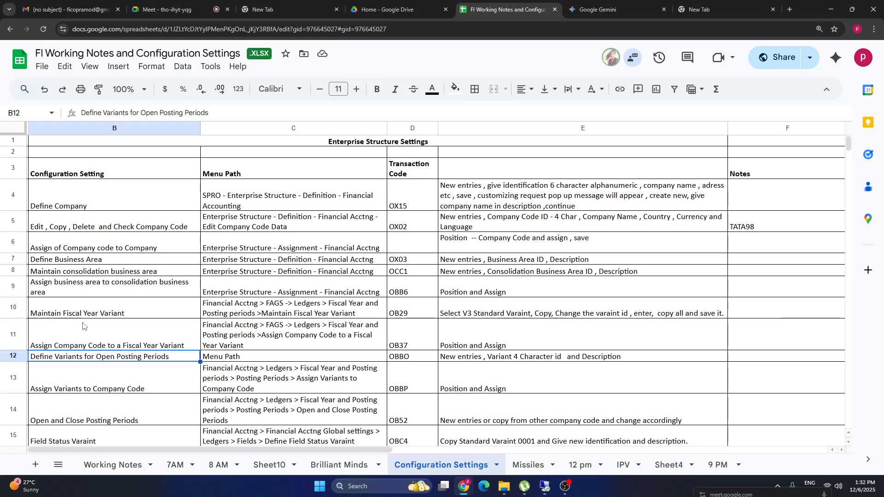
Scroll the workbook notes down to the reports and General Ledger Master Data blocks.
key("Down")
key("Down")
key("Down")
key("Down")
key("Down")
key("Down")
key("Down")
key("Down")
key("Down")
key("Down")
key("Down")
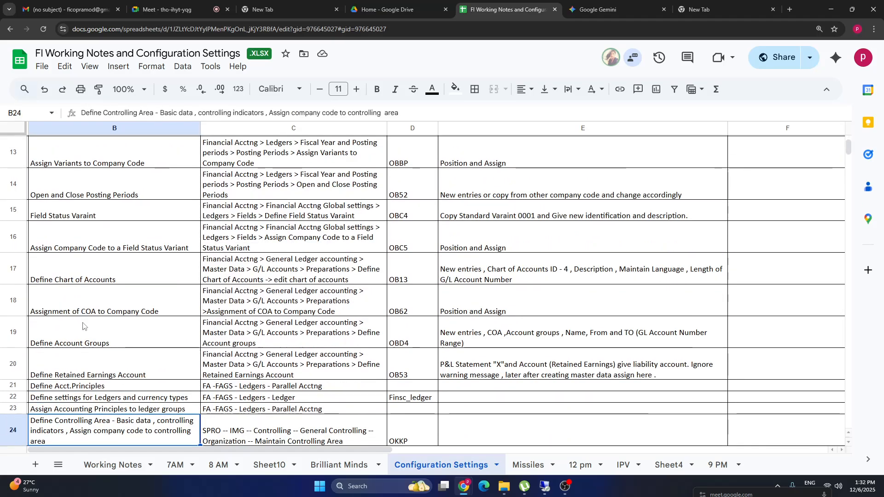
key("Down")
key("Down")
key("Down")
key("Down")
key("Down")
key("Down")
key("Down")
key("Down")
key("Down")
key("Down")
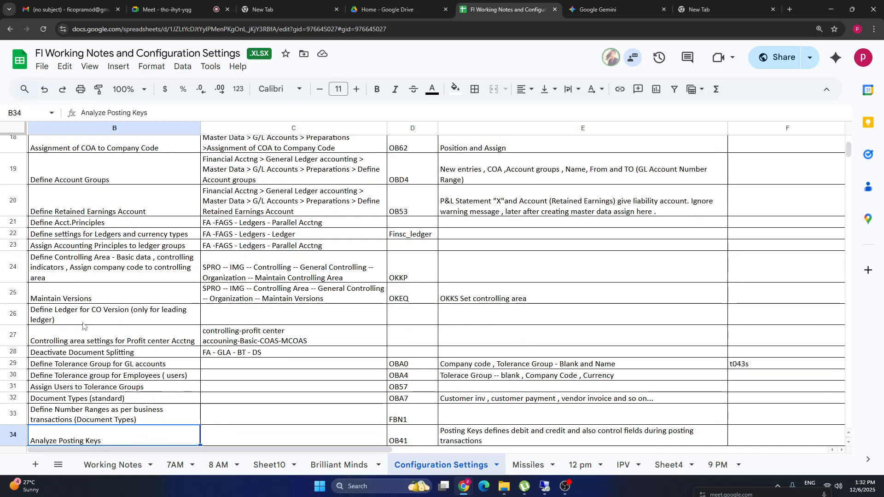
key("Down")
key("Down")
key("Down")
key("Down")
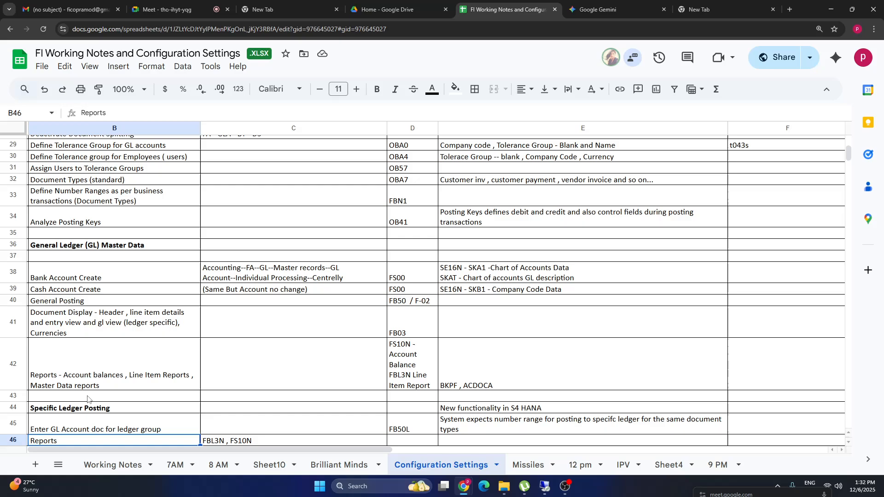
left_click_drag(94, 382, 677, 322)
left_click_drag(674, 358, 683, 249)
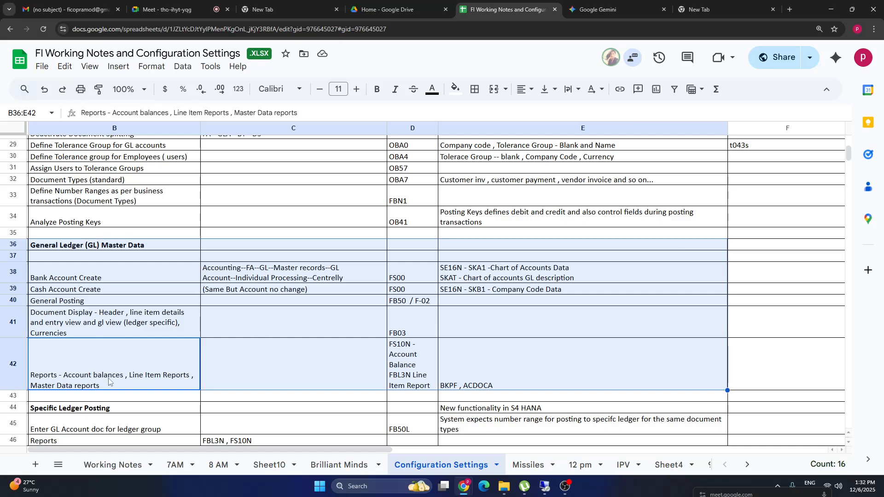
left_click(72, 223)
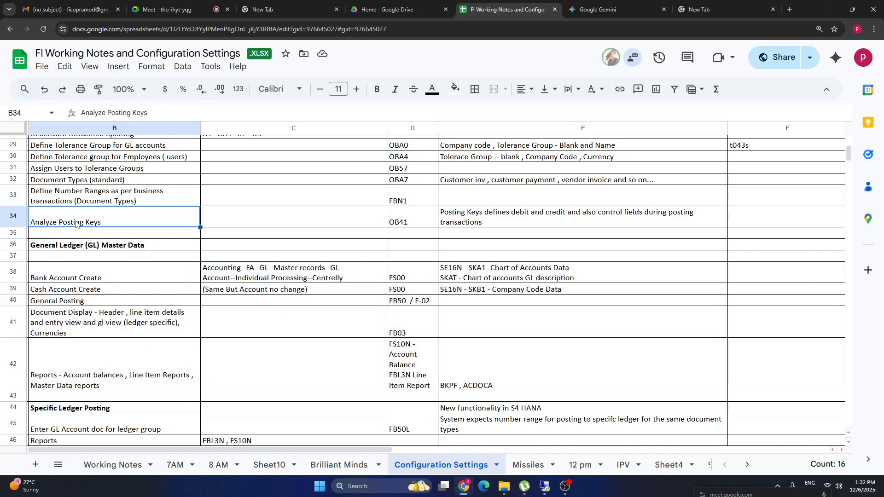
left_click(134, 201)
Scroll back through the notes and select the Specific Ledger Posting heading.
key("Up")
key("Up")
key("Up")
key("Up")
key("Up")
key("Up")
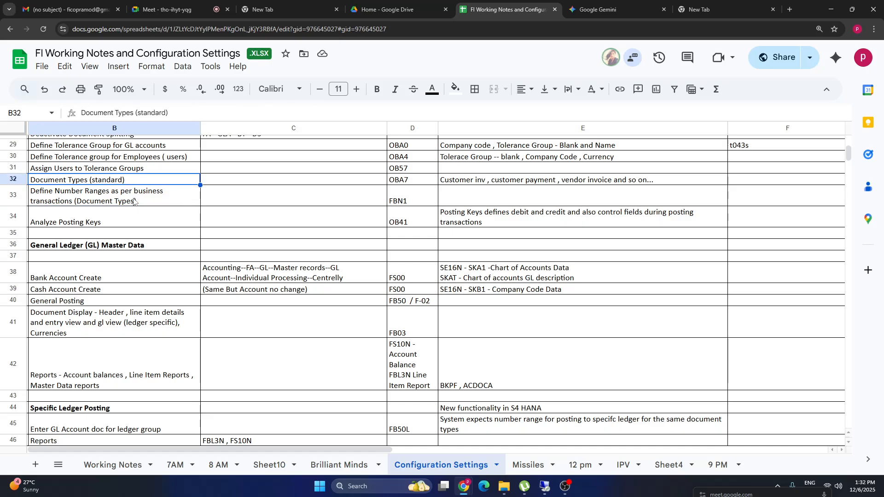
key("Up")
key("Up")
key("Up")
key("Up")
key("Up")
key("Up")
key("Up")
key("Up")
key("Up")
key("Up")
key("Up")
key("Up")
key("Up")
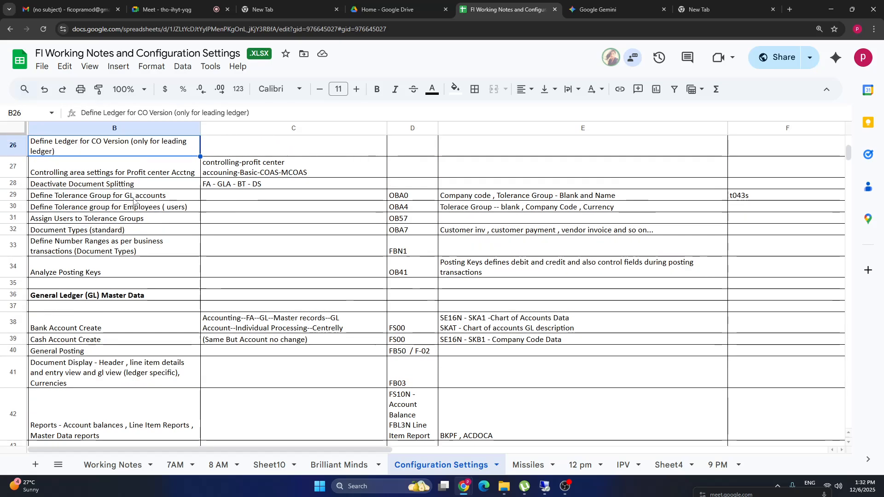
key("Up")
key("Up")
key("Up")
key("Up")
key("Up")
key("Up")
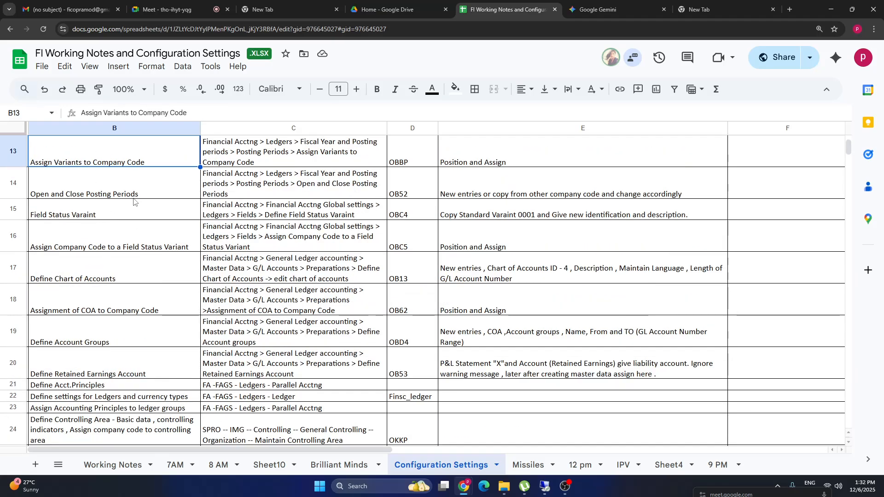
key("Up")
key("Up")
key("Up")
key("Up")
key("Up")
key("Up")
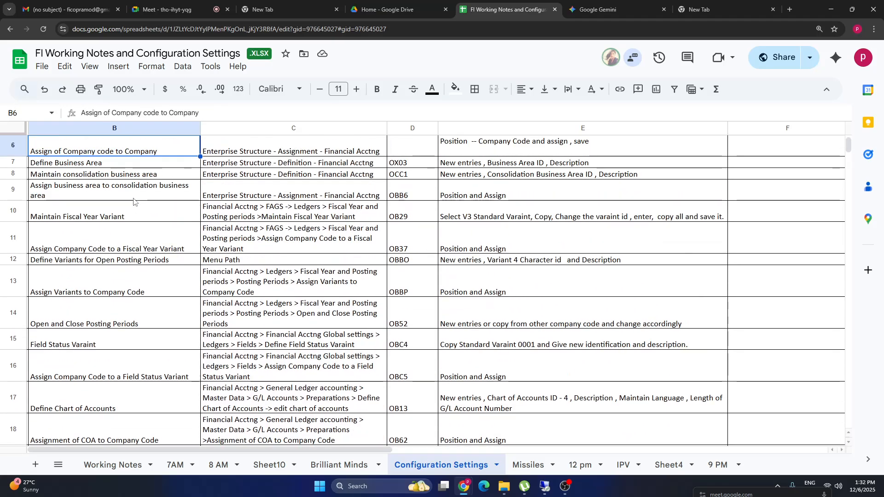
key("Down")
key("Down")
key("Down")
key("Down")
key("Down")
key("Down")
key("Down")
key("Down")
key("Down")
key("Down")
key("Down")
key("Down")
key("Down")
key("Down")
key("Down")
key("Down")
key("Down")
key("Down")
key("Down")
key("Down")
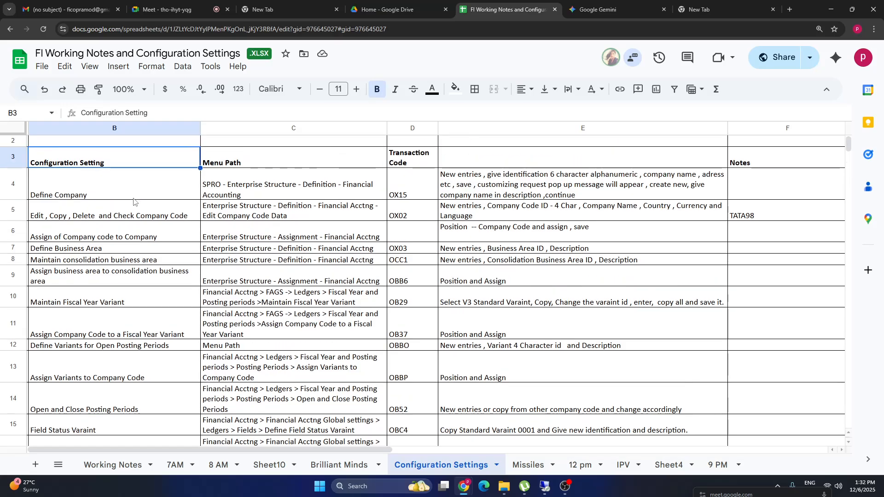
key("Down")
key("Down")
key("Down")
key("Down")
key("Down")
key("Down")
key("Down")
key("Down")
key("Down")
key("Down")
key("Down")
key("Down")
key("Down")
key("Down")
key("Down")
key("Down")
key("Down")
key("Down")
key("Down")
key("Down")
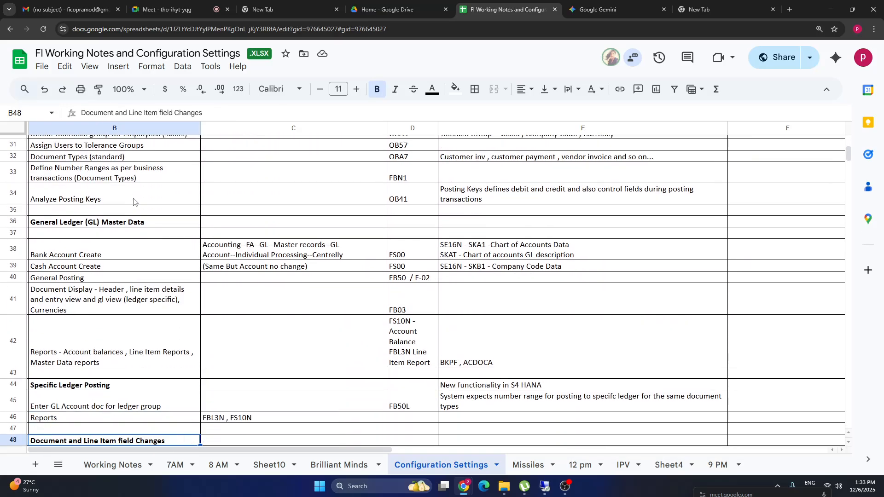
key("Down")
key("Down")
key("Down")
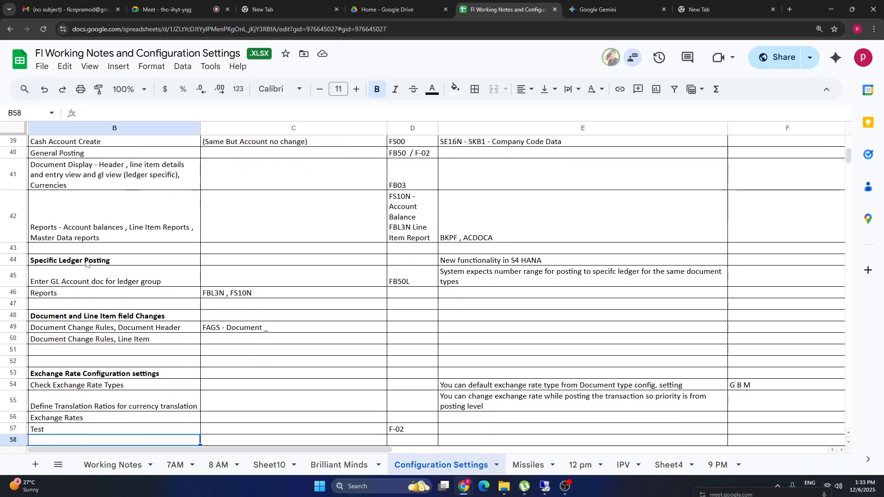
left_click(76, 262)
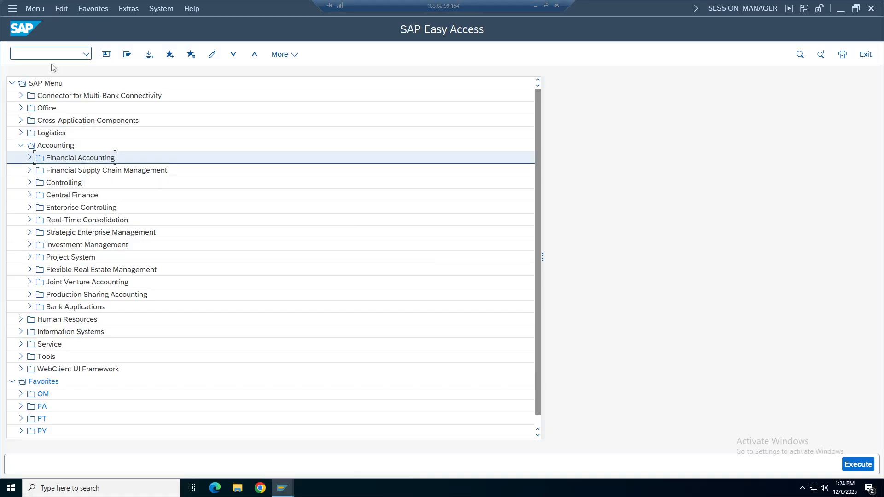
Start transaction FB03 and open its Document List search.
left_click(50, 54)
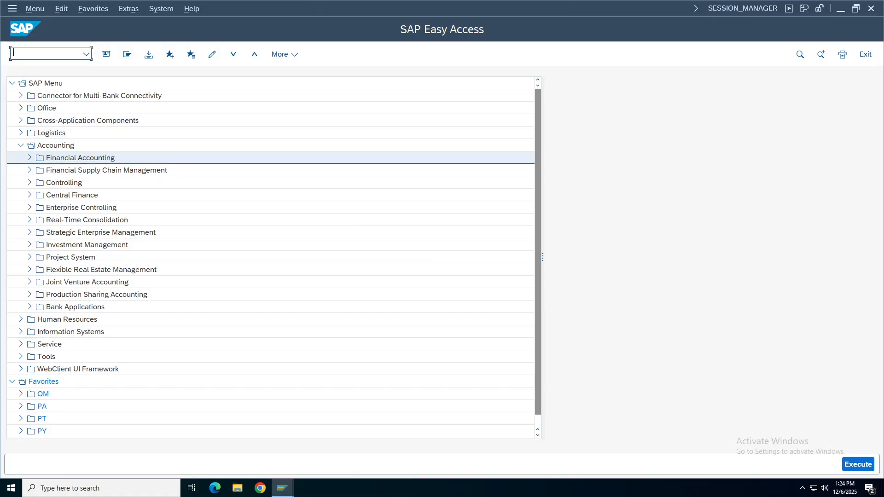
type("fb03")
key("Return")
type("1")
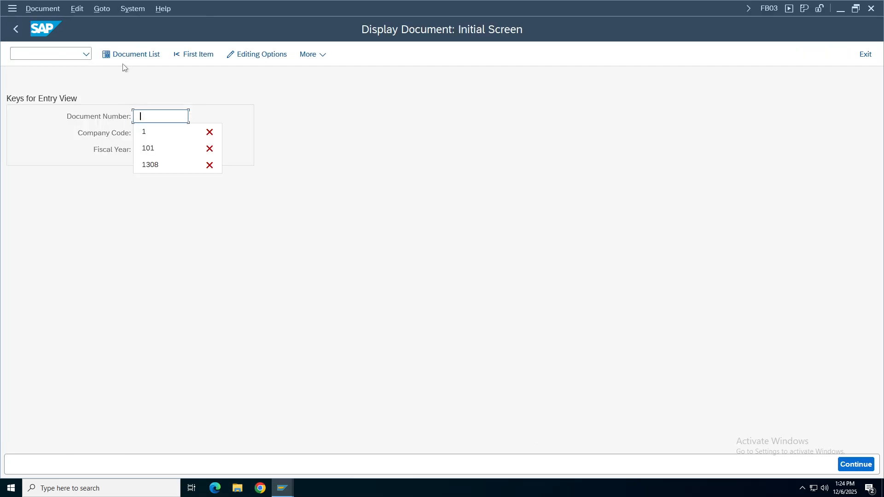
left_click(132, 53)
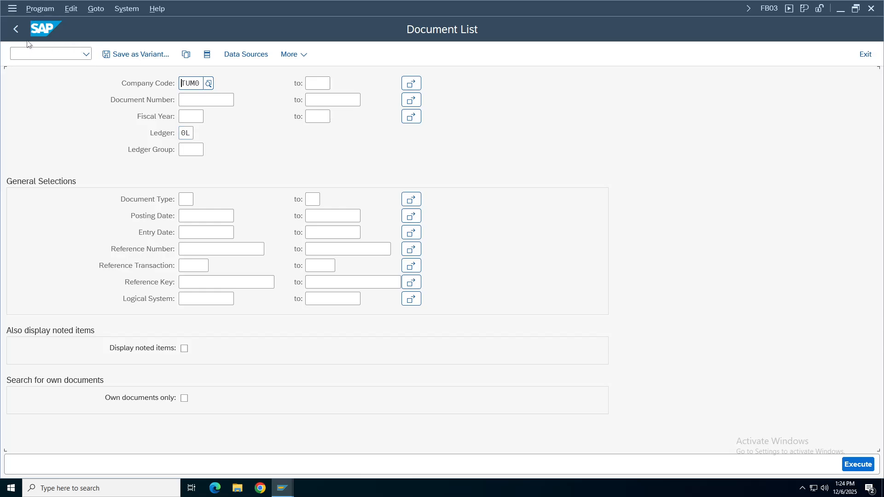
left_click(16, 29)
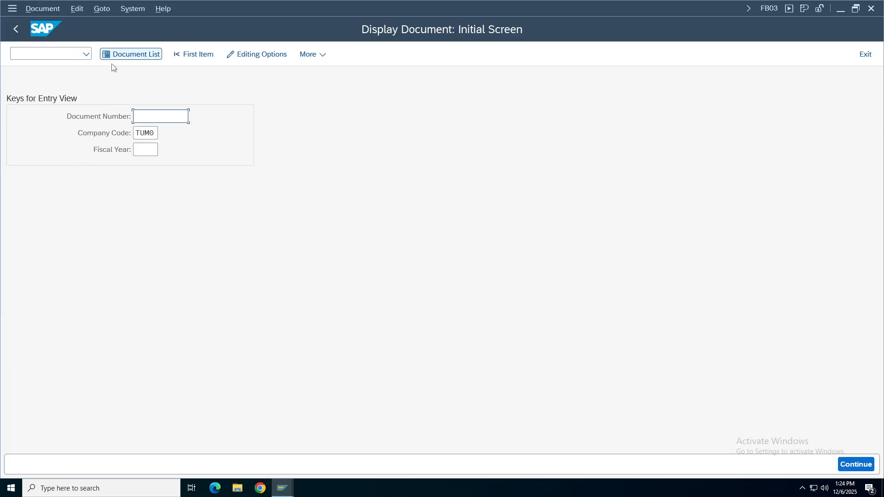
Run the document list for company code TA48 and fiscal year 2025.
left_click(122, 58)
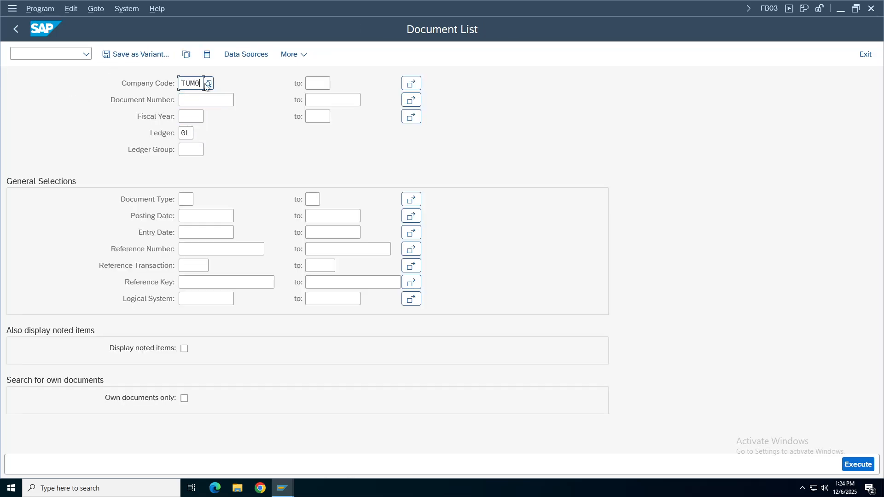
key("BackSpace")
key("BackSpace")
key("BackSpace")
key("BackSpace")
type("t")
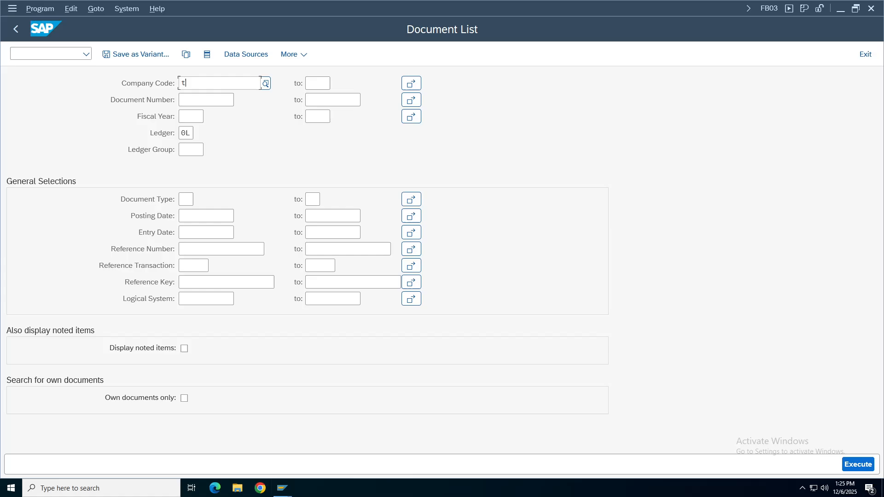
type("a48")
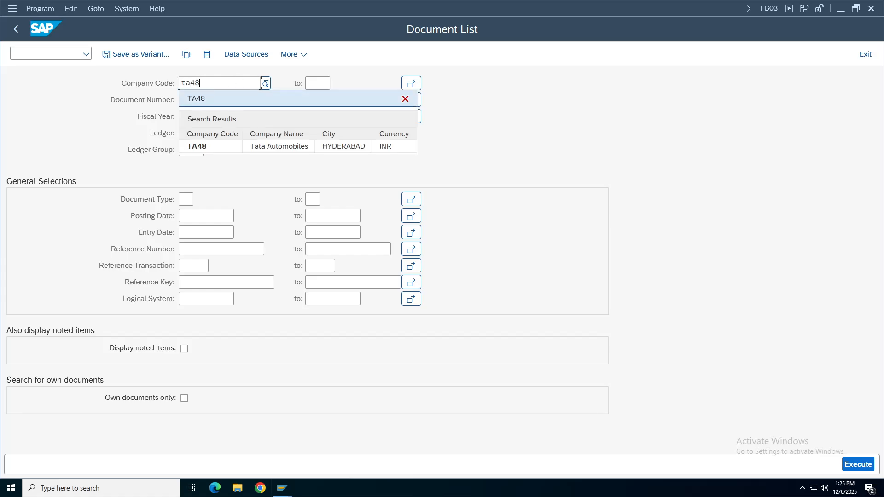
key("Return")
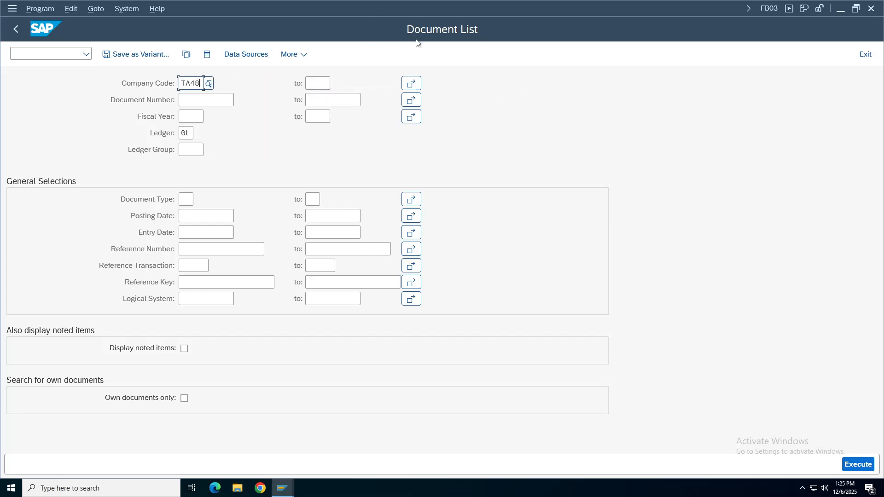
left_click(189, 116)
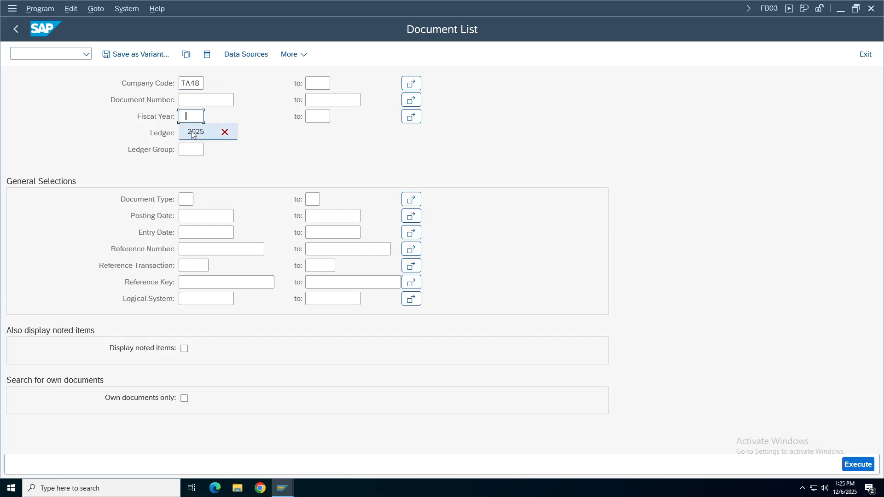
left_click(194, 132)
left_click(859, 465)
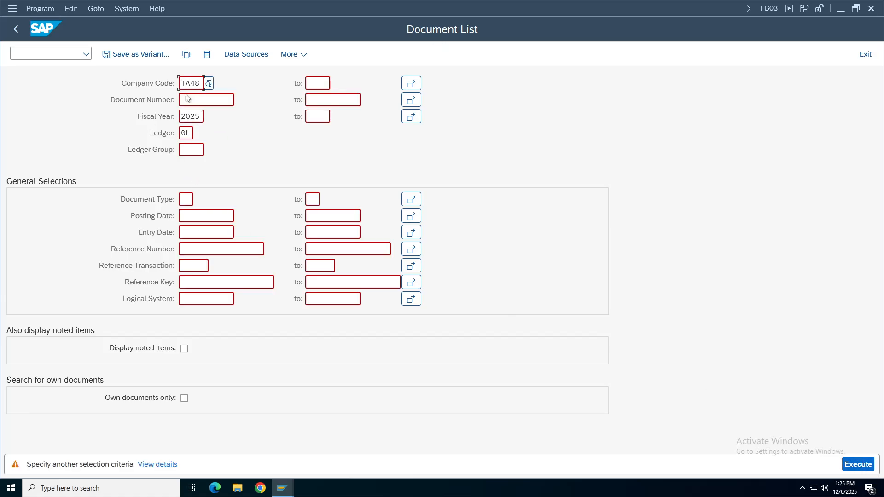
key("Return")
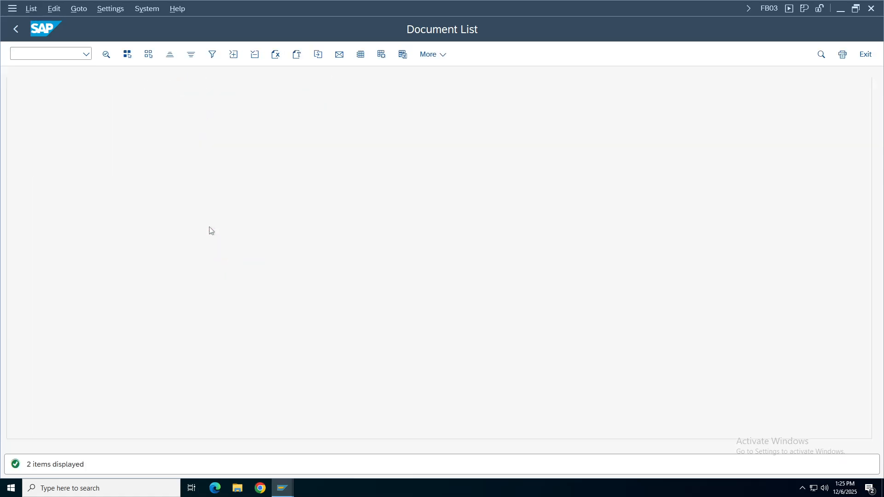
Open TA48 document 1 from the document list.
left_click(120, 100)
left_click(69, 101)
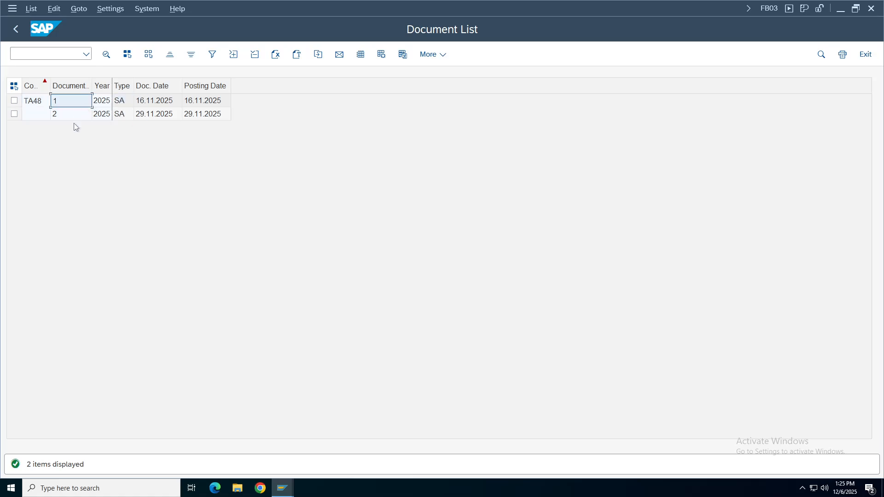
left_click(71, 114)
double_click(72, 105)
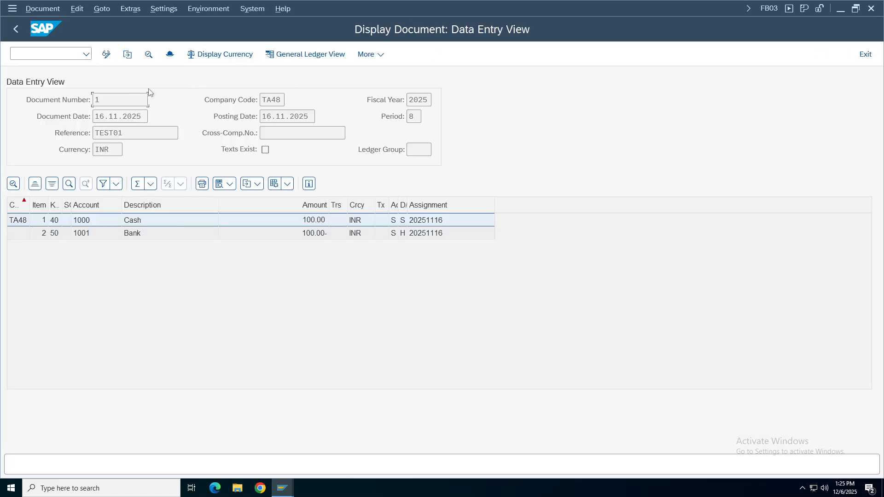
Show document 1 in the General Ledger View for ledger N4, then switch back to 0L.
left_click(305, 53)
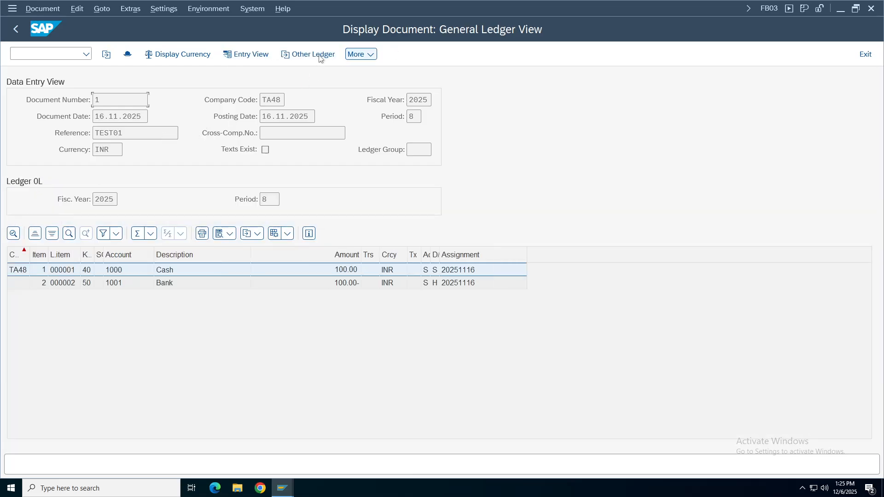
left_click(311, 54)
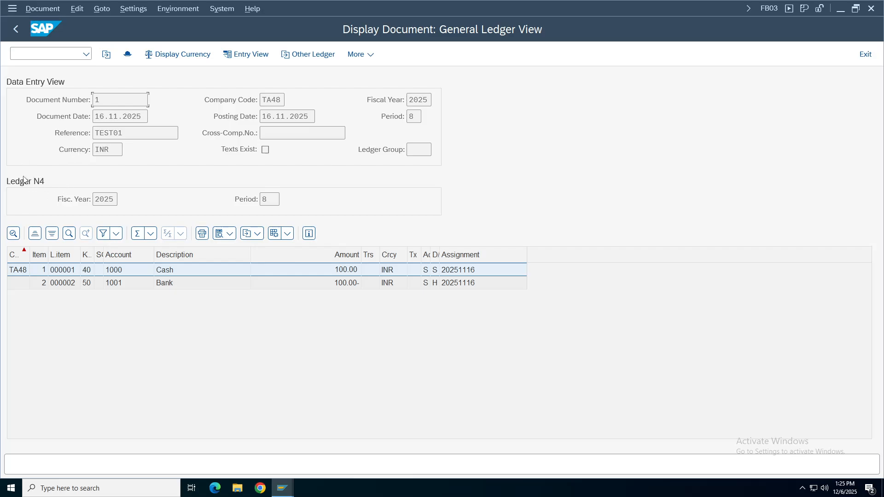
left_click(274, 99)
left_click(317, 57)
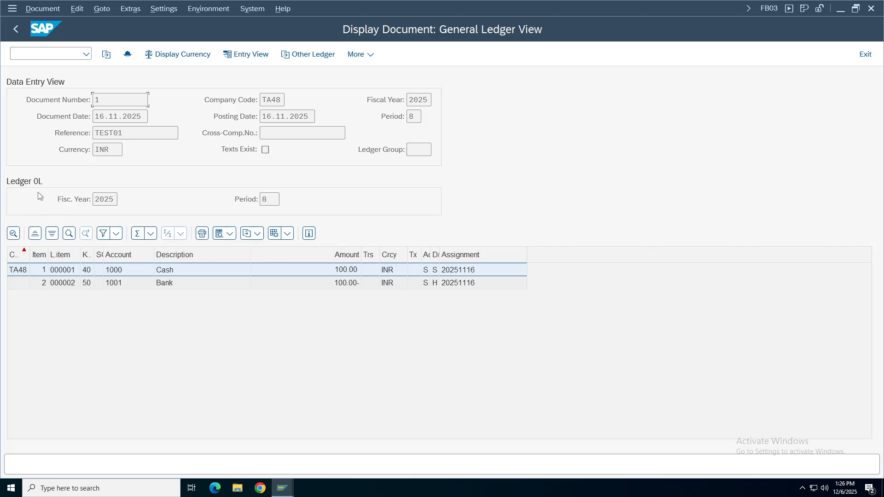
left_click(27, 54)
In a new session, expand Accounting > Financial Accounting > General Ledger > Document Entry and select FB50L.
key("Return")
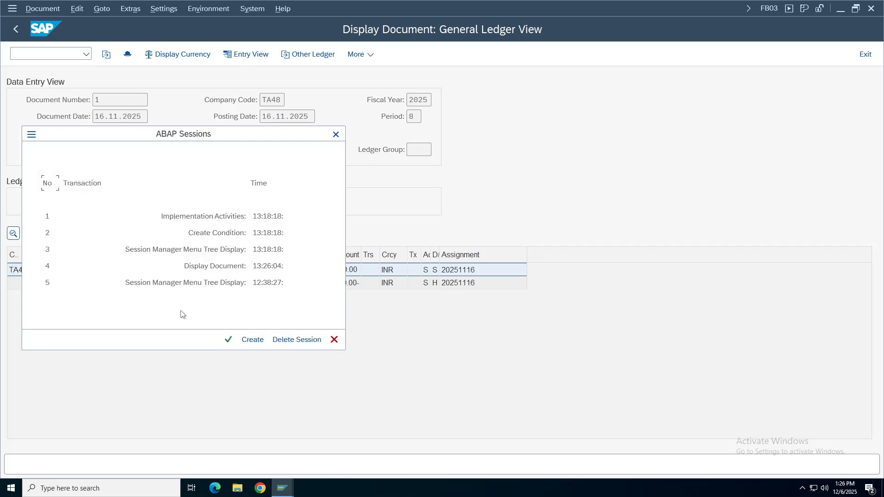
left_click(253, 339)
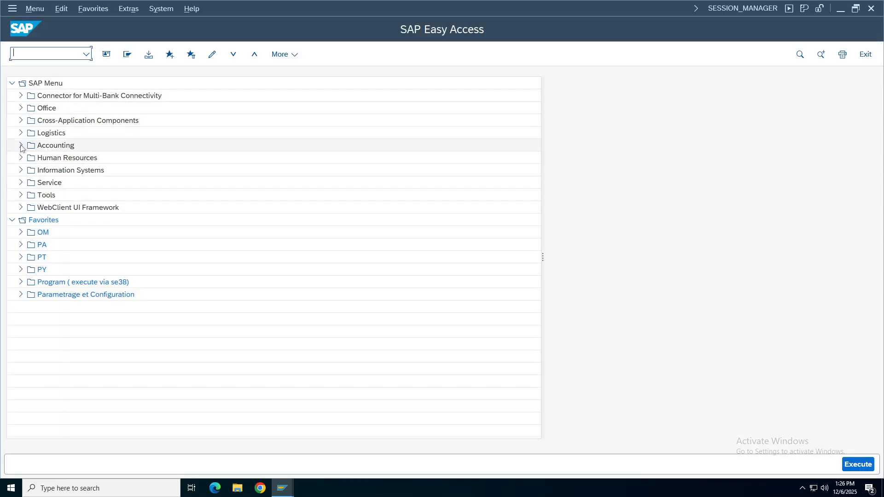
left_click(21, 145)
left_click(30, 158)
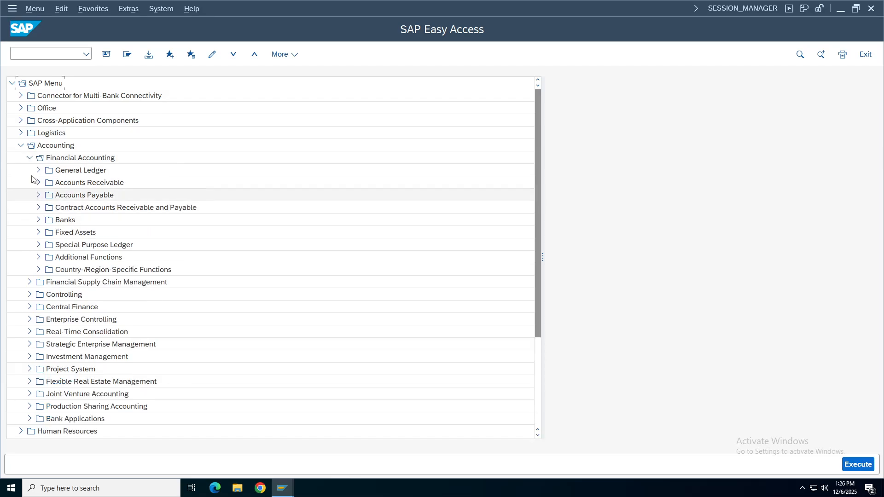
double_click(76, 171)
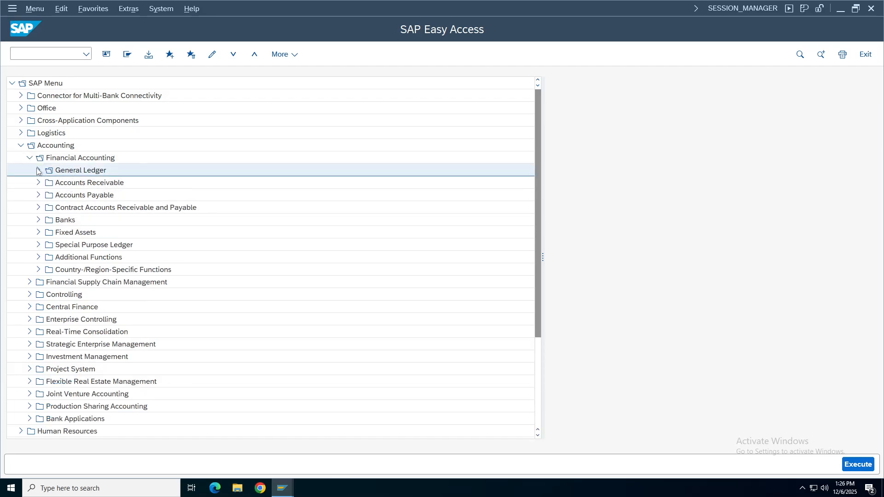
left_click(47, 183)
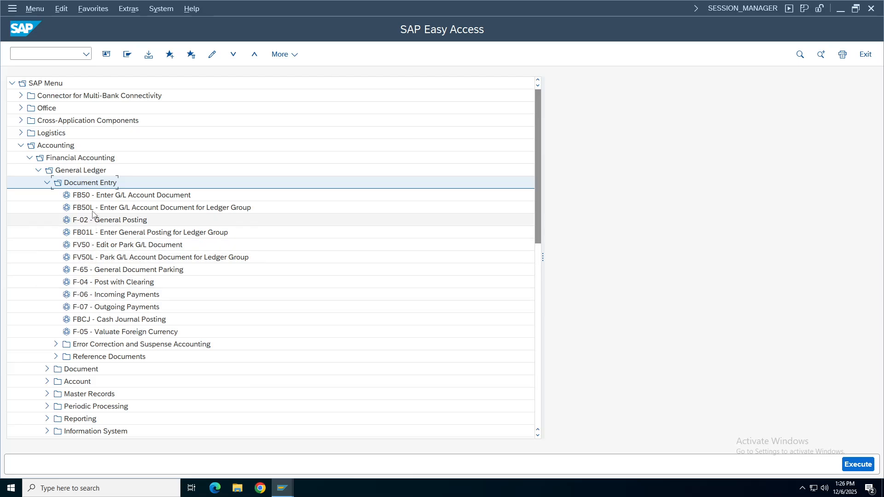
left_click(105, 211)
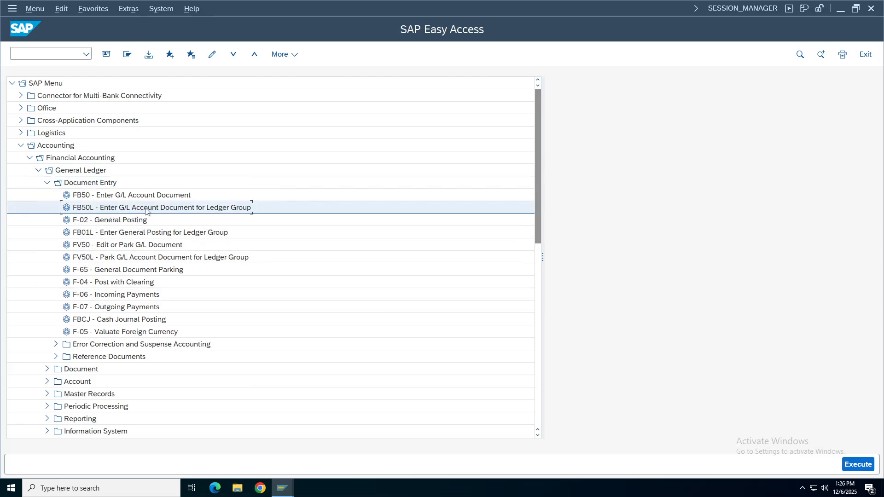
left_click(113, 197)
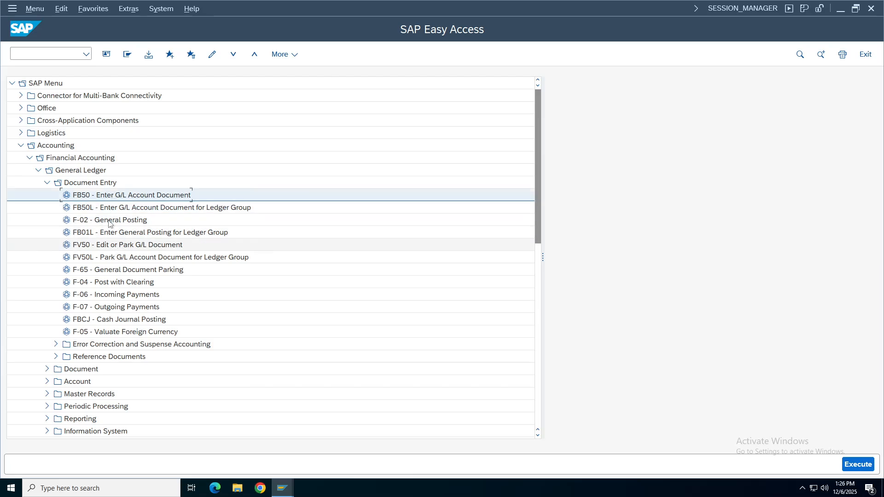
left_click(85, 211)
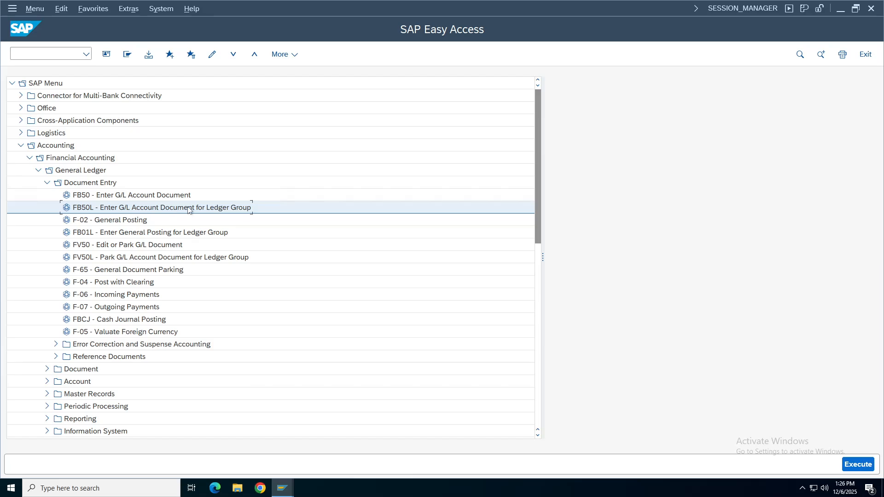
Launch FB50L and switch the company code to TA48.
double_click(164, 209)
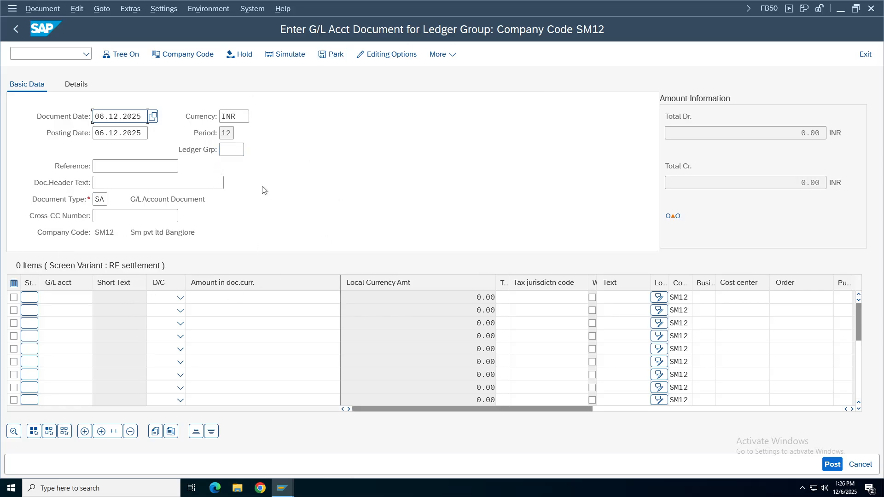
left_click(244, 150)
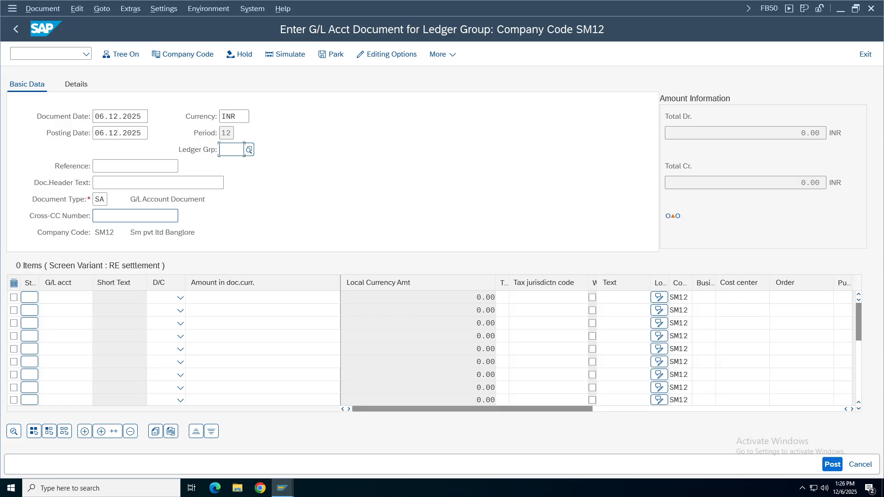
left_click(184, 55)
key("Delete")
key("Delete")
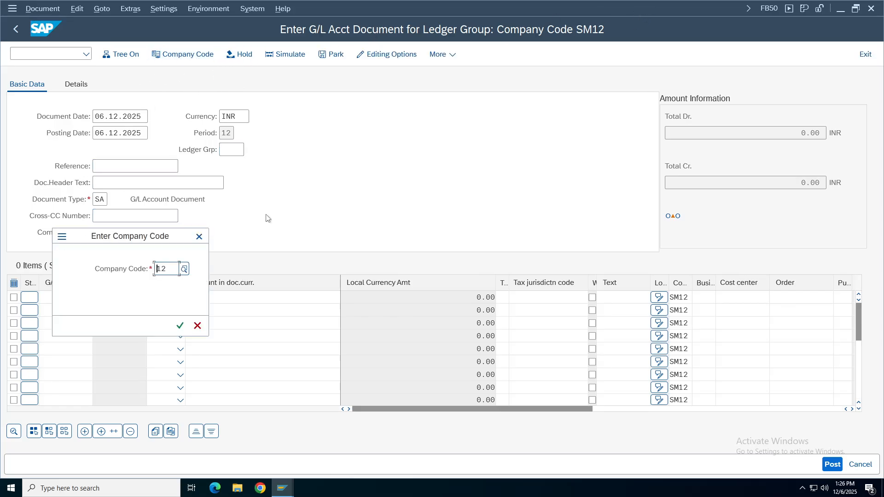
type("ta48")
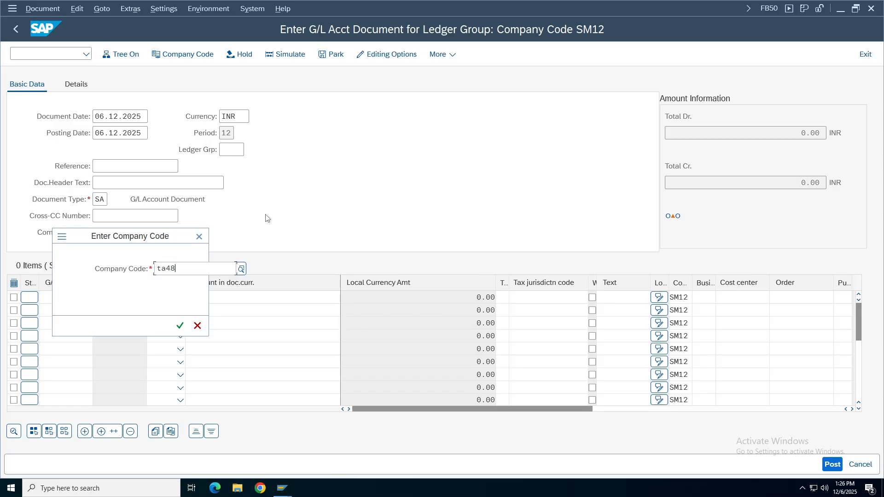
left_click(189, 329)
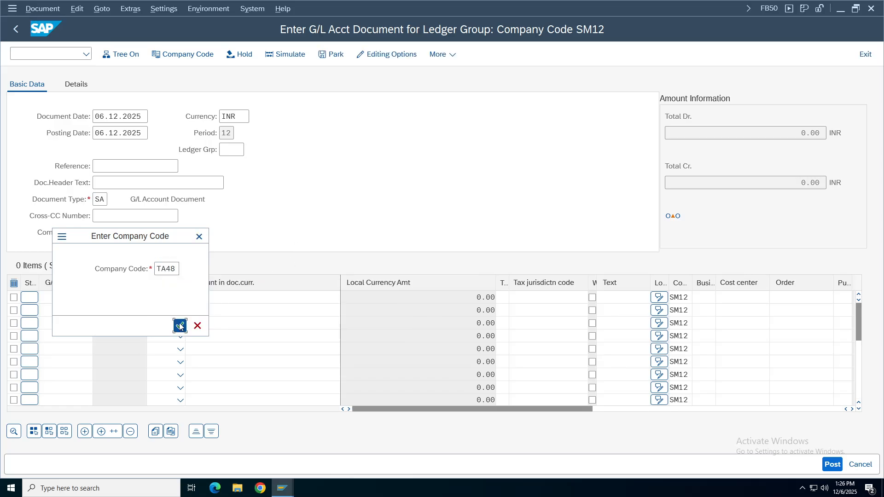
left_click(179, 327)
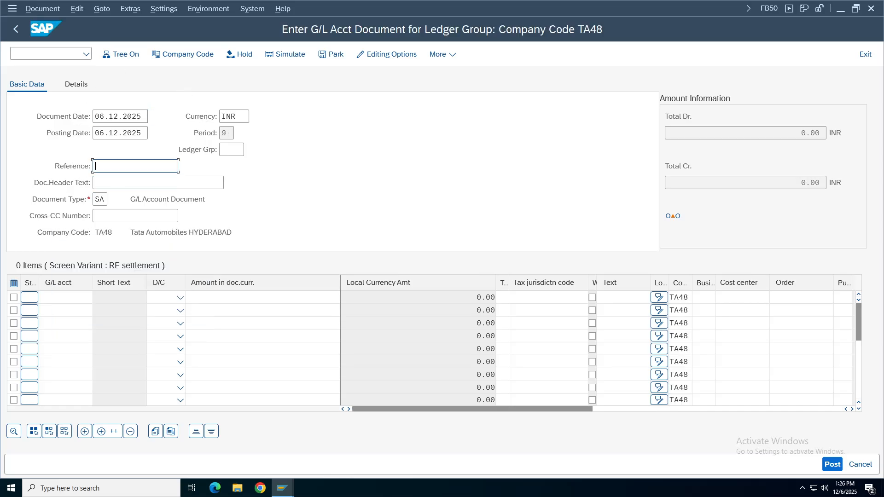
Enter 'Specific ledger' as both the Reference and the Doc.Header Text.
type("Te")
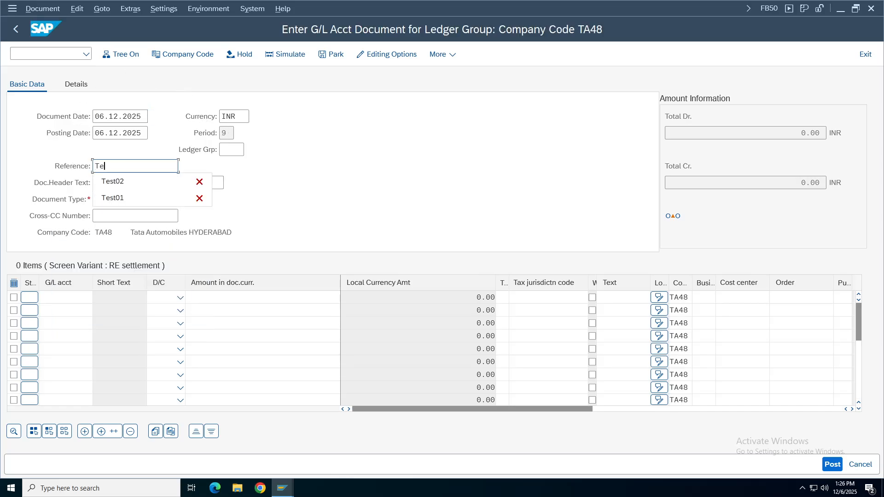
key("BackSpace")
key("BackSpace")
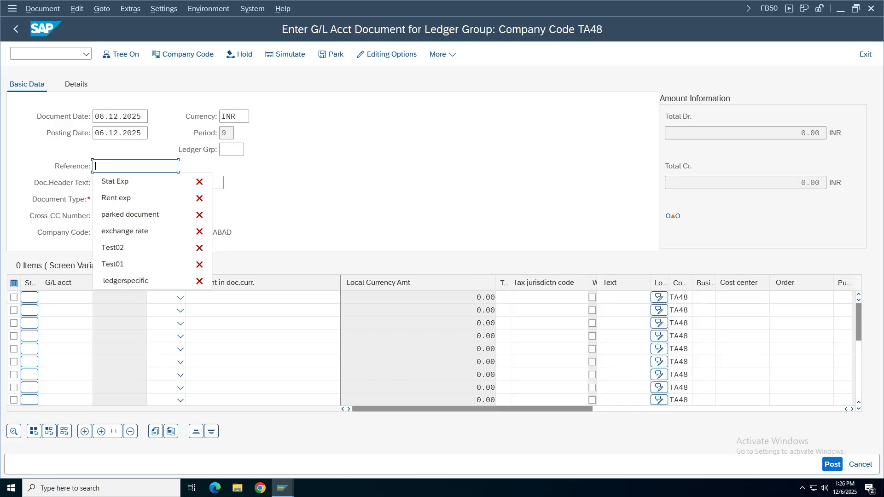
type("Specific ledger")
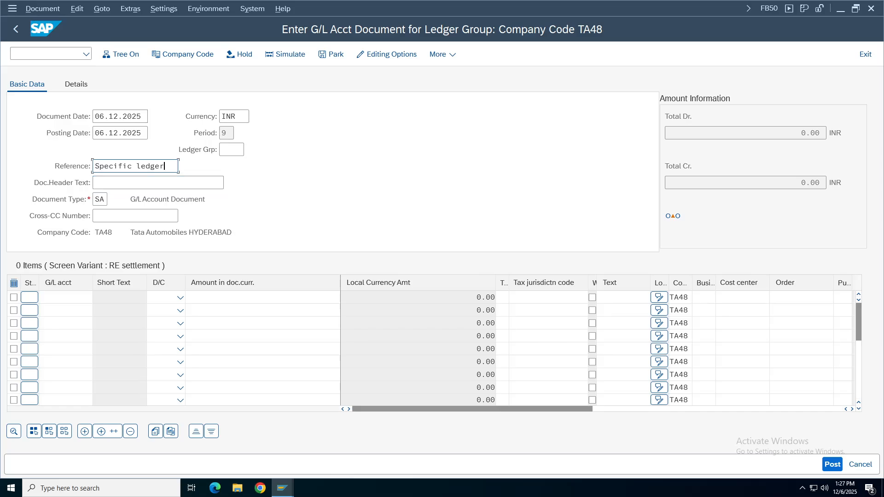
key("shift+Home")
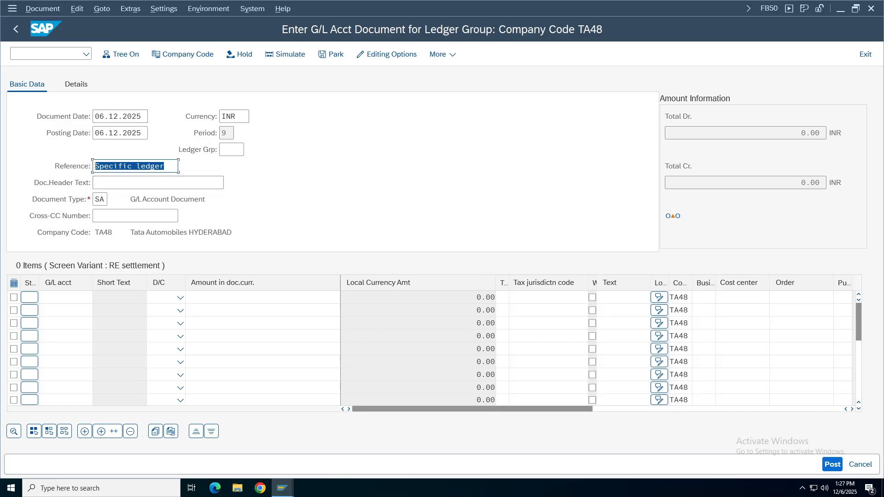
key("Tab")
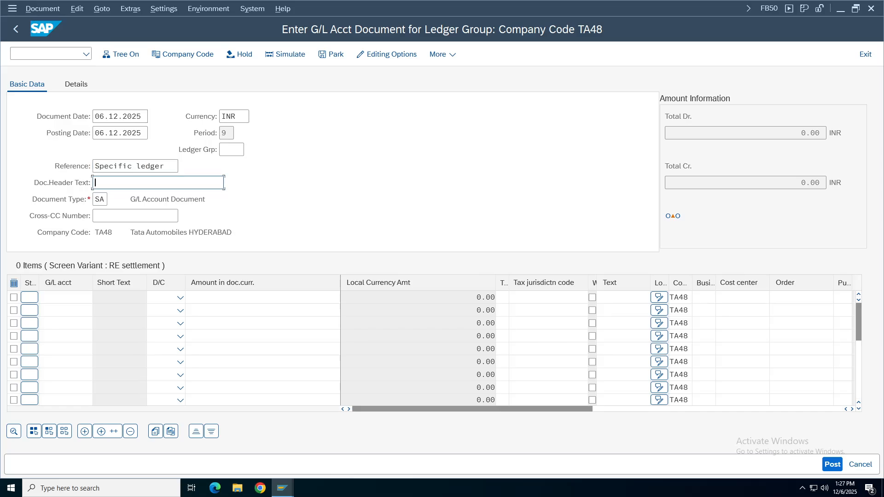
key("ctrl+v")
left_click(232, 150)
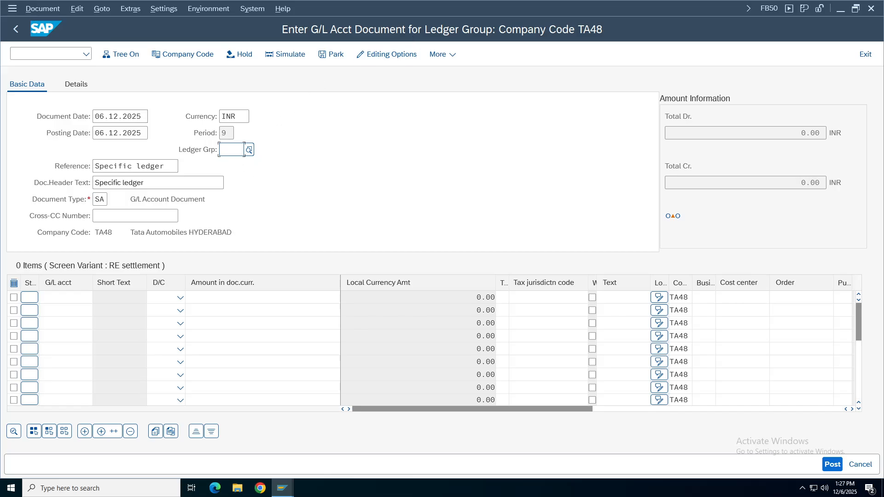
Choose ledger group N4 (IFRS TA48) from the Ledger Grp value list.
left_click(249, 149)
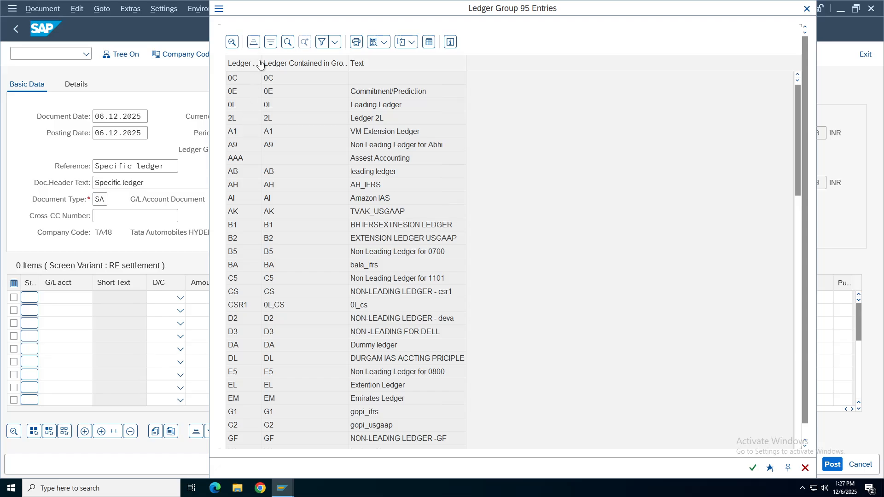
left_click(239, 107)
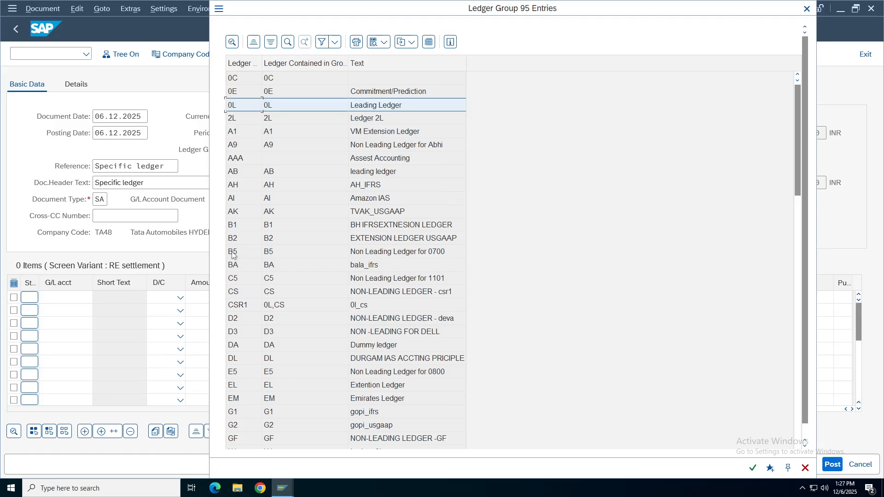
left_click(236, 386)
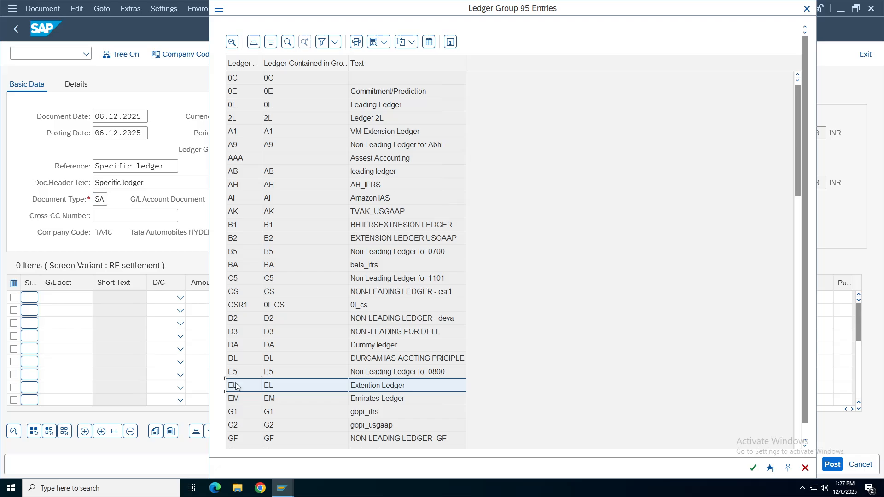
key("Page_Down")
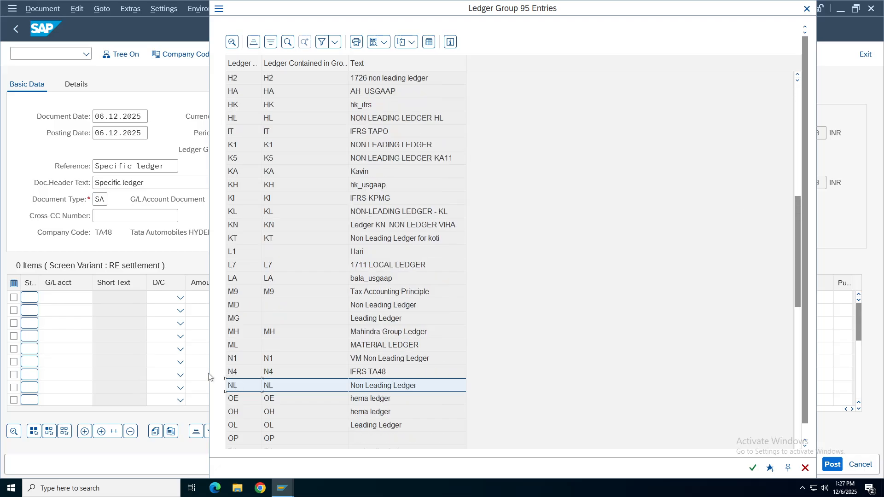
left_click(415, 369)
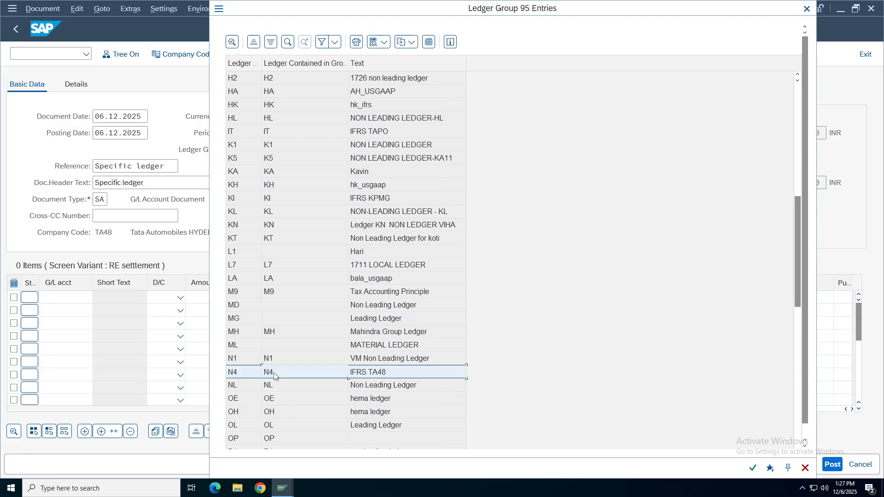
double_click(275, 375)
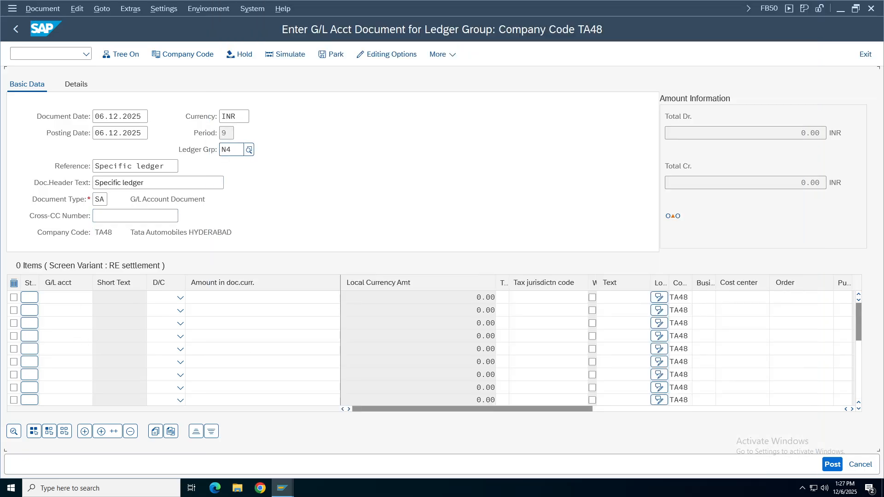
Enter G/L accounts 1000 Cash and 1001 Bank on the first two item lines.
type("1")
key("Down")
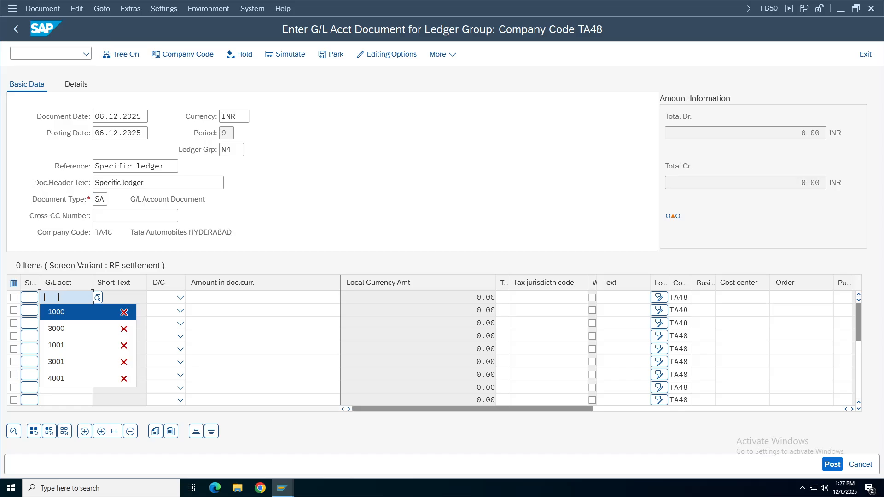
key("Return")
key("Down")
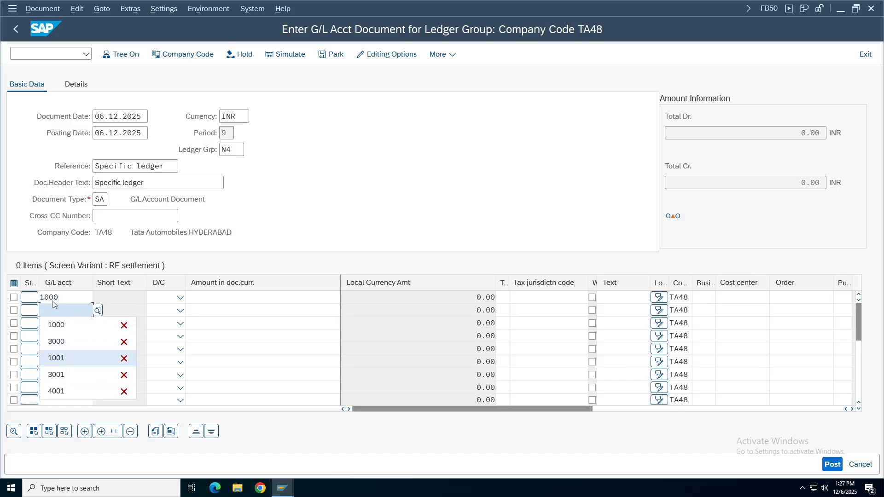
left_click(42, 310)
left_click(97, 310)
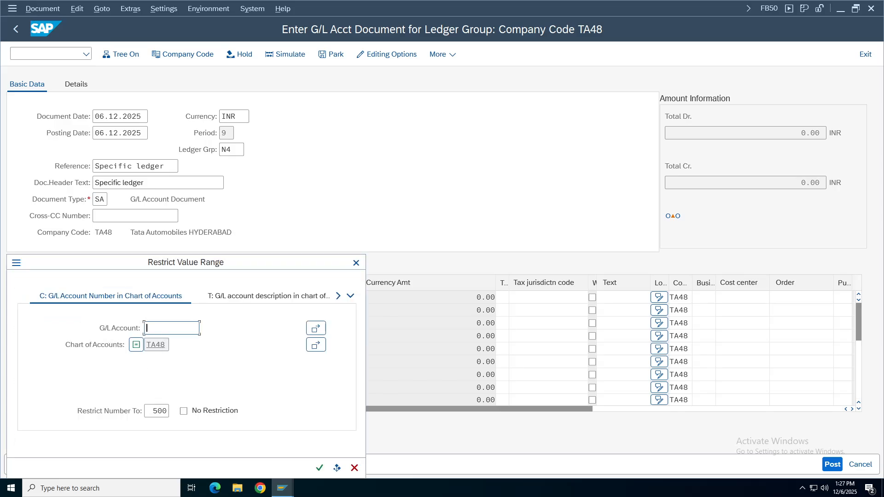
key("Return")
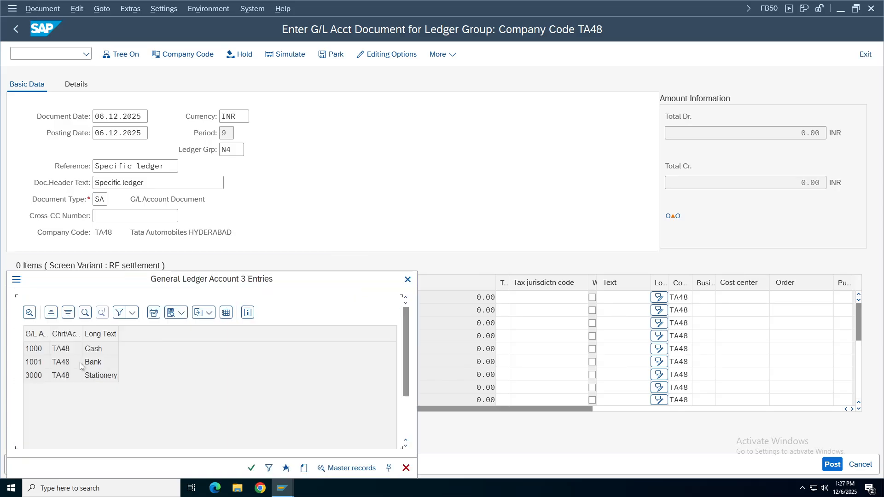
left_click(33, 352)
left_click(40, 364, "shift")
key("Return")
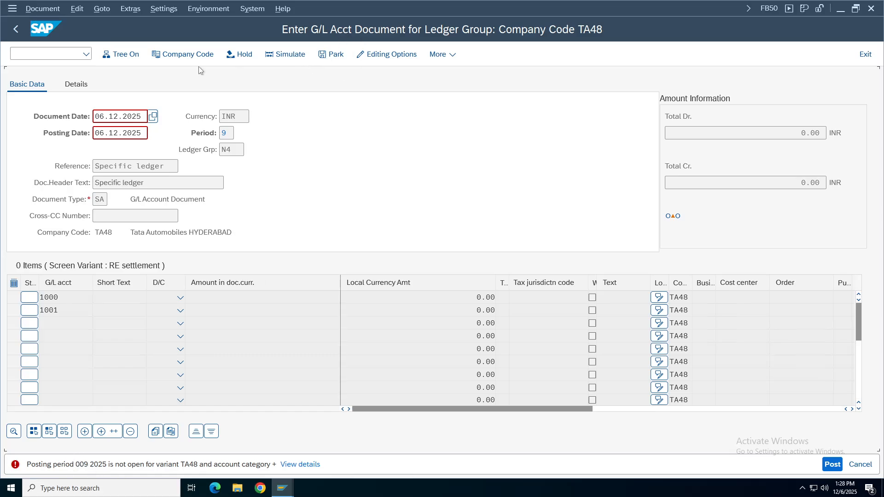
Start OB52 in a new session and open posting period variant TA48.
left_click(46, 53)
type("/oob5")
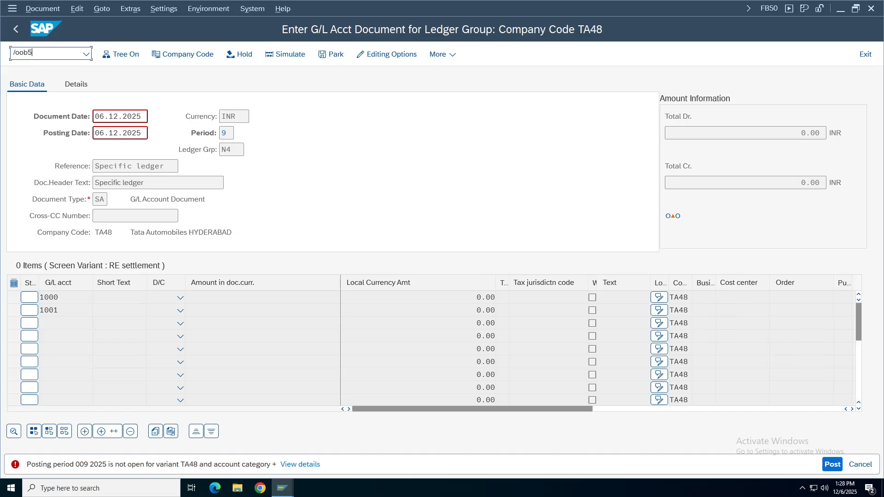
key("Return")
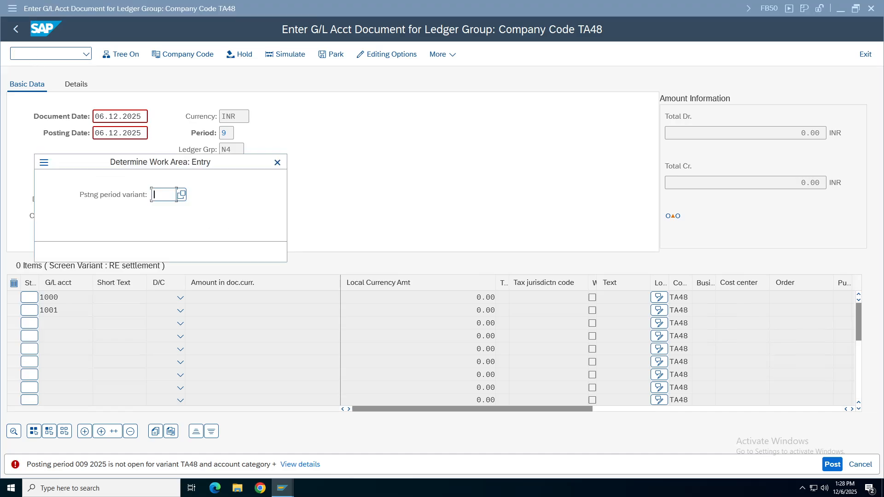
type("ta48")
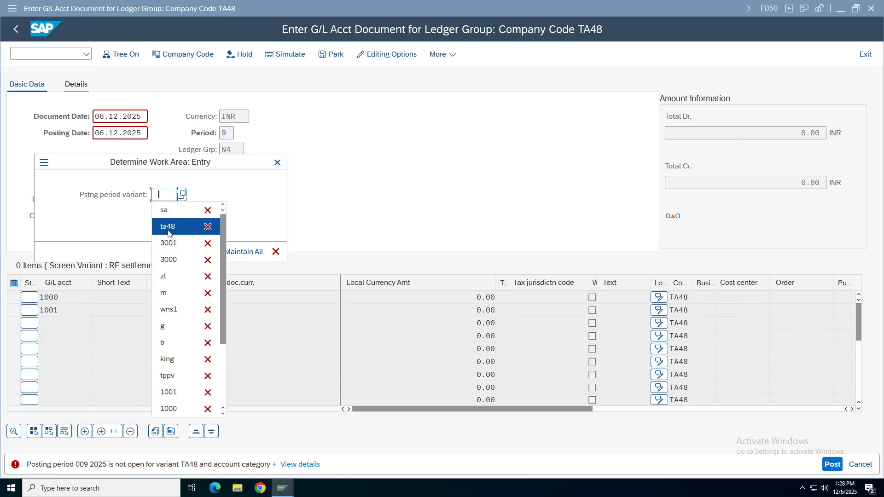
left_click(212, 251)
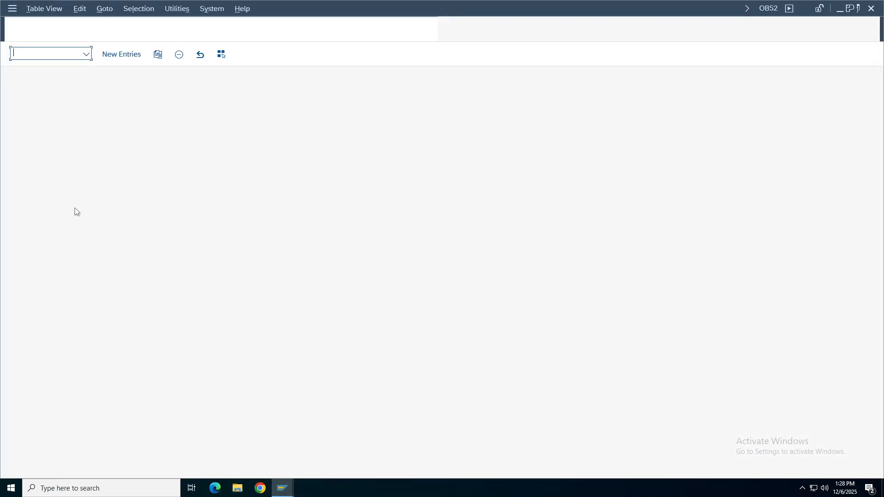
left_click_drag(120, 83, 129, 83)
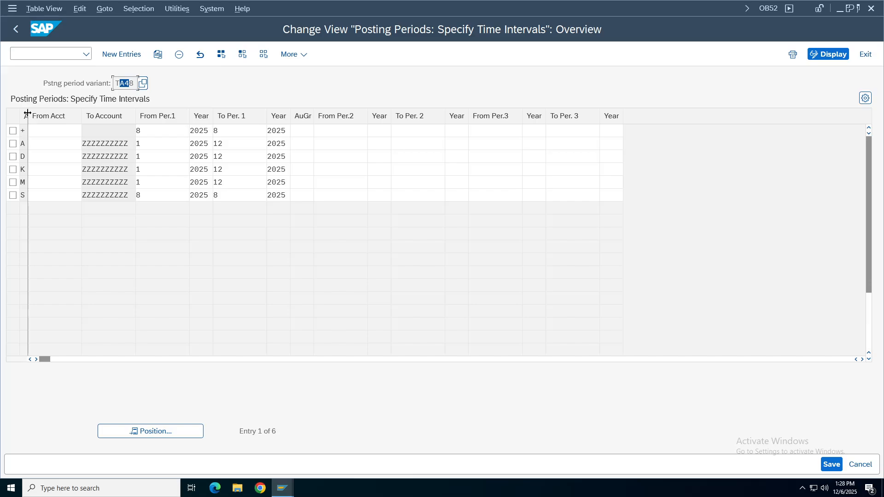
Widen the account type column and check the meaning of the + and S account types.
left_click_drag(27, 116, 69, 115)
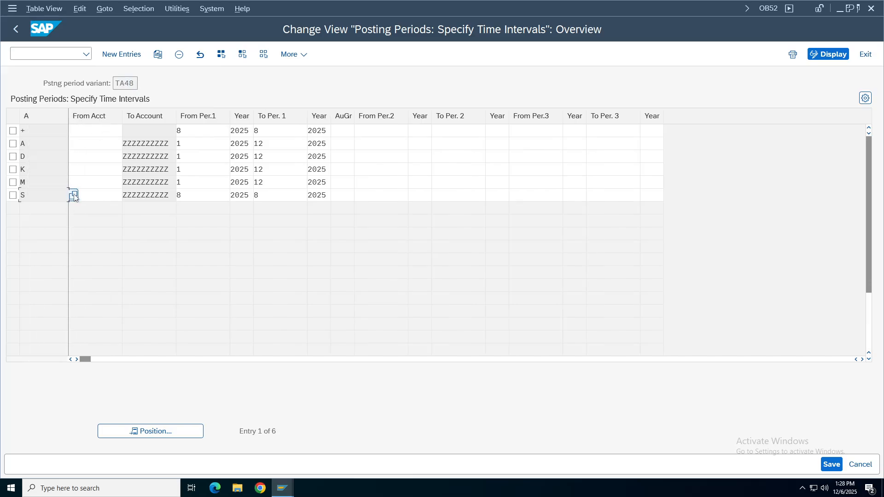
left_click(73, 195)
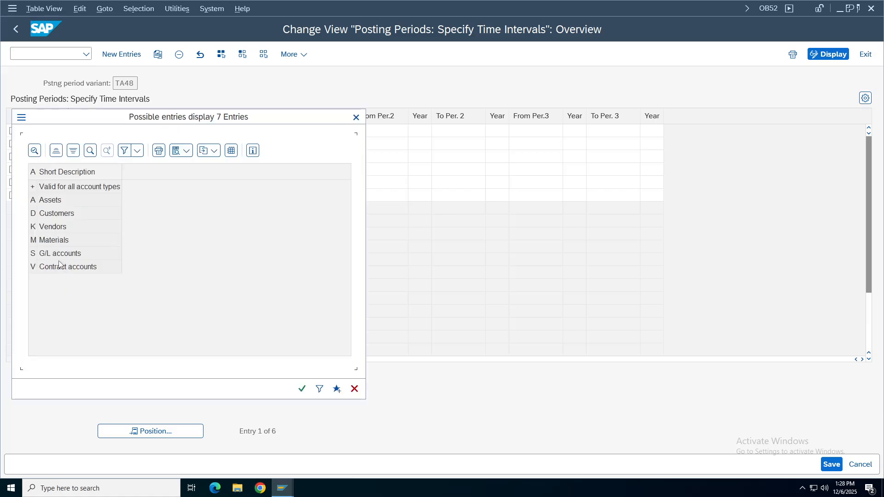
left_click(37, 258)
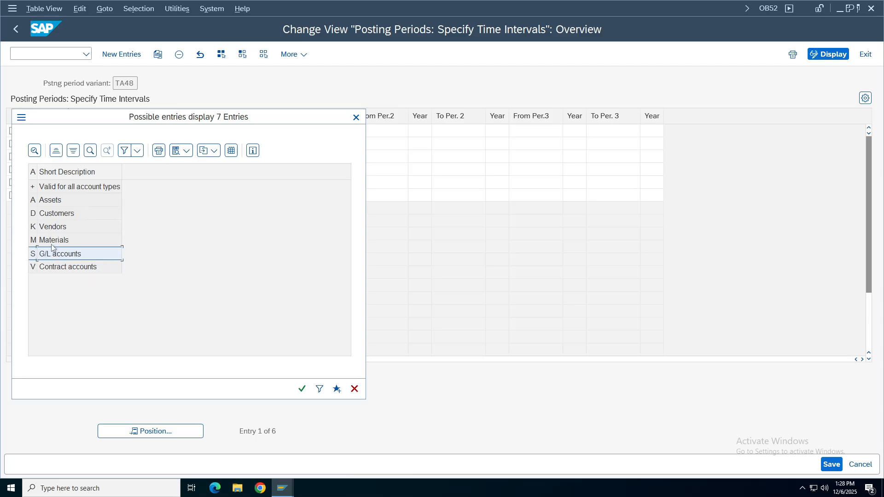
left_click(50, 189)
left_click(357, 118)
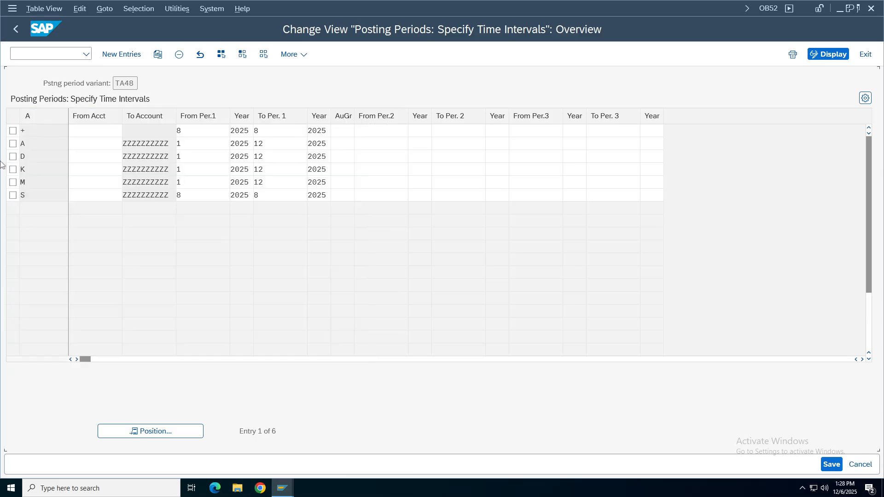
Set row S (G/L accounts) to allow periods 8 to 9.
left_click(68, 195)
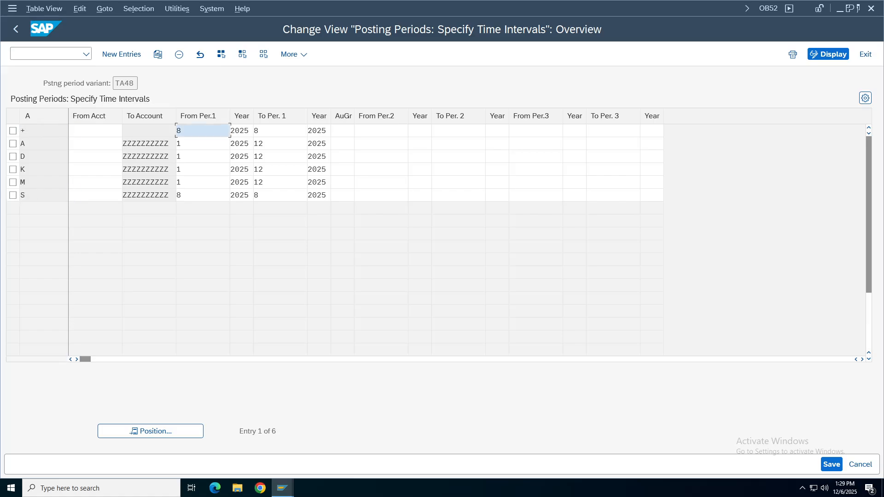
left_click(181, 195)
key("BackSpace")
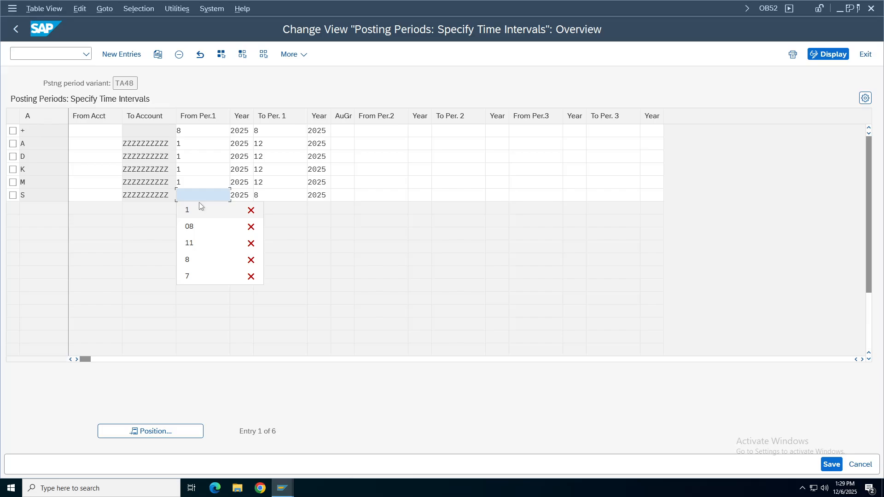
type("9")
left_click(262, 199)
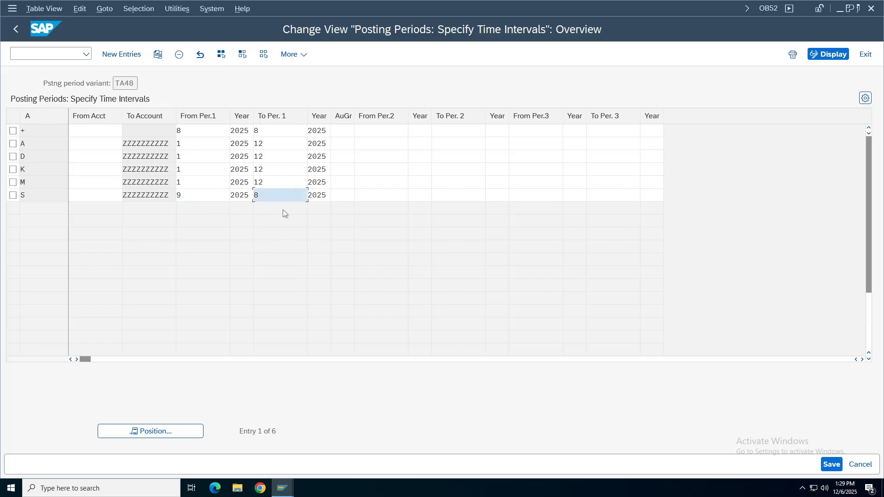
key("BackSpace")
type("9")
left_click(184, 199)
key("BackSpace")
type("8")
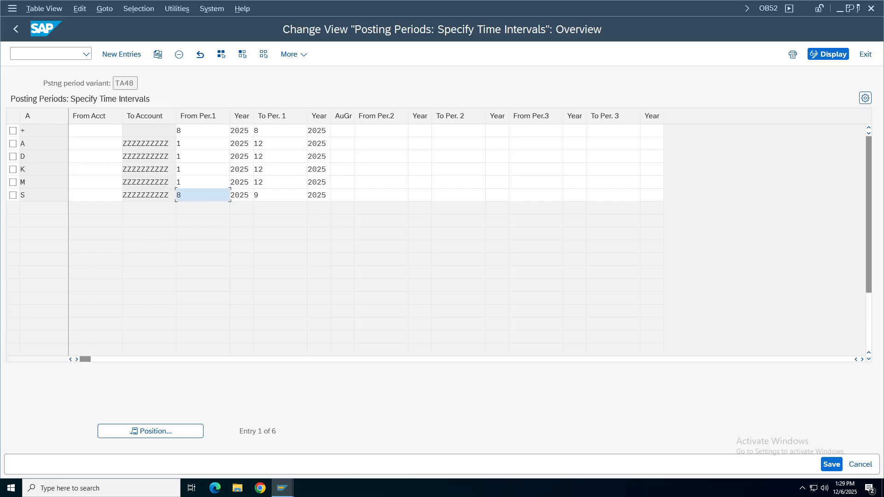
Set the + row's ending period to 9, verify both rows, and save.
left_click(280, 131)
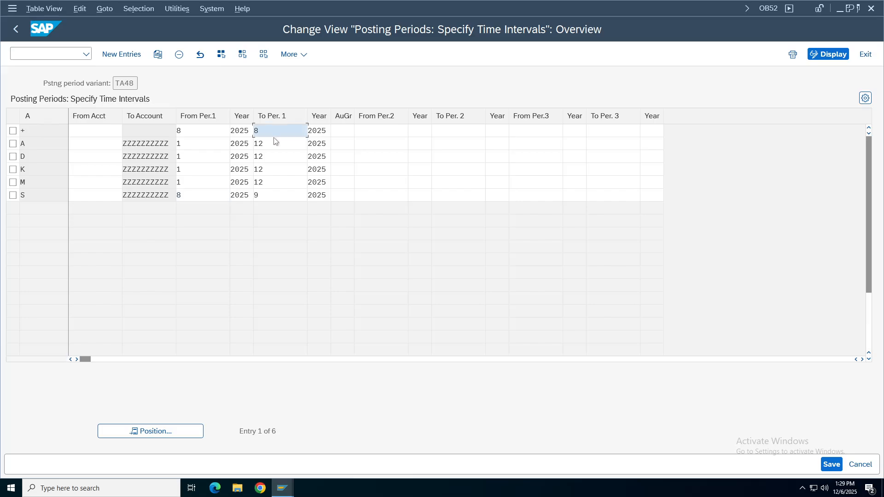
key("BackSpace")
type("9")
left_click(202, 131)
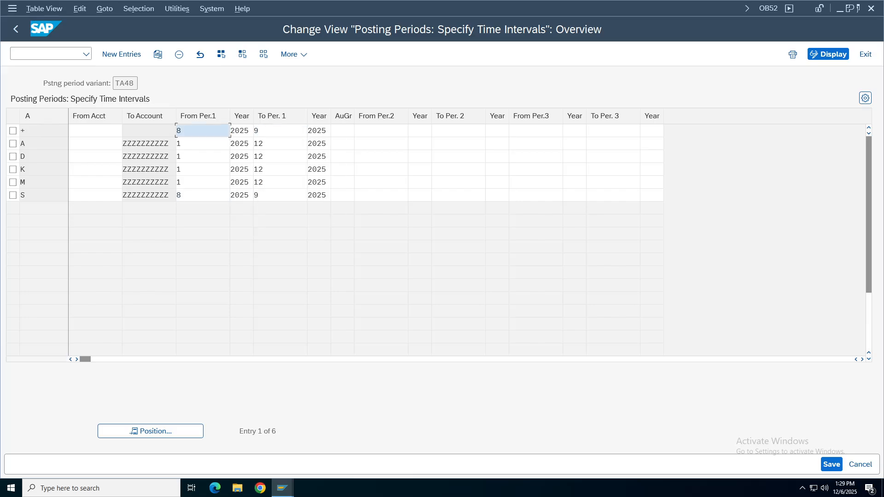
left_click(280, 131)
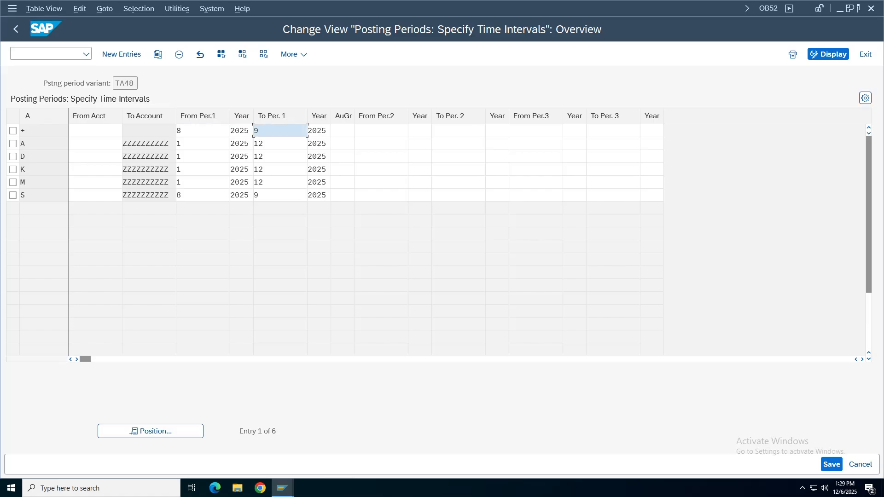
left_click(202, 195)
left_click(280, 195)
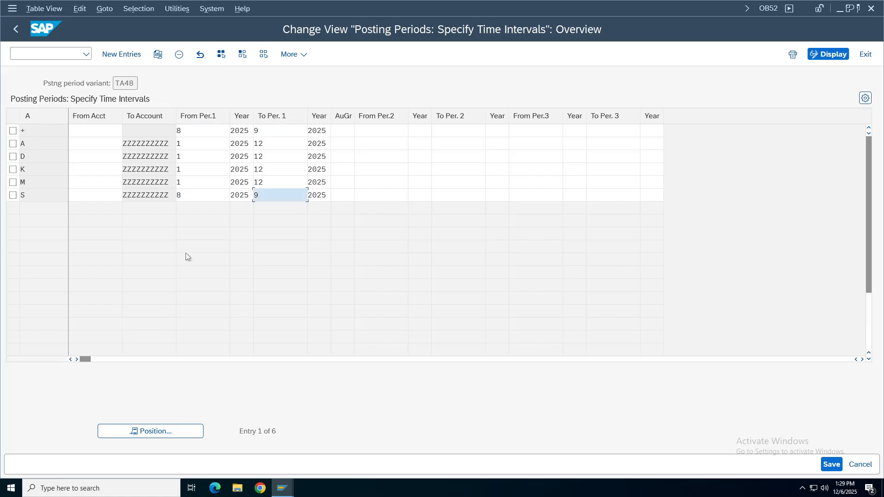
left_click(202, 131)
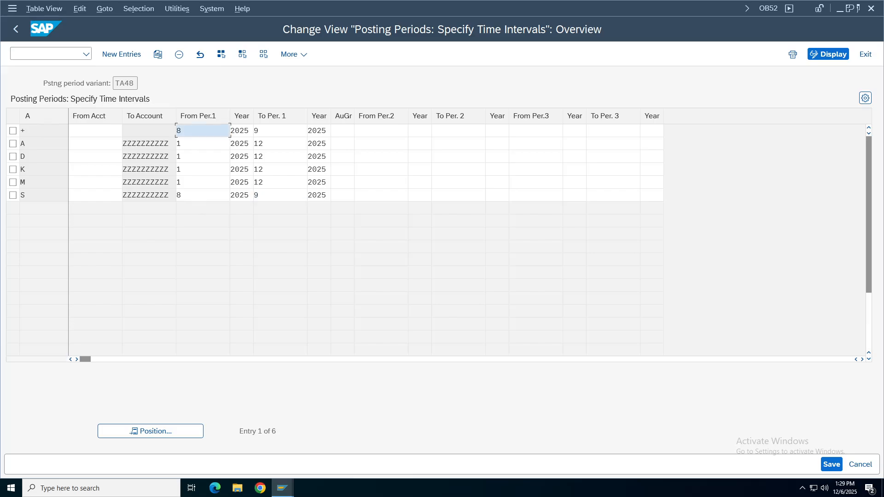
left_click(203, 196)
left_click(279, 195)
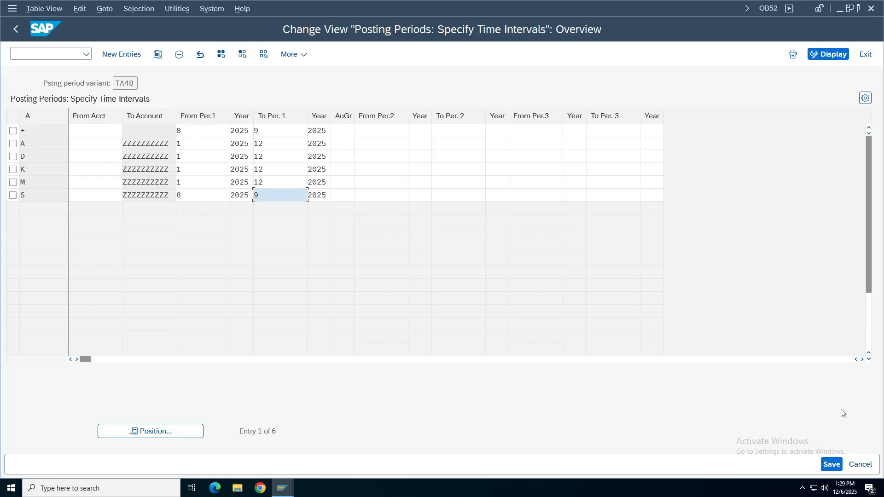
left_click(831, 464)
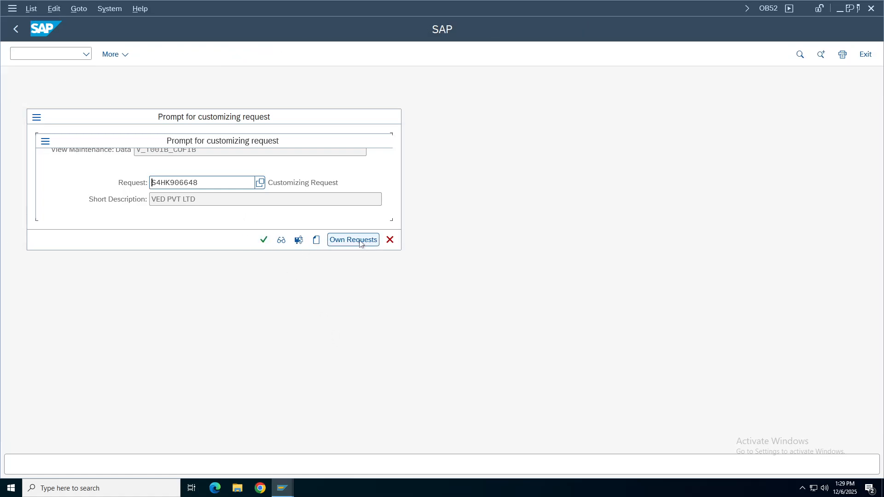
Search own requests for 'tata', choose customizing request TATA48, and confirm.
key("Return")
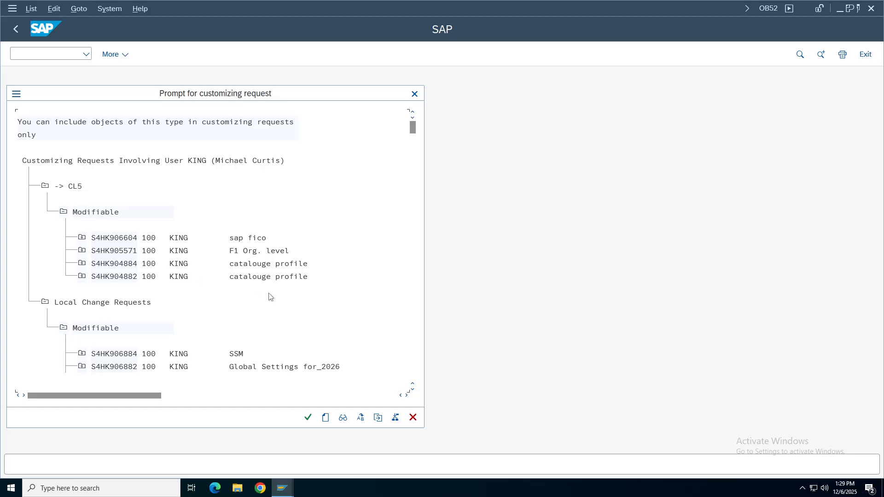
key("ctrl+f")
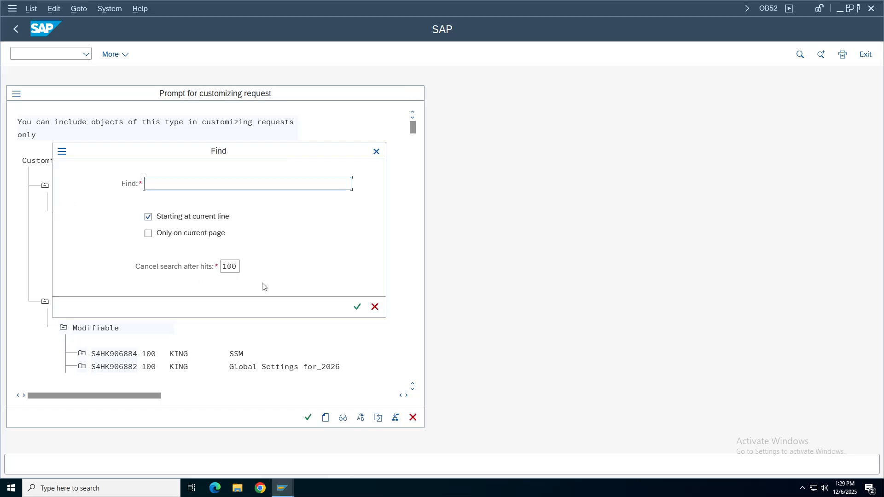
type("tata")
key("Return")
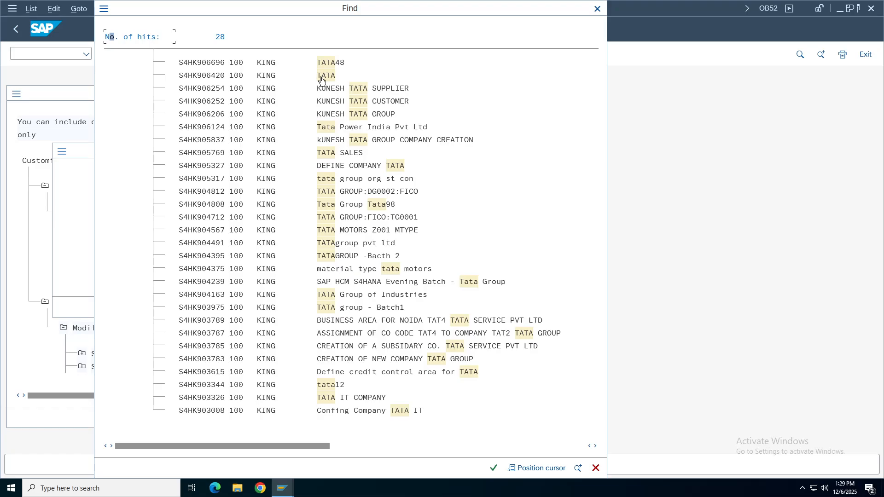
left_click(325, 64)
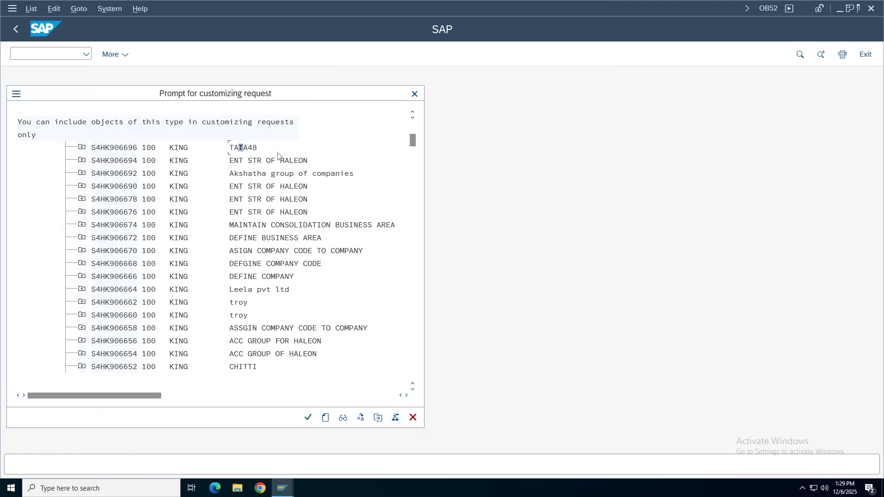
double_click(246, 147)
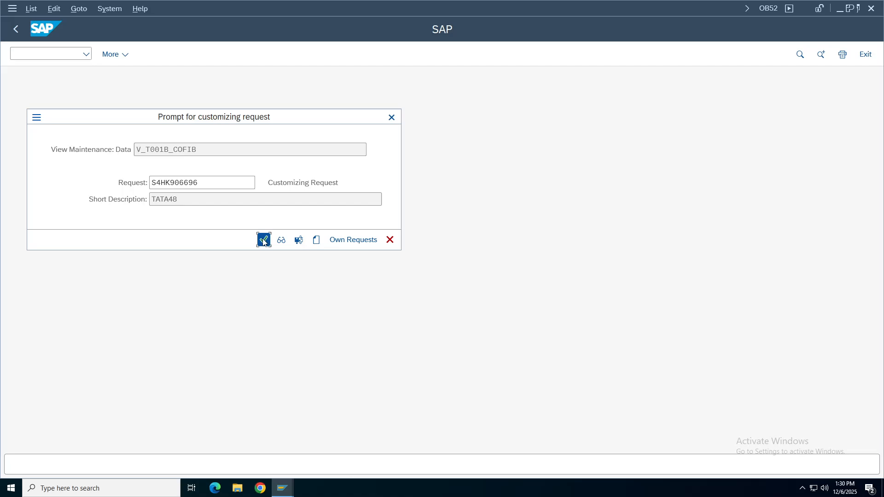
left_click(264, 240)
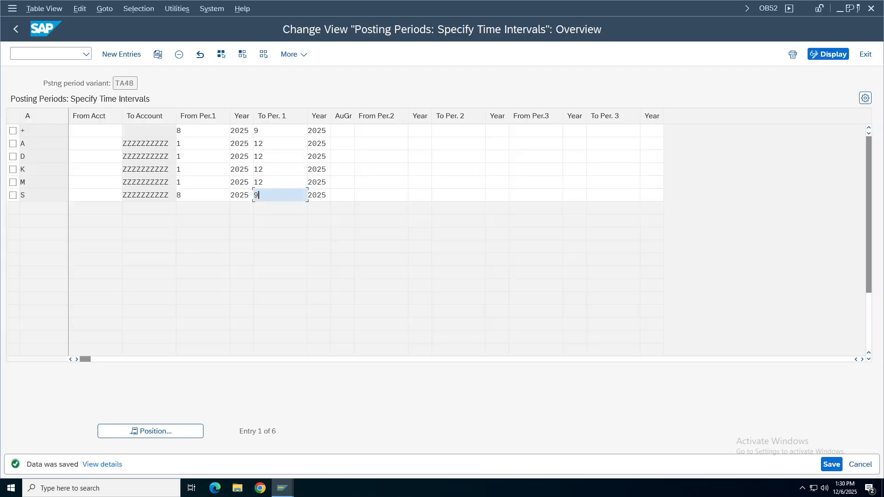
Leave OB52, close the price condition window, and return to the TA48 document entry screen.
left_click(16, 29)
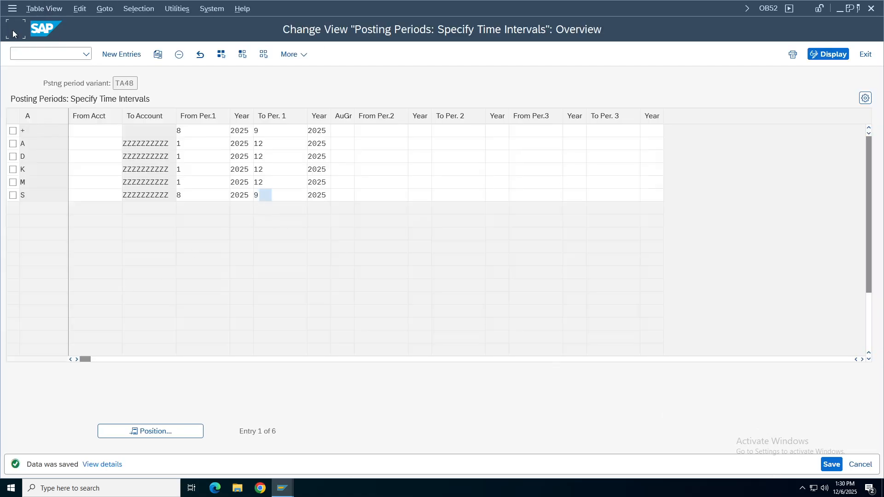
mouse_move(282, 488)
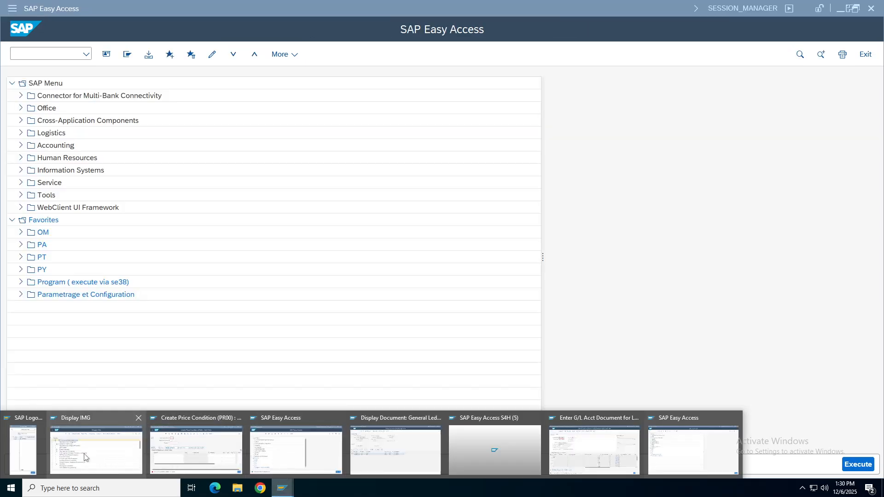
left_click(184, 449)
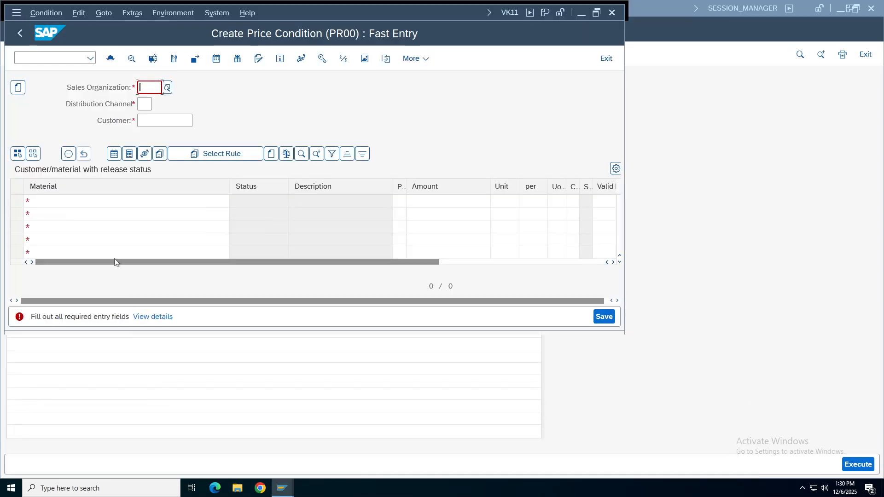
left_click(609, 16)
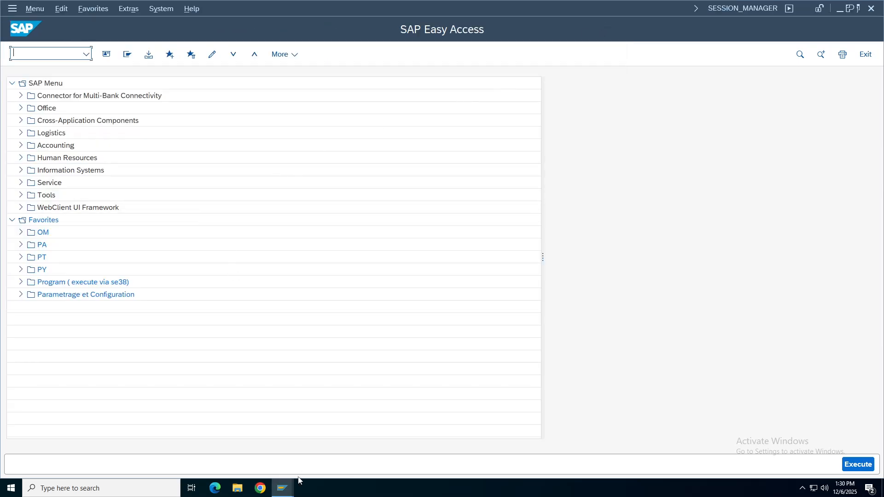
mouse_move(282, 488)
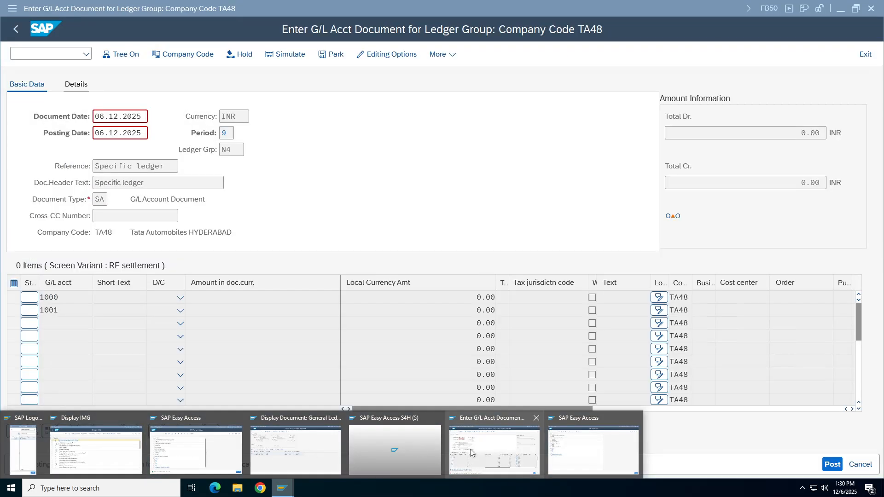
Revalidate the TA48 G/L document entry and inspect document type SA and ledger group N4.
left_click(470, 448)
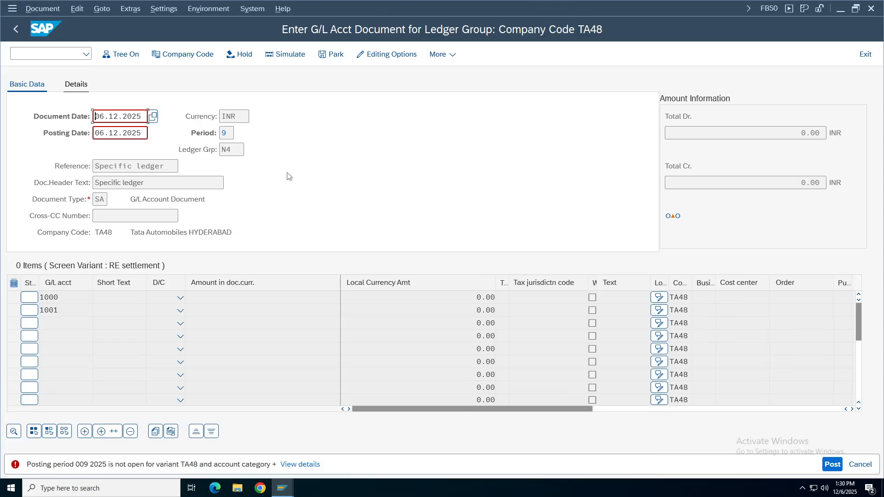
key("Return")
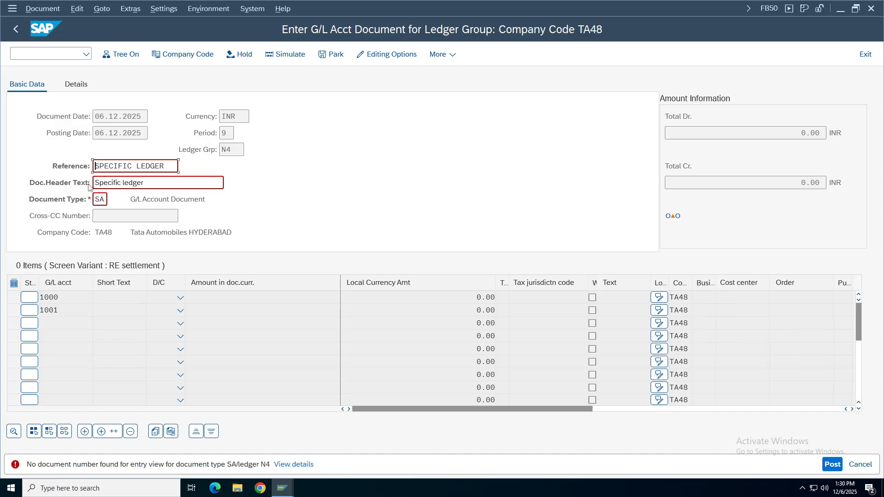
double_click(99, 198)
left_click(227, 149)
Open the SAP Reference IMG through transaction /oSPRO.
left_click_drag(244, 149, 221, 150)
left_click(51, 54)
key("Return")
left_click(140, 54)
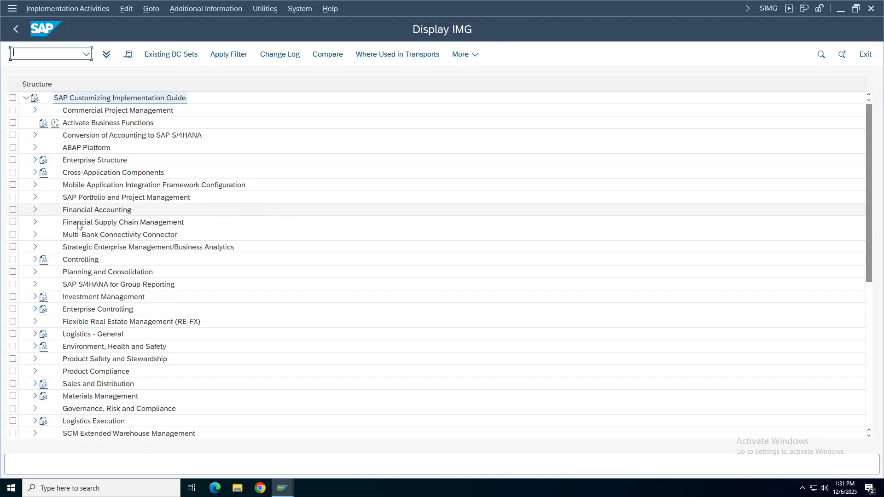
Expand Financial Accounting Global Settings > Document down to Define Document Types in a Ledger.
left_click(35, 210)
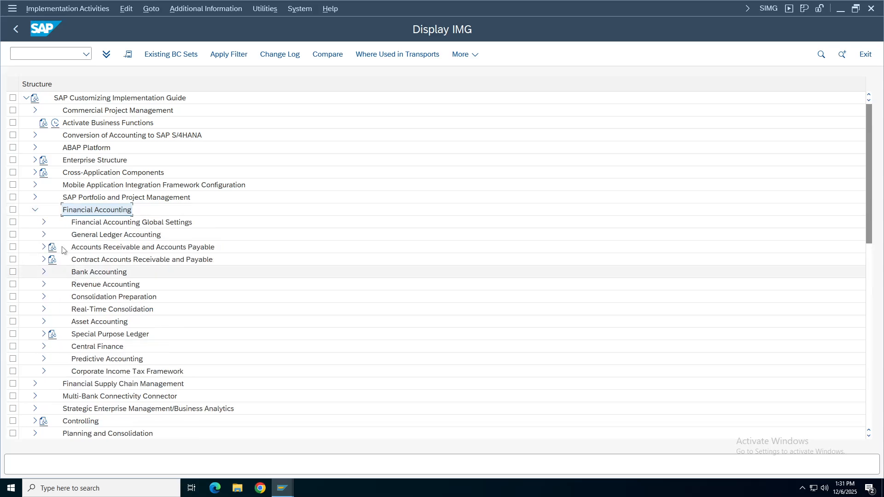
left_click(44, 222)
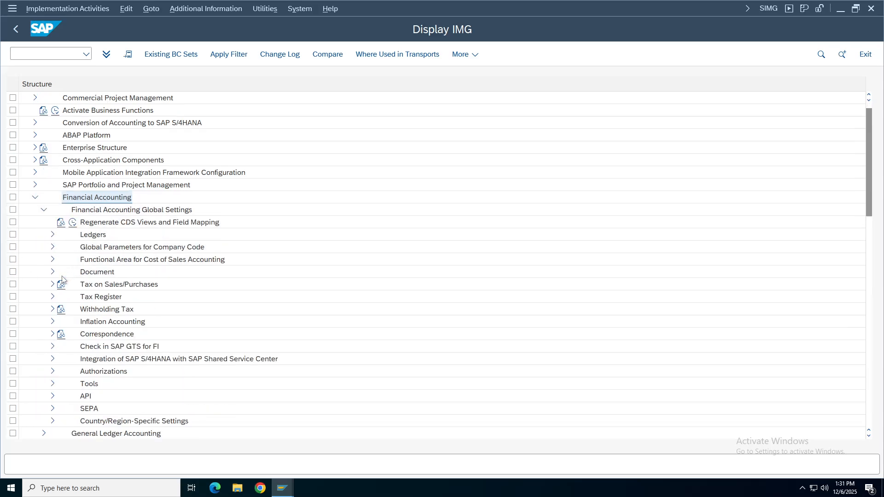
double_click(92, 272)
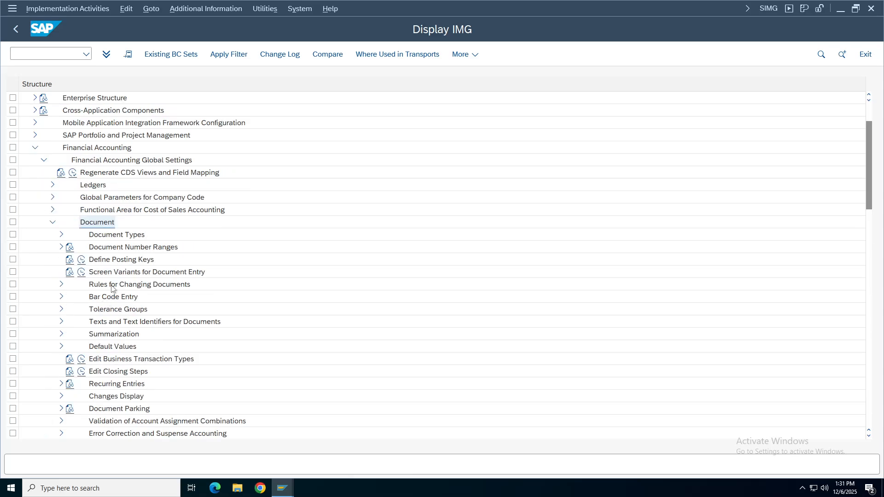
double_click(108, 248)
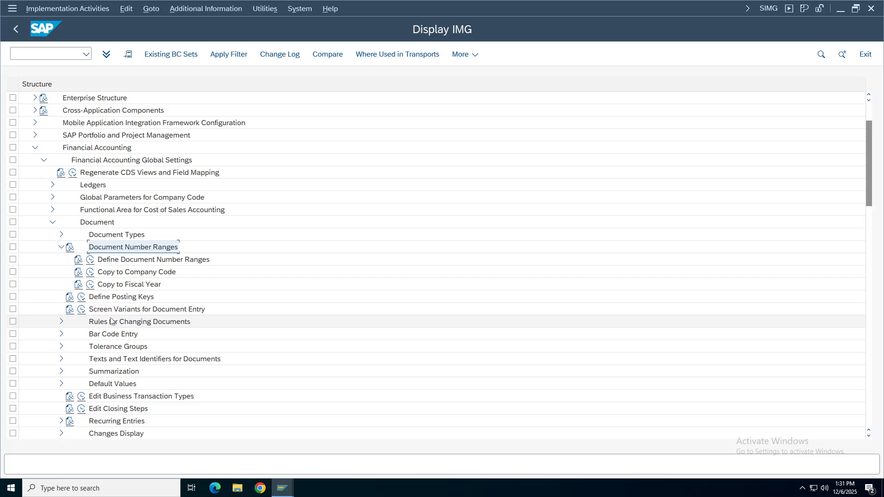
left_click(61, 235)
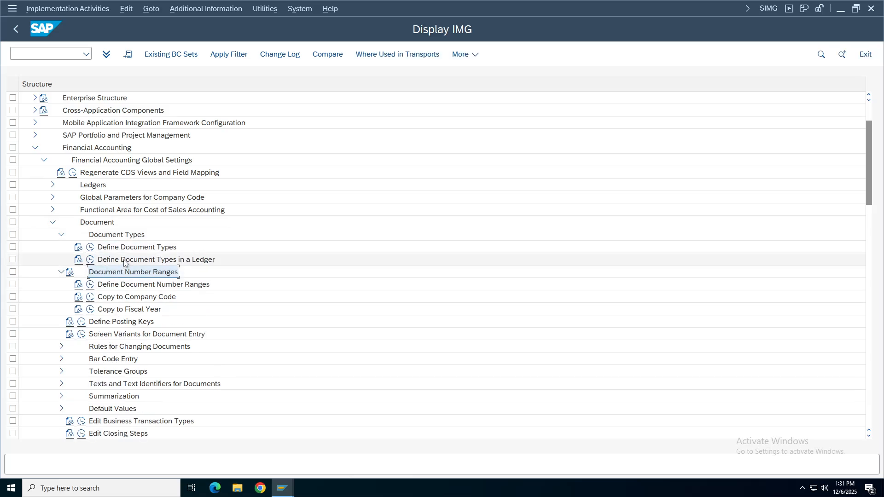
left_click(111, 236)
left_click(166, 262)
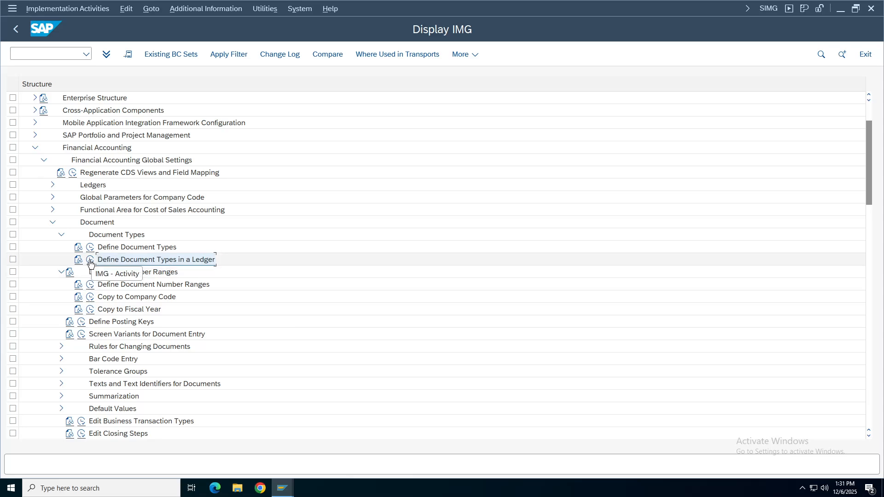
Run Define Document Types in a Ledger with ledger N4 as the work area.
left_click(90, 261)
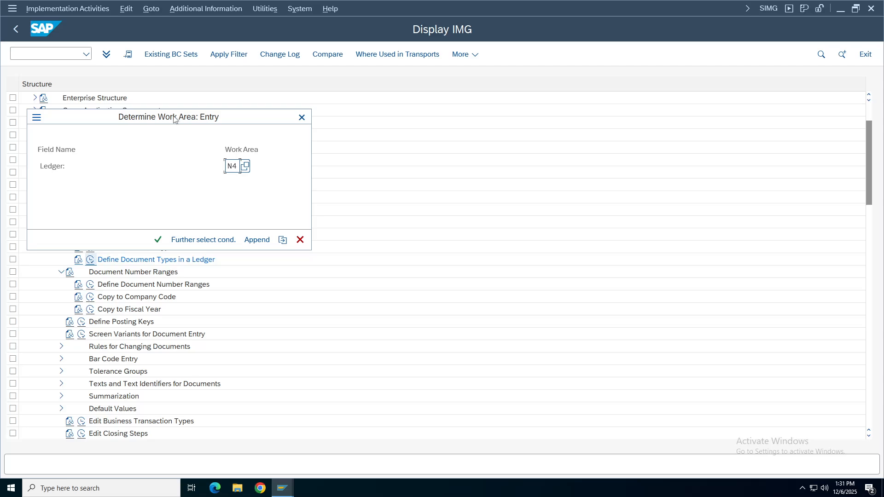
left_click_drag(174, 116, 545, 117)
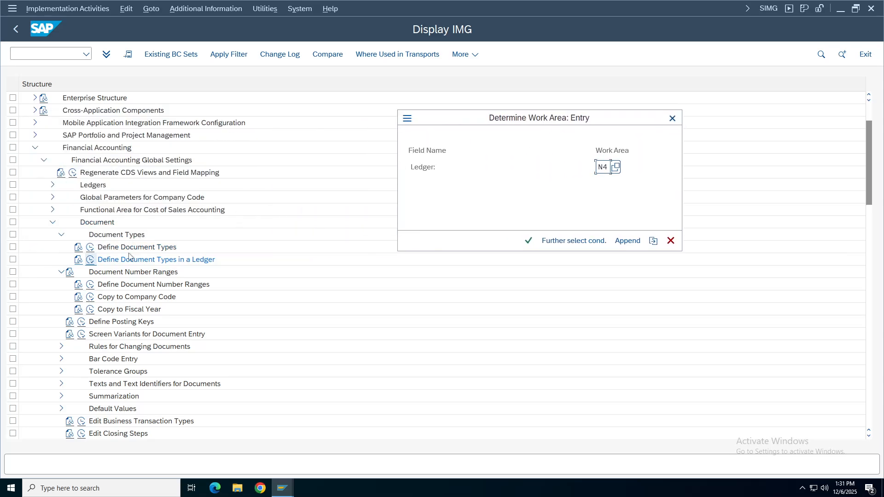
left_click(528, 240)
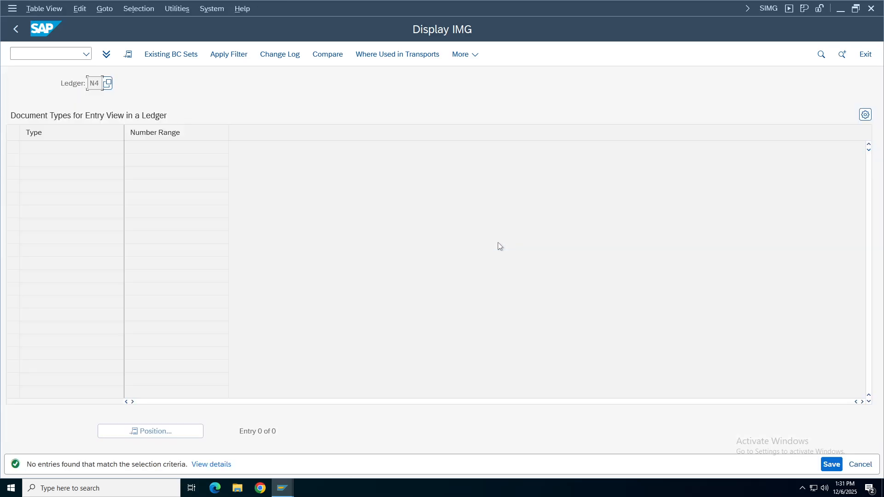
Add a new entry for document type SA with number range 80.
left_click(121, 54)
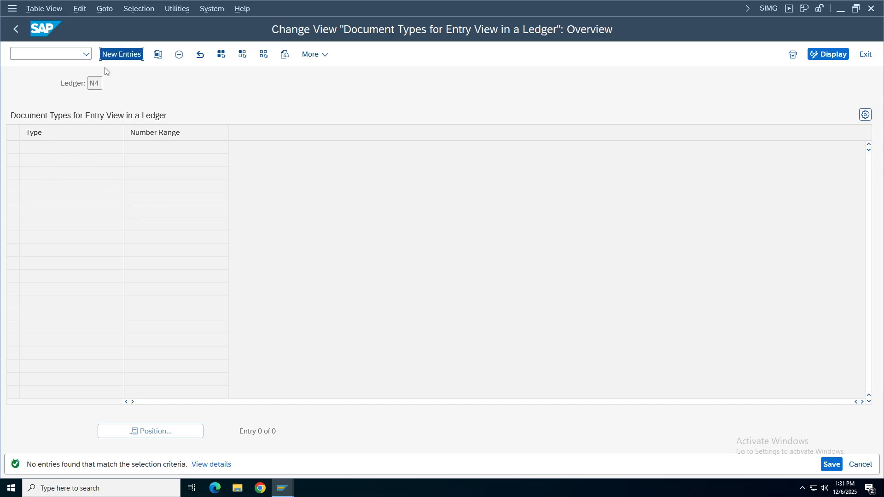
left_click(110, 55)
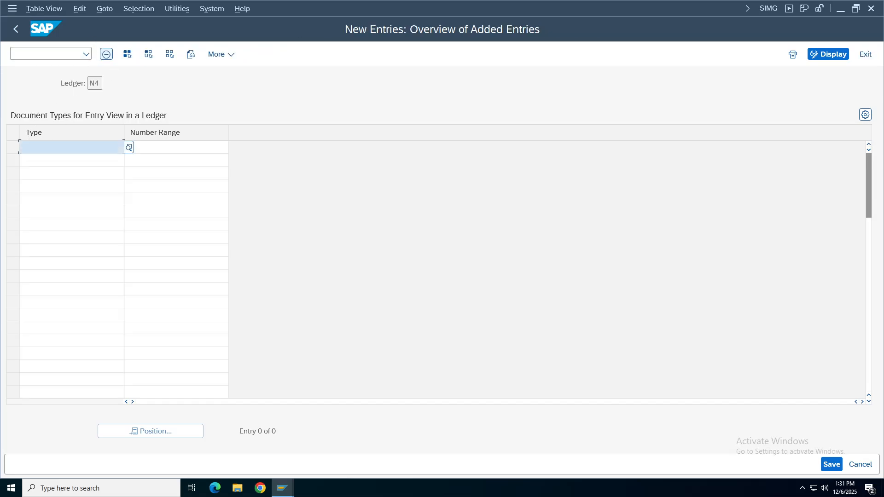
type("80")
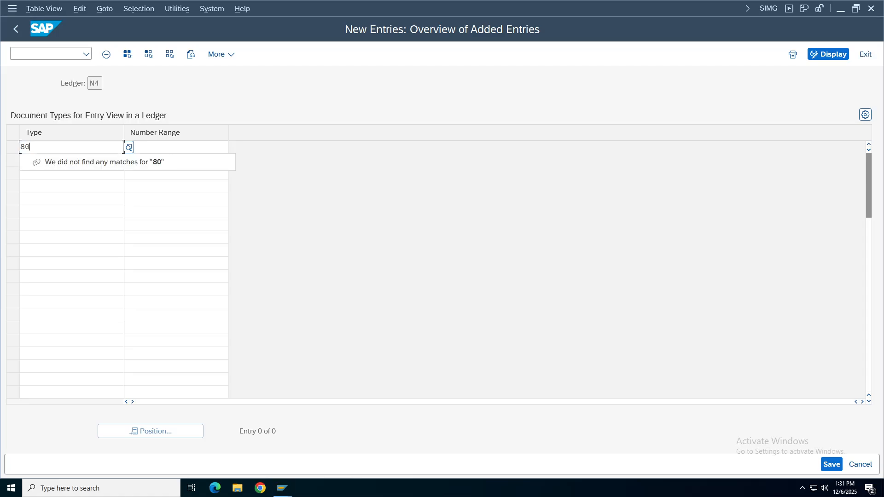
left_click(176, 147)
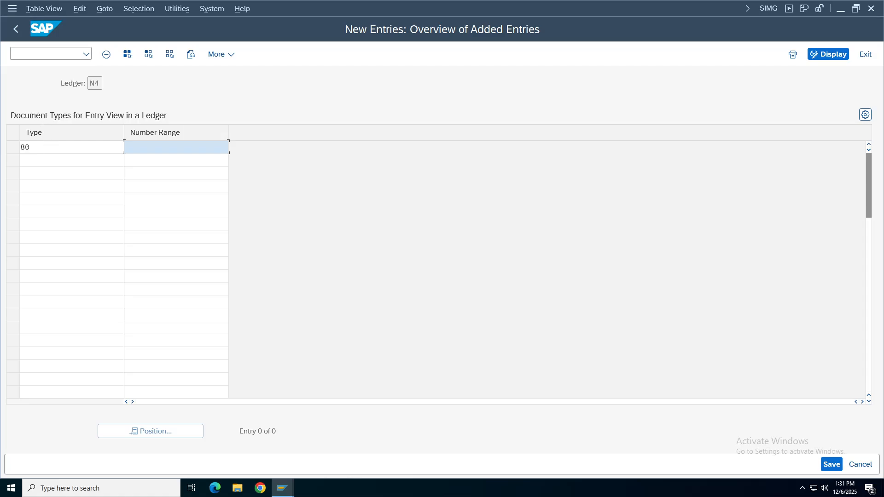
left_click(71, 147)
type("SA")
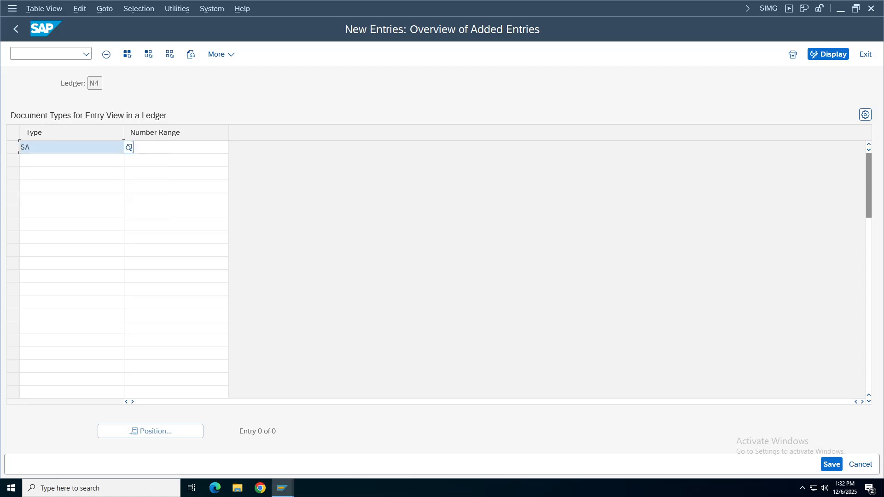
left_click(177, 147)
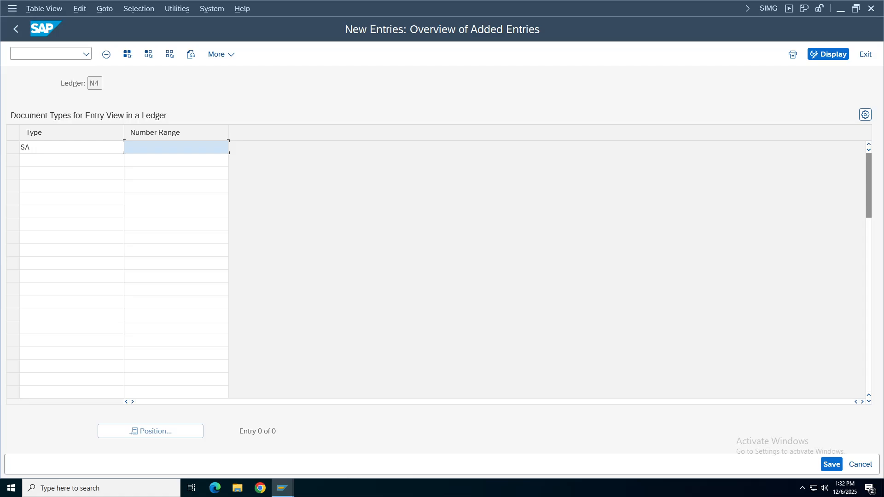
left_click(71, 147)
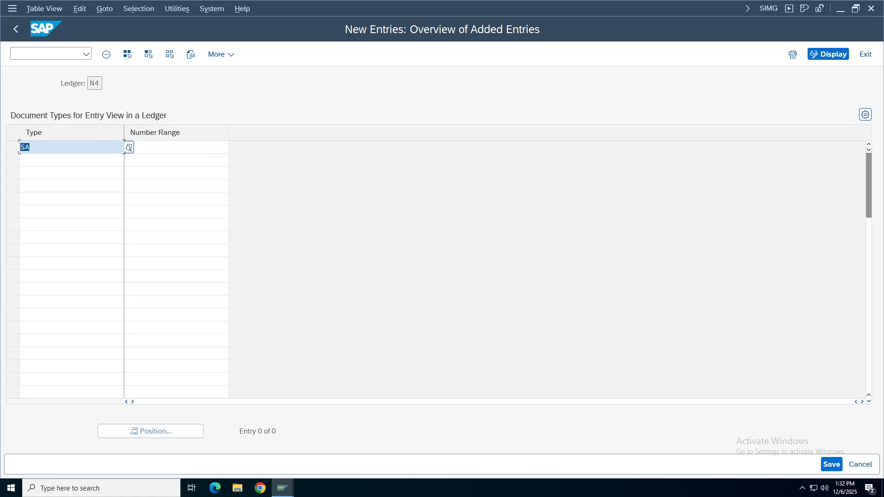
left_click(177, 146)
type("80")
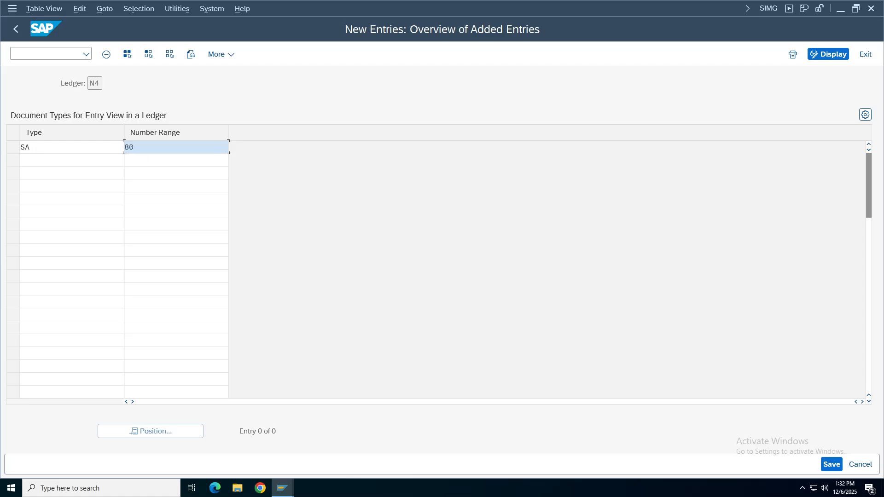
Save the SA entry for ledger N4 under customizing request TATA48.
left_click(103, 84)
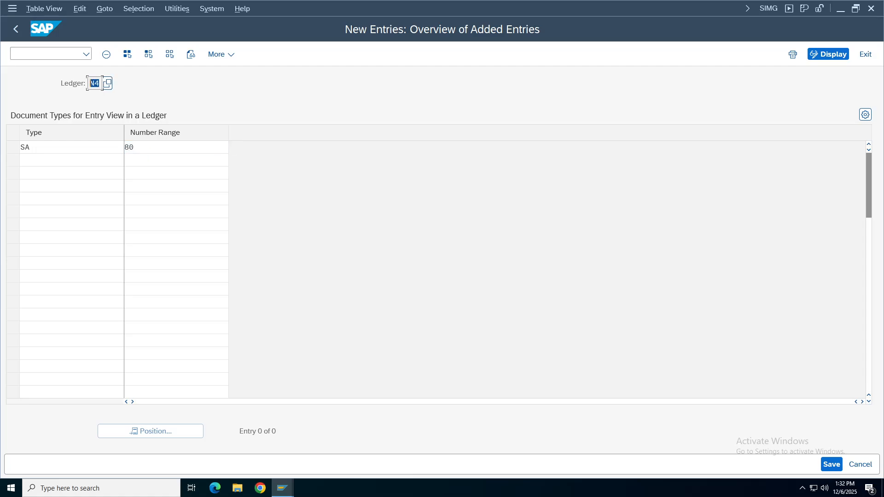
key("Tab")
key("Tab")
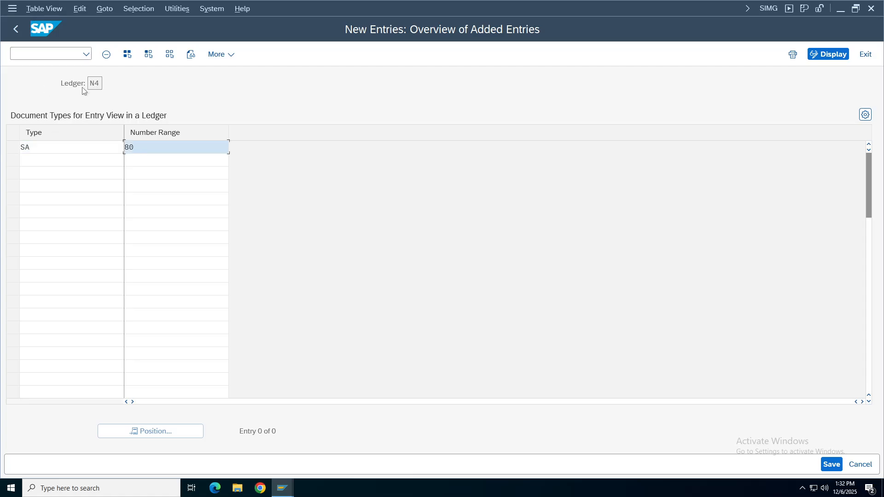
key("Tab")
key("Tab")
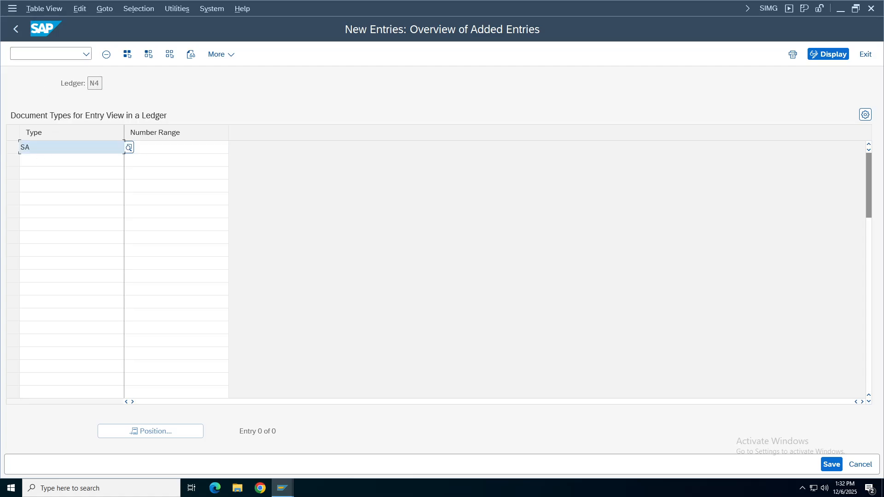
key("Tab")
key("ctrl+s")
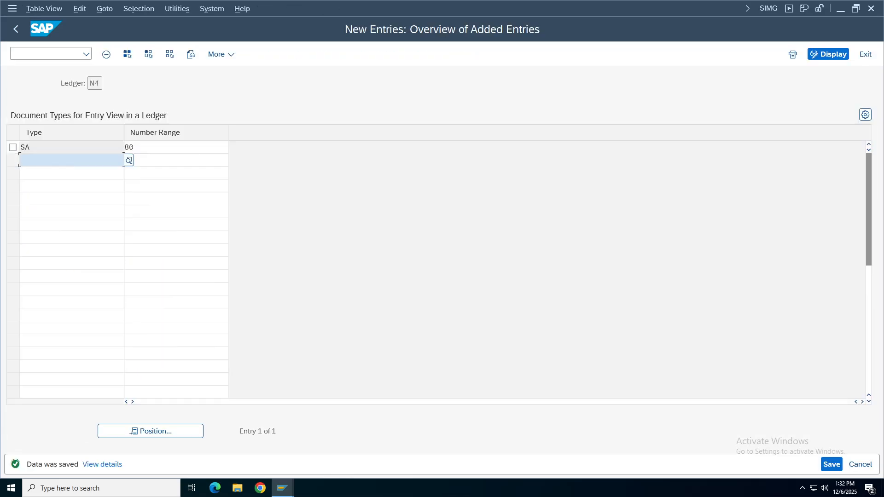
left_click(264, 239)
key("shift+Tab")
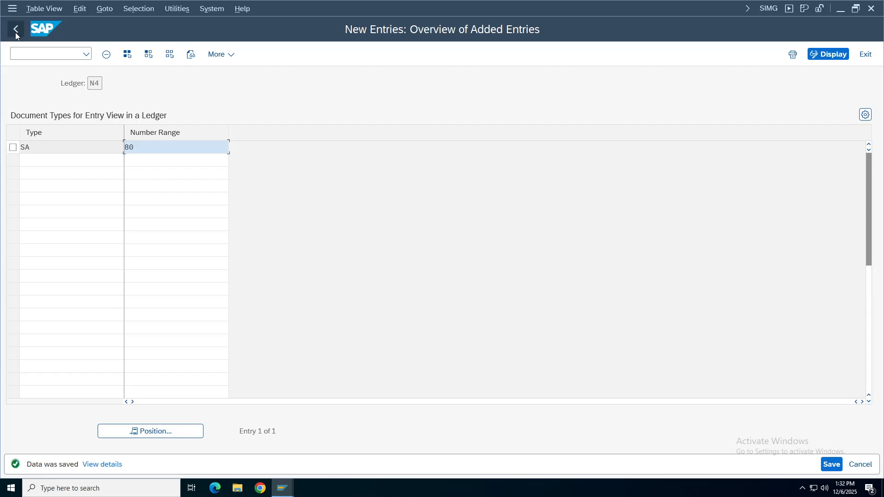
Return to the IMG tree and select Define Document Number Ranges.
left_click(16, 29)
left_click(17, 29)
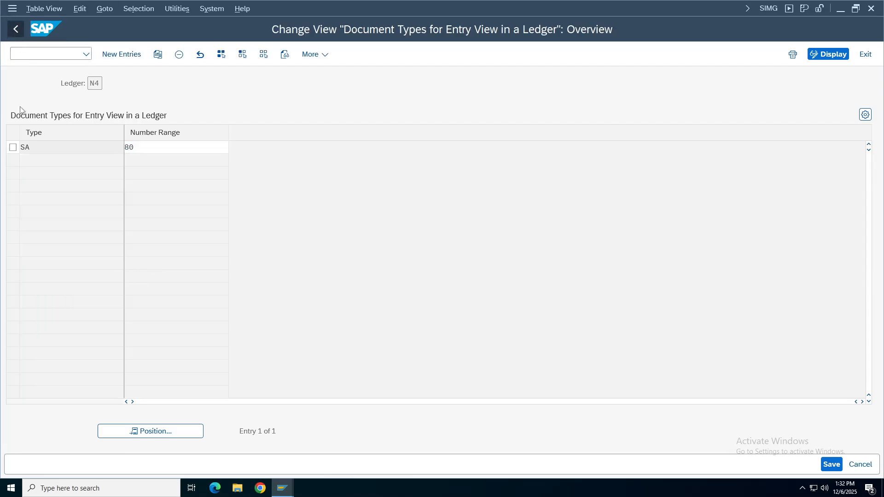
left_click(156, 285)
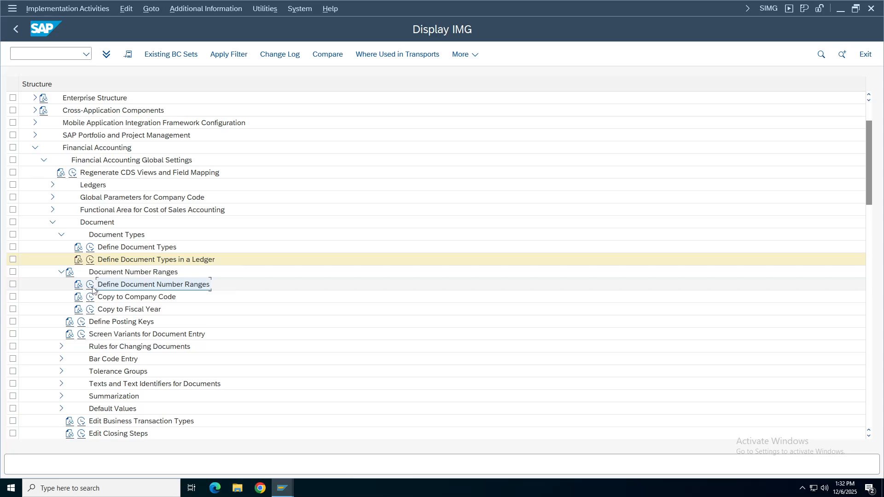
Open the document number range intervals for company code TA48 in change mode.
left_click(90, 285)
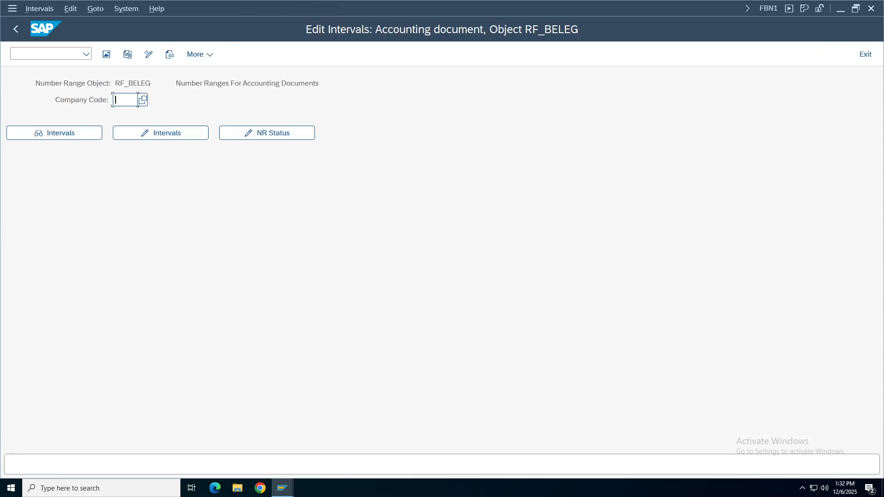
left_click(124, 99)
left_click(128, 113)
left_click(149, 133)
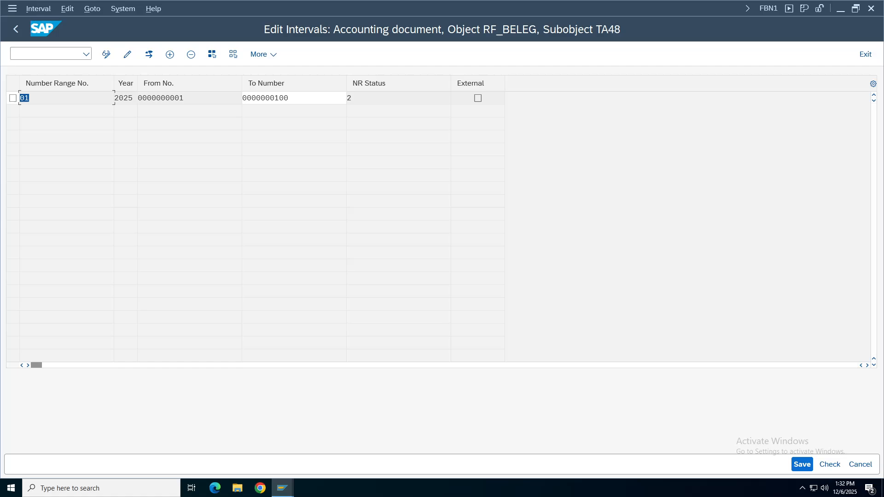
left_click(349, 98)
left_click(23, 97)
Insert interval 80 for year 2025 with numbers 101 to 200.
left_click(170, 54)
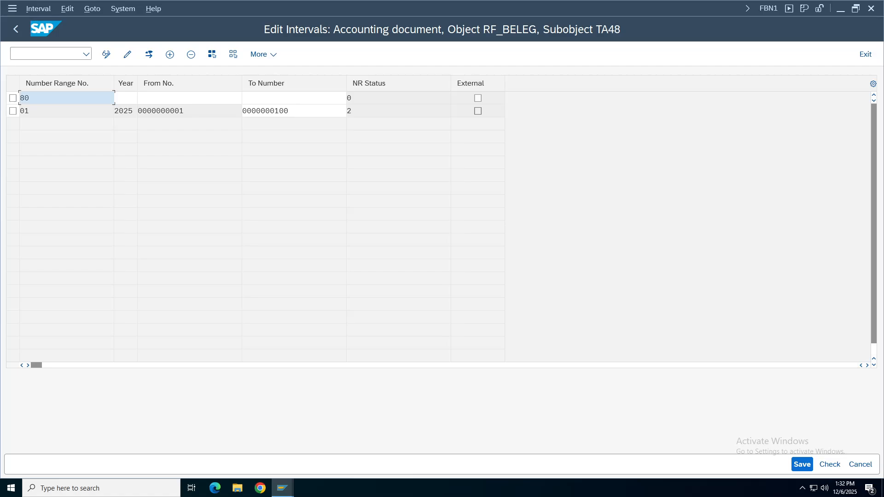
key("Tab")
type("2025")
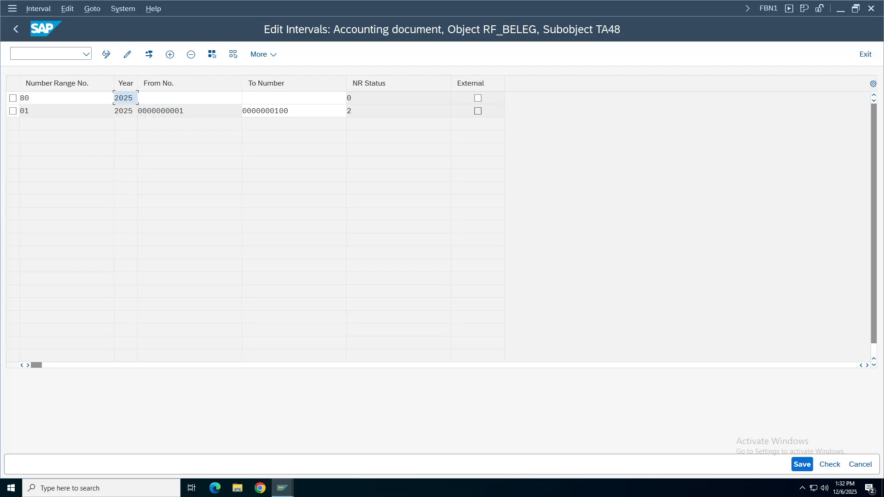
key("Tab")
type("101")
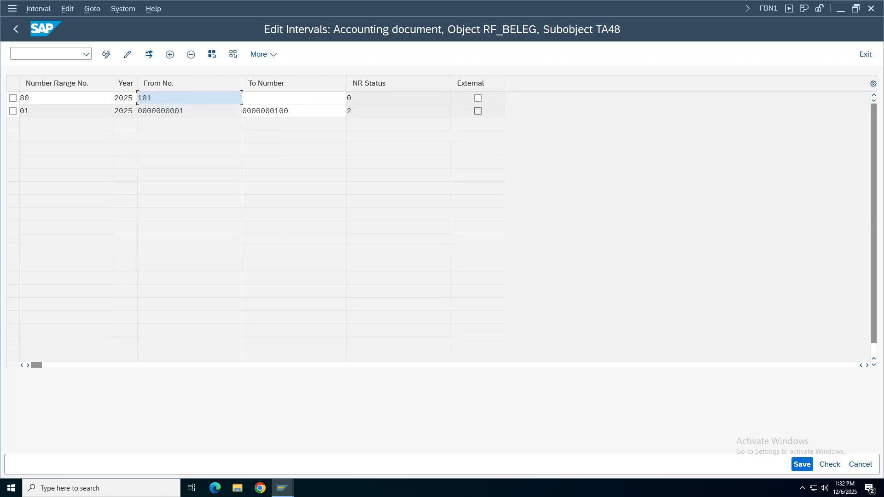
key("Tab")
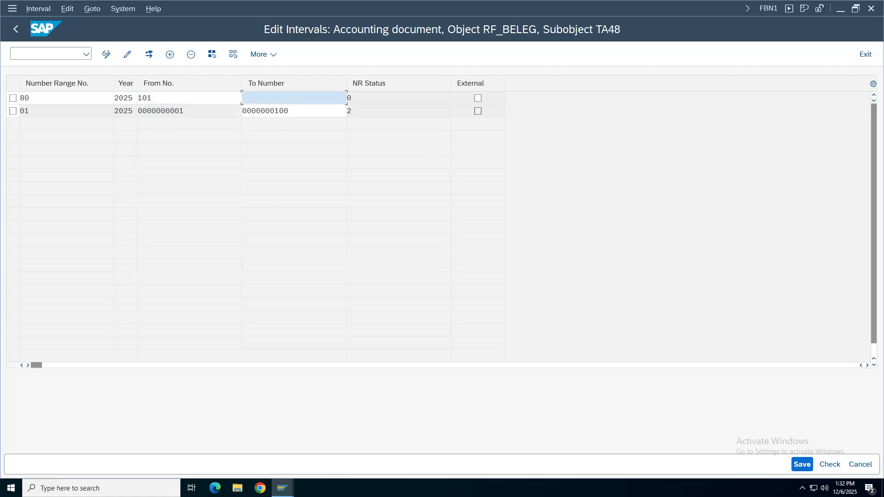
type("200")
left_click(276, 113)
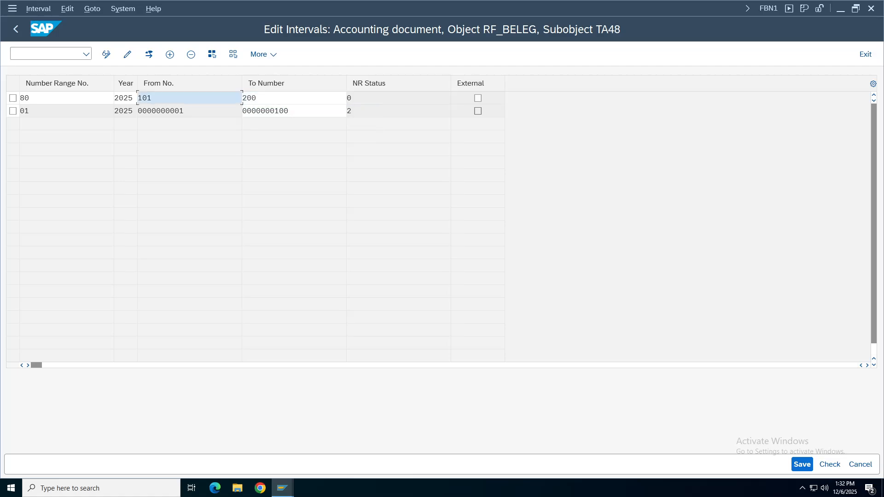
Save interval 80, confirm the transport notice, and review its starting number.
left_click(802, 465)
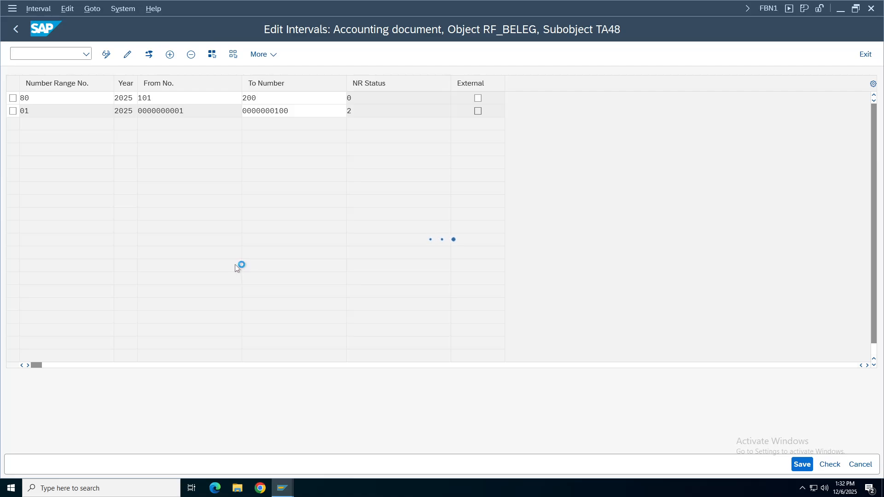
left_click(373, 344)
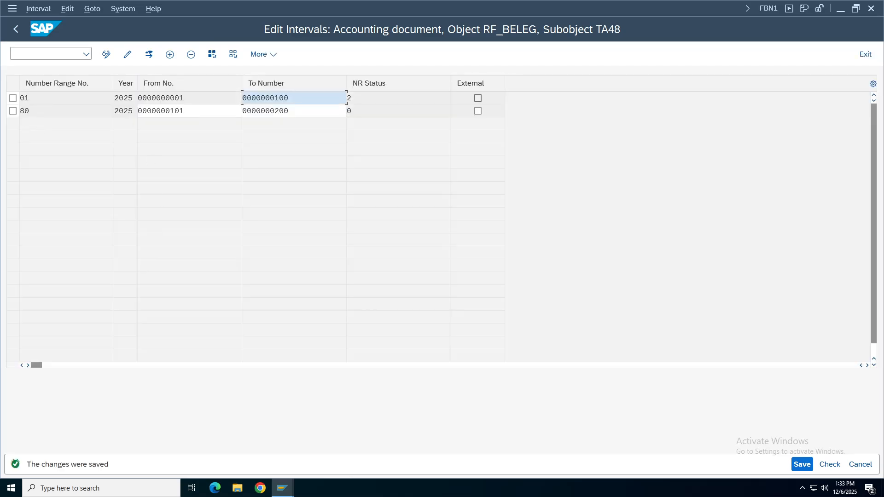
double_click(25, 111)
key("Tab")
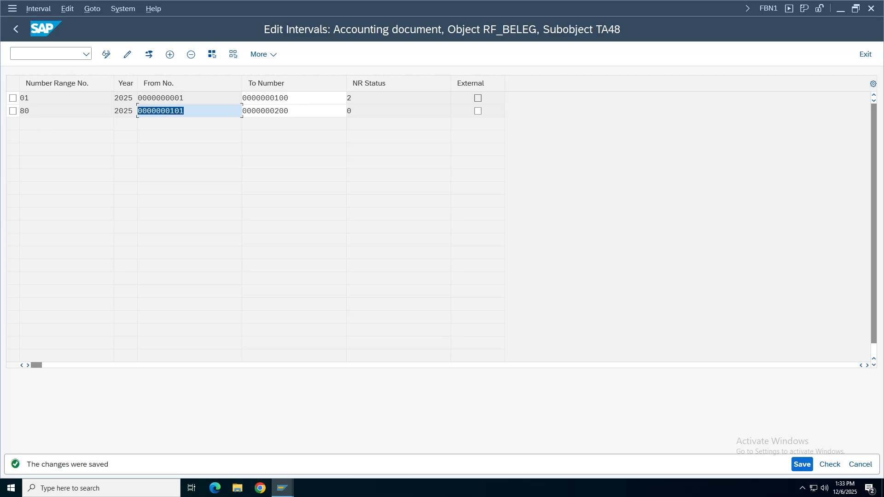
key("shift+Tab")
key("Tab")
Recheck the G/L document entry, which now shows the missing tolerance range warning.
left_click_drag(138, 111, 184, 111)
left_click(282, 488)
left_click(473, 451)
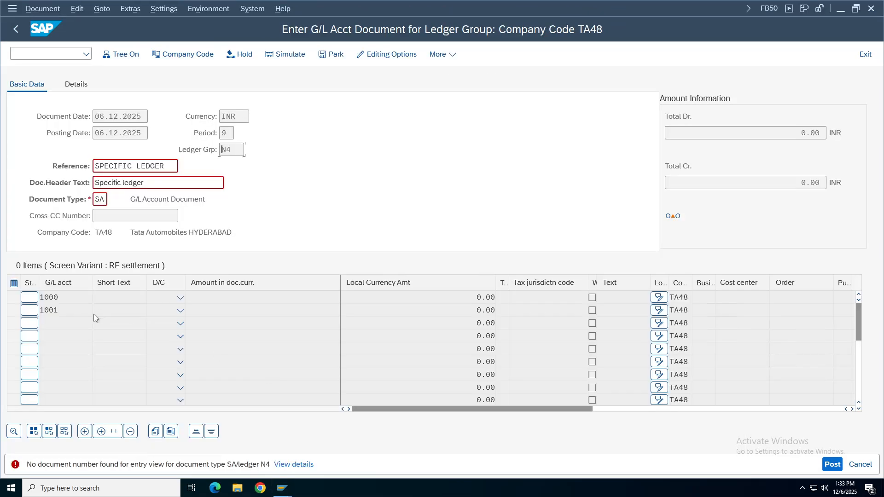
key("Return")
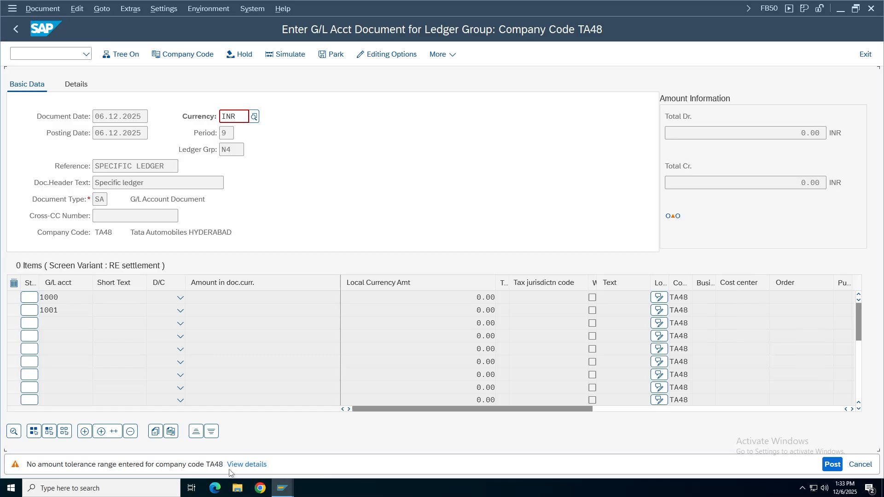
Run transaction SPRO from the Easy Access session and maximize the customizing window.
left_click(292, 492)
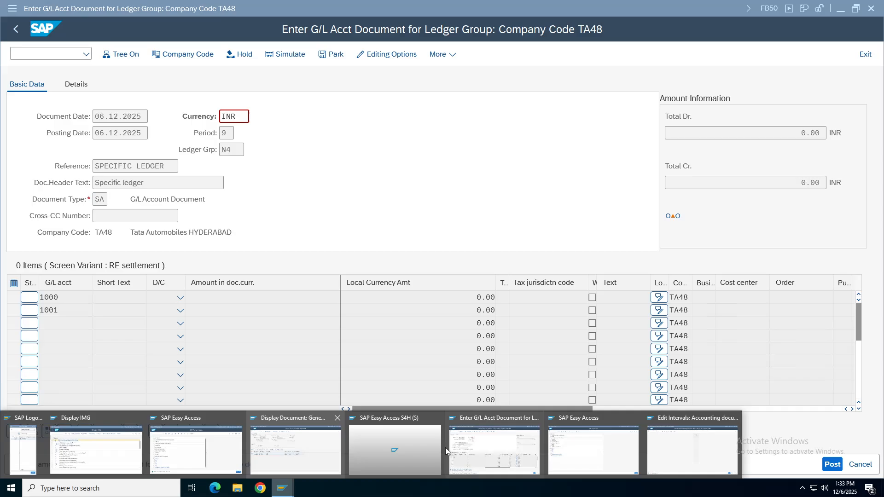
left_click(199, 449)
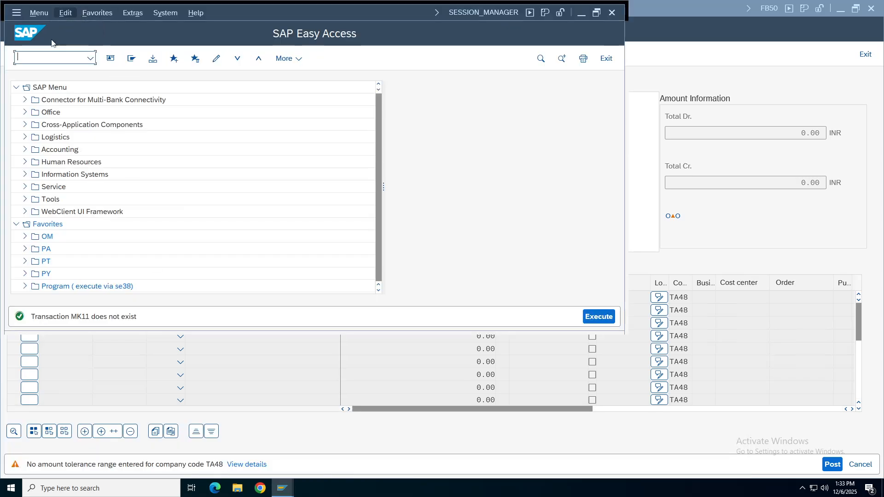
type("spro")
key("Return")
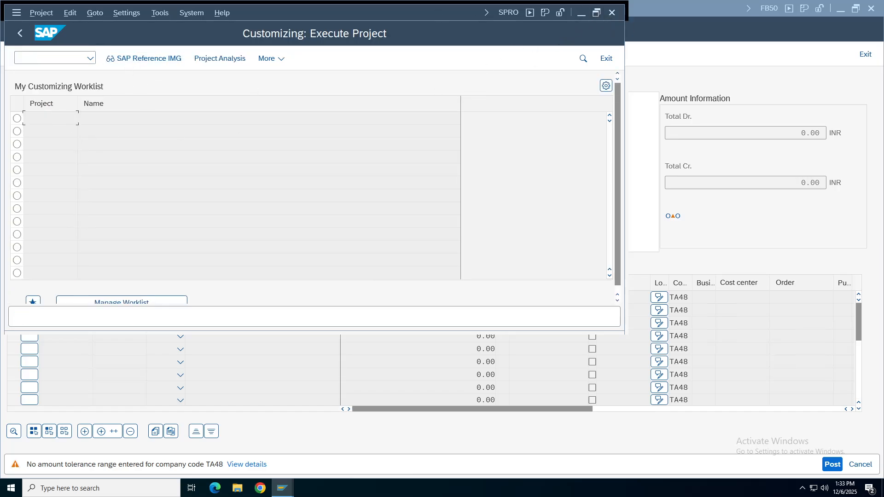
left_click(596, 12)
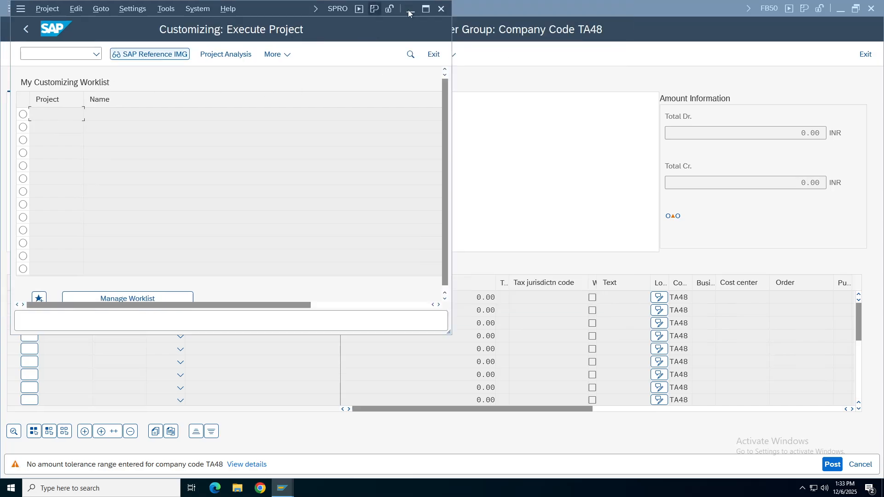
left_click(426, 9)
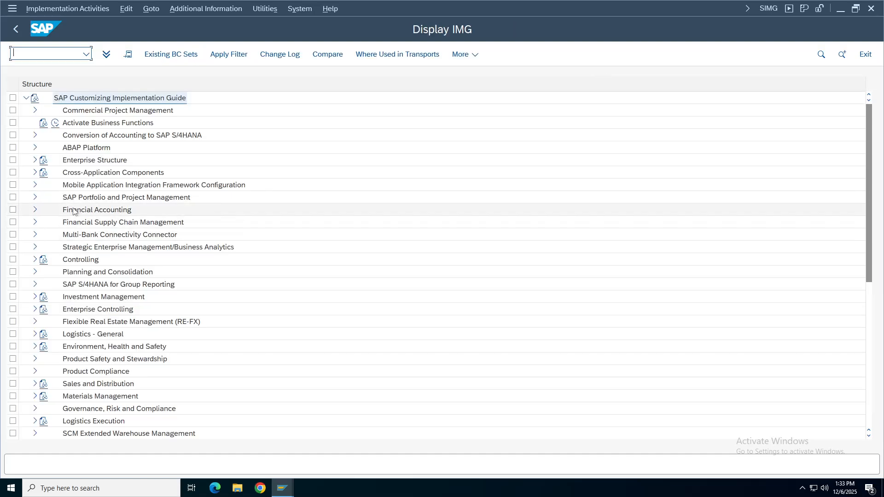
Navigate General Ledger Accounting > Business Transactions > Open Item Clearing and open Define Tolerance Groups for G/L Accounts.
left_click(35, 209)
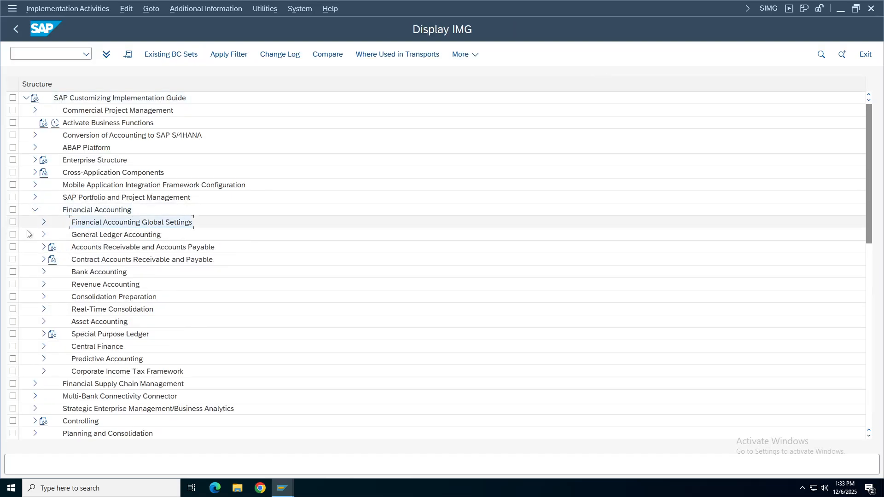
left_click(43, 222)
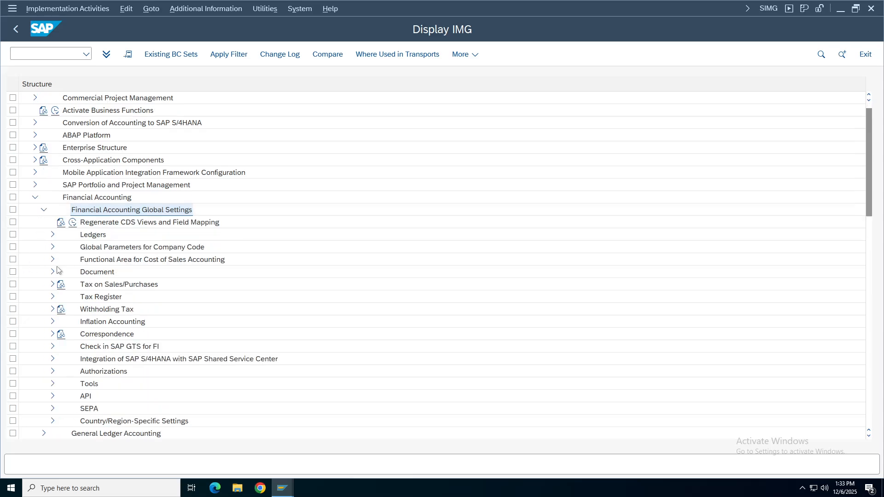
left_click(96, 273)
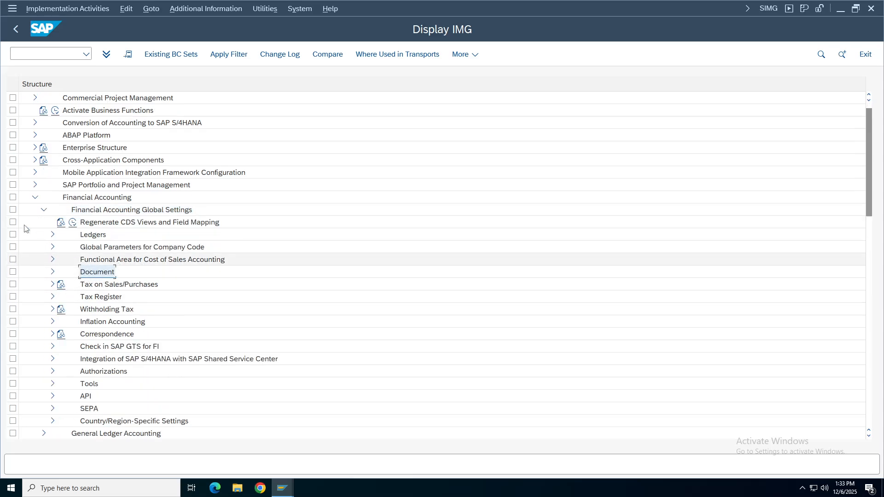
left_click(43, 210)
left_click(35, 197)
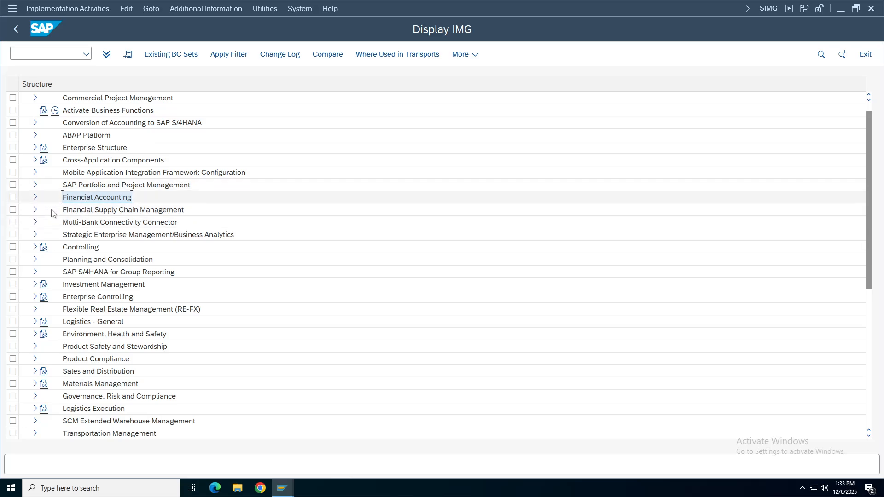
left_click(35, 197)
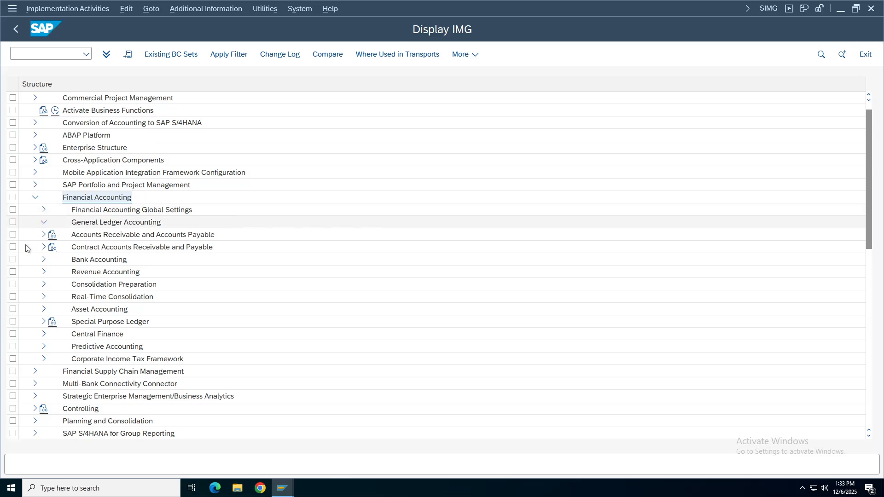
left_click(44, 222)
left_click(52, 247)
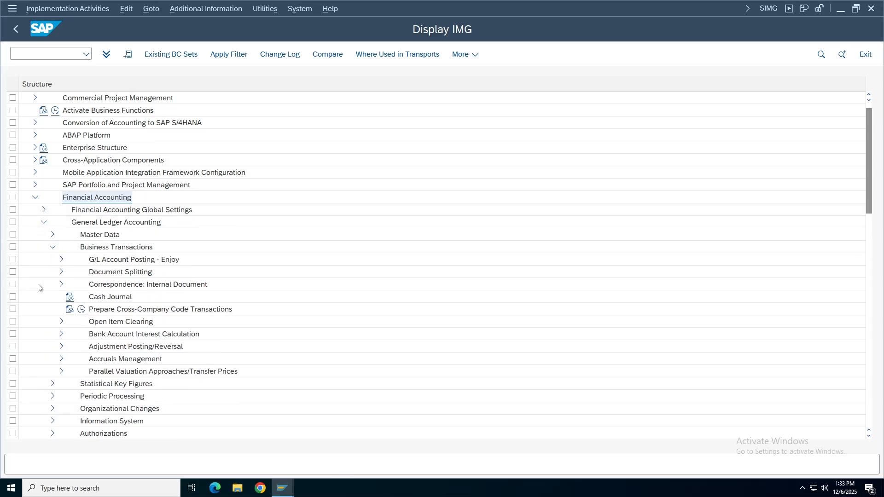
left_click(61, 322)
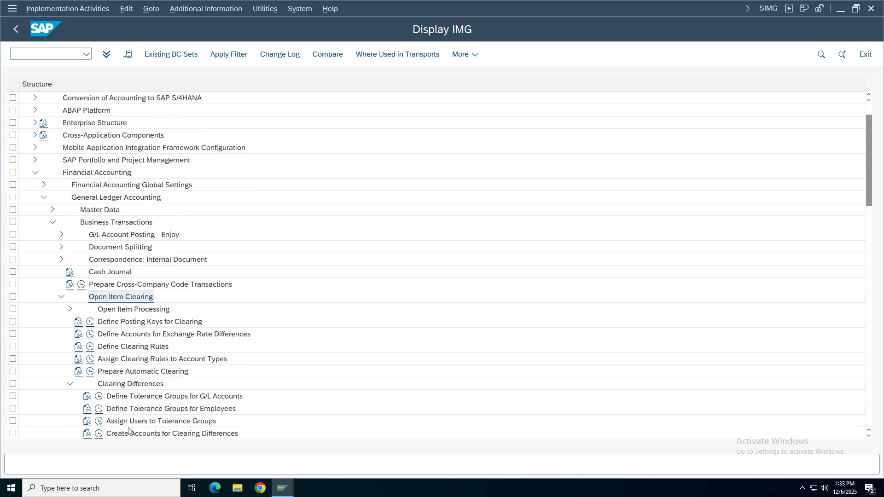
left_click(100, 401)
left_click(100, 400)
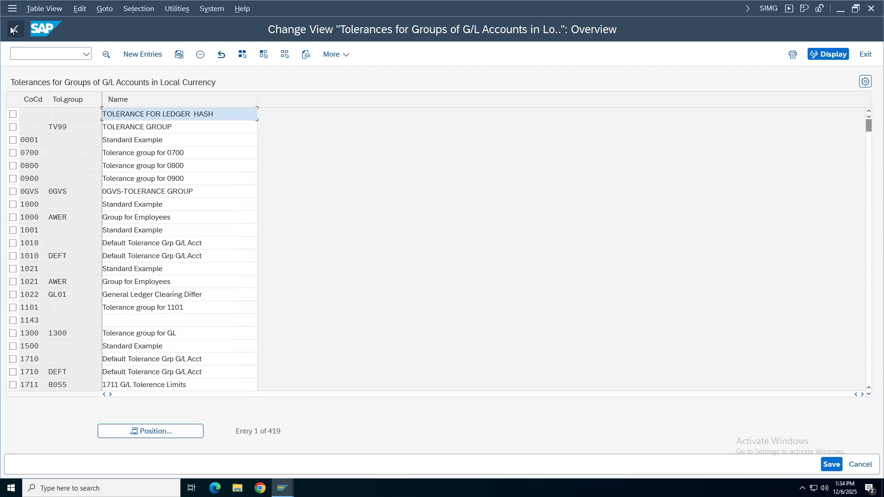
Open Assign Users to Tolerance Groups and identify the logged-in user.
left_click(16, 29)
left_click(147, 422)
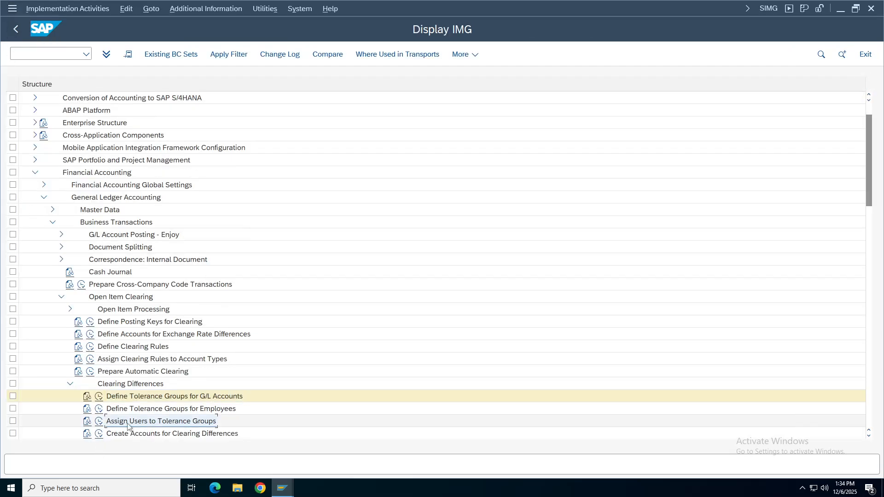
left_click(99, 422)
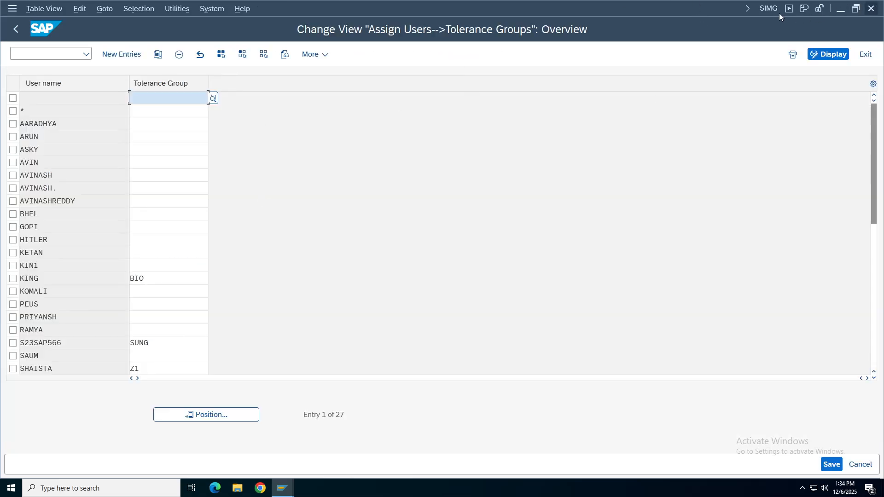
left_click(768, 9)
left_click(855, 58)
Clear the user's BIO tolerance group and save under request TATA48.
left_click(13, 279)
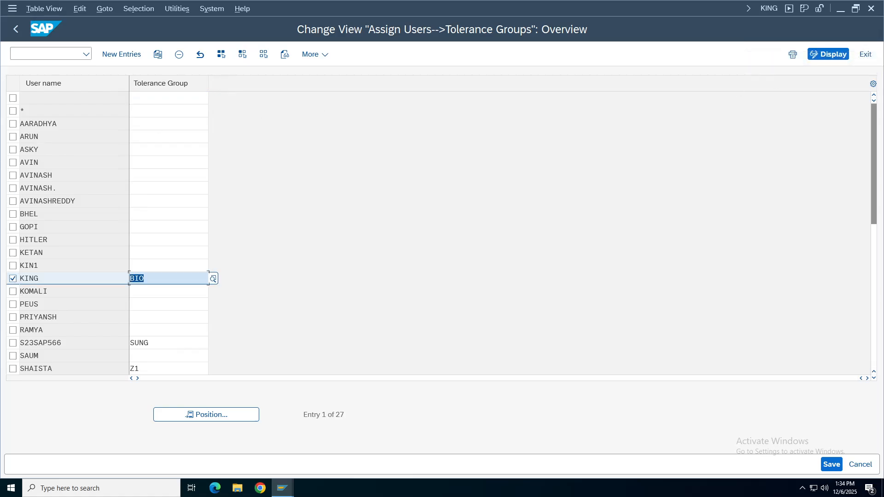
key("BackSpace")
left_click(831, 464)
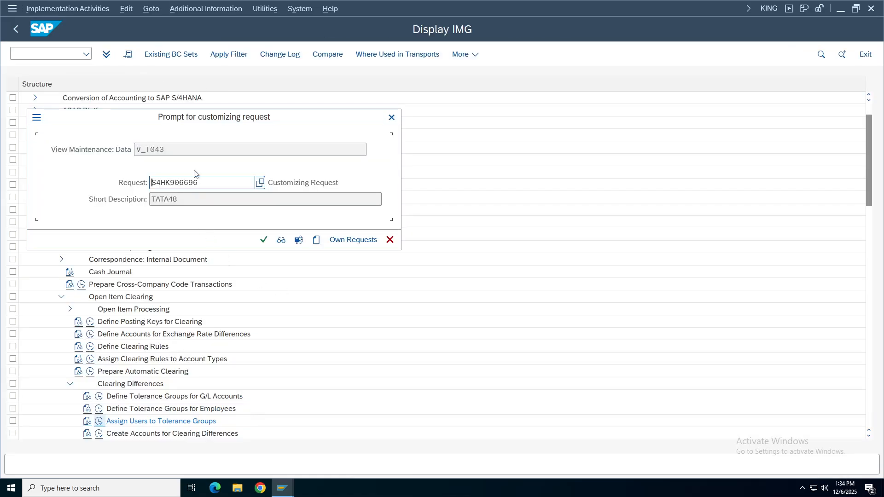
left_click(264, 239)
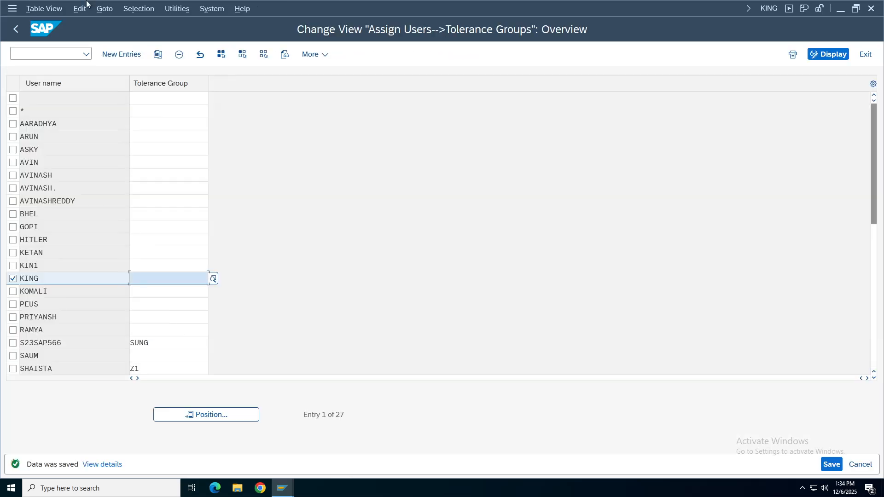
left_click(23, 35)
Check and simulate the ledger-group document, acknowledging the tolerance warning.
mouse_move(282, 488)
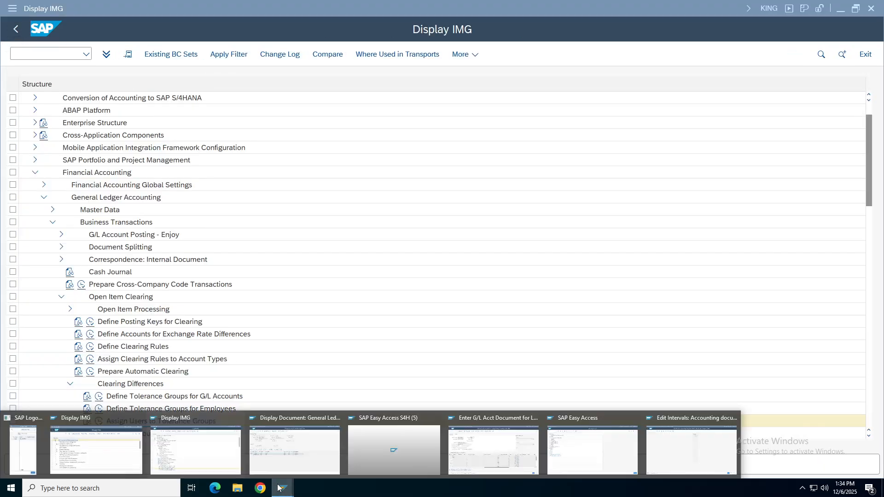
left_click(492, 449)
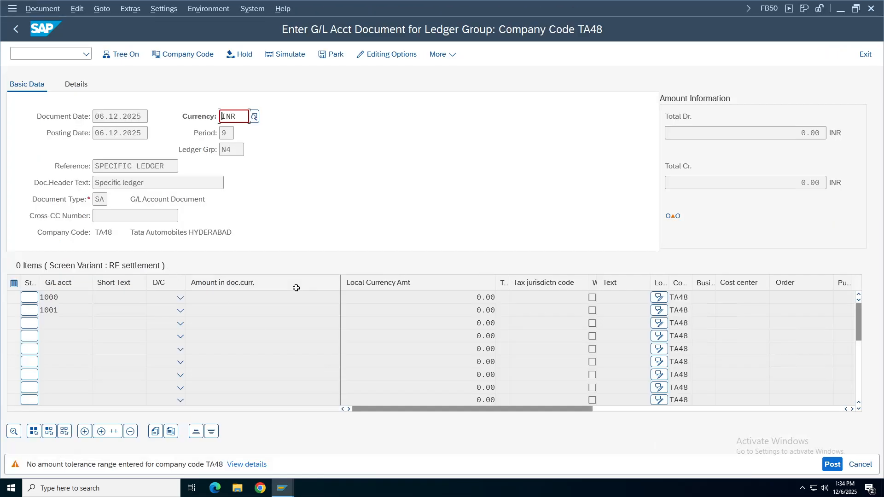
key("Return")
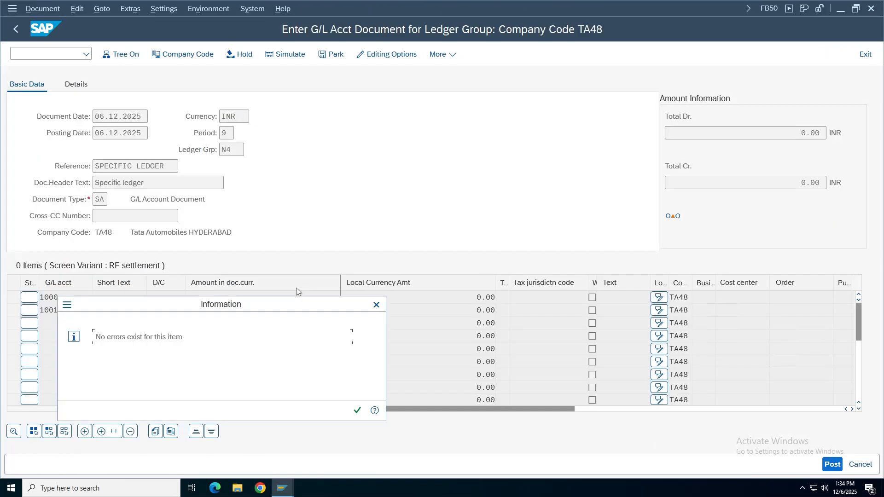
left_click(357, 410)
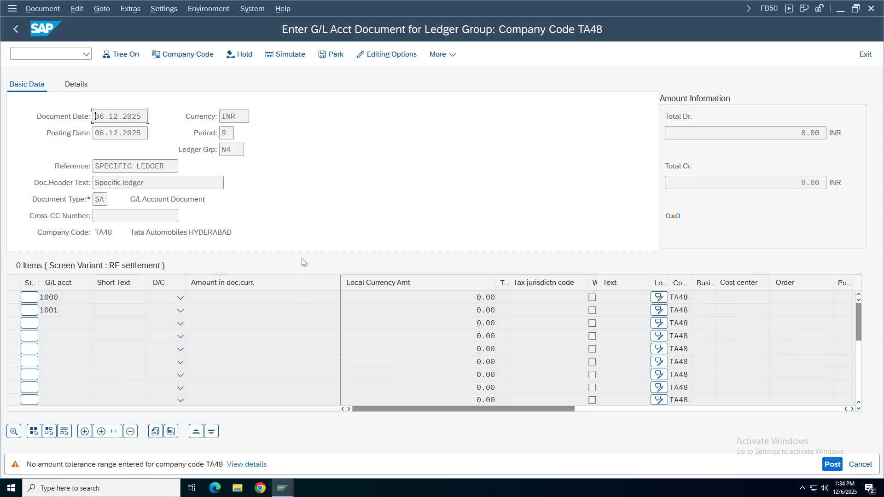
key("Return")
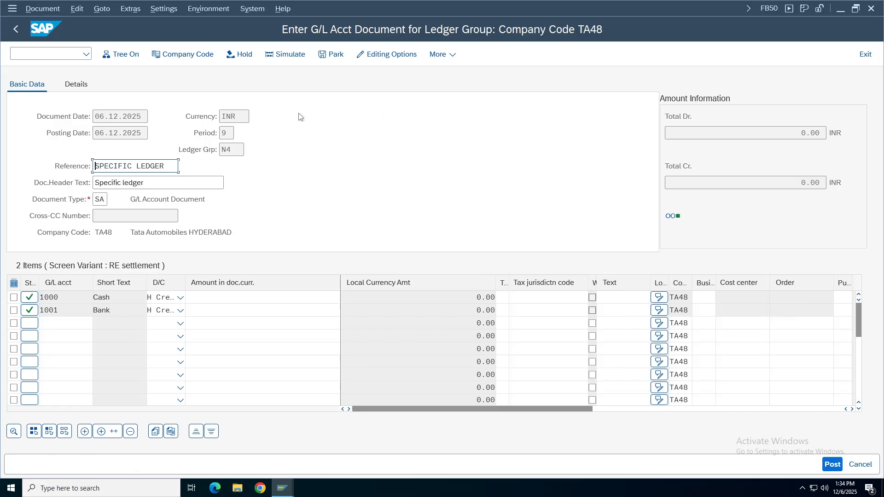
left_click(290, 56)
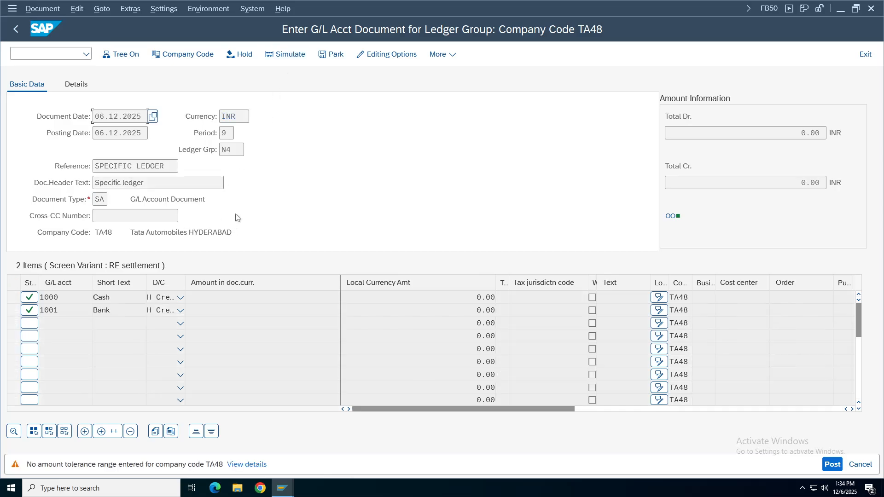
key("Return")
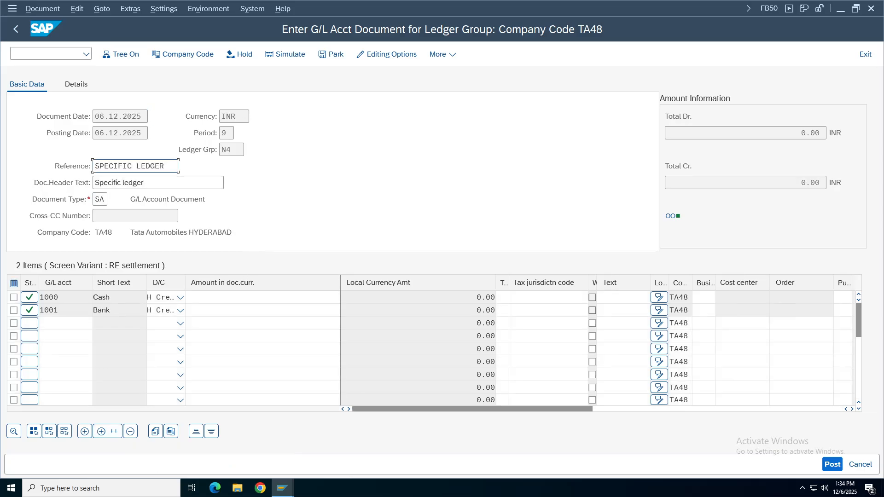
Set Cash to debit and Bank to credit at 100 each, then exit discarding the document.
left_click(263, 297)
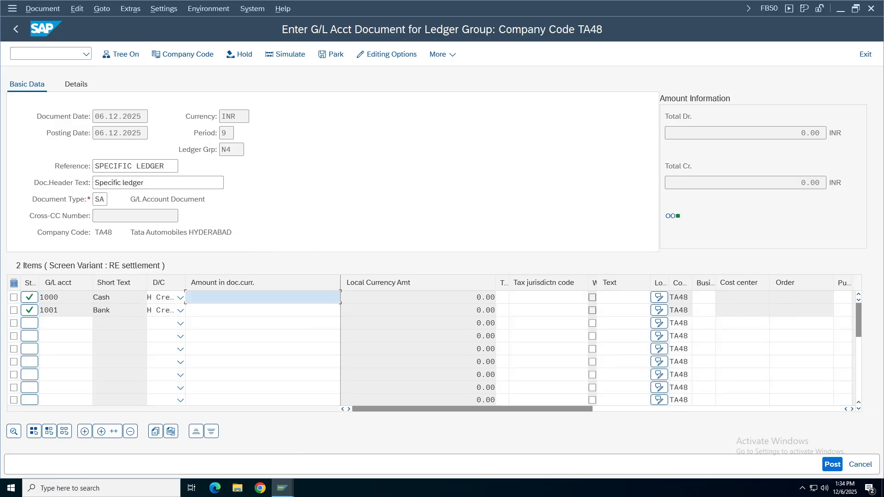
left_click(181, 299)
left_click(159, 330)
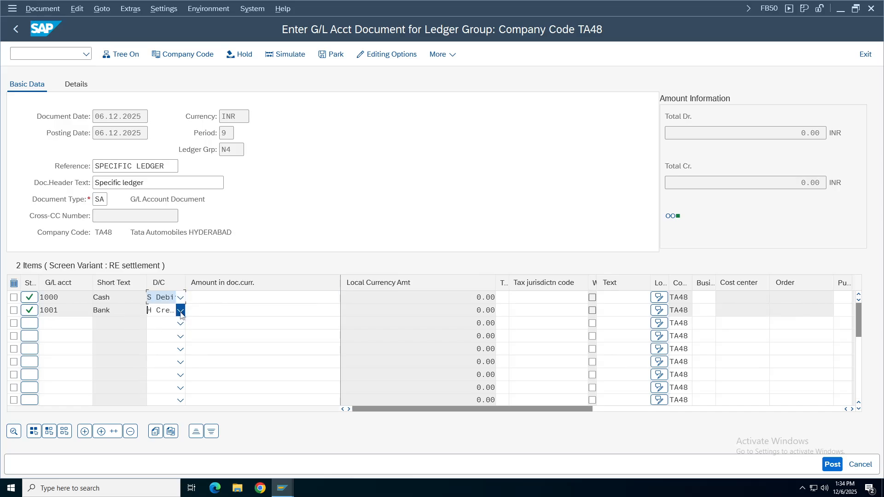
left_click(181, 311)
left_click(159, 326)
left_click(262, 297)
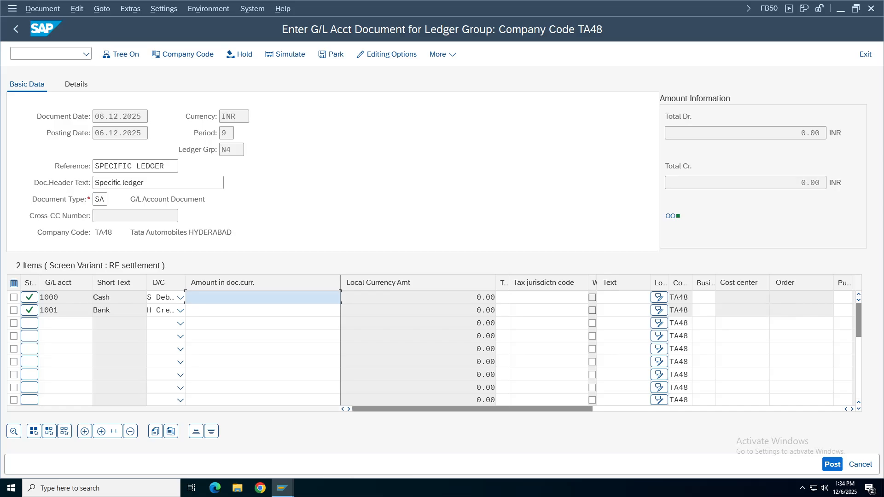
type("100")
left_click(262, 310)
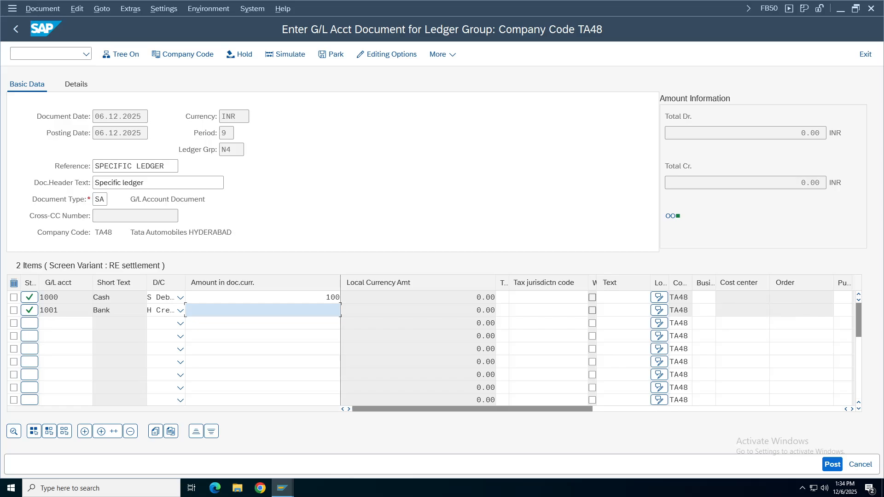
type("100")
key("Return")
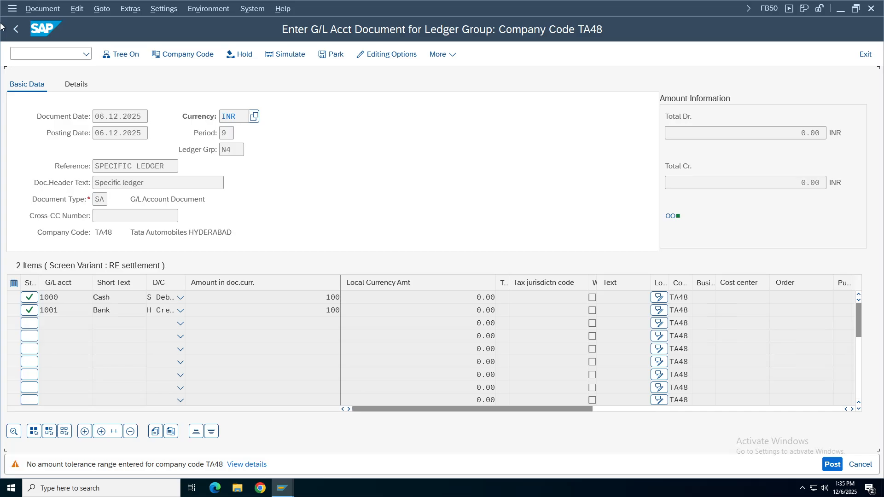
left_click(872, 58)
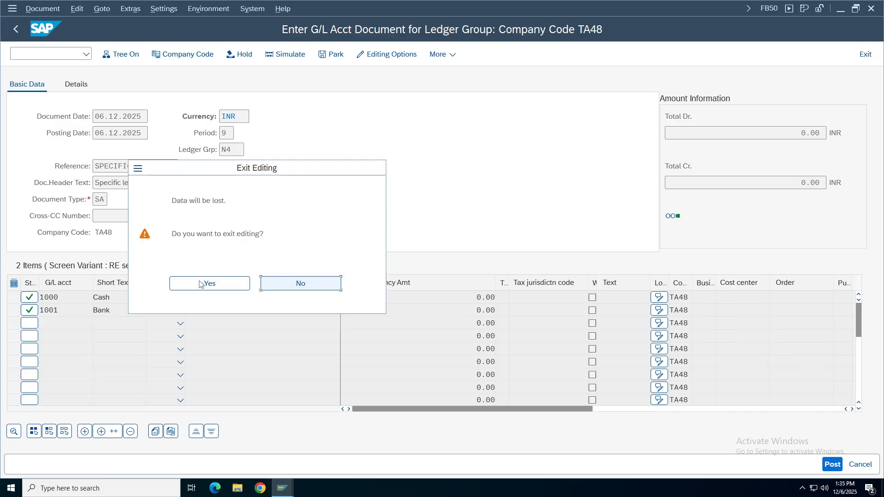
left_click(201, 284)
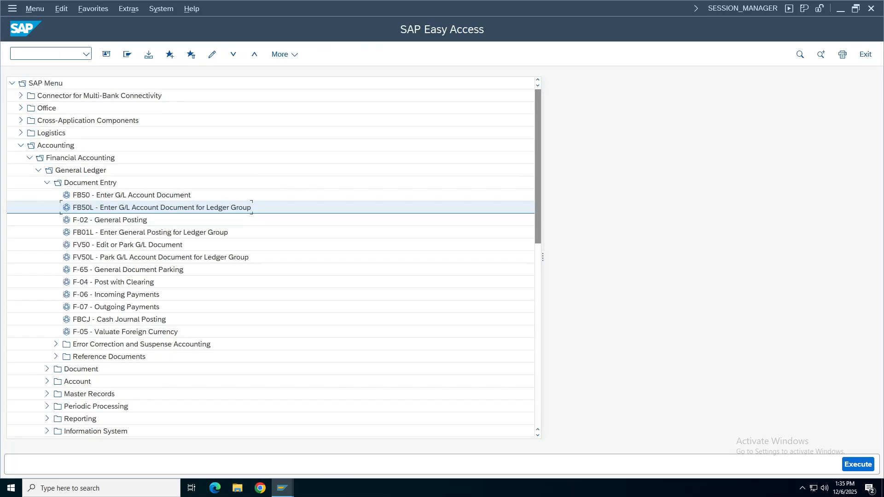
Start FB50L with ledger group N4 and reference and header text 'Specific ledger'.
double_click(257, 207)
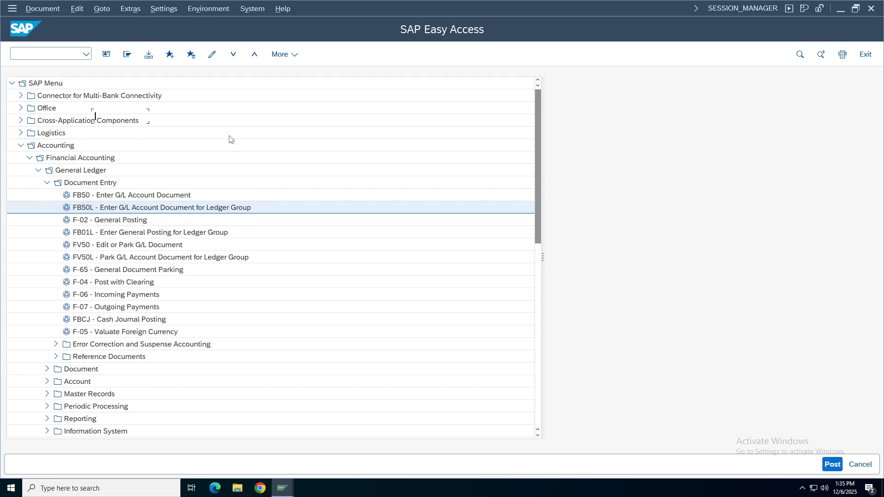
left_click(231, 149)
type("N4")
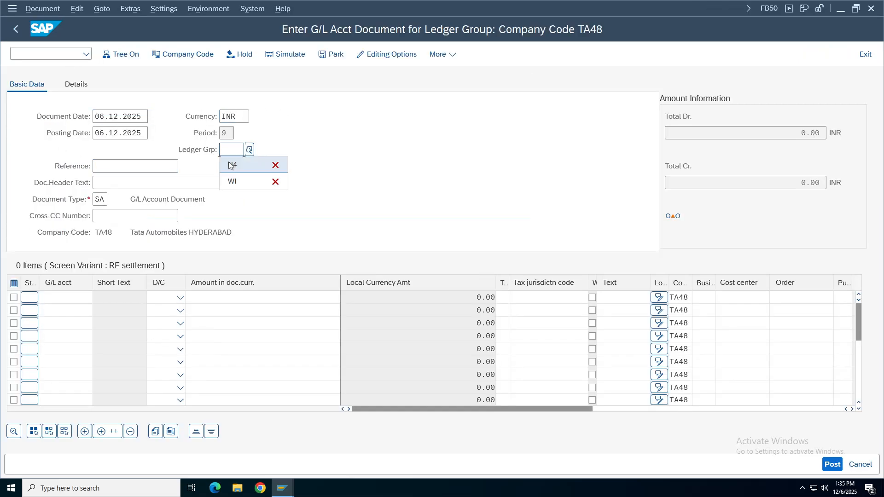
key("Tab")
key("Down")
key("Return")
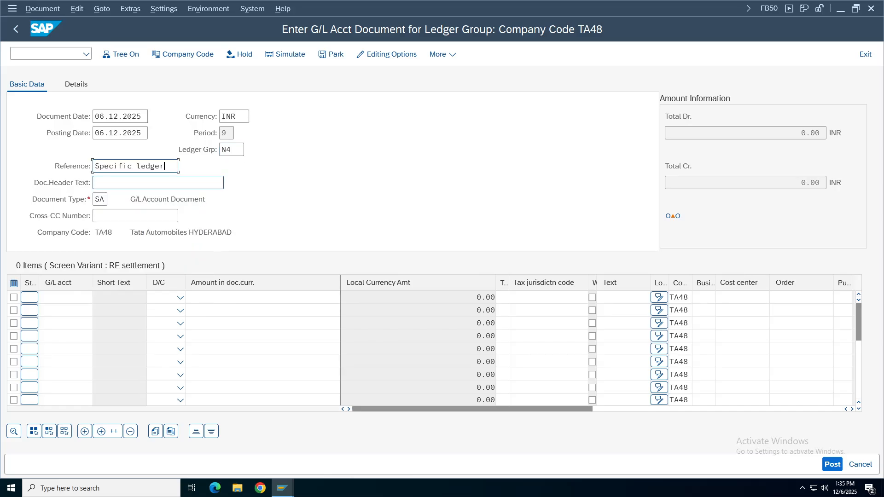
key("Tab")
key("Down")
key("Return")
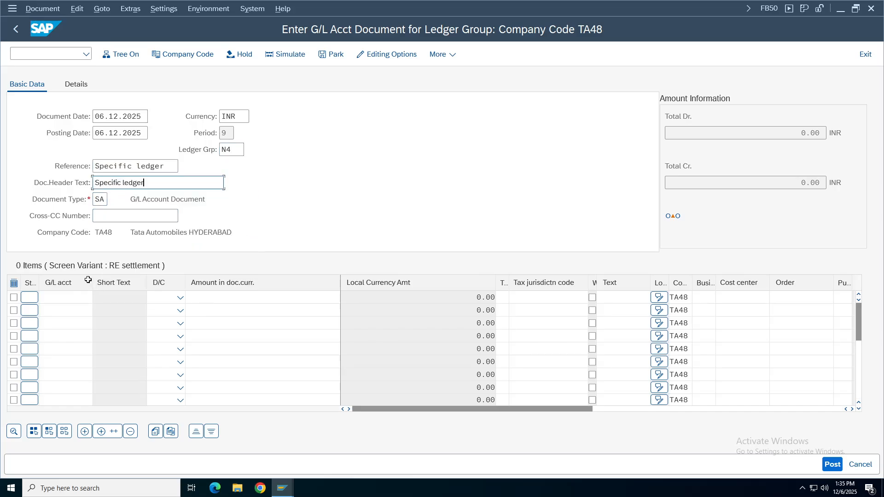
Enter line items Cash 1000 as debit and Bank 1001 as credit.
left_click(59, 297)
left_click(56, 312)
left_click(60, 311)
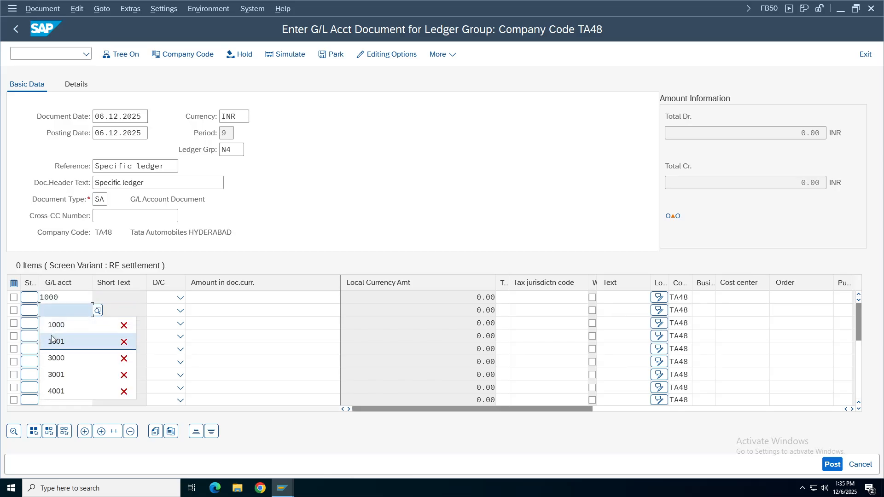
left_click(56, 342)
left_click(168, 302)
left_click(169, 302)
left_click(147, 328)
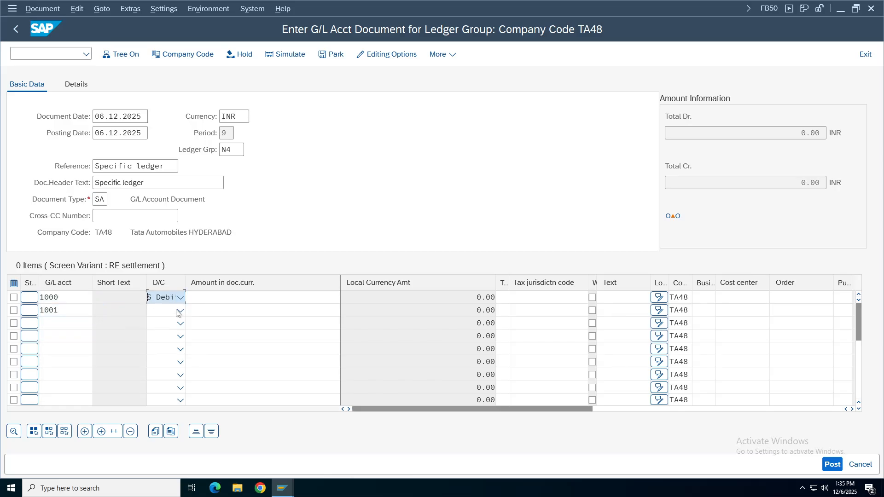
left_click(168, 310)
left_click(181, 312)
left_click(225, 297)
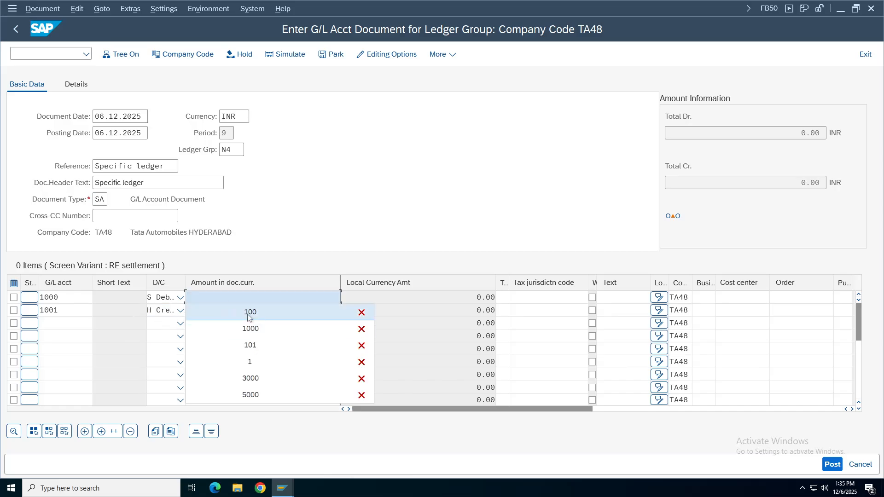
Give both lines amount 100, validate, and simulate the document overview.
left_click(250, 313)
left_click(242, 310)
left_click(242, 327)
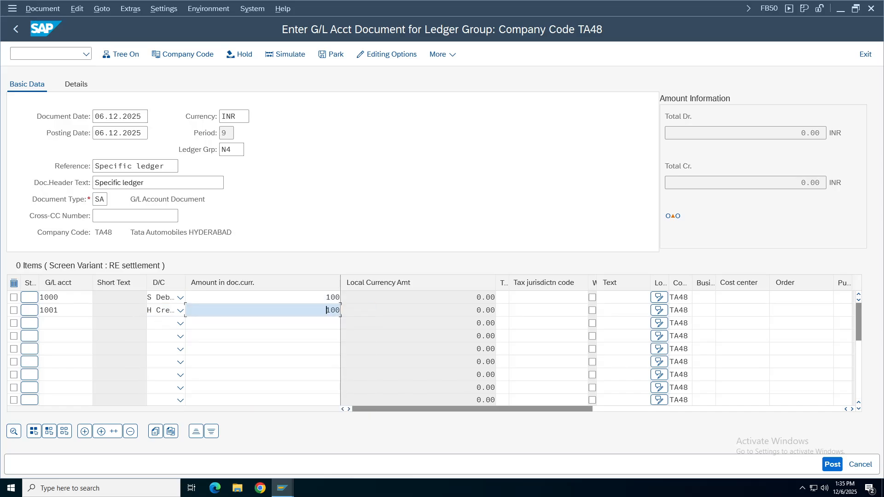
key("Return")
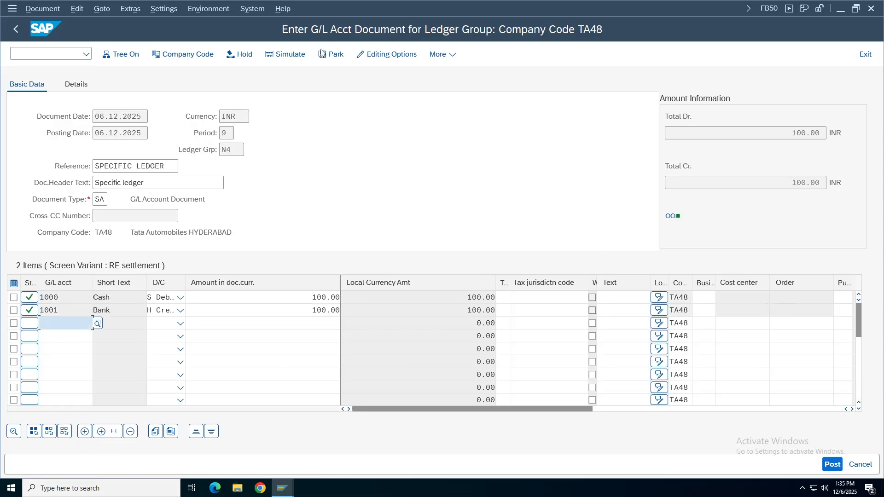
left_click(290, 54)
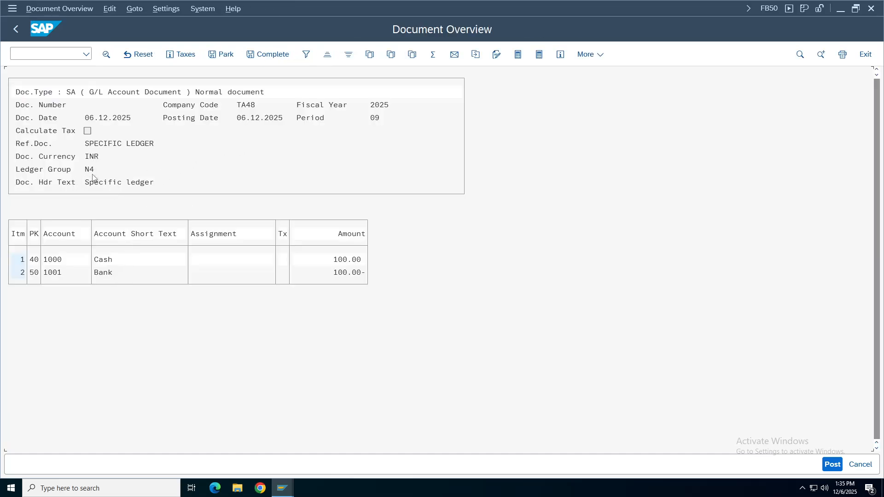
Post the N4 document and open the FINS_CUST_CONS_CHK log for the ledger error.
left_click(153, 183)
left_click(165, 145)
left_click(832, 464)
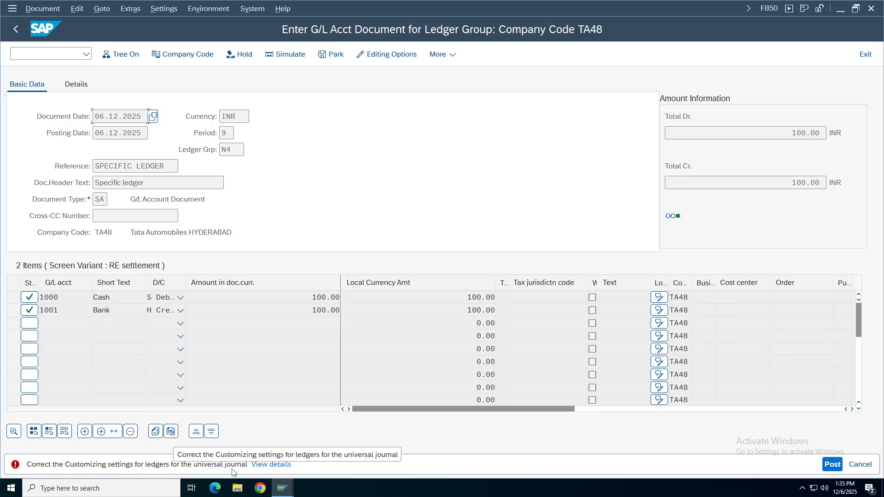
left_click(271, 464)
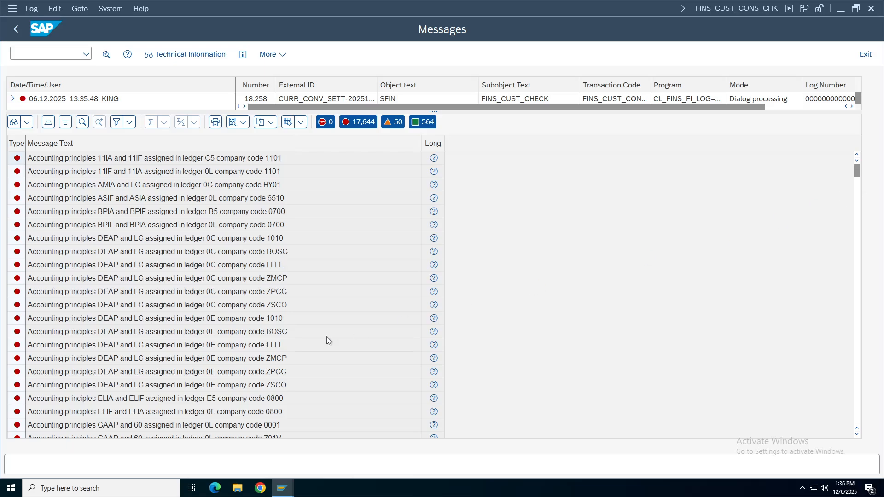
Review the JP91, KA01 and KIT2 currency conversion messages, then open the SCC4 client overview.
scroll(327, 340, "down", 10)
left_click(141, 368)
left_click(119, 403)
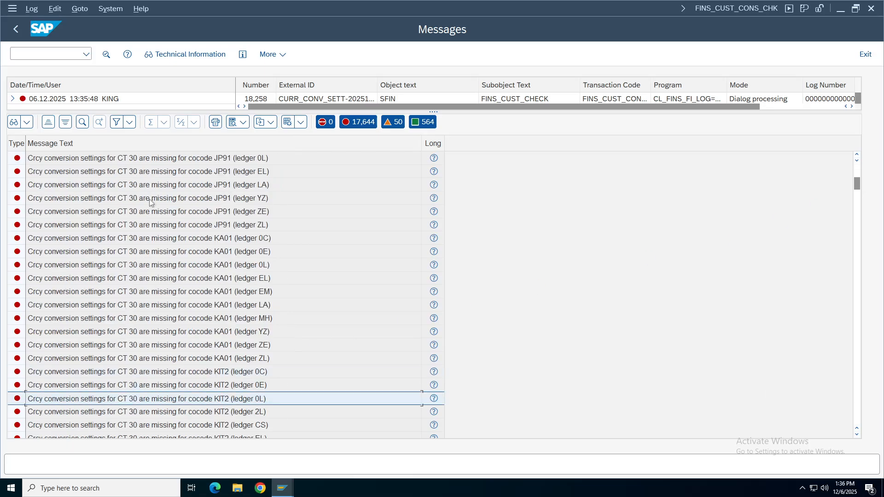
left_click(134, 163)
left_click(127, 268)
left_click(121, 390)
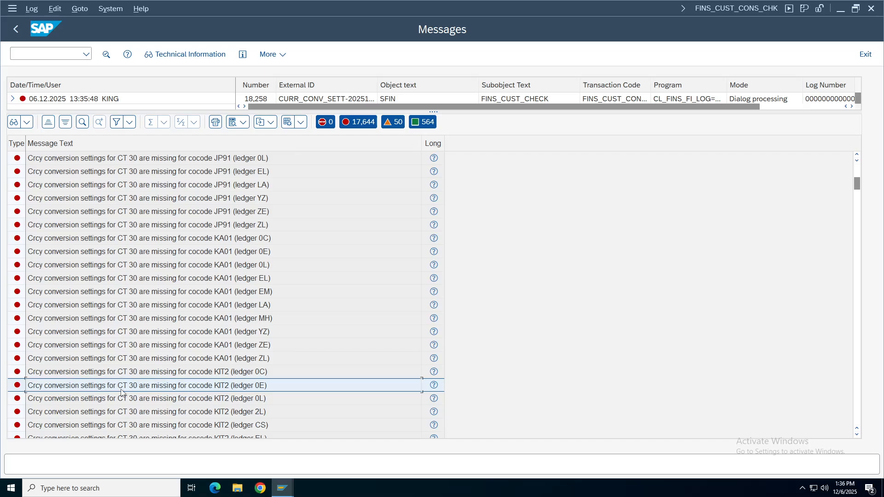
scroll(121, 392, "down", 20)
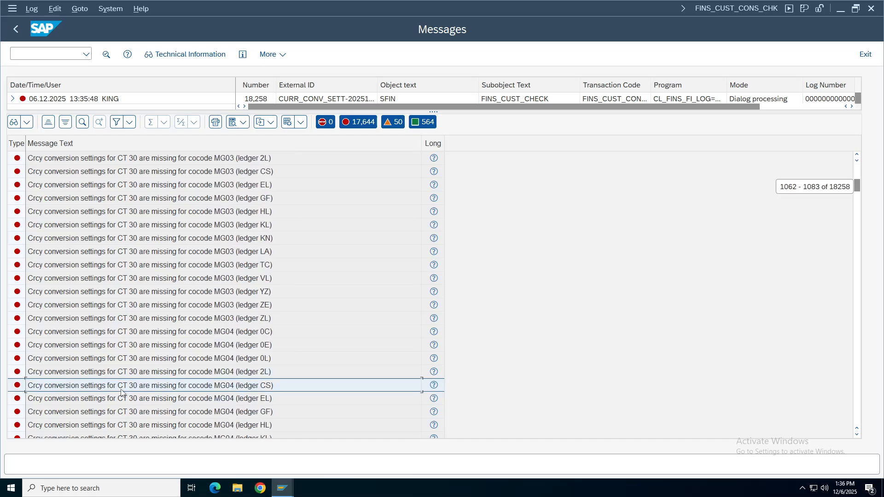
scroll(121, 392, "down", 20)
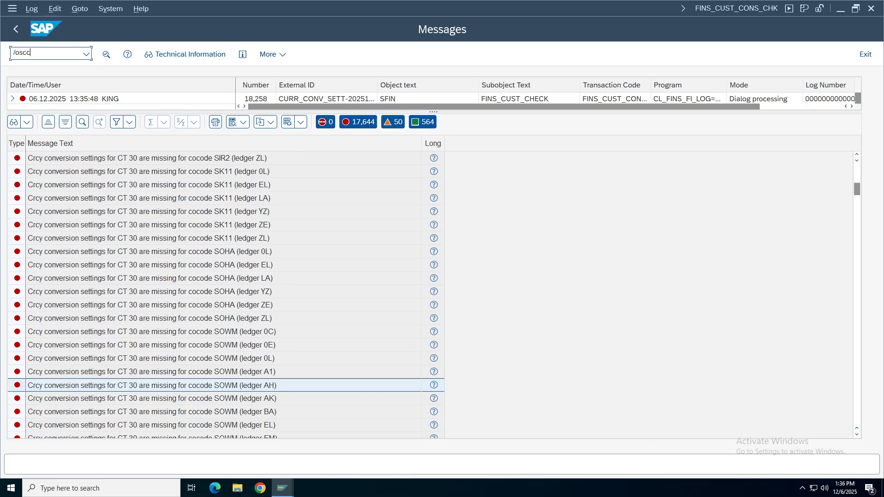
key("Return")
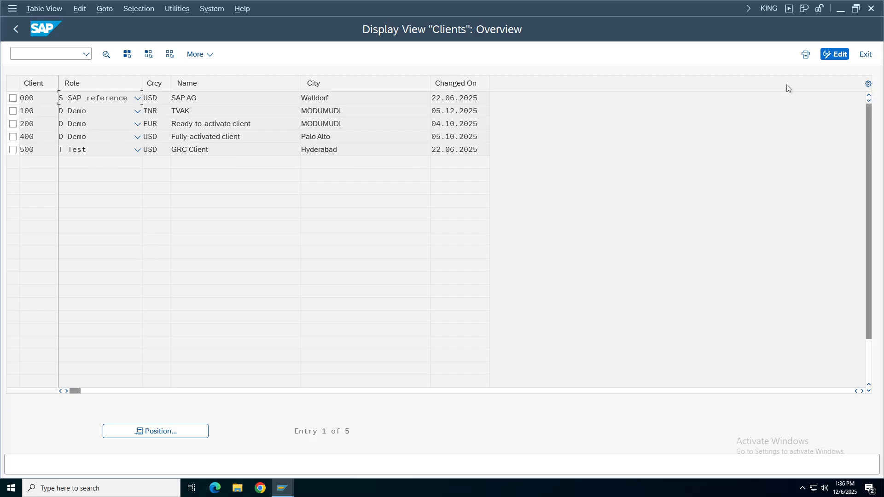
Show the current client number and highlight client 100's INR currency in the Clients table.
left_click(766, 9)
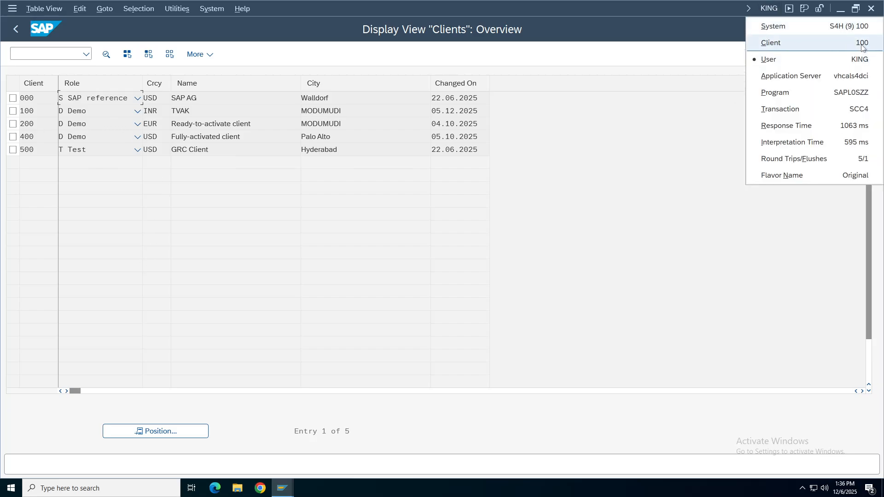
left_click(769, 44)
left_click(13, 111)
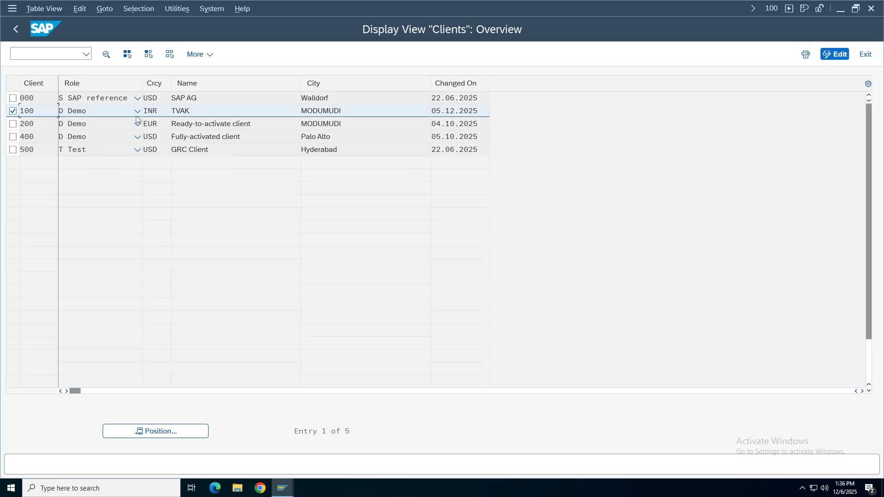
left_click_drag(157, 111, 101, 118)
Enter change mode, accept the cross-client warning, and save USD as client 100's currency.
left_click(834, 54)
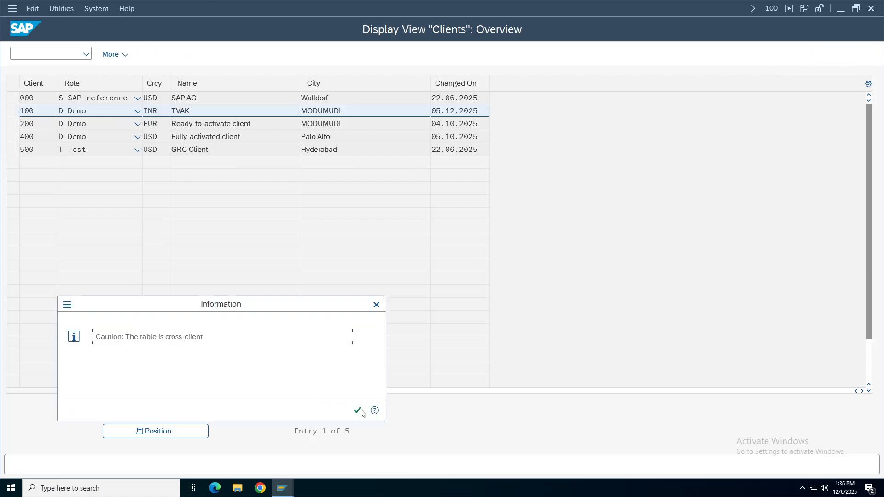
left_click(359, 411)
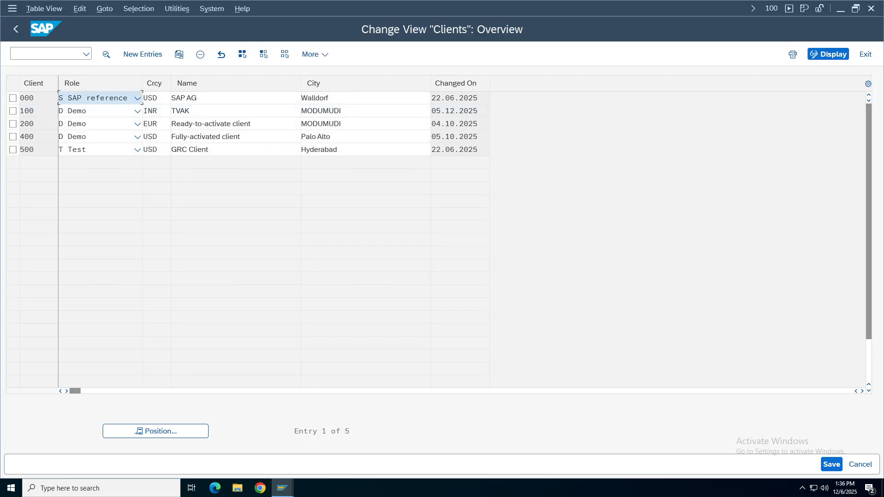
left_click(154, 111)
key("BackSpace")
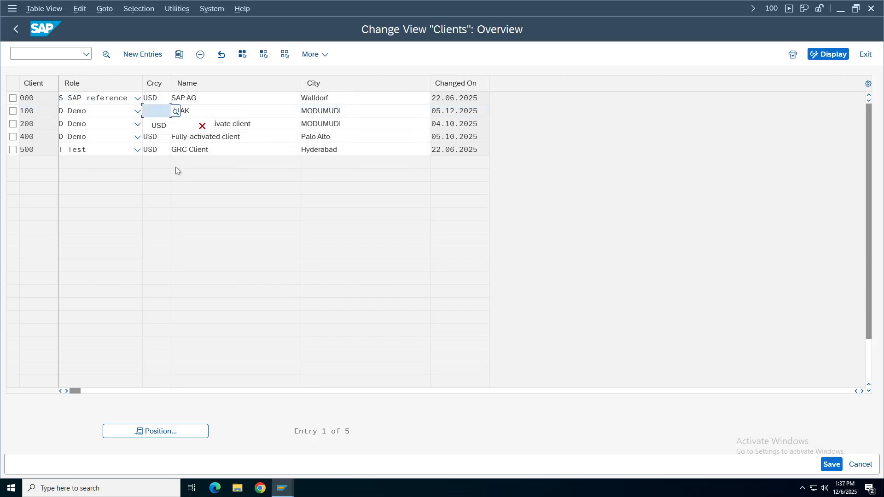
type("USD")
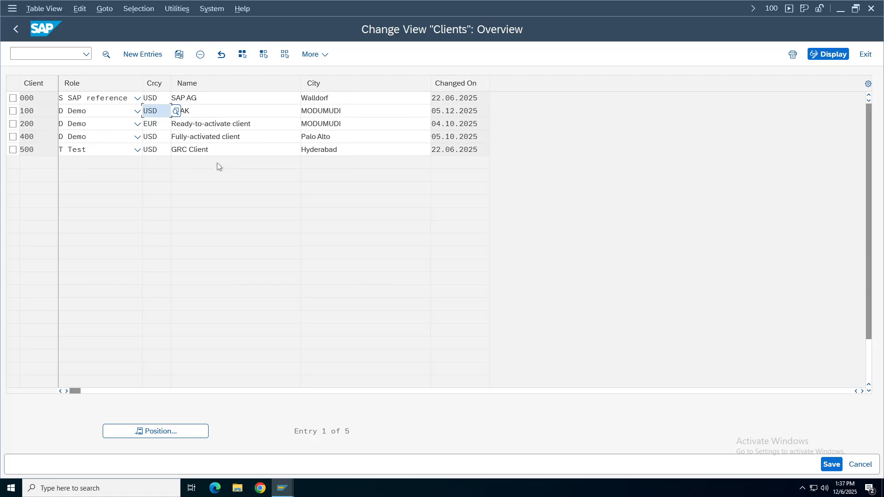
left_click(832, 464)
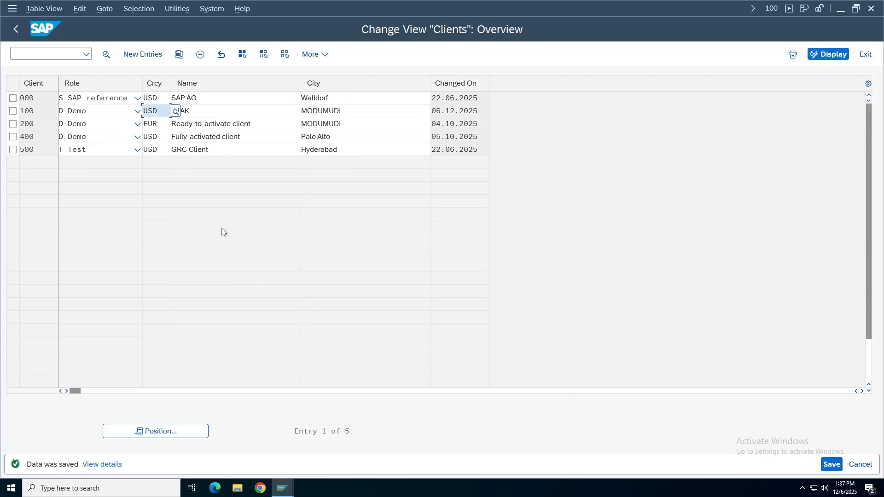
Leave the SCC4 clients table and close the Messages log window.
left_click(16, 29)
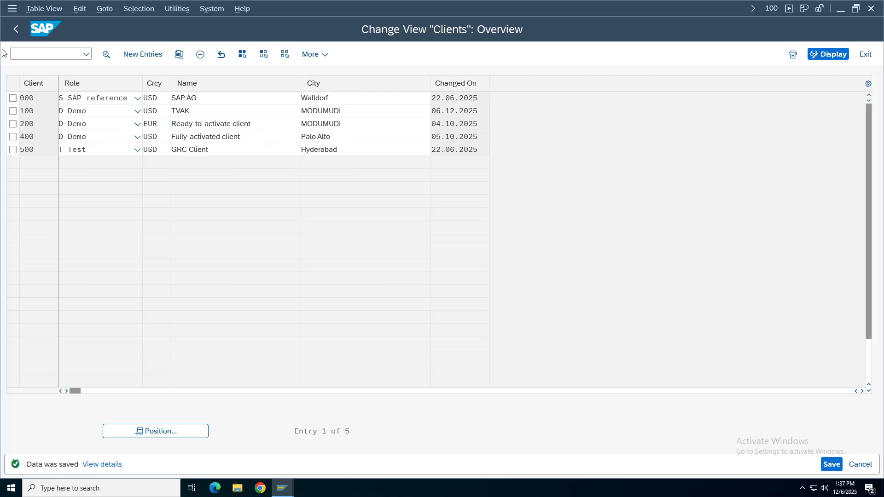
left_click(282, 488)
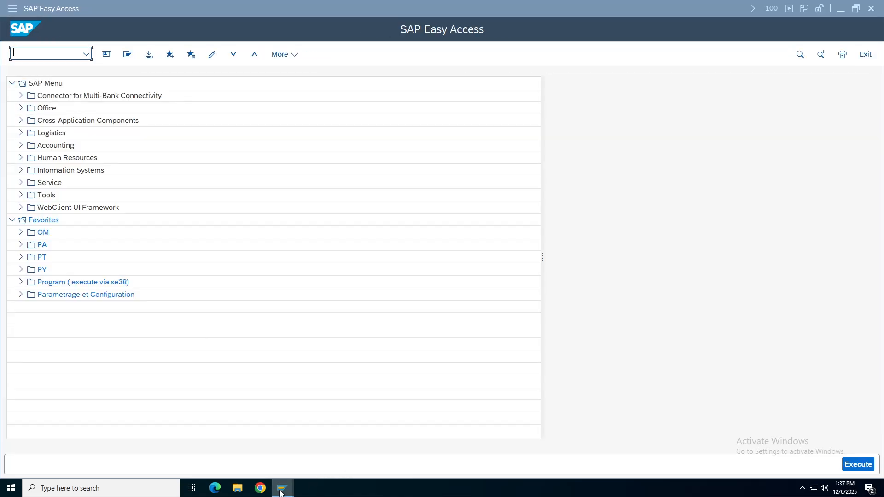
left_click(501, 462)
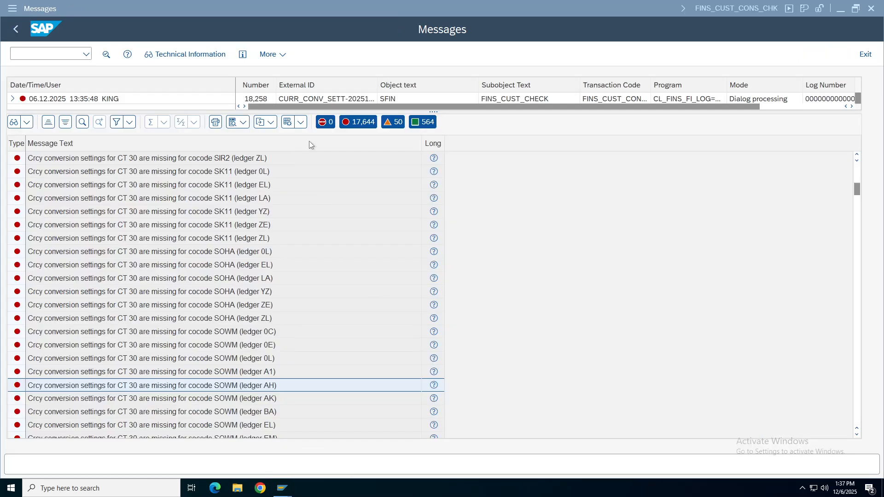
left_click(860, 58)
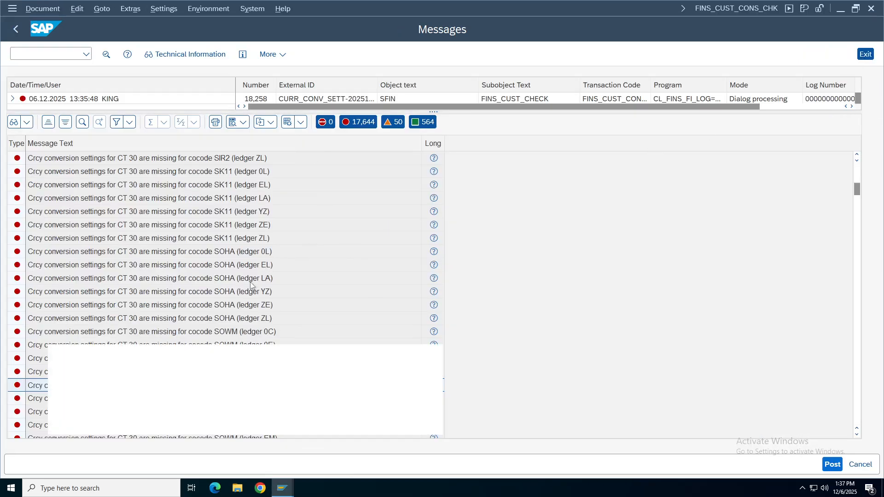
Simulate and post the 100.00 INR Cash-to-Bank ledger group N4 document as 101 in TA48.
left_click(266, 424)
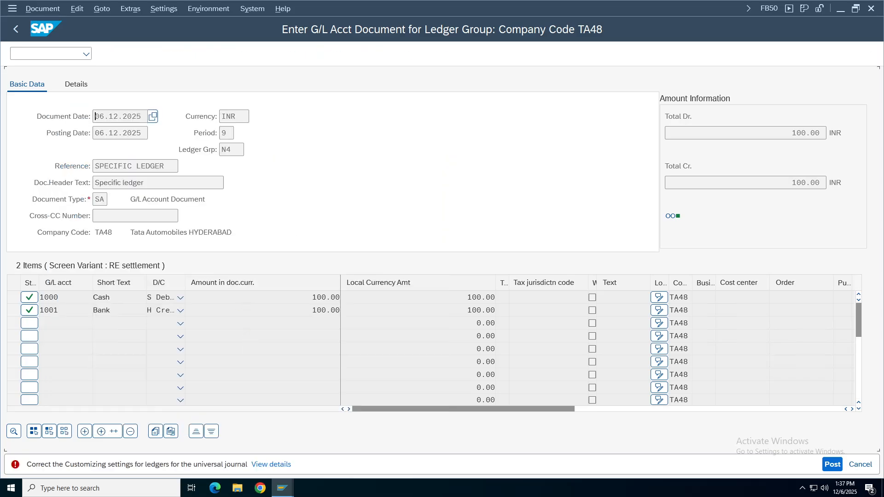
left_click(286, 55)
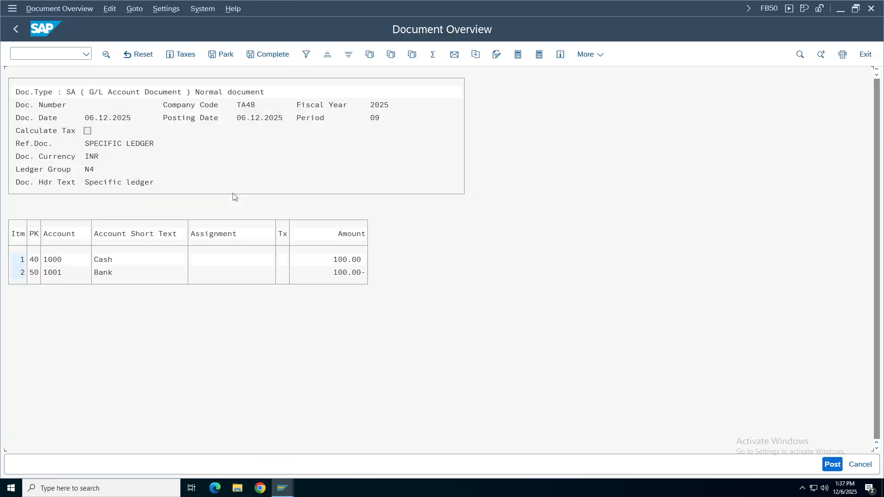
left_click(830, 466)
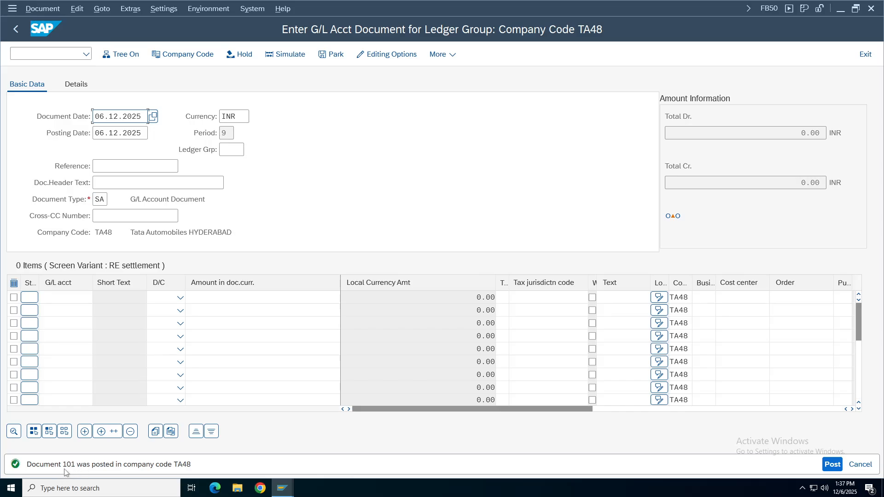
Switch to the FBN1 TA48 number range intervals window and select intervals 80 and 01.
left_click(283, 487)
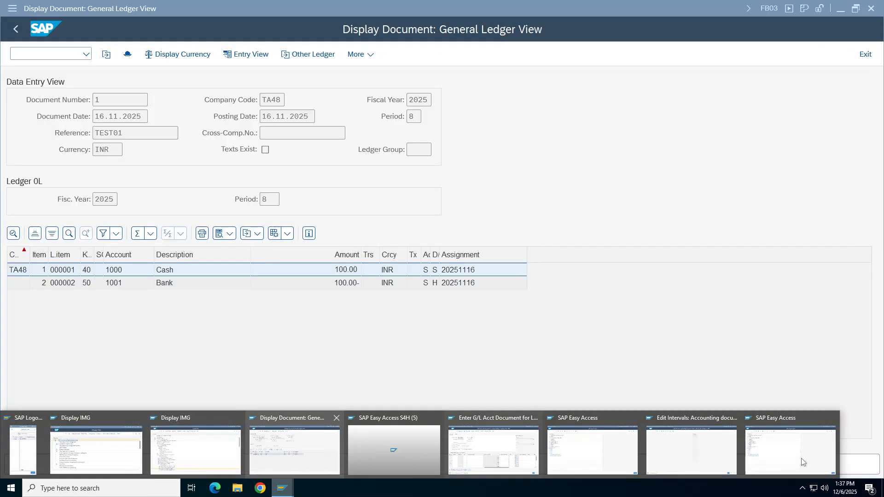
left_click(674, 457)
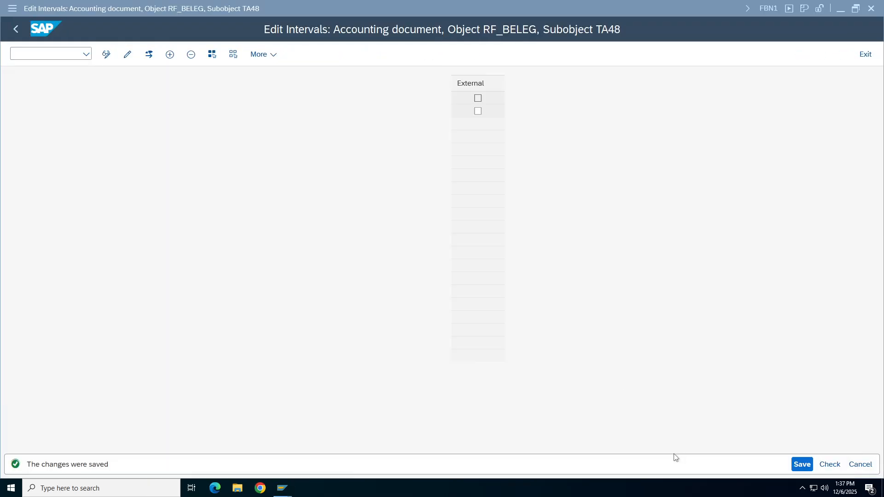
left_click(13, 111)
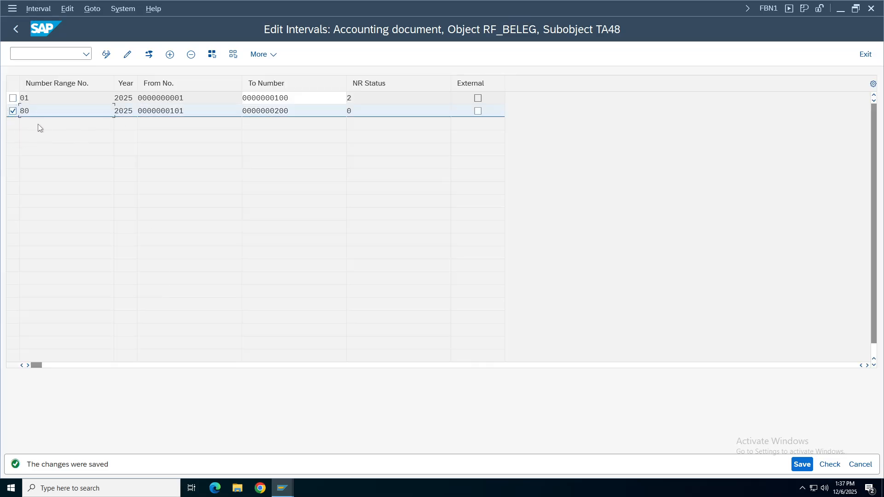
key("shift+End")
left_click(288, 492)
left_click(24, 98)
On the Brilliant Minds sheet, enter item 1) 'Posting period is not open' in row 289.
mouse_move(282, 492)
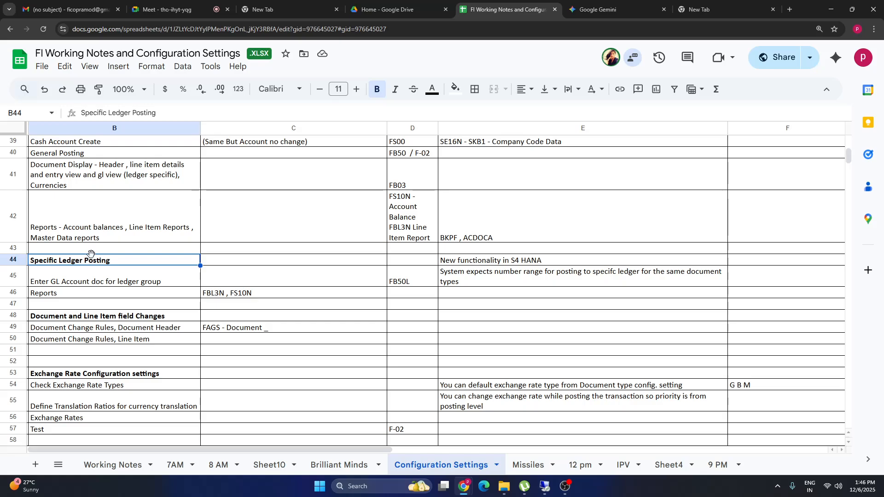
left_click(332, 466)
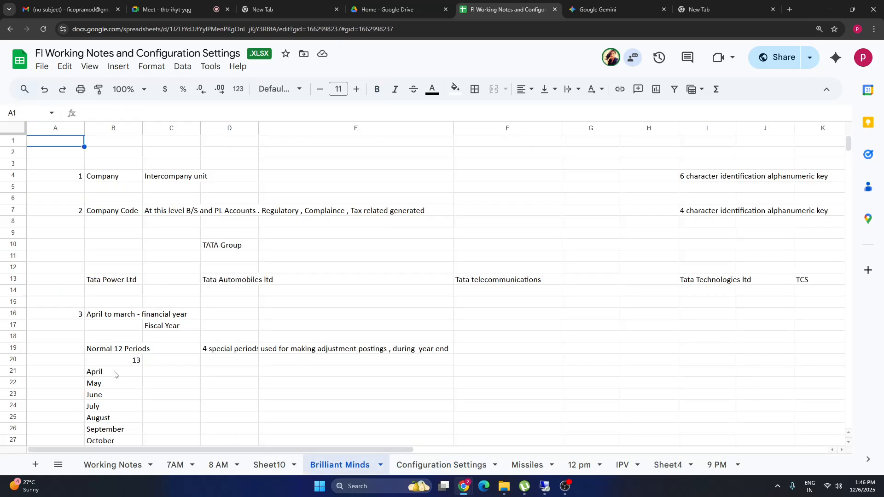
left_click(106, 397)
key("Page_Down")
key("Page_Down")
key("Page_Down")
key("Page_Down")
key("Page_Down")
key("Page_Down")
key("Page_Down")
key("Page_Down")
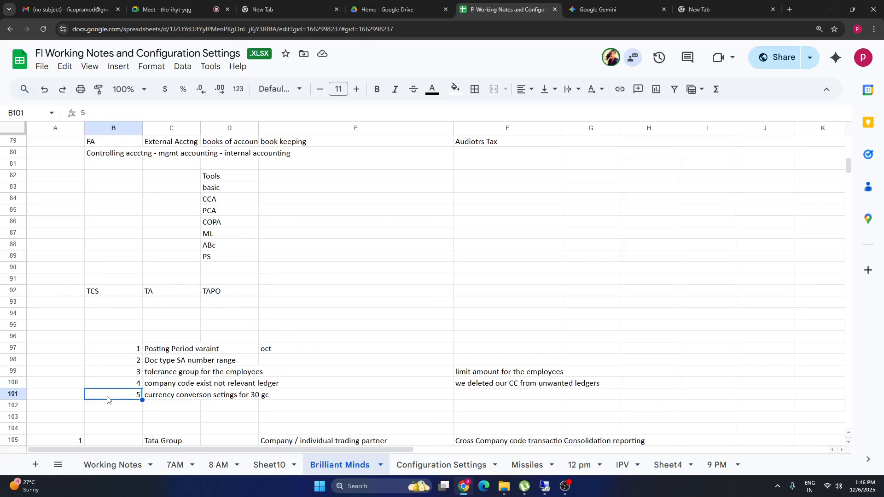
key("Page_Down")
key("Page_Down")
key("Page_Down")
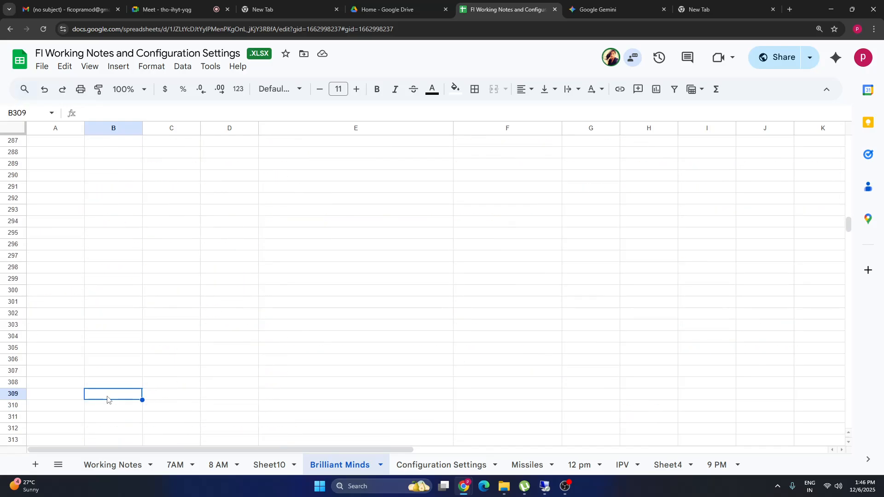
left_click(130, 167)
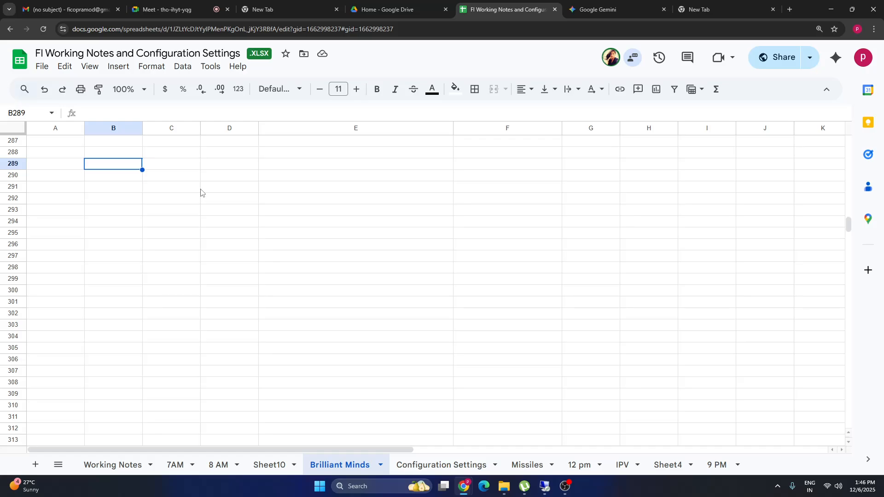
type("1)")
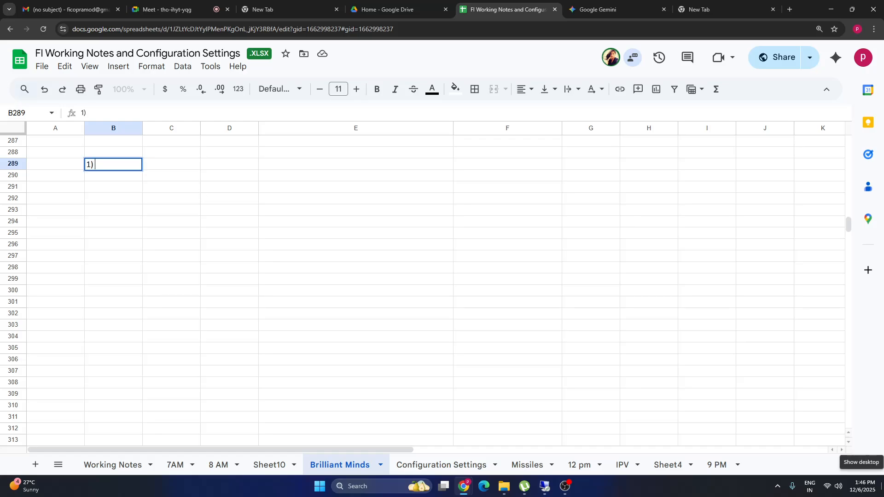
key("Tab")
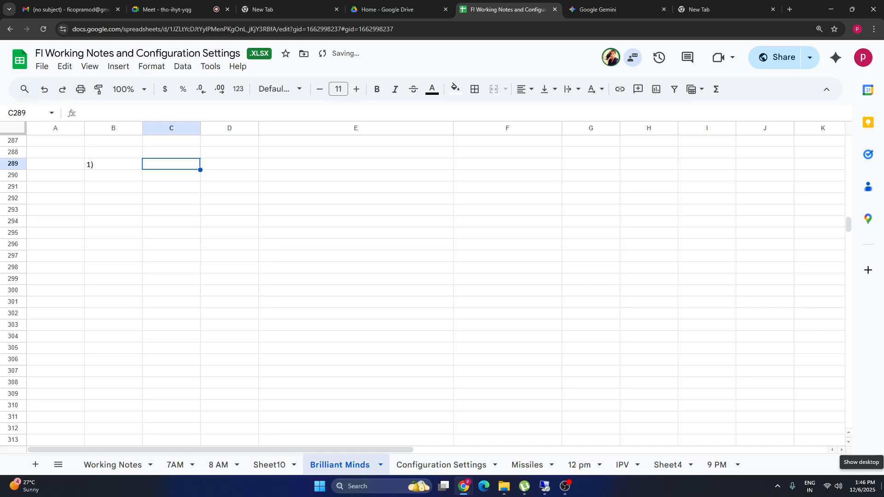
type("Posting ")
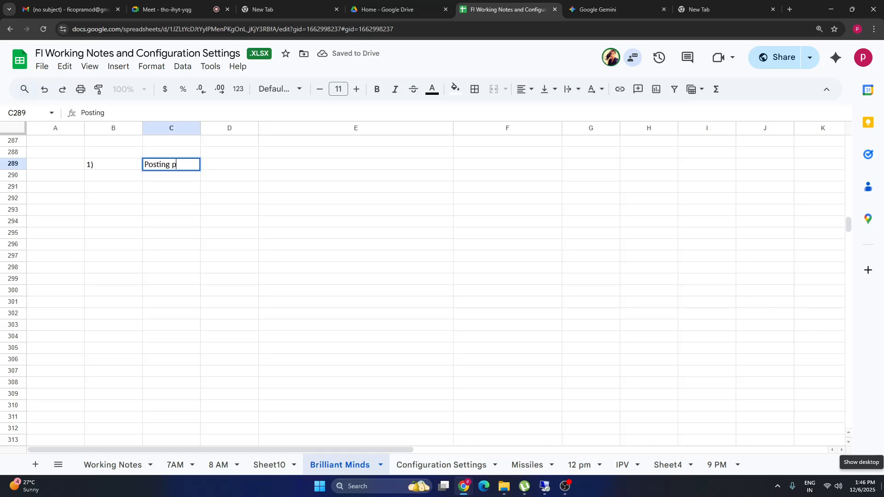
type("period is")
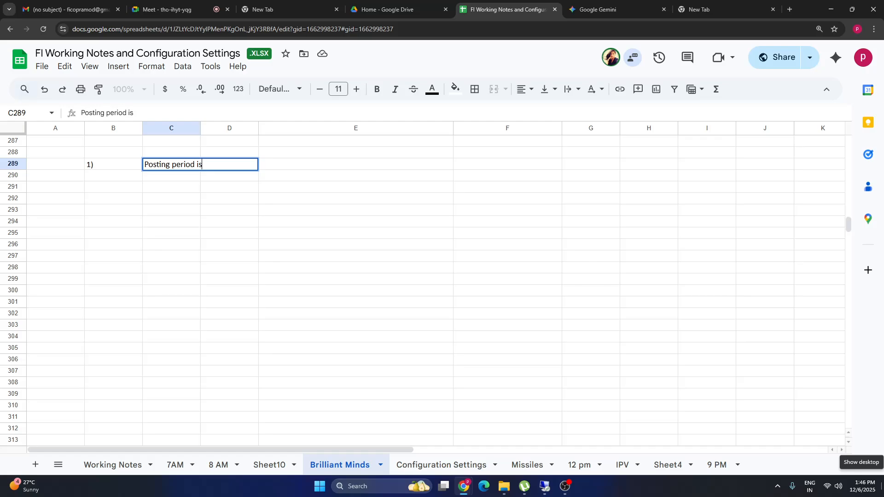
type(" not open")
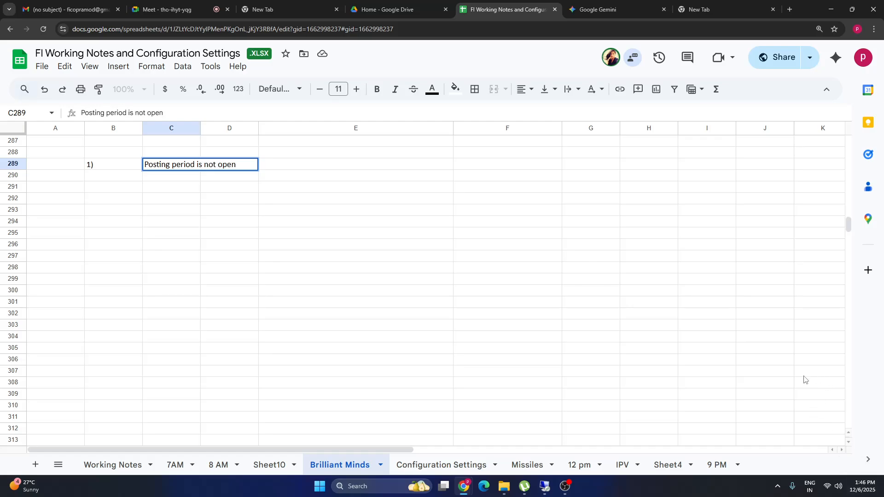
Enter item 2) 'number range is required specific ledger posting' in row 290.
left_click(112, 178)
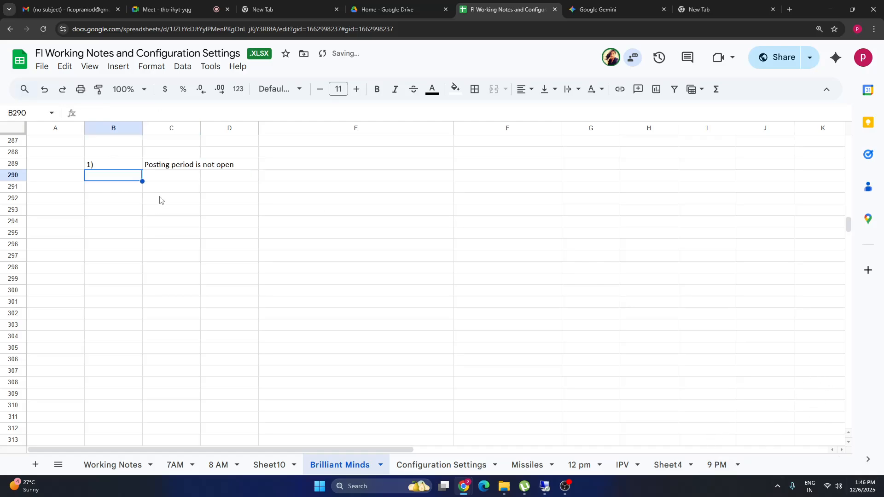
type("2")
key("Tab")
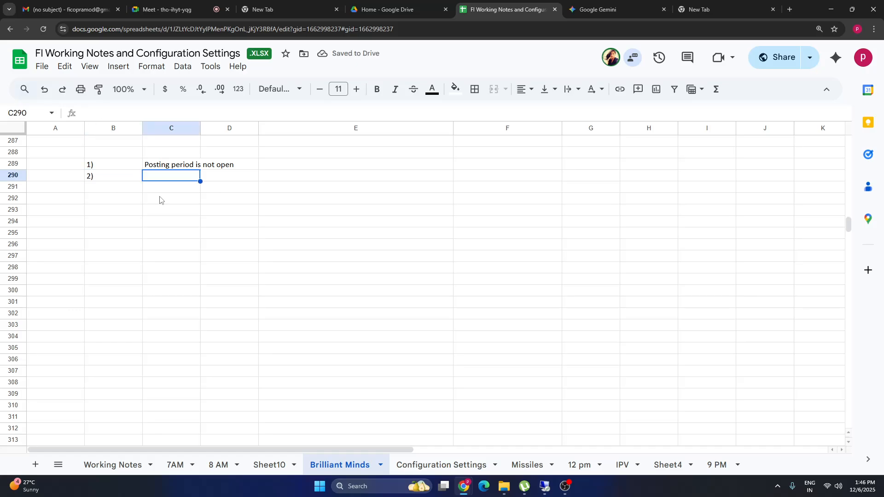
type("number ra")
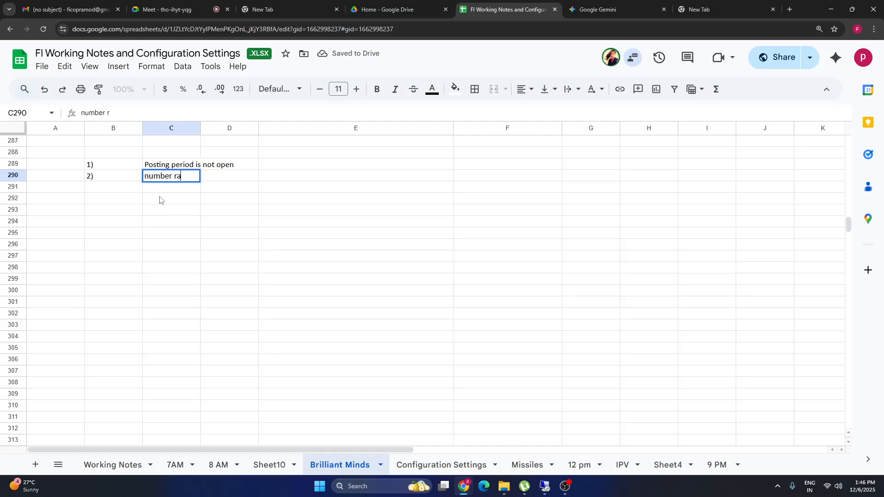
type("nge is require")
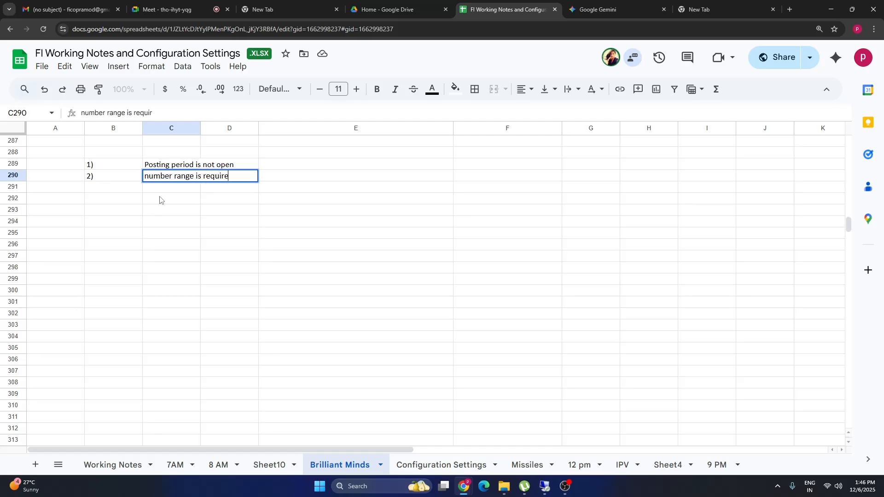
type("d specific ")
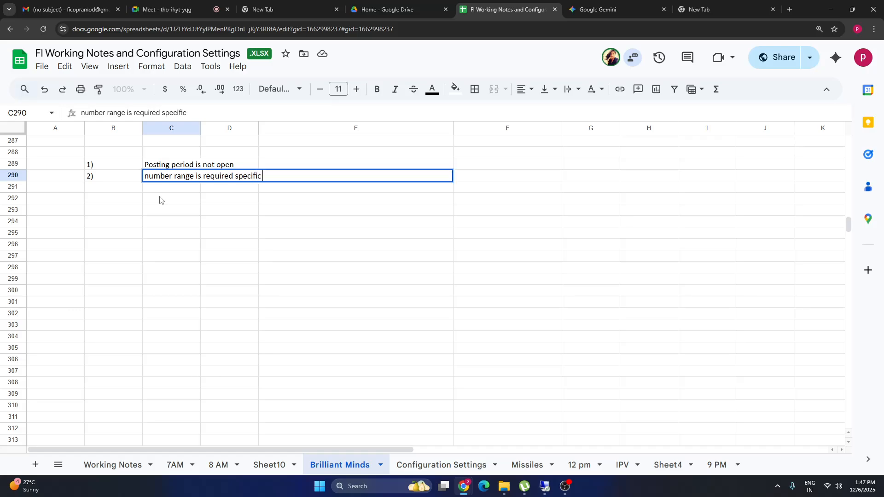
type("ledger posting")
Enter item 3) with the description 'Tolerance group error' in row 291.
left_click(126, 191)
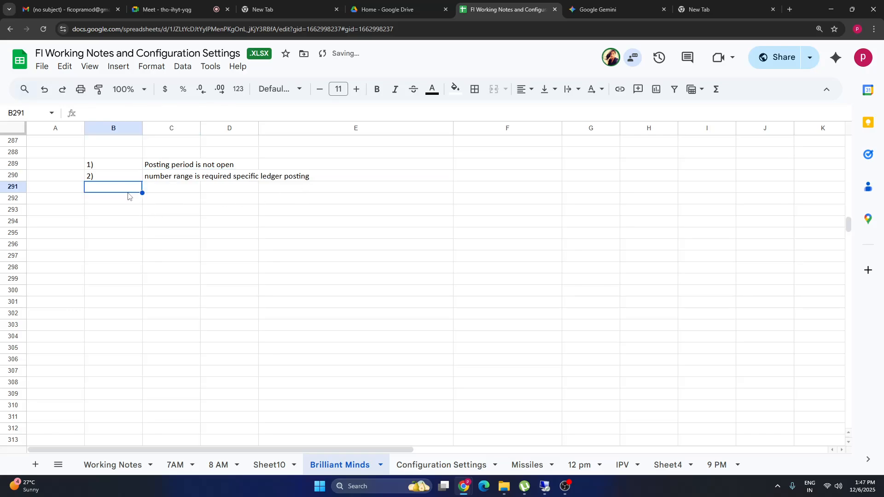
type("3) T")
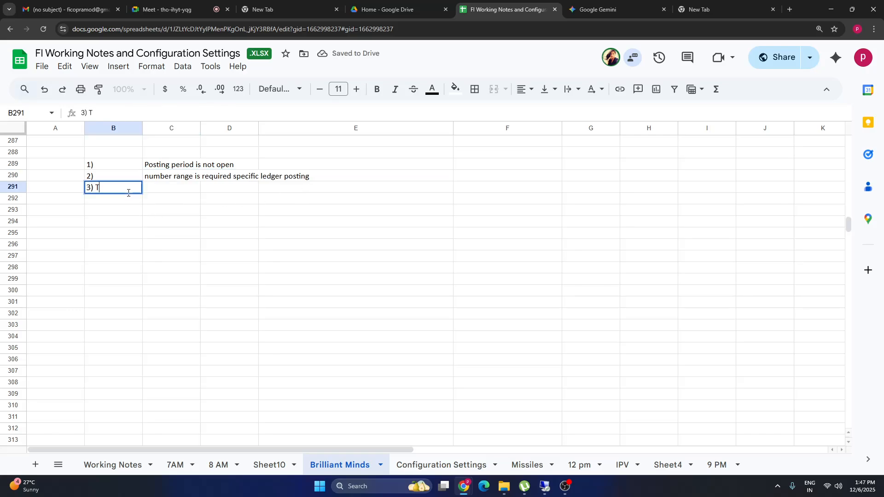
type("olerance")
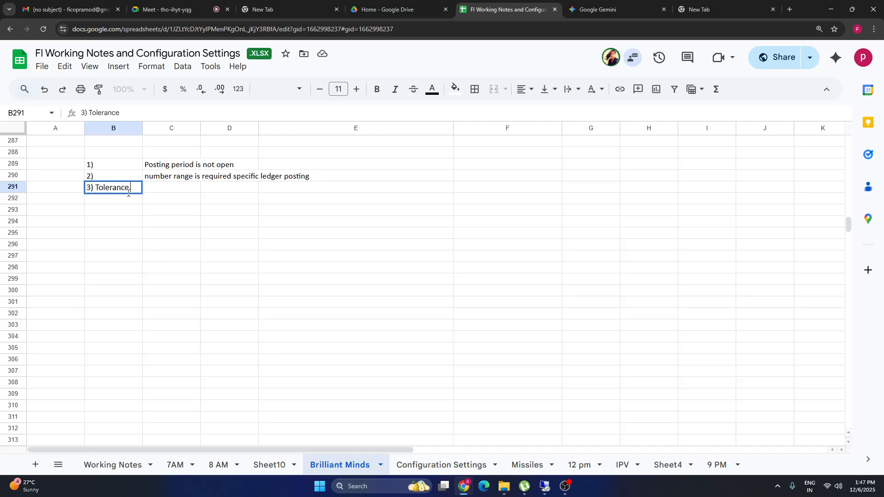
key("BackSpace")
key("BackSpace")
key("BackSpace")
key("BackSpace")
key("BackSpace")
key("BackSpace")
key("BackSpace")
key("BackSpace")
key("BackSpace")
key("BackSpace")
key("Tab")
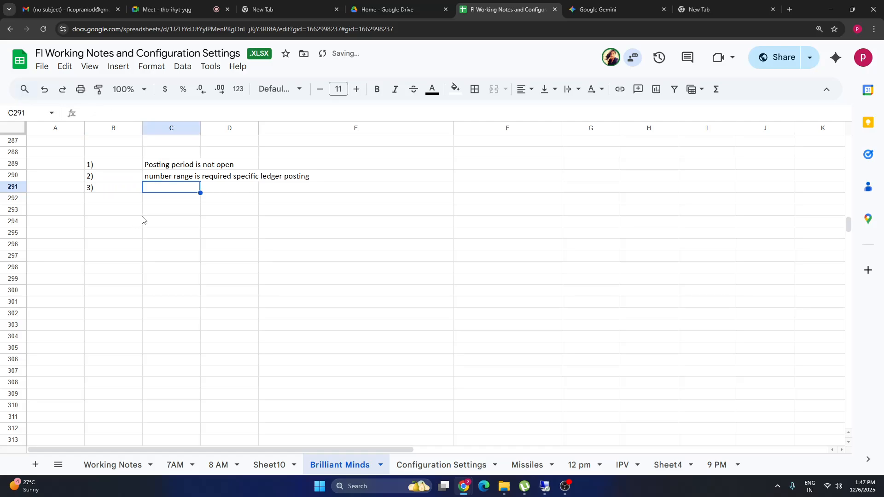
type("Tlerance")
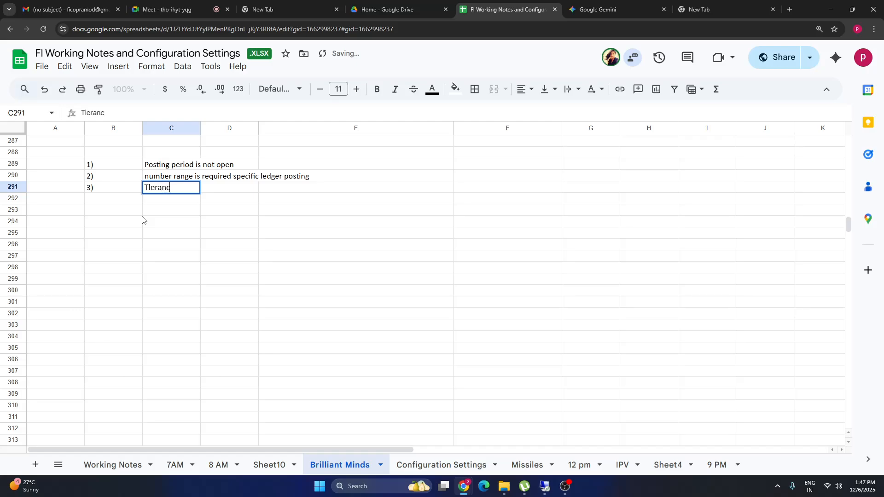
key("BackSpace")
key("BackSpace")
key("BackSpace")
key("BackSpace")
key("BackSpace")
key("BackSpace")
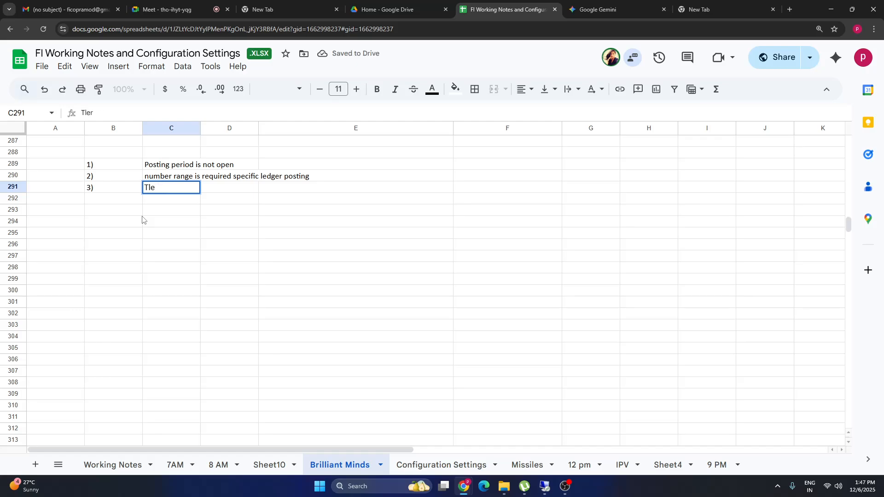
type("olerance group ")
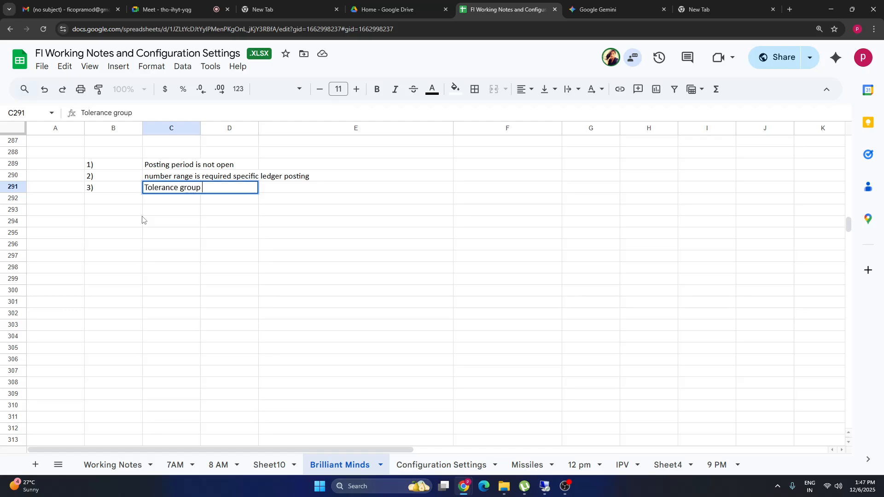
type("error")
left_click(239, 247)
Add the fix note 'removed tg bio to my user id' beside item 3 in E291.
left_click(170, 209)
left_click(178, 188)
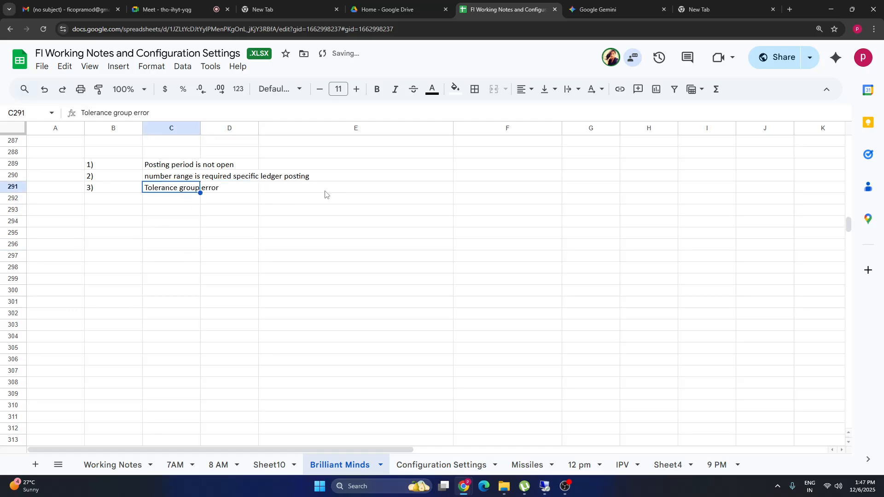
left_click(322, 188)
type("reov")
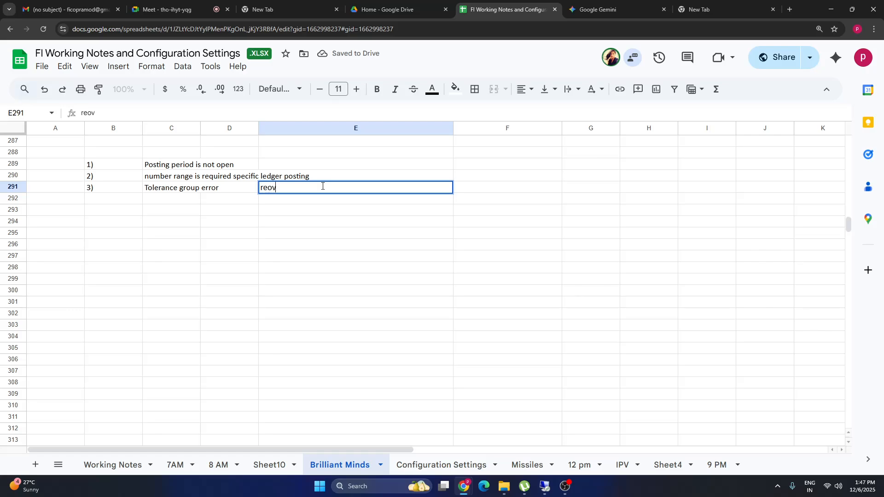
type("ed")
key("BackSpace")
key("BackSpace")
key("BackSpace")
type("mo")
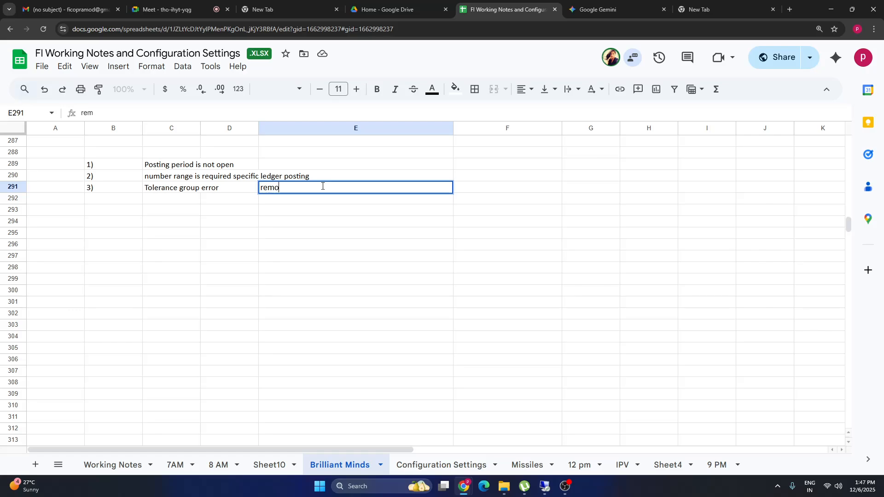
type("ved tg bio")
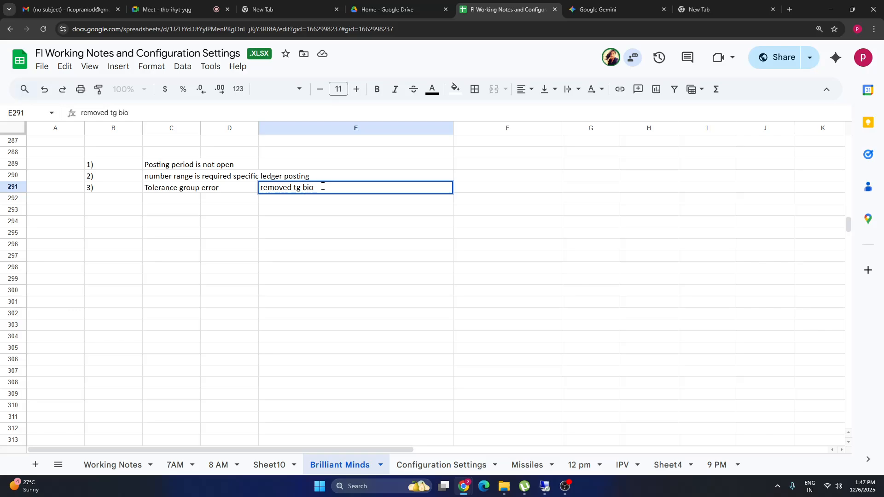
type(" to my use r i")
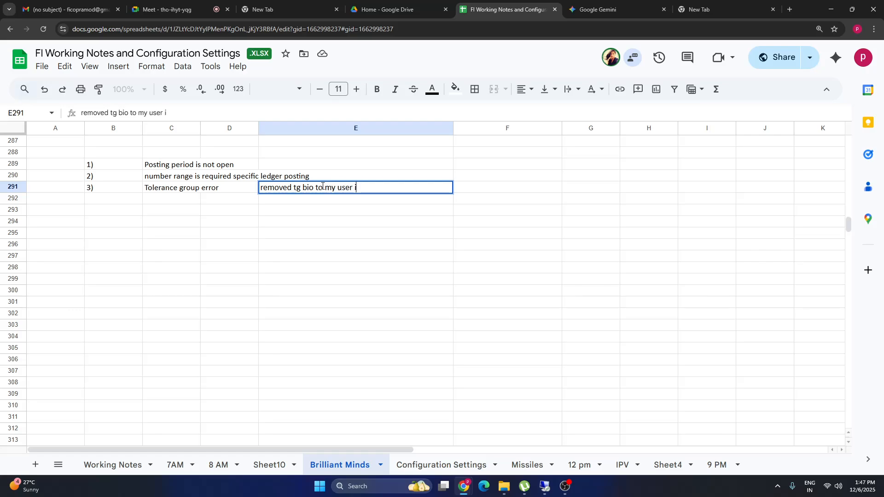
type("d")
left_click_drag(316, 189, 301, 189)
left_click(109, 221)
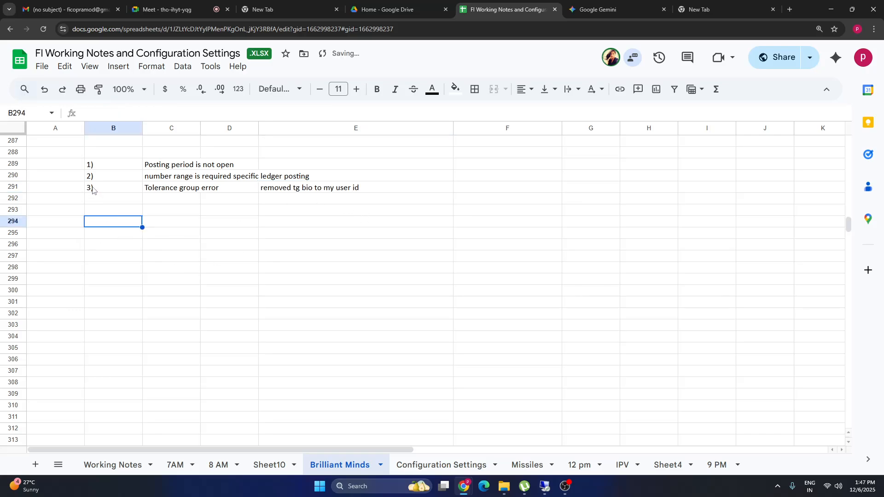
Enter item 4) 'Client level setting instead of usd , some one changed to inr' in row 292.
left_click(92, 190)
left_click(95, 201)
type("4")
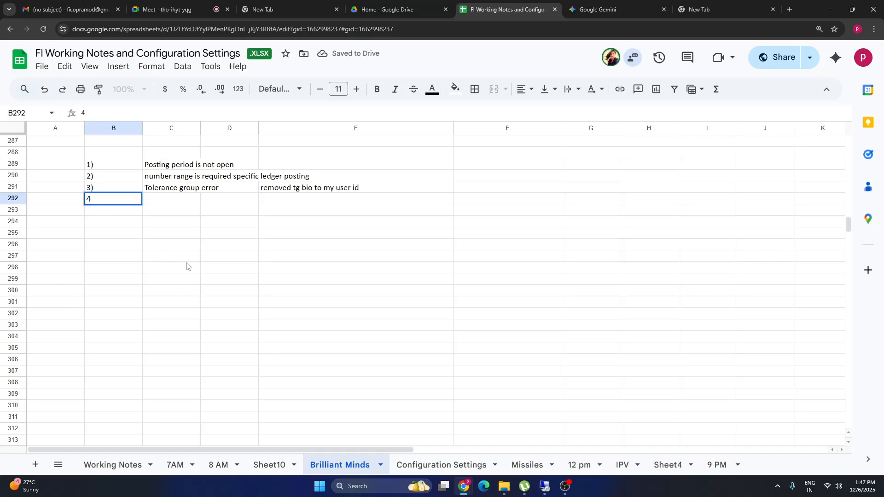
type(")")
left_click(153, 199)
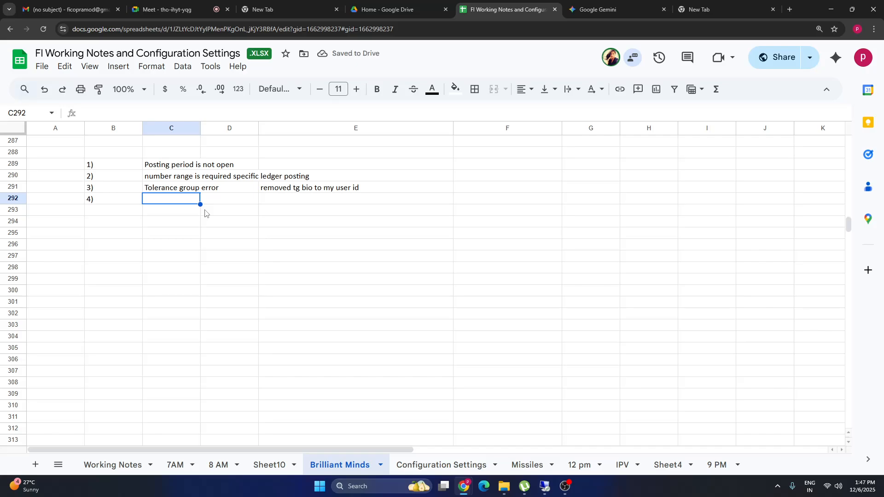
type("Clei")
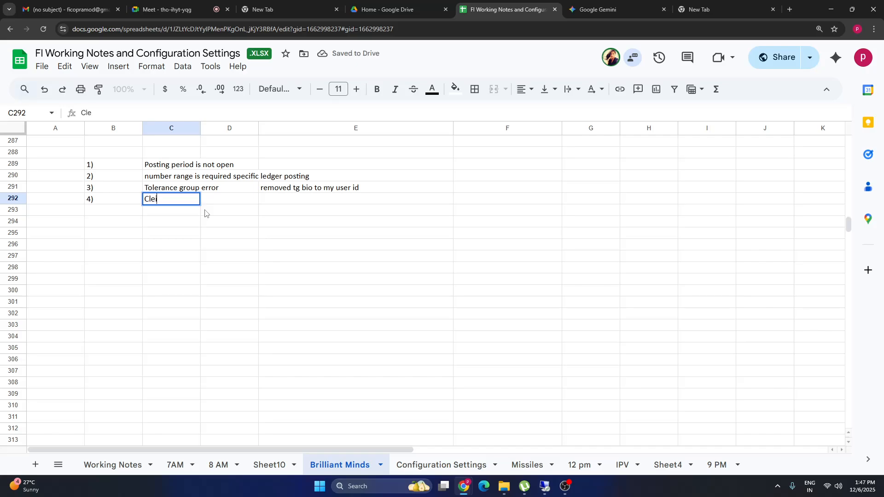
type("nt I")
key("BackSpace")
type("ient level ")
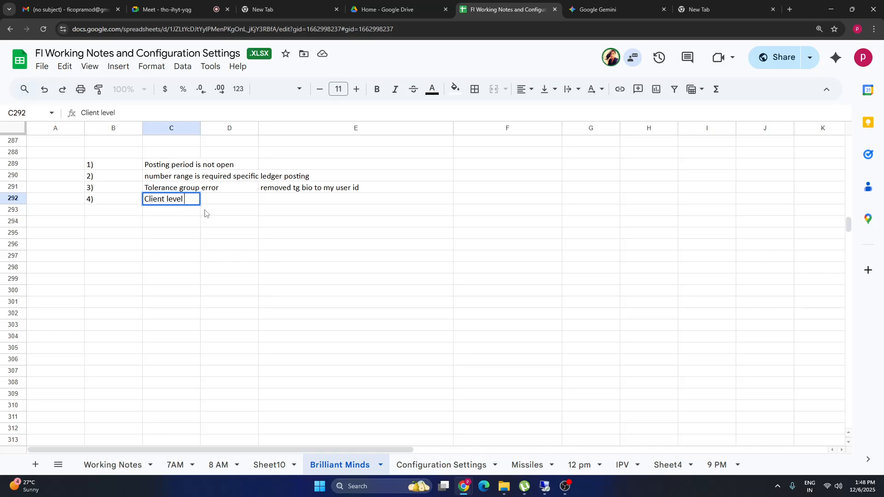
type("setting")
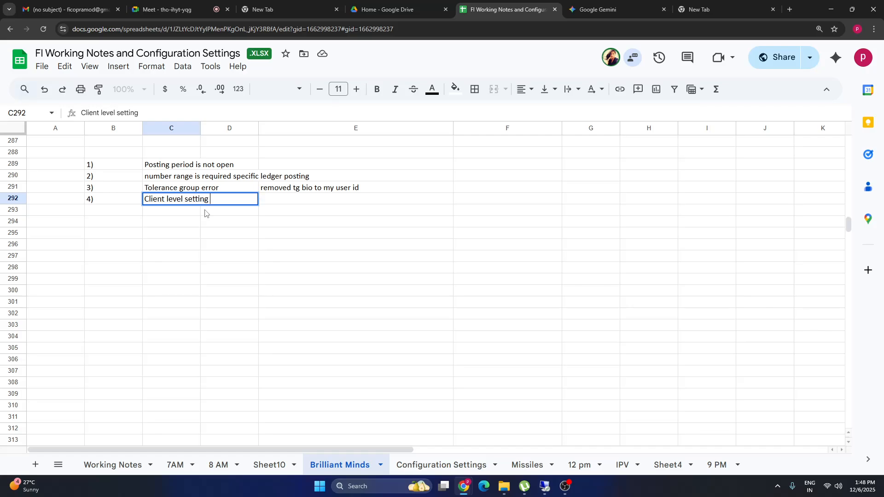
type(" instead of usd")
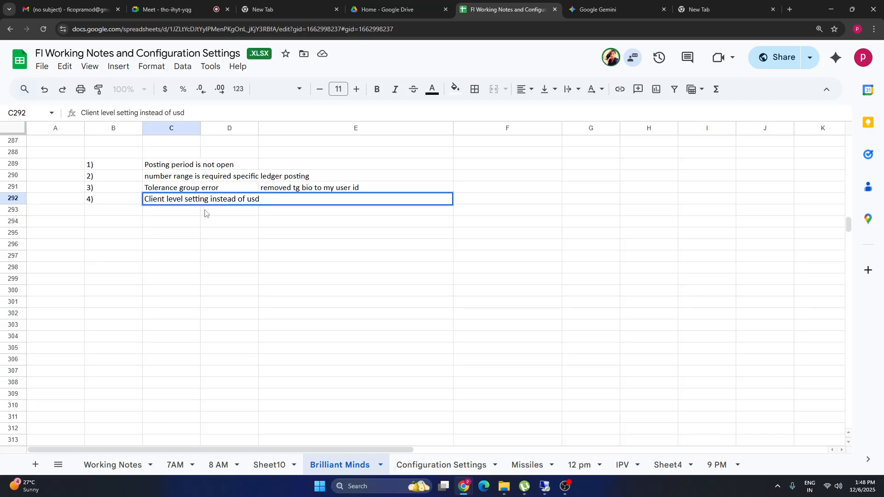
type(", some one chan")
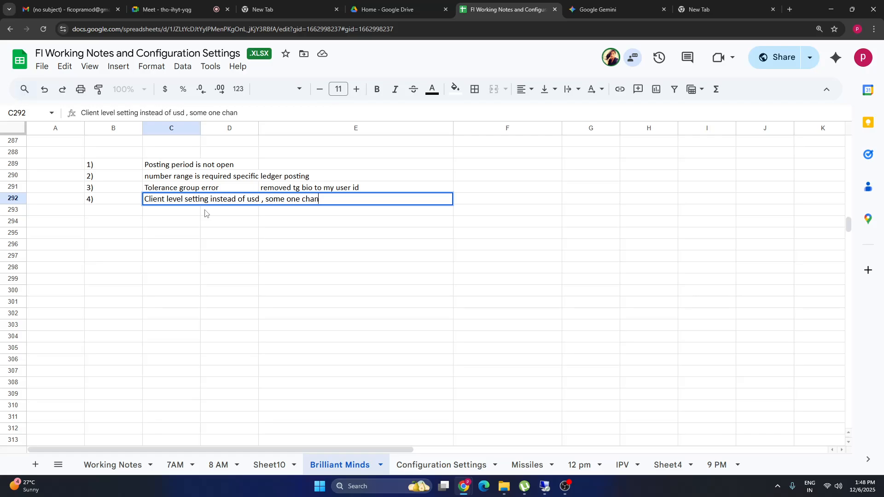
type("ged to inr")
left_click(155, 300)
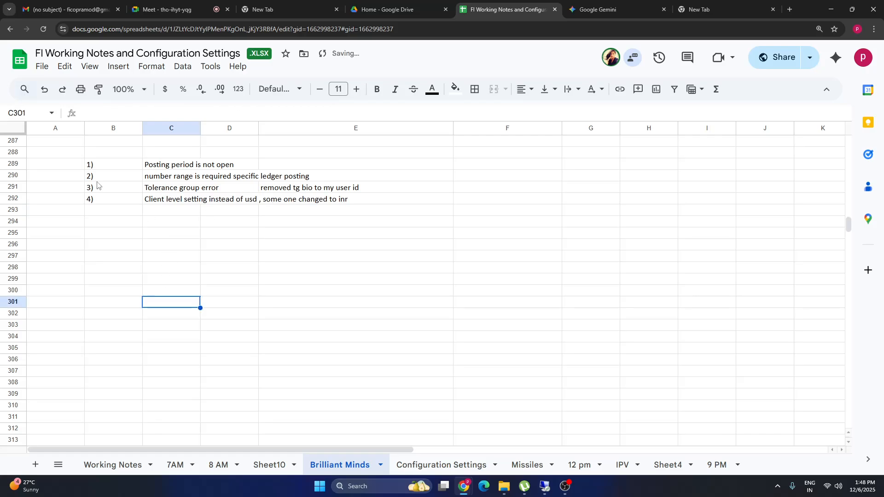
left_click(93, 212)
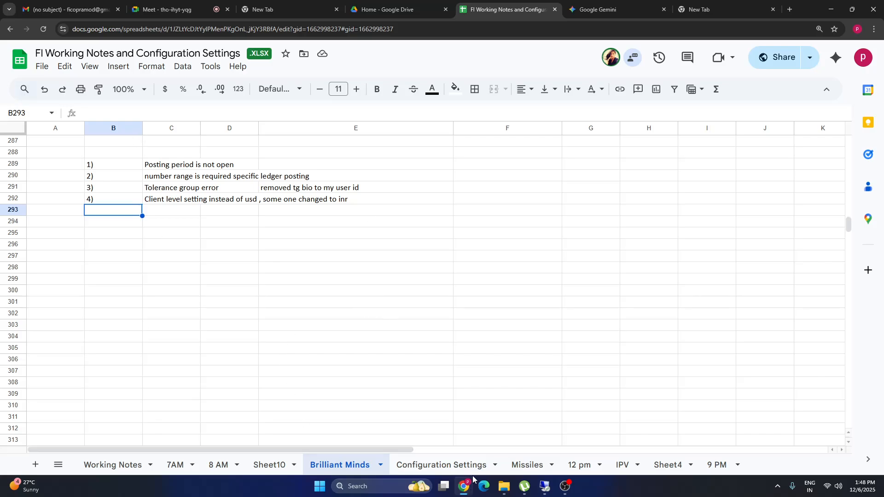
Review the Specific Ledger Posting and Document and Line Item field Changes notes on the Configuration Settings sheet.
left_click(441, 465)
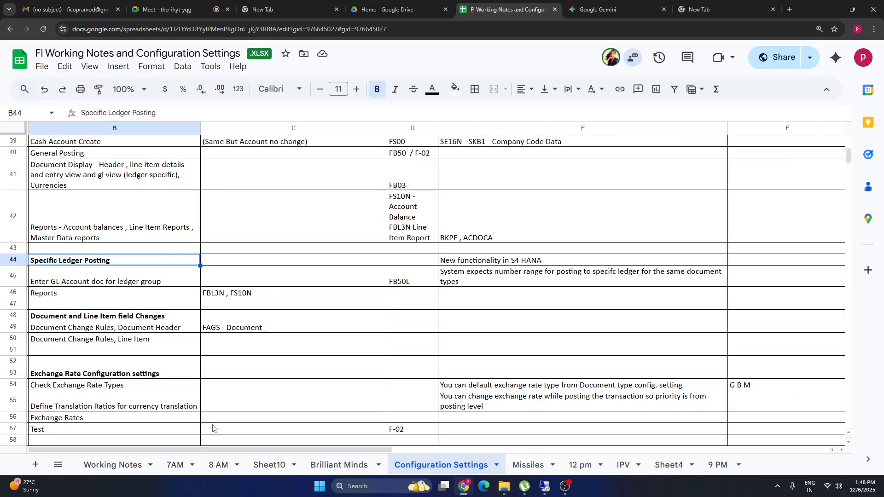
left_click(100, 317)
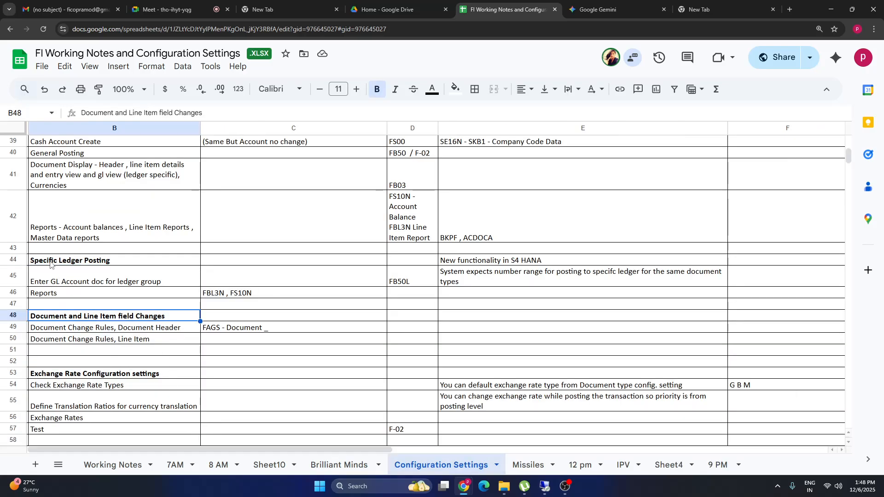
left_click_drag(51, 263, 554, 297)
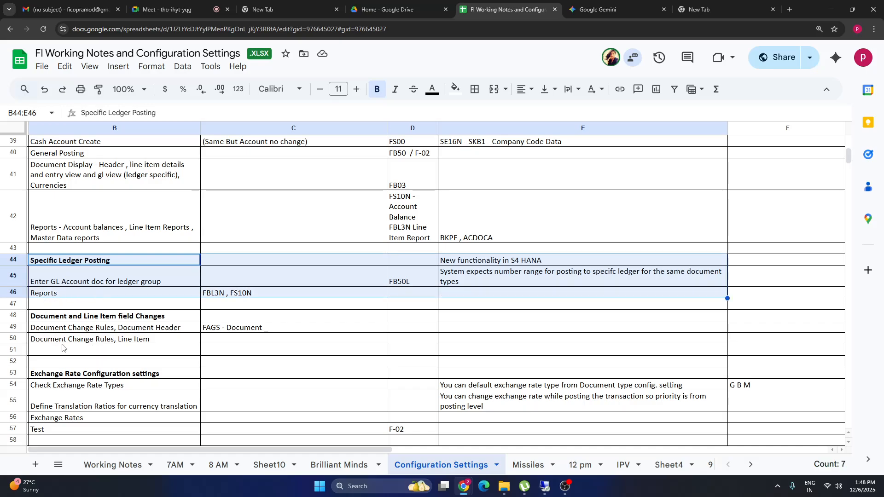
left_click(61, 321)
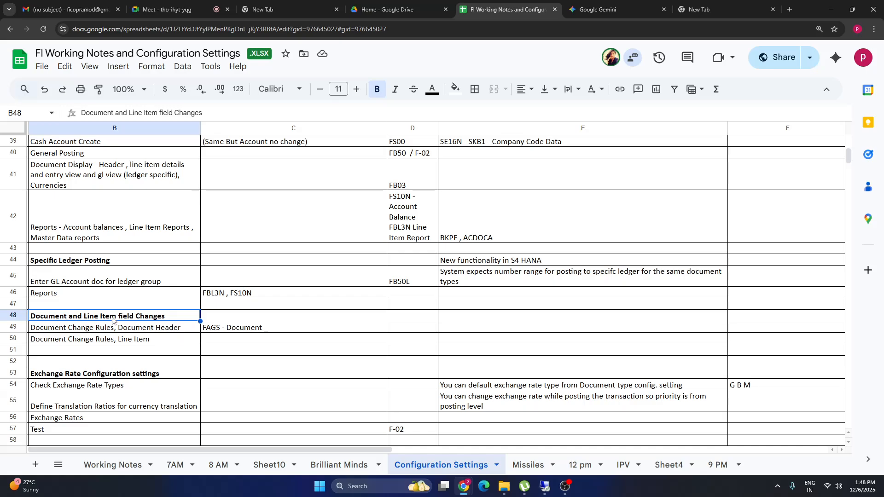
Leave the TA48 number range intervals and close the extra Easy Access, IMG and entry windows.
mouse_move(544, 486)
left_click(692, 444)
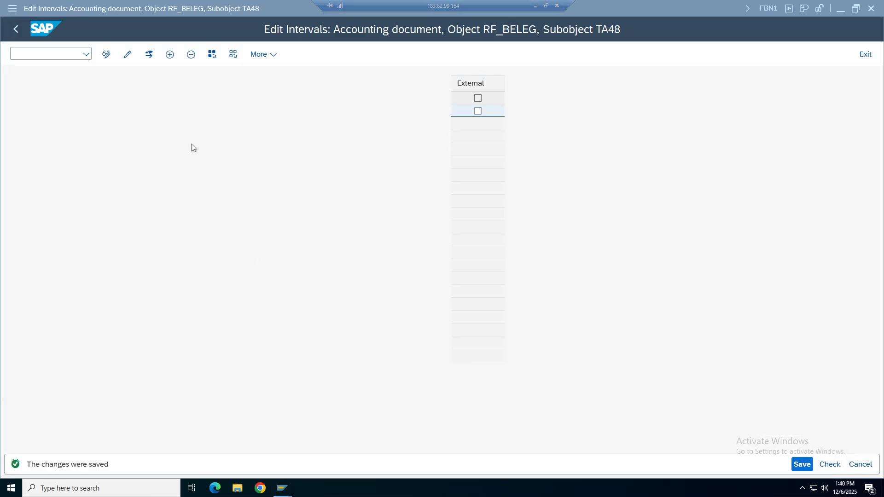
left_click(14, 31)
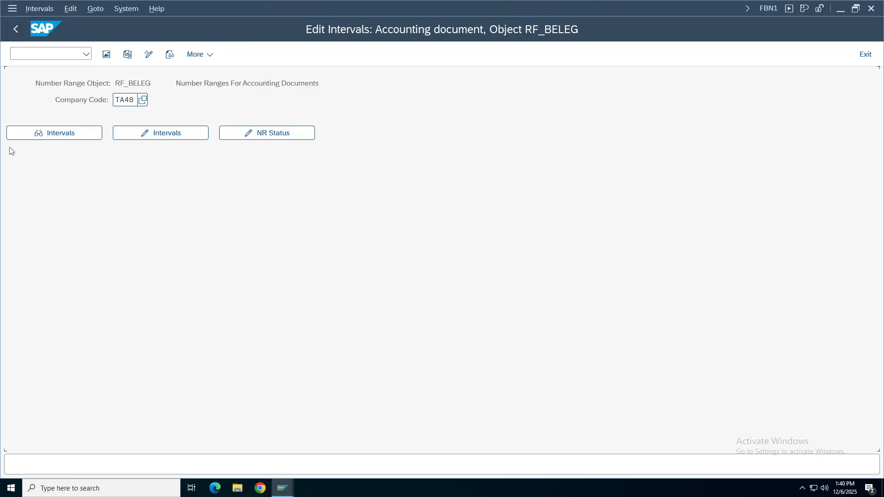
left_click(866, 55)
mouse_move(282, 484)
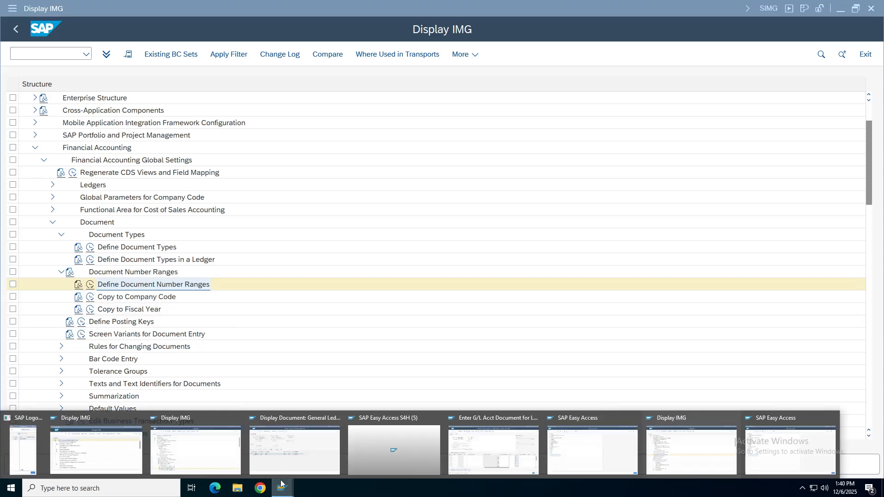
left_click(239, 418)
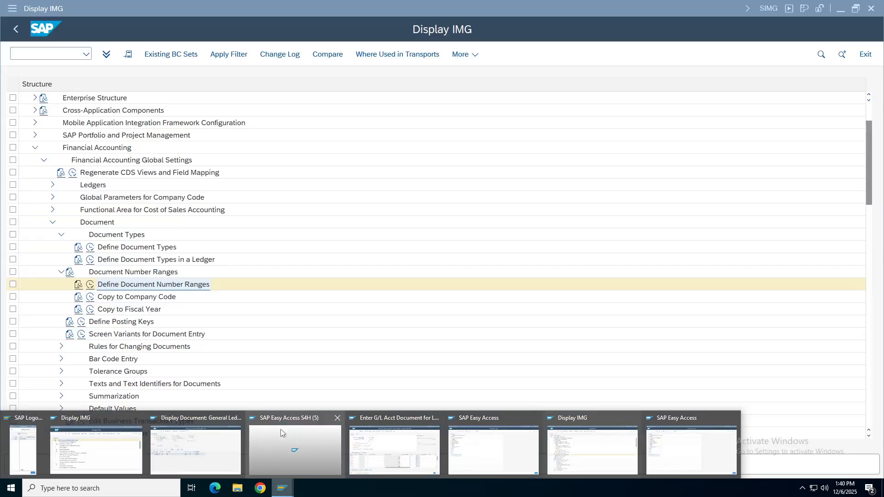
left_click(337, 418)
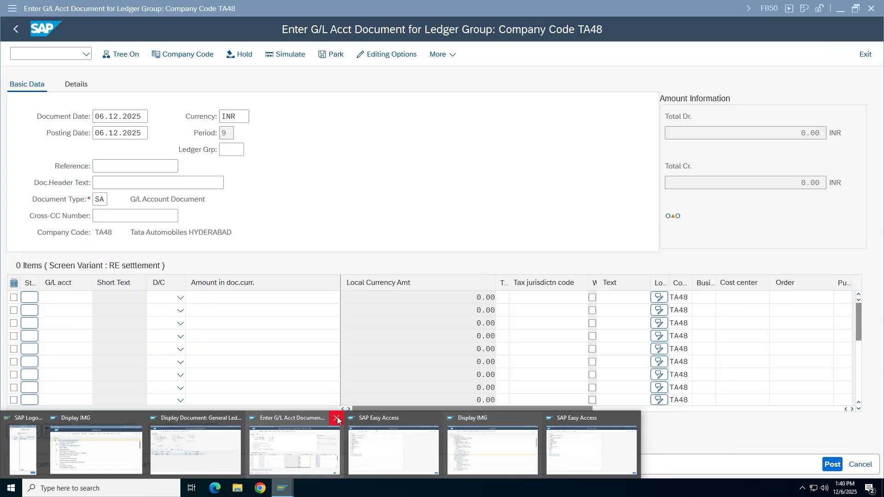
left_click(337, 419)
left_click(348, 418)
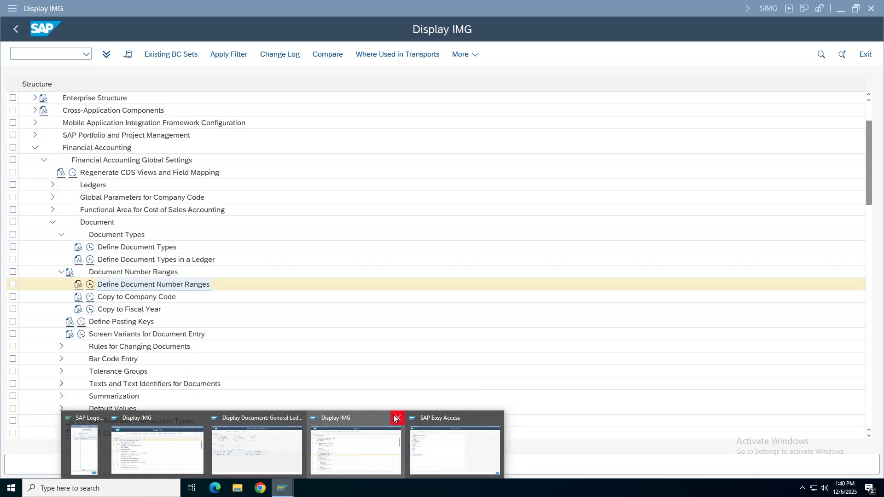
left_click(395, 418)
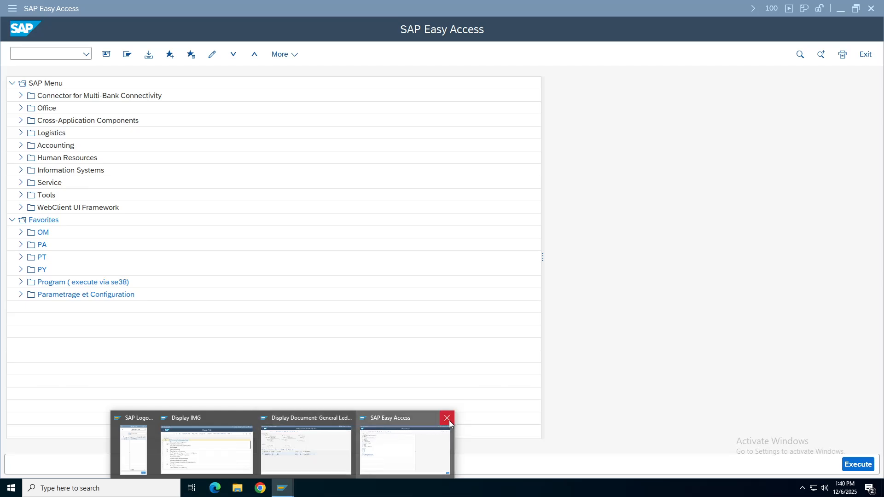
left_click(447, 418)
Open document 1 of TA48 and view the details of its Cash line item 1.
left_click(226, 266)
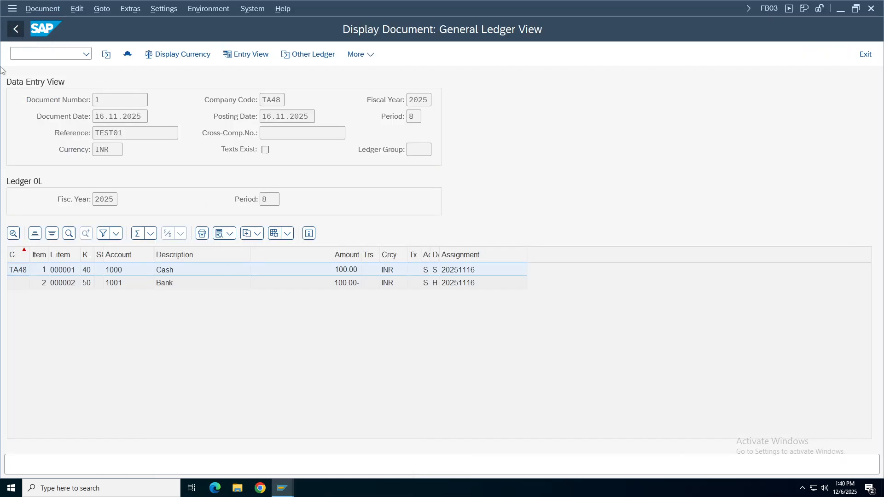
left_click(17, 29)
double_click(66, 105)
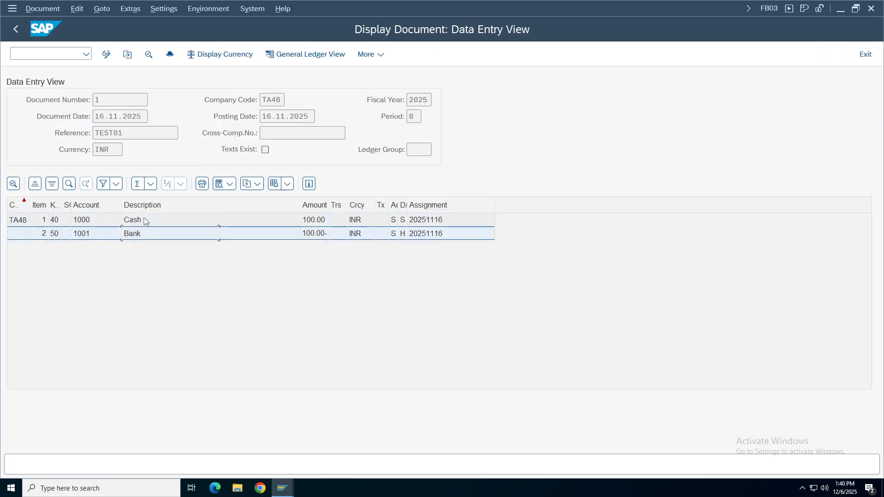
left_click(147, 220)
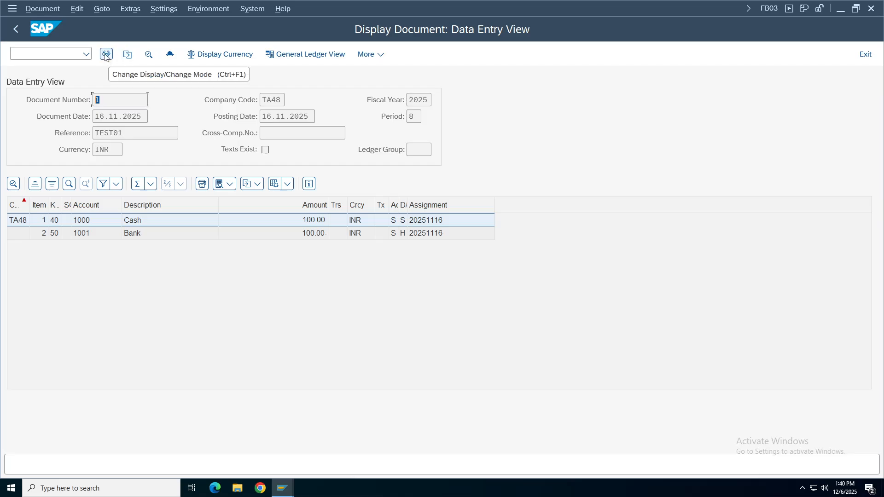
double_click(137, 221)
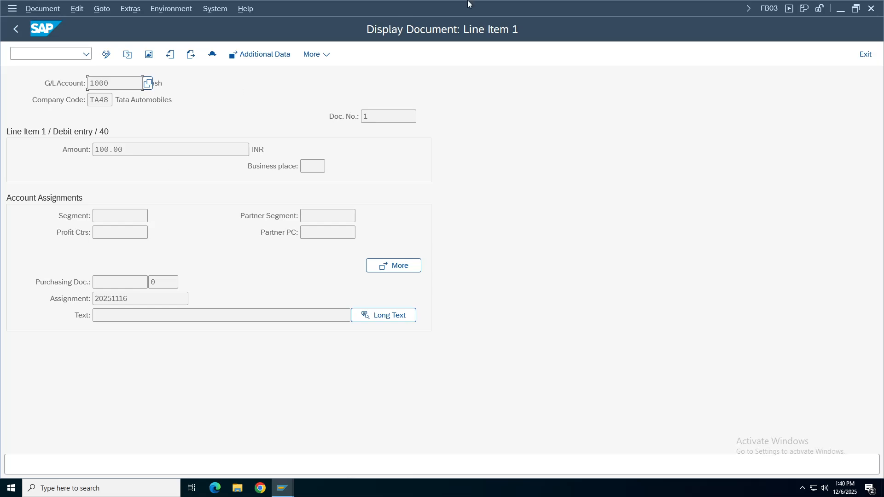
key("Tab")
key("Tab")
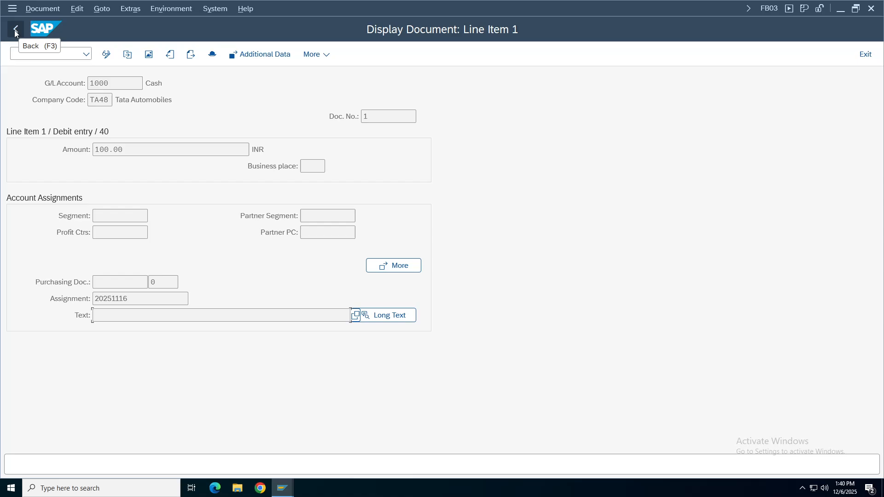
left_click(16, 29)
In change mode, give document 1's Cash line item the Text 'test' and save.
left_click(106, 54)
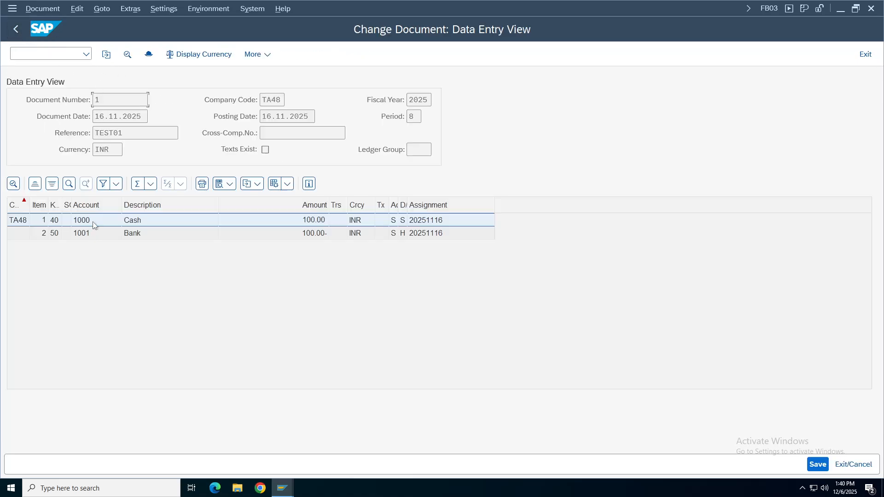
double_click(140, 221)
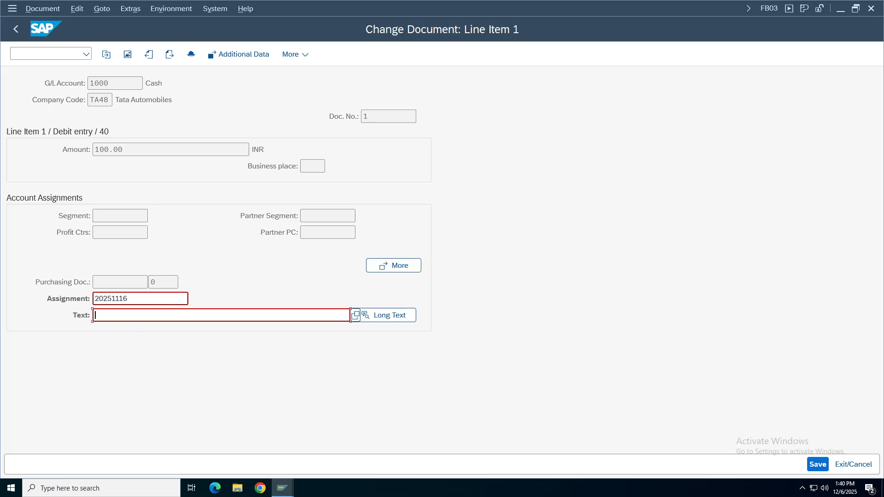
left_click(129, 298)
left_click(349, 315)
left_click(816, 463)
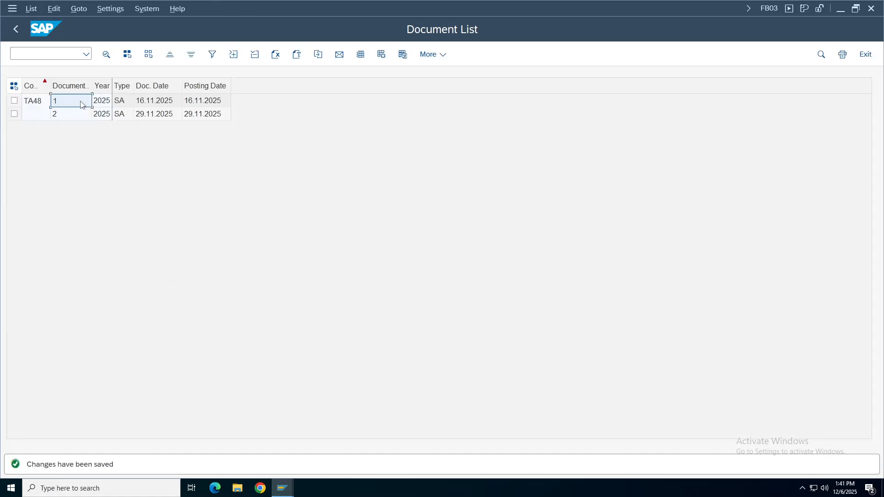
Reopen document 1's line item 1 to confirm the Text 'test' was saved.
double_click(83, 104)
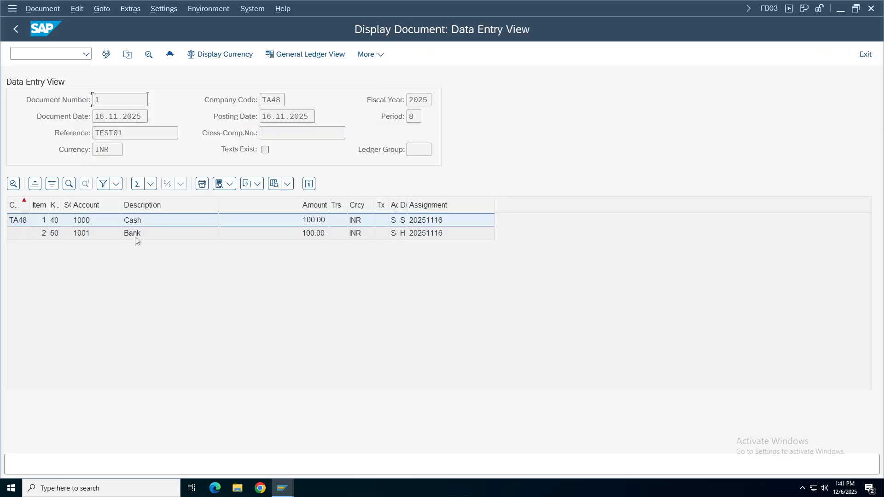
double_click(135, 221)
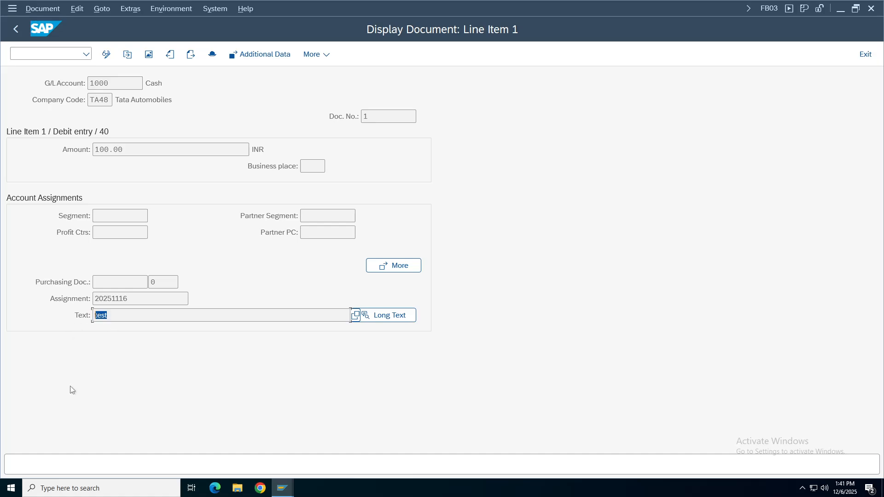
left_click(290, 495)
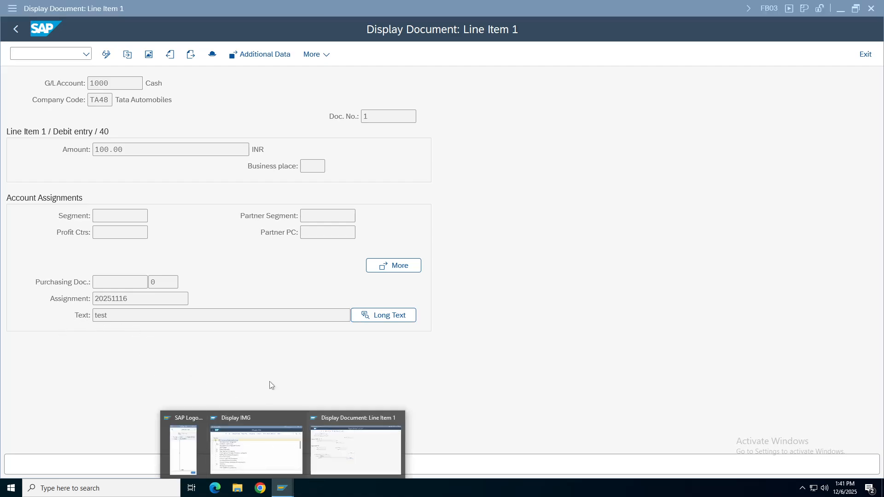
Maximize the Display IMG window and expand Financial Accounting > Global Settings > Document.
left_click(254, 443)
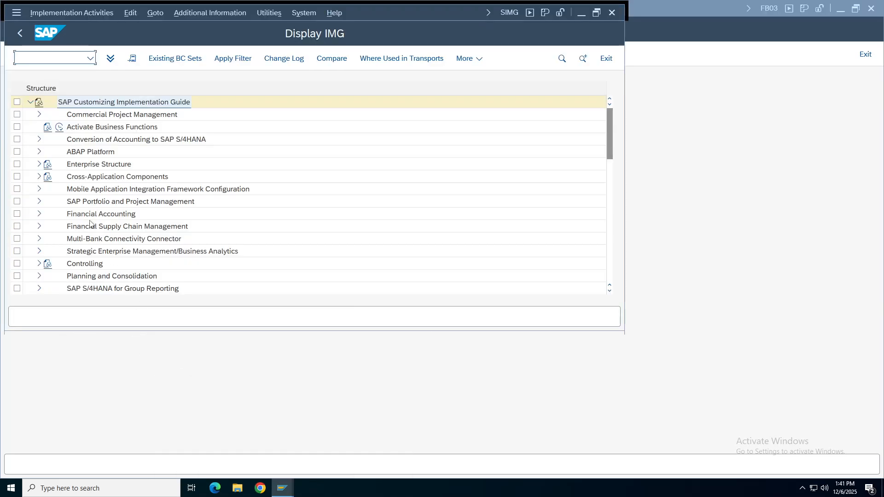
left_click(595, 13)
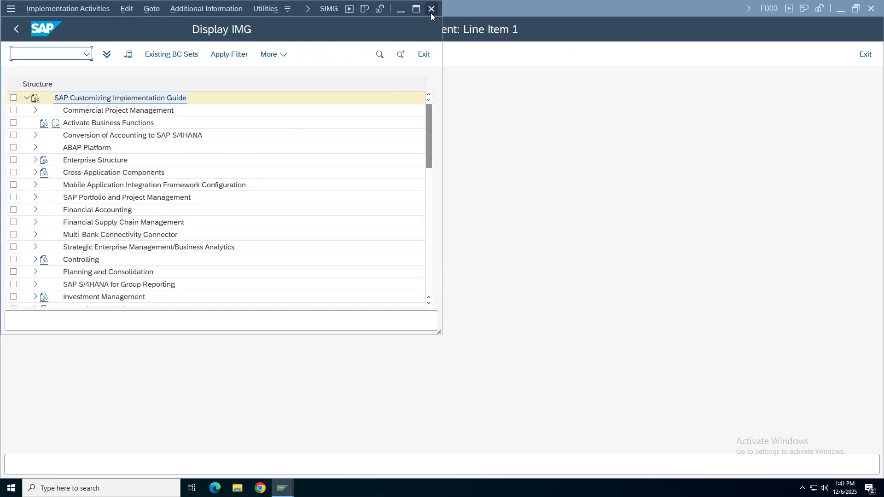
left_click(416, 8)
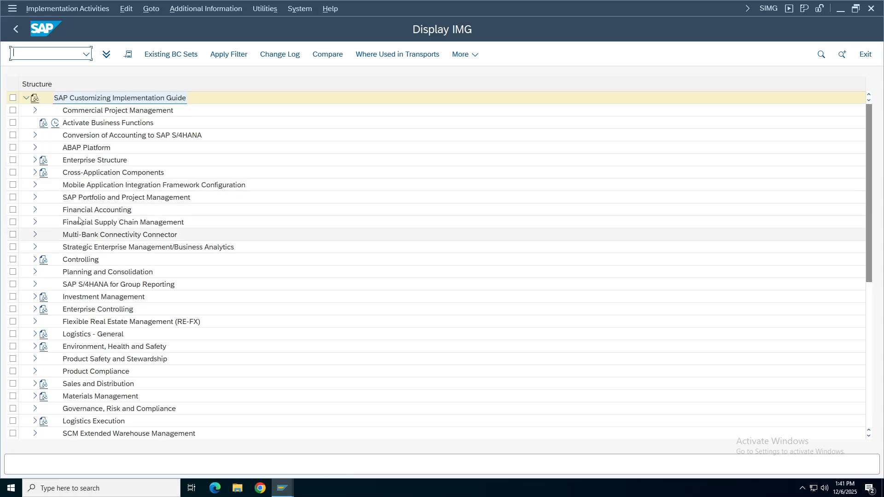
left_click(79, 211)
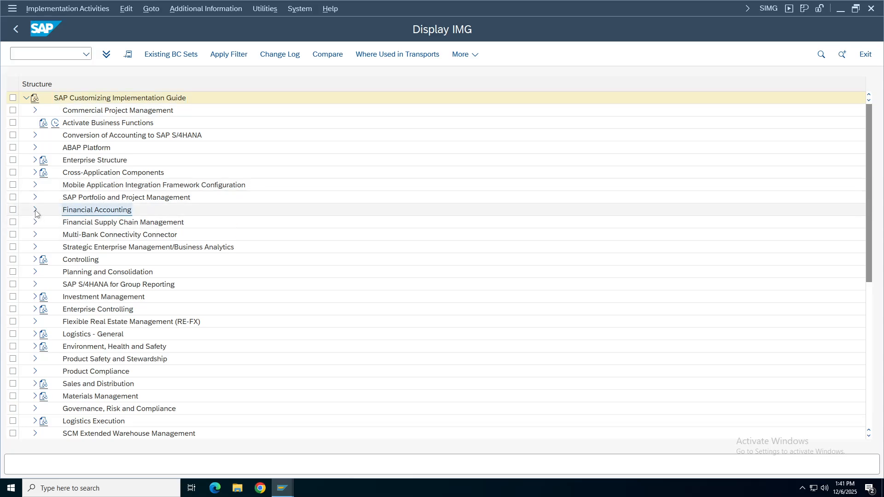
left_click(35, 210)
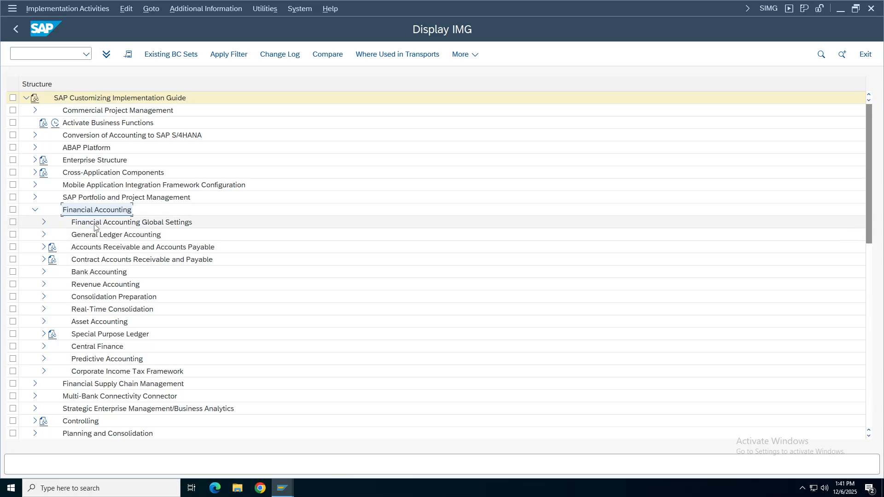
left_click(96, 224)
left_click(44, 222)
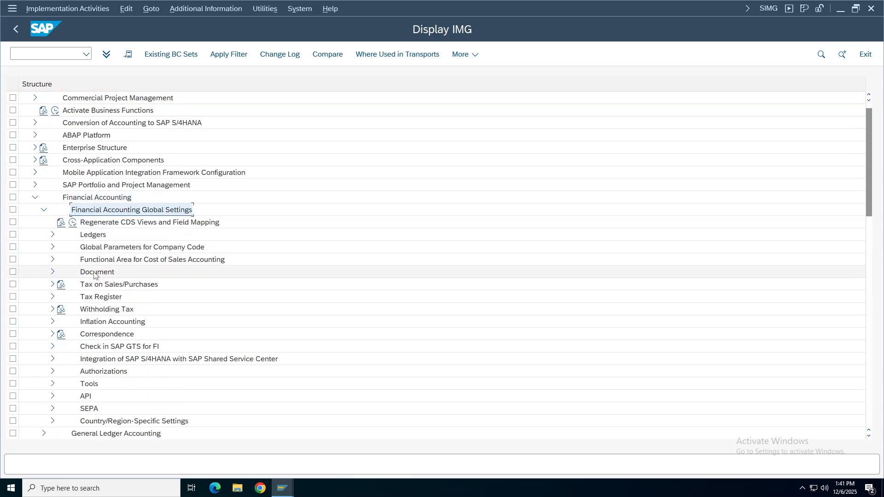
left_click(97, 271)
left_click(52, 272)
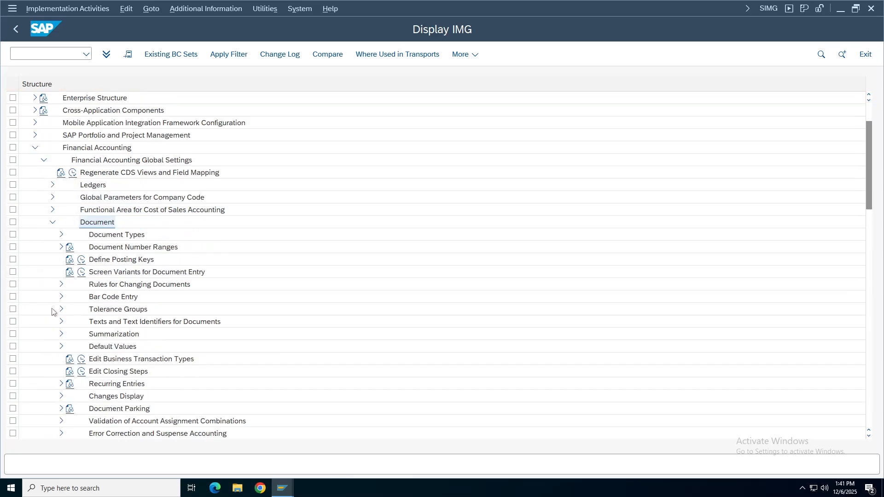
Expand Rules for Changing Documents and execute Document Change Rules, Line Item.
left_click(100, 286)
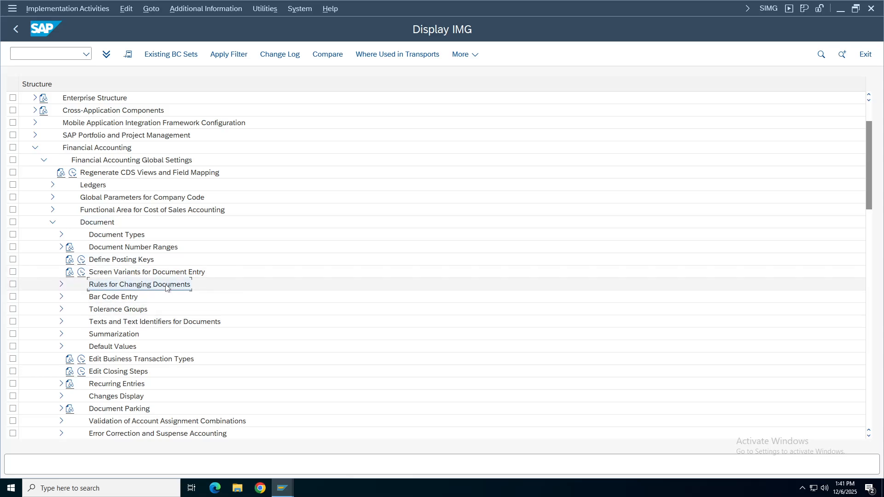
left_click(90, 148)
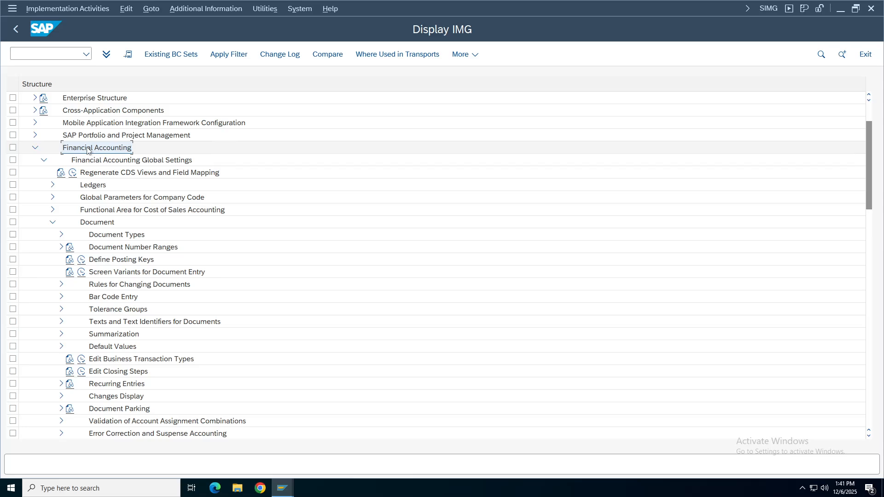
left_click(169, 162)
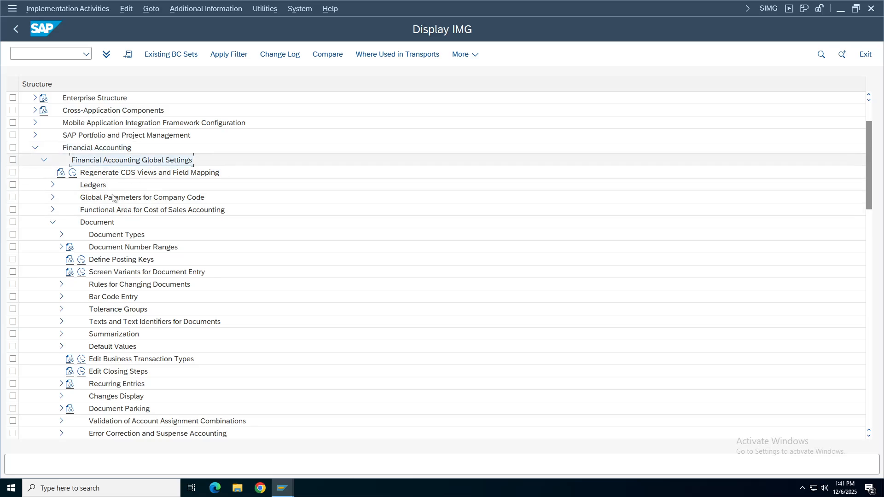
left_click(95, 223)
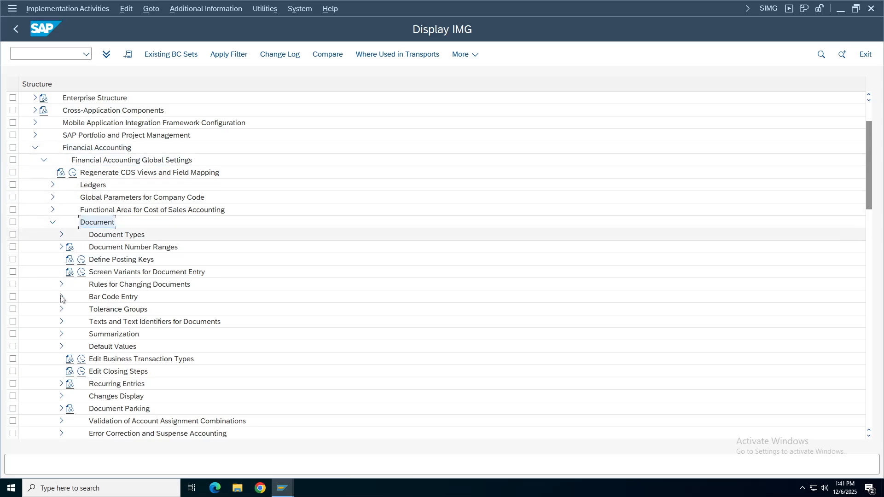
left_click(94, 285)
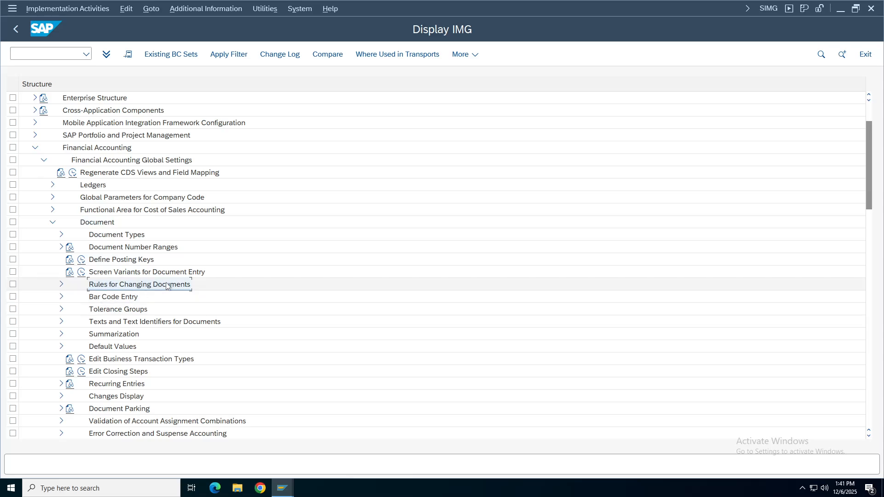
left_click(61, 284)
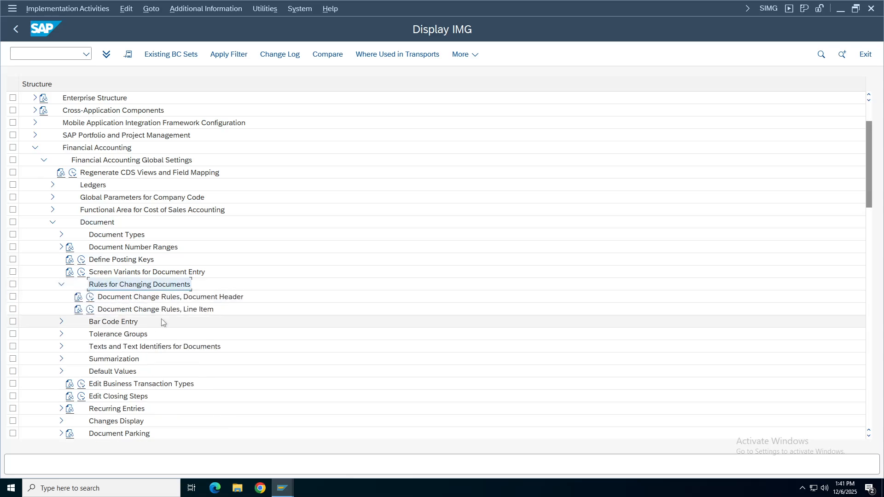
left_click(226, 297)
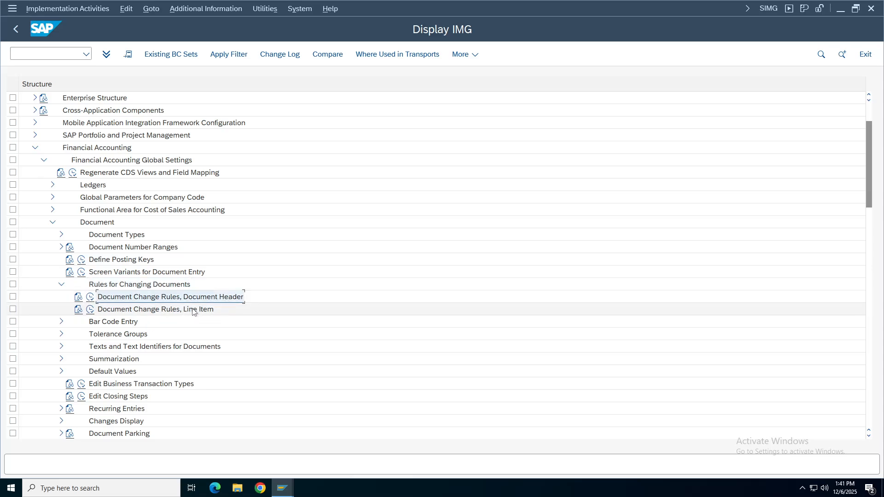
left_click(180, 309)
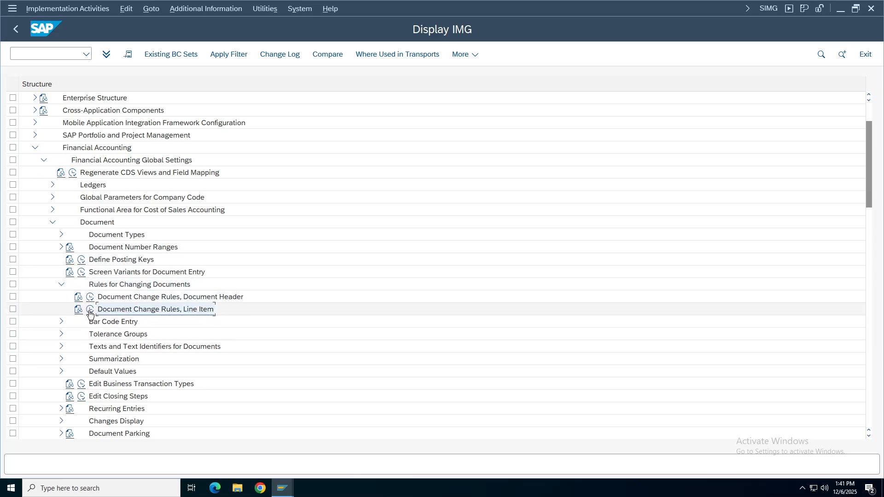
left_click(90, 312)
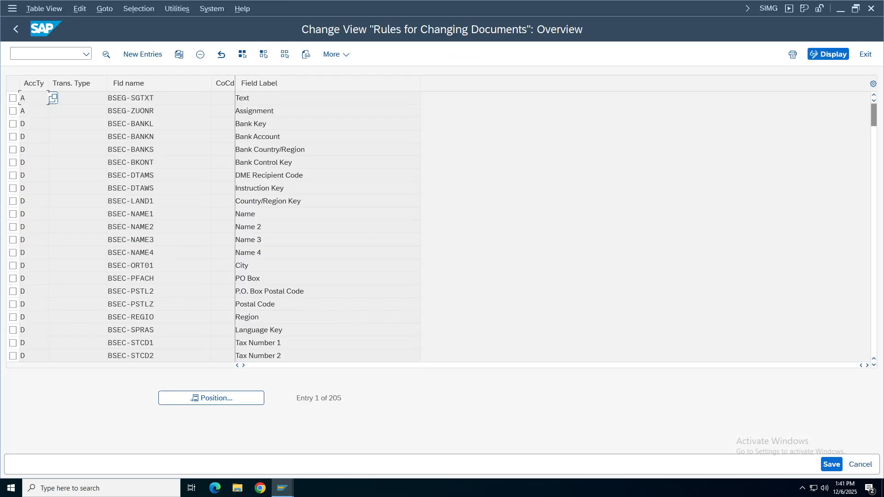
Show the Item Text field help for line item 1 in the display document window.
mouse_move(283, 488)
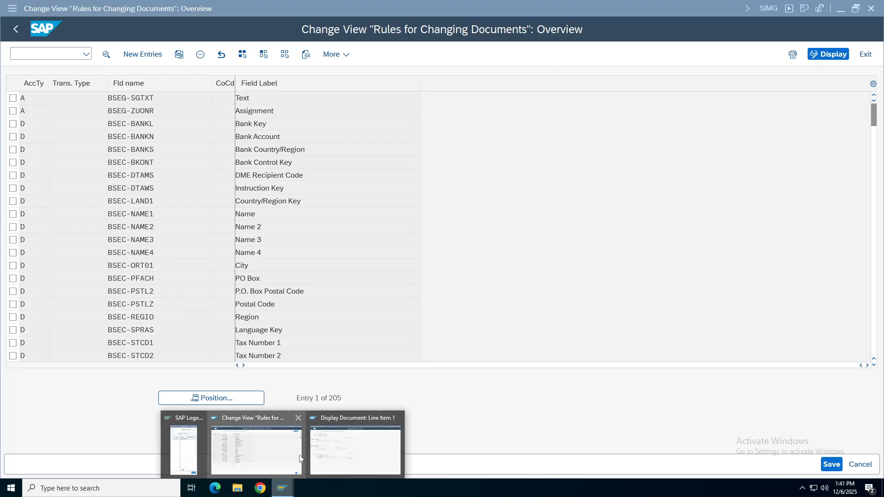
left_click(356, 450)
left_click(350, 315)
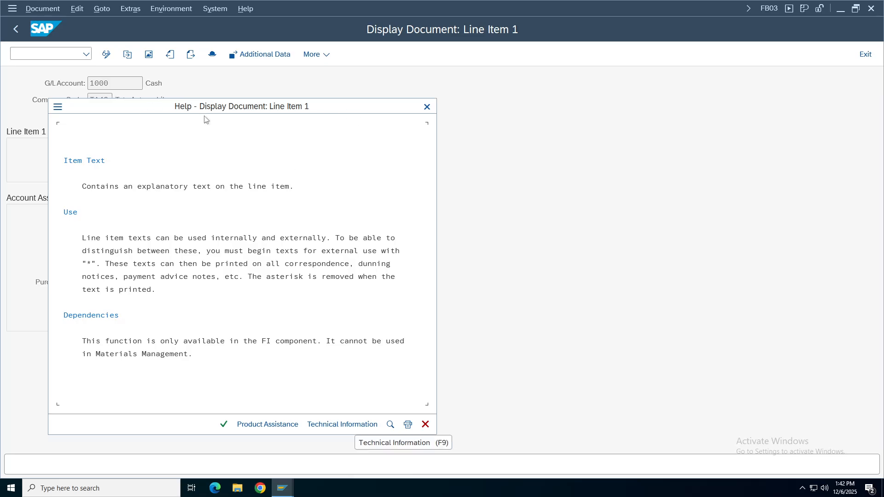
Look up the Text field's technical name, table BSEG and field SGTXT, then close the help.
left_click(339, 424)
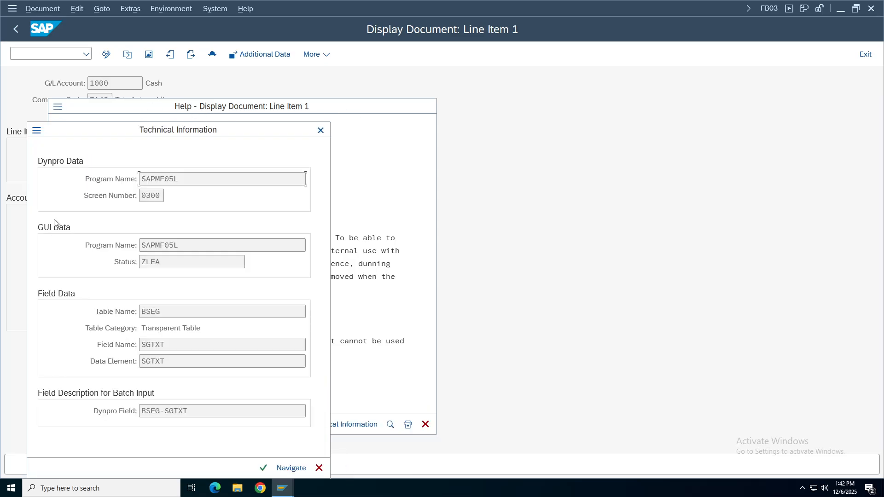
double_click(150, 311)
key("End")
key("shift+Left")
key("shift+Left")
key("shift+Left")
key("shift+Left")
key("End")
left_click(321, 131)
left_click(426, 425)
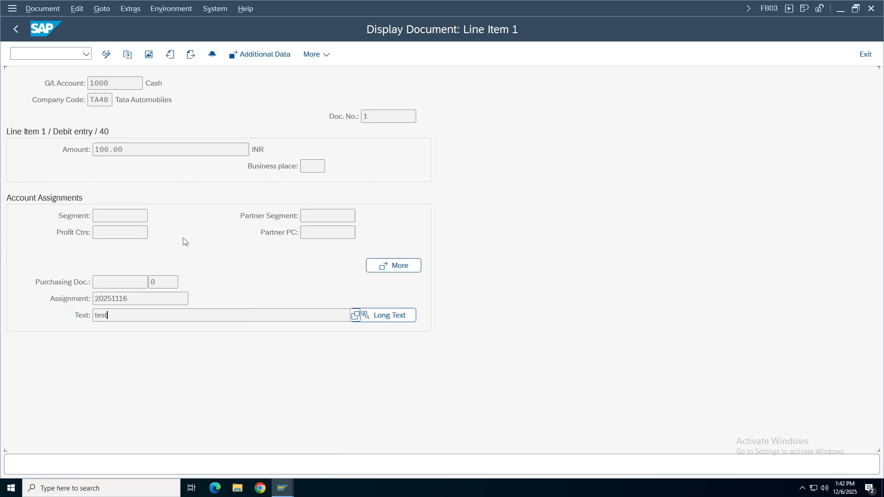
Switch back to the Rules for Changing Documents overview window.
left_click(283, 487)
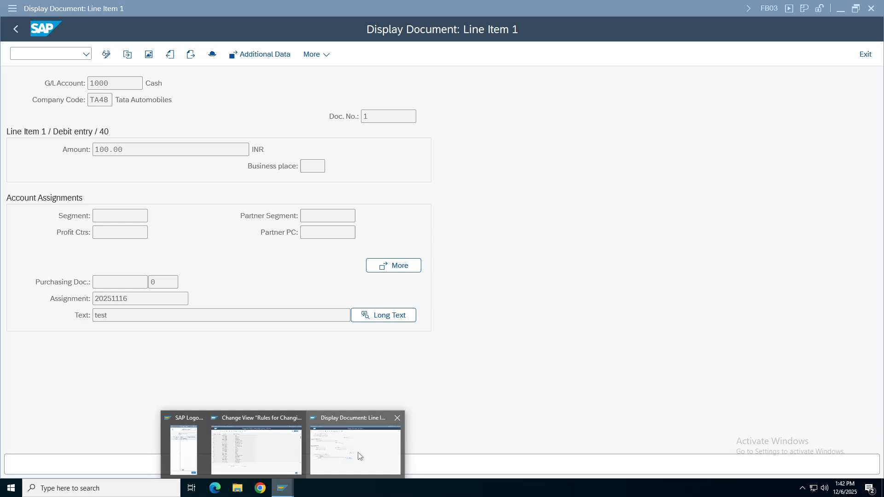
left_click(345, 448)
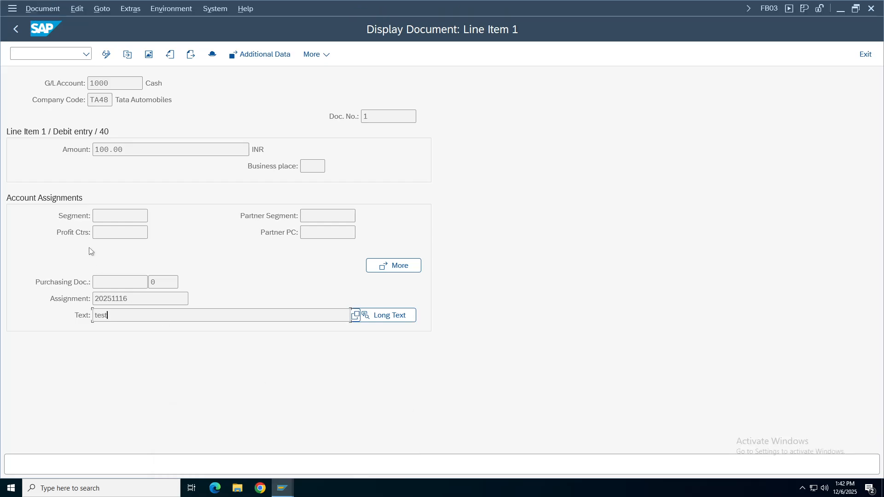
left_click(283, 487)
left_click(268, 440)
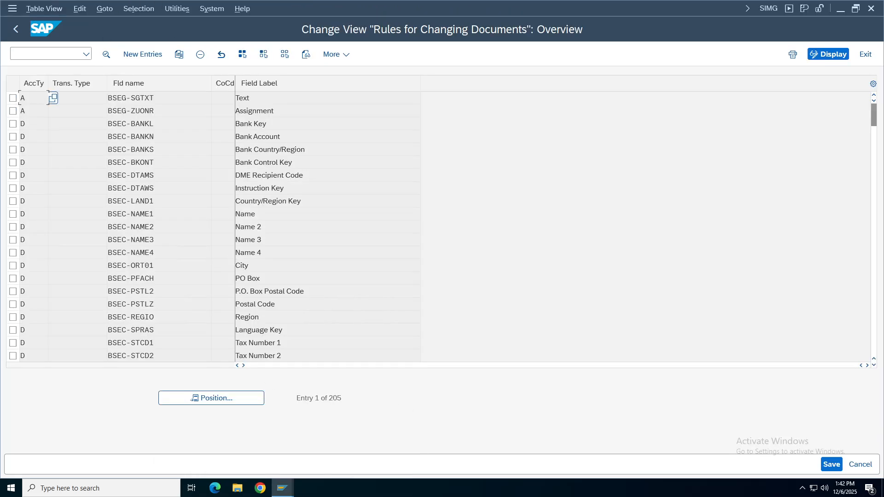
Jump to the account type S entries in the change rules list using Position.
left_click(216, 399)
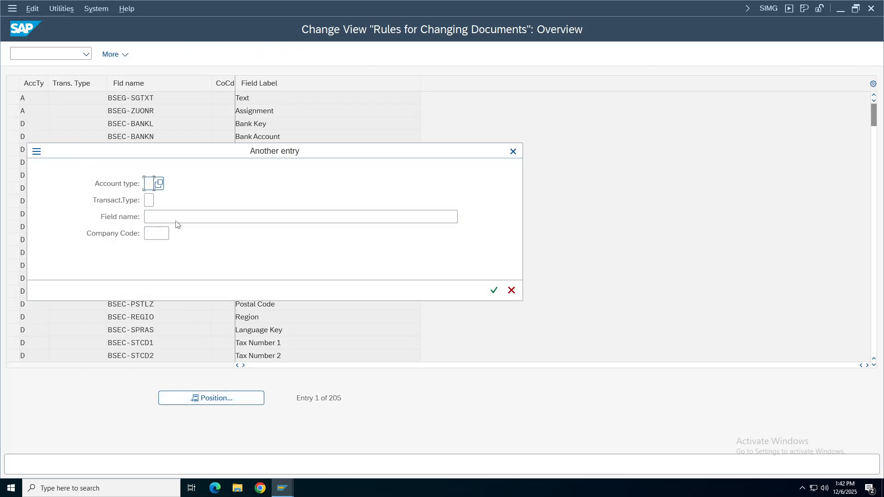
left_click(159, 184)
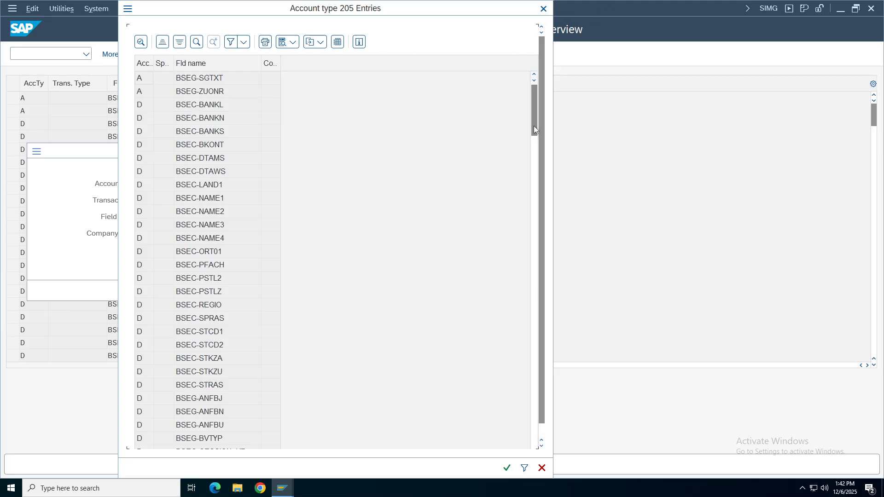
left_click_drag(534, 125, 529, 284)
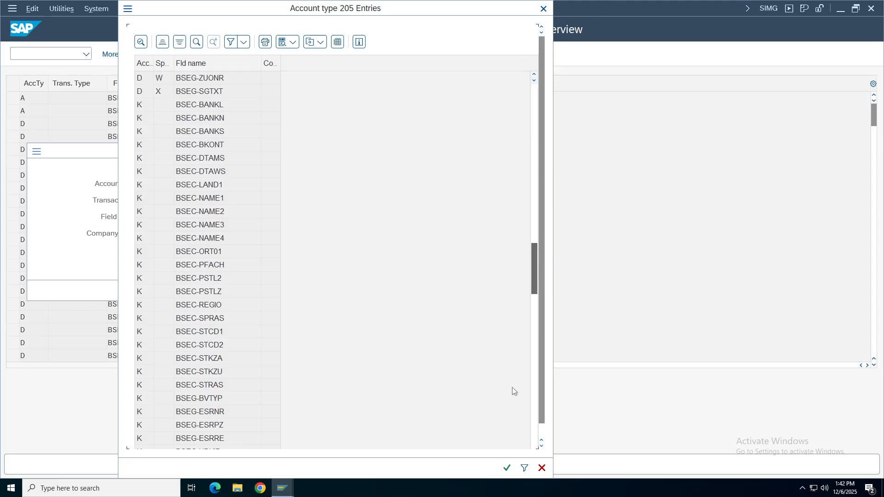
left_click(533, 415)
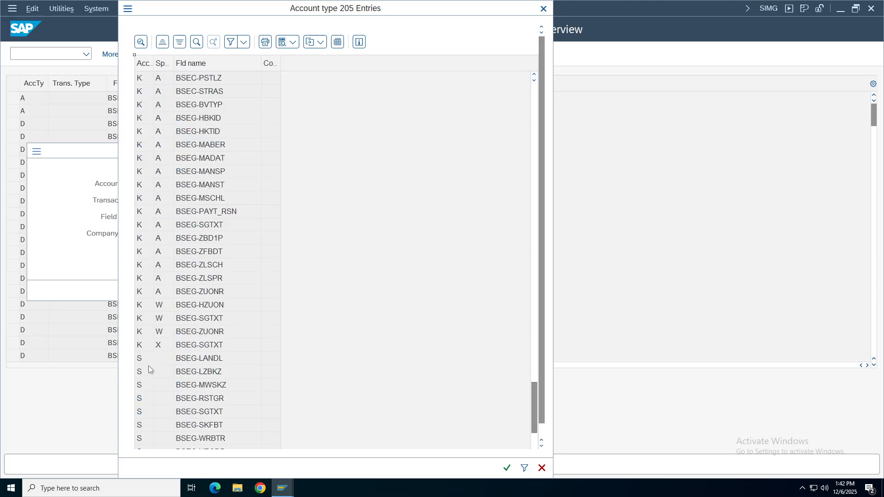
left_click(146, 412)
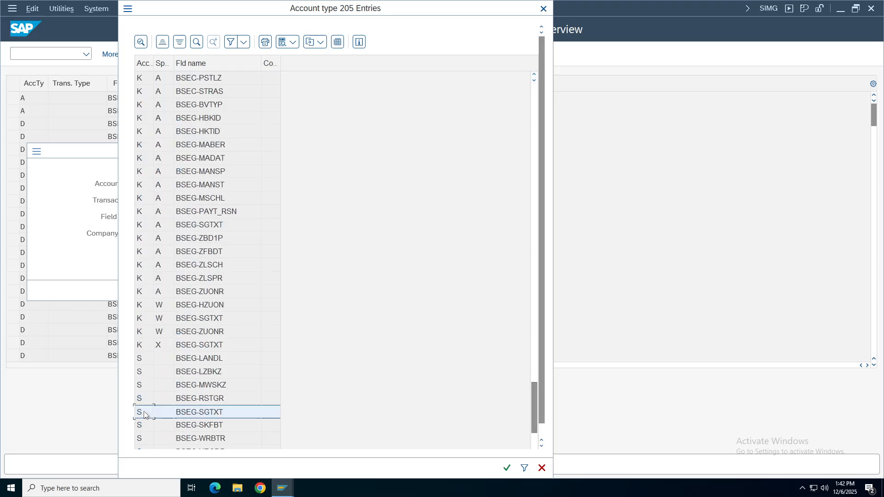
double_click(213, 416)
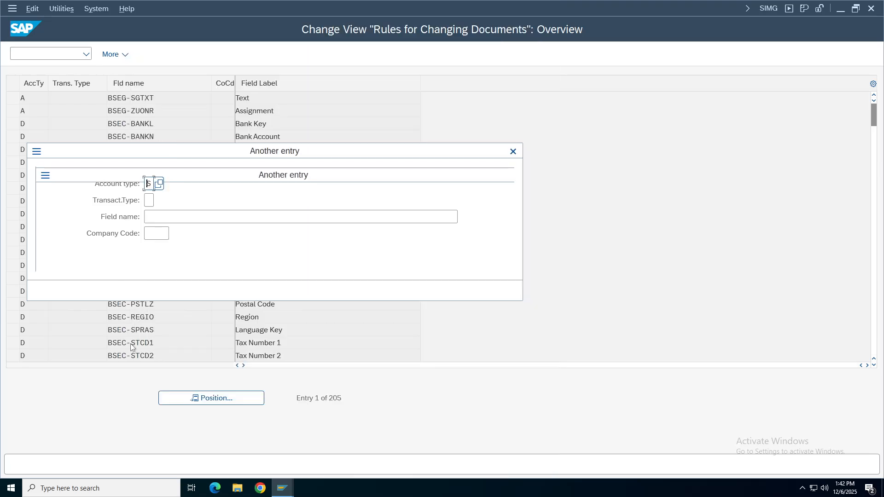
left_click(499, 295)
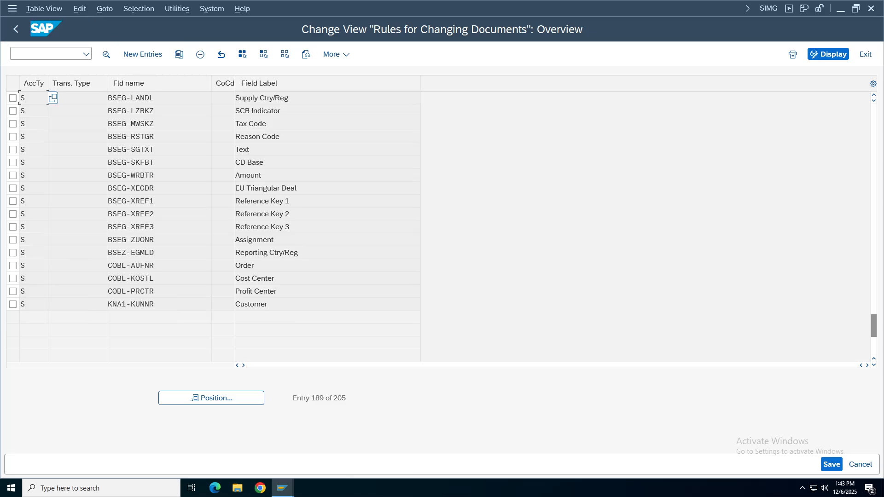
Clear Field Can Be Changed on the BSEG-SGTXT rule and save it to the customizing request.
double_click(213, 149)
left_click(13, 149)
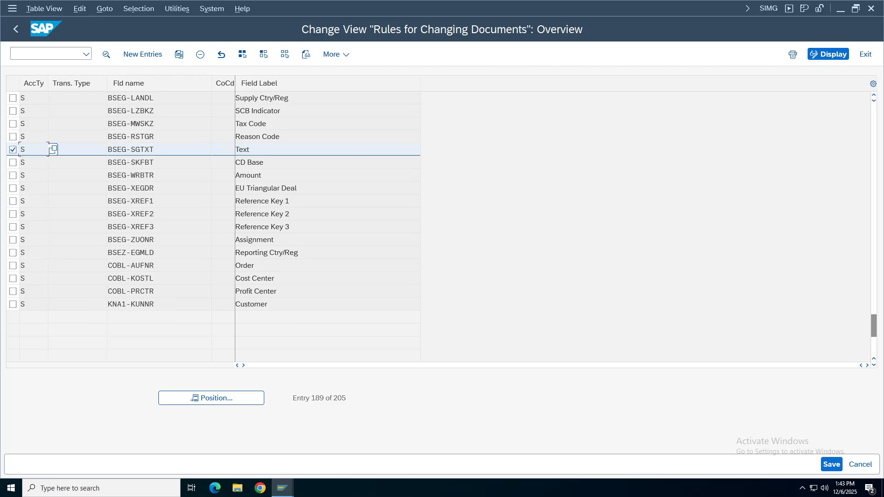
double_click(48, 150)
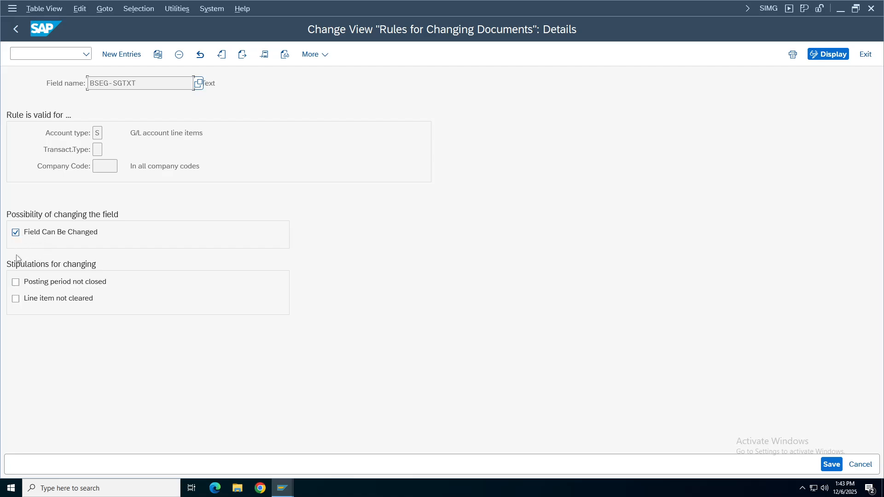
left_click(16, 234)
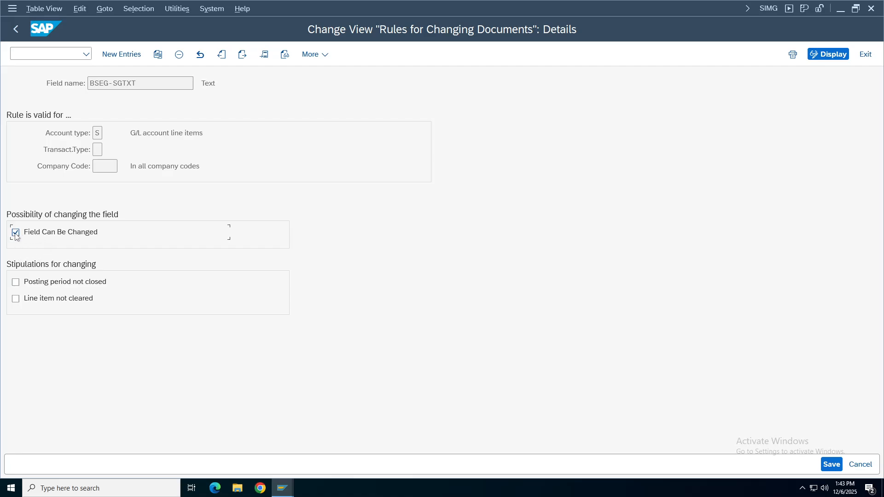
left_click(831, 464)
left_click(263, 239)
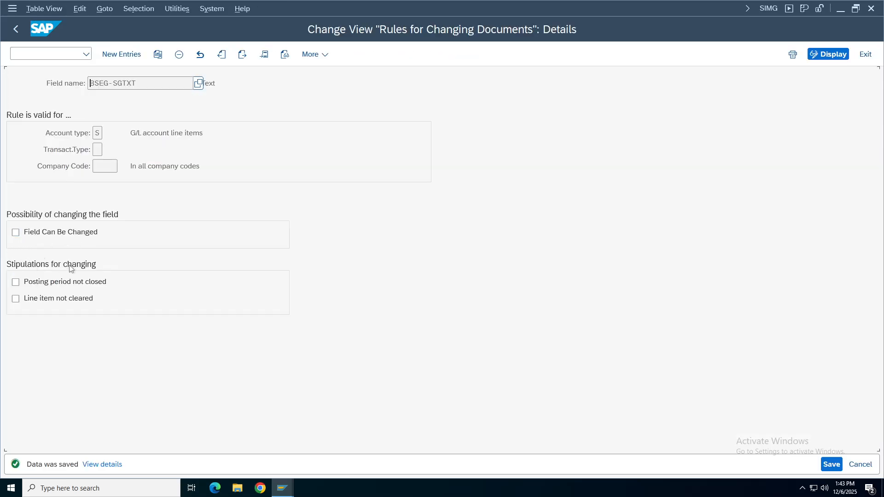
left_click(290, 487)
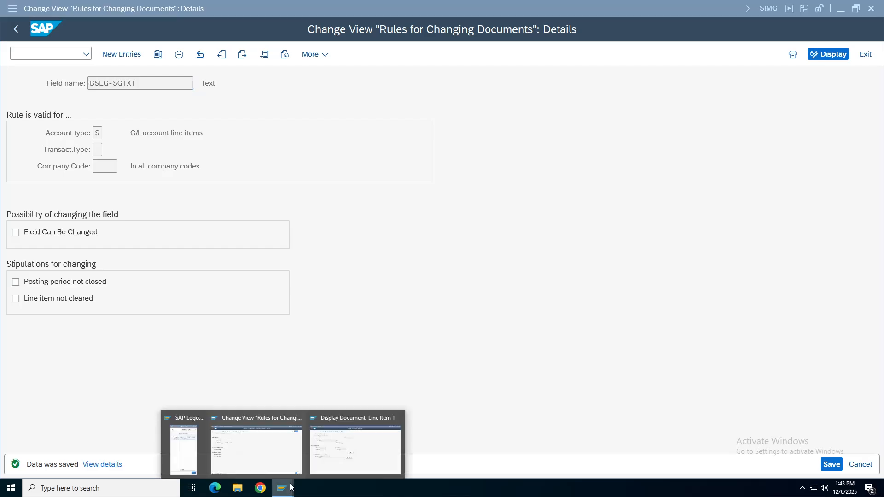
Check the Text and Assignment fields of document 1's line item 1 in change mode.
left_click(344, 450)
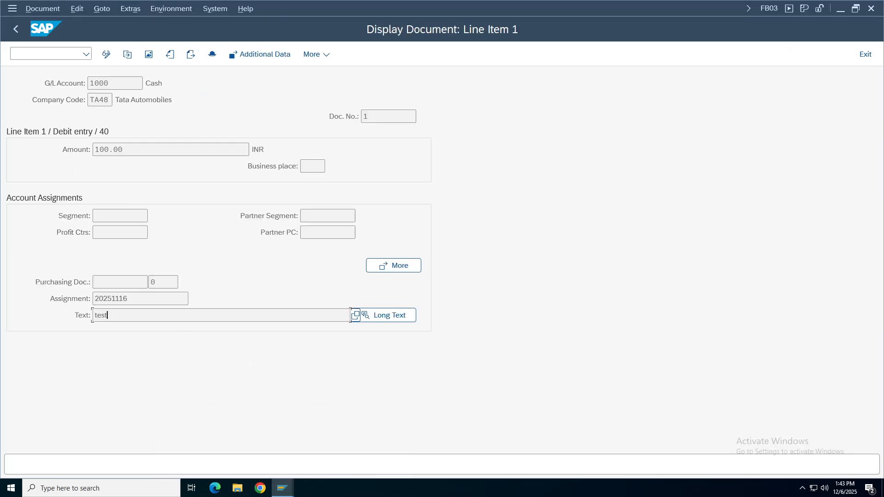
left_click(16, 29)
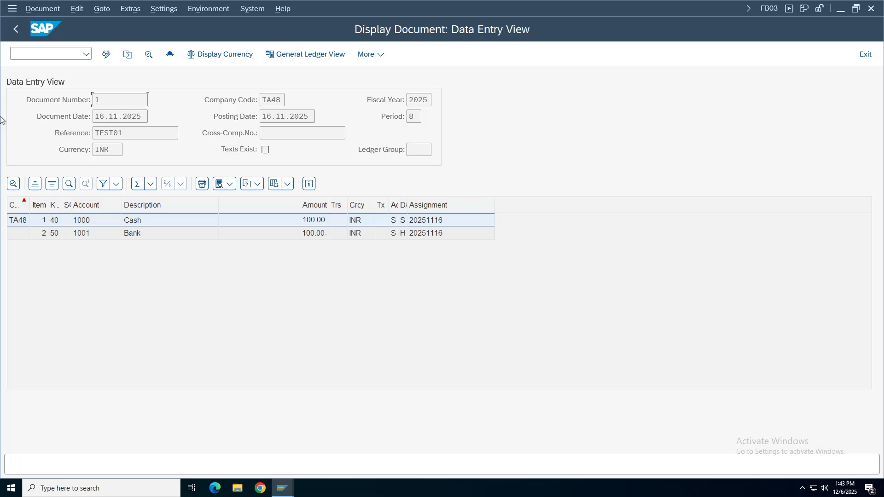
left_click(106, 54)
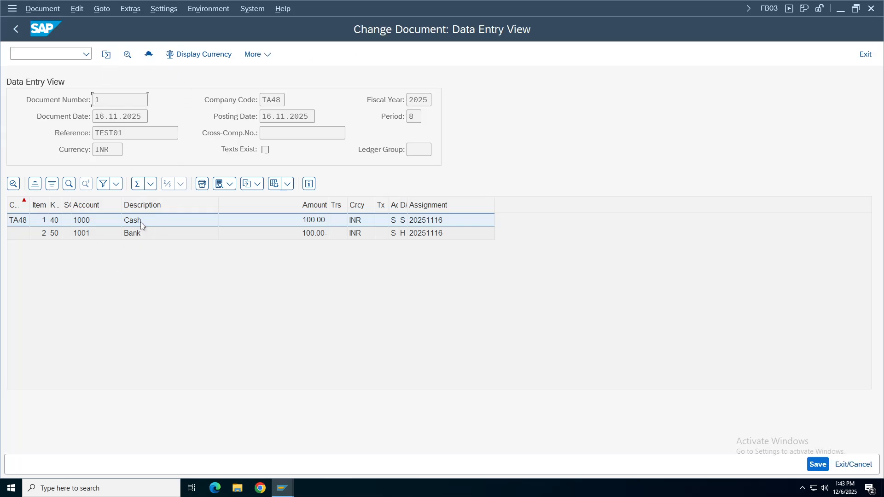
key("Tab")
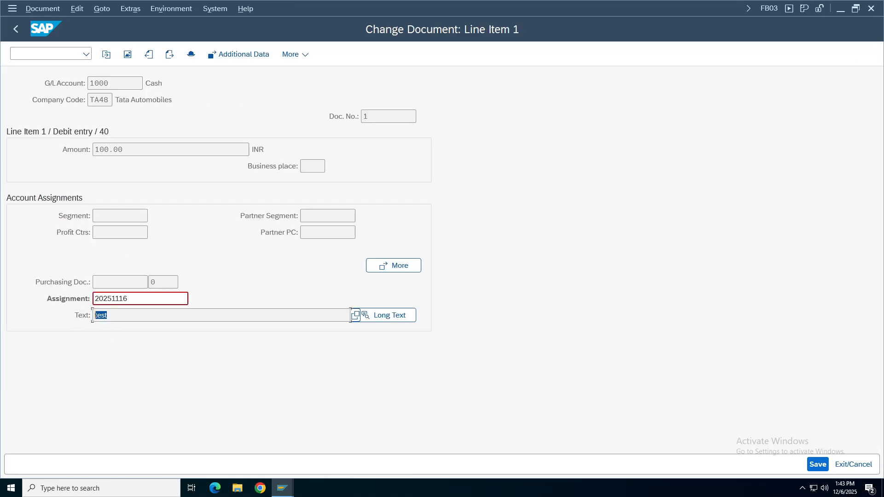
left_click(141, 316)
key("shift+Tab")
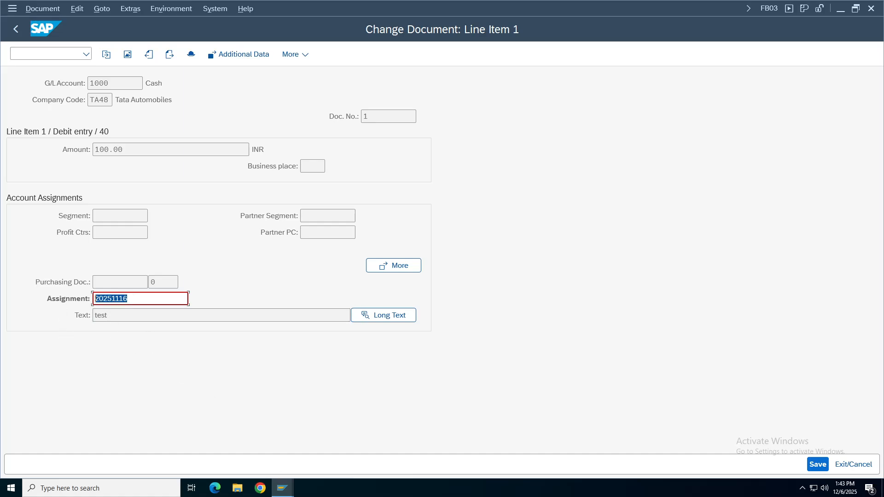
Return to the line-item change rules list from the BSEG-SGTXT rule details.
left_click(282, 487)
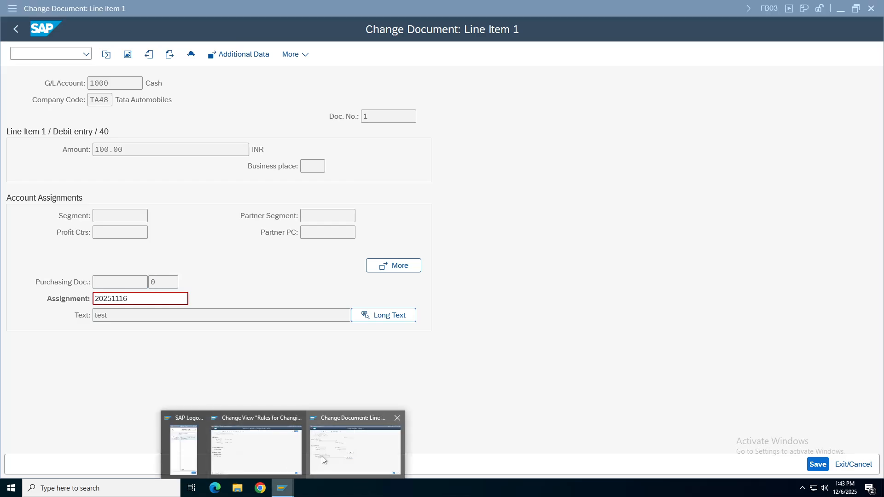
left_click(262, 415)
left_click(11, 32)
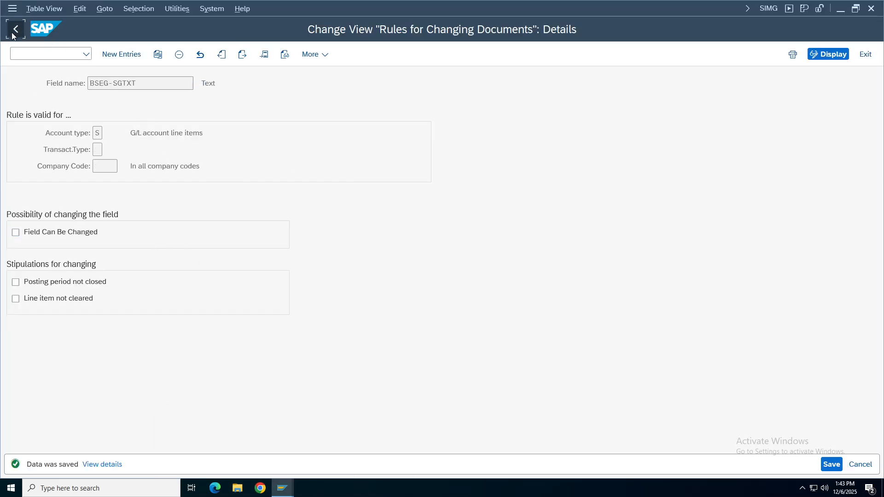
Clear Field Can Be Changed on the BSEG-ZUONR Assignment rule and save it.
left_click(13, 149)
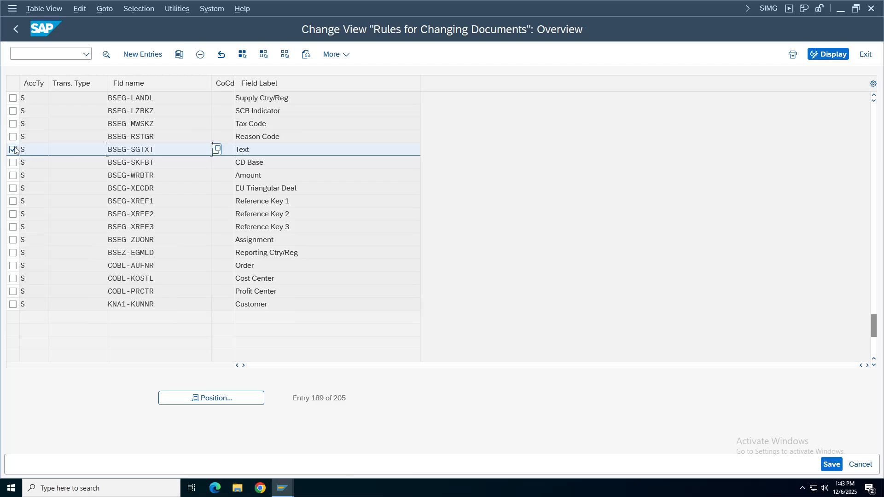
double_click(254, 239)
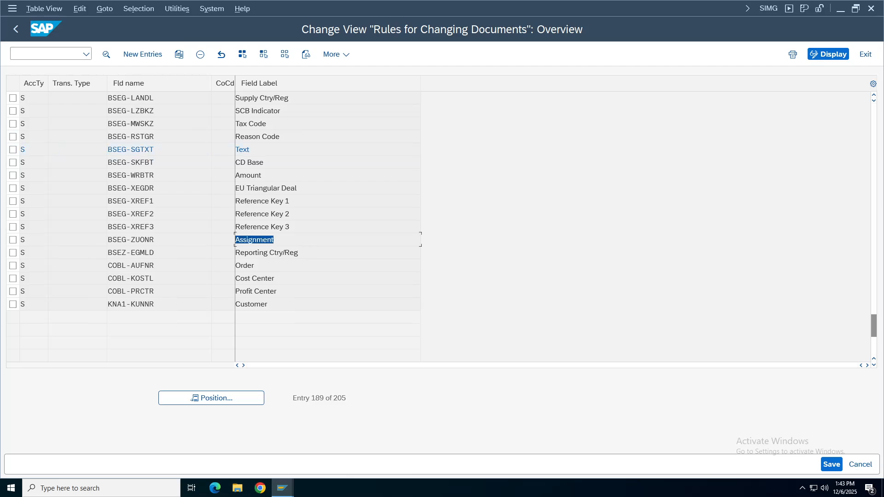
left_click_drag(155, 239, 108, 240)
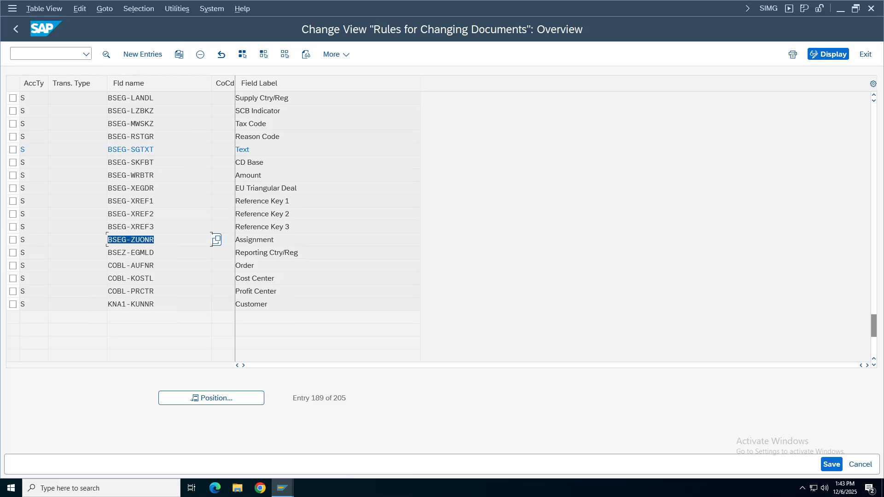
left_click(13, 239)
left_click(133, 240)
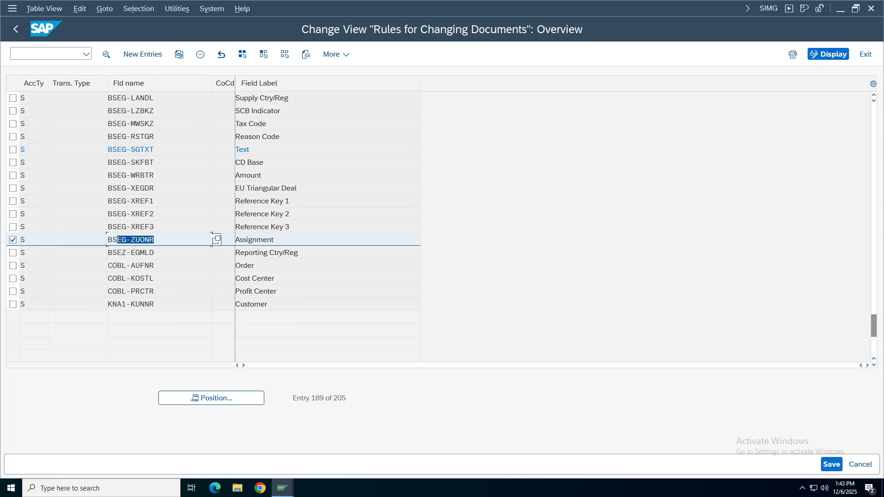
double_click(133, 241)
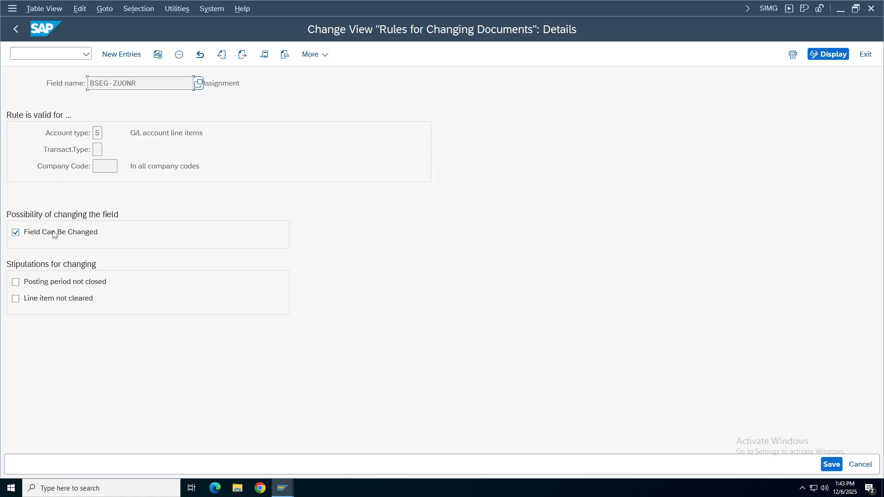
left_click(16, 232)
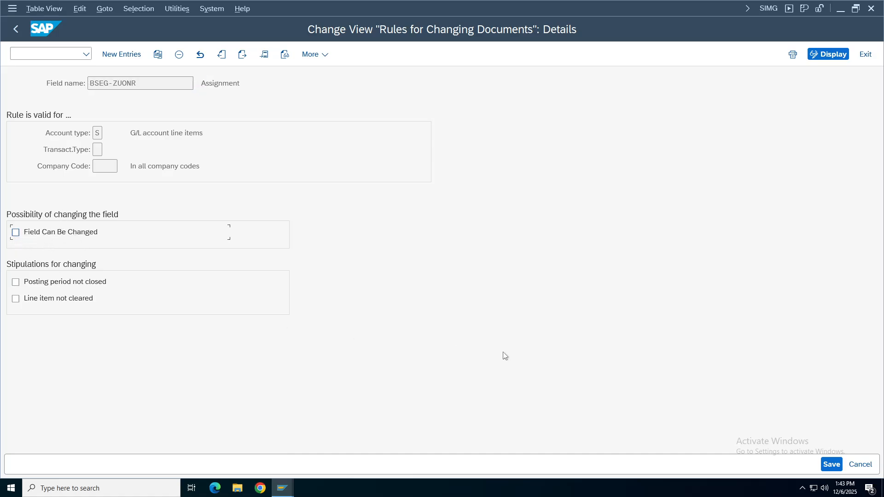
left_click(831, 463)
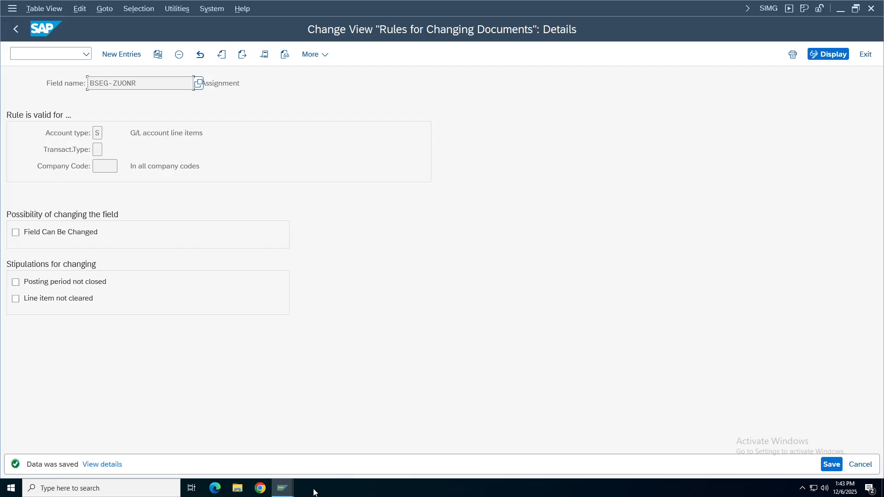
Reopen document 1's Cash line item to check the Assignment field is locked.
mouse_move(285, 489)
left_click(349, 447)
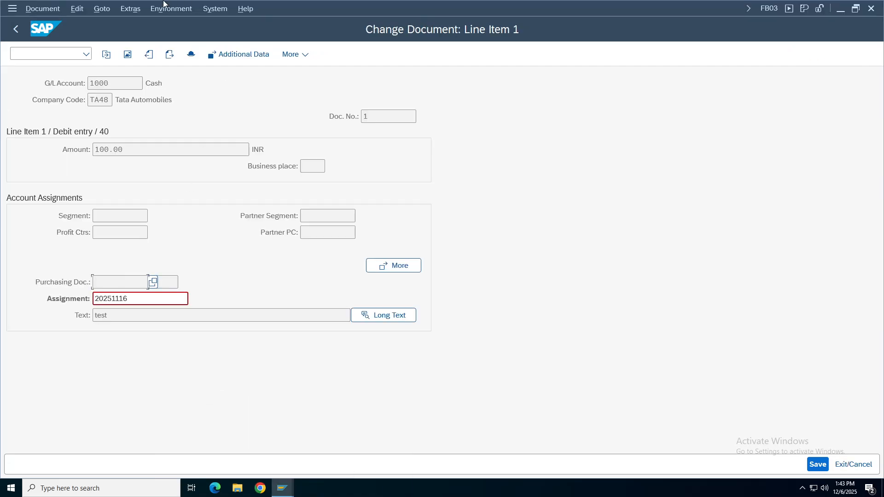
left_click(16, 28)
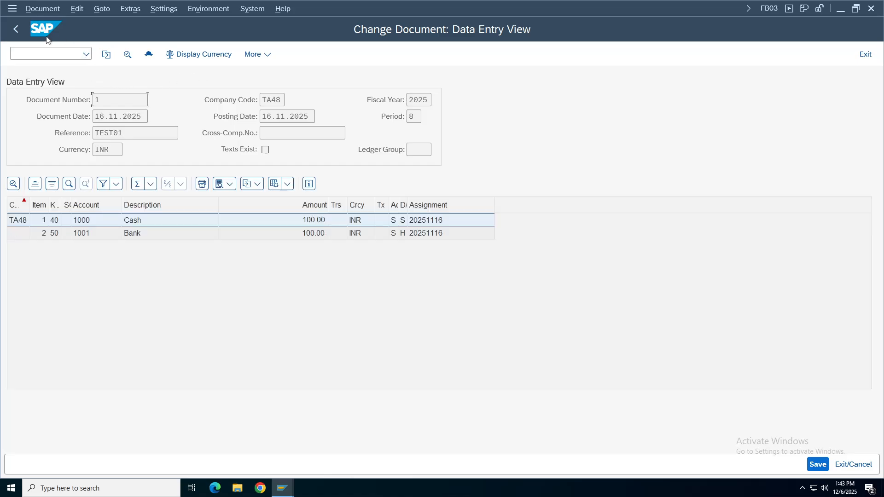
double_click(141, 225)
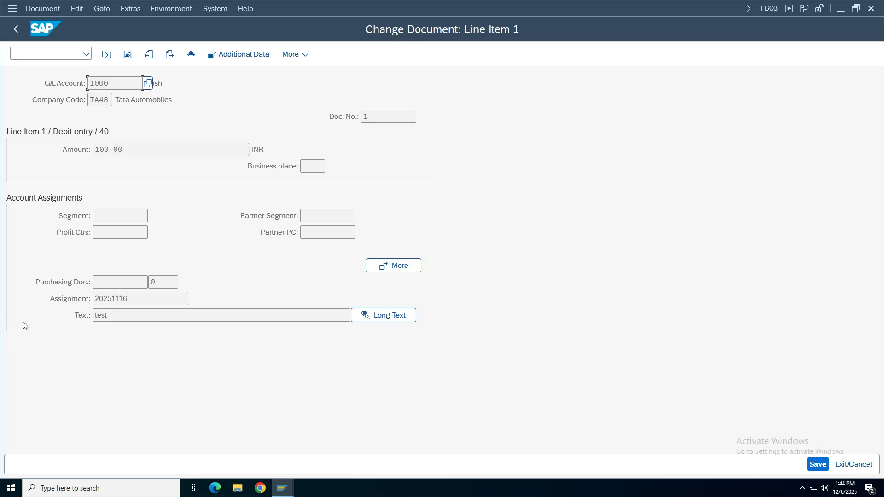
left_click(136, 299)
key("Tab")
left_click(283, 488)
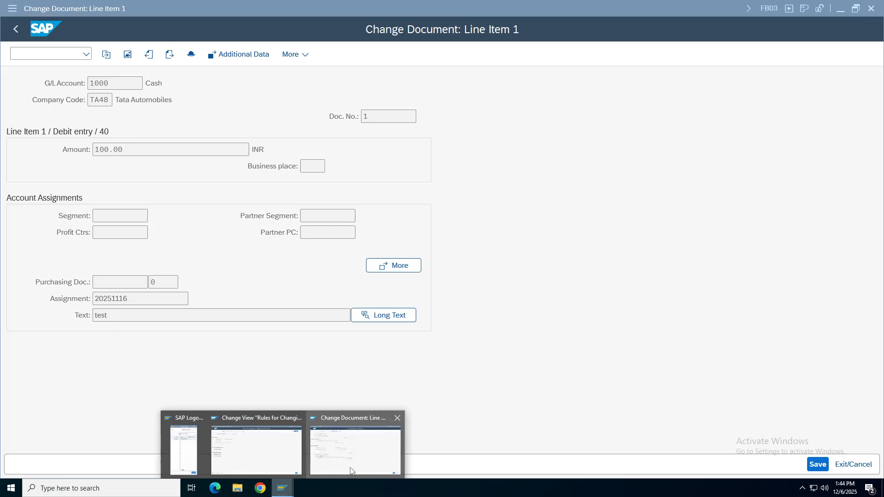
Re-tick Field Can Be Changed for BSEG-ZUONR, save, and return to line item 1's change screen.
left_click(260, 453)
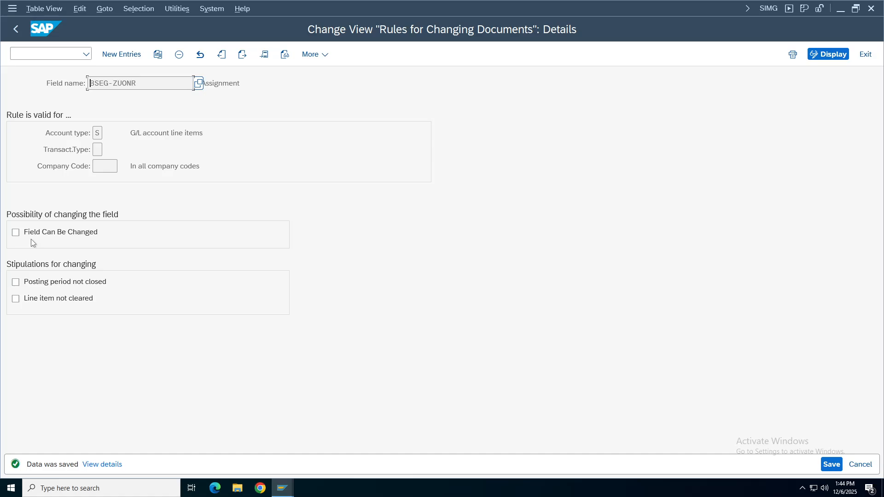
left_click(16, 232)
key("ctrl+a")
left_click(831, 464)
left_click(288, 493)
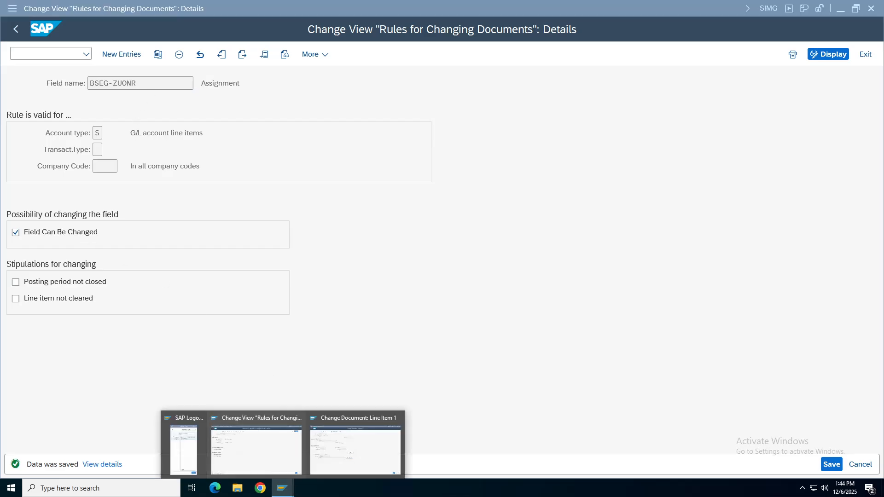
left_click(341, 454)
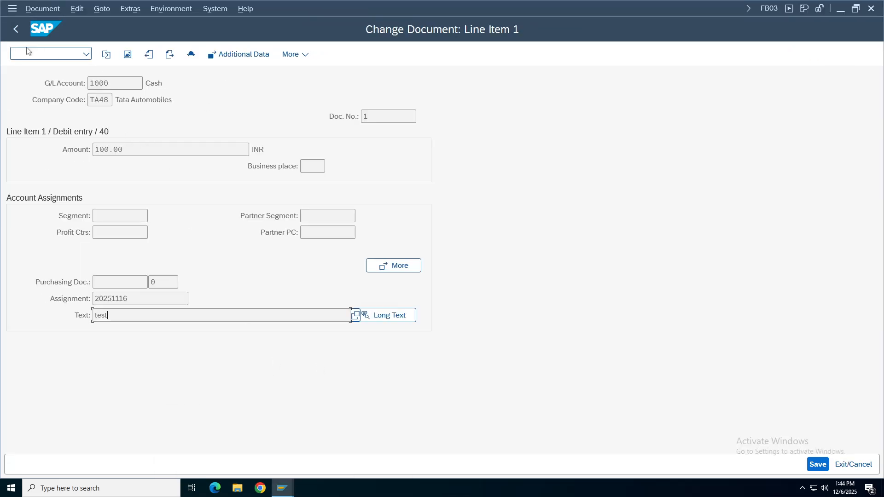
Revisit Cash line item 1, then open Bank line item 2 with editable Assignment 20251116.
left_click(15, 29)
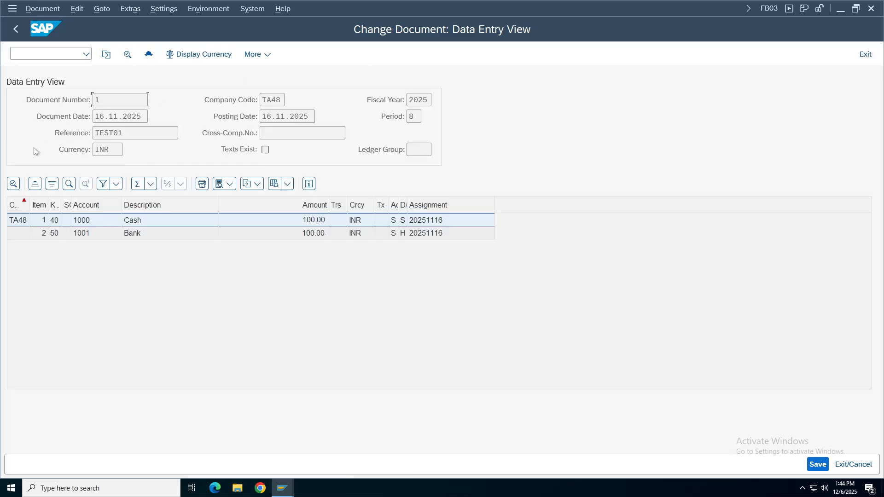
double_click(177, 223)
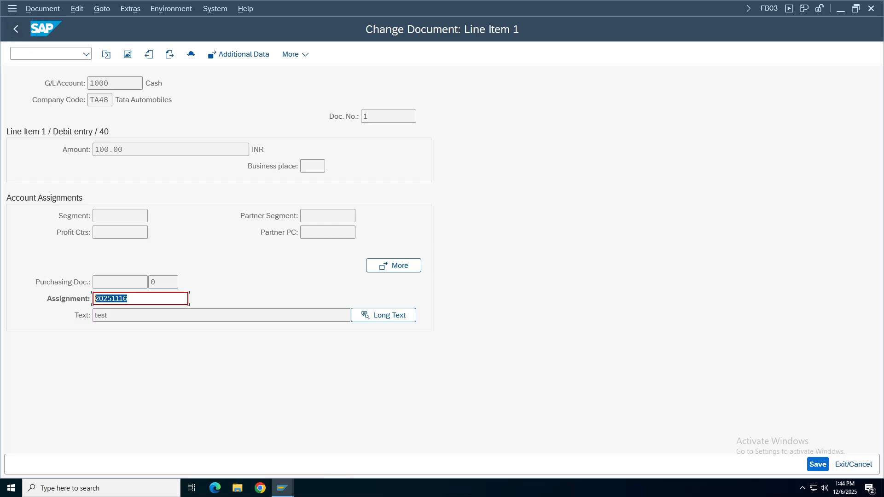
left_click(16, 29)
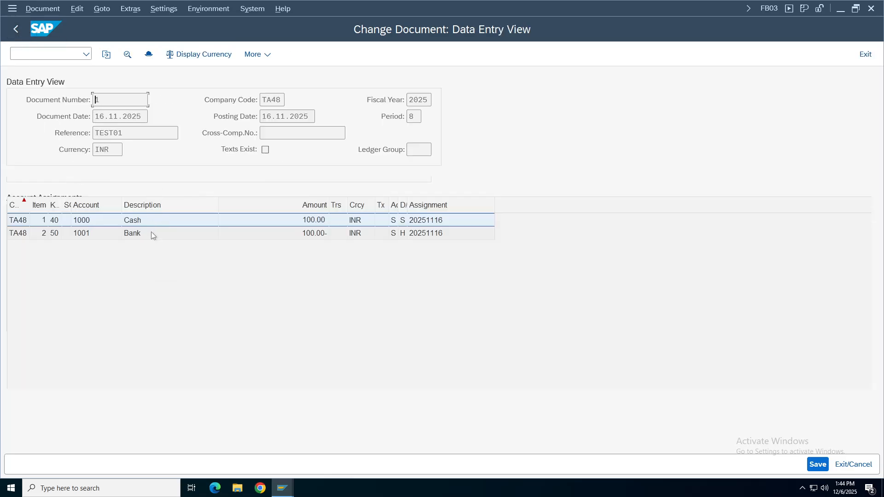
left_click(155, 236)
double_click(156, 237)
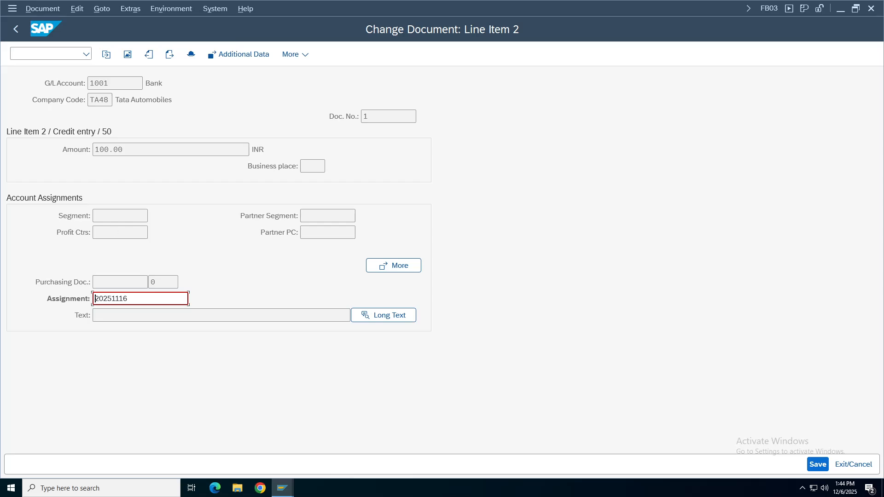
left_click(283, 488)
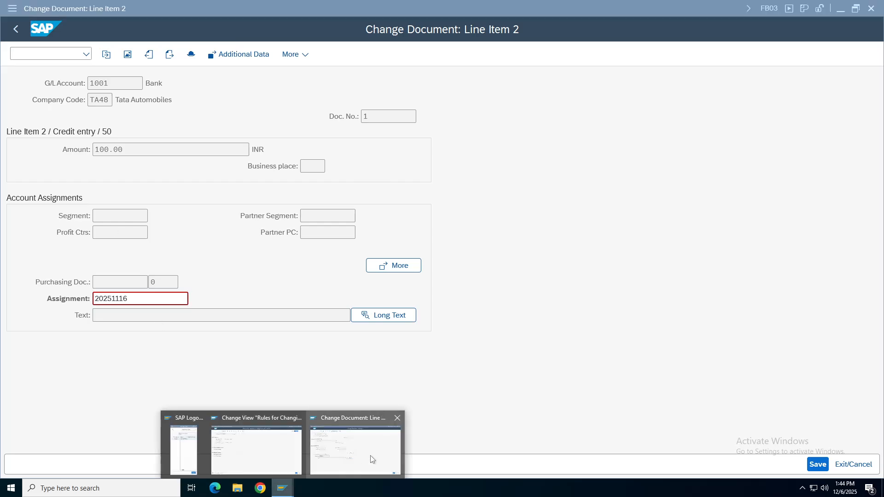
Go back to the IMG tree and list the Document Header change rules, including BKPF-XBLNR and BKPF-BKTXT.
left_click(256, 416)
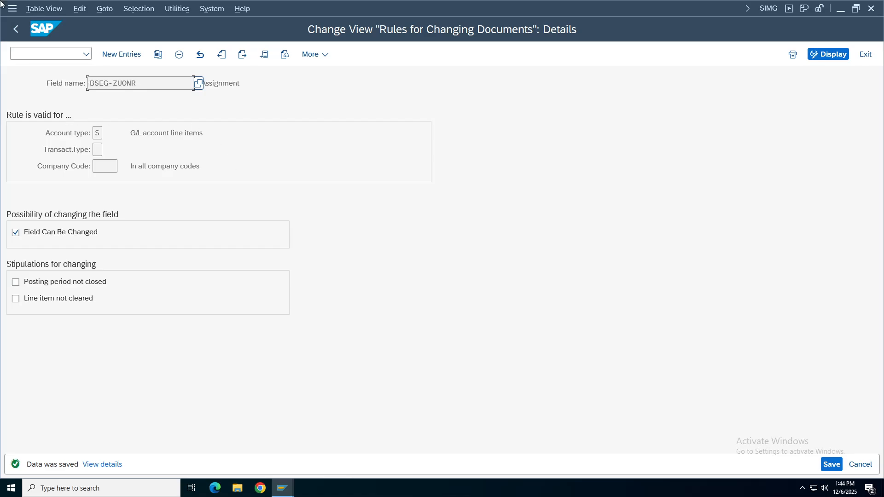
left_click(18, 28)
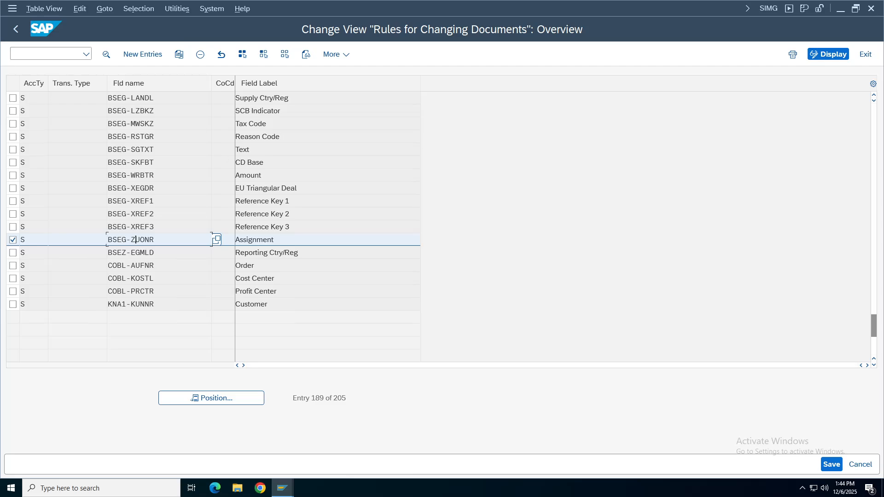
left_click(14, 31)
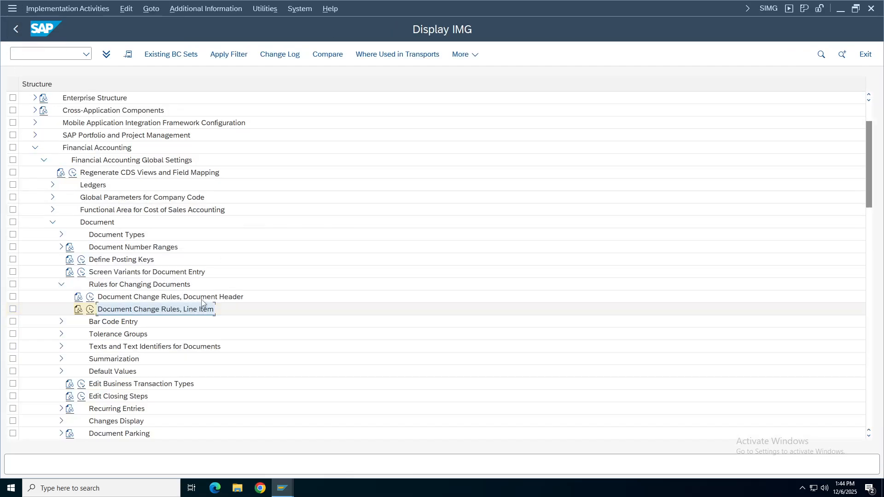
left_click(90, 309)
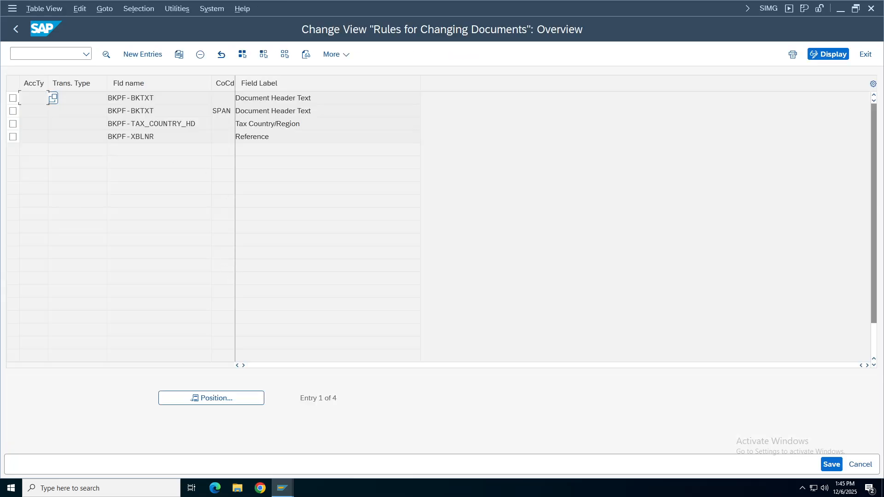
left_click(153, 137)
left_click(145, 98)
Open the BKPF-BKTXT rule details, then check document 1's header Reference field.
double_click(145, 102)
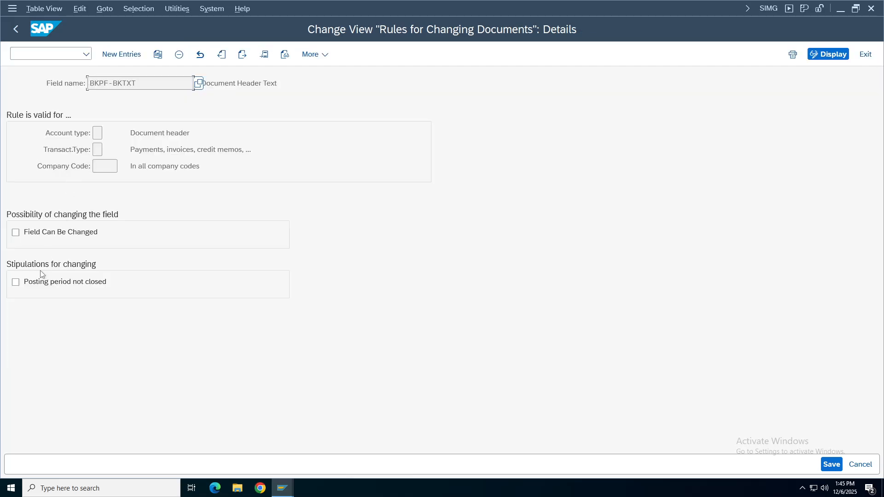
left_click(285, 488)
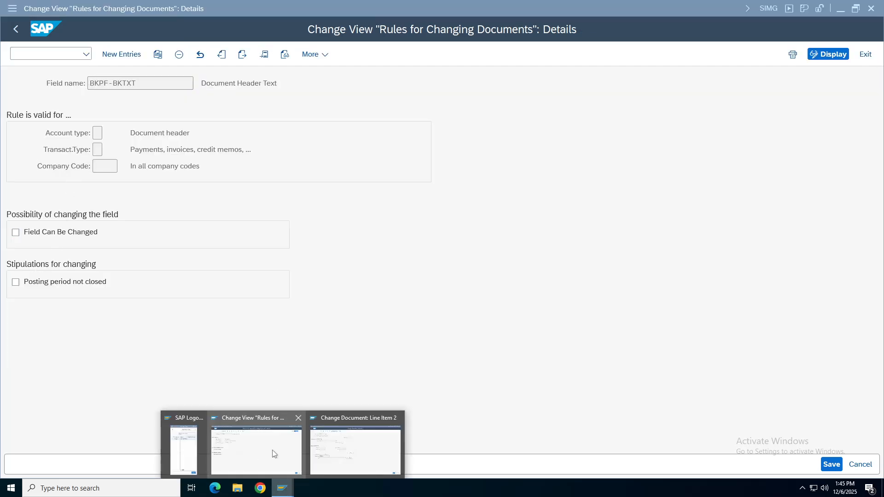
left_click(364, 452)
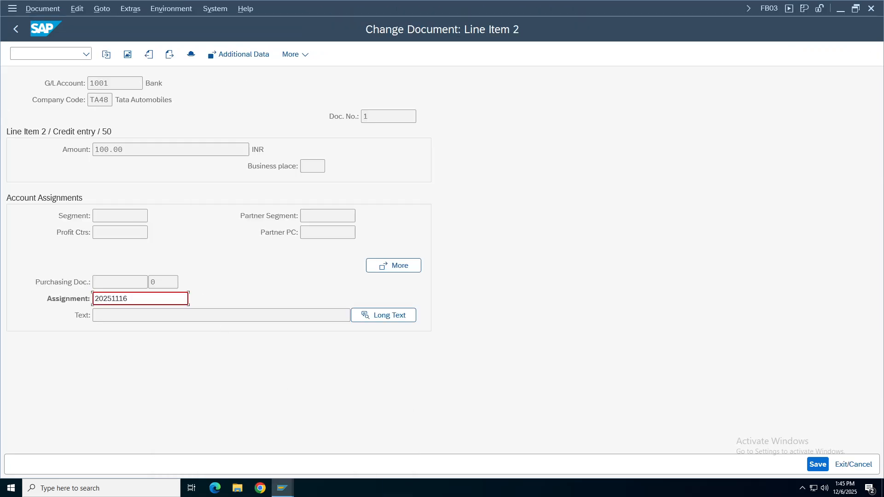
left_click(15, 29)
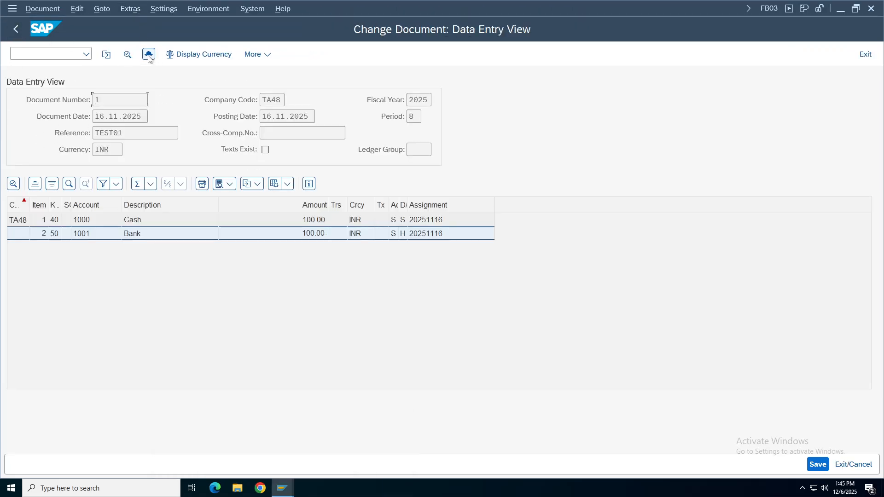
left_click(149, 54)
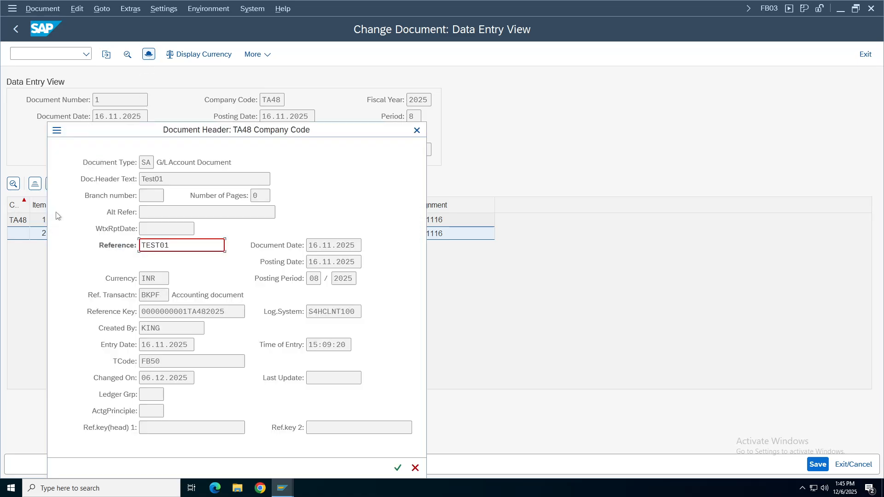
double_click(145, 245)
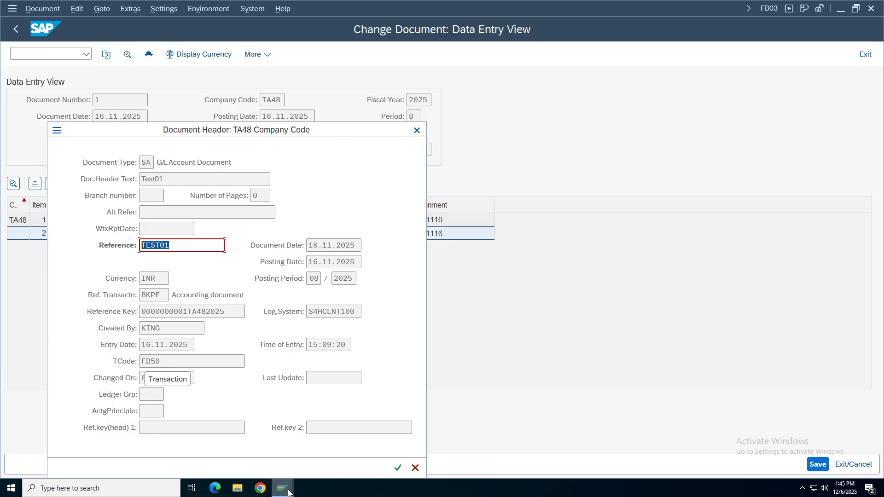
left_click(282, 488)
left_click(261, 449)
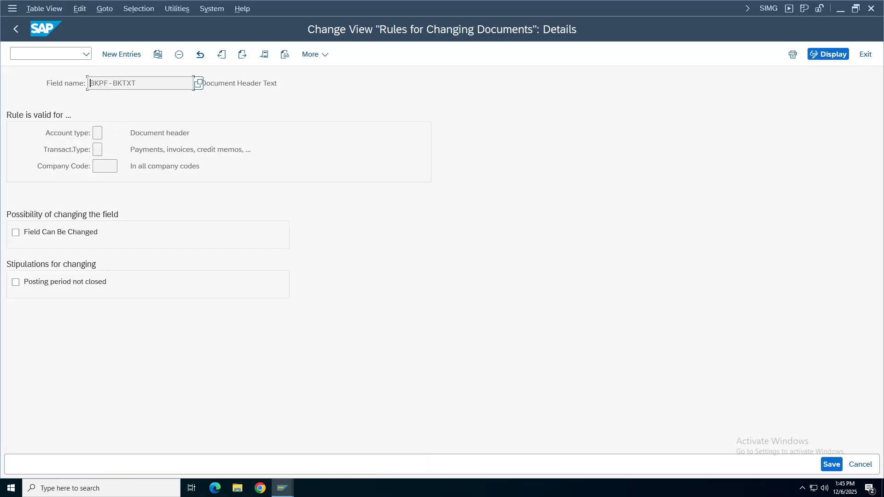
left_click(16, 29)
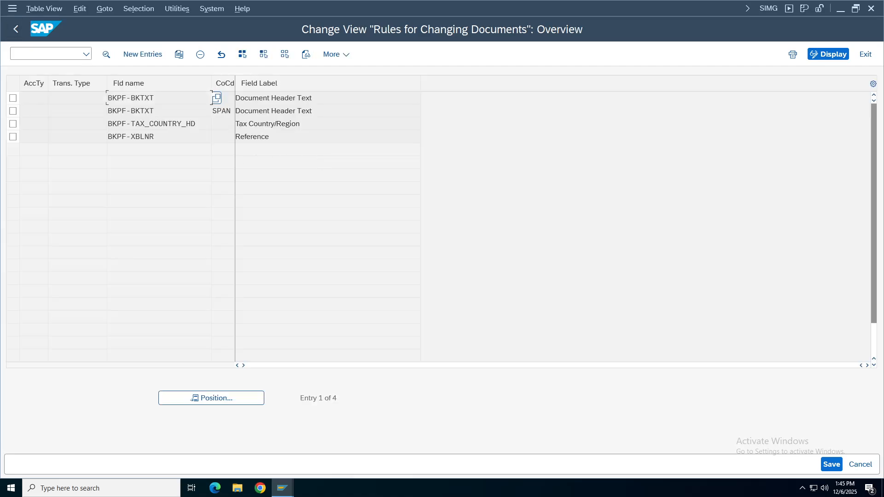
Select the Reference row's field label in the rules list and compare it with the document.
left_click_drag(269, 136, 241, 136)
mouse_move(283, 488)
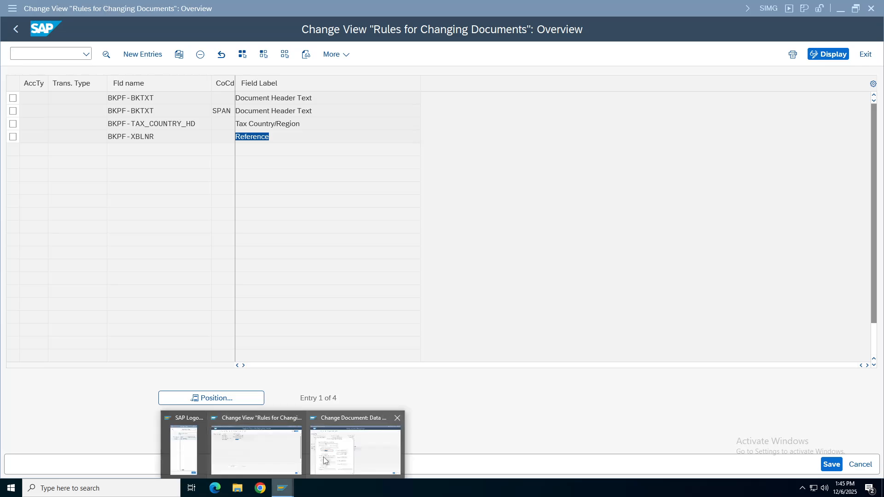
left_click(323, 456)
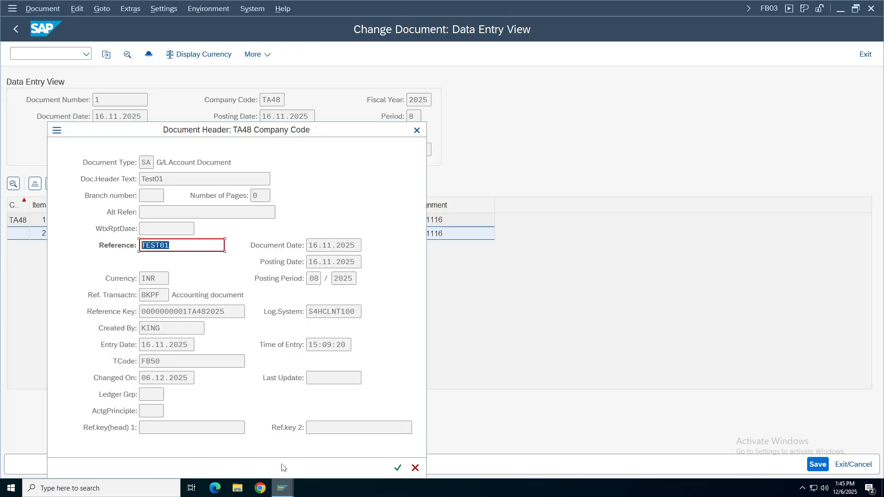
key("shift+Right")
left_click(282, 488)
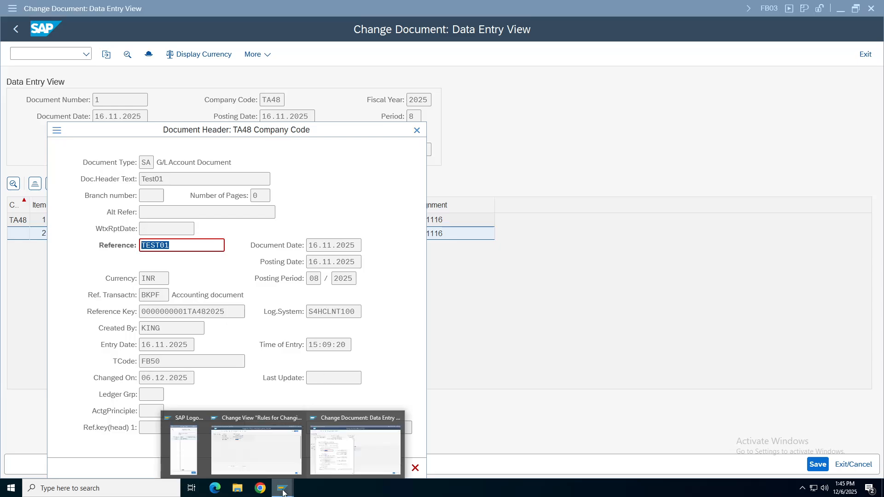
left_click(242, 453)
Untick Field Can Be Changed on the BKPF-XBLNR Reference rule and save it to the customizing request.
double_click(260, 139)
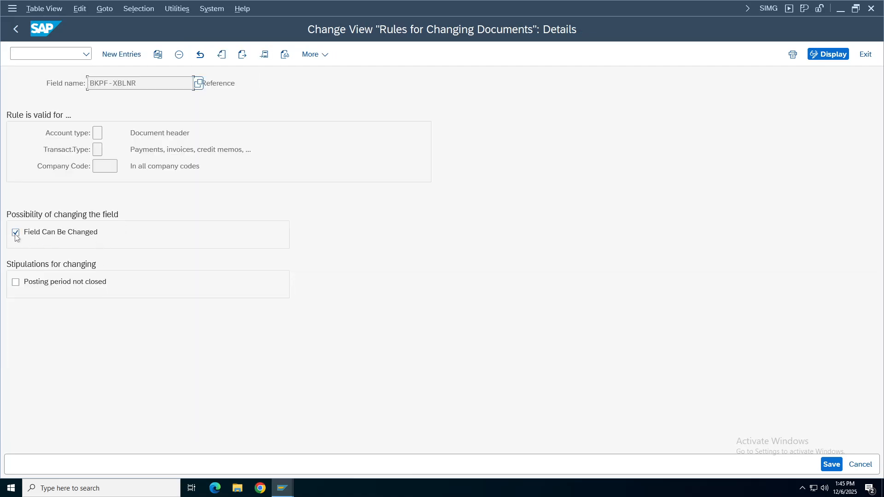
left_click(15, 232)
left_click(15, 233)
left_click(831, 464)
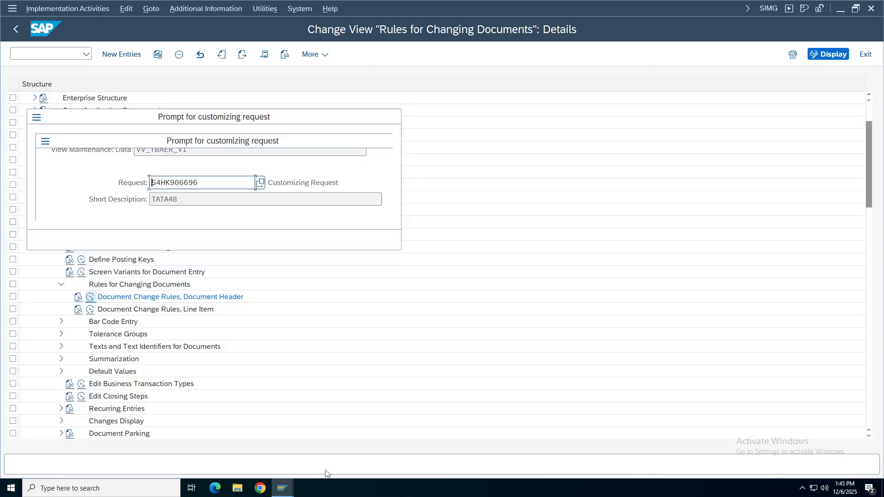
left_click(263, 240)
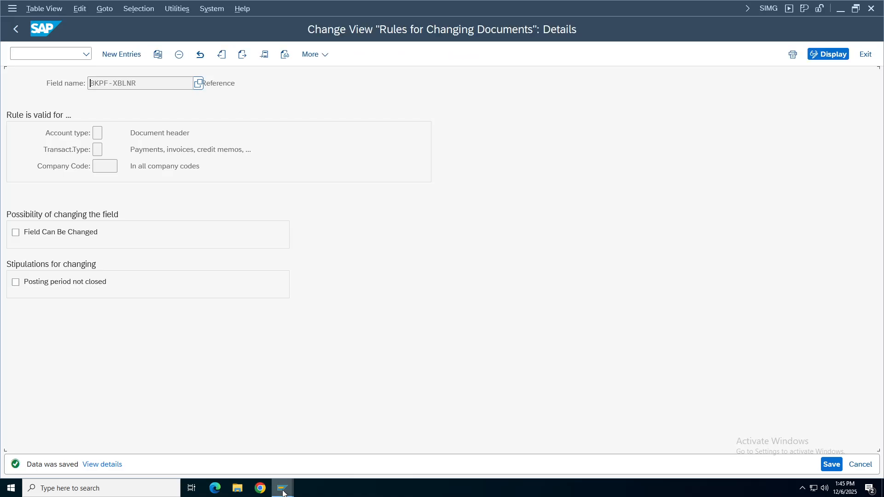
mouse_move(282, 488)
left_click(351, 453)
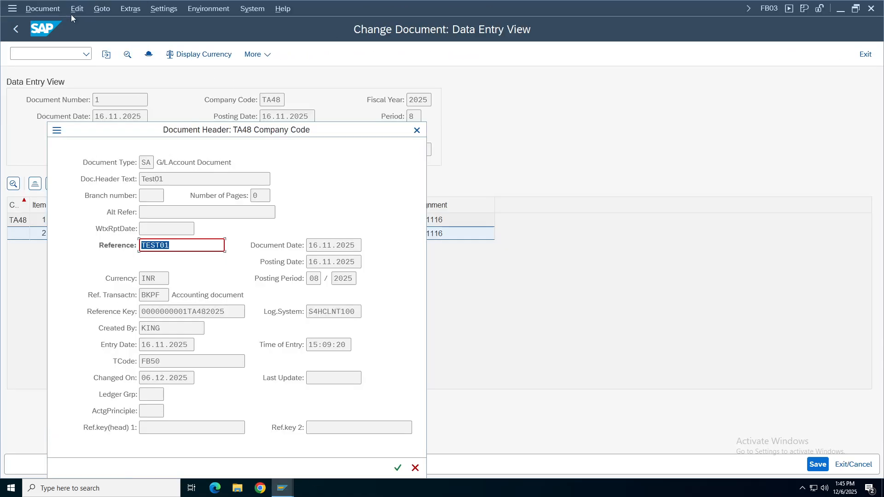
Reopen document 1's header and check that Reference TEST01 is no longer editable.
left_click(417, 130)
key("F3")
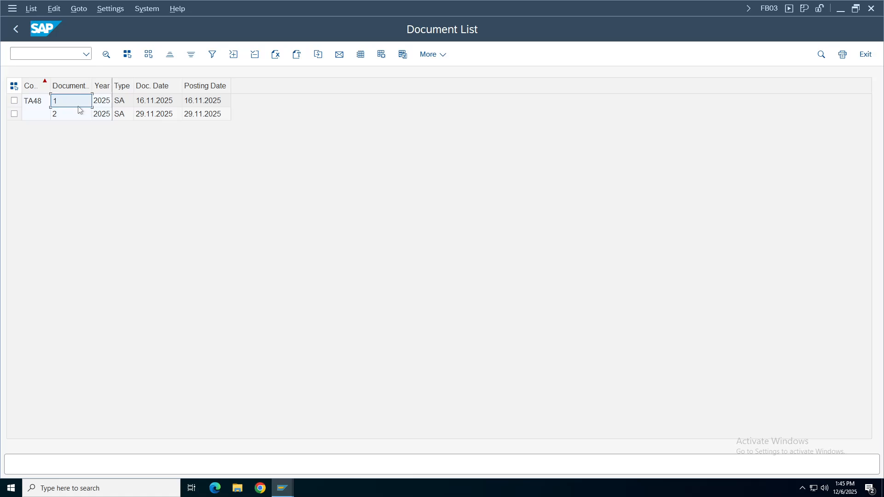
double_click(76, 103)
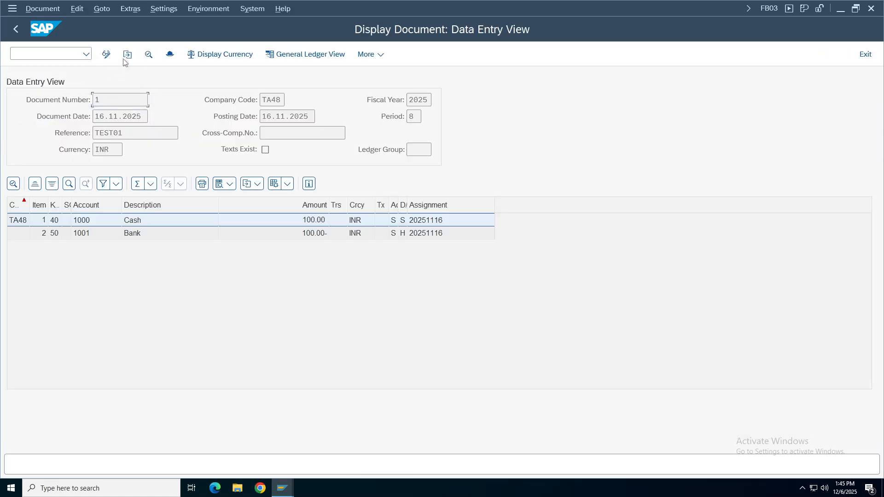
left_click(168, 54)
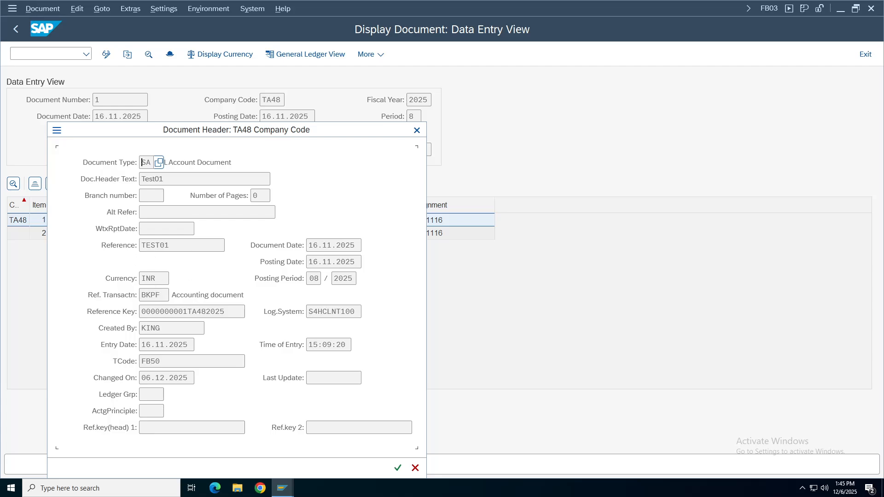
left_click(155, 244)
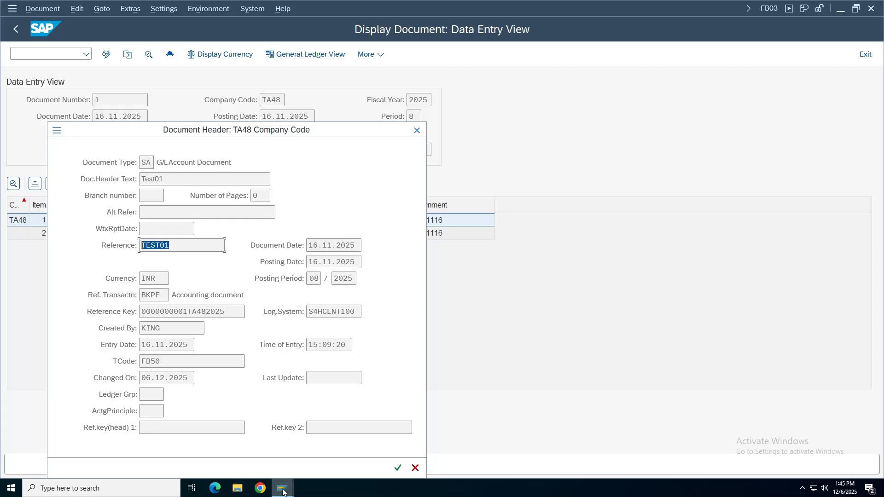
Tick Field Can Be Changed again on the BKPF-XBLNR rule and return to the document list.
left_click(283, 488)
left_click(244, 432)
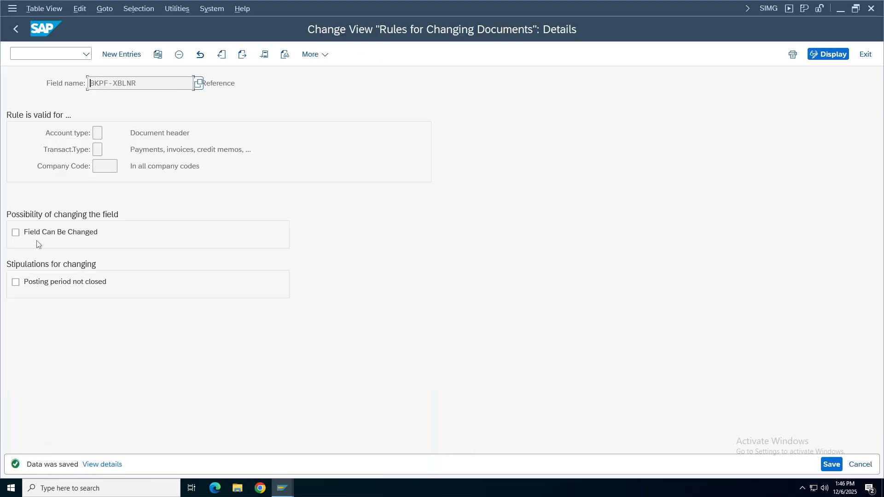
left_click(40, 235)
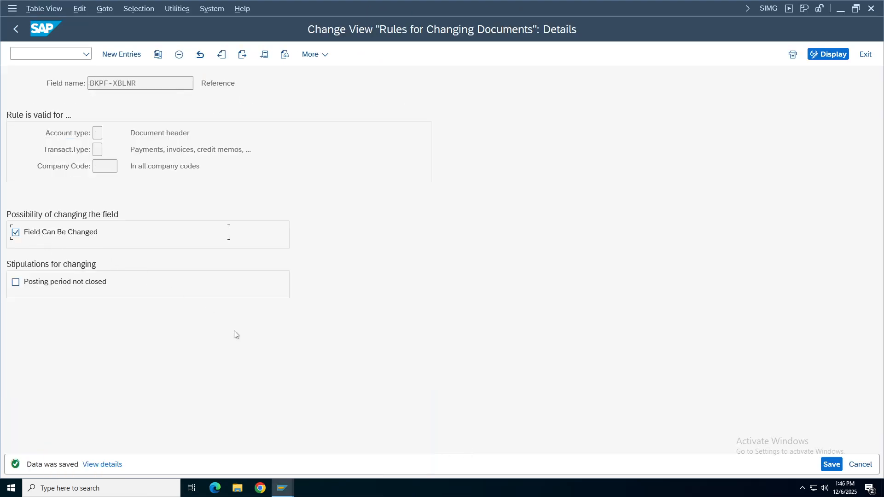
left_click(283, 489)
left_click(343, 444)
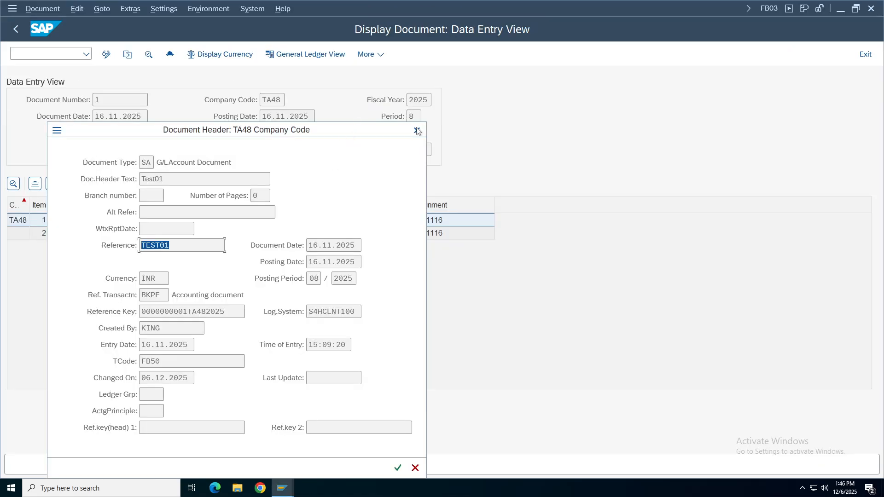
key("Return")
left_click(13, 30)
left_click(283, 488)
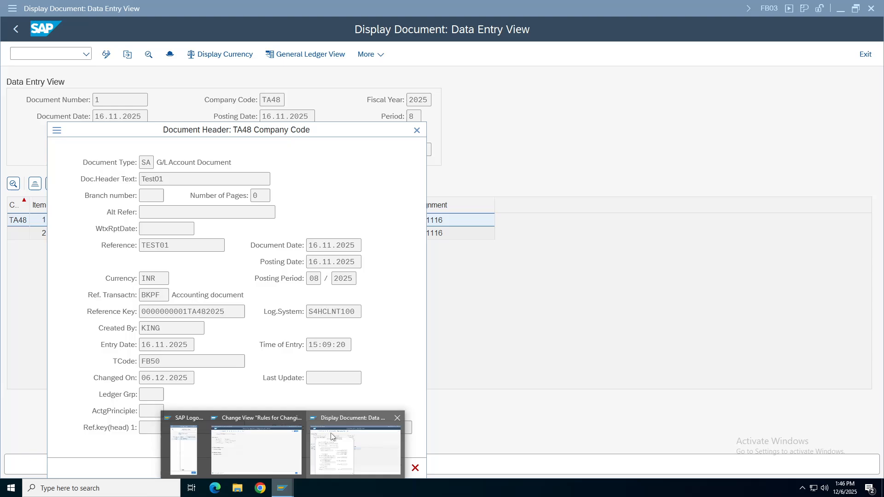
left_click(261, 453)
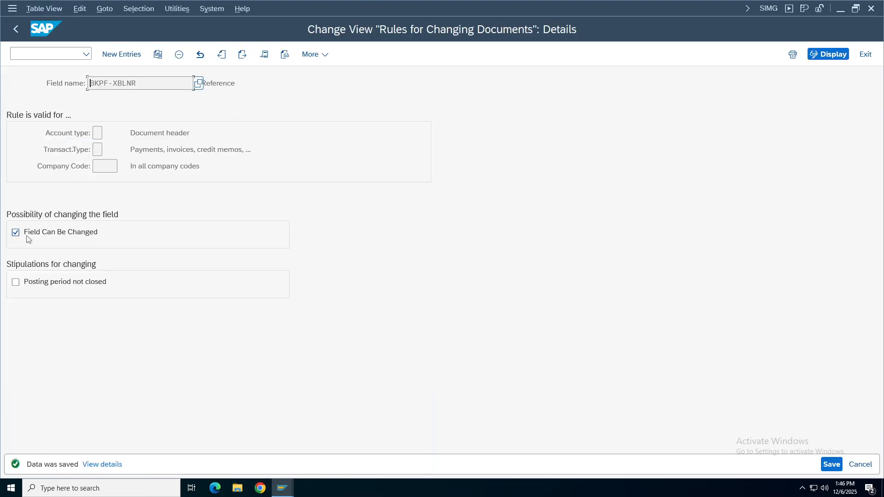
left_click(832, 464)
left_click(282, 488)
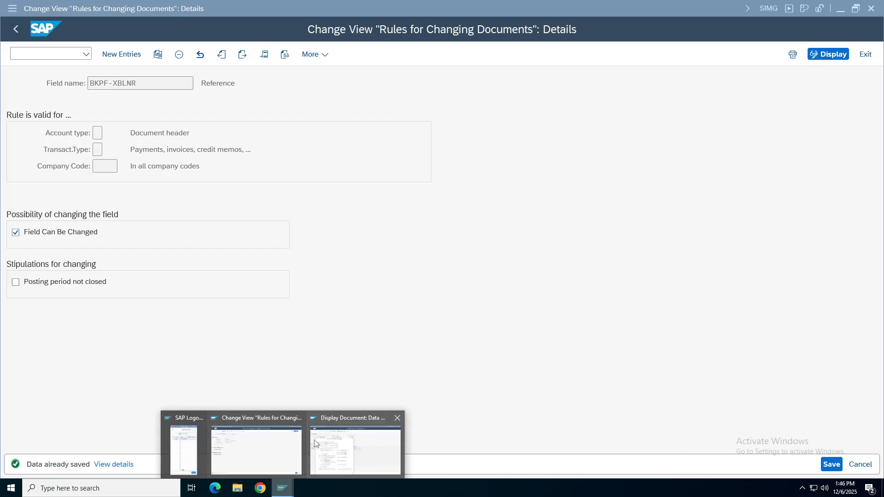
left_click(316, 442)
left_click(417, 132)
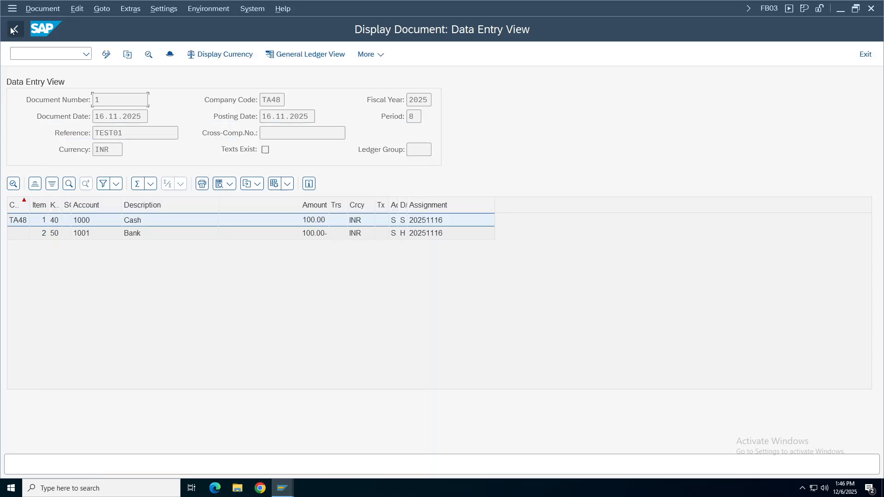
left_click(15, 30)
left_click(14, 30)
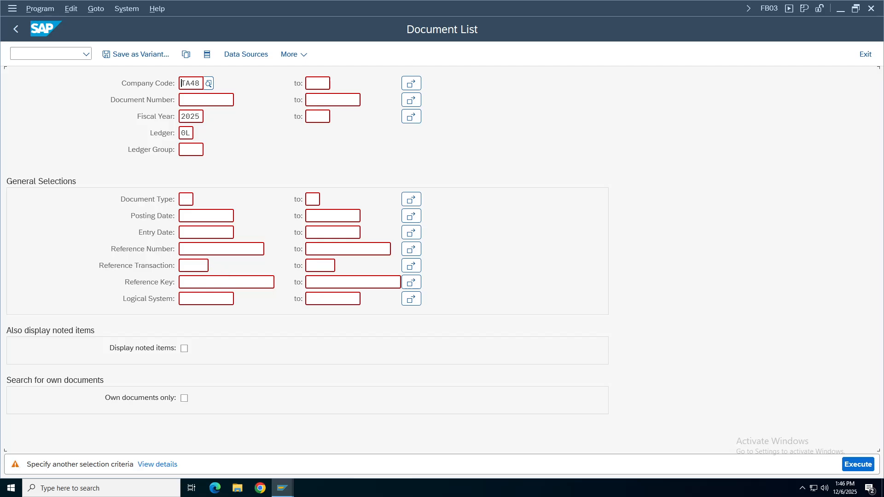
key("F8")
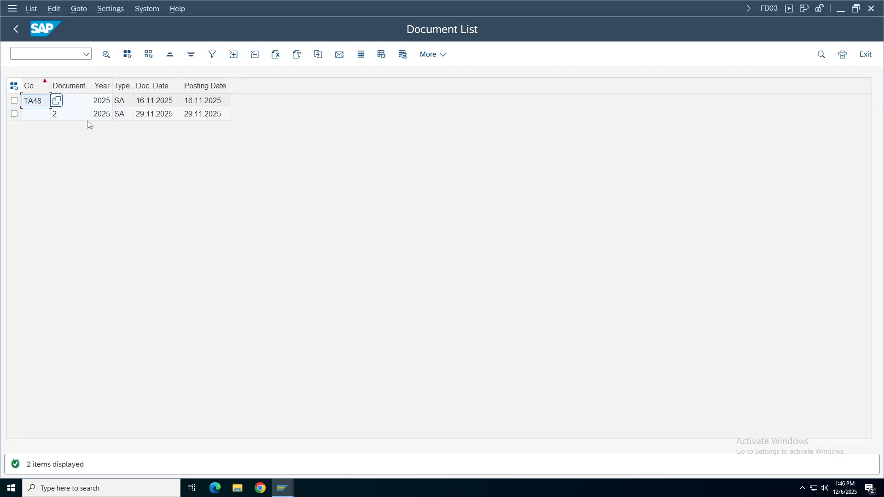
left_click(76, 102)
double_click(160, 104)
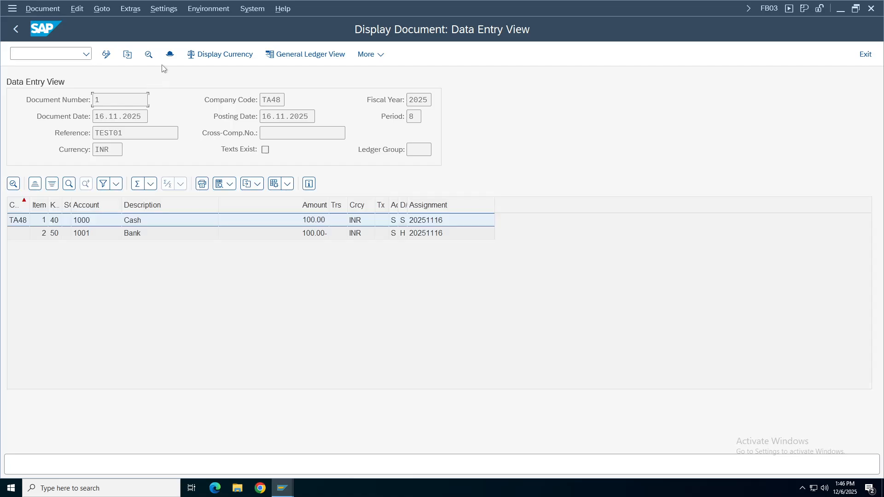
left_click(168, 55)
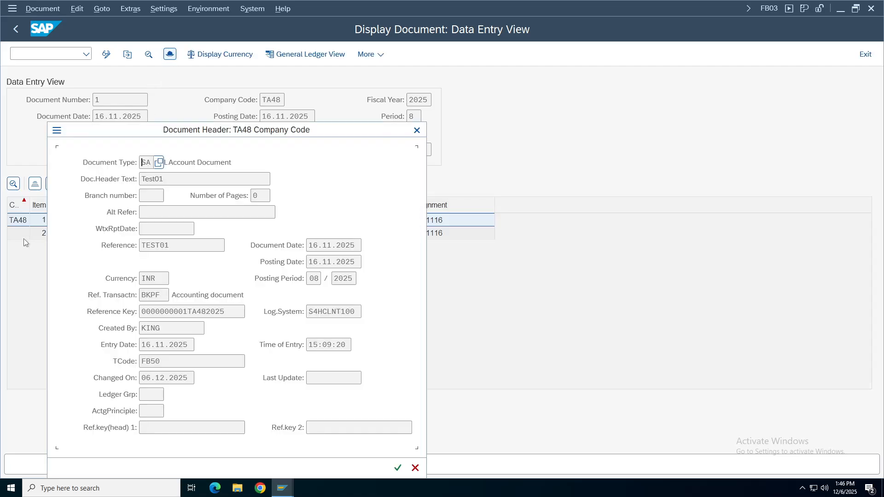
left_click(169, 245)
mouse_move(283, 487)
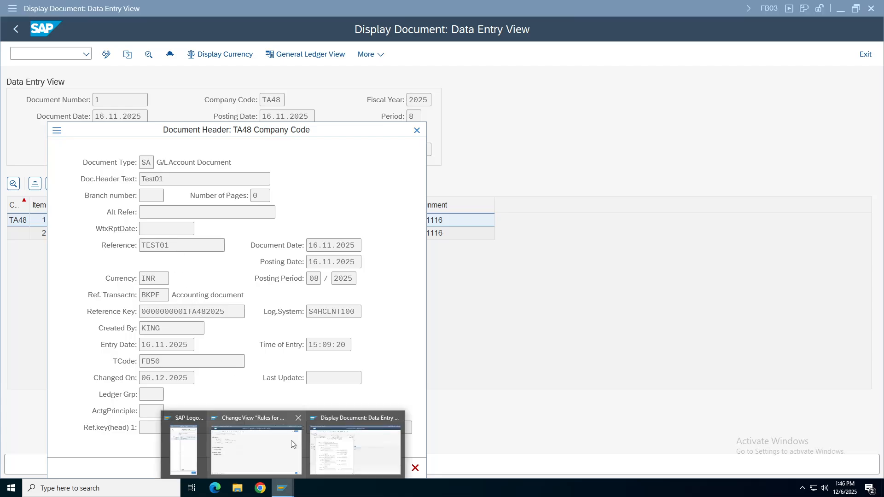
left_click(278, 448)
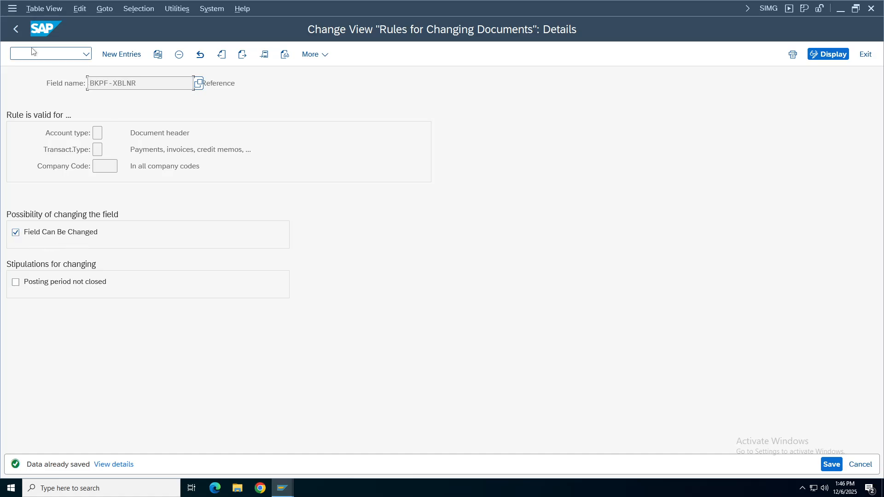
Review the BKPF-XBLNR Reference rule details from the change rules overview.
left_click(16, 28)
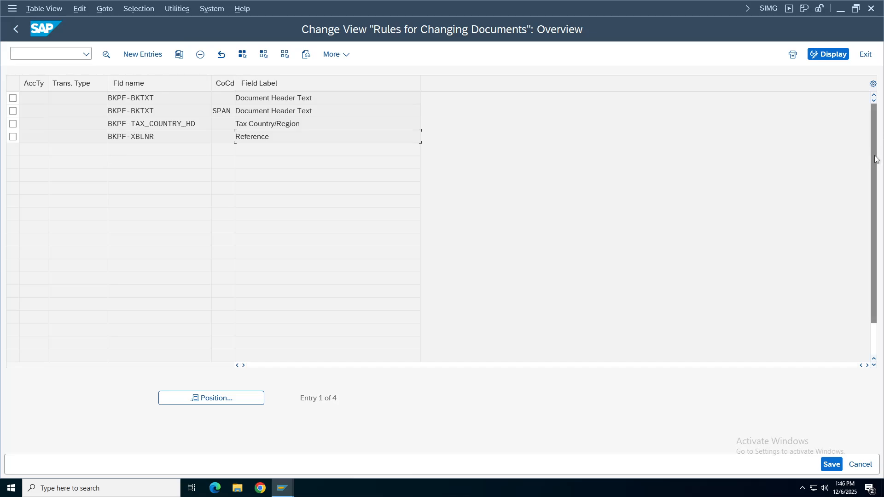
double_click(129, 137)
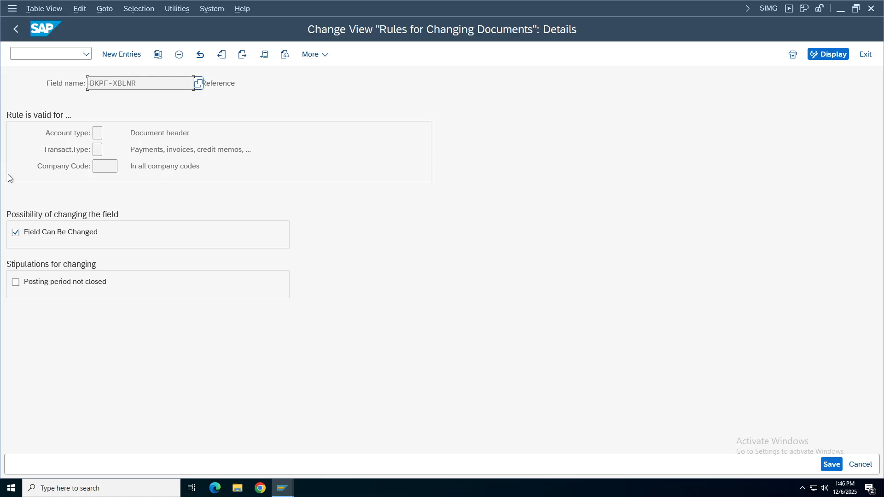
left_click(15, 29)
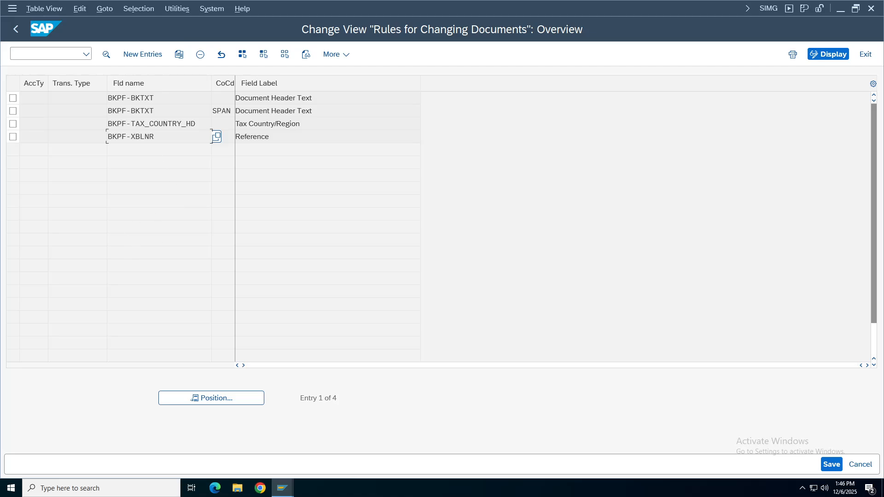
double_click(142, 138)
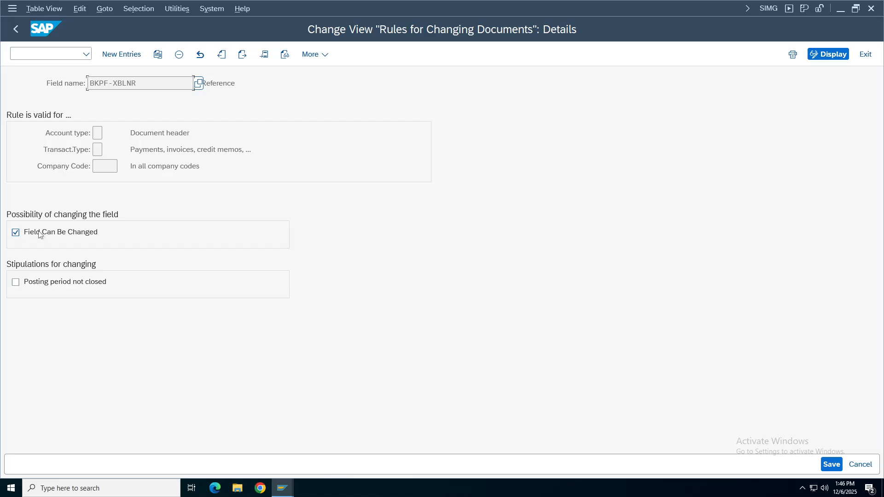
left_click(16, 28)
double_click(215, 137)
key("F3")
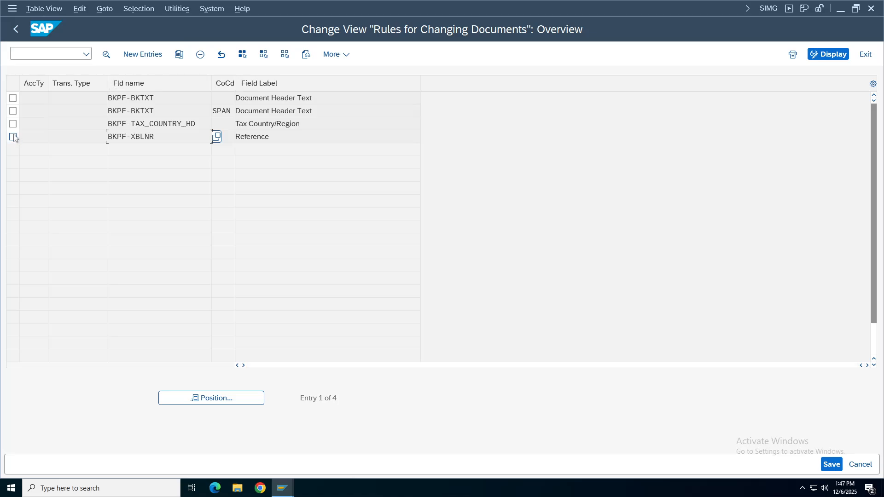
Copy the BKPF-XBLNR rule as a new entry for company code TA48 and save it.
left_click(13, 137)
left_click(180, 54)
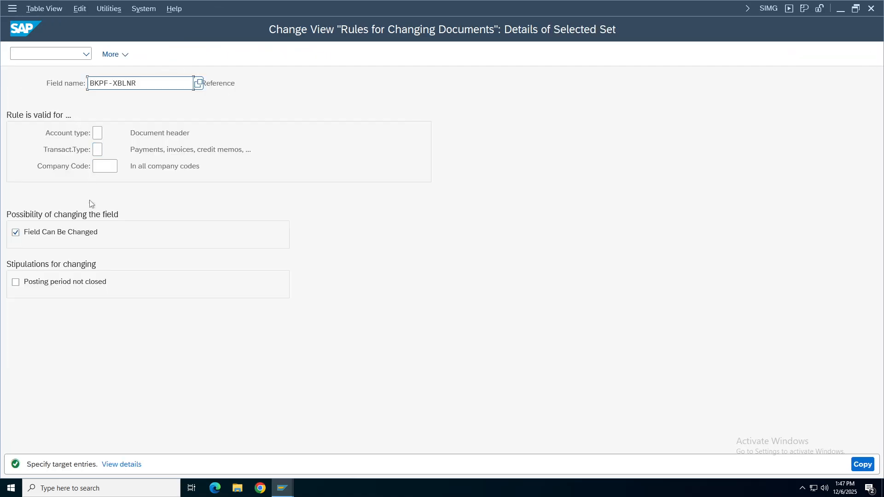
left_click(104, 166)
type("ta48")
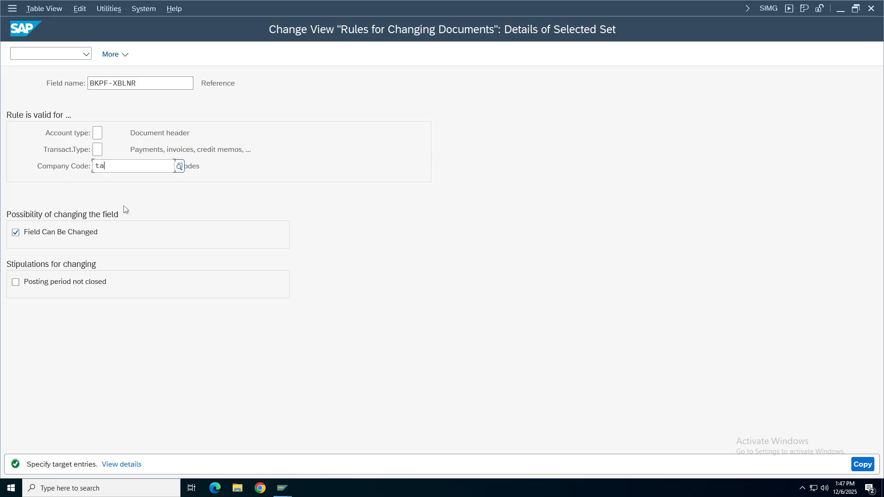
key("Return")
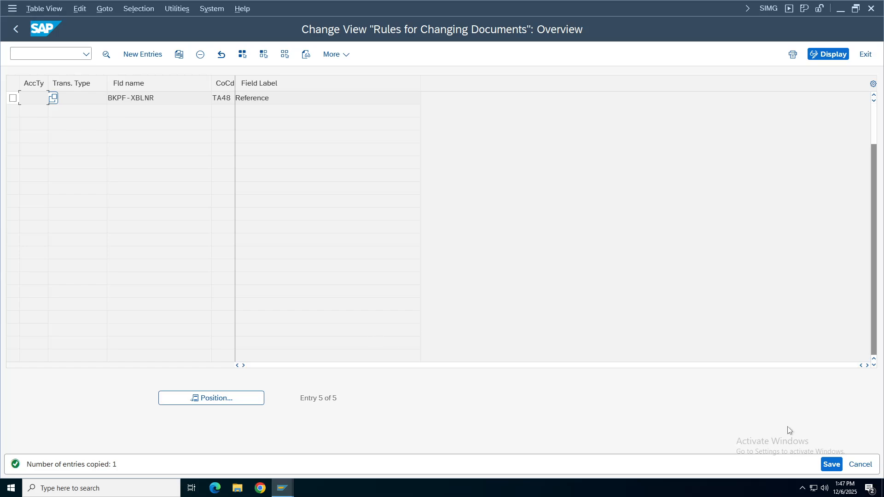
left_click(834, 466)
Reopen the Document Header change rules and inspect the new TA48 row.
left_click(18, 29)
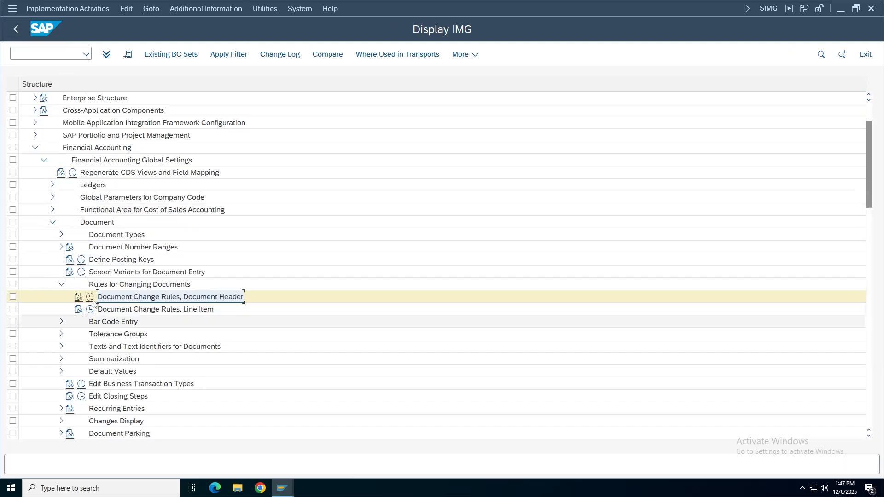
left_click(90, 297)
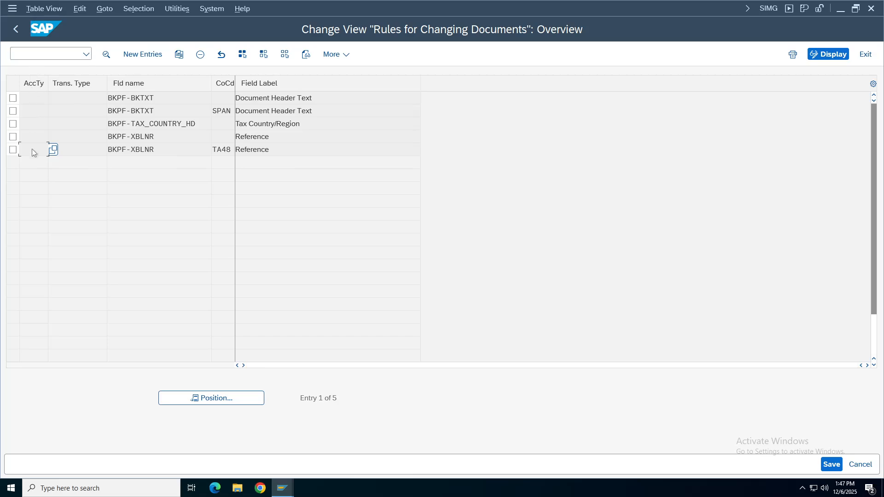
left_click(138, 150)
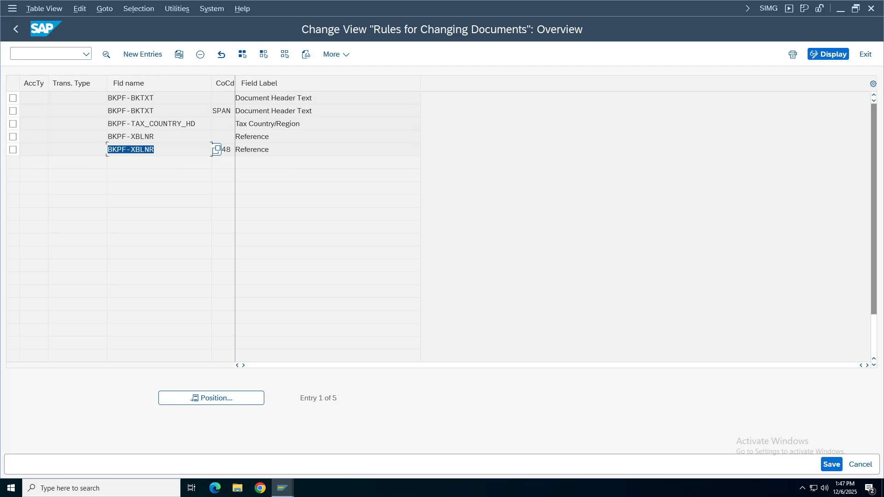
key("Tab")
left_click(240, 149)
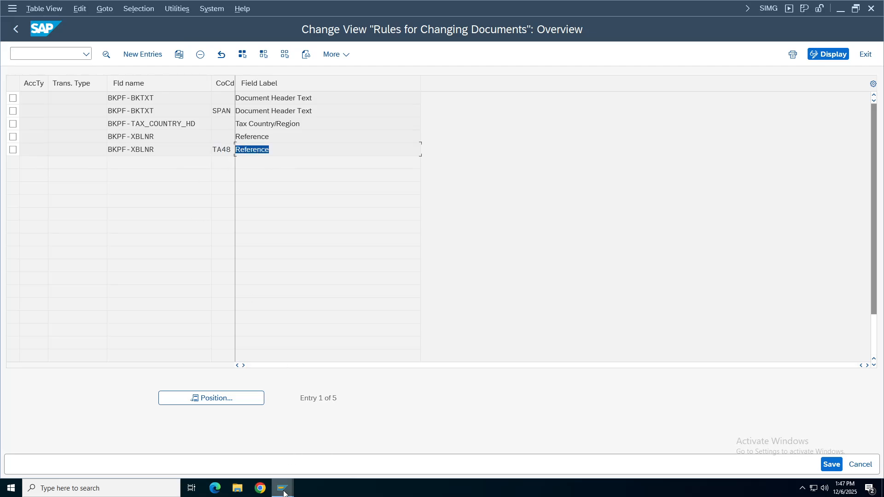
Close document 1's header and rerun the document list for TA48.
mouse_move(284, 481)
left_click(317, 433)
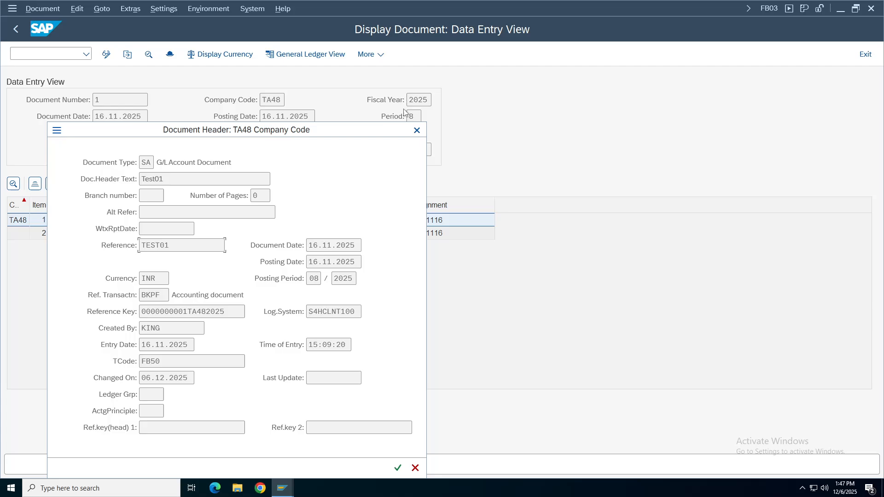
left_click(419, 130)
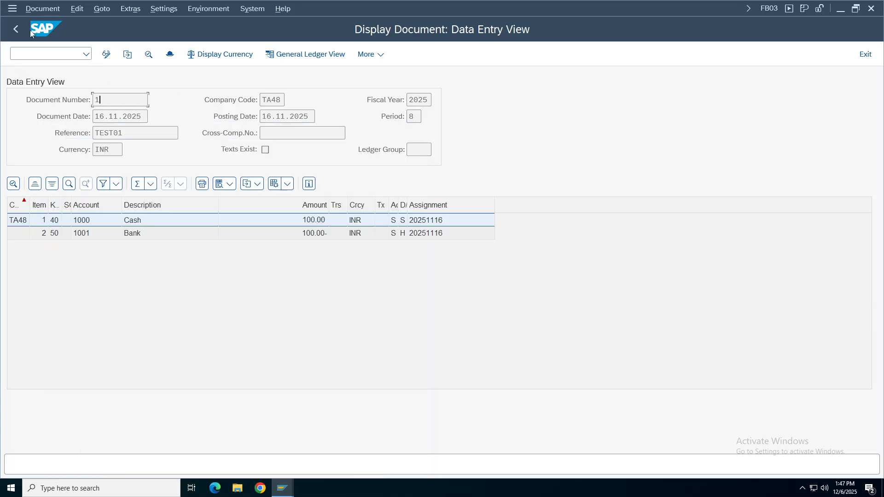
left_click(13, 31)
left_click(11, 33)
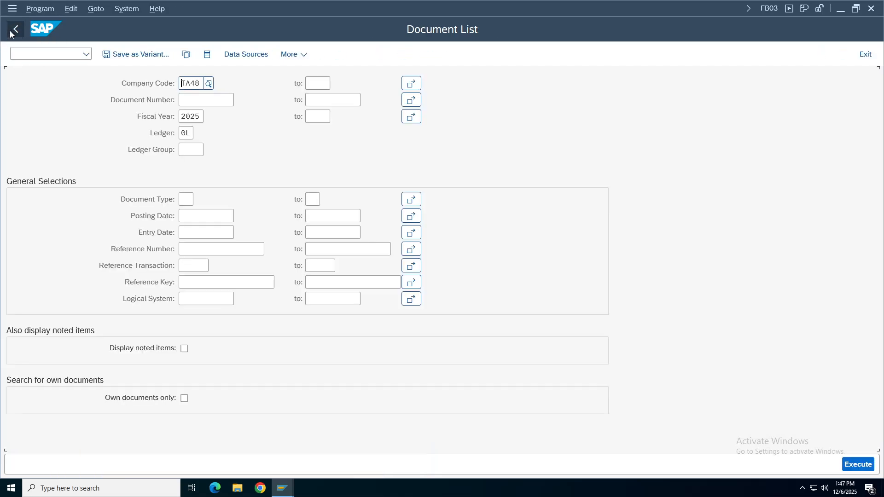
left_click(858, 465)
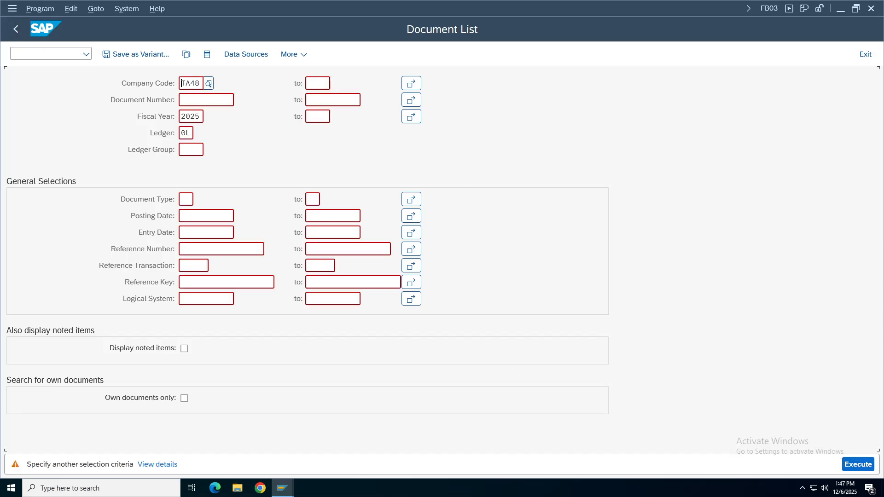
key("Return")
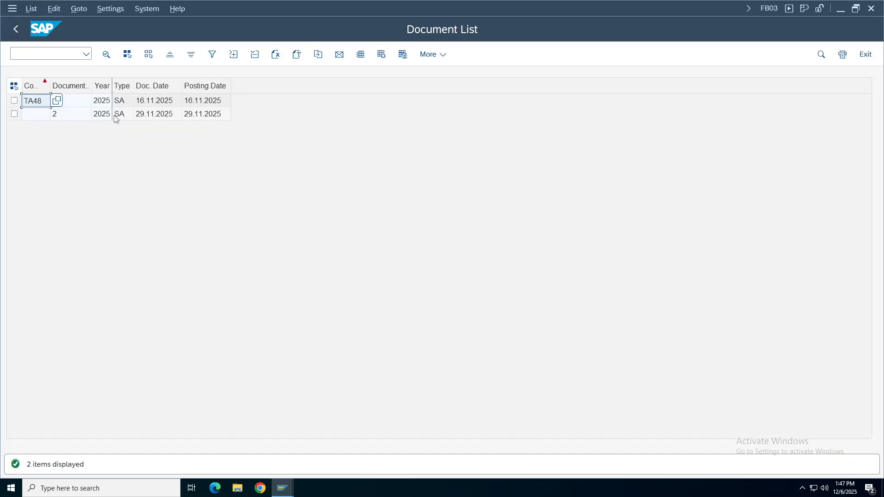
Open document 1's header in display mode, then again in change mode.
double_click(79, 102)
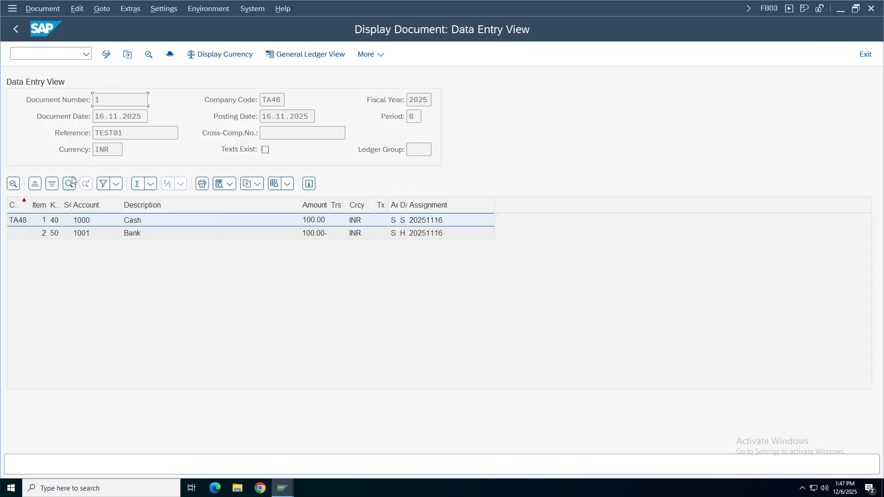
left_click(170, 54)
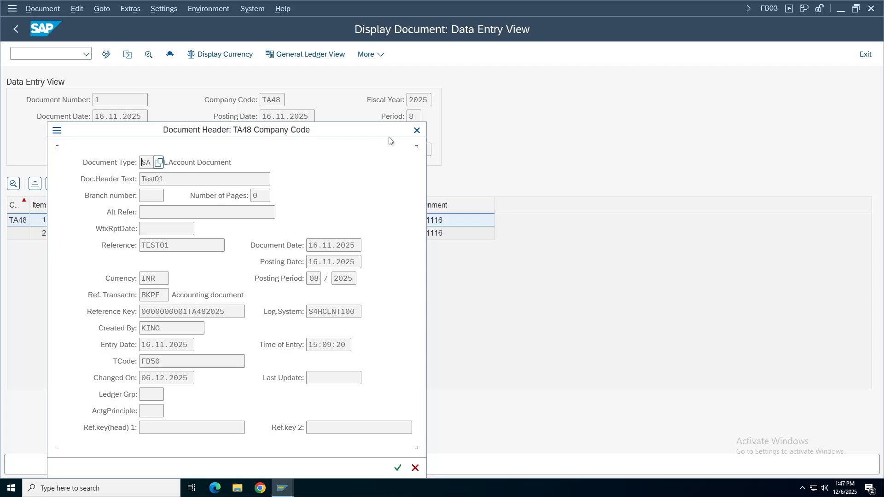
left_click(417, 132)
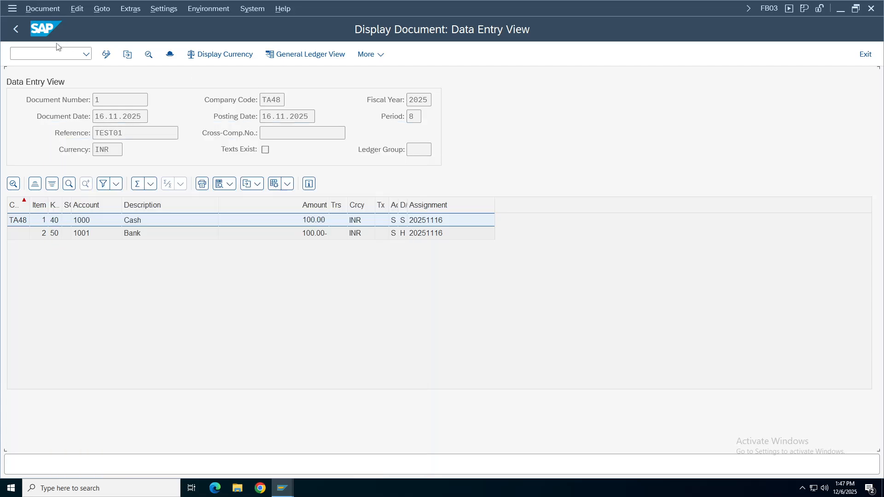
left_click(107, 55)
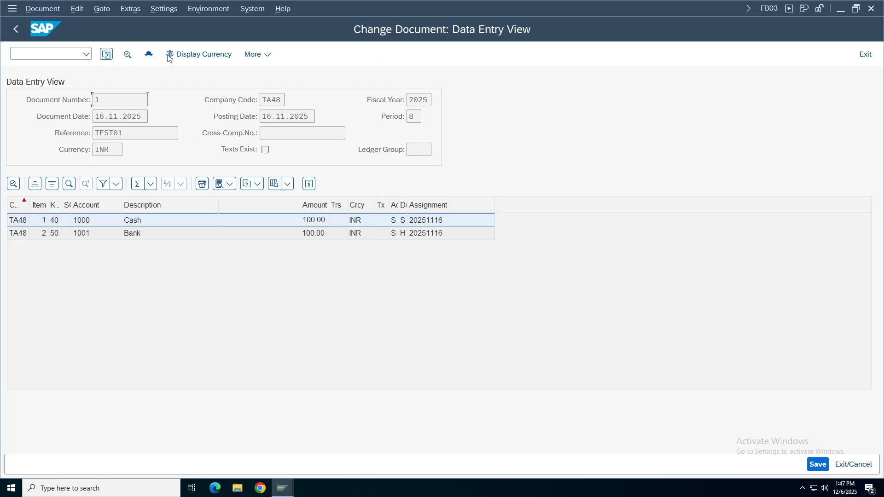
left_click(148, 55)
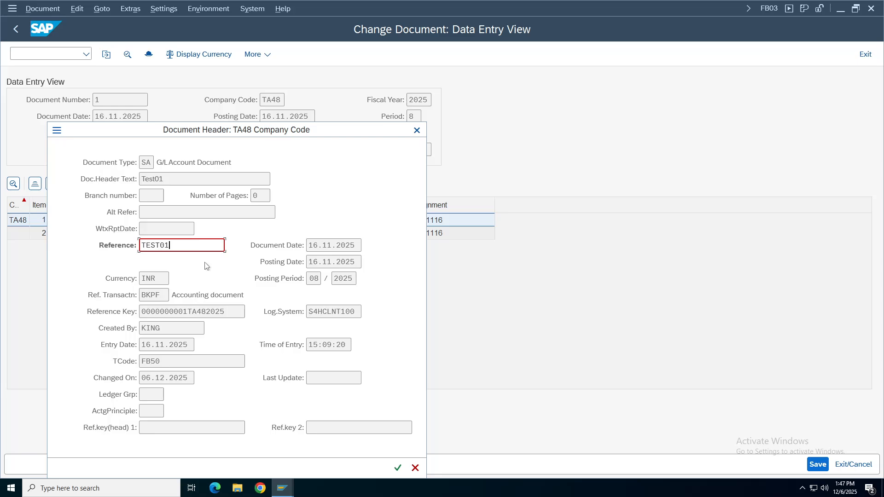
left_click(417, 130)
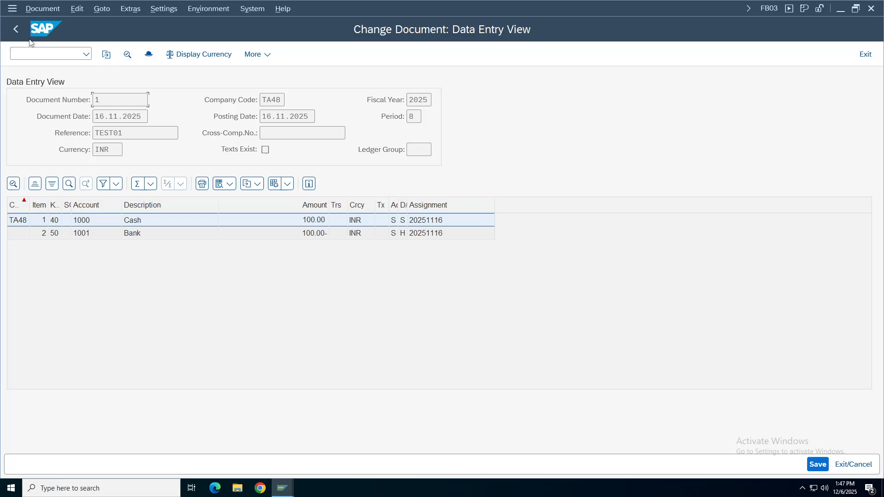
left_click(16, 29)
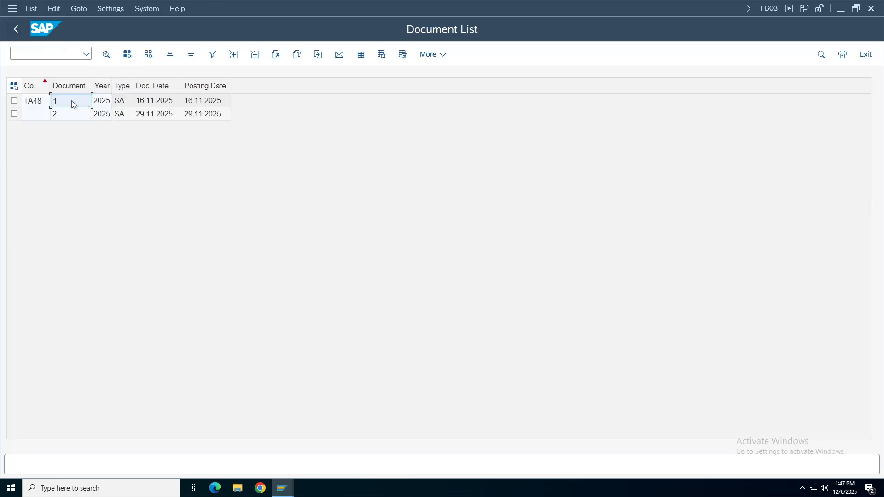
Reopen document 1's header in change mode and select Reference TEST01 to confirm it is editable.
left_click(106, 55)
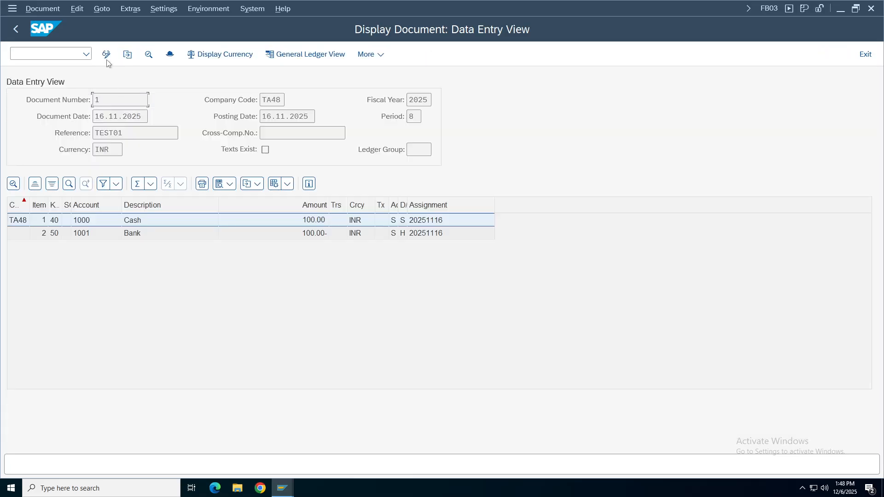
left_click(170, 55)
key("Tab")
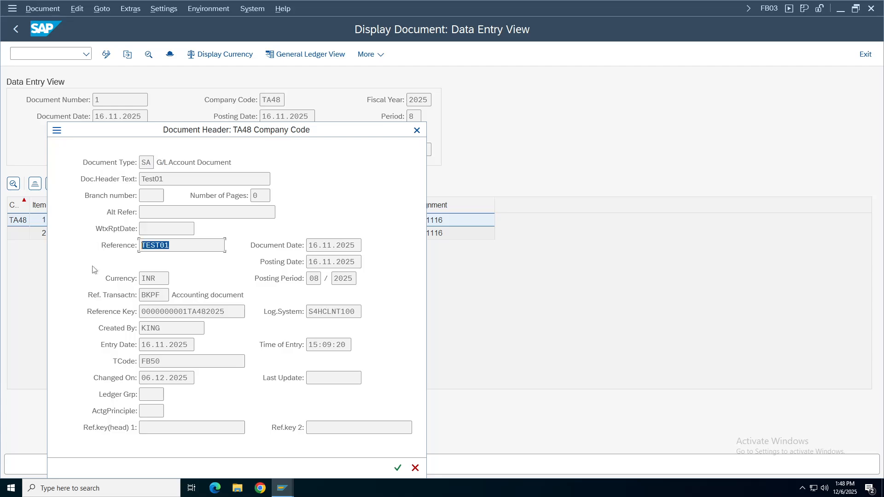
left_click(416, 130)
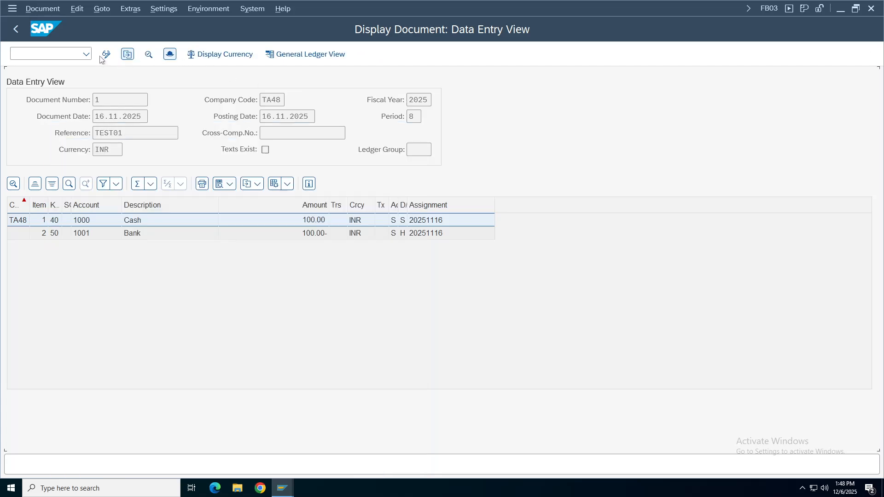
left_click(106, 54)
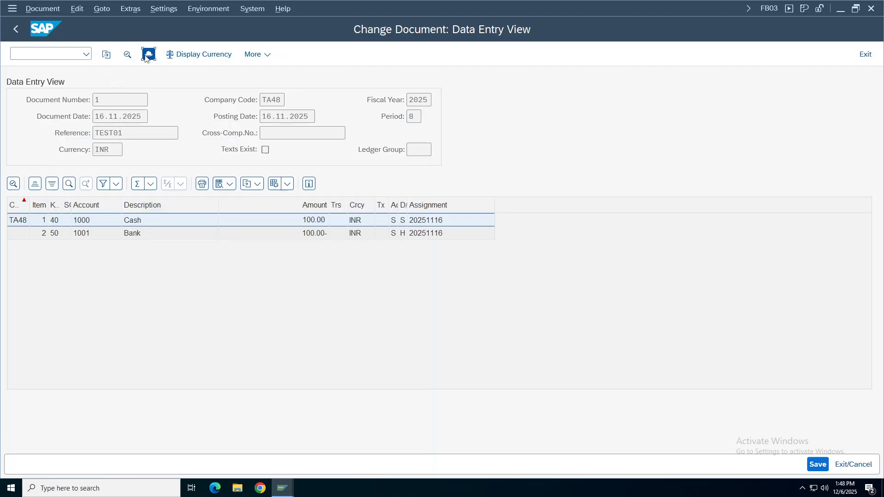
left_click(148, 54)
double_click(141, 244)
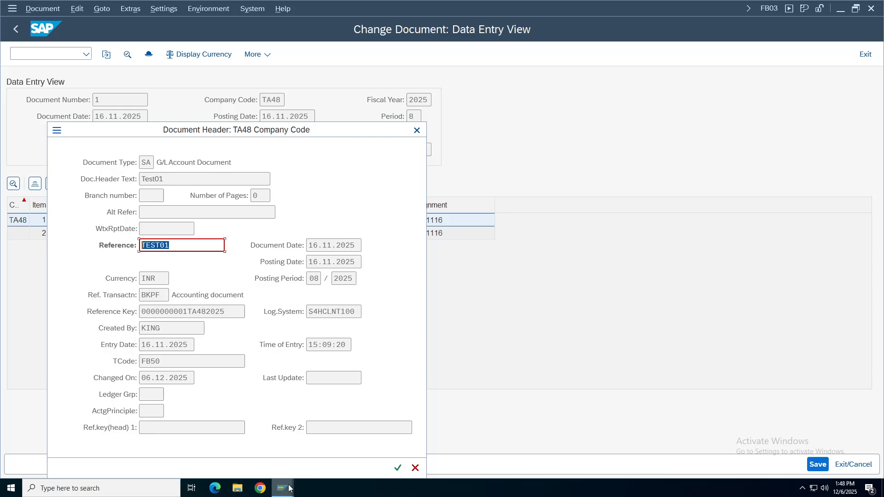
left_click(282, 488)
Widen the CoCd column and identify the TA48 row beside the original BKPF-XBLNR rule.
left_click(257, 449)
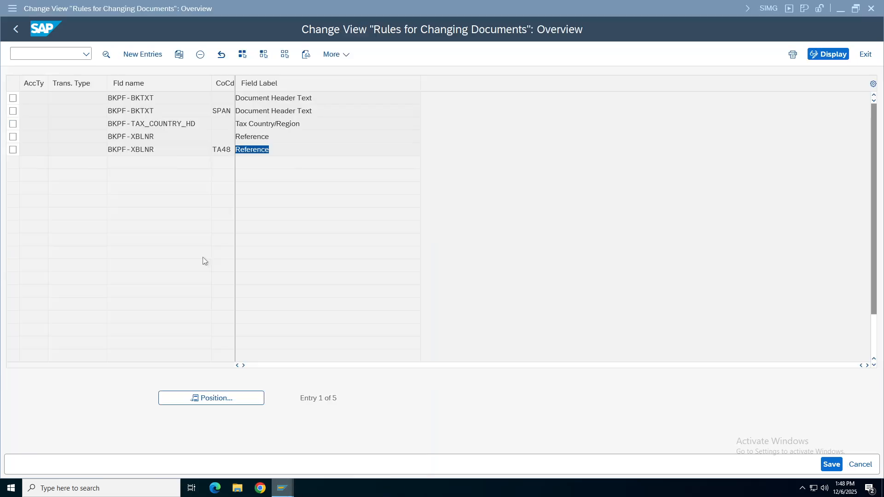
left_click(236, 149)
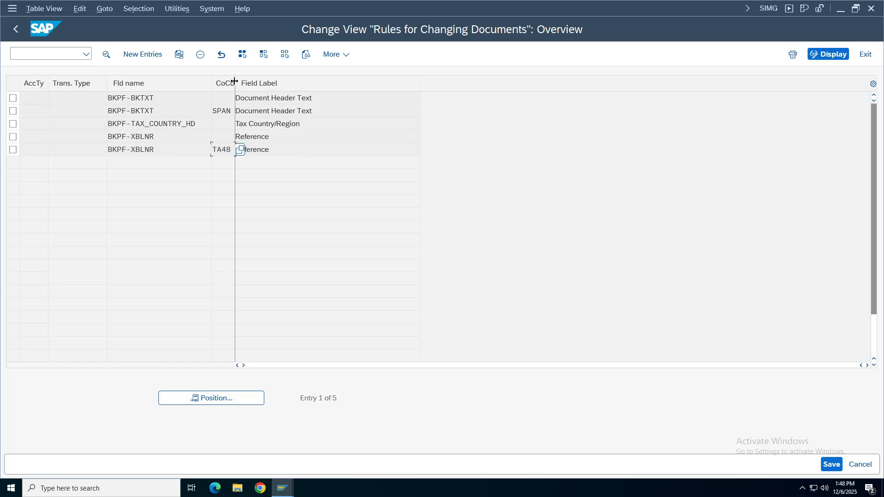
left_click_drag(234, 81, 270, 82)
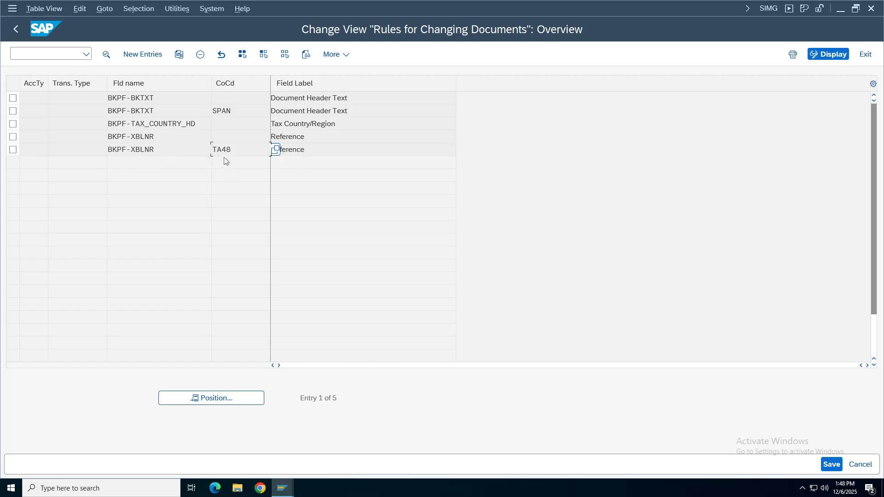
key("shift+Left")
key("shift+Left")
key("shift+Left")
key("shift+Left")
left_click(131, 137)
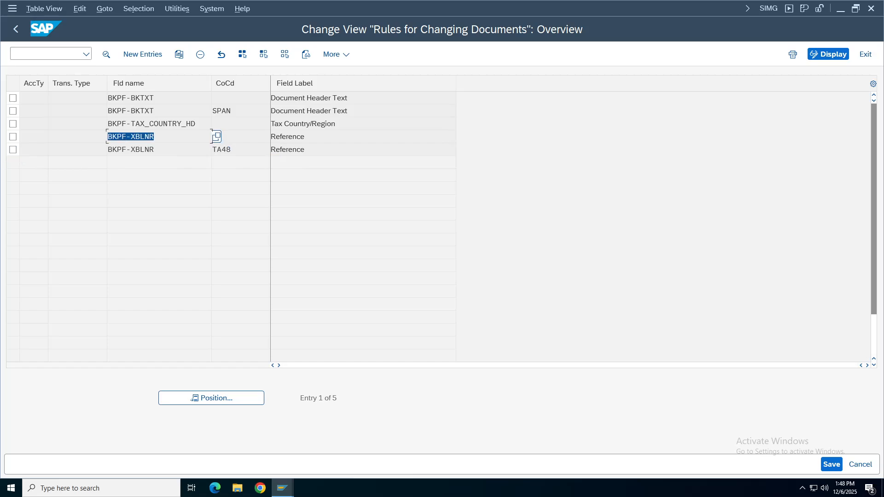
Delete the TA48 Reference change rule and save it under the transport request.
left_click(13, 149)
left_click(201, 55)
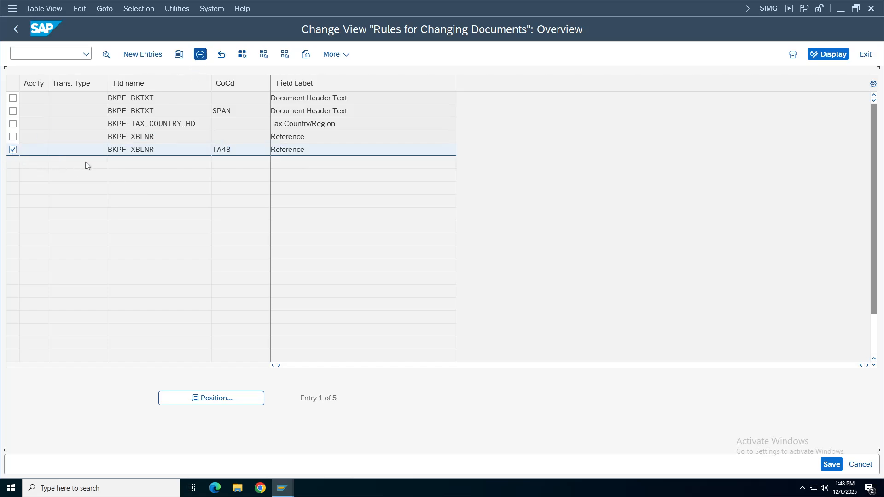
left_click(832, 464)
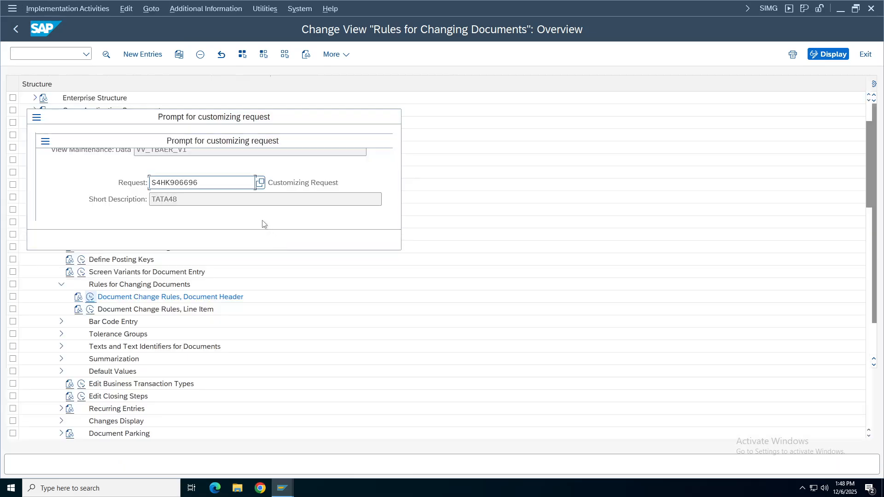
left_click(264, 239)
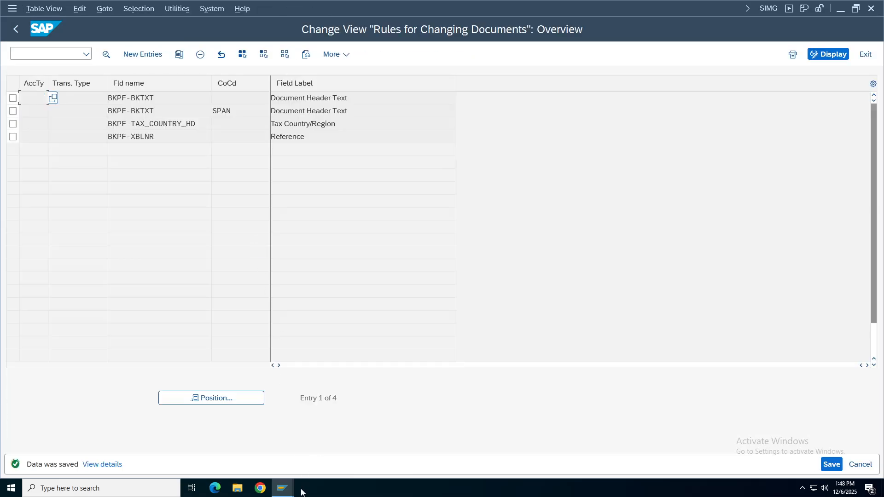
mouse_move(285, 488)
left_click(253, 433)
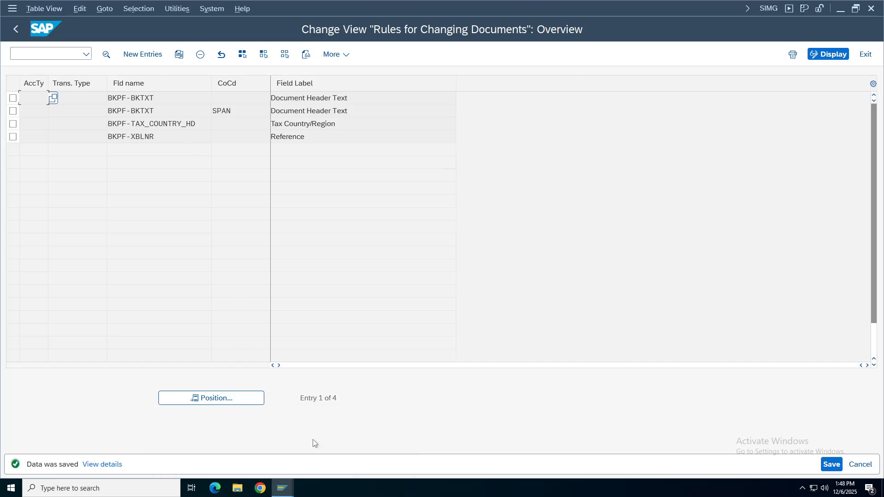
left_click(282, 488)
Open document 2 in change mode, check its header Reference STAT EXP, then leave the document list.
left_click(345, 461)
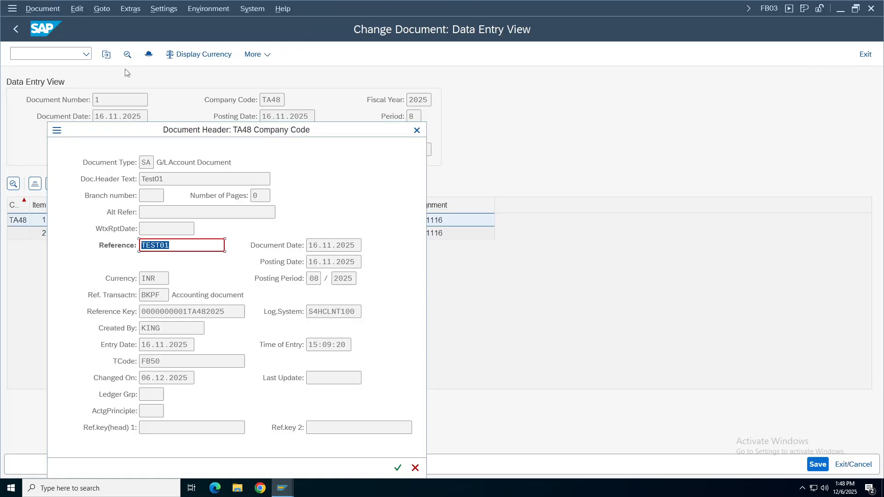
left_click(416, 131)
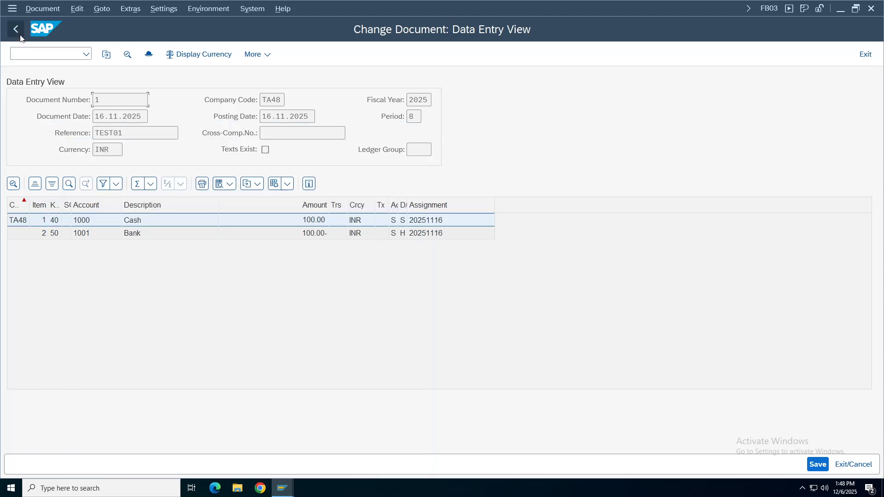
left_click(15, 29)
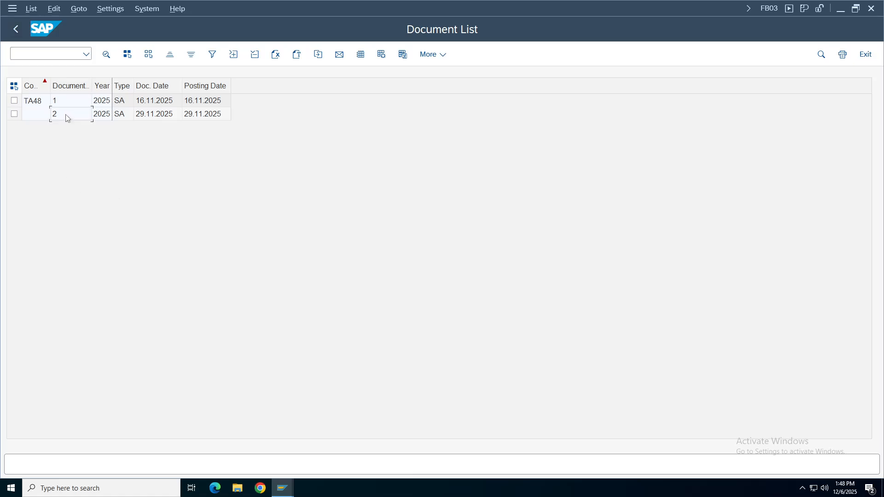
double_click(68, 118)
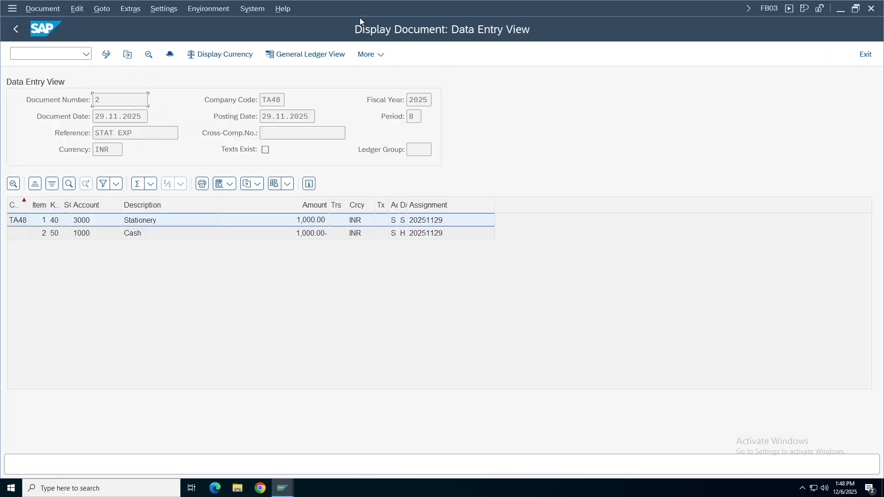
left_click(106, 55)
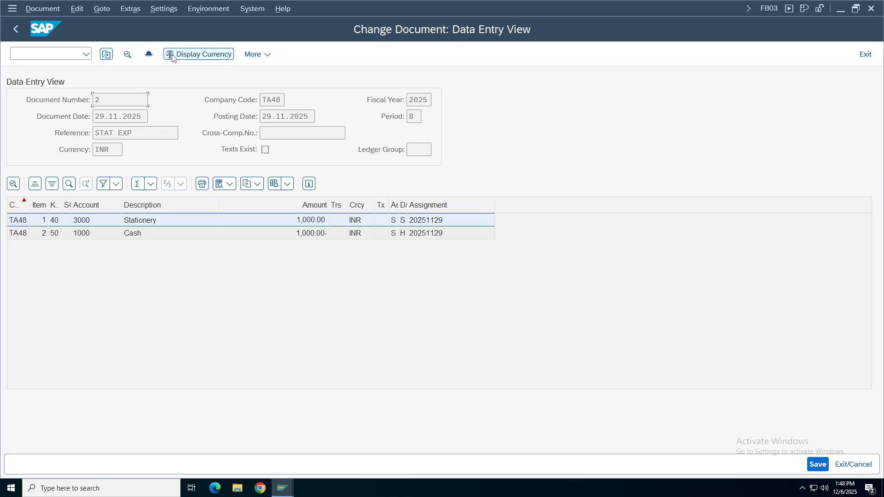
left_click(148, 54)
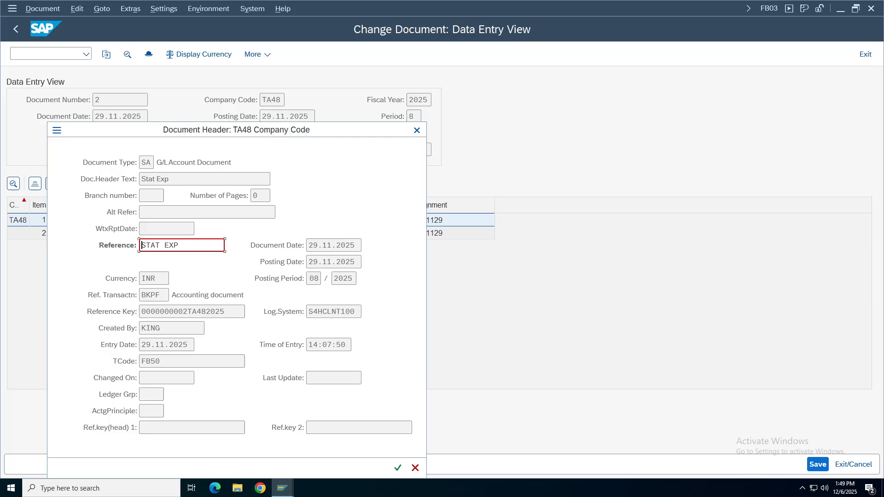
left_click(417, 130)
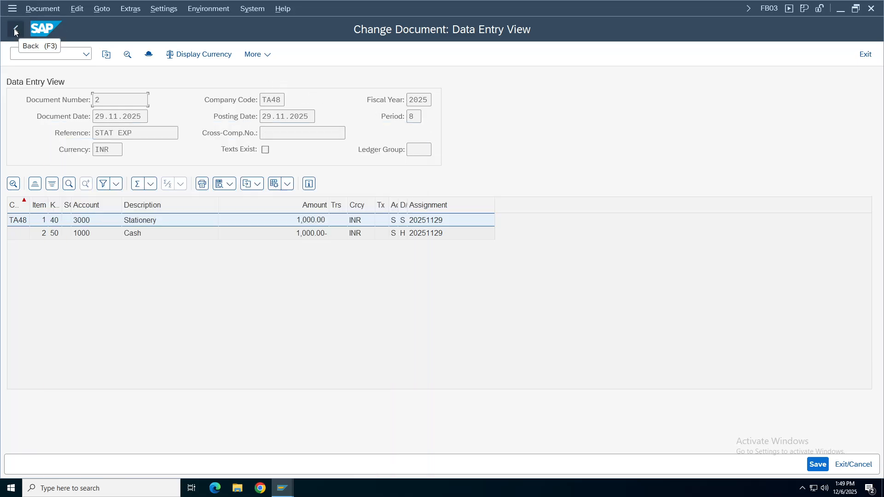
left_click(16, 29)
left_click(282, 487)
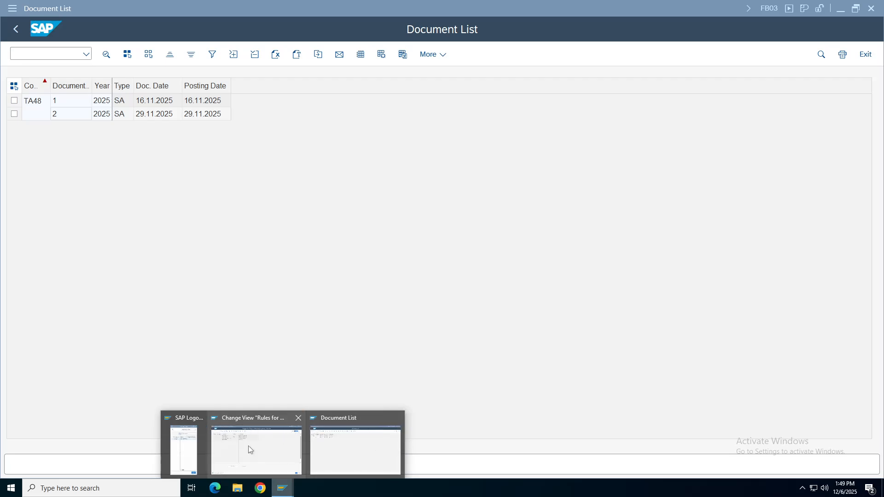
left_click(374, 452)
left_click(16, 30)
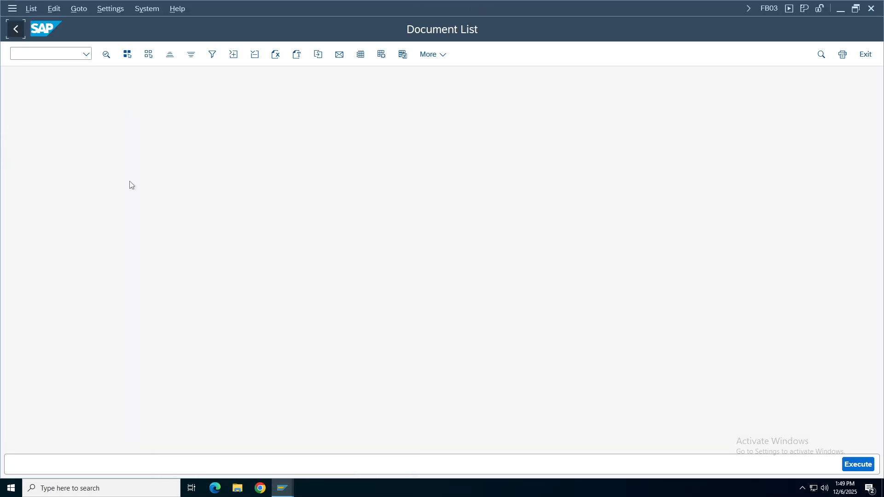
Step down the Configuration Settings notes to B54 Check Exchange Rate Types, then return to SAP.
key("F3")
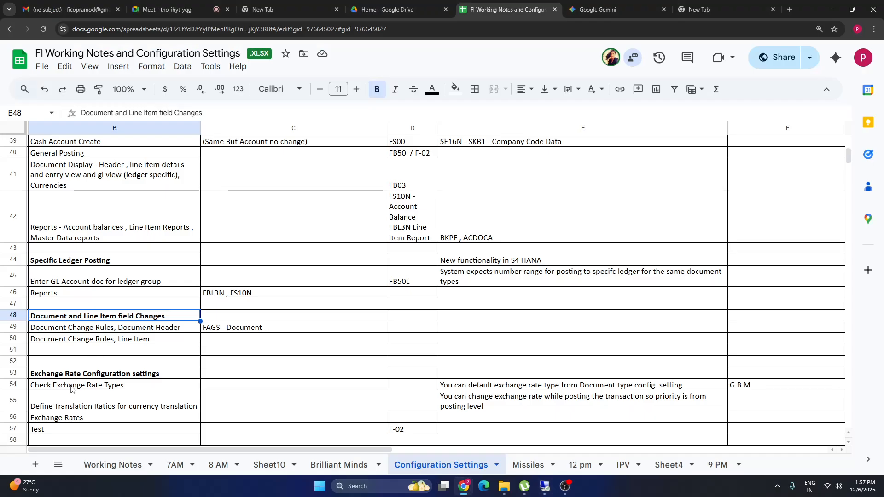
key("Down")
key("Down")
left_click(51, 362)
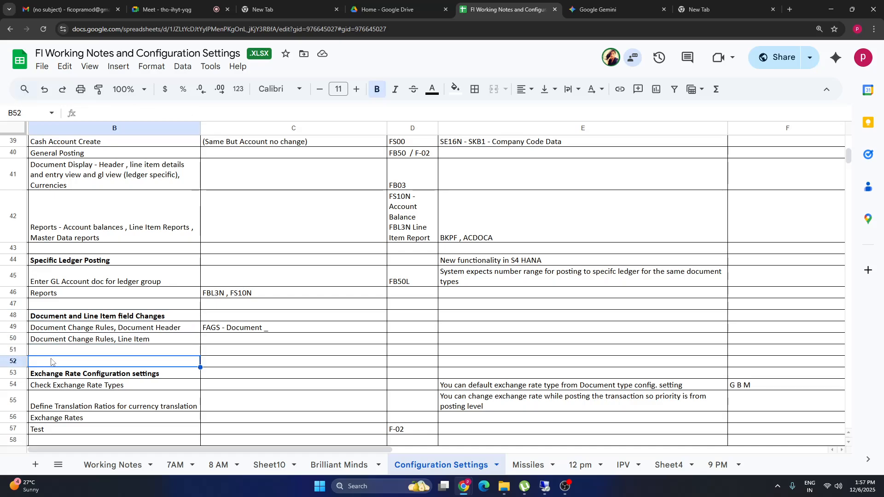
key("Down")
key("Down")
key("Down")
key("Down")
key("Down")
key("Down")
key("Down")
key("Down")
key("Down")
key("Down")
key("Down")
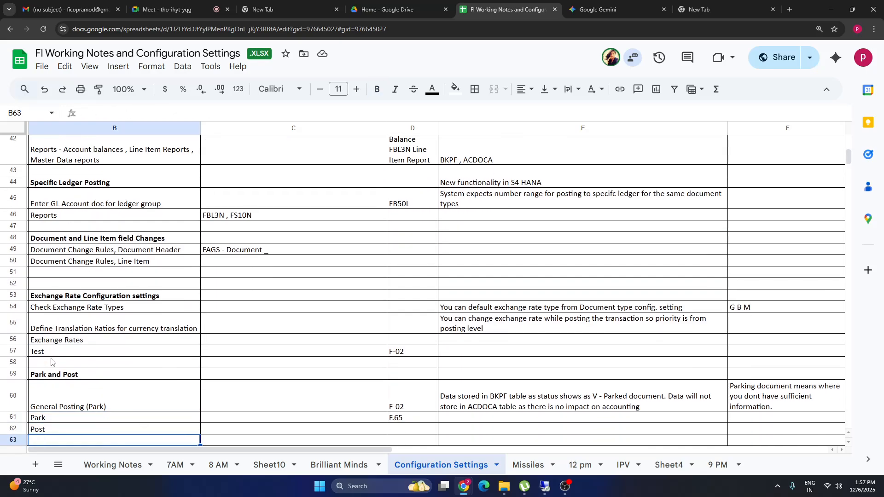
key("Down")
key("Down")
key("Down")
key("Down")
key("Down")
key("Down")
key("Down")
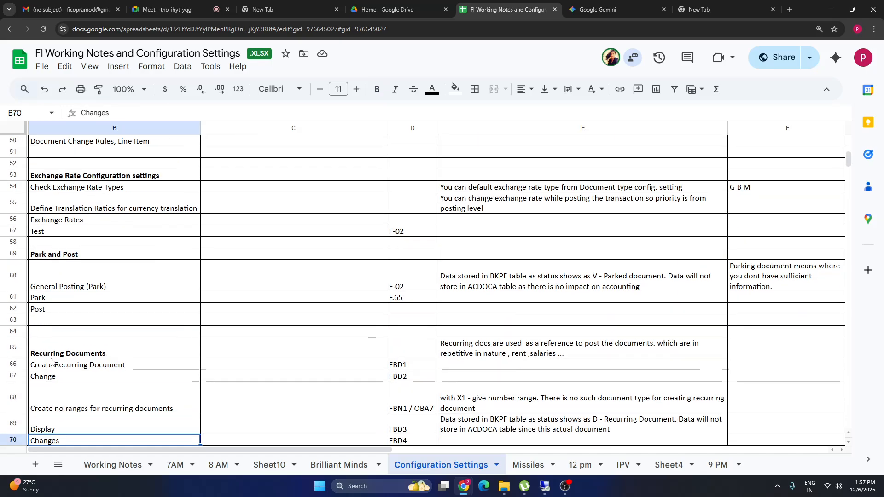
key("Down")
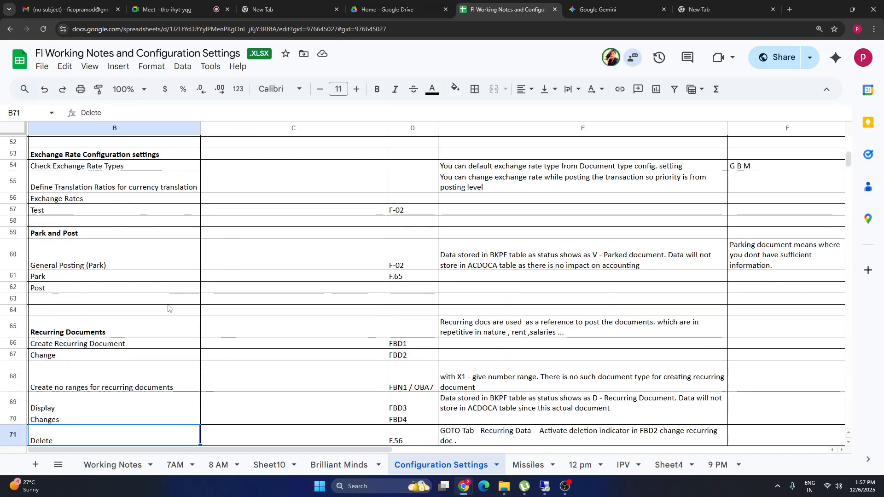
left_click(52, 166)
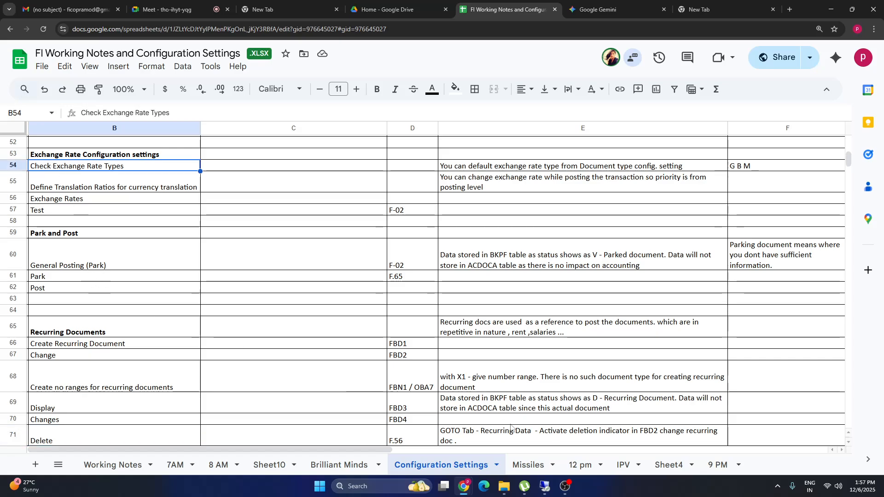
left_click(545, 486)
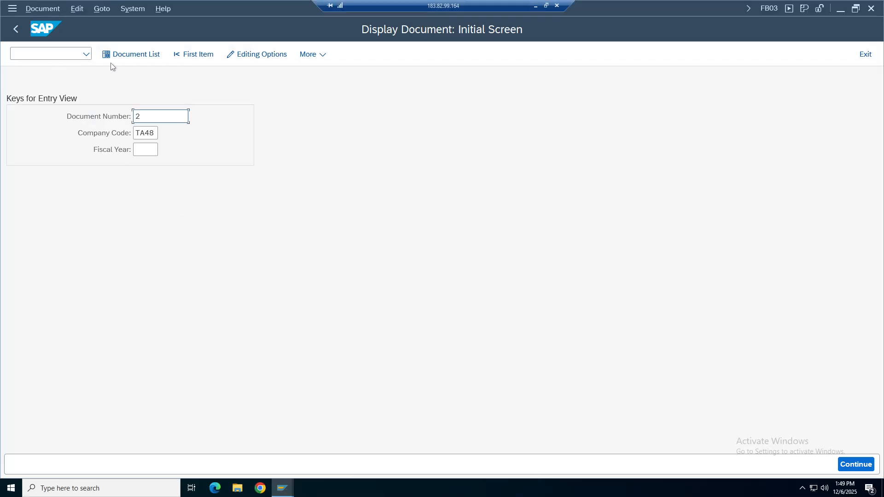
Return to the IMG structure and collapse Financial Accounting and its Global Settings.
left_click(13, 30)
mouse_move(282, 488)
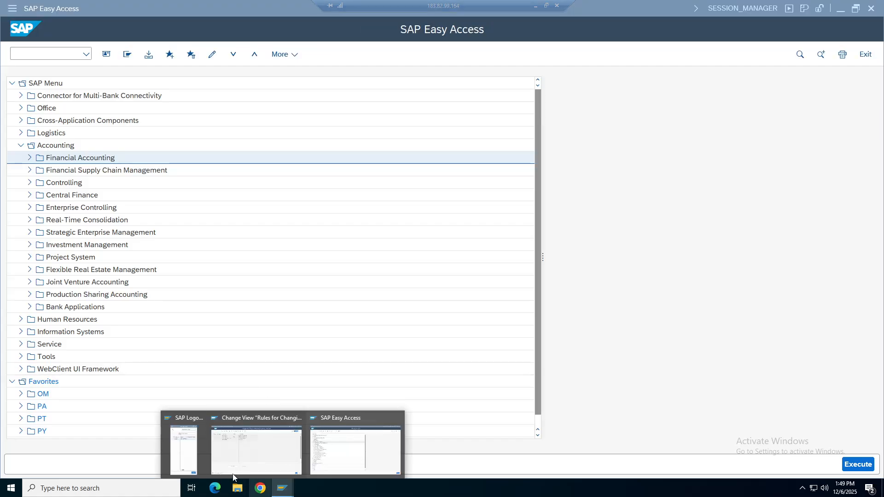
left_click(240, 410)
left_click(15, 29)
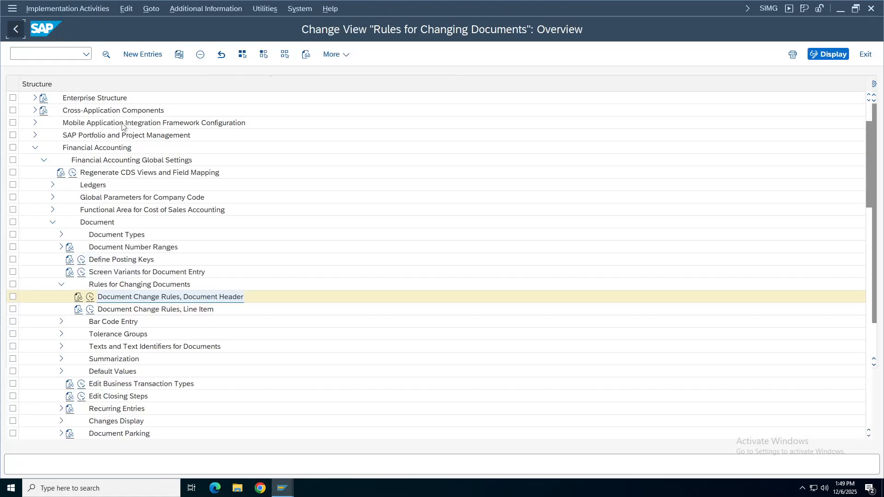
left_click(44, 160)
left_click(35, 147)
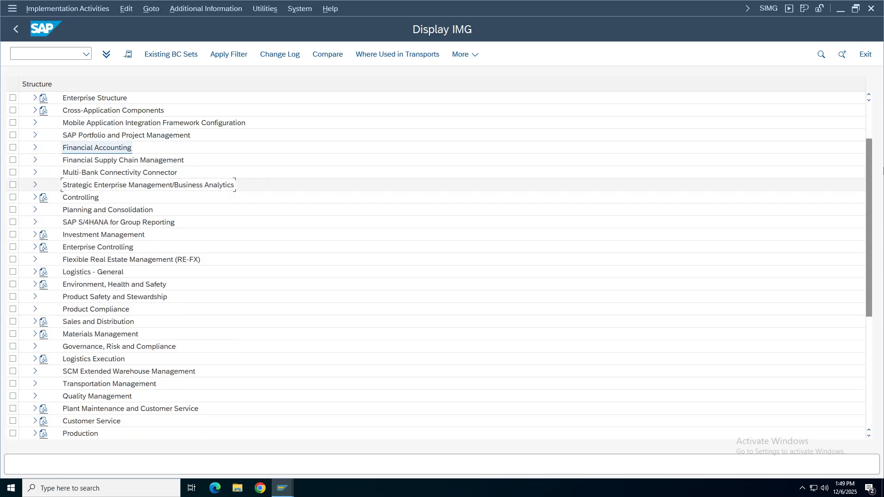
Scroll to the top and expand ABAP Platform down to its General settings branch.
left_click_drag(874, 206, 873, 172)
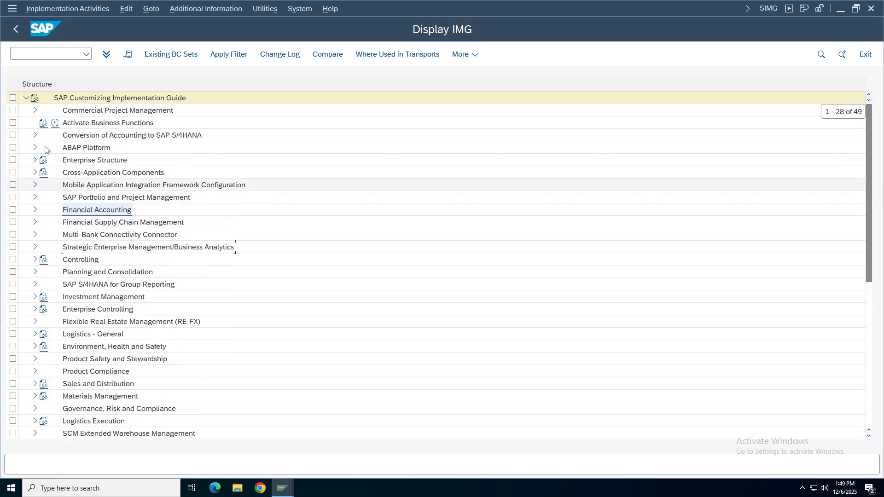
left_click(83, 175)
left_click(94, 159)
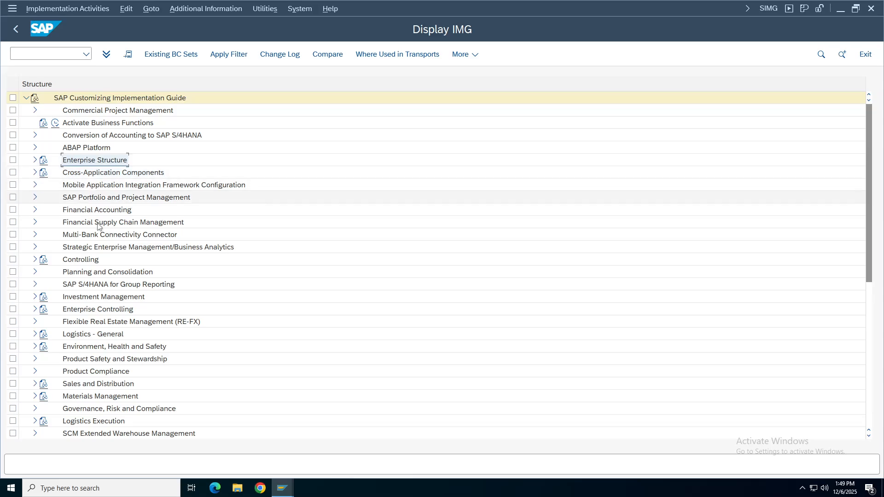
left_click(85, 211)
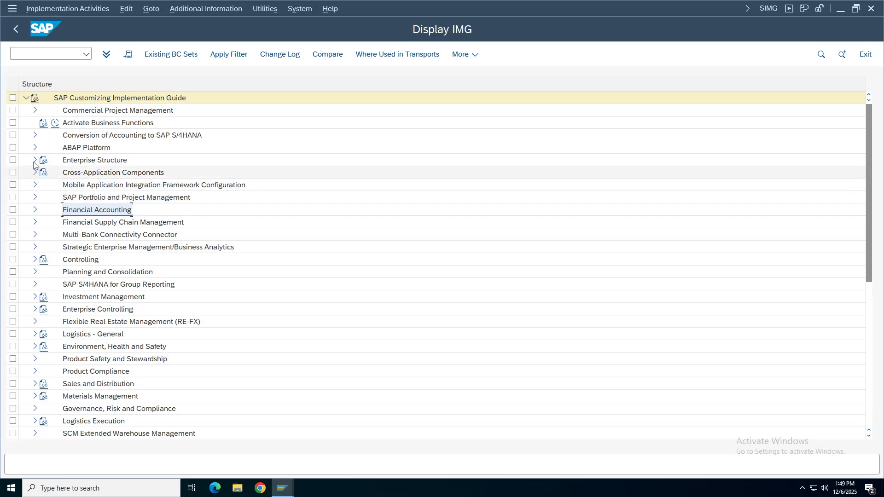
left_click(35, 147)
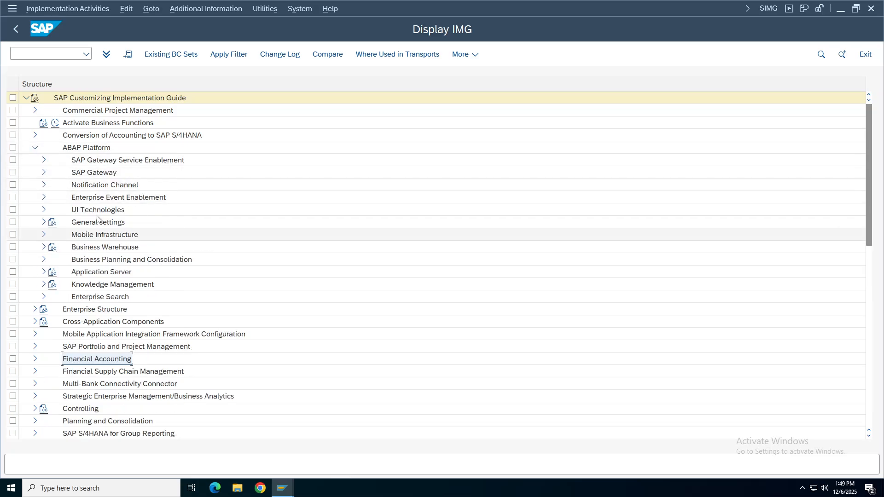
left_click(89, 223)
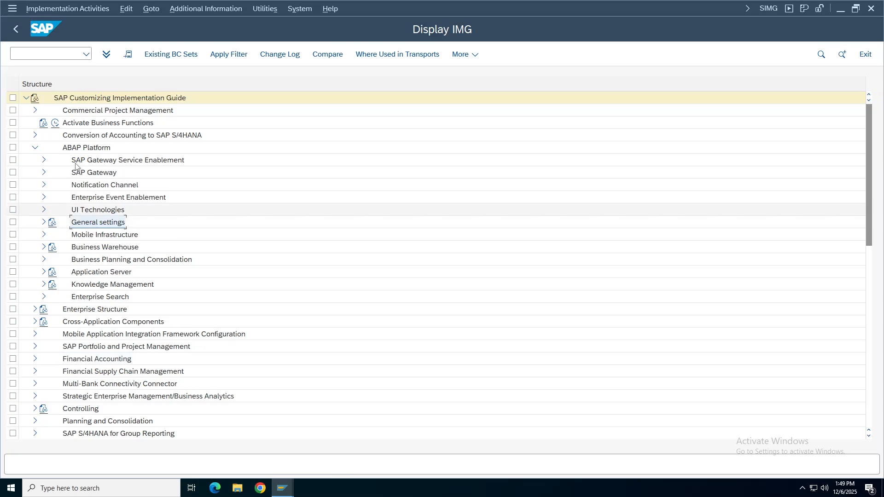
left_click(75, 149)
left_click(89, 224)
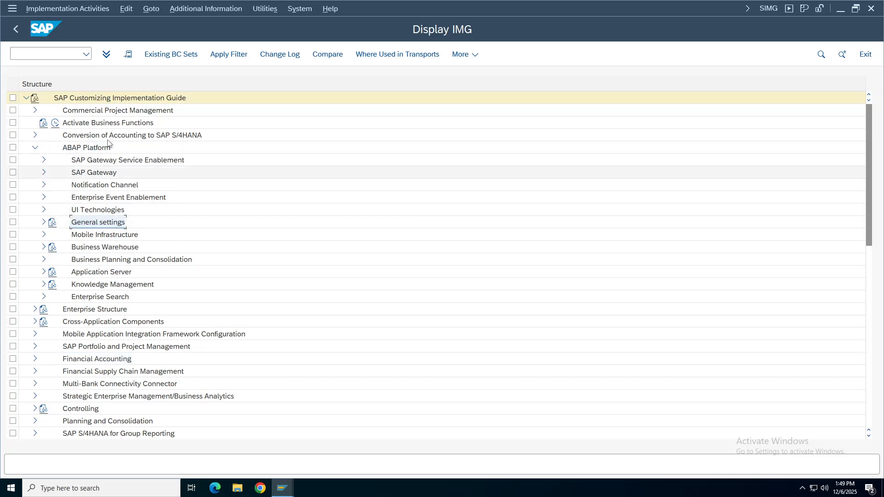
left_click(91, 151)
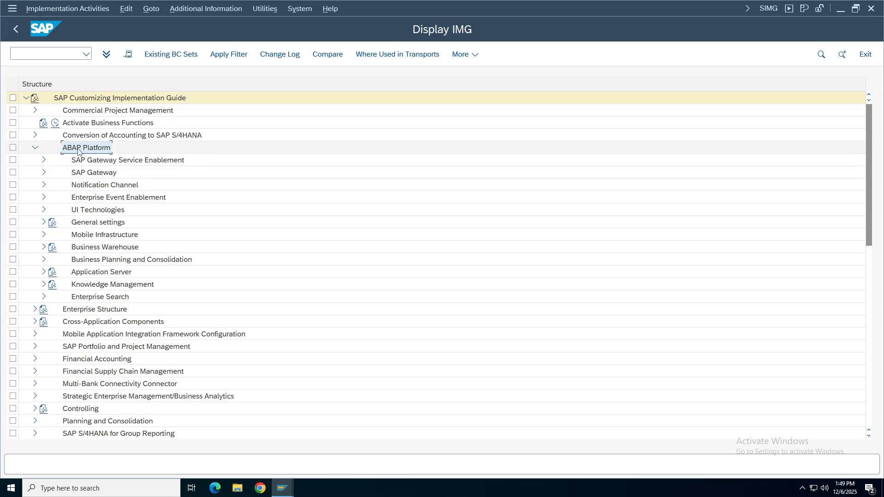
left_click(35, 150)
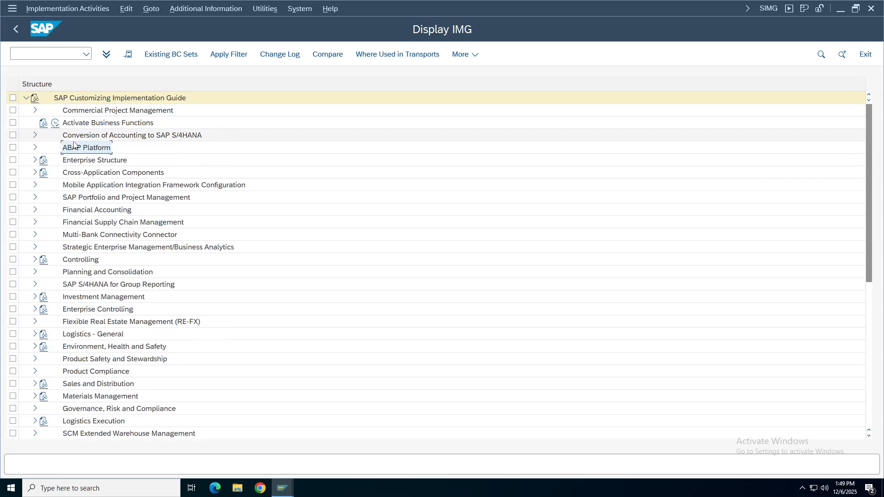
left_click(35, 149)
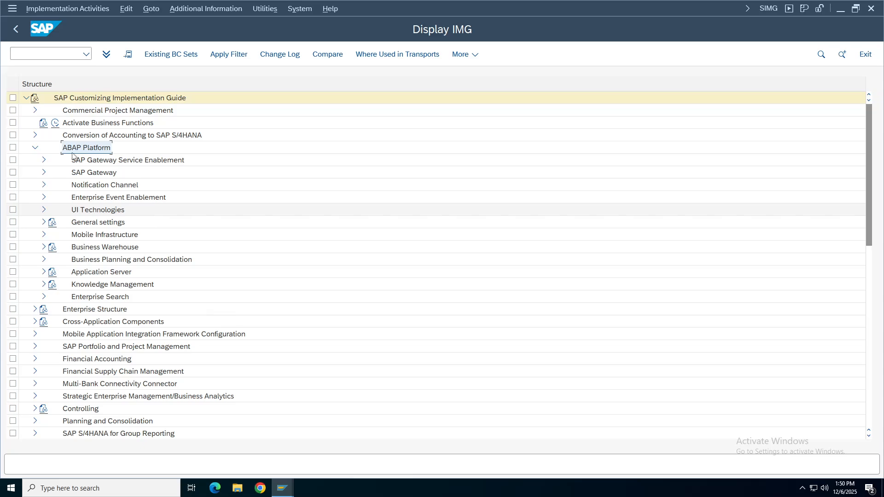
left_click(87, 223)
left_click(44, 222)
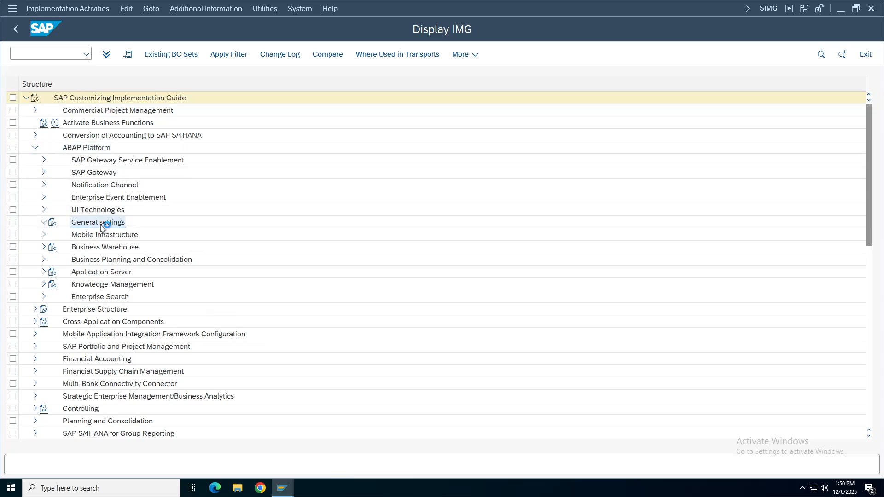
Expand General settings > Currencies and review the currency codes table (OY03).
left_click(84, 313)
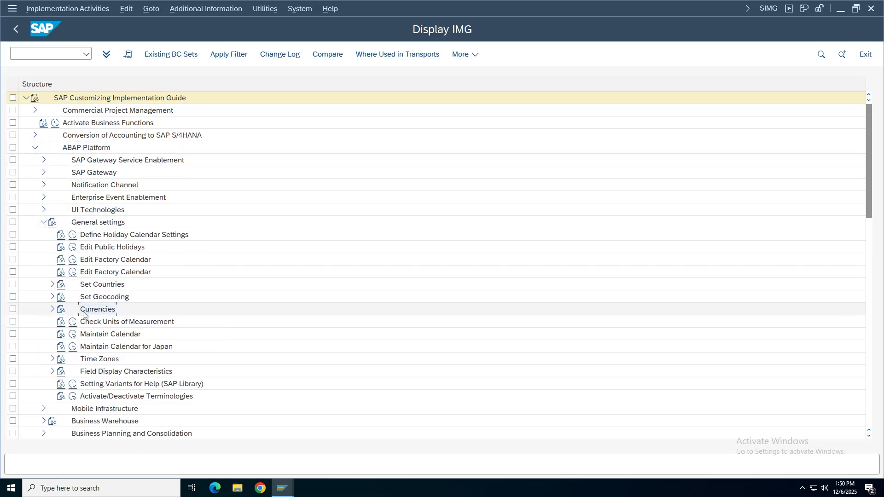
left_click(52, 312)
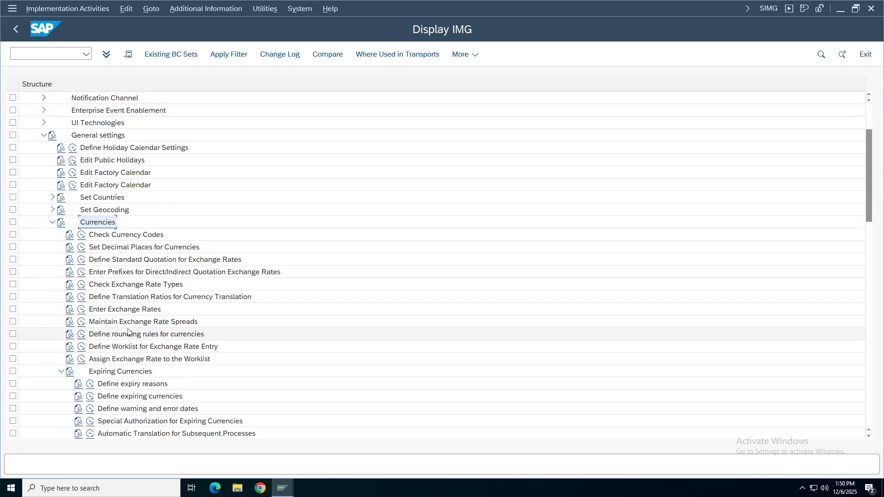
scroll(46, 278, "down", 1)
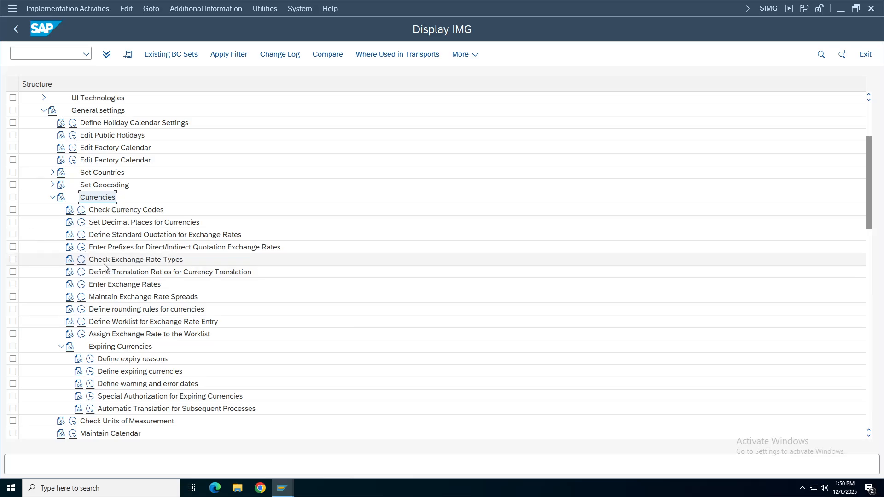
left_click(124, 260)
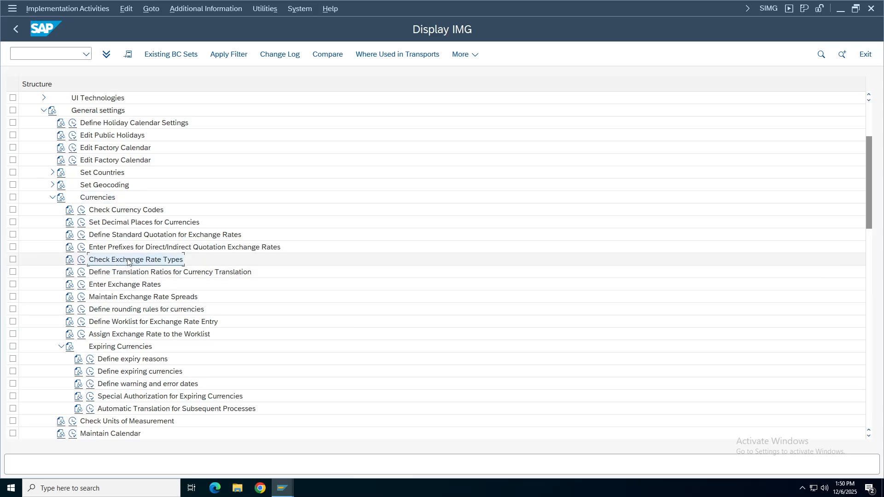
left_click(119, 210)
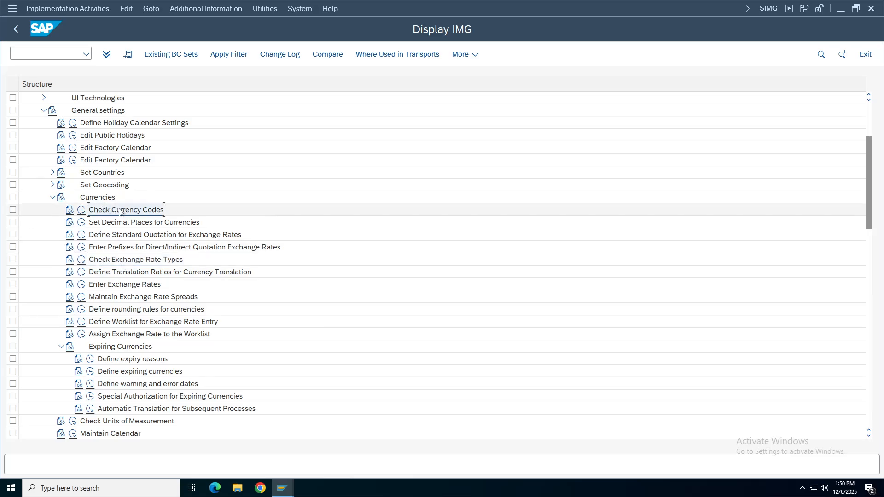
left_click(81, 211)
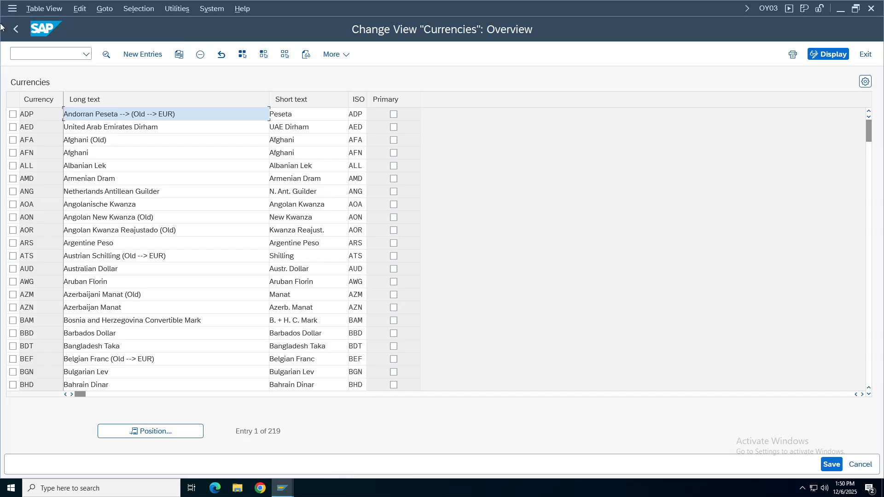
left_click(16, 28)
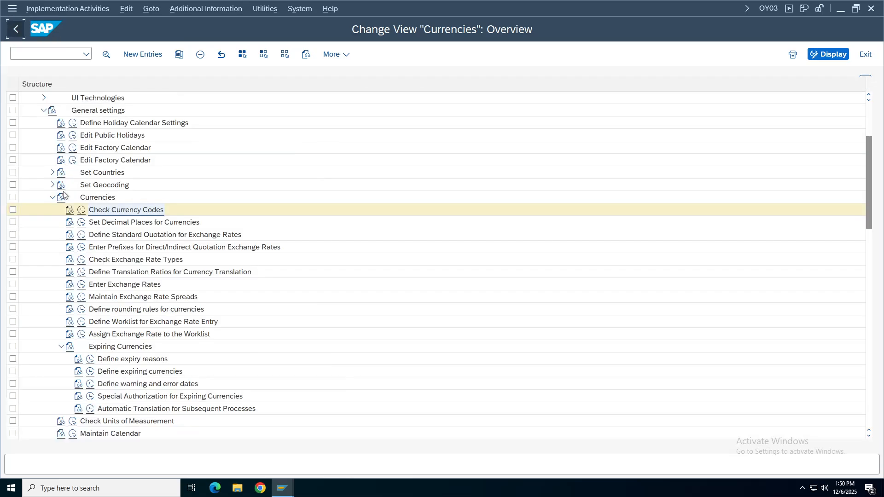
Review the decimal places for currencies table (OY04), accepting the cross-client notices.
left_click(126, 223)
left_click(81, 223)
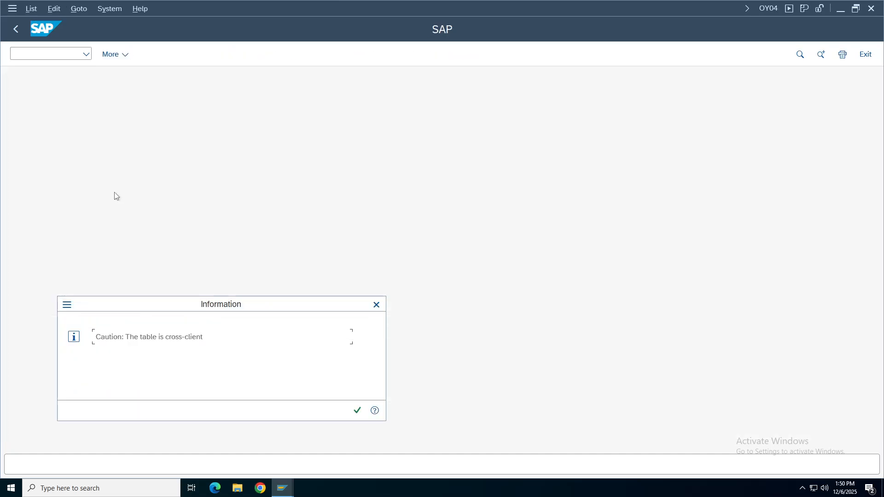
left_click(357, 411)
left_click(357, 410)
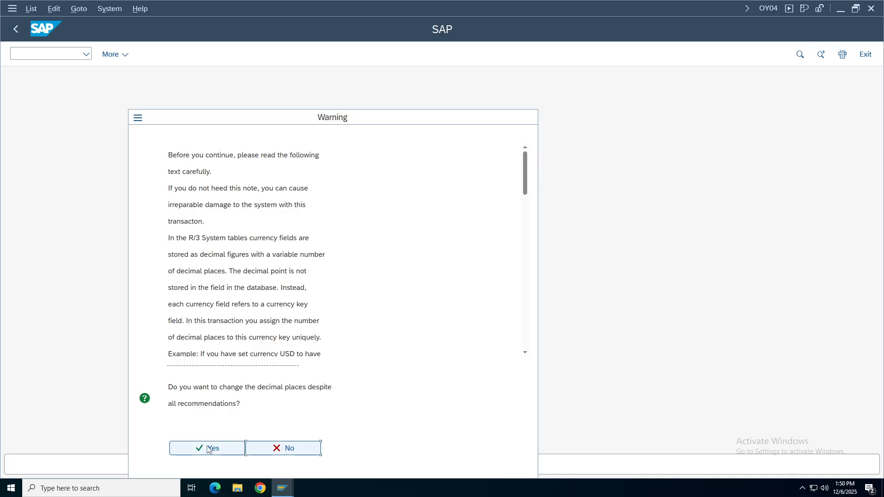
left_click(208, 449)
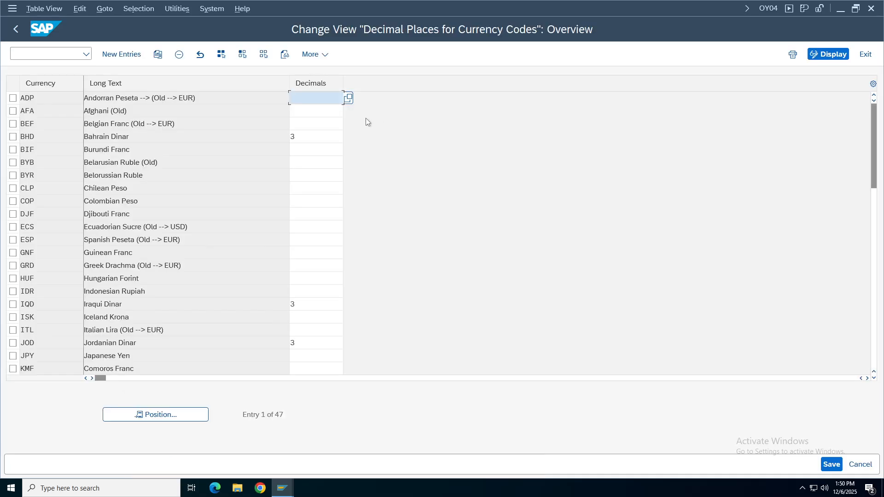
left_click(16, 27)
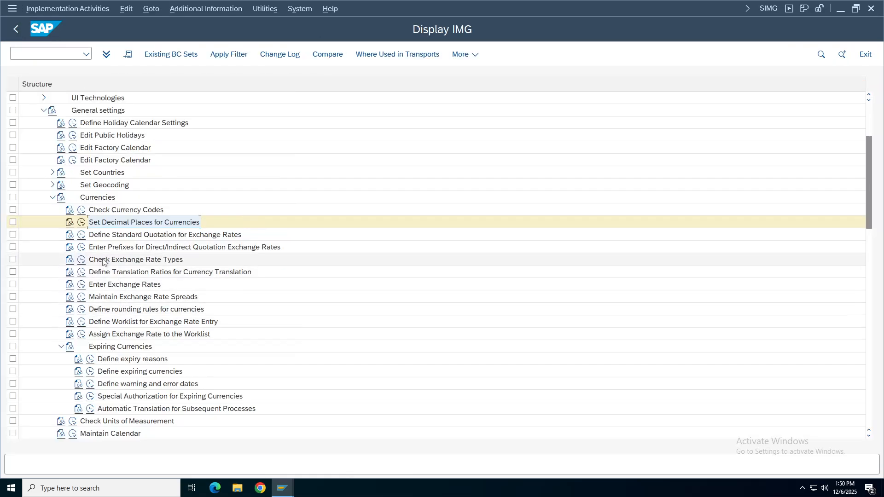
Open the exchange rate types table, jump to rate type G and widen the Usage column.
double_click(158, 261)
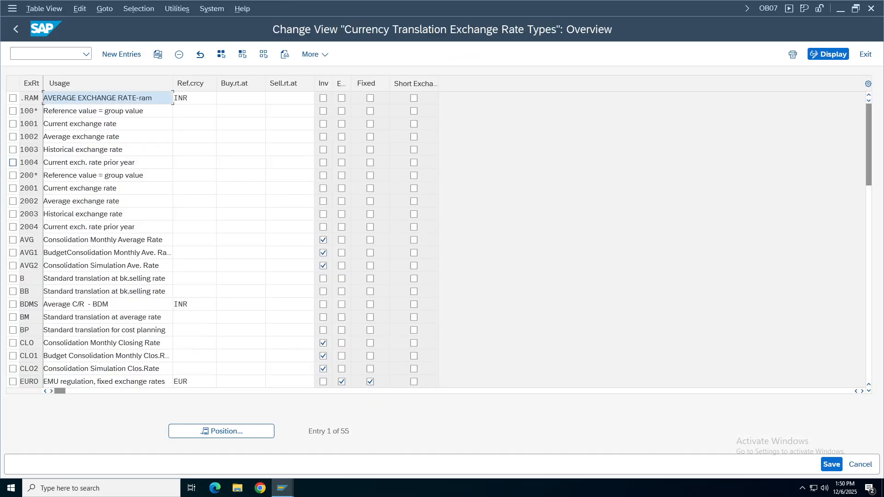
left_click(224, 431)
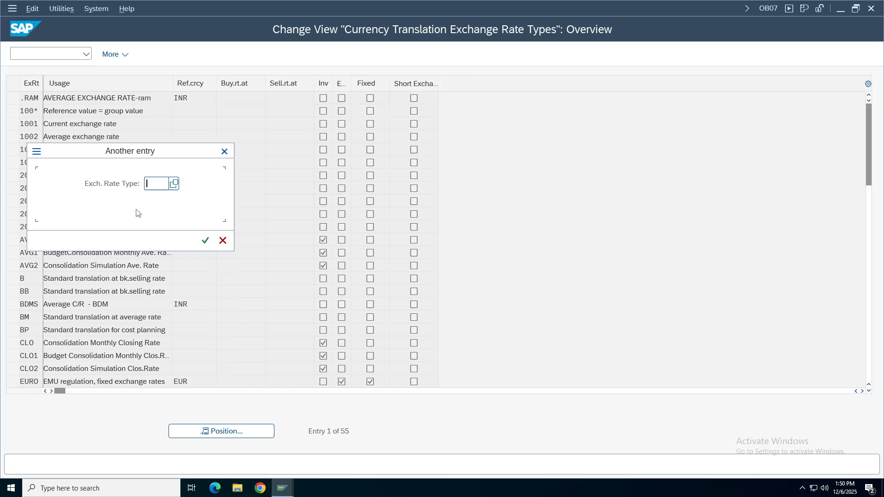
type("g")
key("Return")
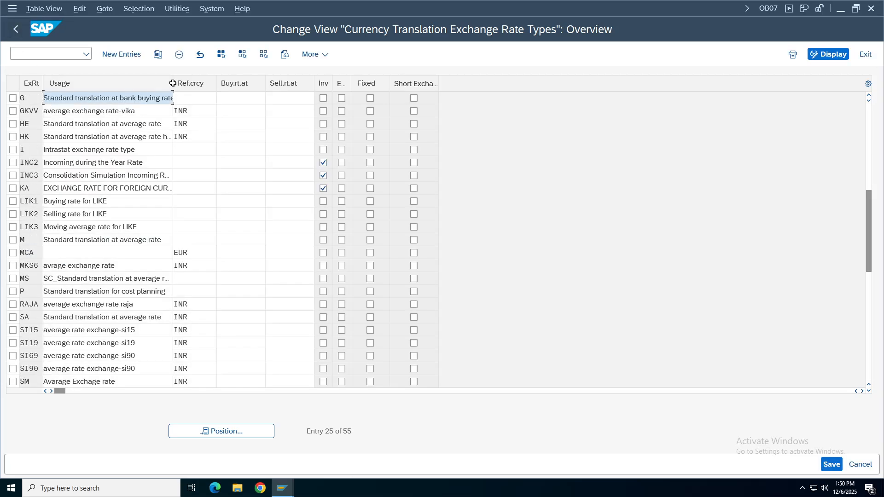
left_click_drag(173, 88, 87, 97)
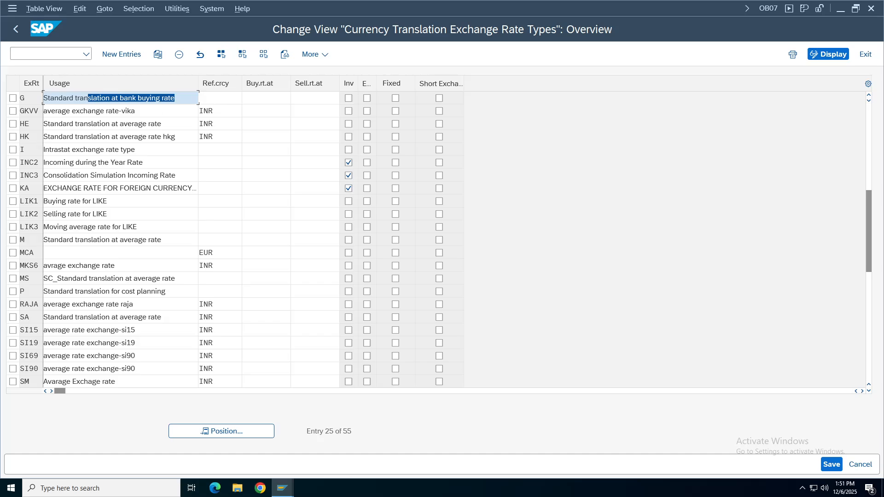
Select and copy the Usage descriptions of rate types G and M.
left_click_drag(176, 98, 22, 101)
left_click(13, 240)
left_click(102, 240)
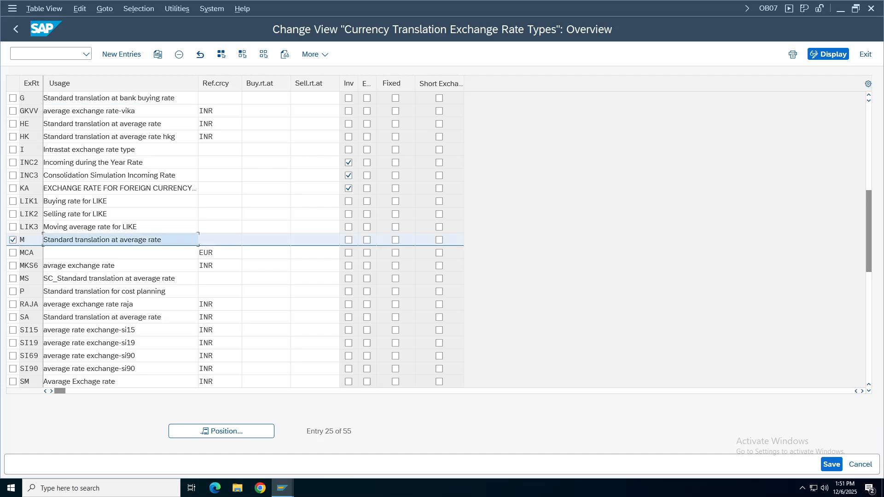
key("ctrl+a")
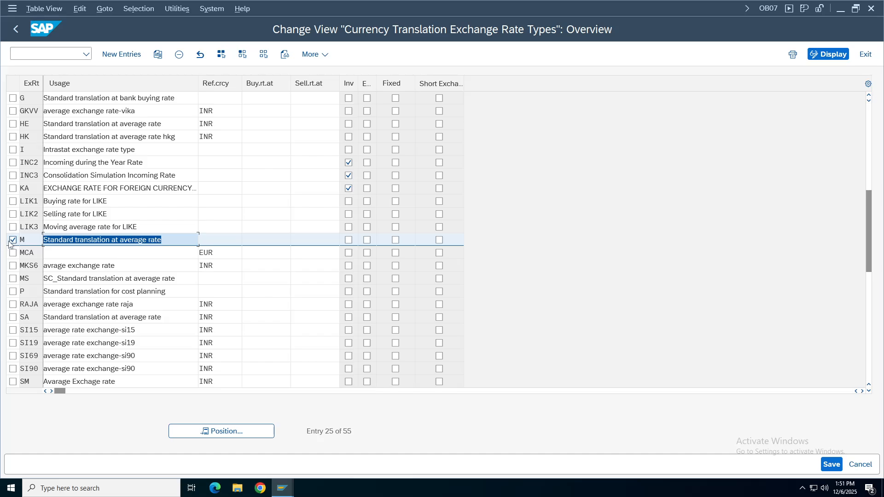
key("ctrl+c")
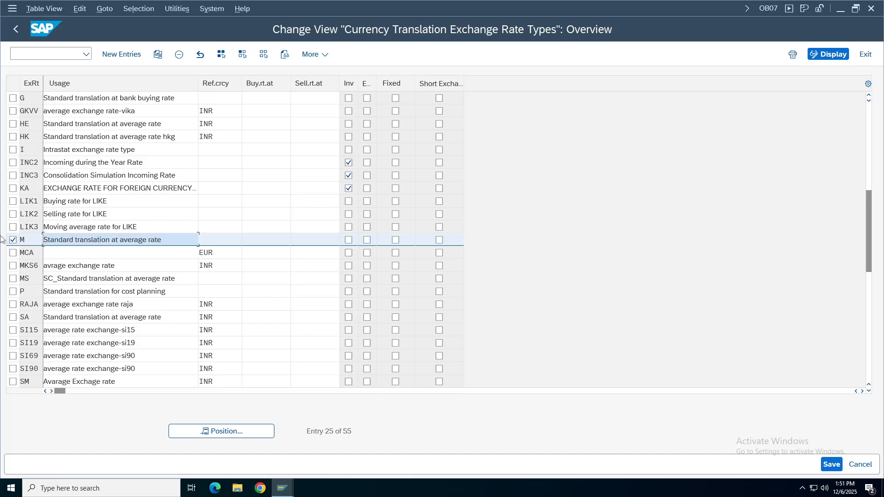
left_click(13, 240)
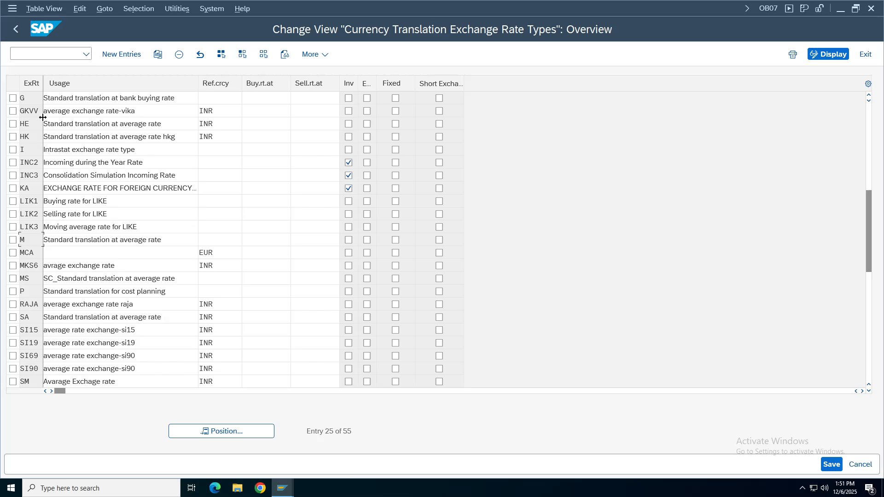
Jump to rate type B and select its Usage text.
left_click(224, 431)
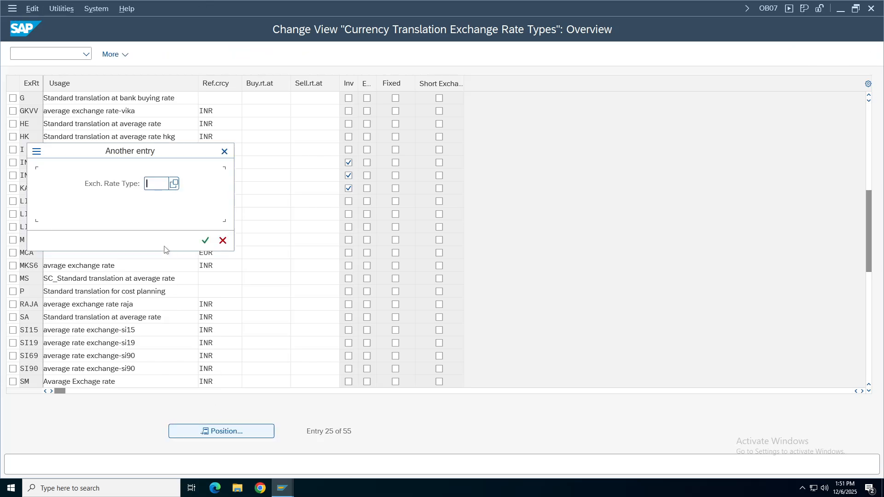
type("b")
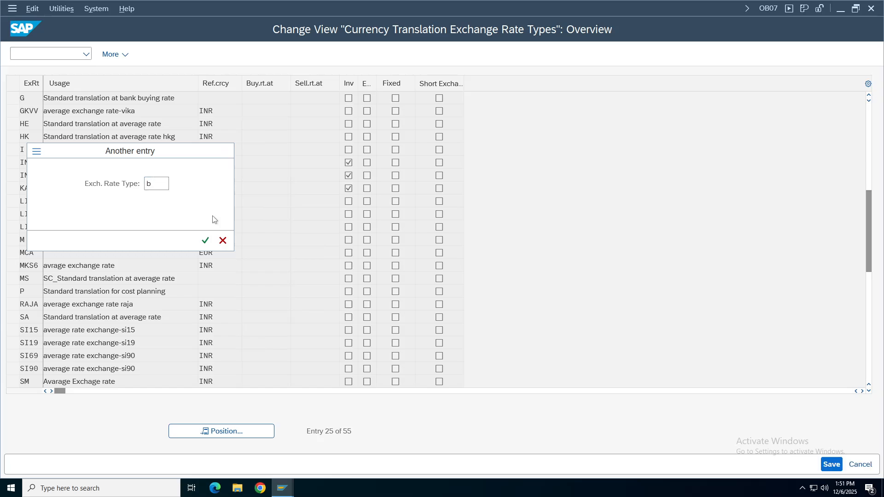
key("Return")
left_click(13, 98)
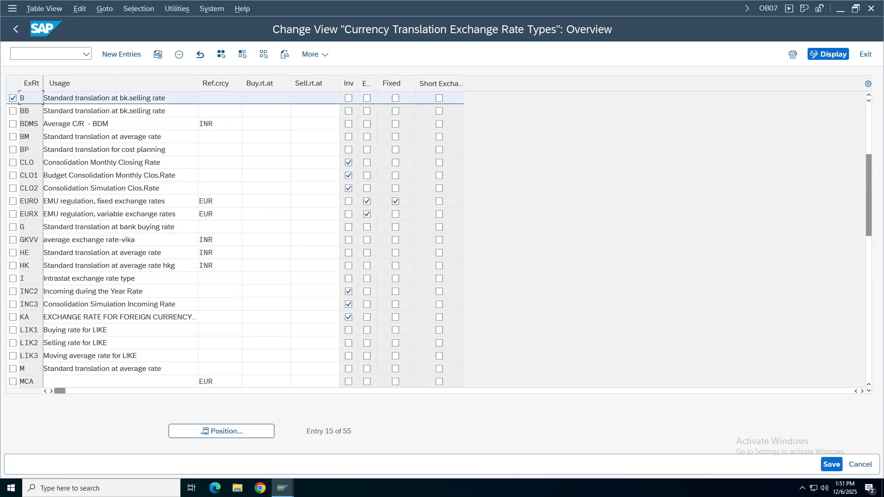
left_click_drag(175, 98, 44, 98)
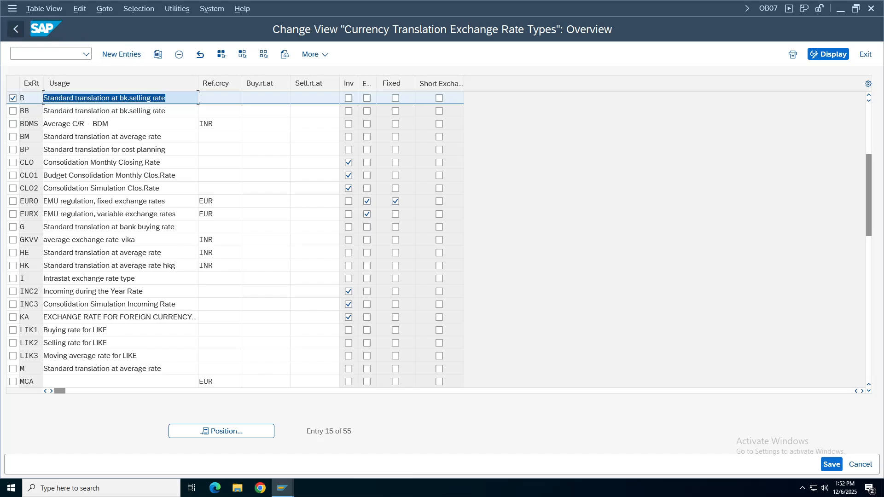
Reopen the exchange rate types table, jump to rate type M, then return to the IMG tree.
left_click(16, 29)
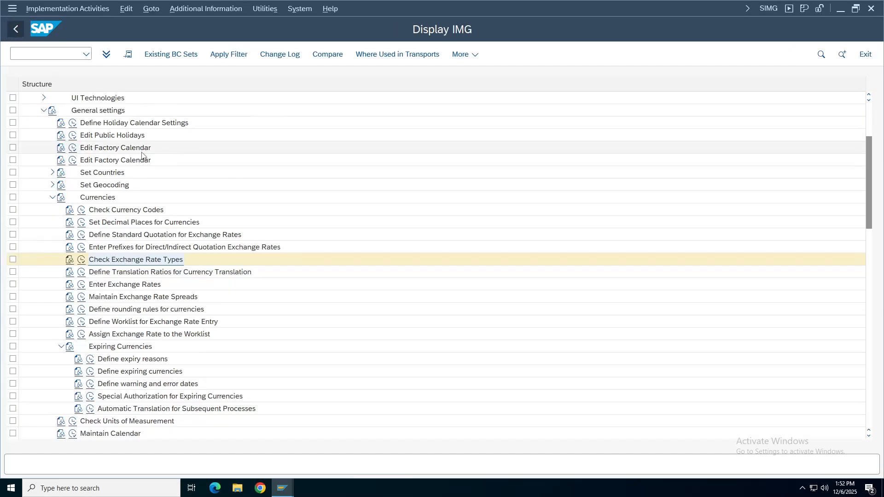
left_click(82, 259)
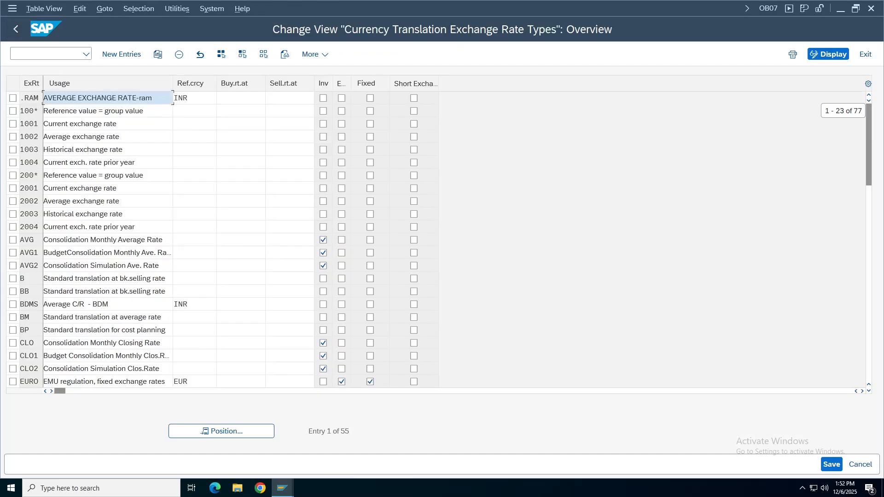
left_click(225, 435)
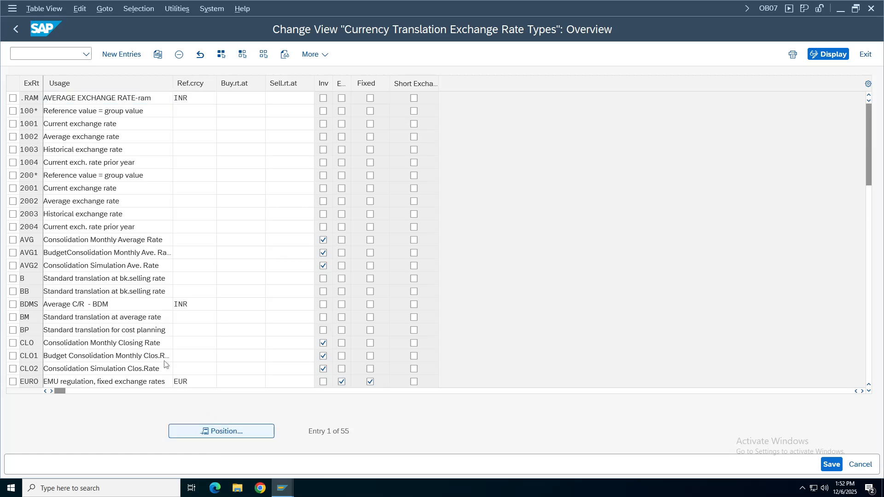
type("M")
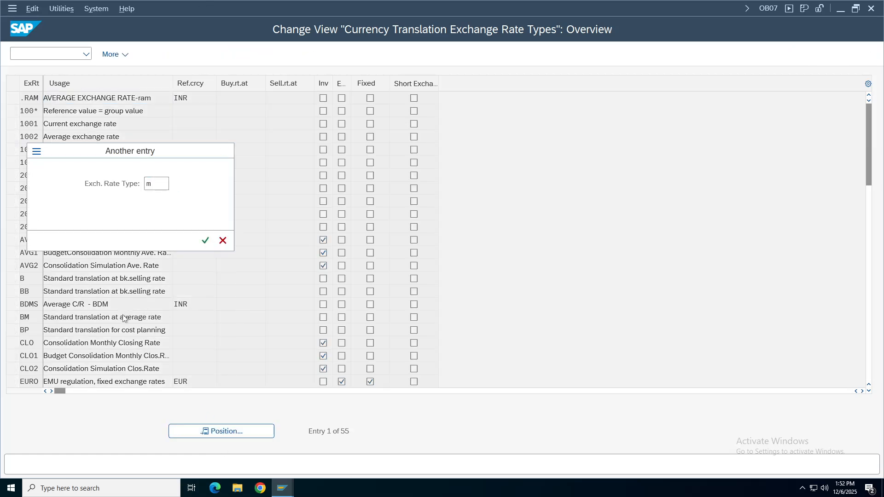
key("Return")
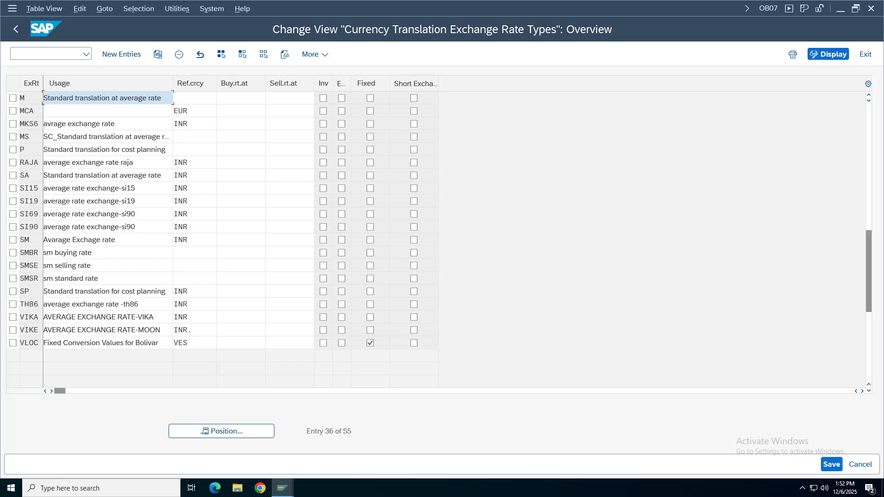
key("shift+Tab")
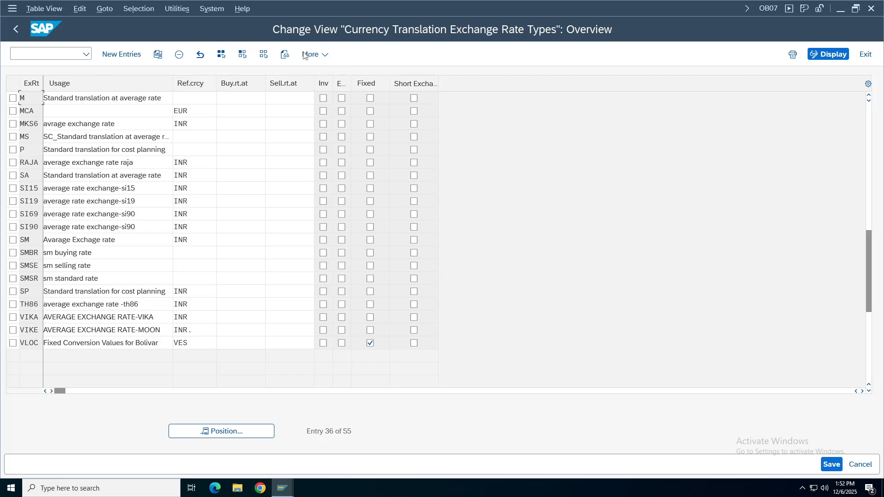
left_click(17, 29)
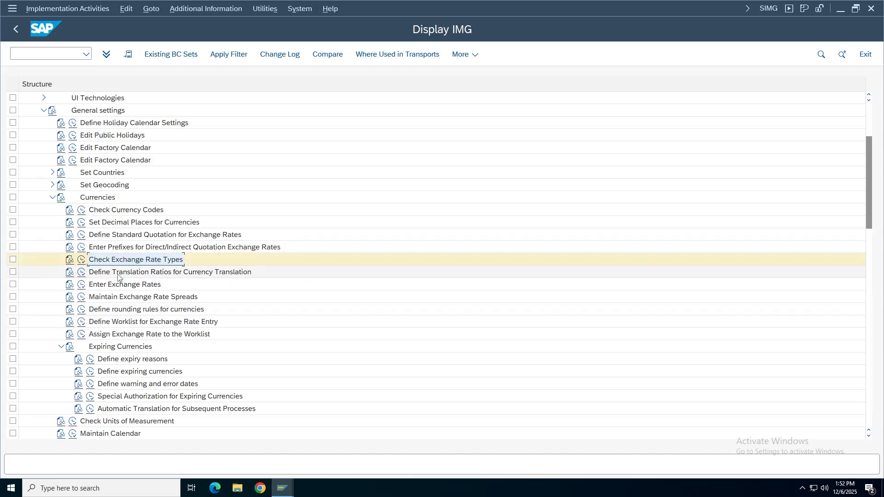
left_click(129, 275)
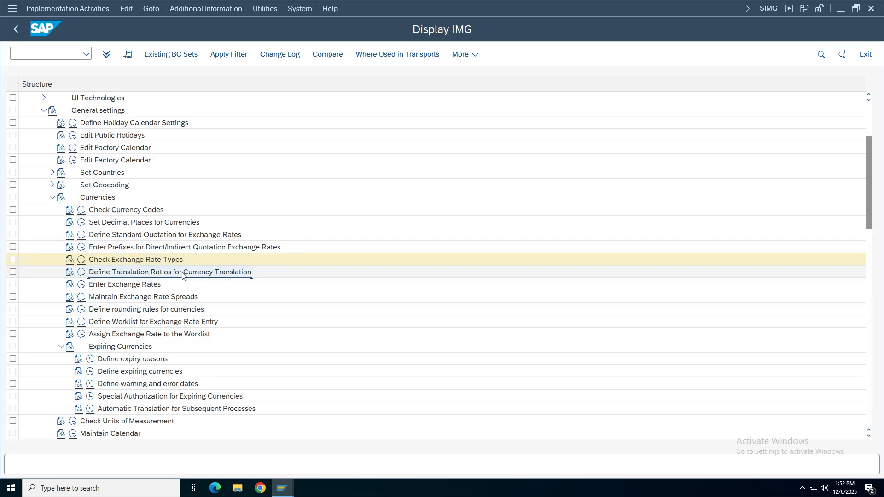
left_click(81, 272)
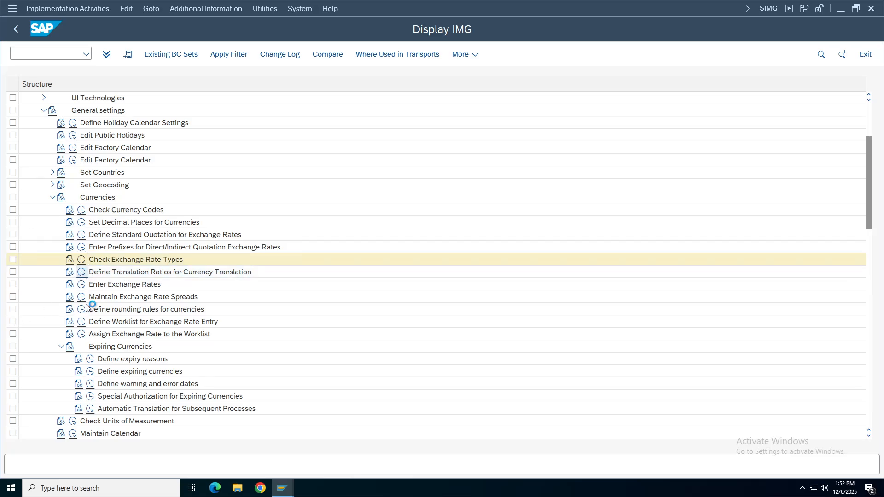
left_click(104, 317)
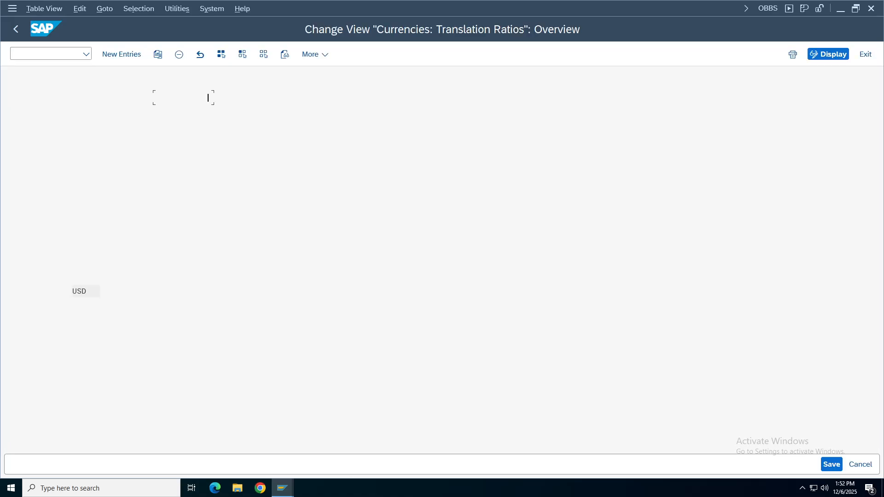
left_click(70, 202)
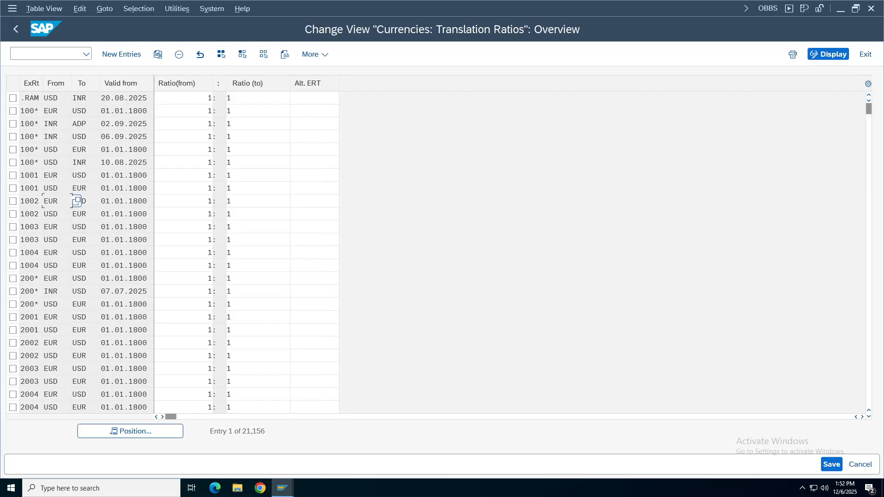
left_click(76, 201)
left_click(138, 201)
left_click(122, 431)
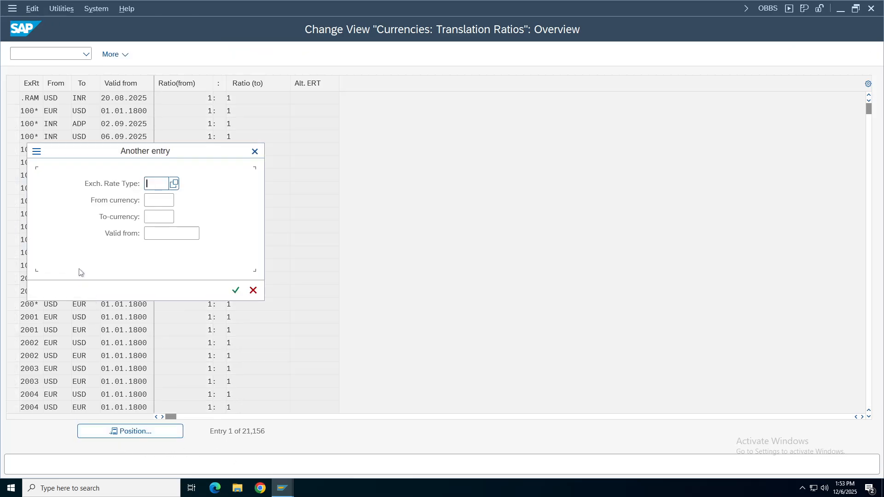
type("m")
key("Tab")
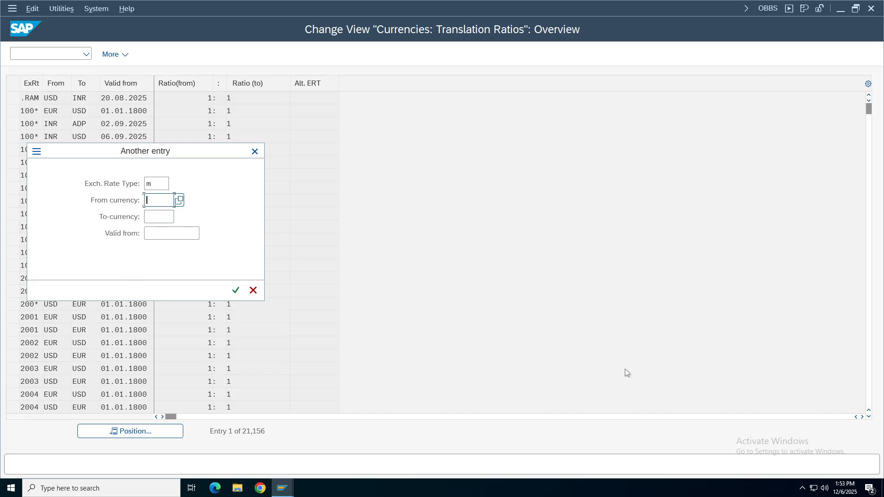
type("usd")
left_click(157, 217)
type("inr")
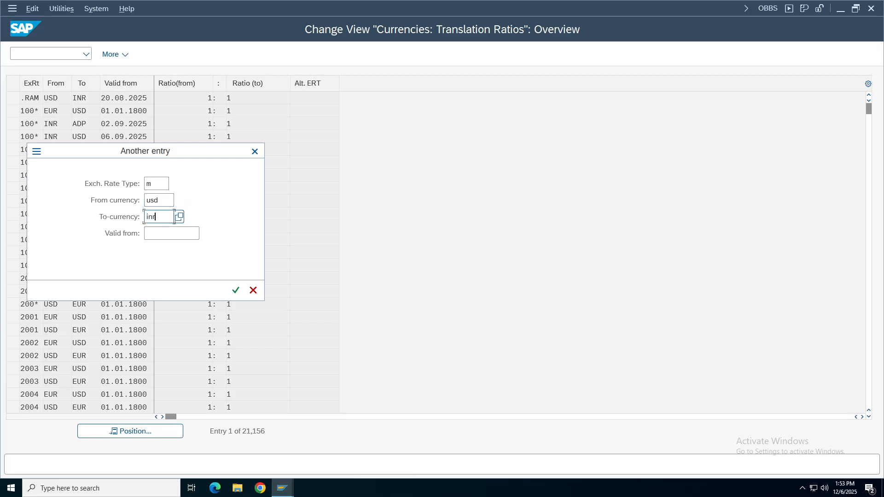
left_click(163, 201)
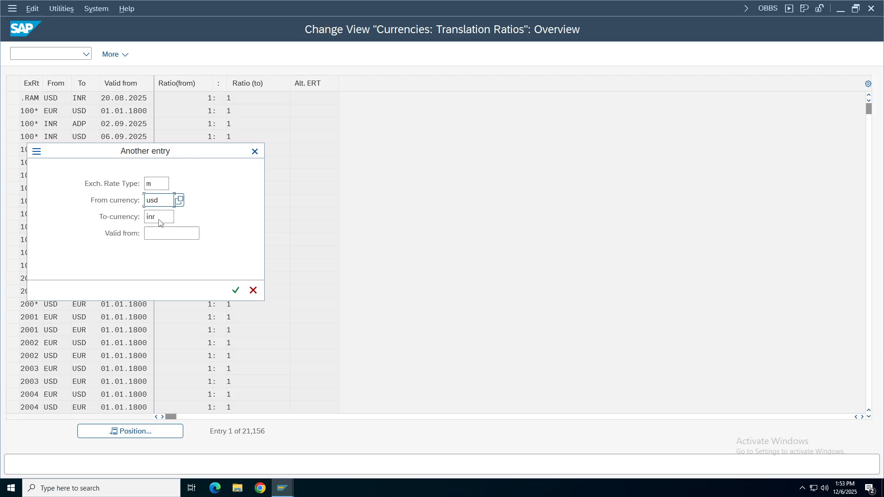
left_click(160, 222)
left_click(159, 236)
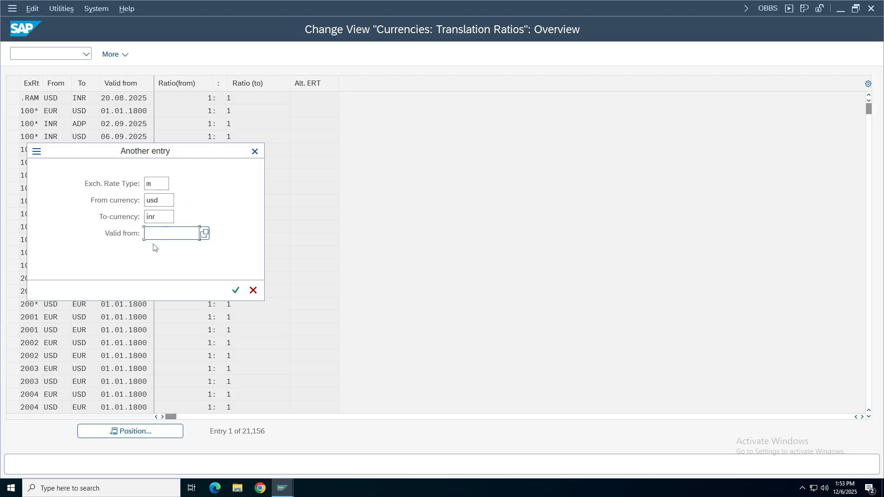
left_click(235, 291)
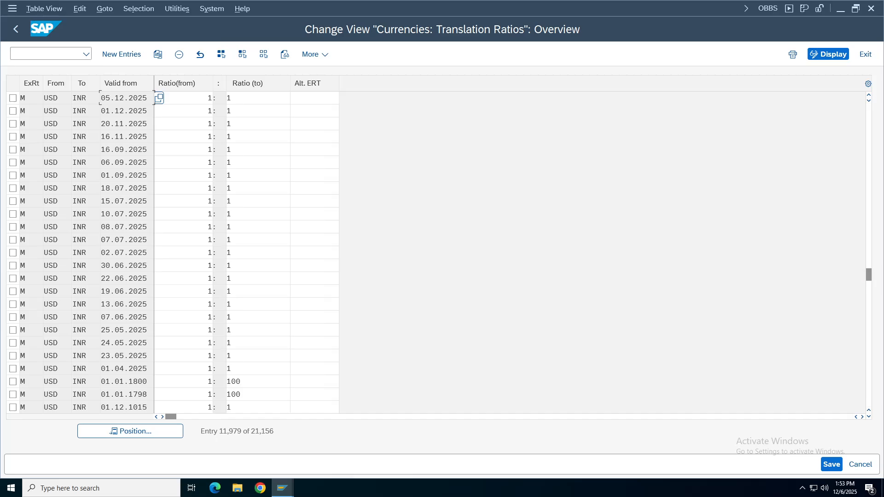
left_click(13, 98)
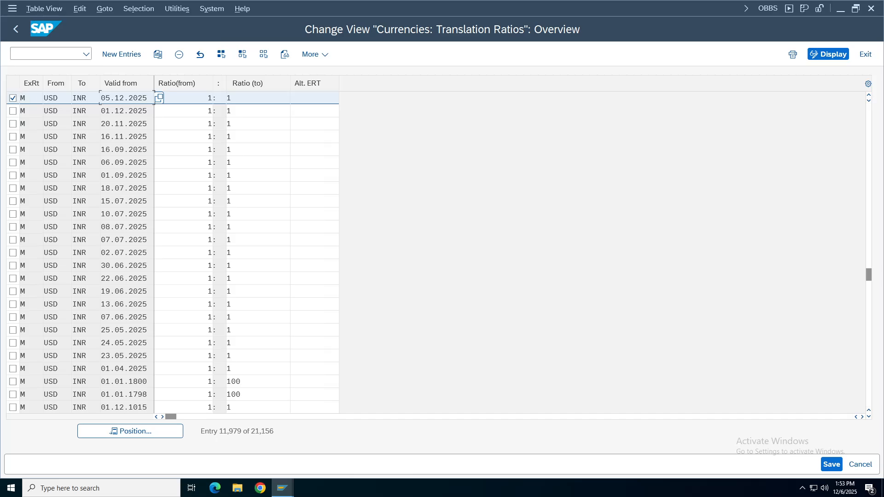
left_click(16, 30)
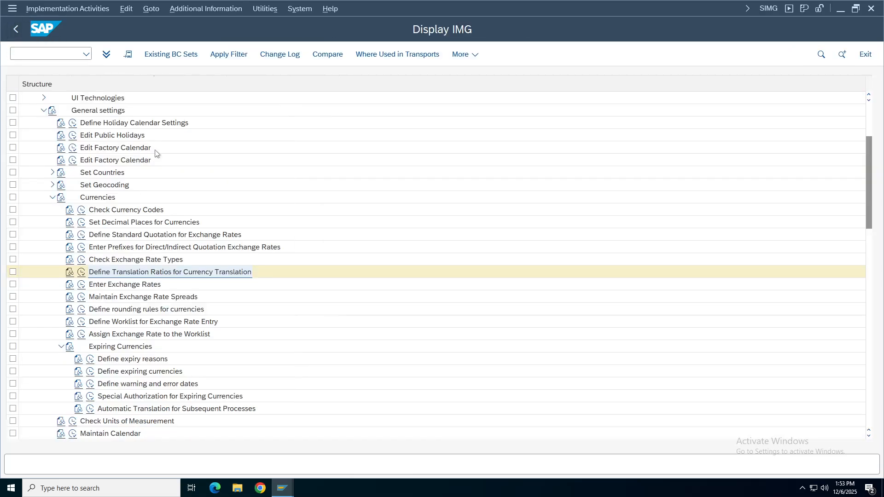
left_click(82, 272)
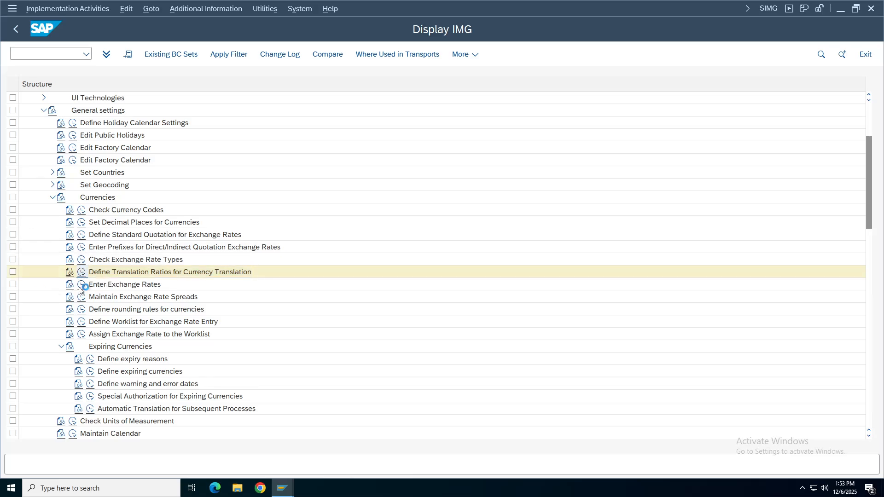
left_click(98, 316)
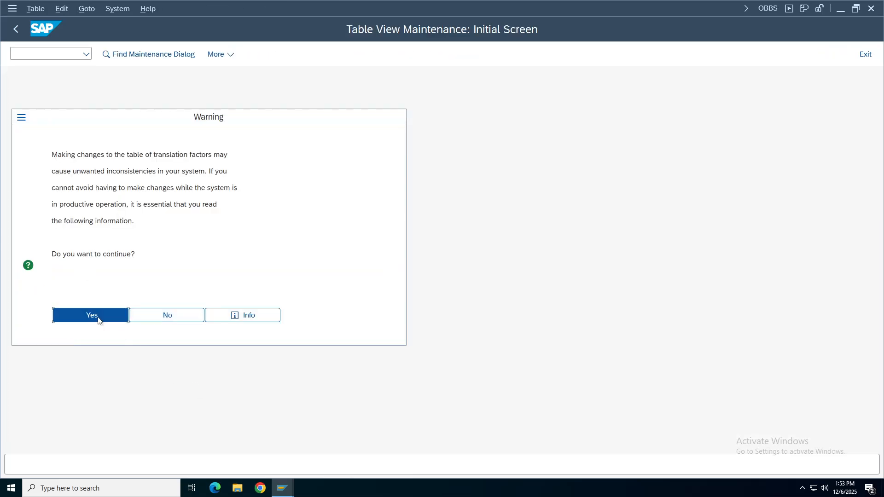
left_click(161, 432)
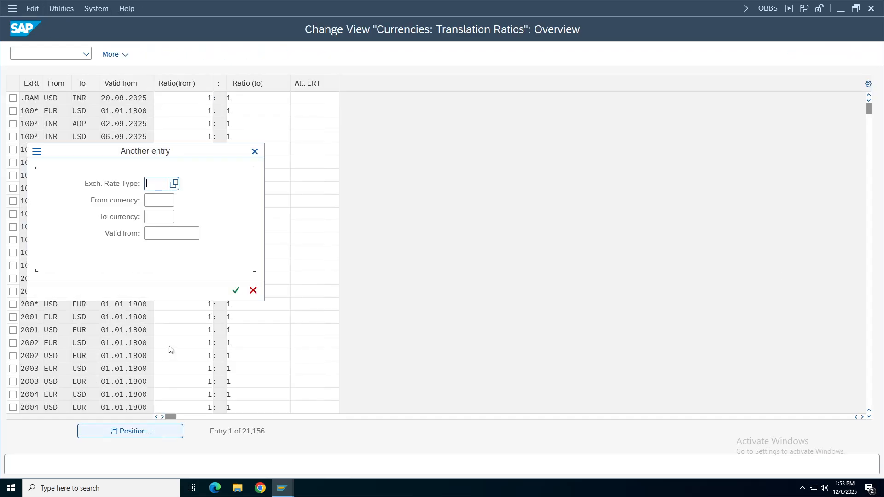
type("m")
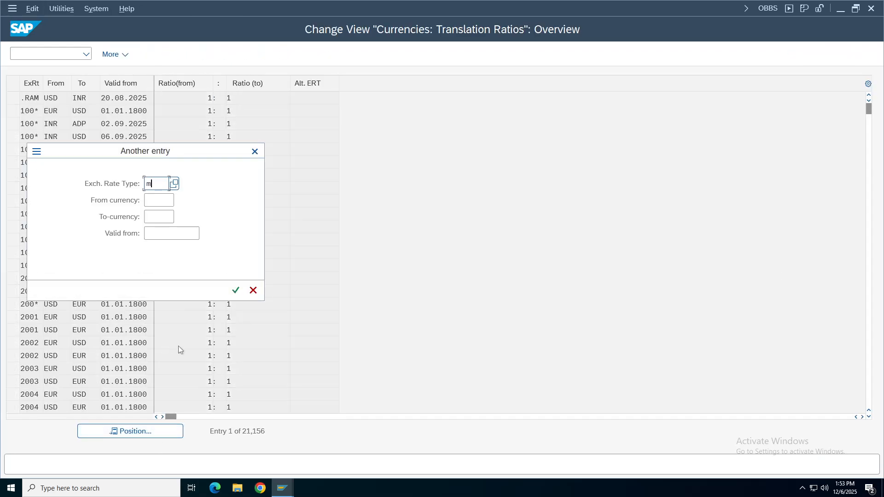
key("Tab")
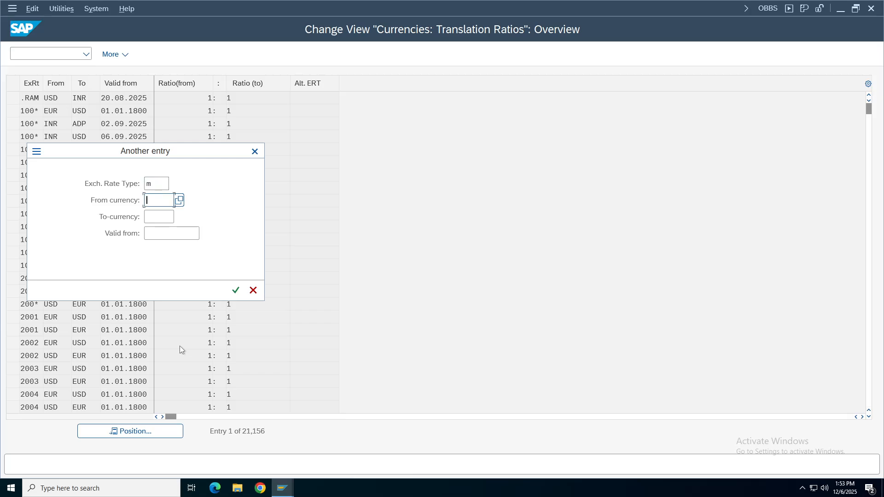
type("u")
key("BackSpace")
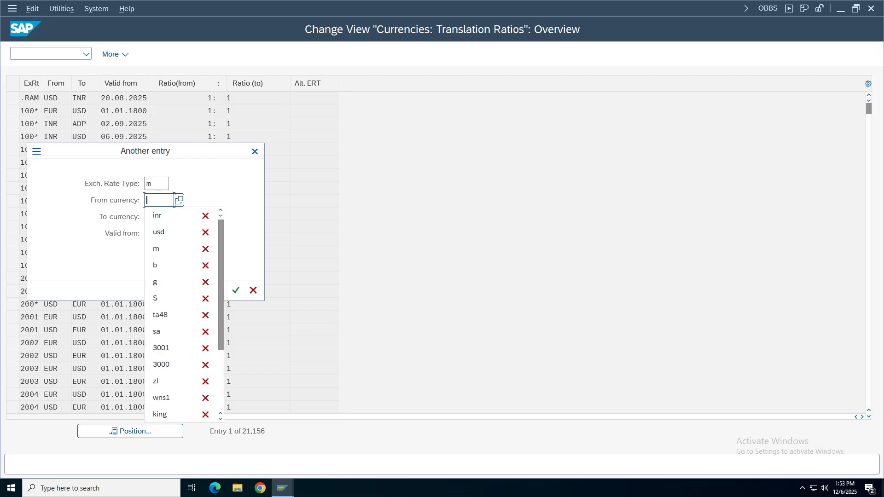
type("inr")
key("Tab")
type("usd")
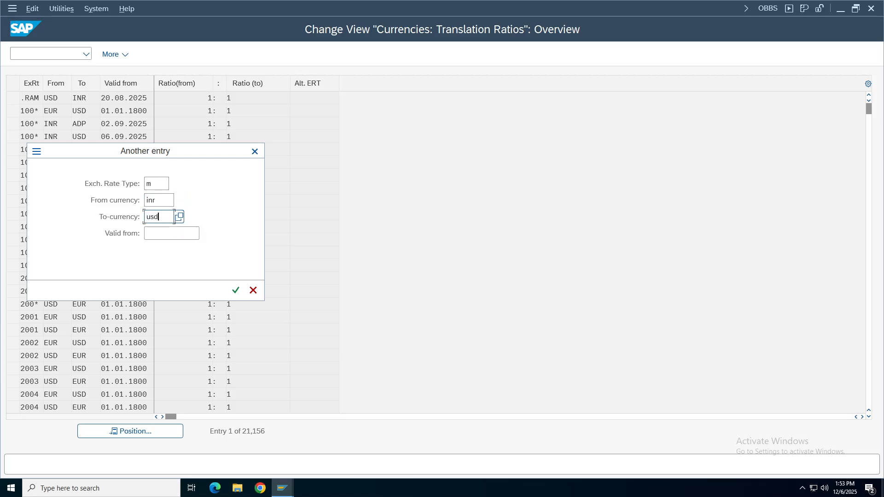
key("Return")
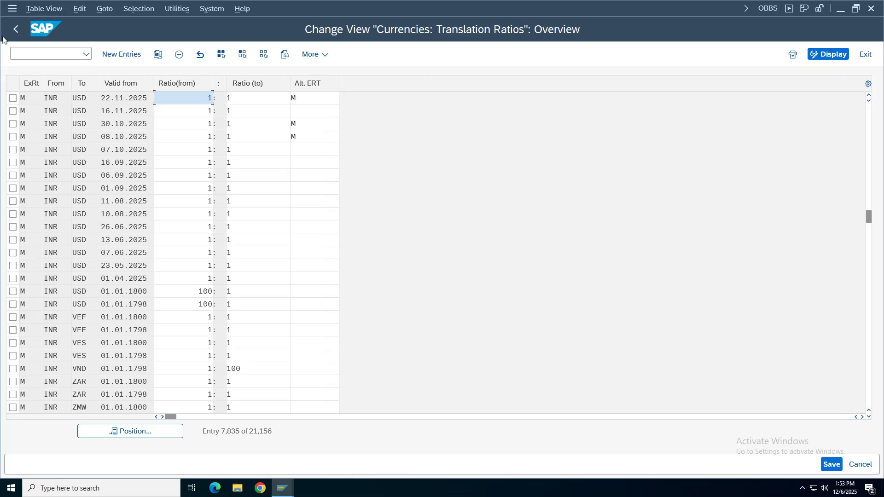
left_click(16, 29)
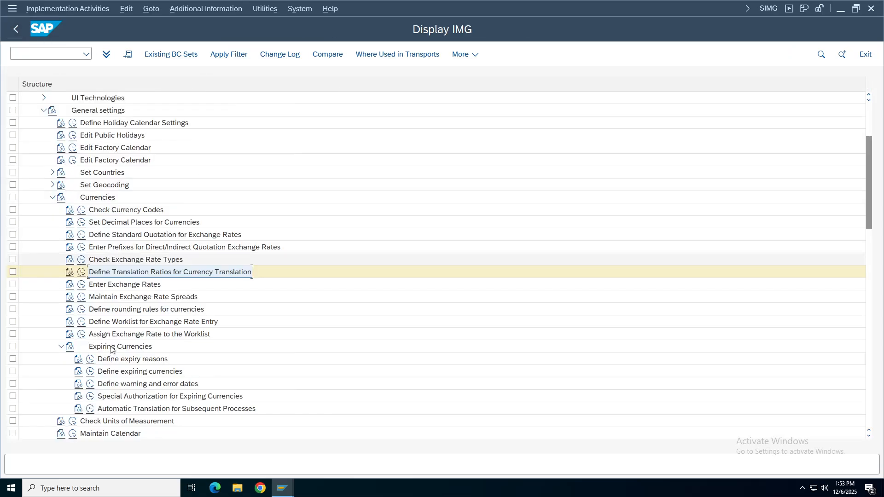
Open Enter Exchange Rates and jump to the type M USD-to-INR entries.
left_click(92, 285)
left_click(82, 285)
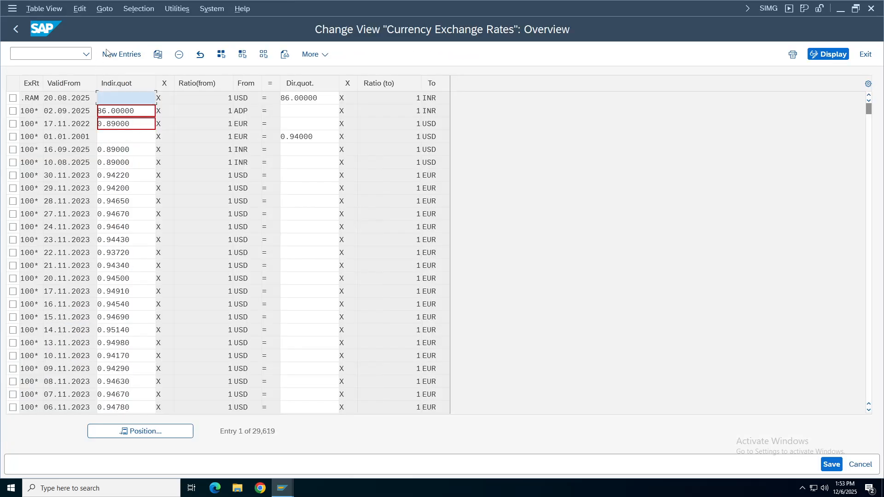
left_click(142, 432)
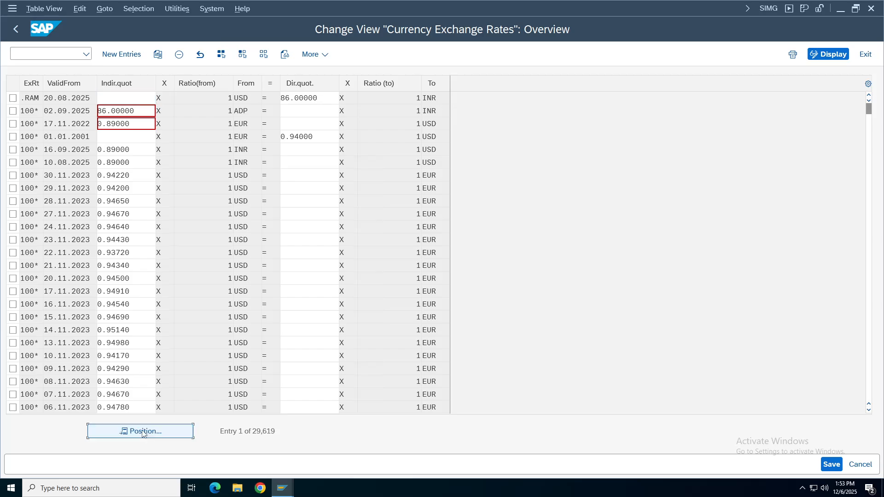
key("Tab")
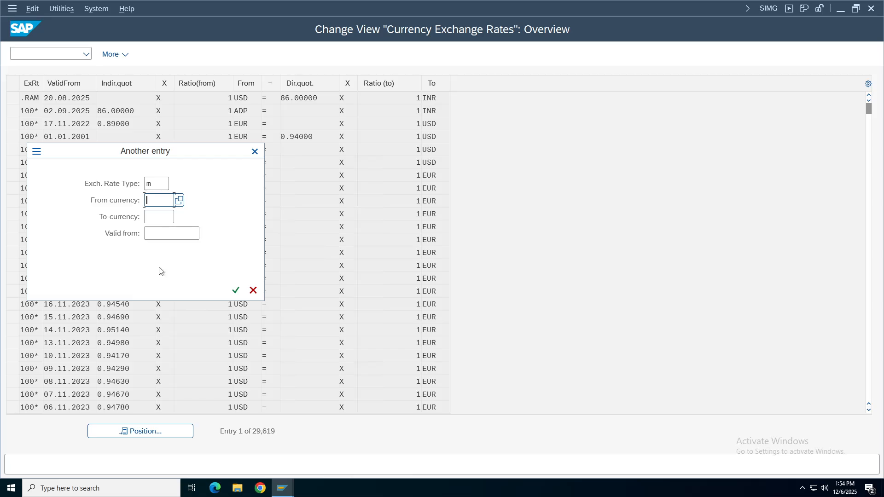
type("usd")
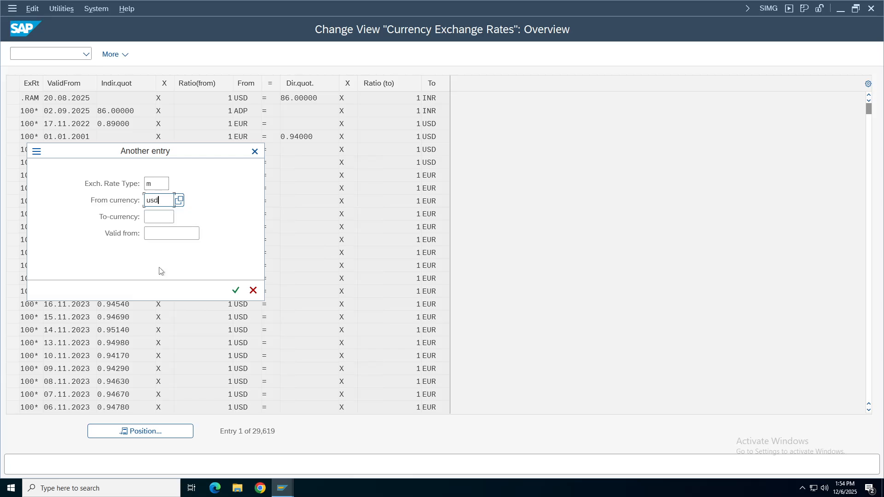
key("Tab")
type("inr")
key("Return")
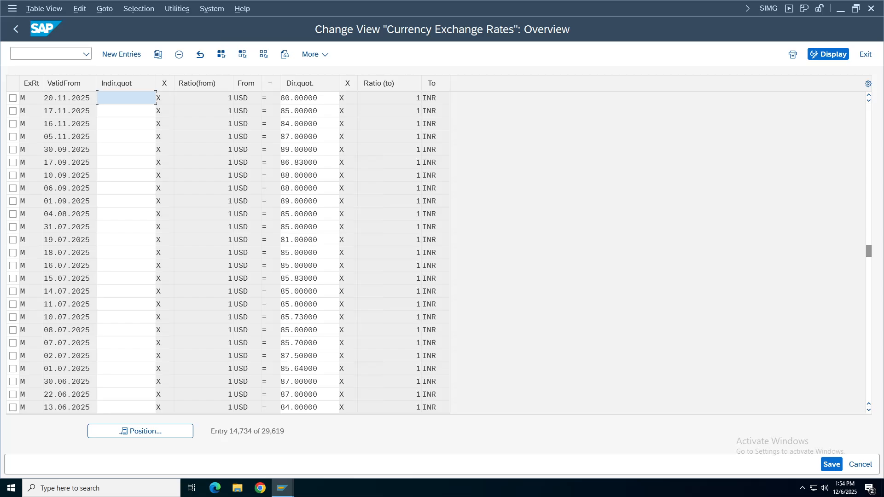
Mark the 20.11.2025 USD-to-INR rate row and copy it as a new entry.
left_click(13, 98)
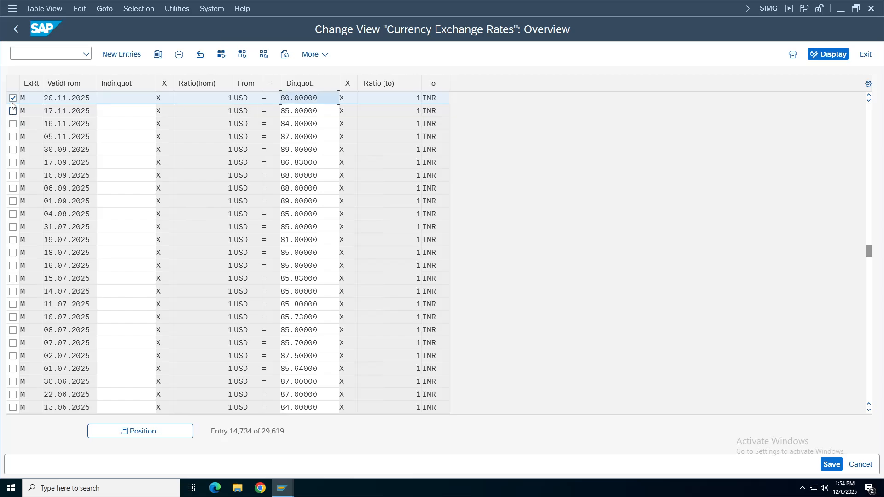
left_click(28, 98)
left_click(157, 54)
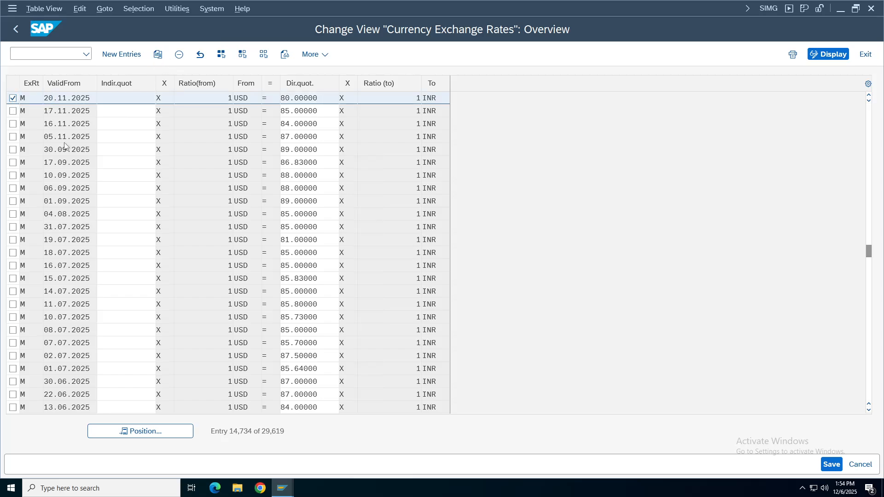
In the copied row, set valid-from to 05.12.2025 and the direct quotation to 90.
left_click(96, 100)
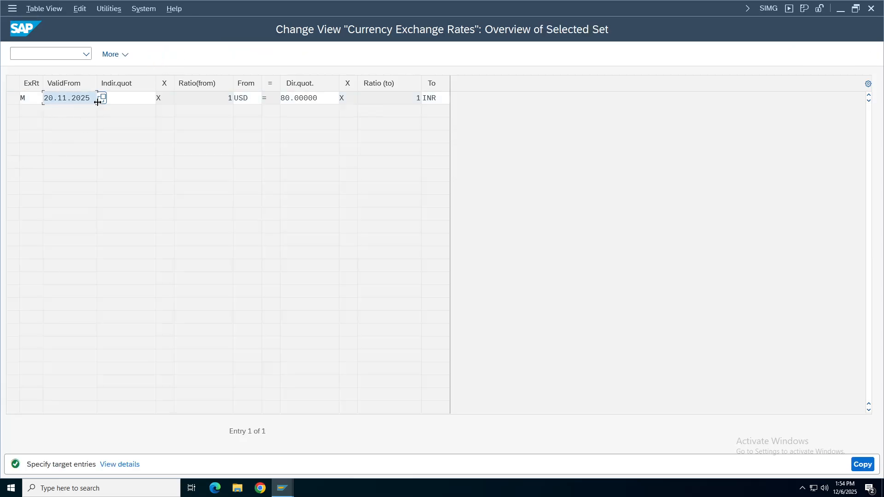
left_click(101, 98)
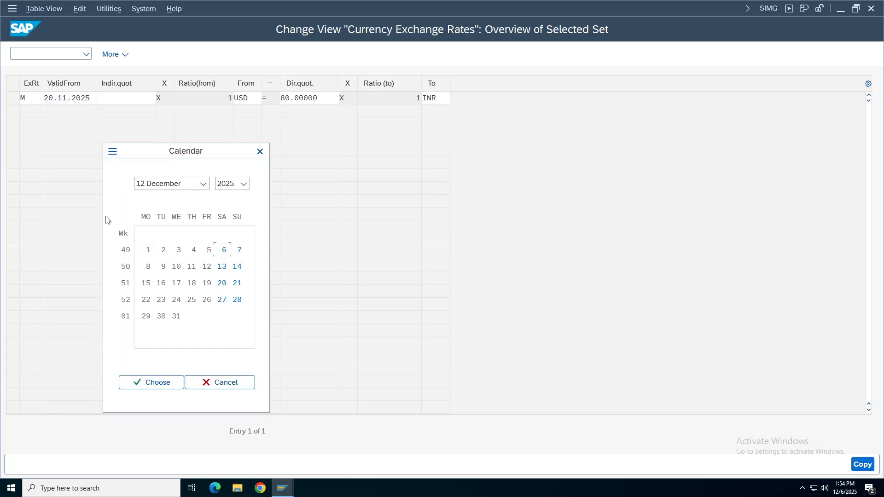
double_click(209, 250)
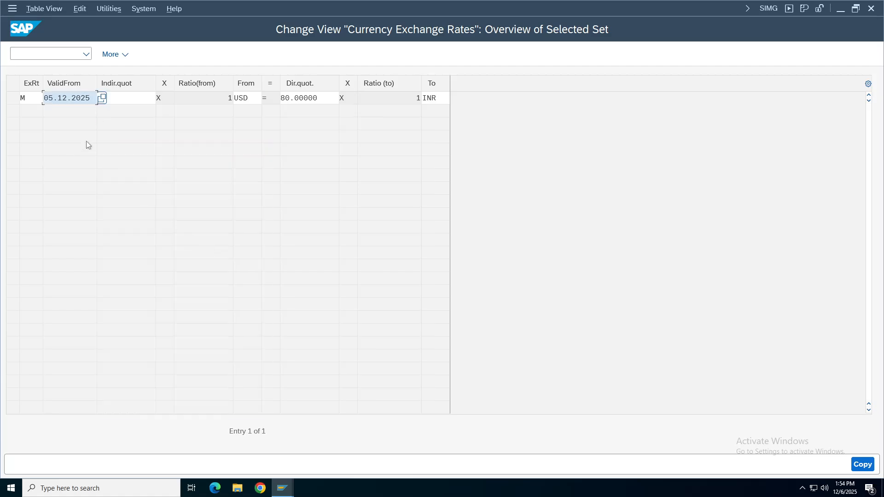
left_click(250, 97)
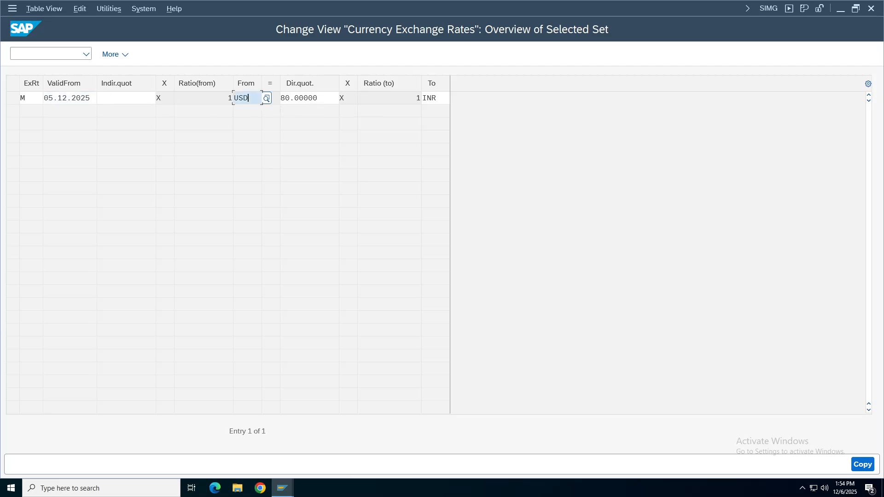
left_click(331, 98)
key("BackSpace")
key("BackSpace")
key("BackSpace")
key("BackSpace")
key("BackSpace")
key("BackSpace")
key("BackSpace")
key("BackSpace")
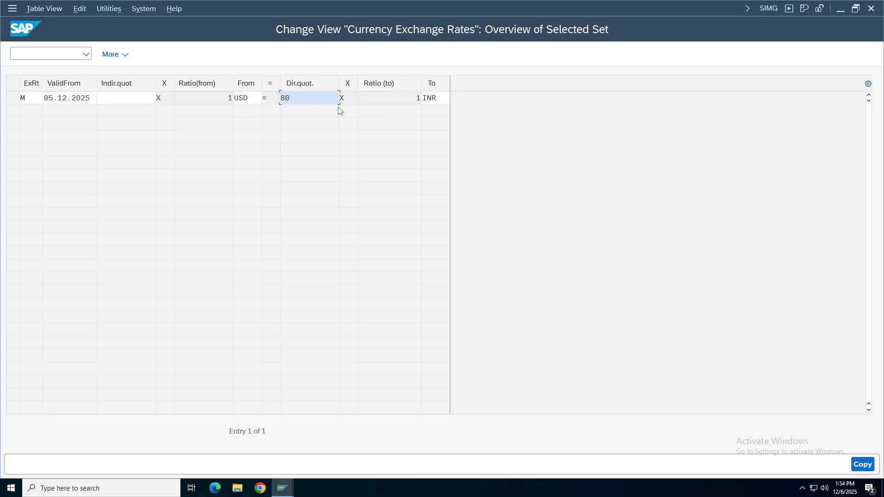
key("Down")
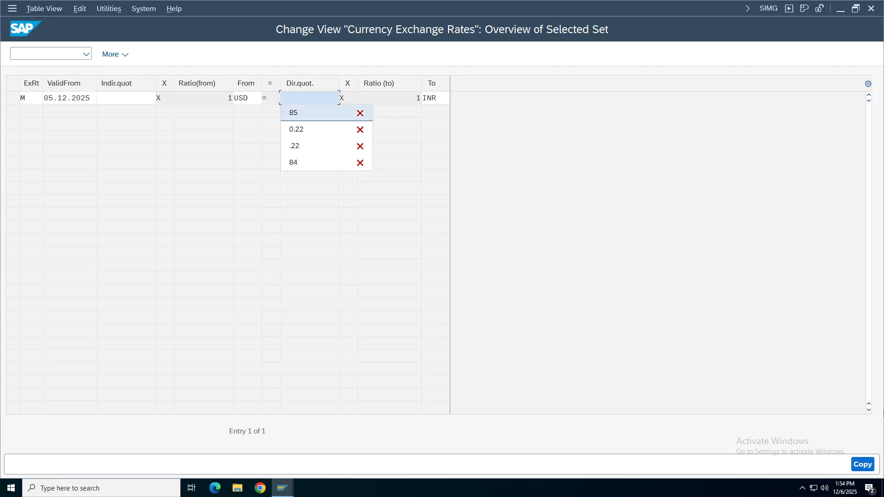
type("90")
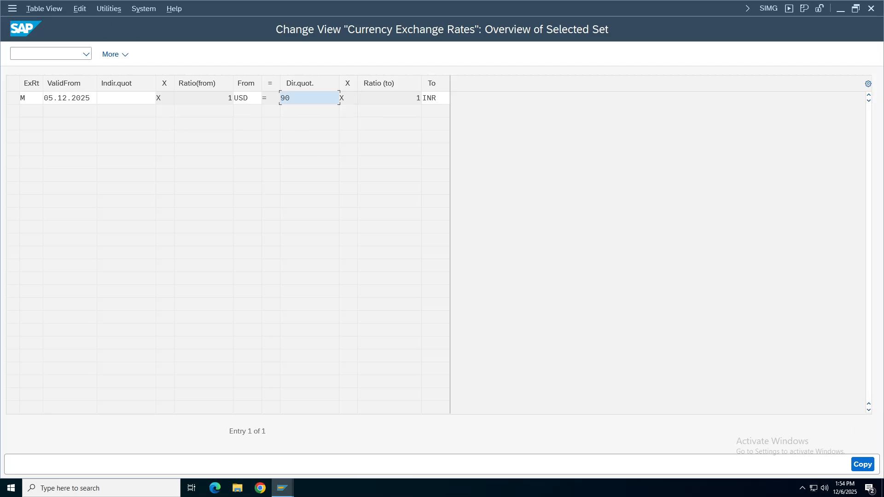
key("shift+Tab")
key("Tab")
key("Tab")
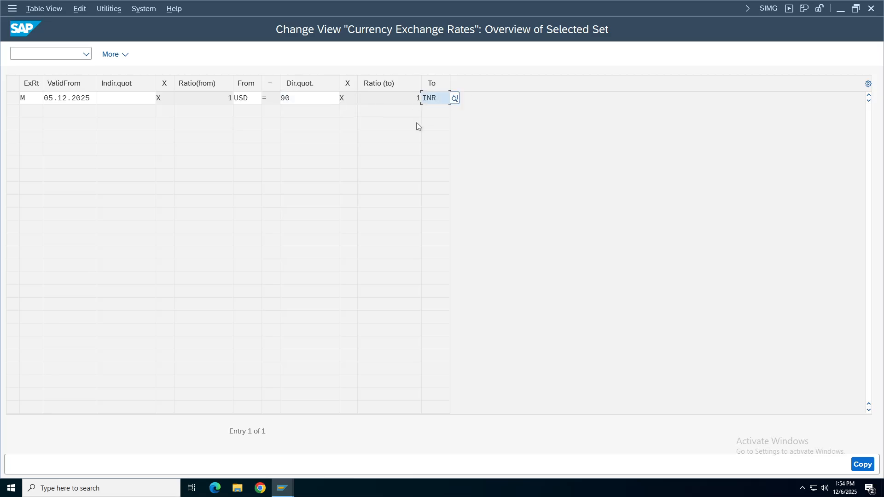
Create and save the new 90.00000 rate entry, then open a new GUI session window.
left_click(863, 464)
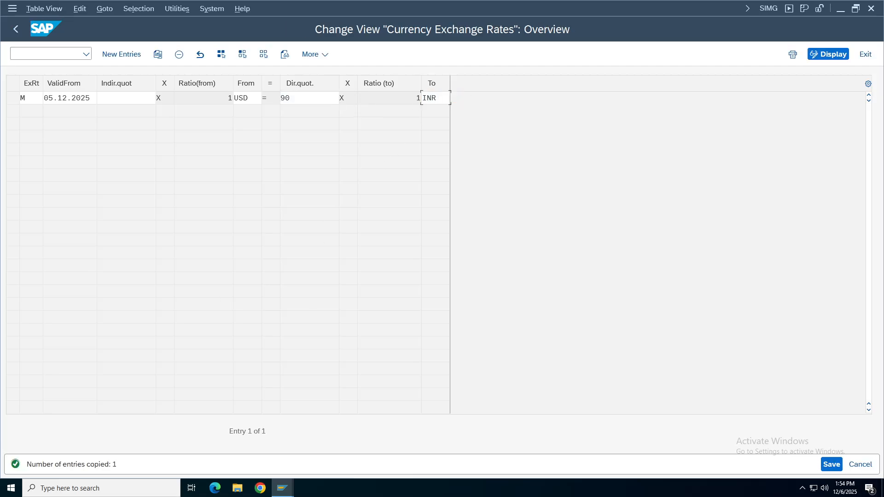
left_click(832, 464)
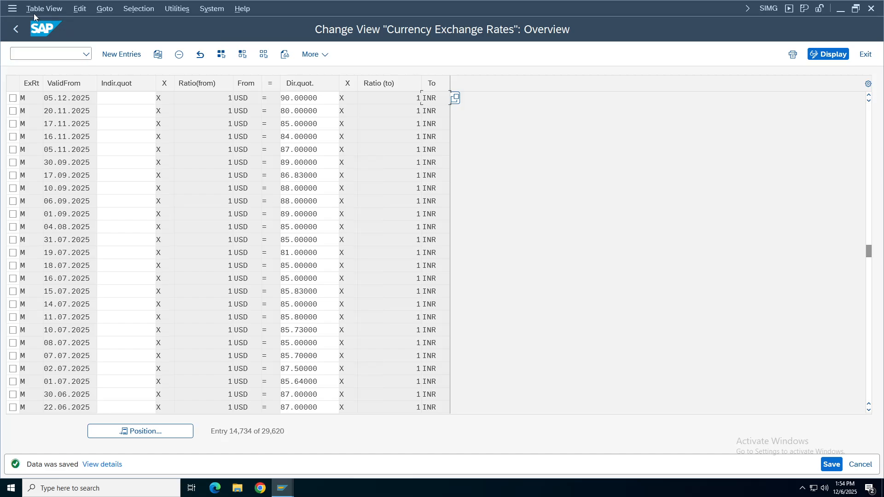
left_click(12, 9)
left_click(46, 122)
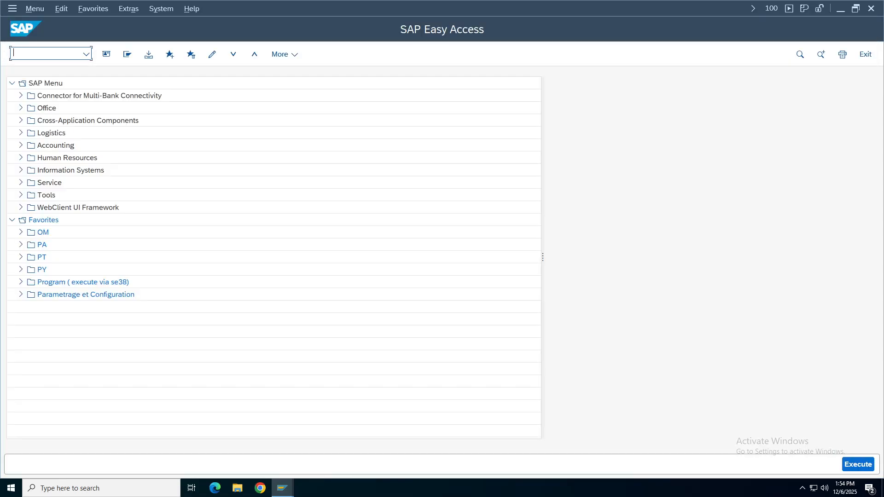
Expand Accounting > Financial Accounting > General Ledger > Document Entry and launch FB50.
type("fb50")
left_click(21, 145)
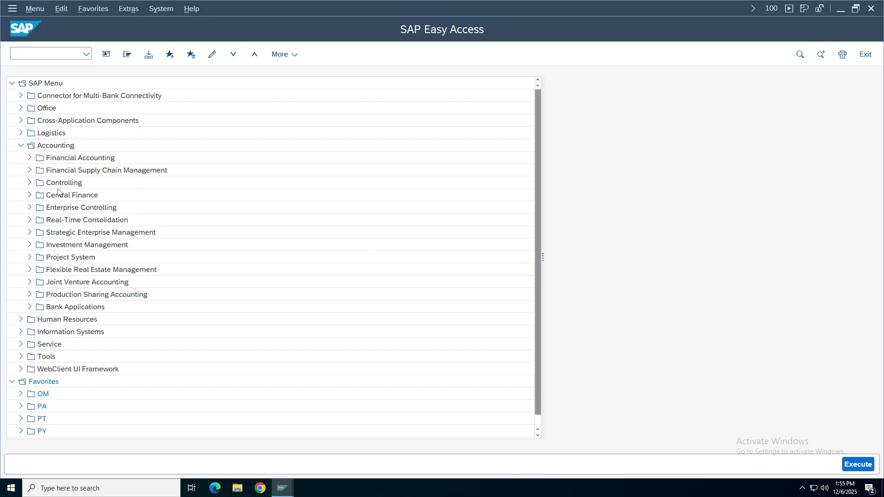
left_click(30, 157)
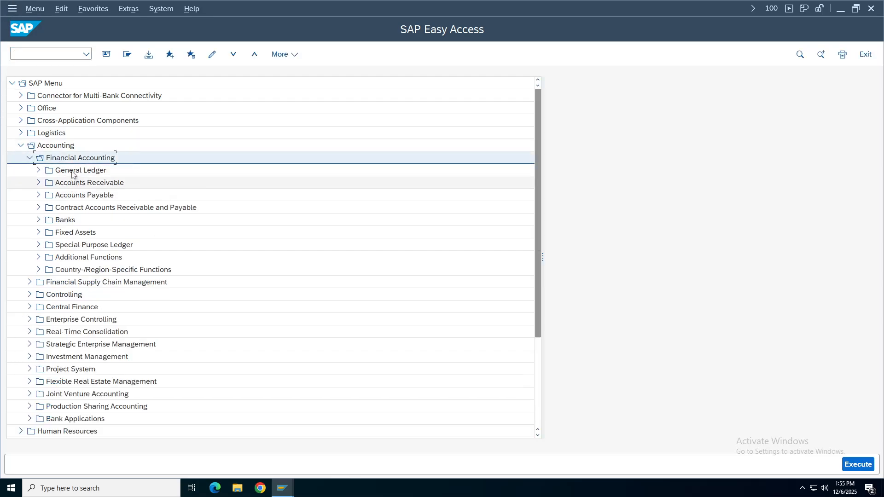
left_click(38, 172)
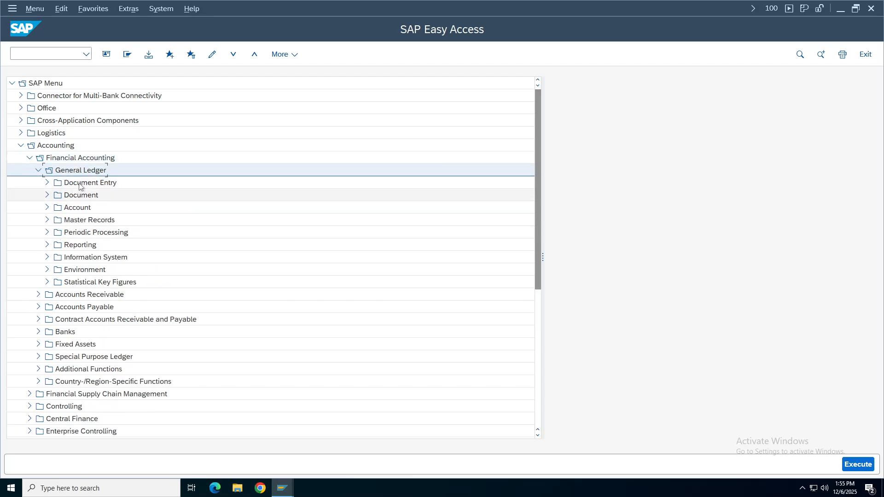
left_click(60, 186)
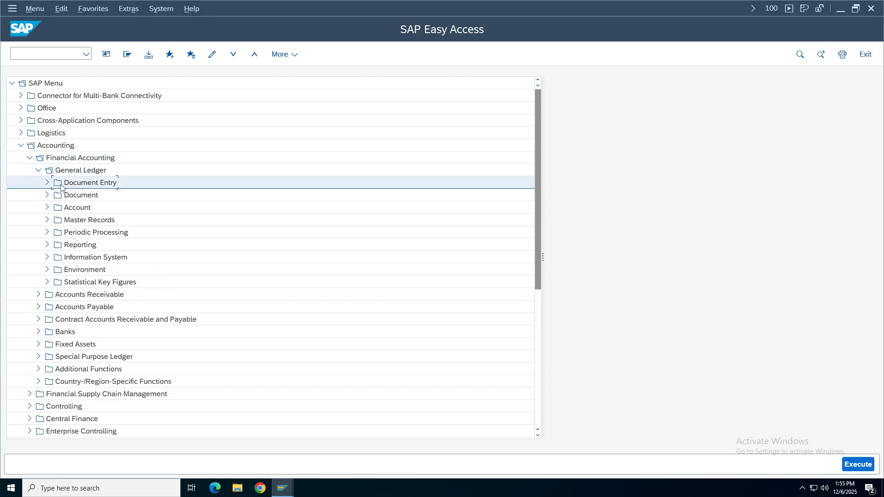
left_click(46, 183)
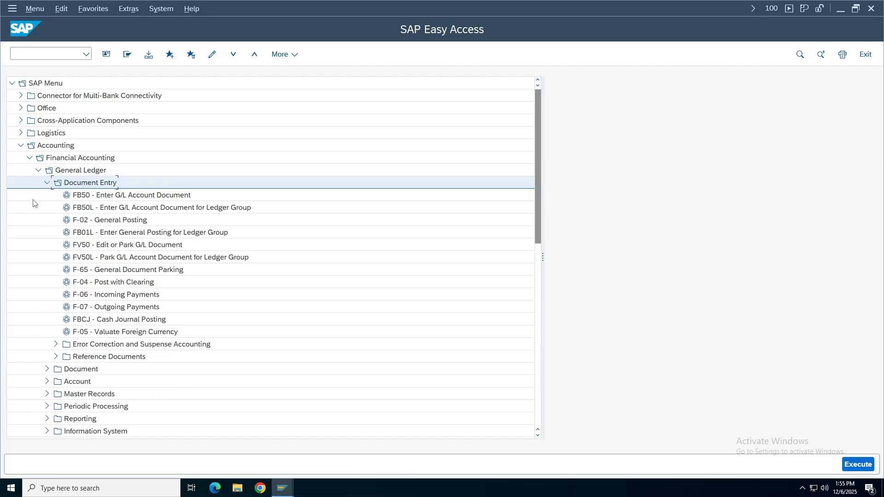
double_click(103, 196)
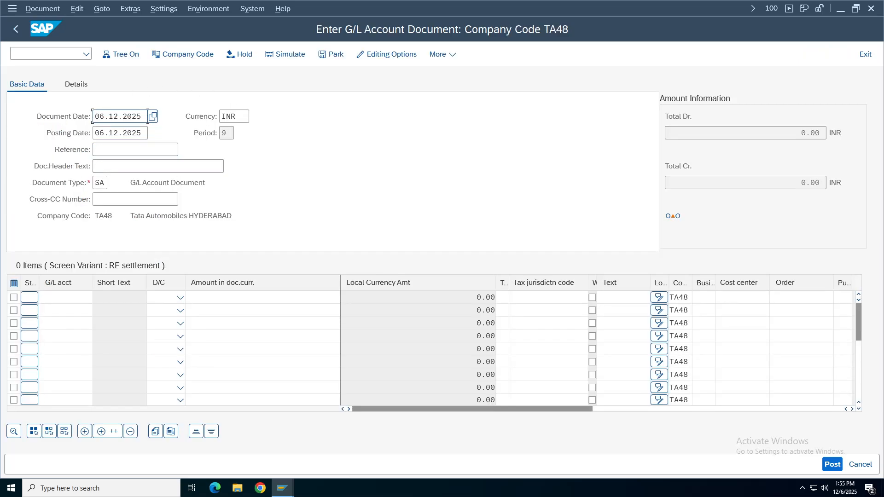
Set document currency to USD, reference TEST FC and header text Test FC.
left_click(72, 85)
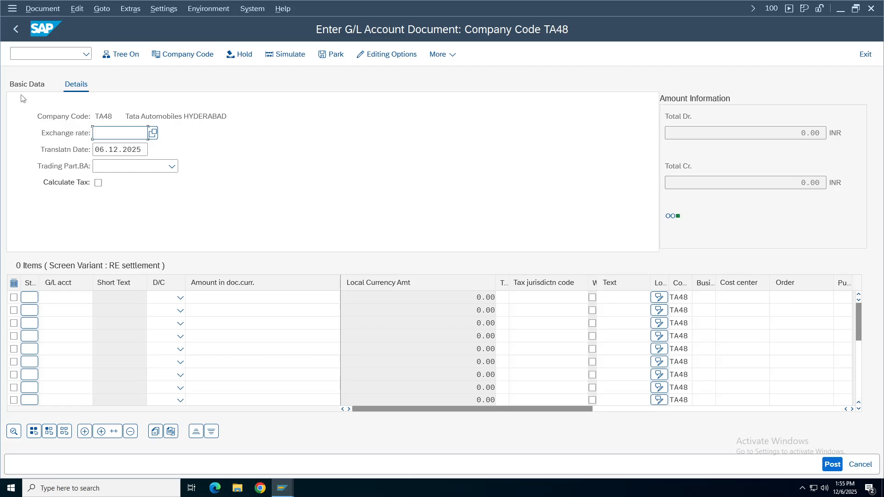
left_click(28, 84)
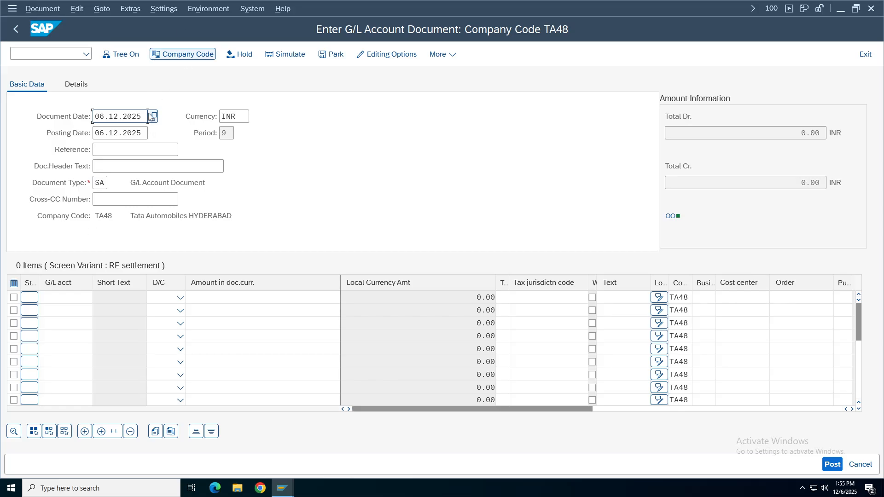
key("Tab")
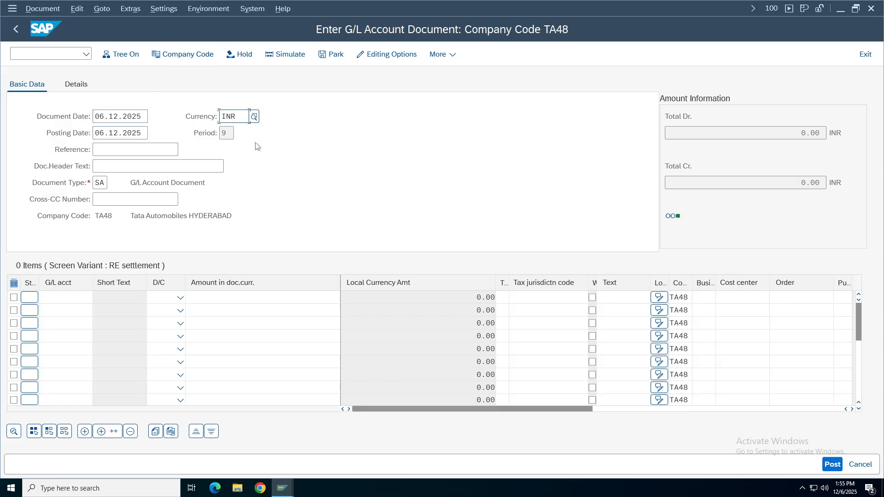
key("BackSpace")
key("BackSpace")
key("BackSpace")
type("usd")
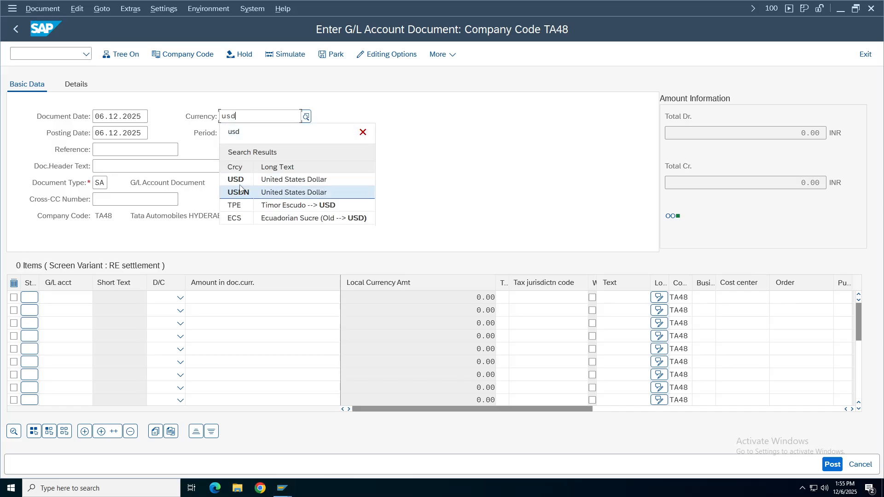
key("Return")
key("Return")
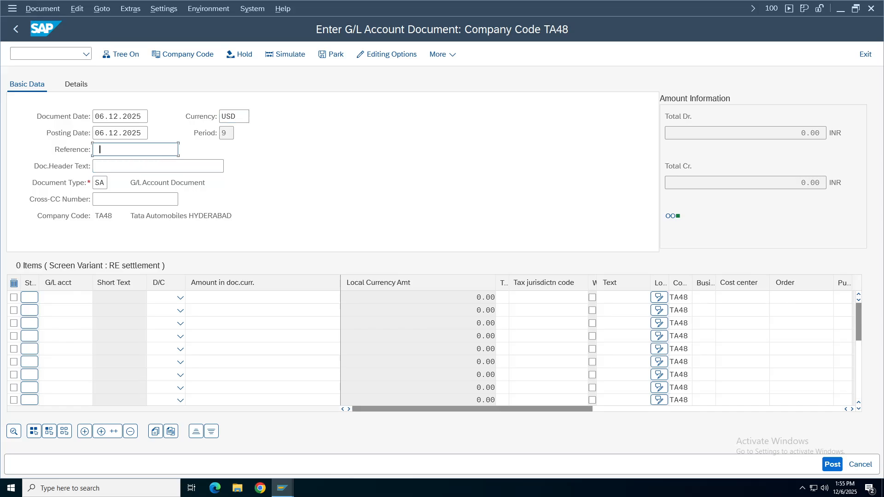
type("TES")
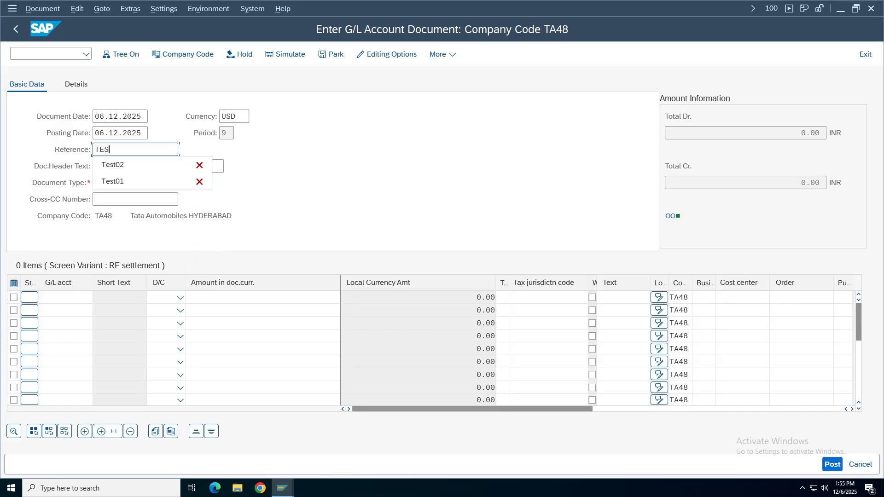
type("T FC")
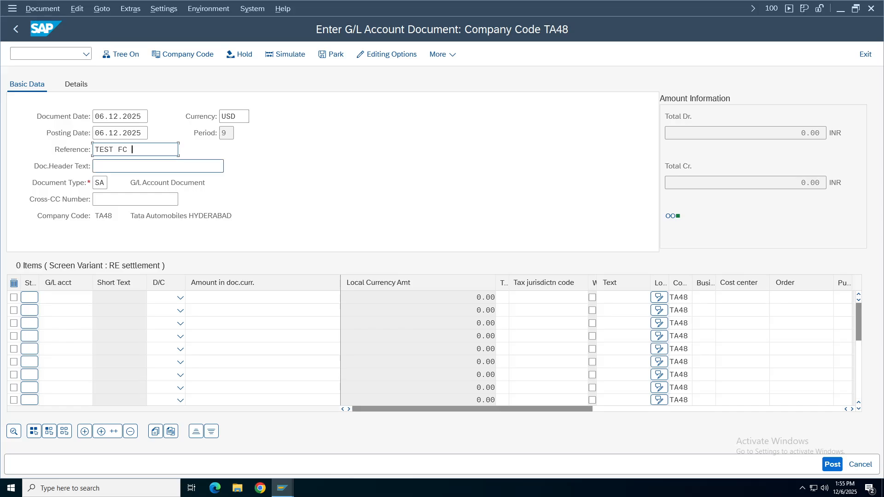
key("Return")
type("Tes")
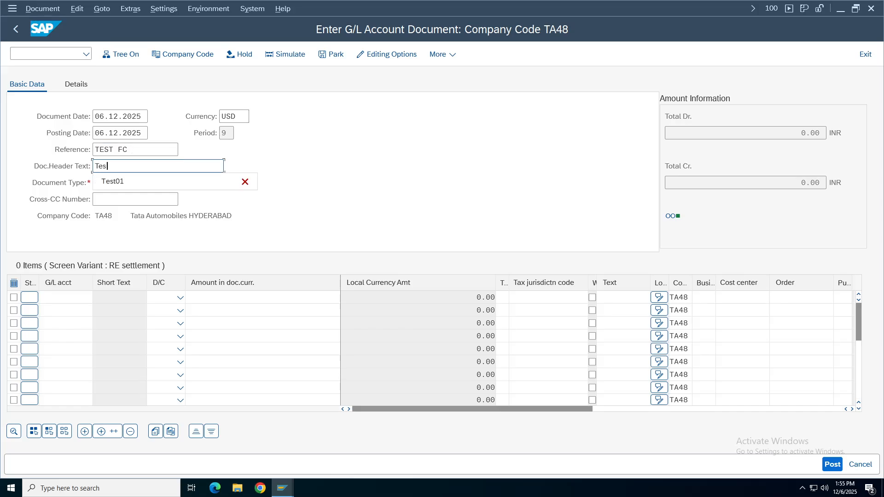
type("t FC")
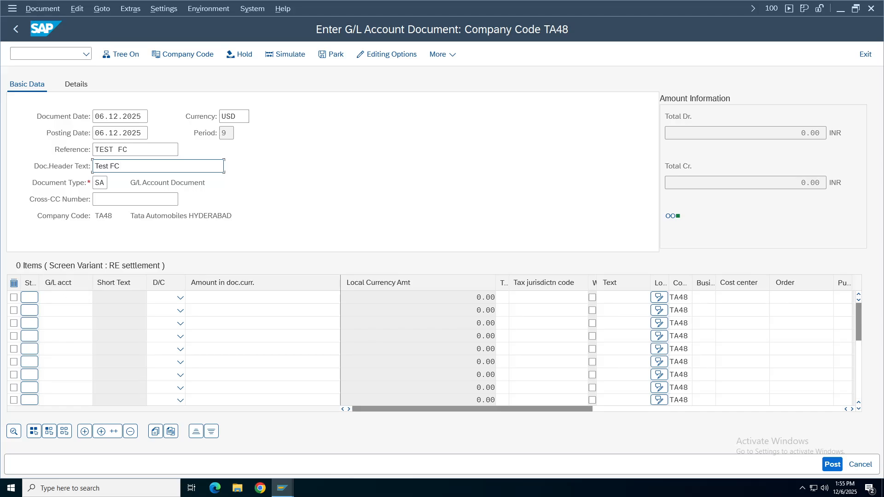
Enter account 1000 as a debit on line one and 1001 as a credit on line two.
left_click(58, 297)
left_click(58, 312)
left_click(58, 311)
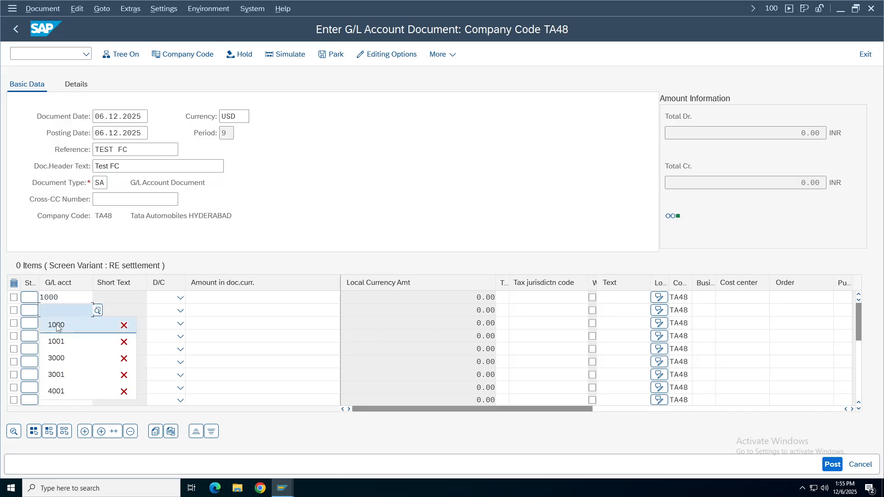
left_click(58, 341)
left_click(181, 297)
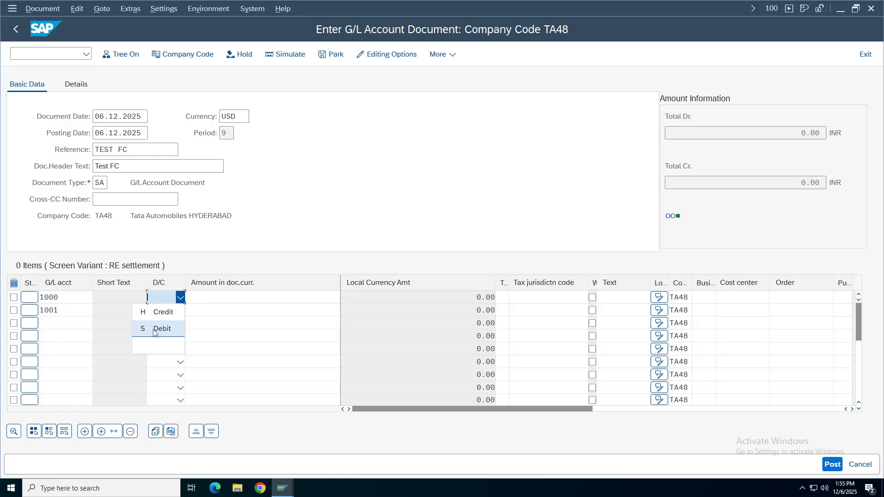
left_click(157, 329)
left_click(179, 311)
left_click(157, 328)
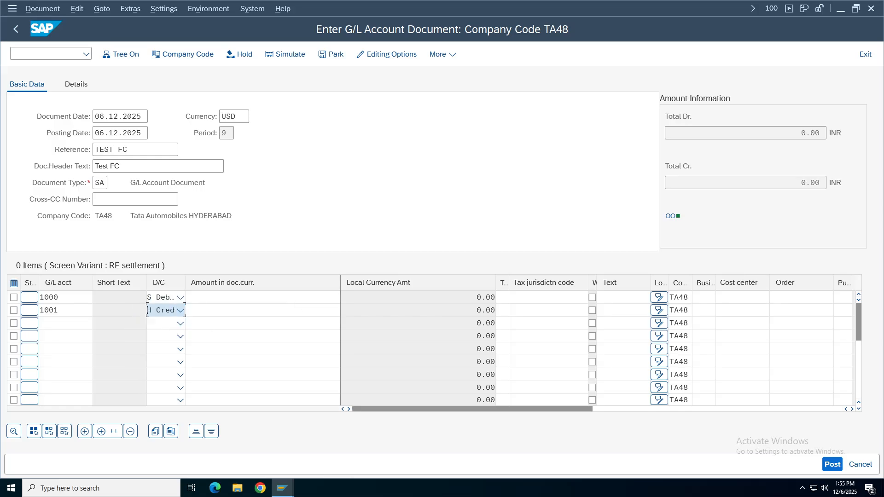
Enter amount 1 on both lines and validate the line items.
left_click(297, 299)
type("1")
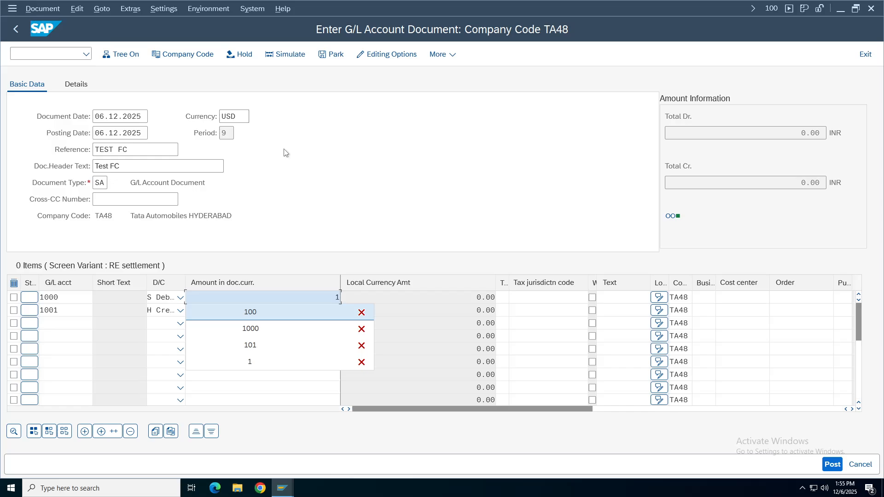
left_click(249, 116)
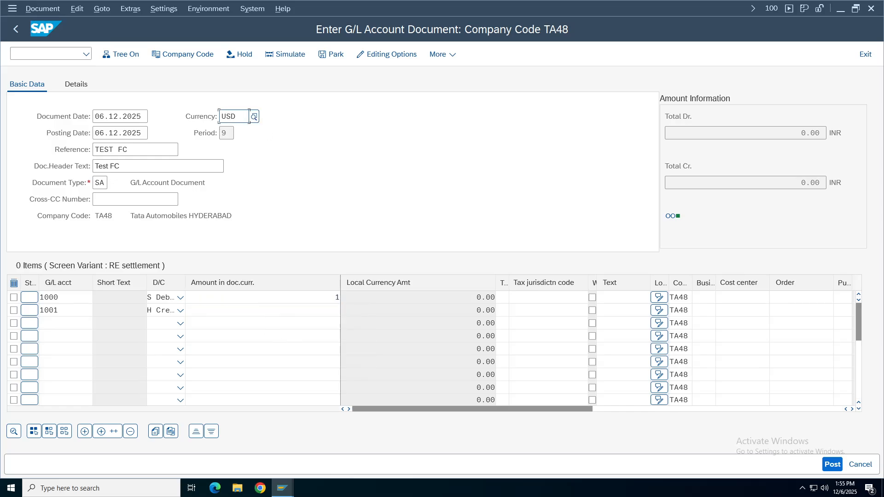
left_click(262, 310)
type("1")
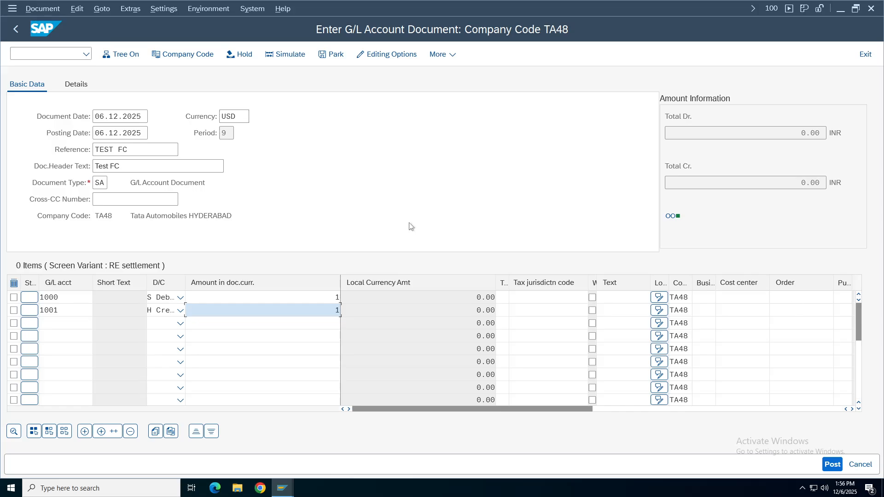
key("Return")
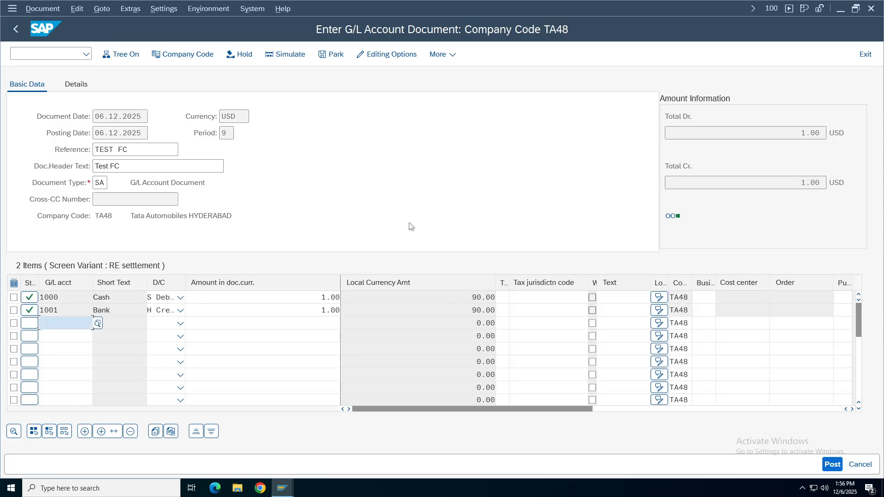
Simulate the document and review item 1's amount and currency details.
left_click(298, 59)
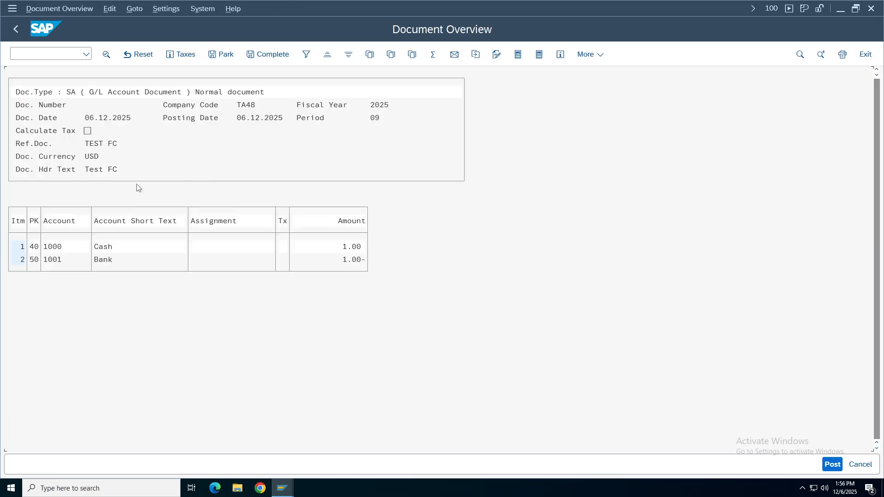
left_click(349, 247)
left_click(86, 157)
key("Left")
left_click(352, 248)
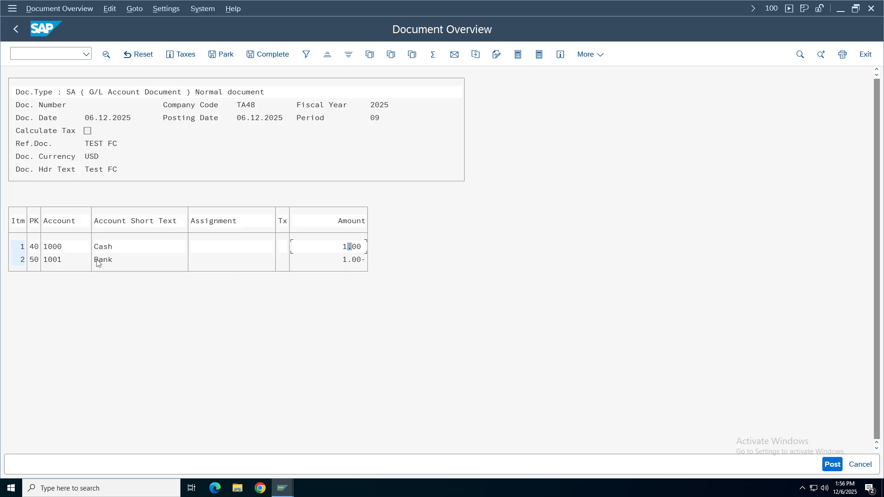
double_click(53, 249)
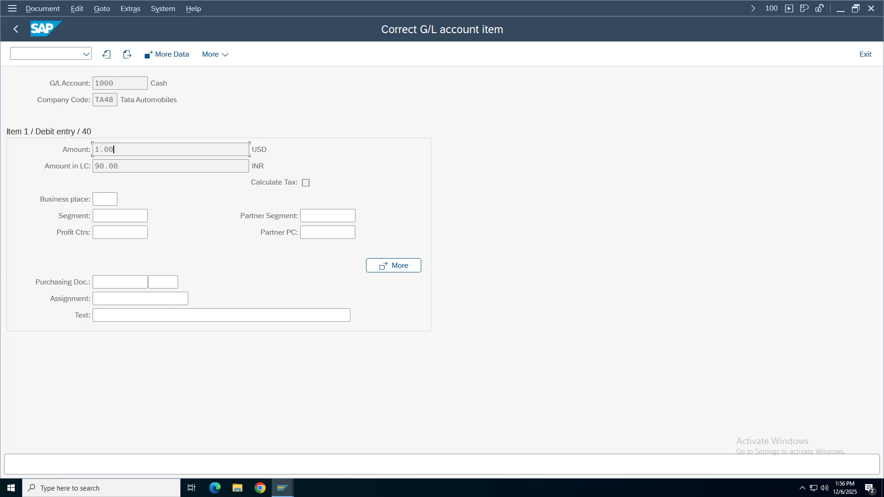
key("Tab")
key("Tab")
Post the USD 1.00 Cash/Bank document, creating document 3 in TA48.
left_click(16, 29)
left_click(832, 464)
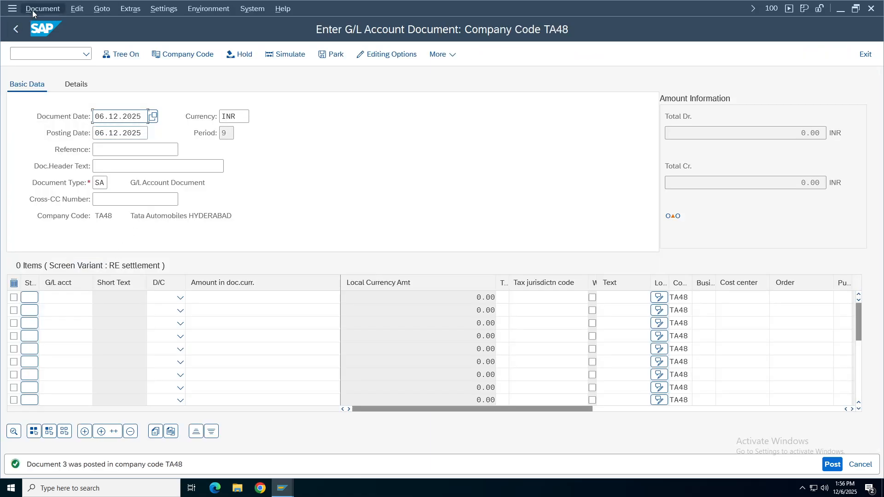
left_click(33, 9)
Display document 3's header and check currency USD with exchange rate 90.00000.
left_click(46, 38)
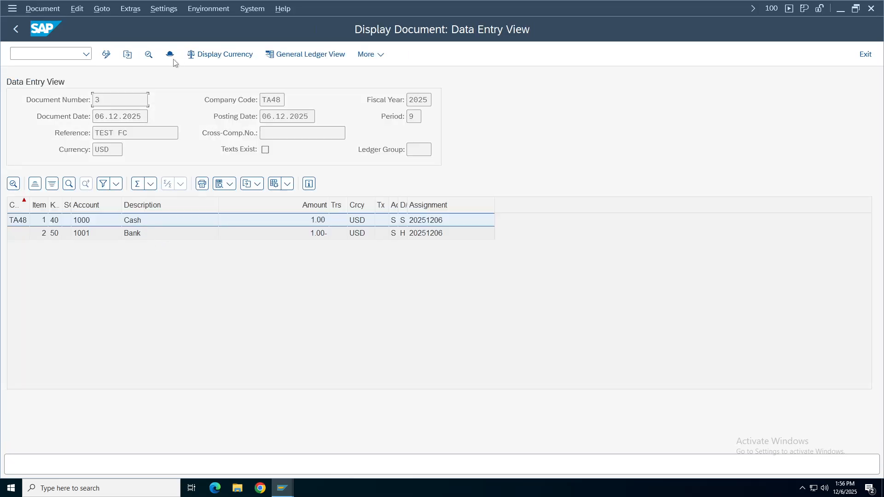
left_click(170, 54)
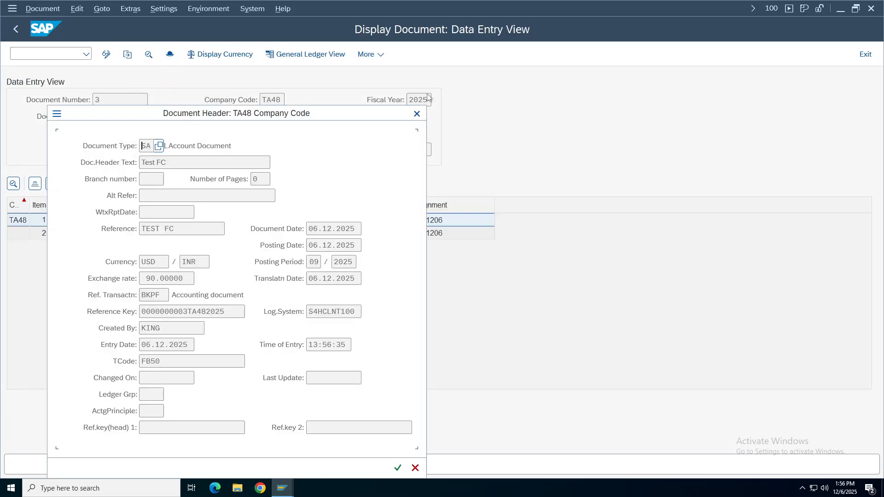
left_click_drag(178, 112, 501, 50)
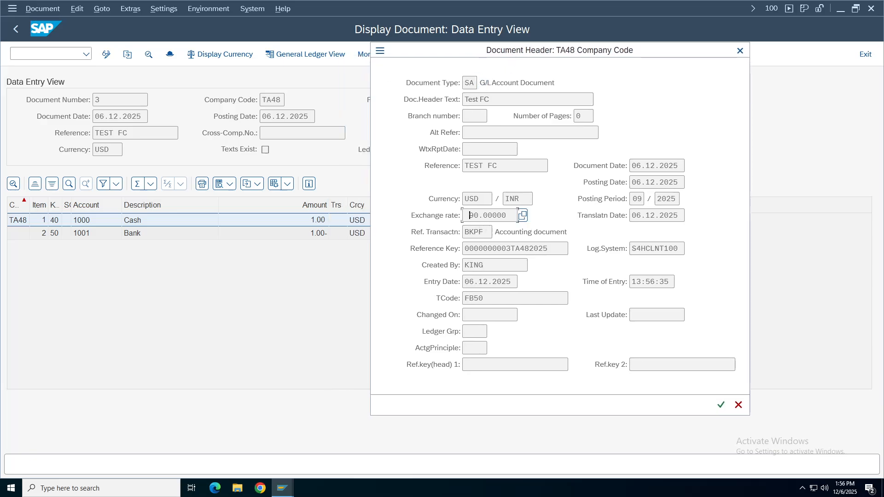
double_click(478, 198)
double_click(463, 215)
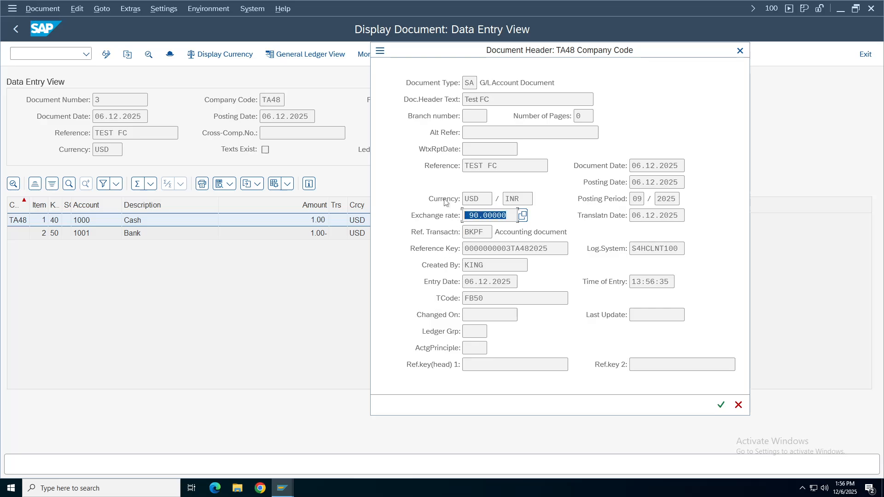
left_click(479, 216)
left_click(741, 51)
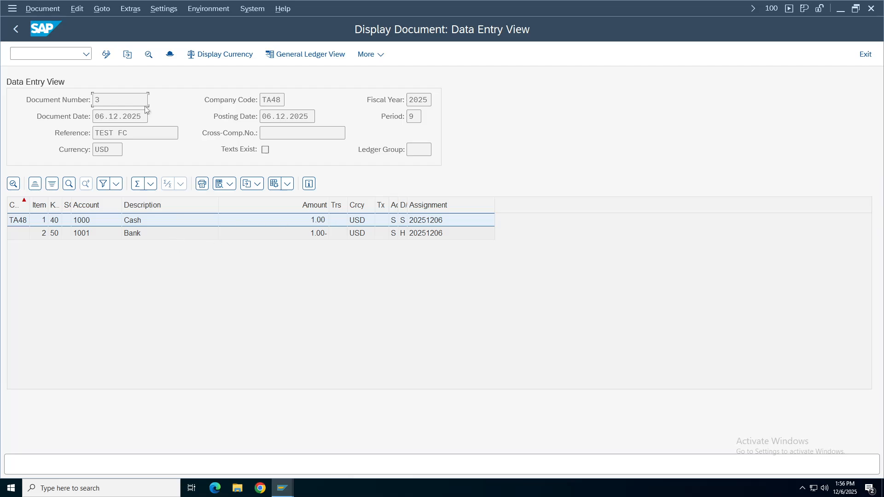
Return to FB50 and fill reference TEST FC and header text Test FC from history.
left_click(16, 29)
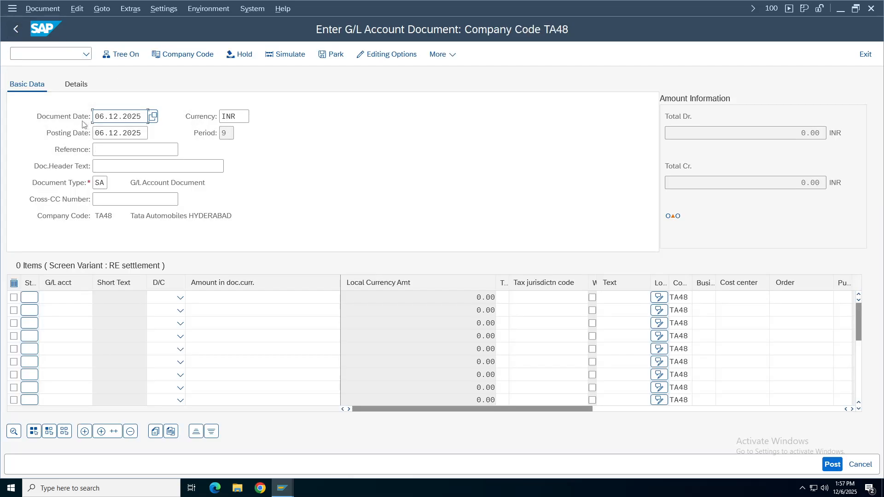
left_click(75, 86)
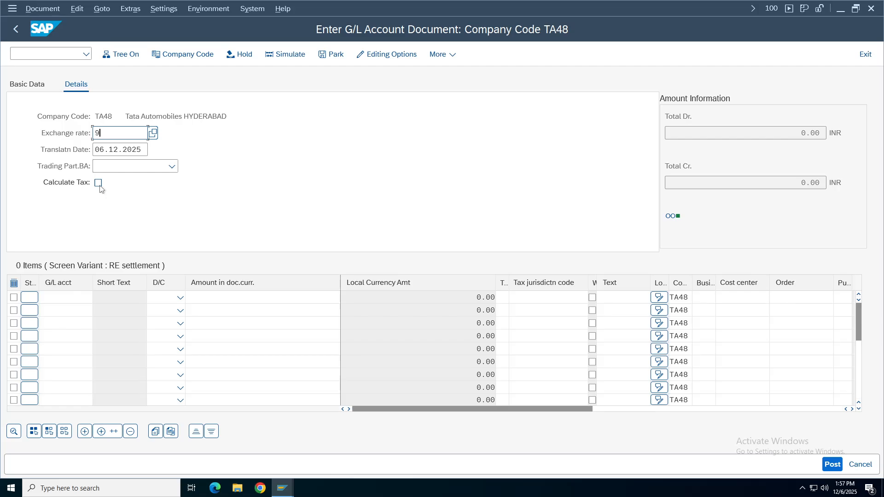
left_click(27, 85)
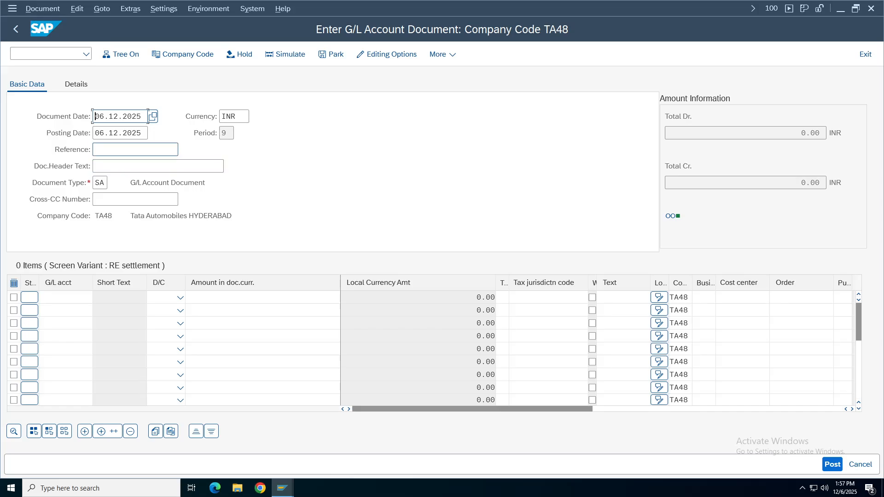
left_click(106, 150)
left_click(106, 165)
key("Tab")
key("Down")
key("Return")
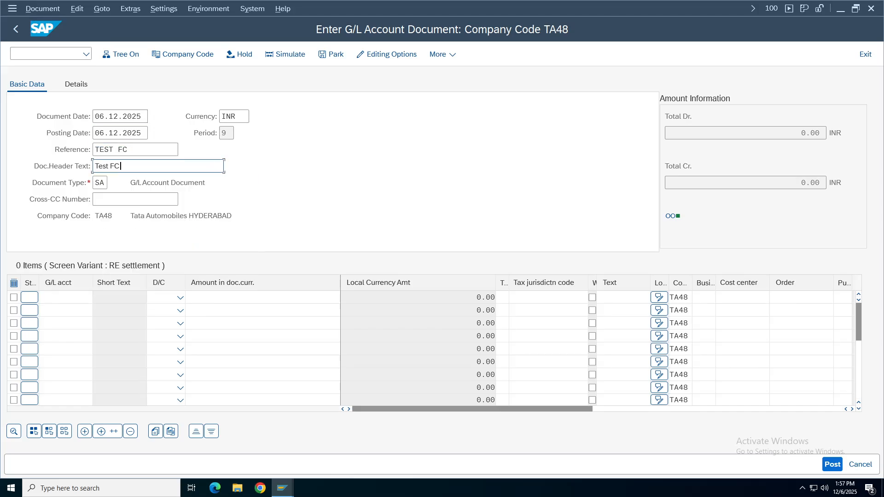
Enter account 1000 with amount 1 on both line items.
key("Return")
key("Down")
key("Return")
key("Down")
key("Down")
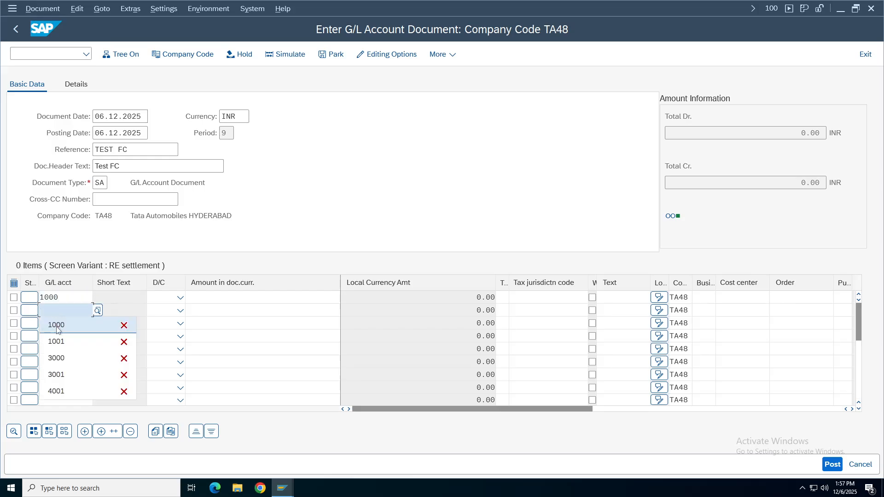
key("Return")
left_click(262, 297)
type("1")
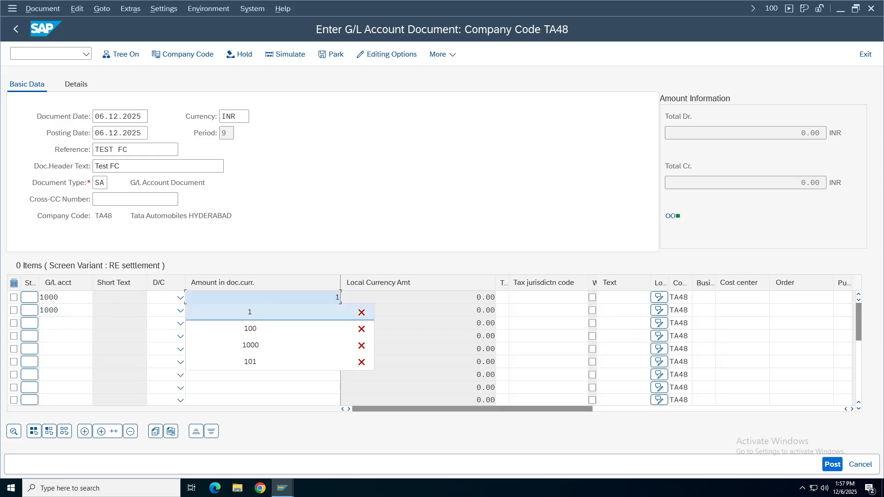
key("Return")
key("Down")
type("1")
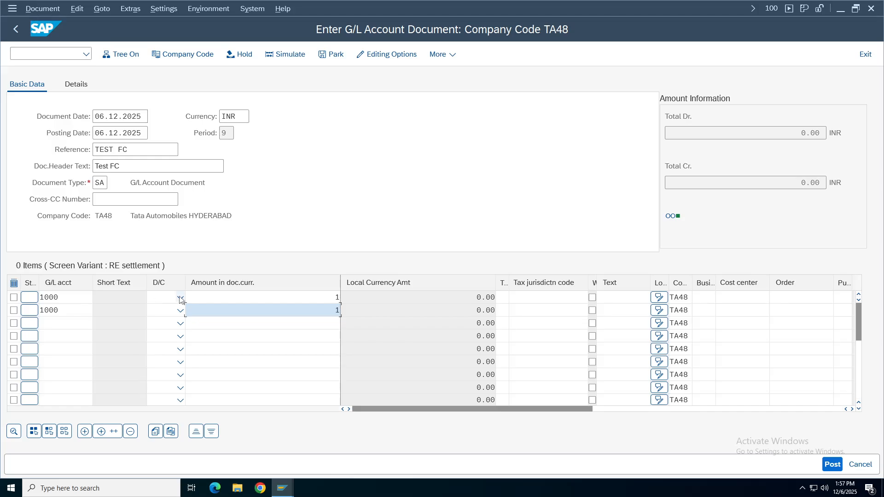
Mark line one as debit and line two as credit, then check the exchange rate details.
left_click(180, 297)
left_click(161, 328)
left_click(180, 311)
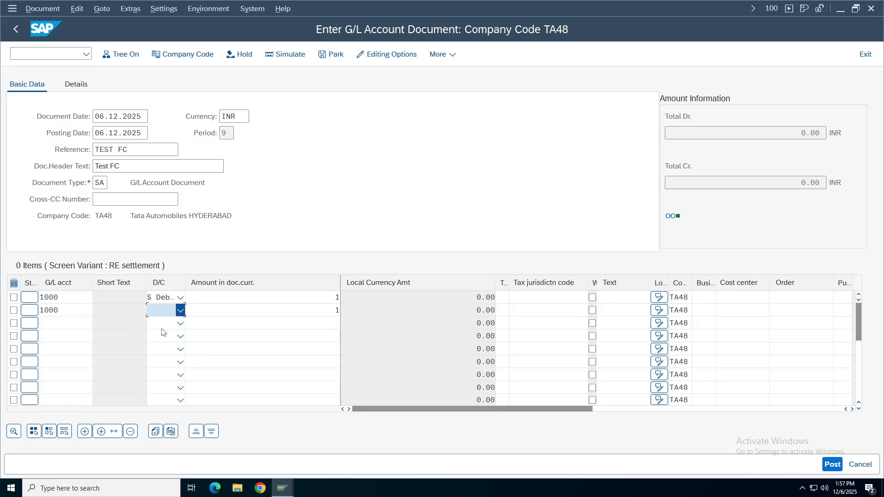
left_click(163, 324)
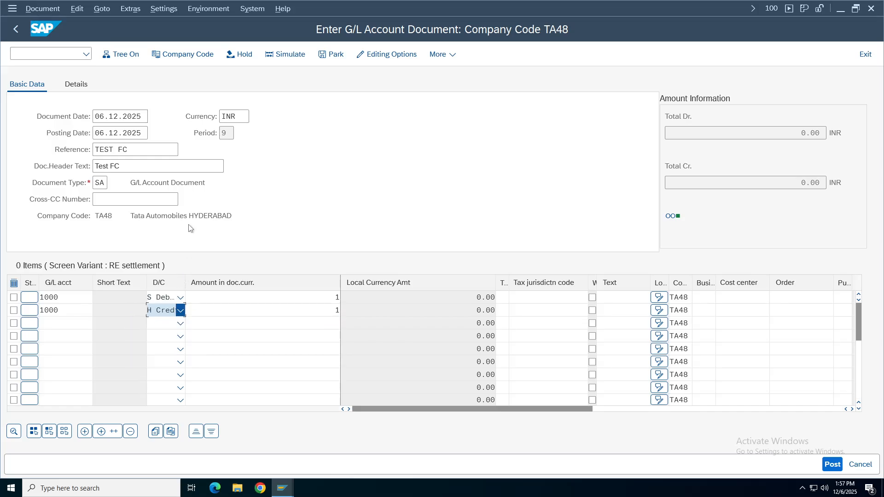
left_click(76, 84)
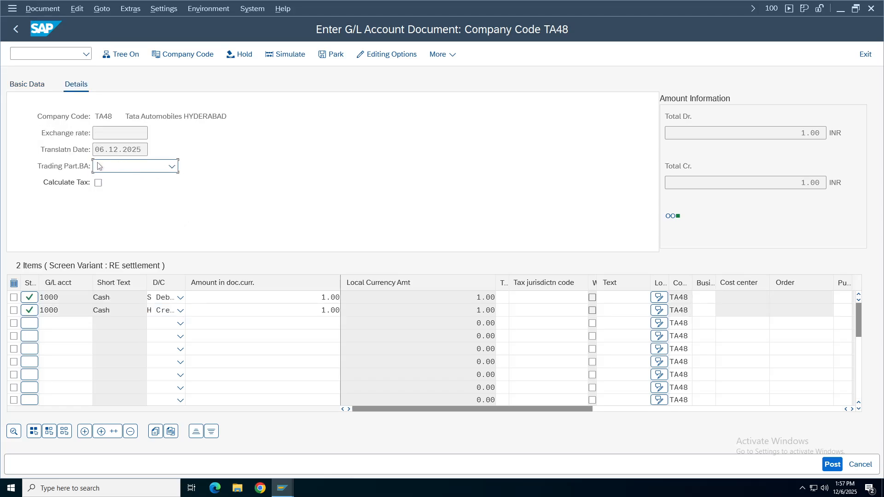
left_click(120, 133)
Review the Accounting Editing Options, then return to document entry so they take effect.
left_click(402, 59)
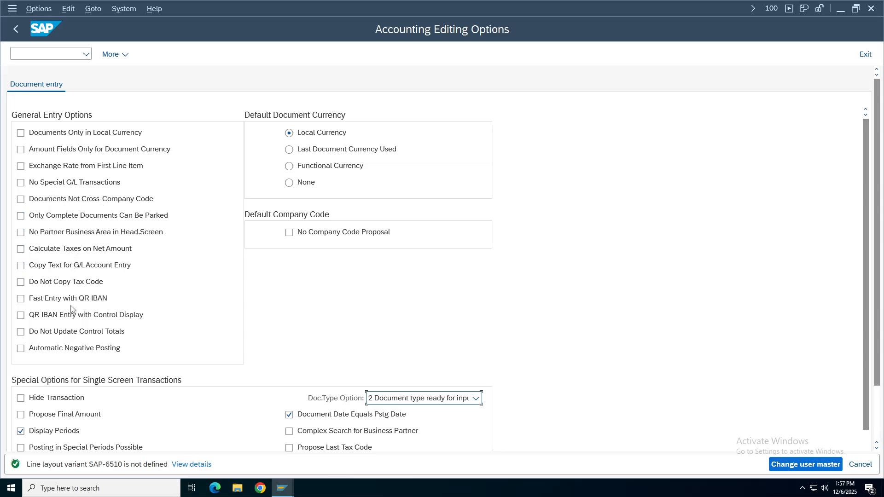
left_click_drag(880, 212, 877, 271)
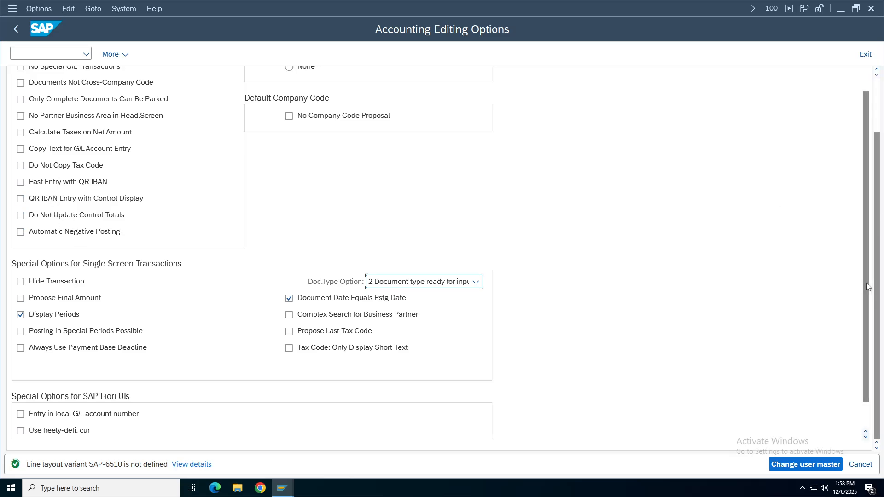
scroll(868, 287, "up", 5)
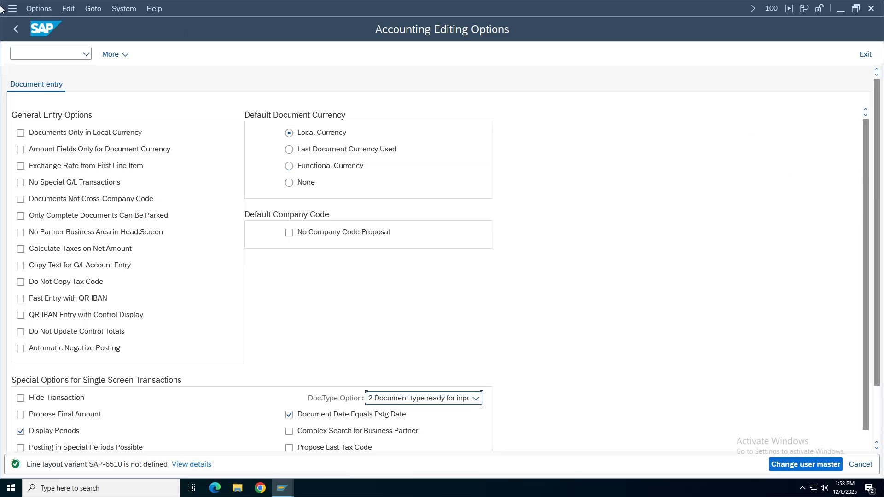
left_click(16, 28)
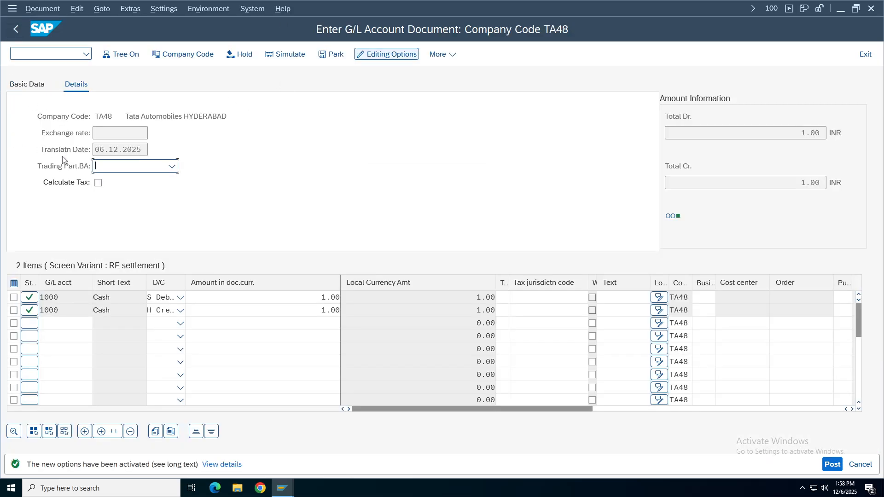
Simulate the INR document, review its first Cash item, and return to editing.
key("shift+Tab")
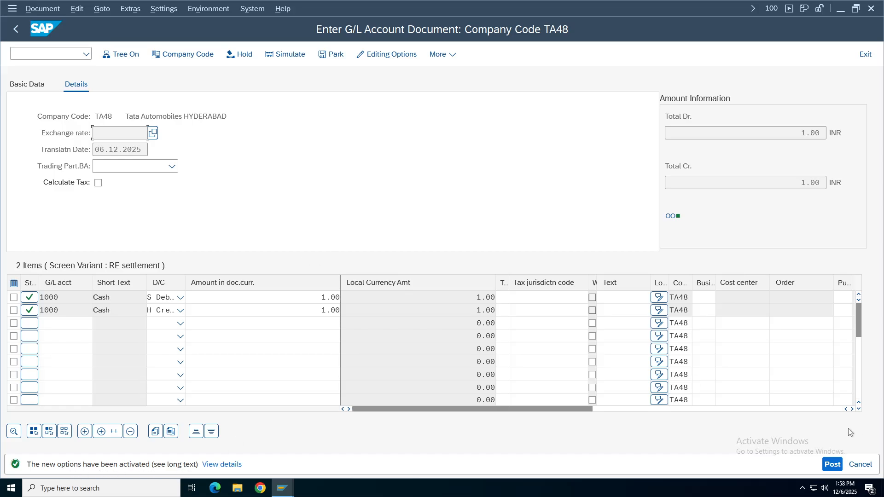
key("F9")
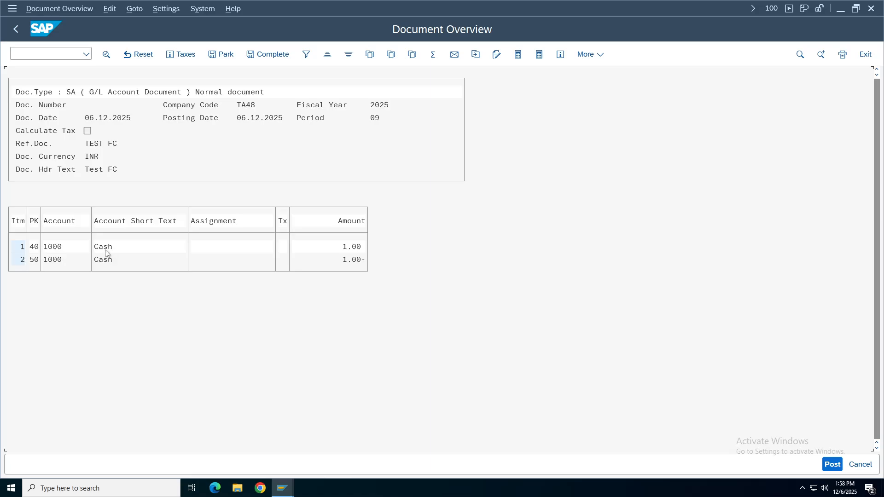
double_click(105, 251)
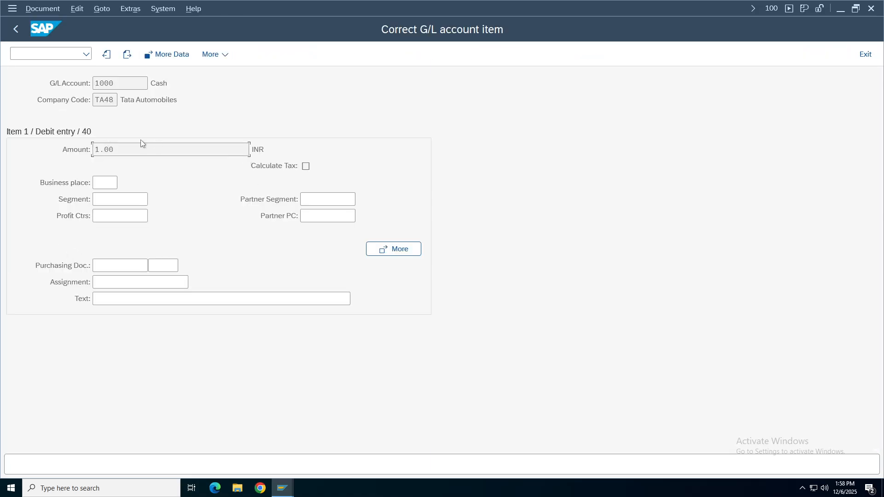
left_click(15, 28)
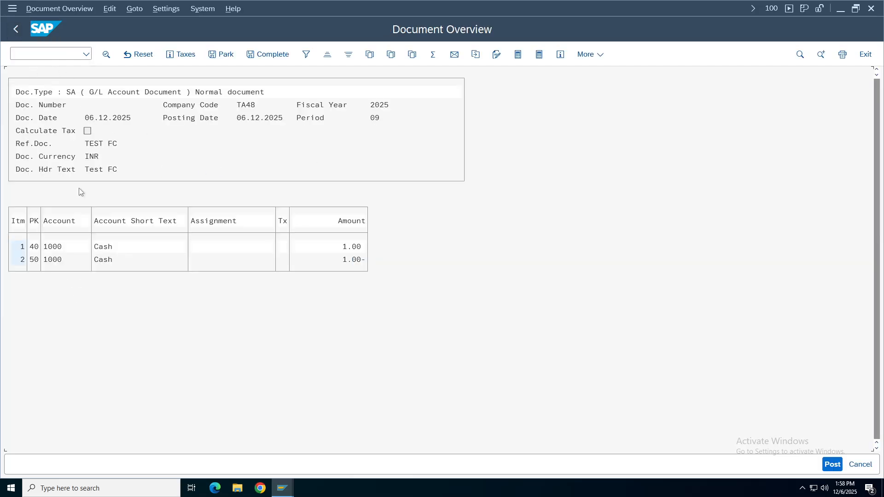
key("Return")
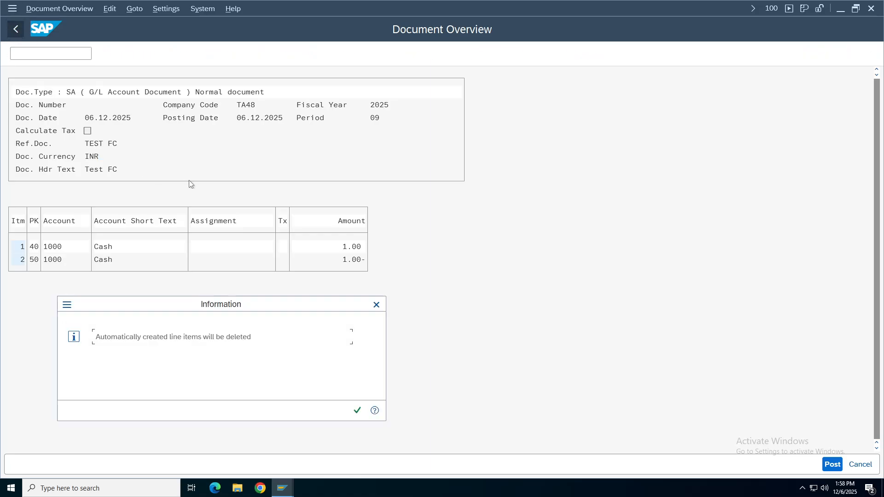
left_click(357, 411)
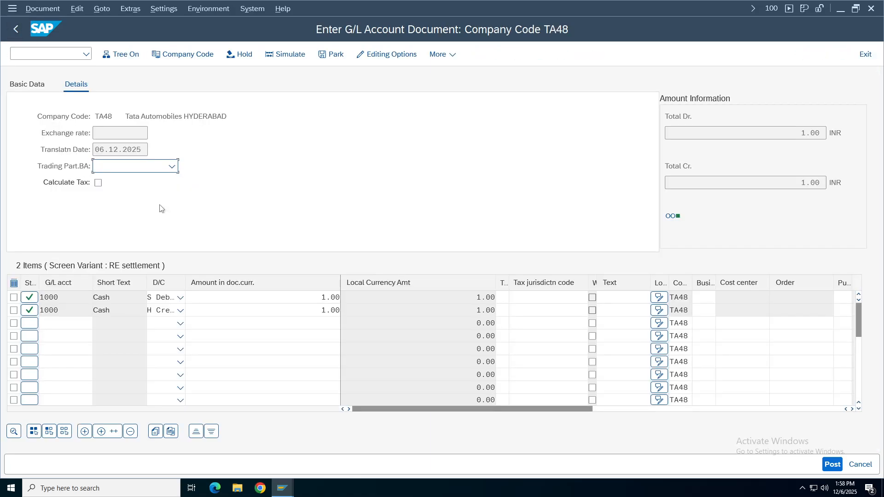
Cancel the document and confirm clearing the entry form.
left_click(27, 84)
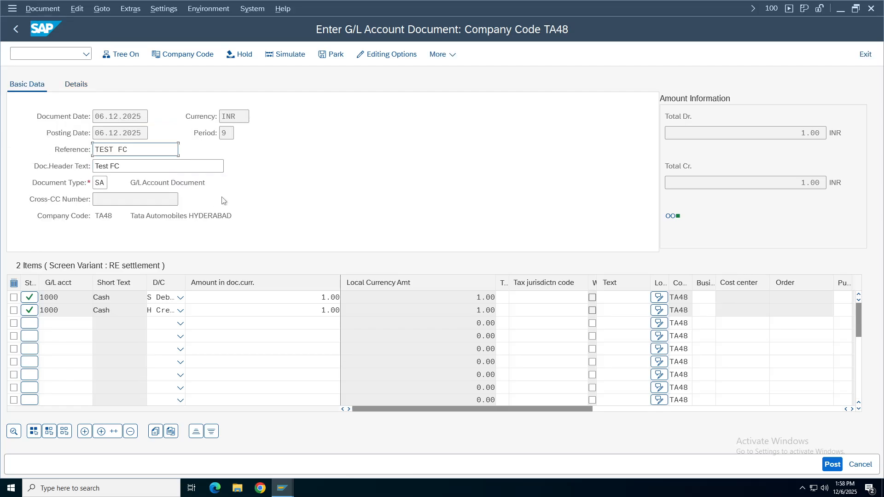
left_click(249, 116)
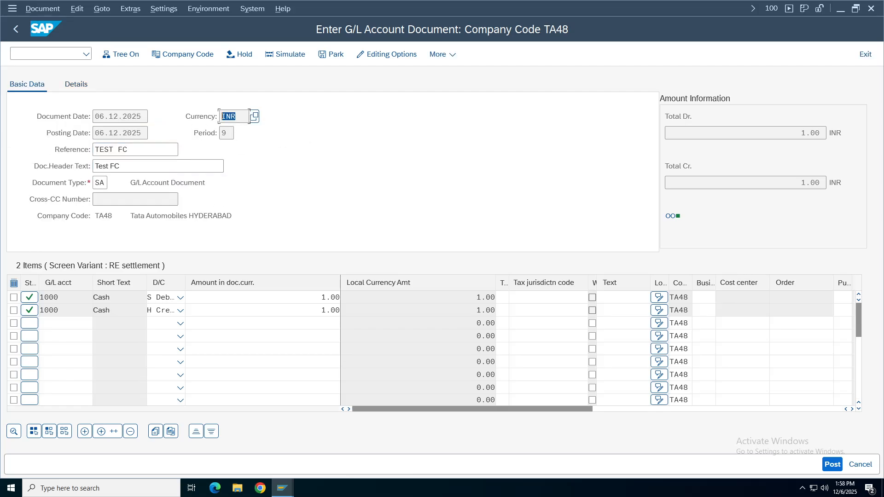
left_click(860, 465)
left_click(221, 285)
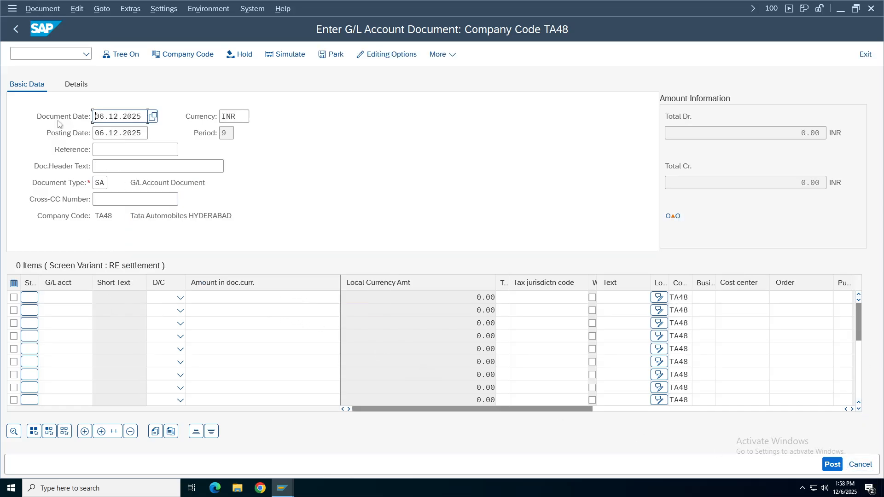
Change the document currency from INR to USD.
left_click(237, 117)
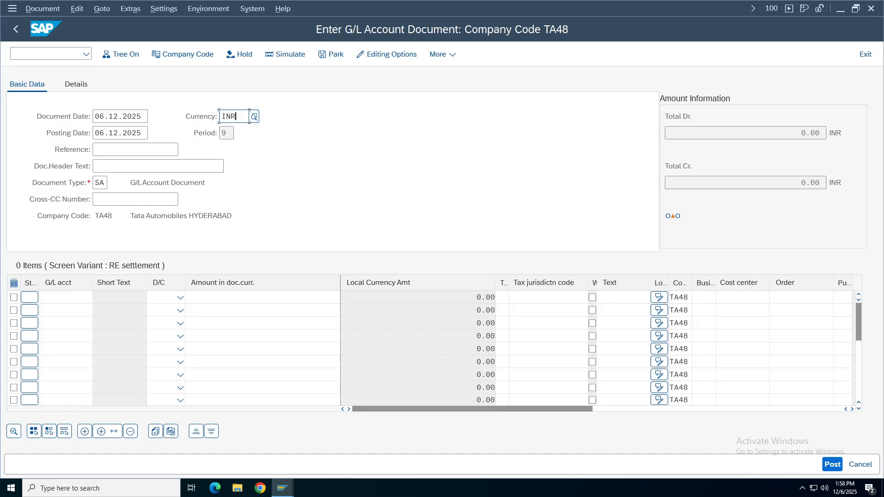
key("BackSpace")
key("BackSpace")
key("BackSpace")
type("usd")
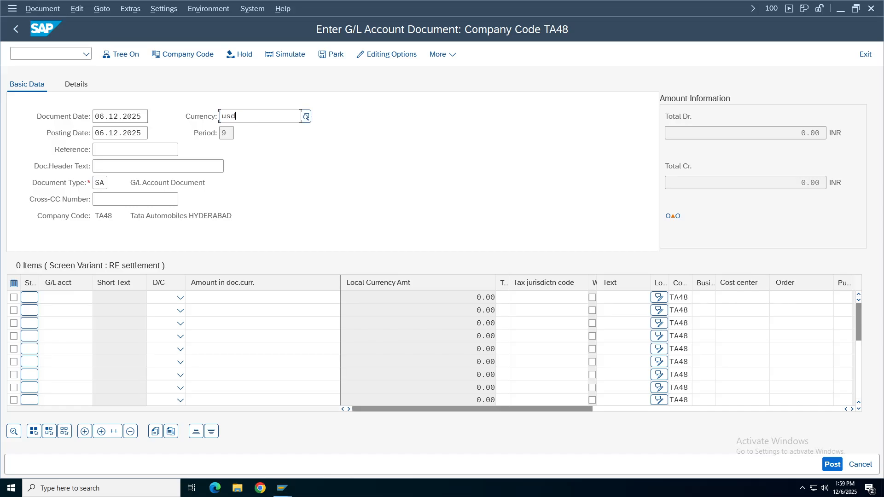
key("Return")
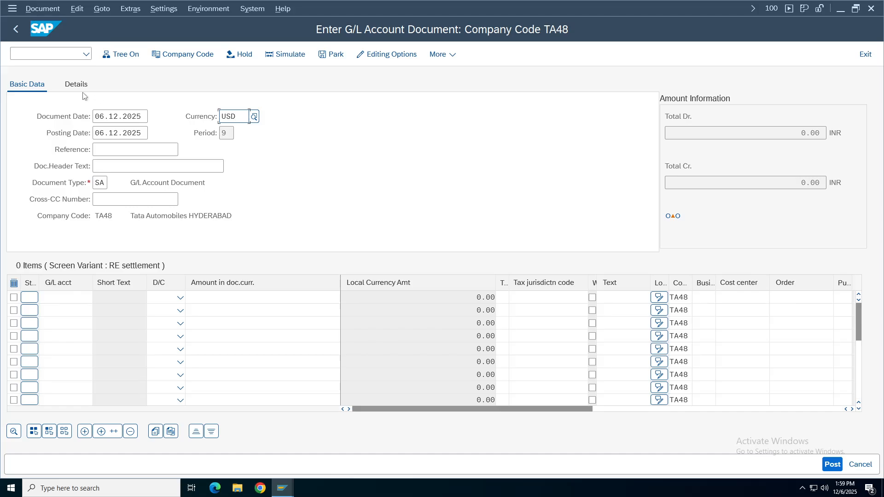
Replace the proposed exchange rate 90 with 92 and accept the rate deviation warning.
left_click(79, 88)
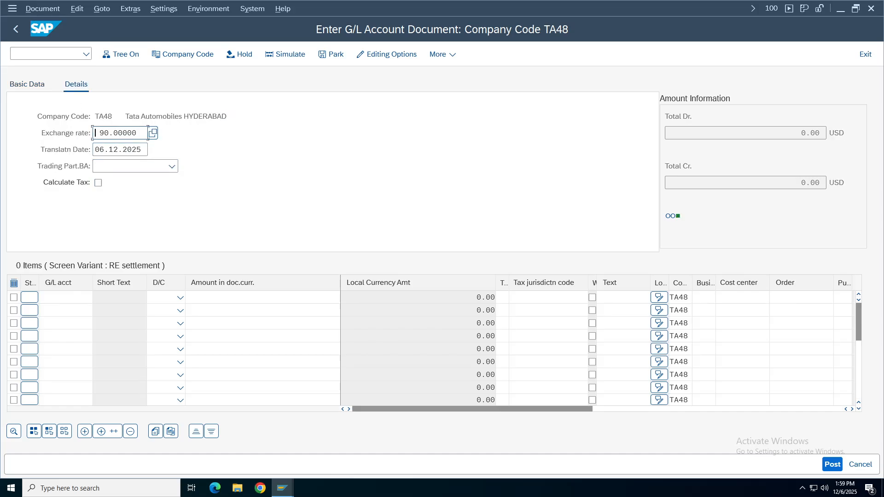
key("BackSpace")
key("BackSpace")
key("BackSpace")
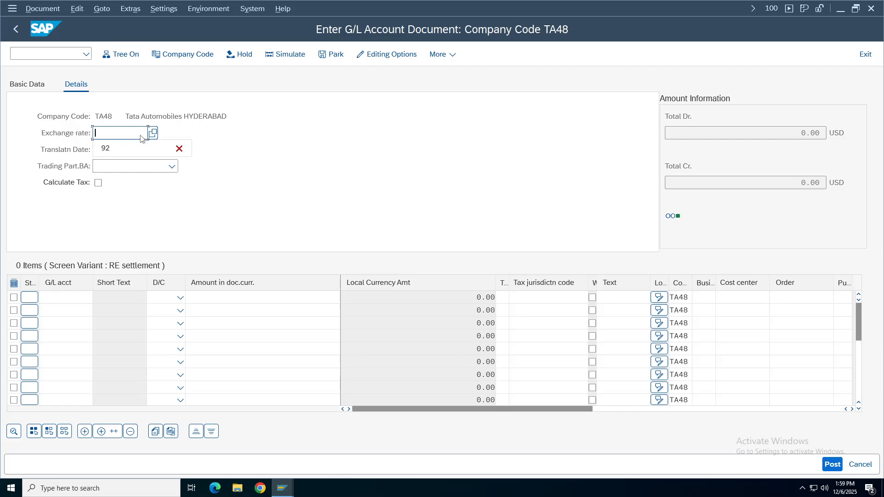
type("92")
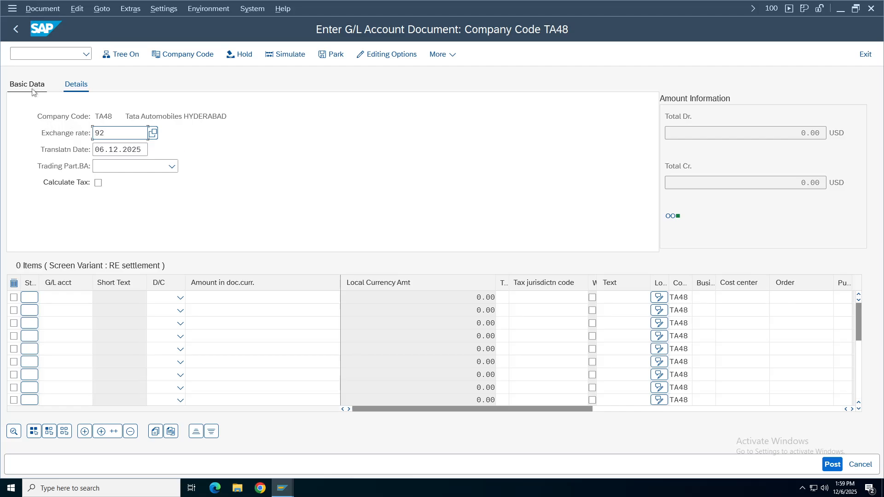
key("Return")
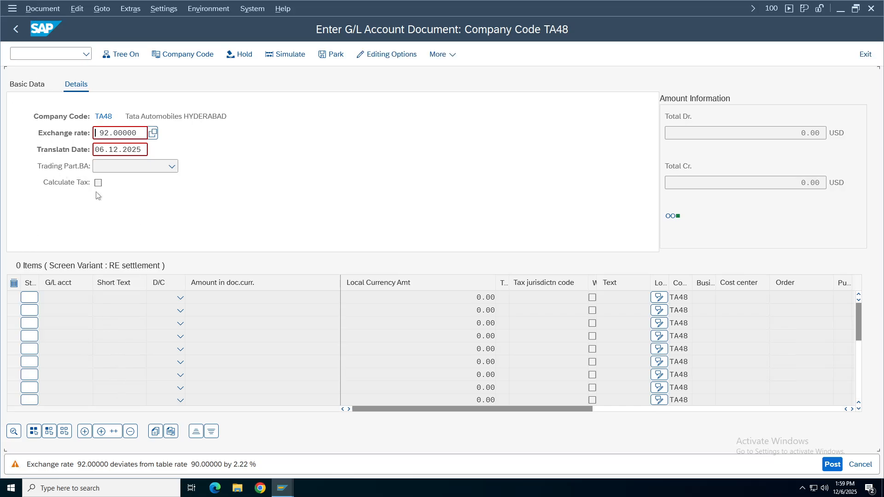
key("Return")
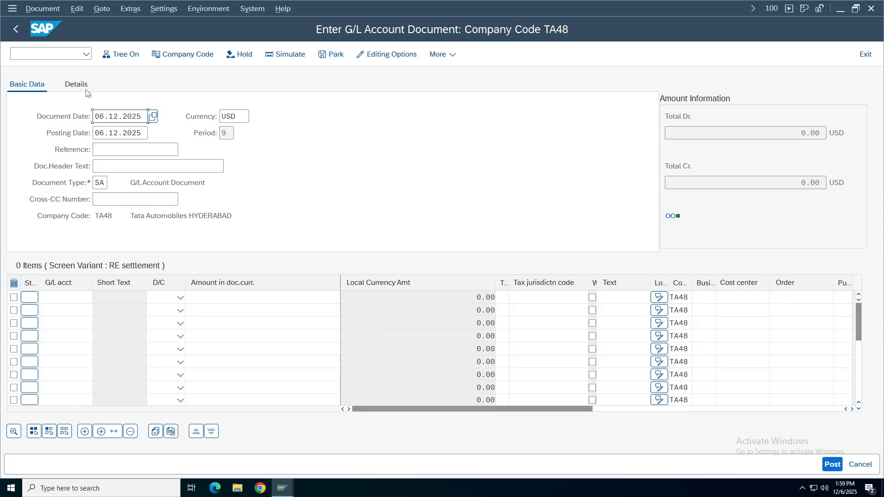
Enter G/L accounts 1000 and 1001 on the two document lines.
left_click(58, 297)
left_click(56, 312)
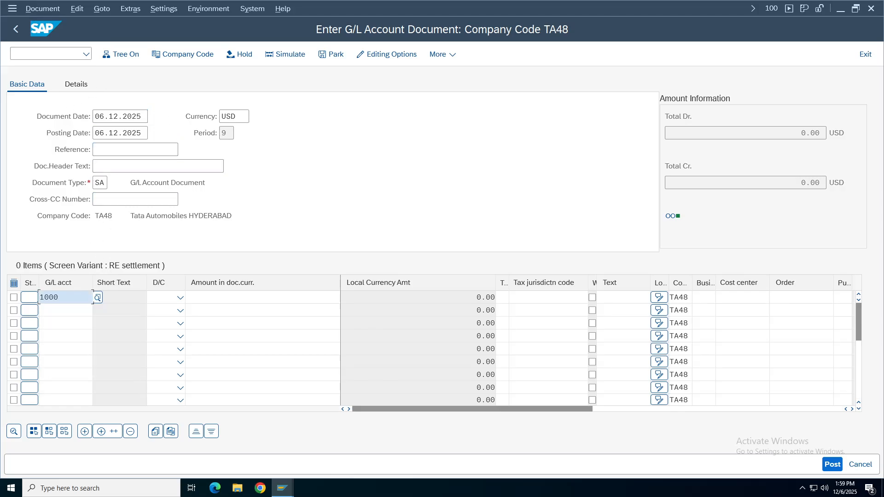
left_click(58, 310)
key("Return")
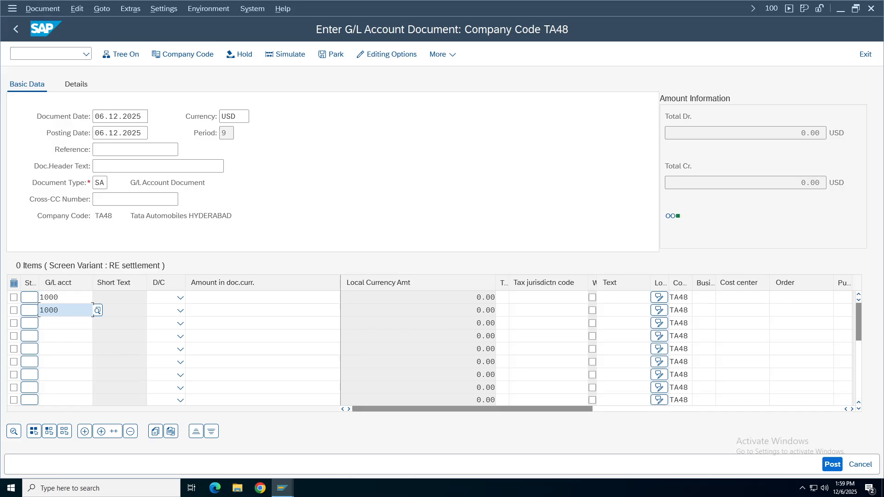
type("1001")
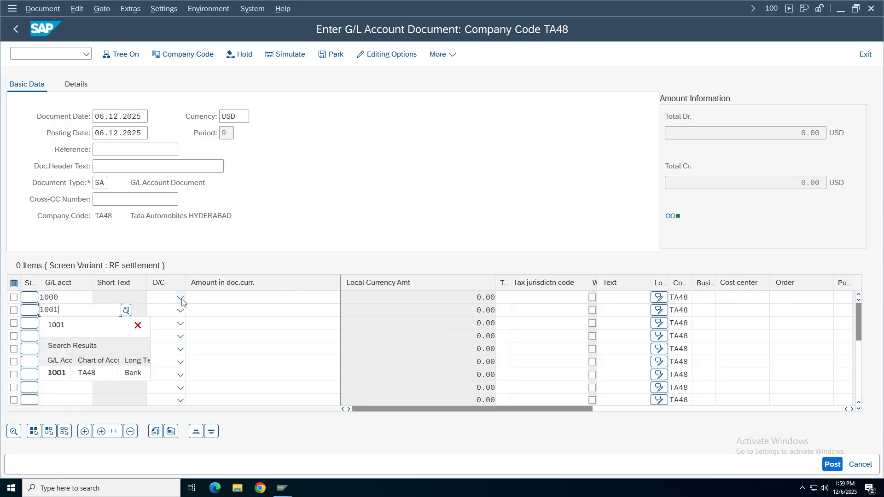
Make line 1 a debit and line 2 a credit, each for amount 1.
left_click(180, 297)
left_click(163, 329)
left_click(172, 311)
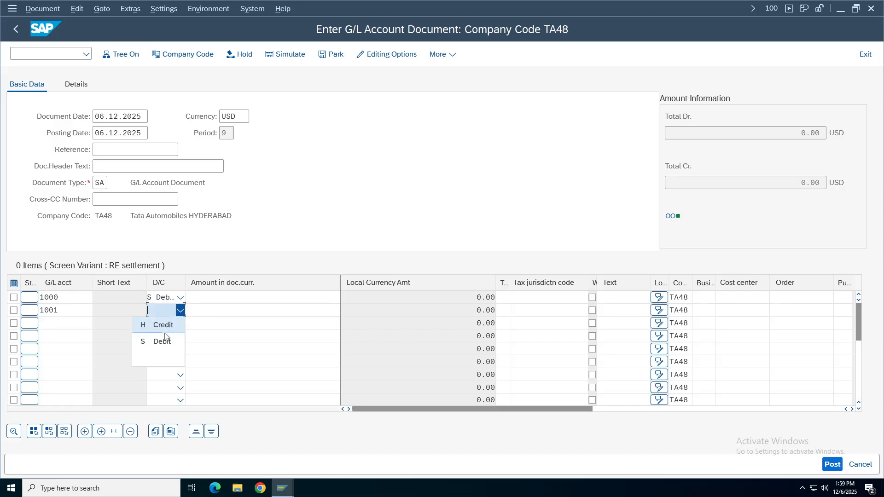
left_click(165, 331)
left_click(267, 297)
left_click(292, 310)
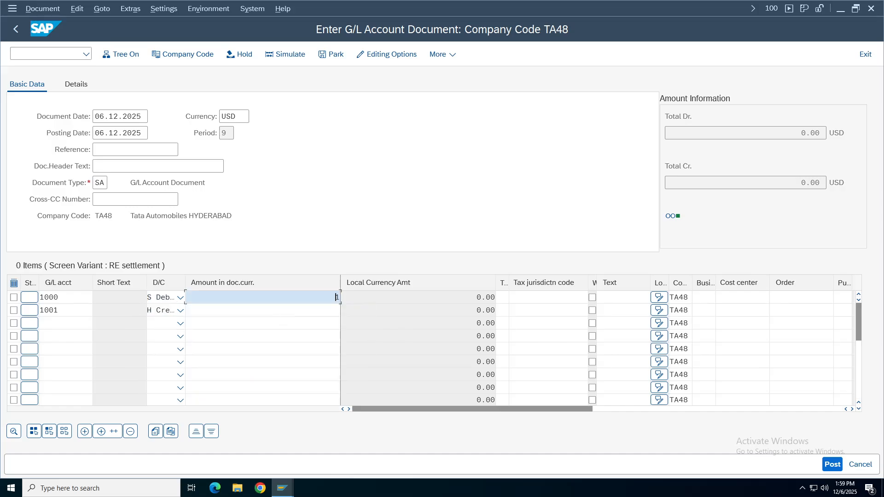
left_click(276, 311)
left_click(276, 322)
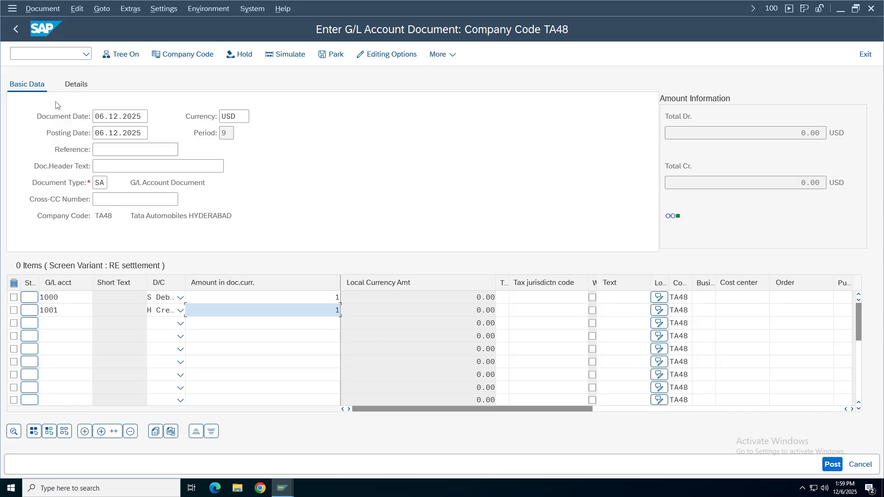
Simulate the document, inspect the 1000 Cash line item, and post it as document 4.
left_click(284, 55)
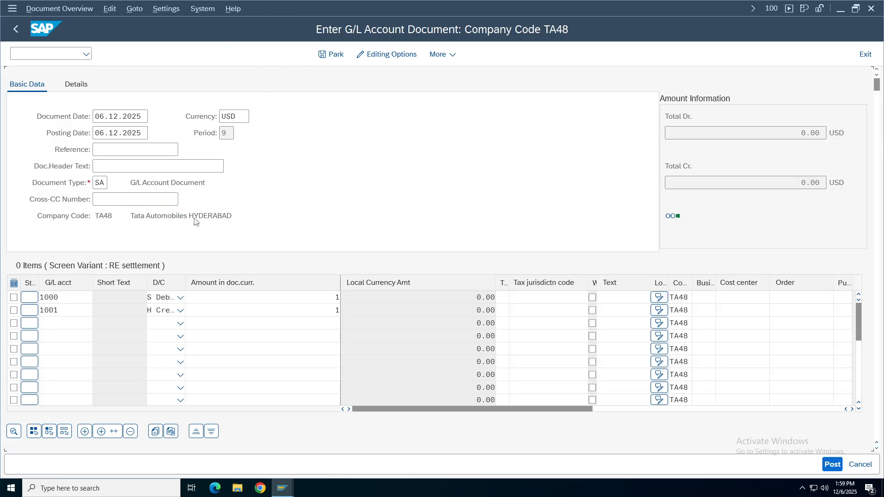
double_click(102, 225)
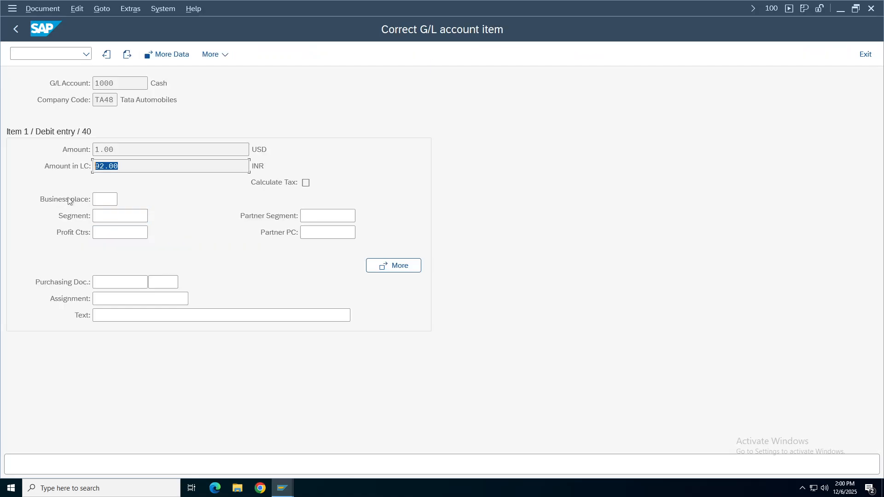
left_click(16, 28)
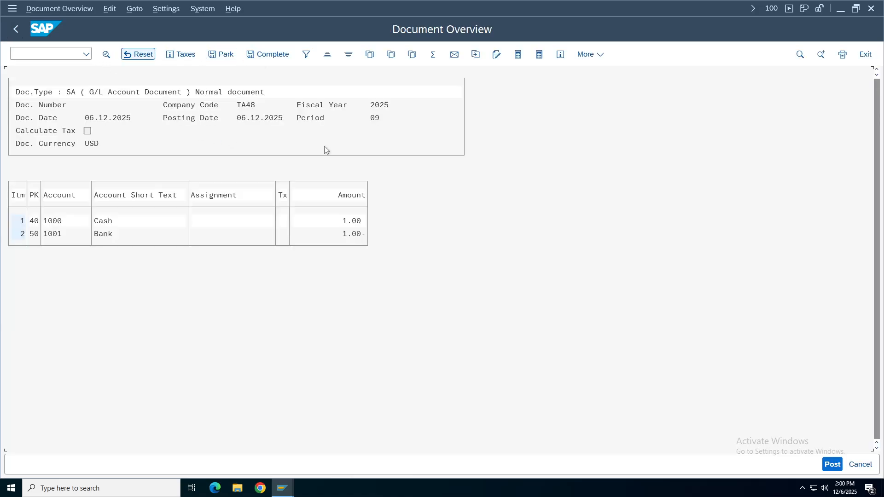
key("ctrl+s")
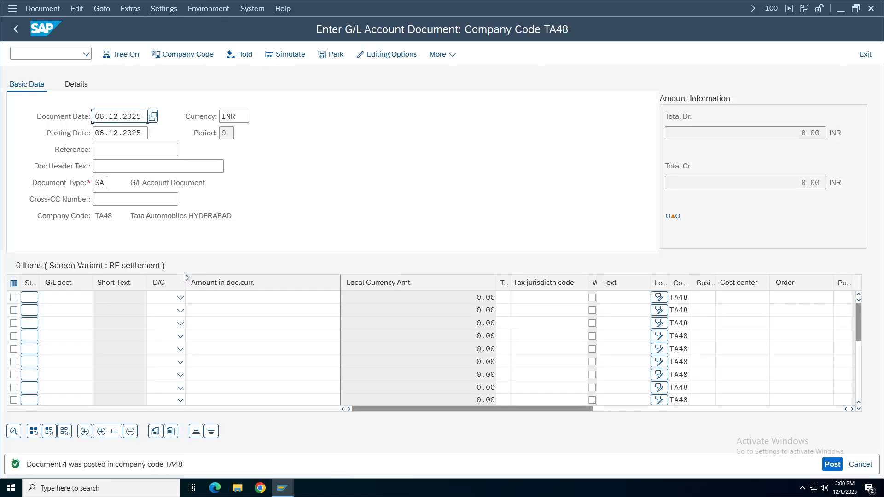
Display document 4's Cash line item and check the header's 92.00000 USD/INR exchange rate.
left_click(33, 11)
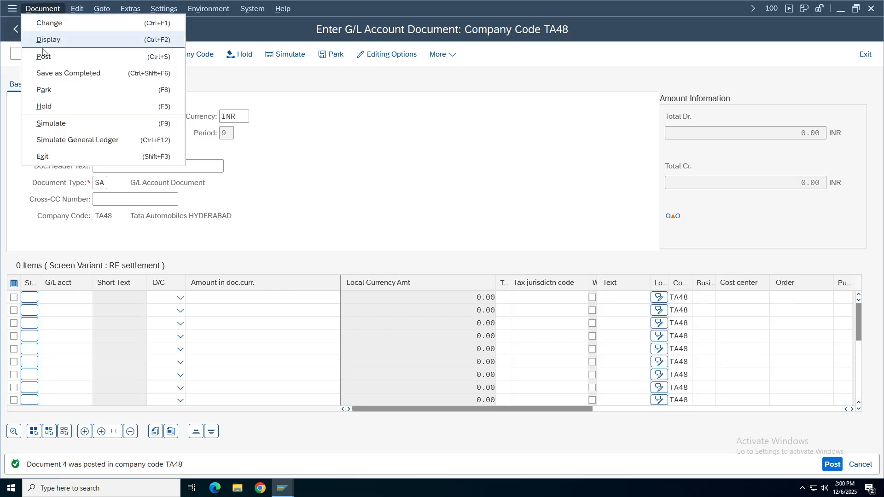
left_click(45, 40)
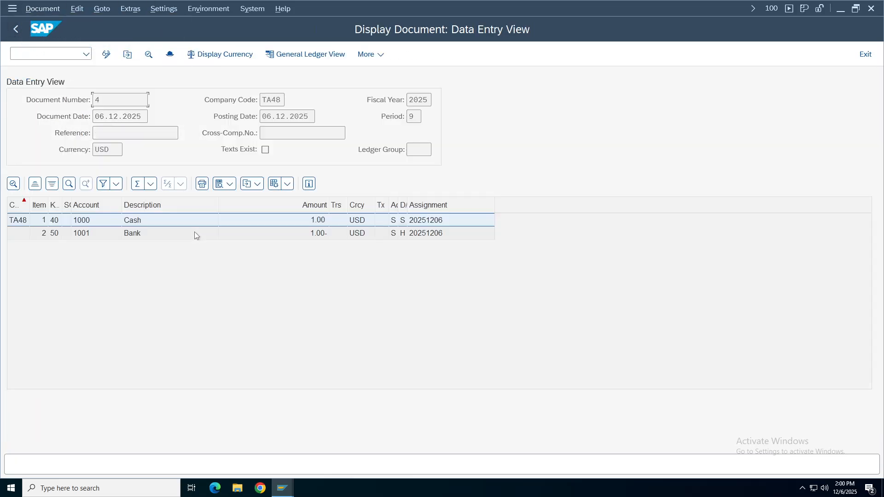
key("F2")
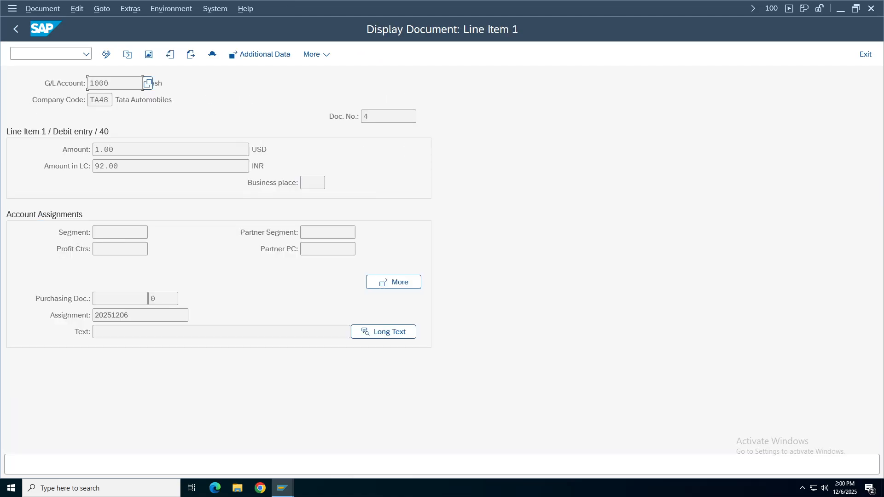
left_click(212, 54)
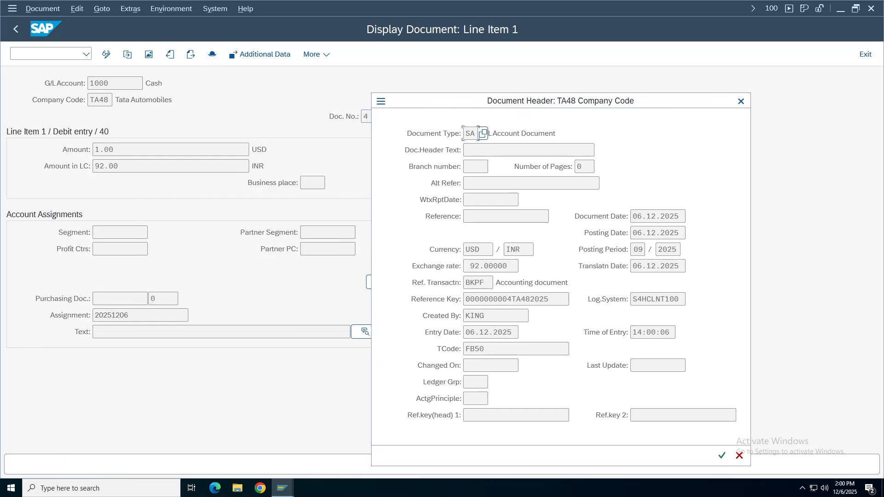
left_click_drag(466, 266, 519, 266)
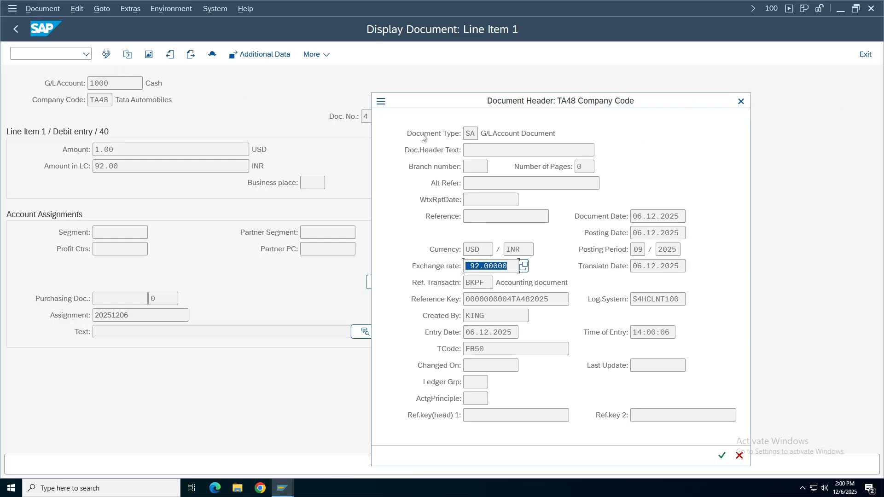
left_click(479, 133)
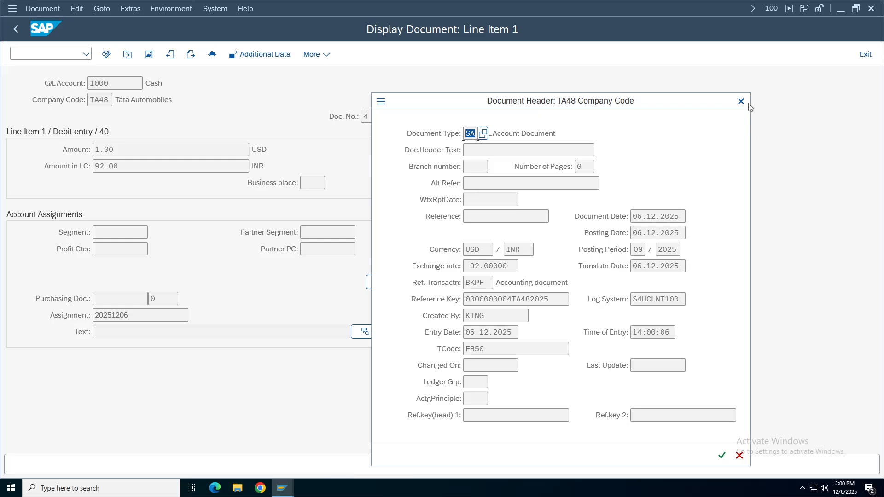
key("Return")
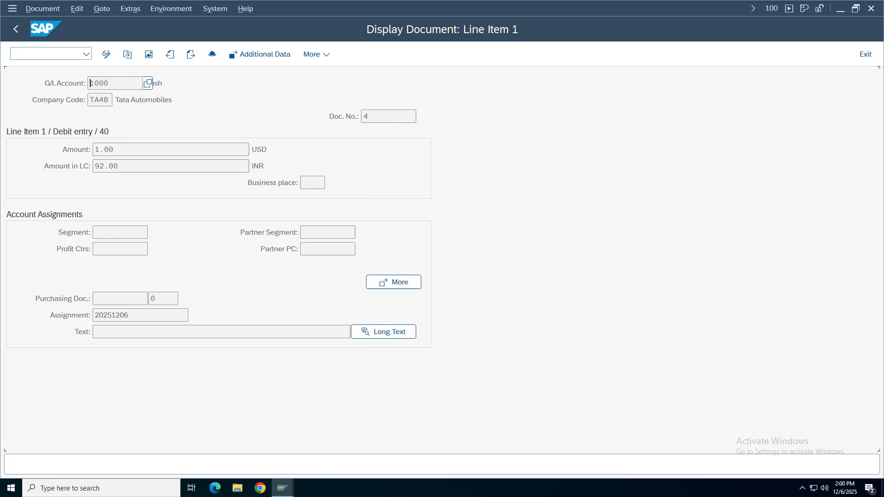
Run OBA7 and open the settings of document type SA.
left_click(13, 53)
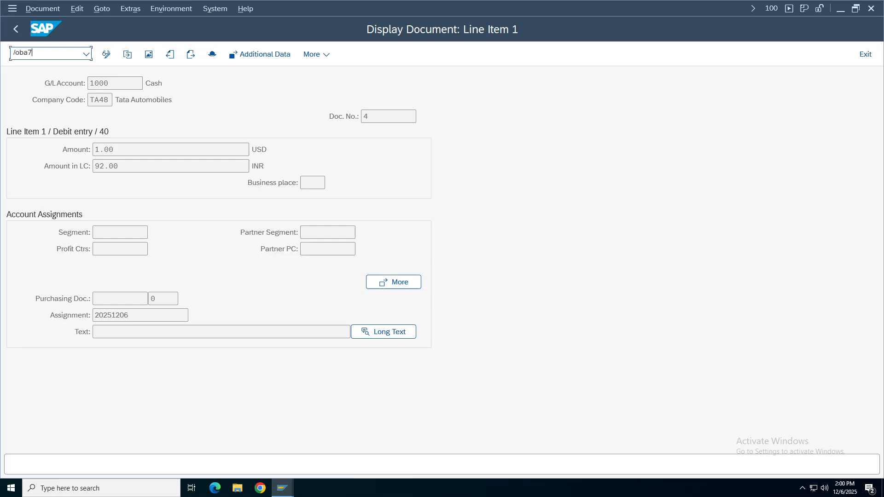
key("Return")
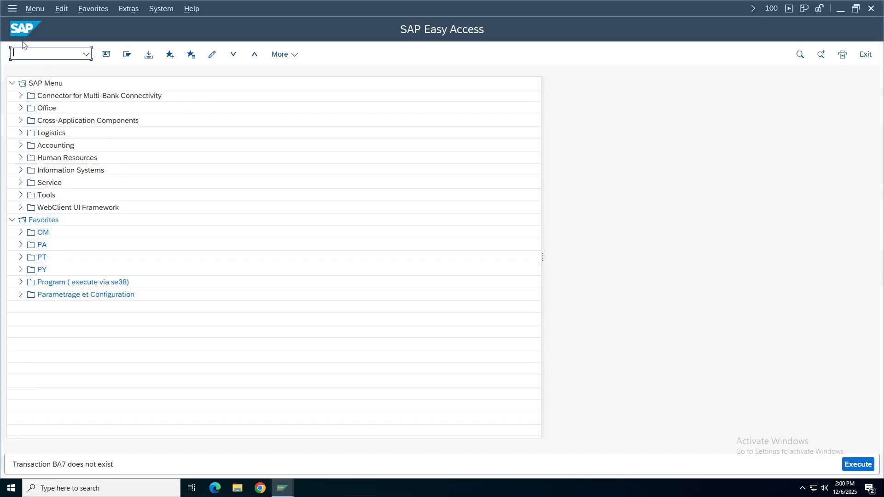
type("oba7")
key("Return")
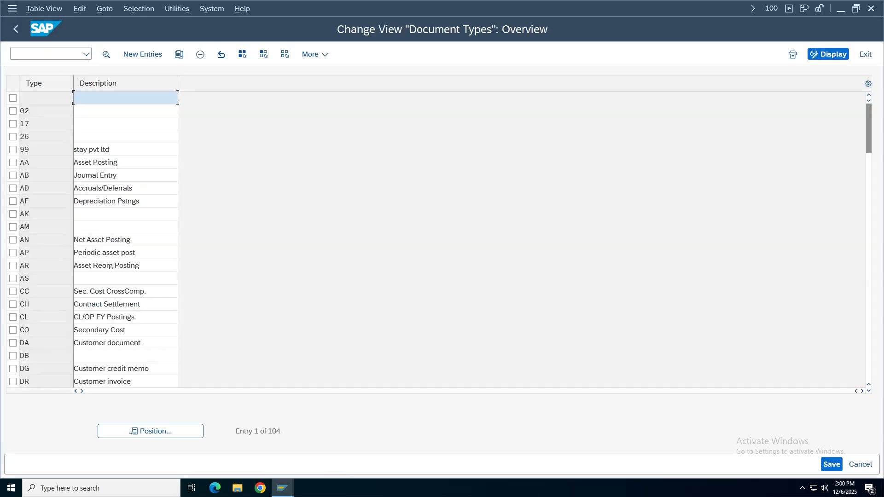
left_click(138, 431)
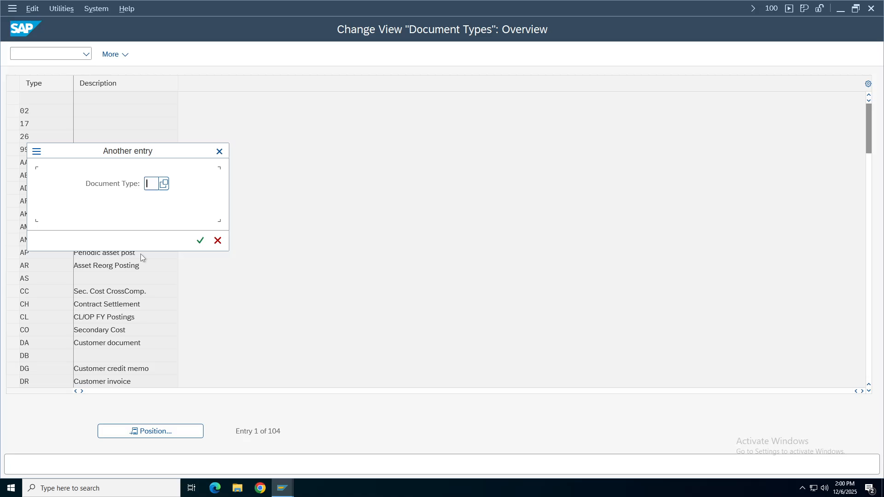
type("s")
key("Return")
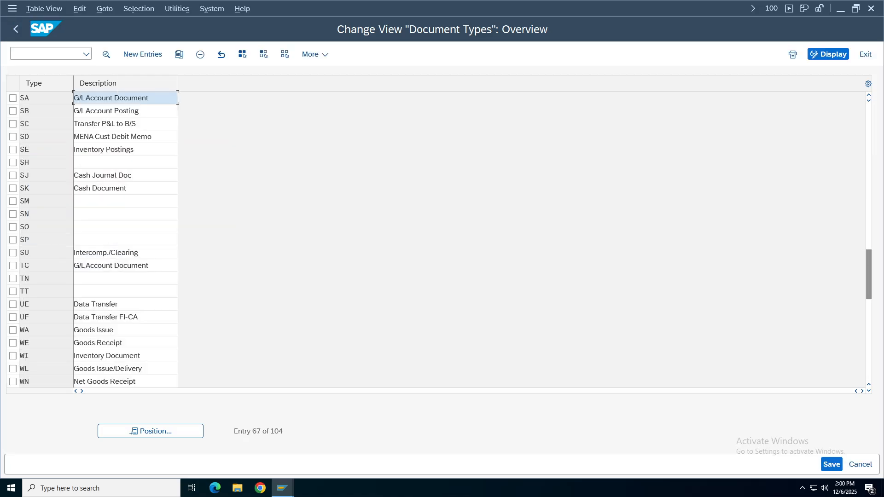
double_click(115, 98)
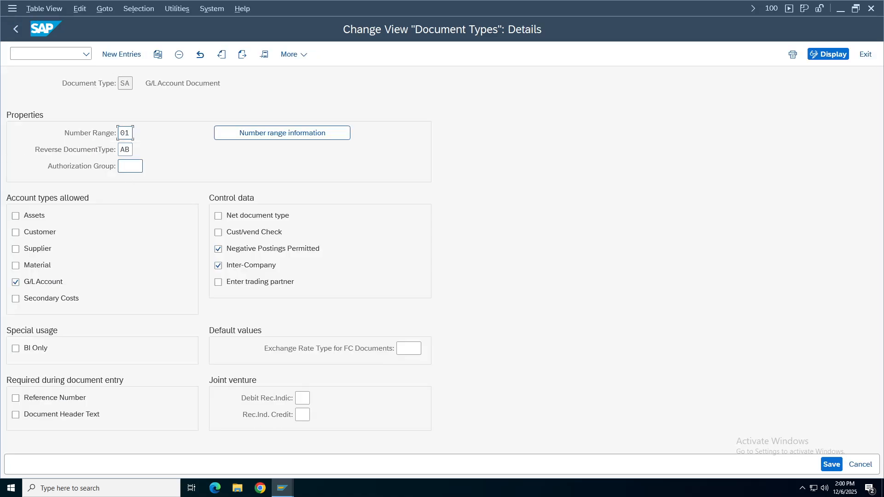
left_click(125, 82)
Enter exchange rate type G, clear it again, save SA under the customizing request.
left_click(415, 350)
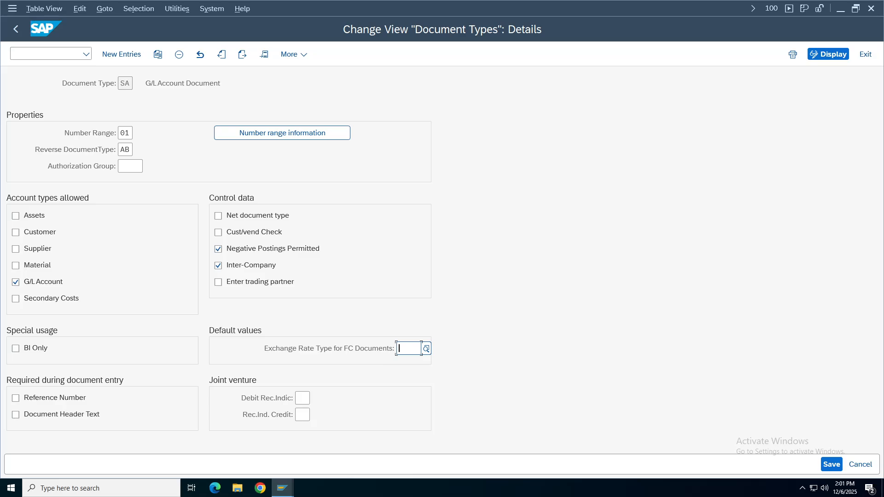
type("g")
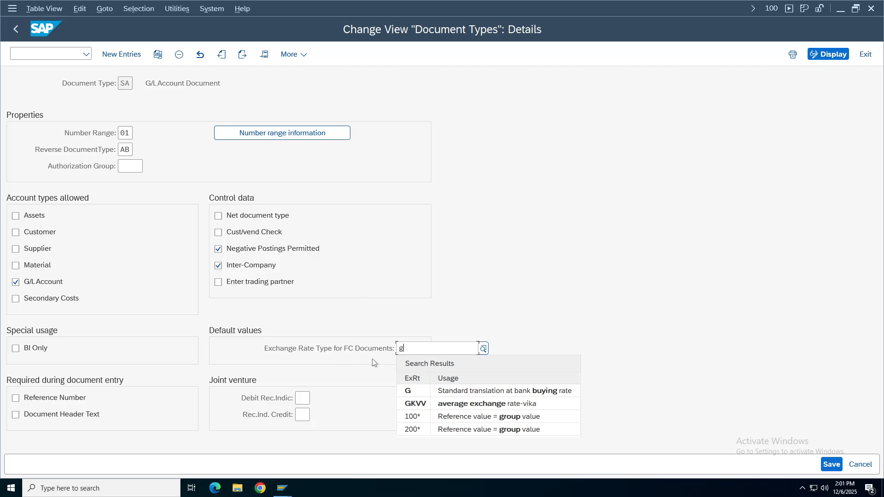
left_click(409, 394)
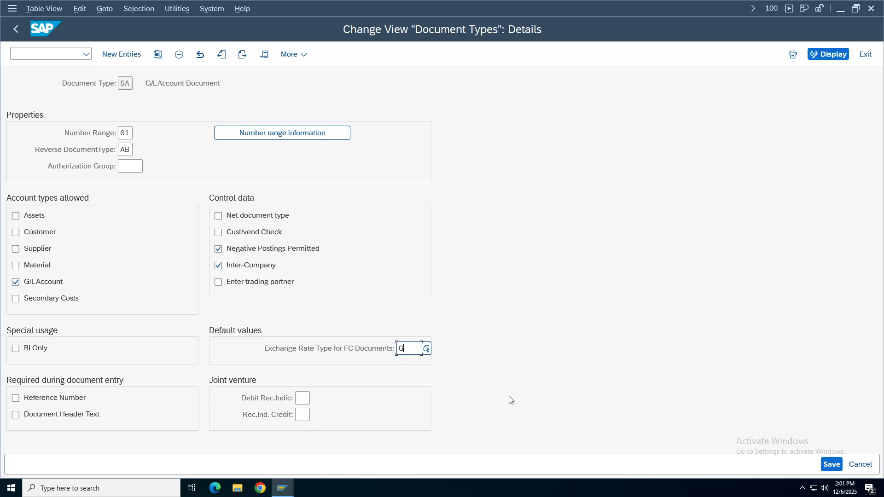
key("BackSpace")
key("ctrl+s")
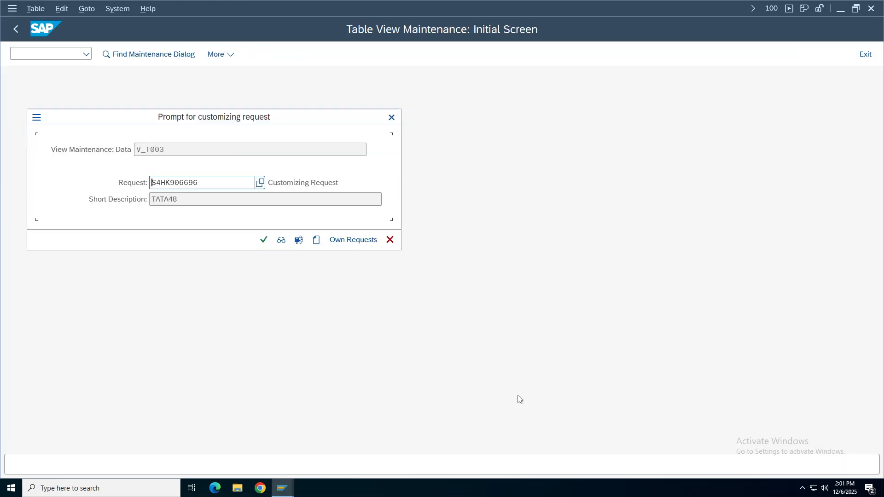
left_click(263, 241)
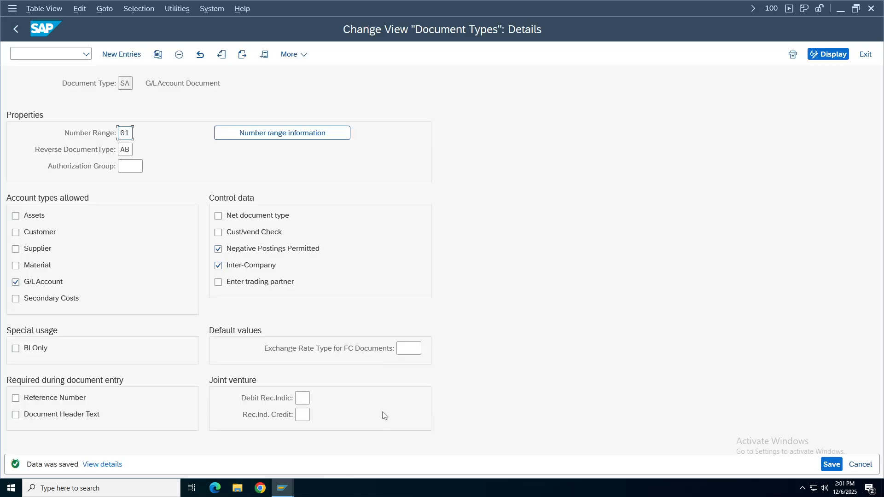
left_click(14, 29)
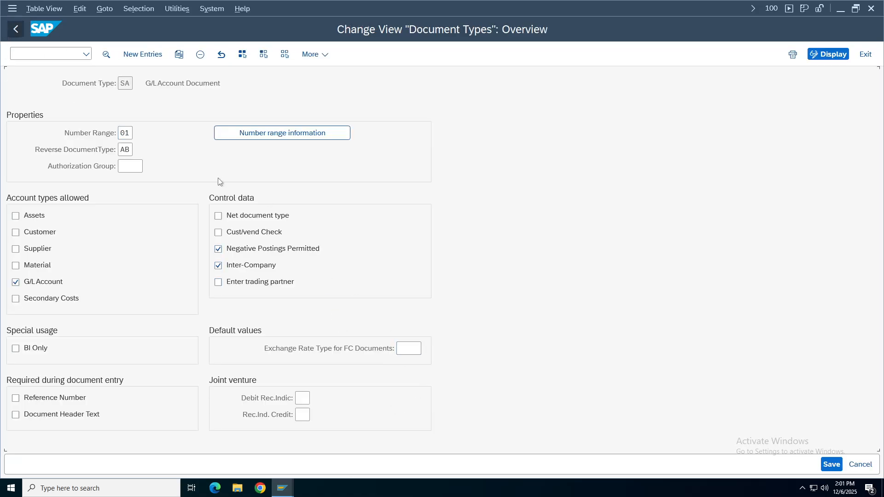
Return to Easy Access, view the exchange rates and line item windows, then minimise the remote session.
left_click(14, 30)
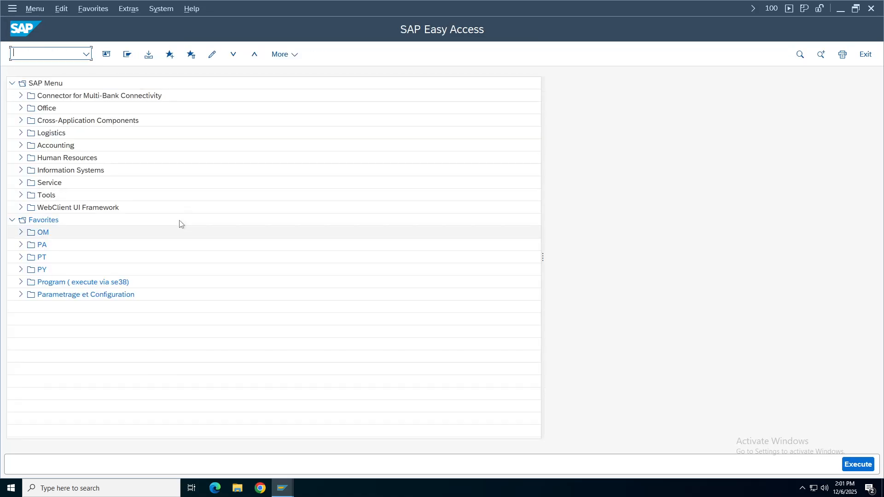
left_click(284, 489)
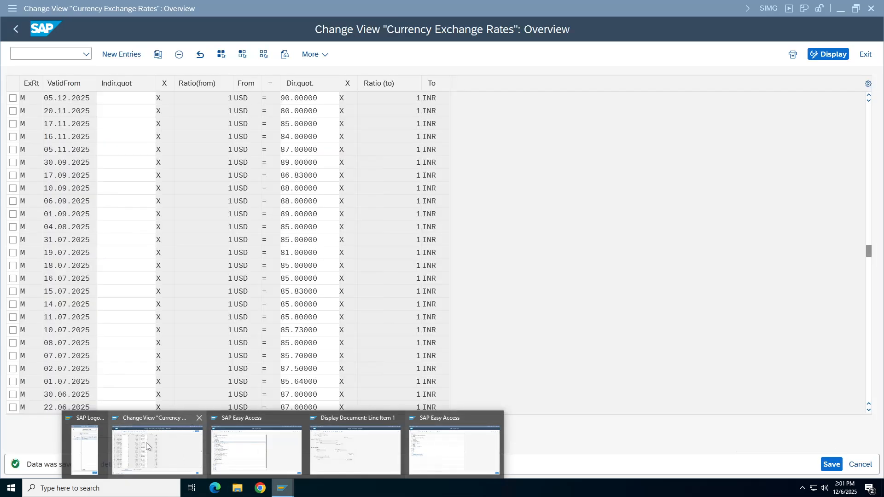
left_click(145, 443)
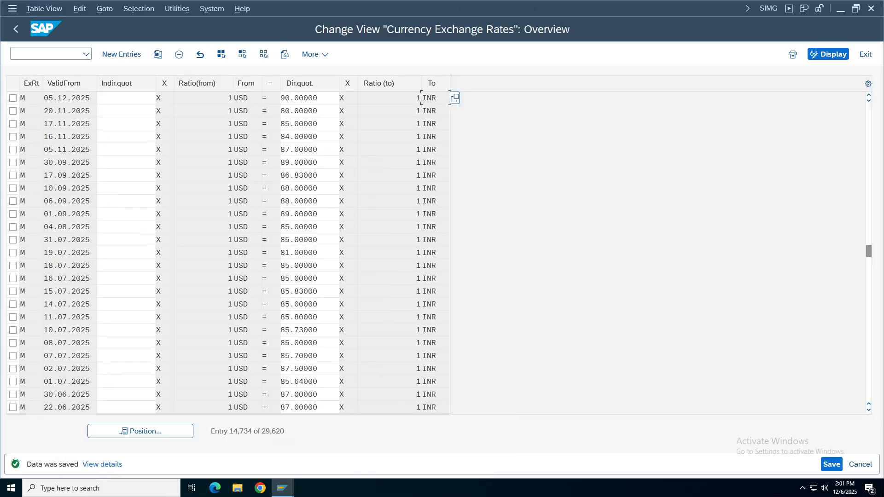
left_click(283, 489)
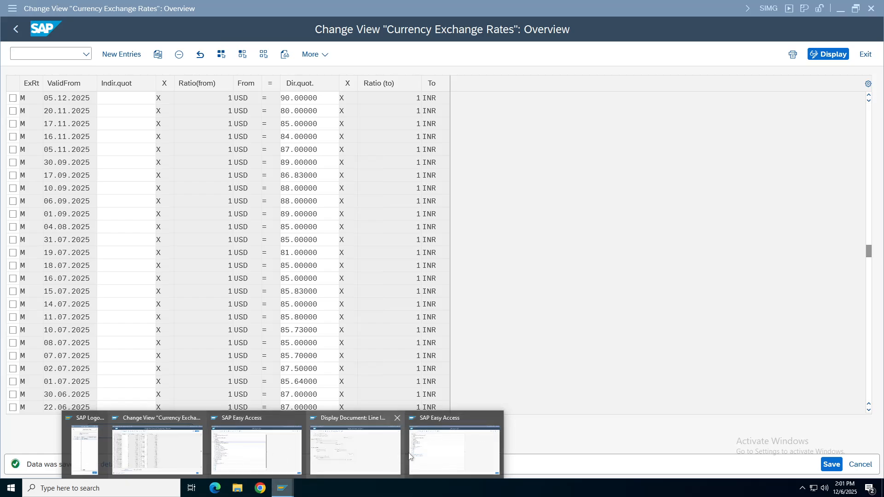
left_click(341, 453)
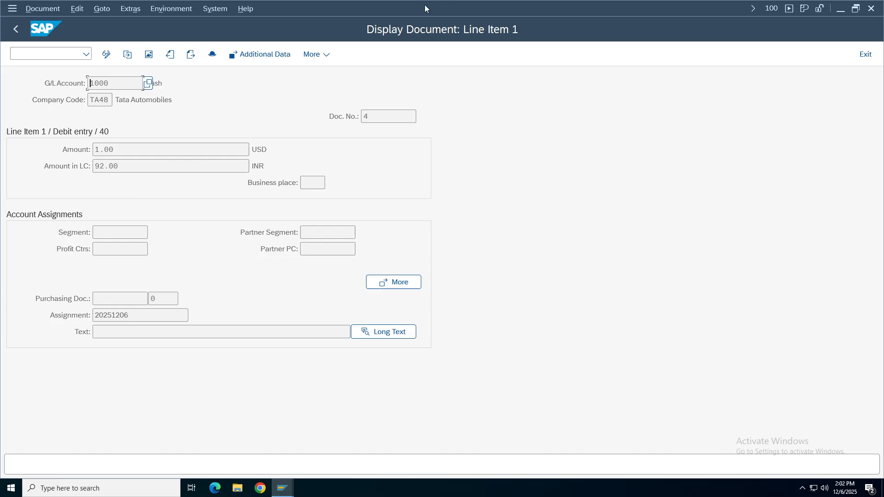
mouse_move(451, 4)
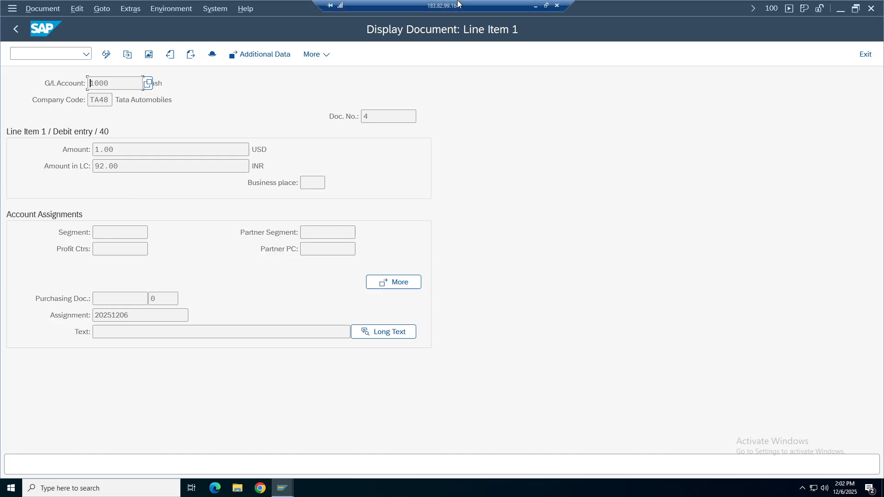
left_click(535, 5)
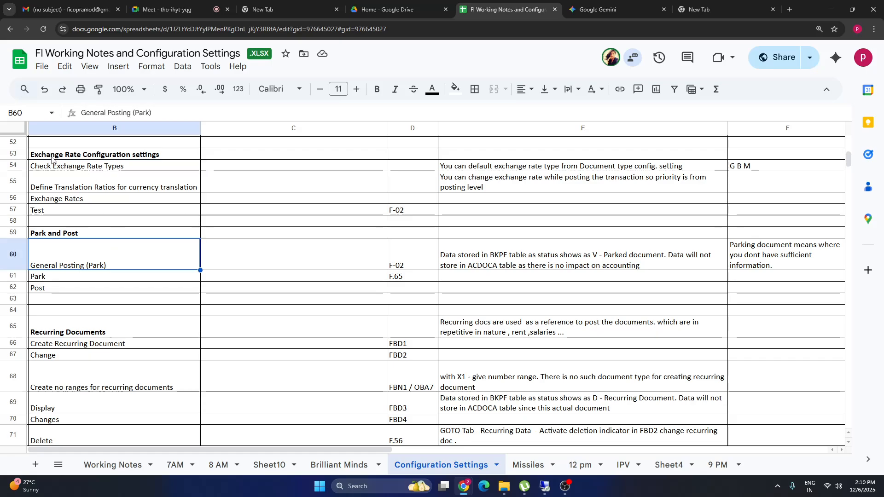
Review the exchange rate notes in rows 54–57, including Define Translation Ratios and Exchange Rates.
left_click_drag(53, 166, 636, 168)
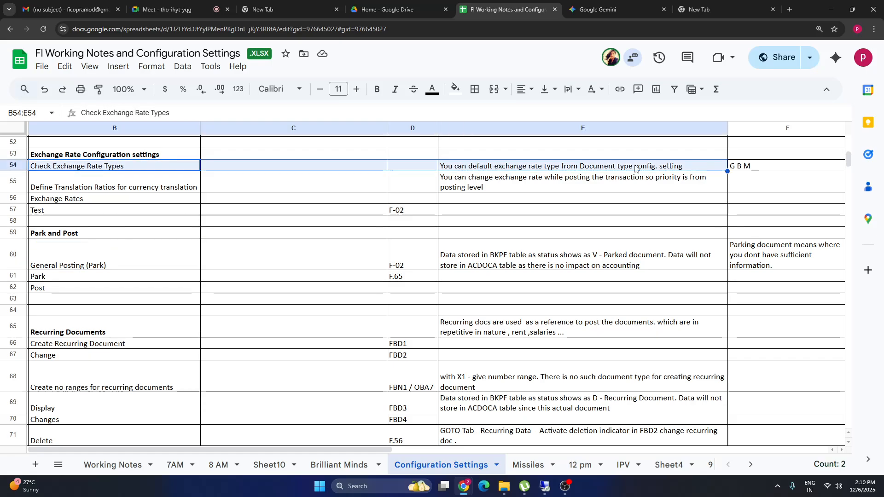
left_click(773, 168)
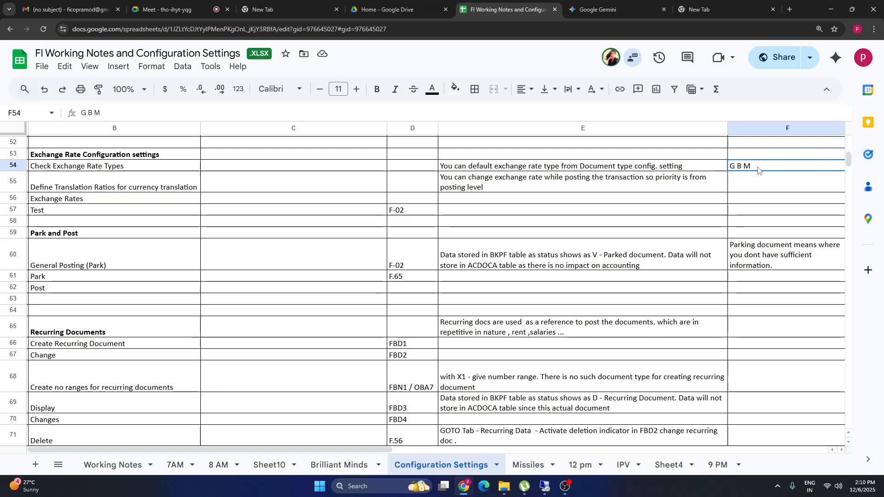
scroll(746, 203, "right", 3)
key("Right")
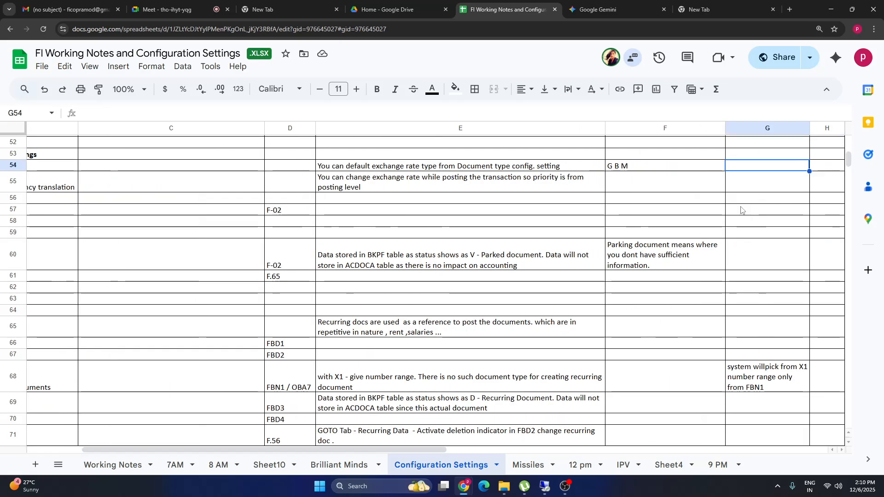
key("Left")
key("Left")
left_click(201, 167)
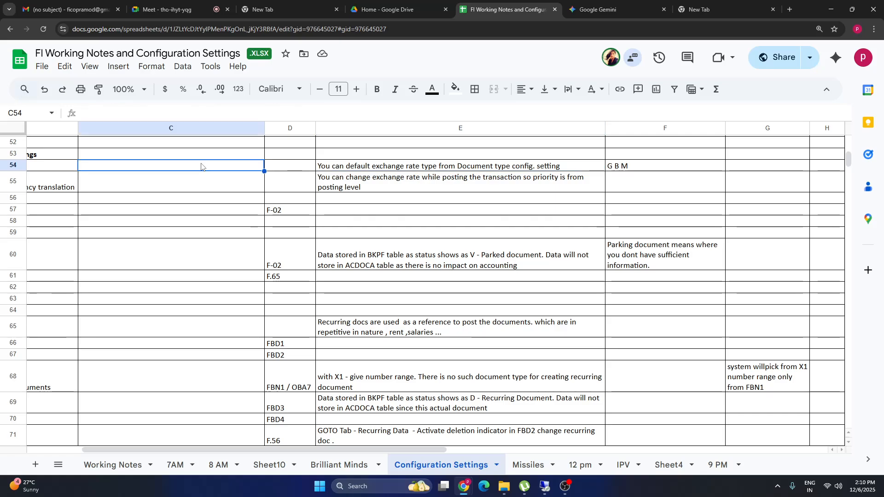
key("Home")
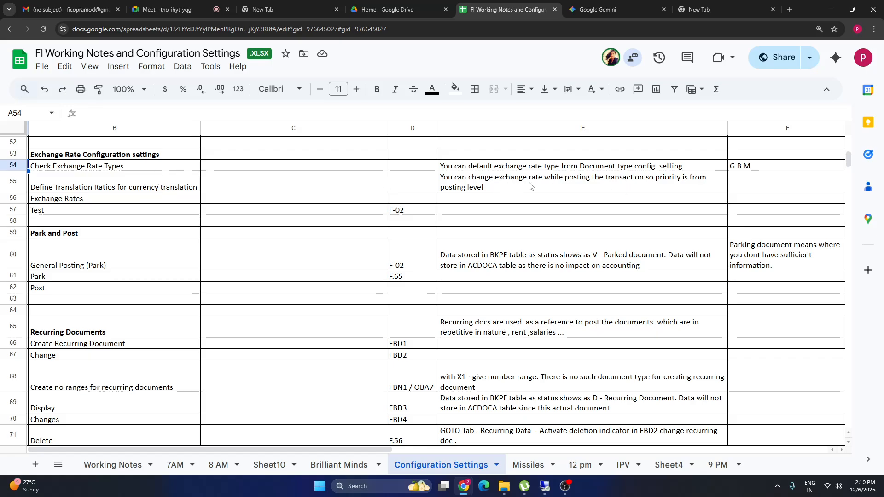
double_click(493, 189)
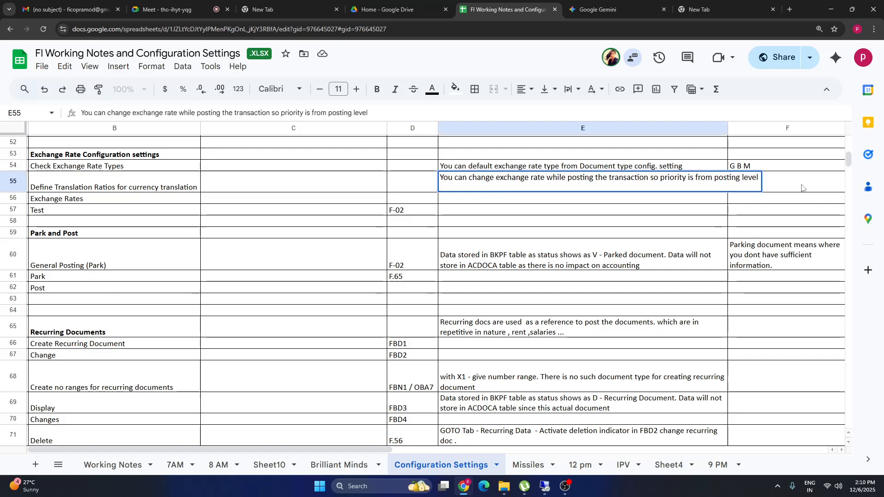
left_click(641, 207)
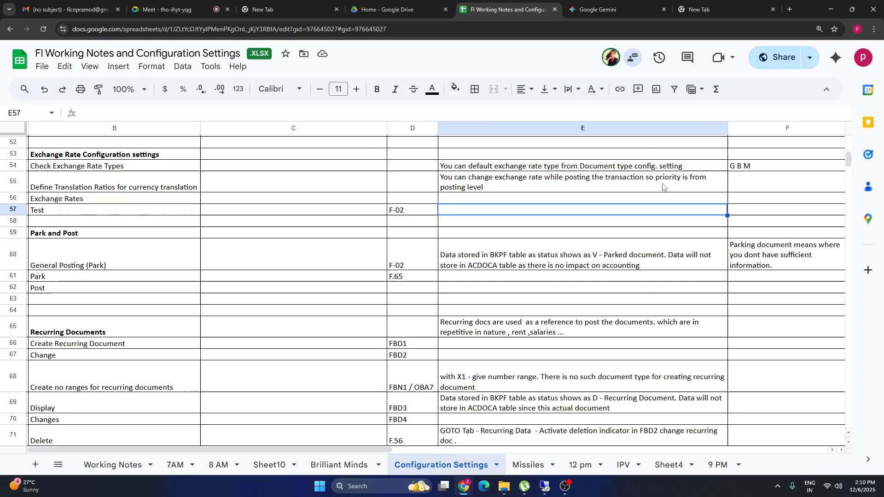
left_click(652, 184)
left_click(75, 178)
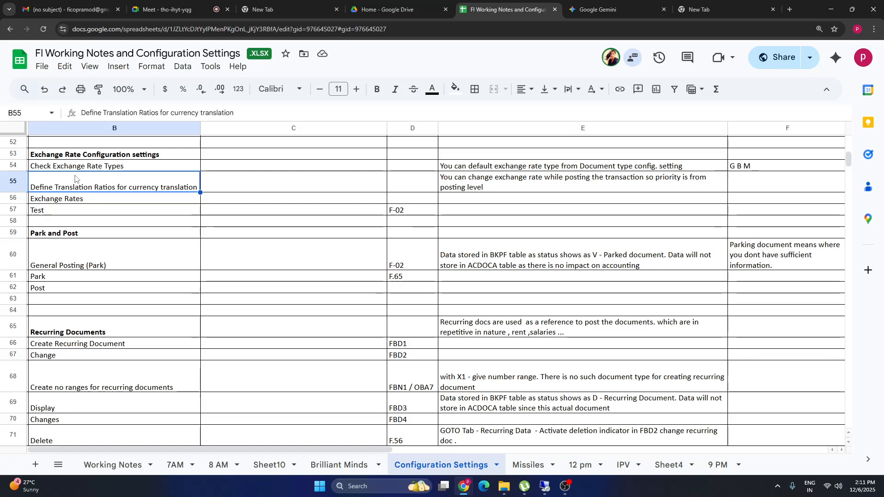
left_click(80, 201)
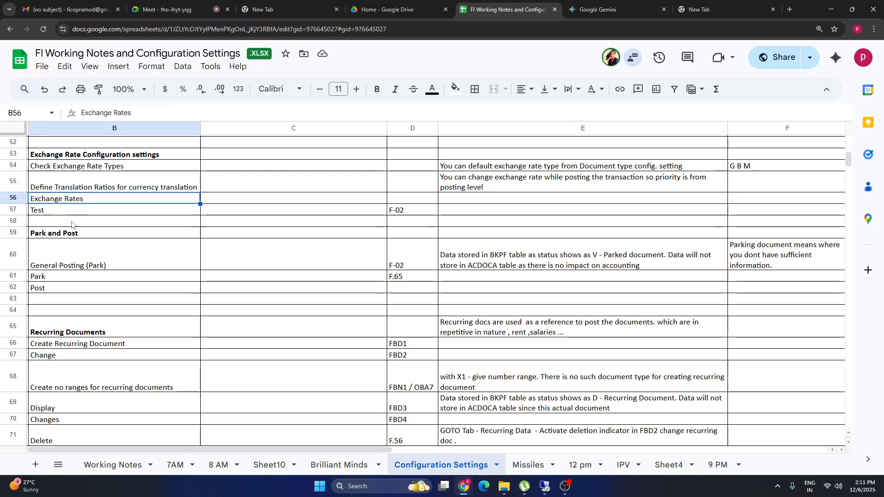
Change D57 to read 'F-02 / FB50' and switch back to the SAP session.
double_click(404, 210)
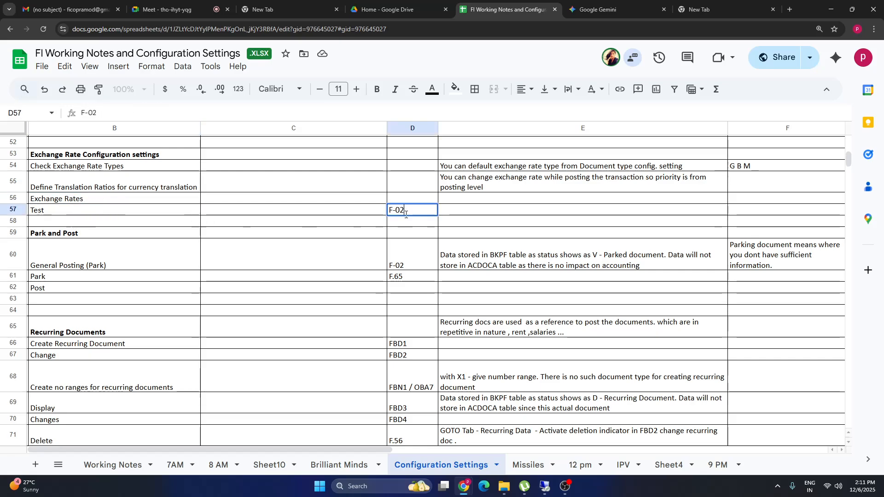
type("/ F")
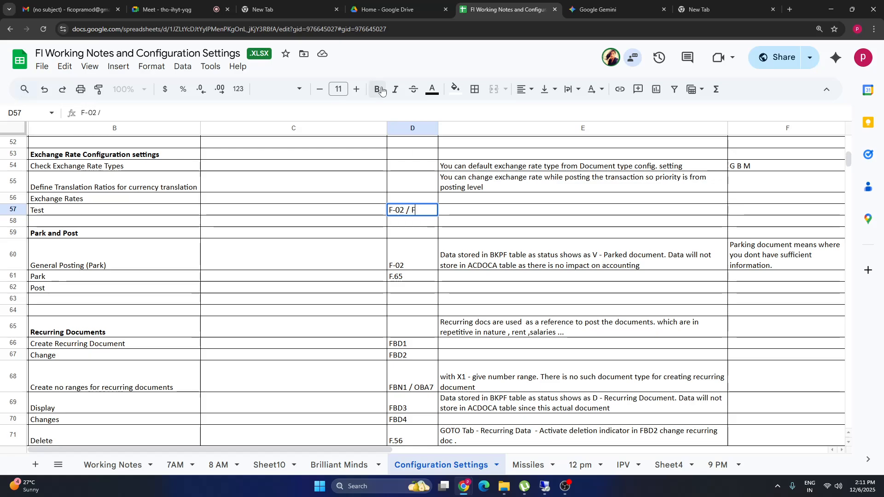
type("b50")
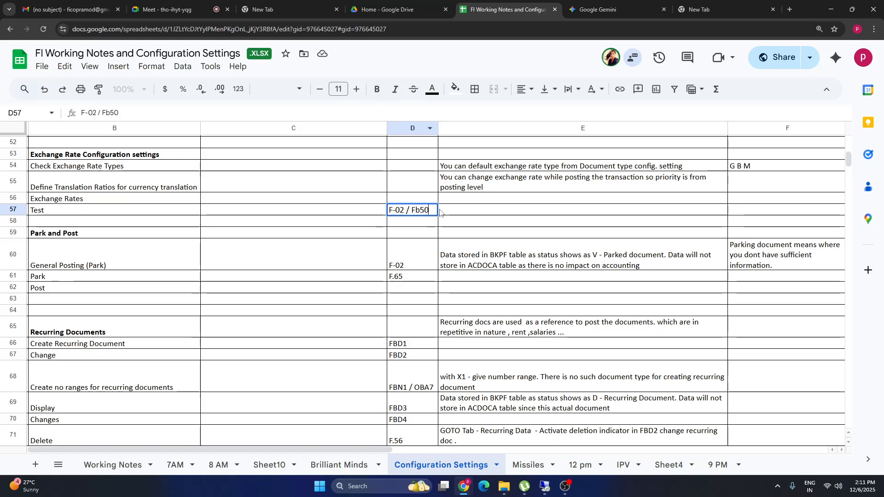
left_click(419, 210)
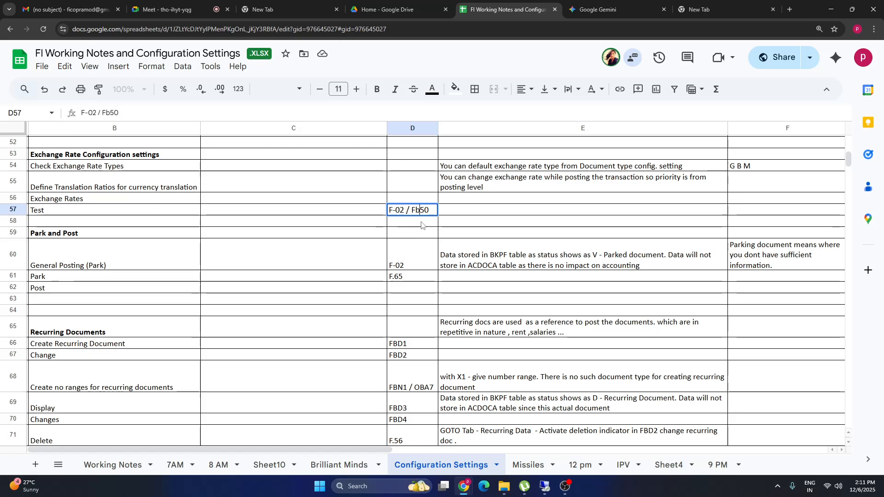
type("B")
left_click(541, 268)
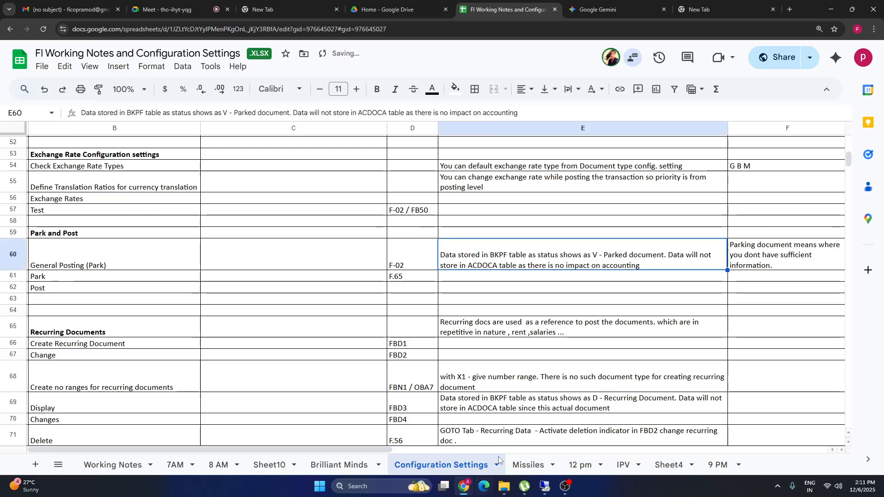
left_click(544, 490)
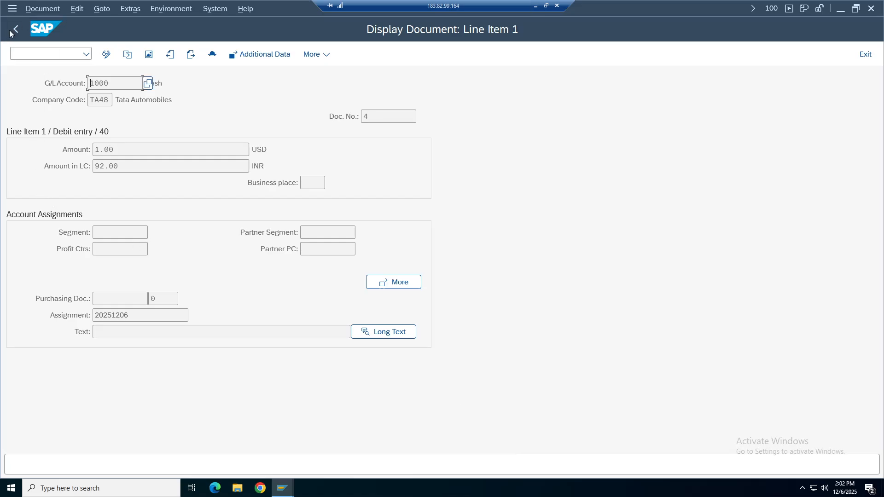
Leave the line item display and discard the unsaved G/L document entry.
key("F3")
key("F3")
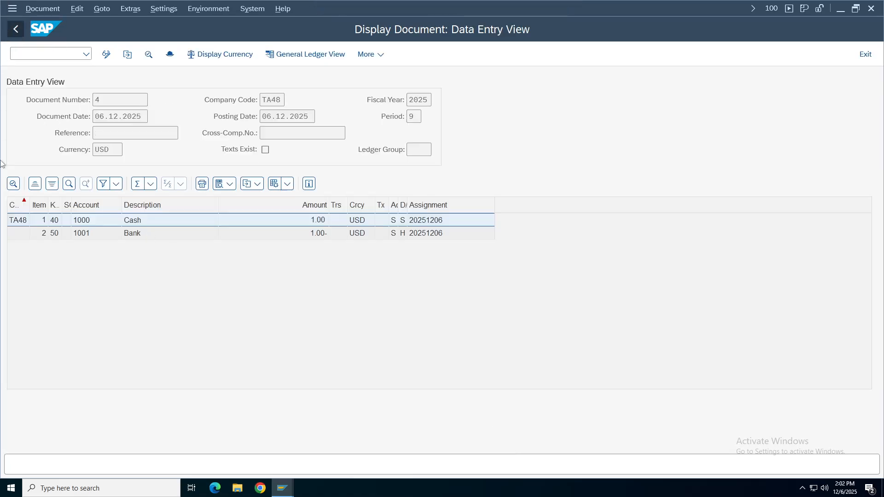
left_click(15, 29)
left_click(213, 284)
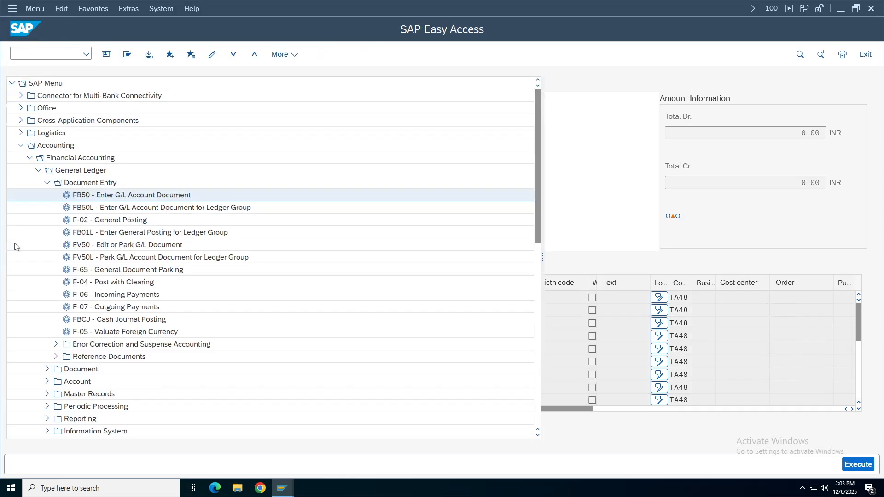
Launch F-02 General Posting, then exit its header screen without saving.
left_click(107, 220)
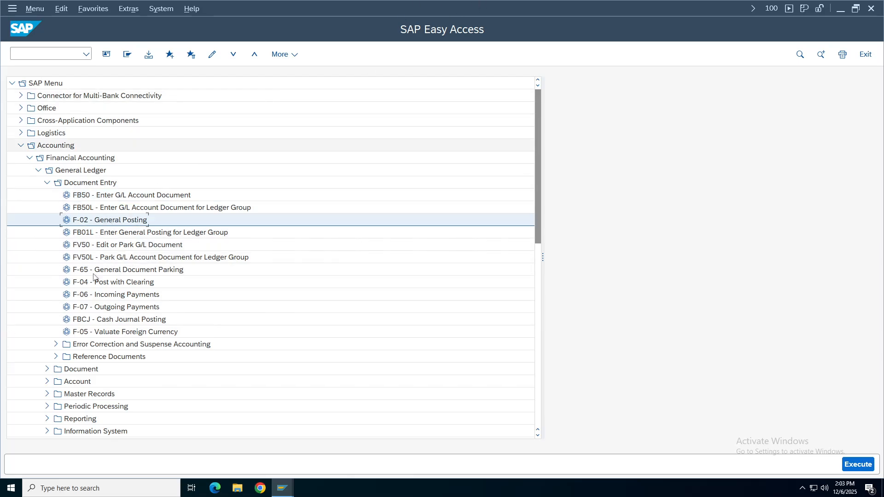
double_click(100, 220)
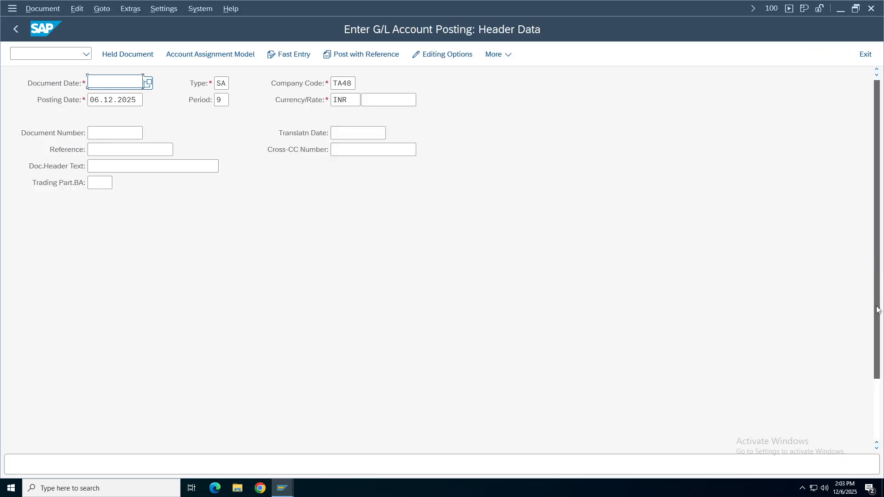
scroll(95, 389, "down", 3)
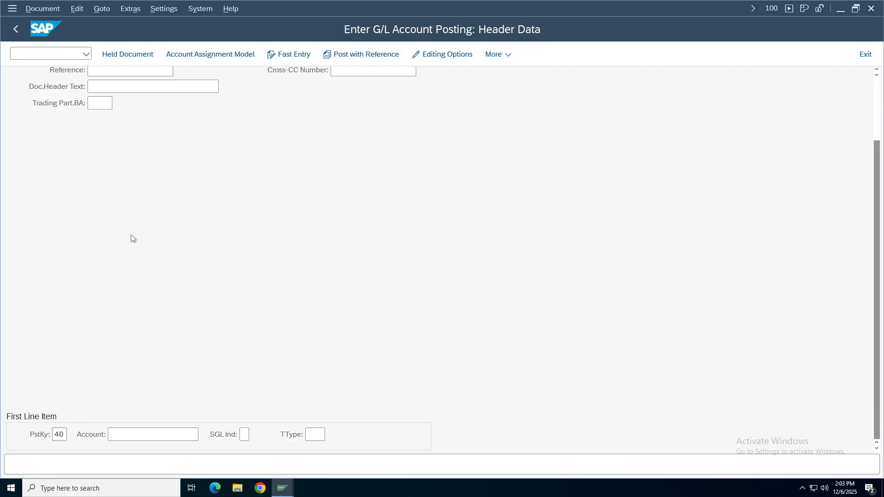
left_click(14, 36)
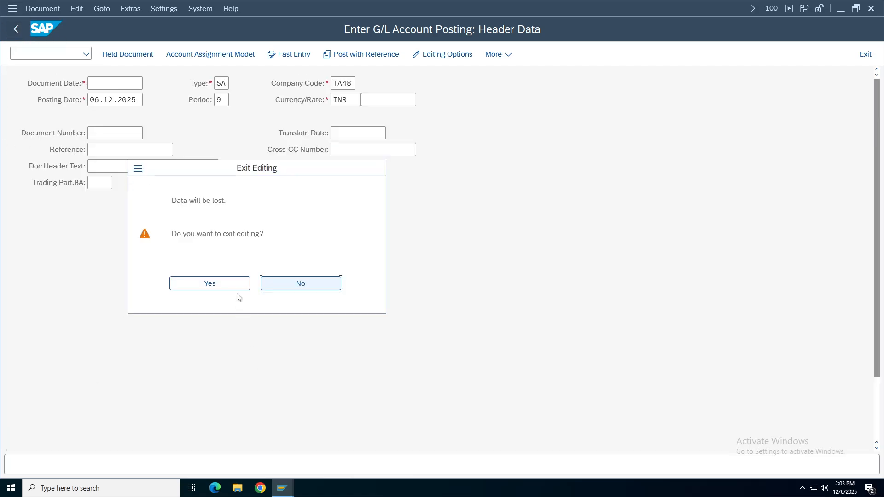
left_click(213, 288)
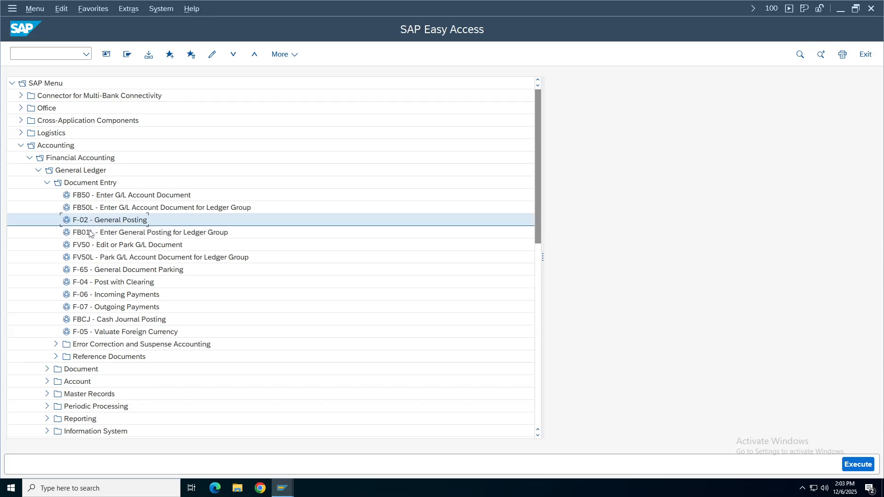
Minimise the remote SAP session and select the Exchange Rate Configuration settings block.
mouse_move(504, 1)
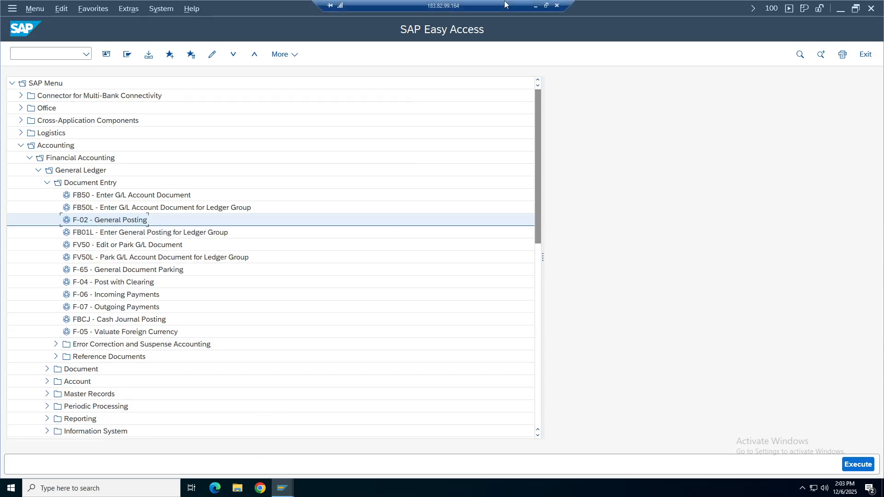
left_click(534, 5)
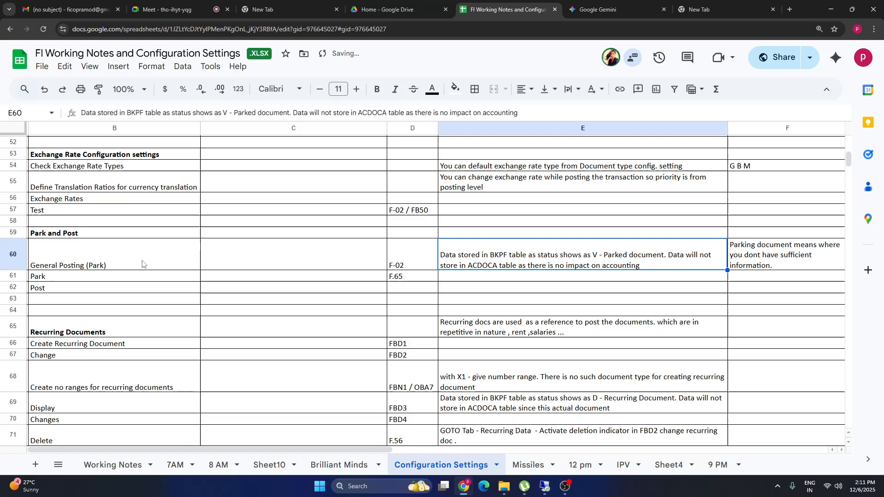
left_click(52, 156)
left_click_drag(52, 157, 784, 211)
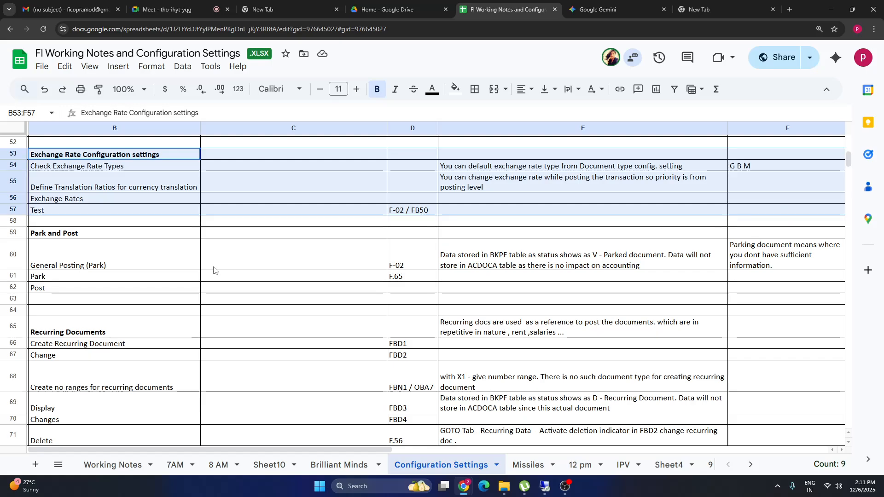
Review the Park and Post rows, including the General Posting (Park) and Post entries.
left_click(74, 266)
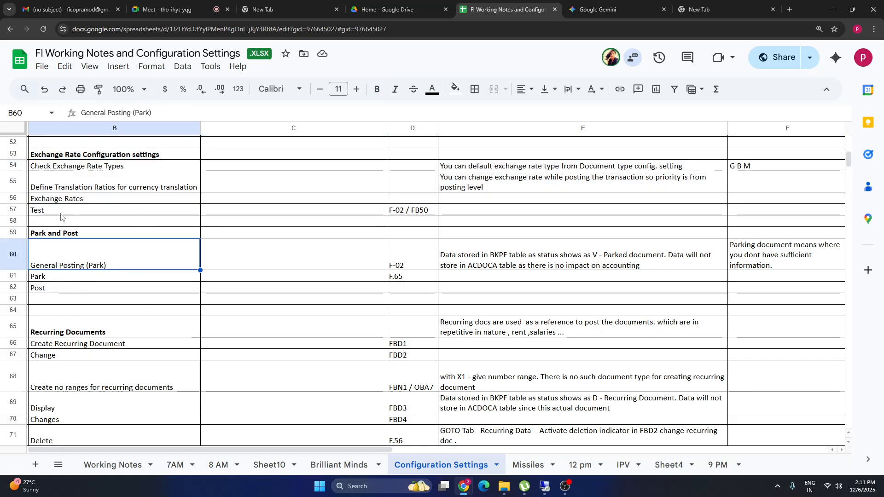
left_click(50, 224)
left_click(52, 235)
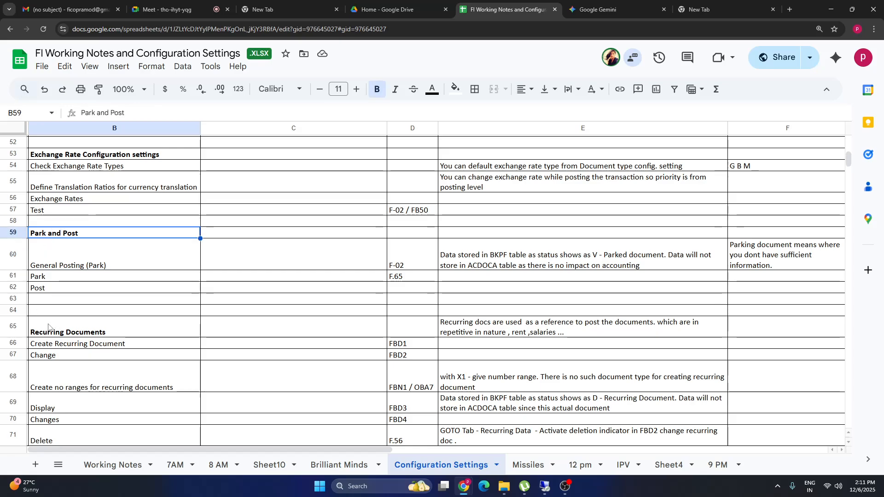
left_click(53, 247)
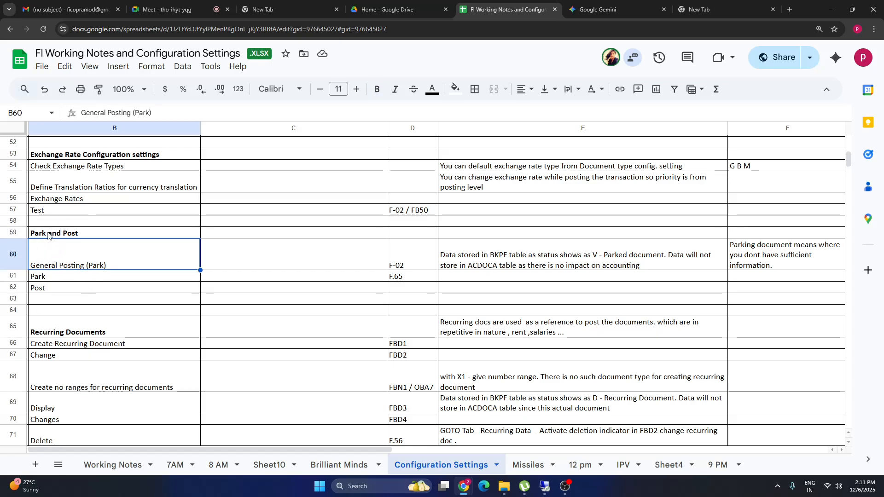
left_click(50, 236)
left_click(68, 321)
left_click_drag(50, 233, 783, 309)
left_click(69, 289)
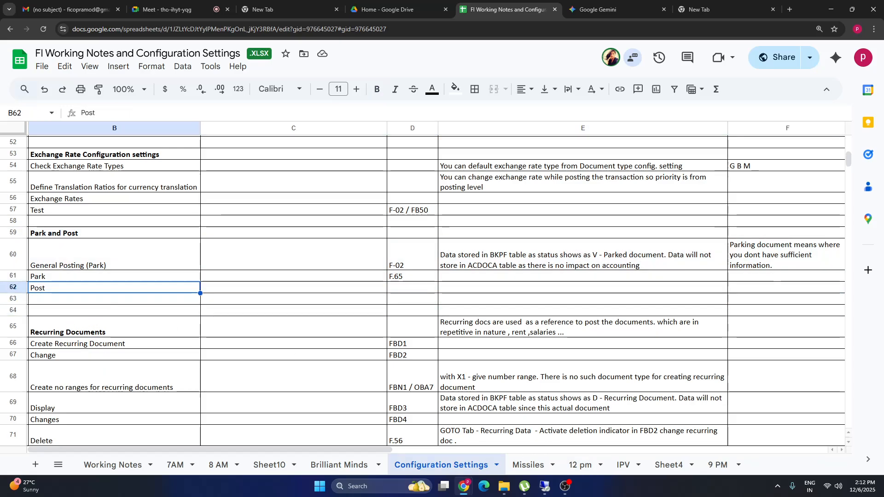
Pause the OBS recording, hide OBS, and select the cell under the Park document note.
mouse_move(545, 494)
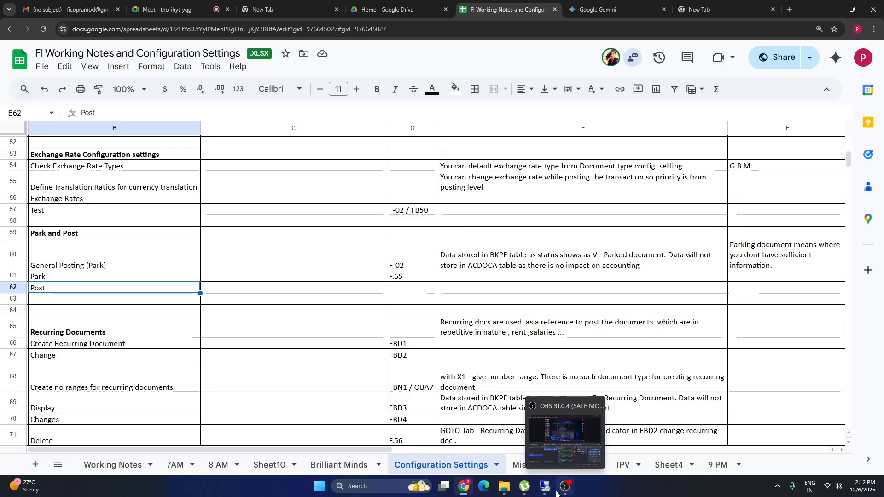
left_click(523, 437)
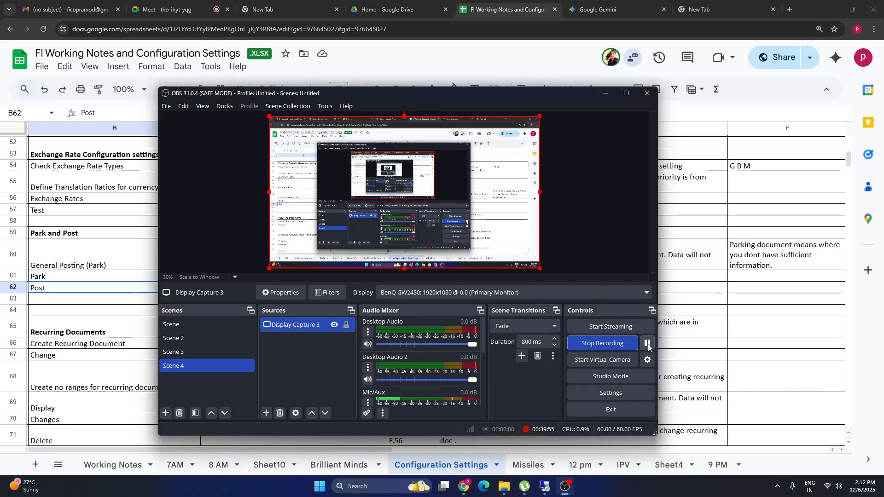
left_click(648, 343)
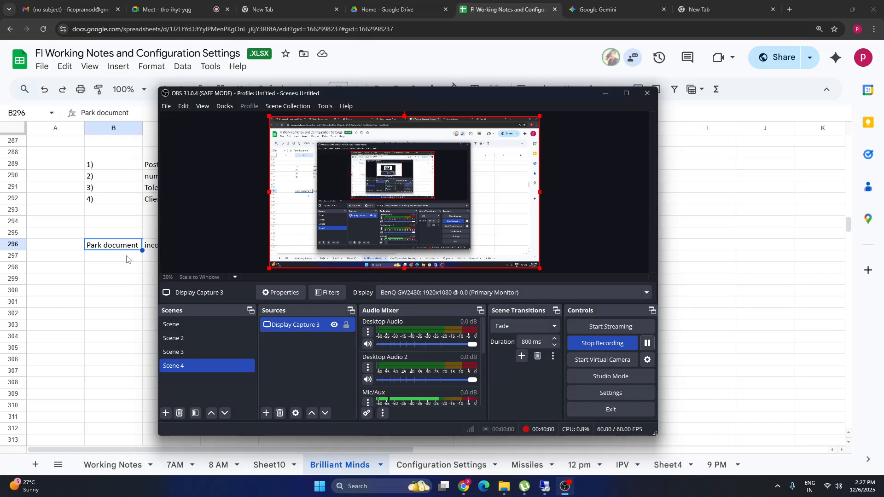
left_click(103, 269)
left_click(102, 268)
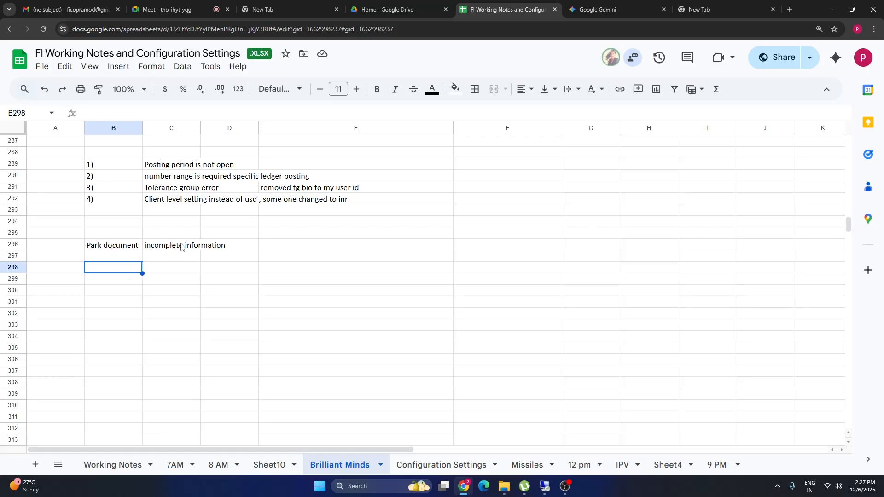
Enter 'Post document' in B297 below Park document, then switch back to the SAP session.
left_click(116, 256)
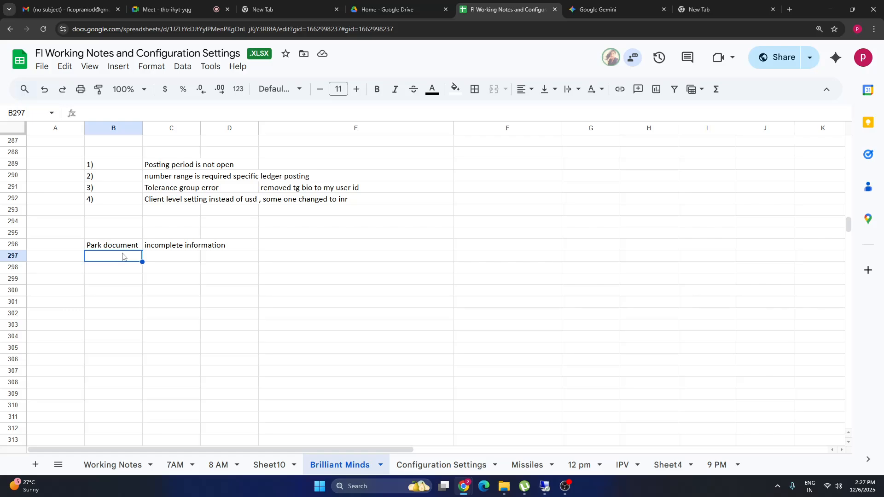
type("Post")
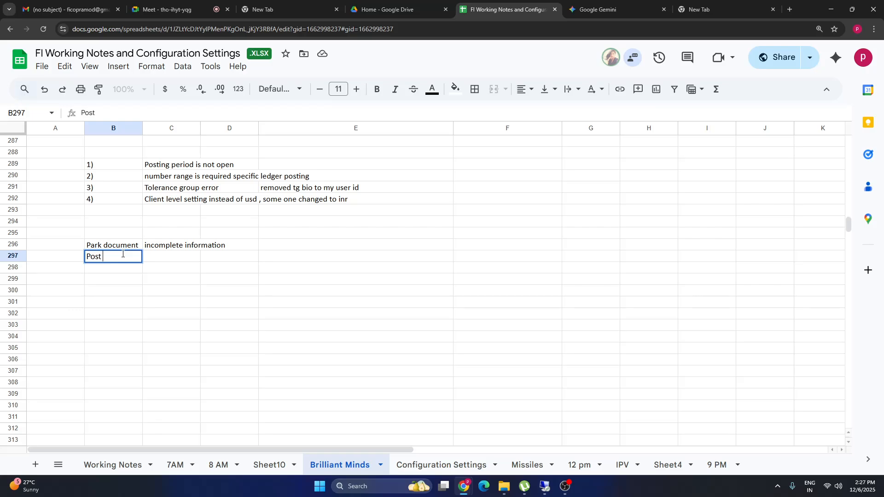
type("document")
left_click(210, 294)
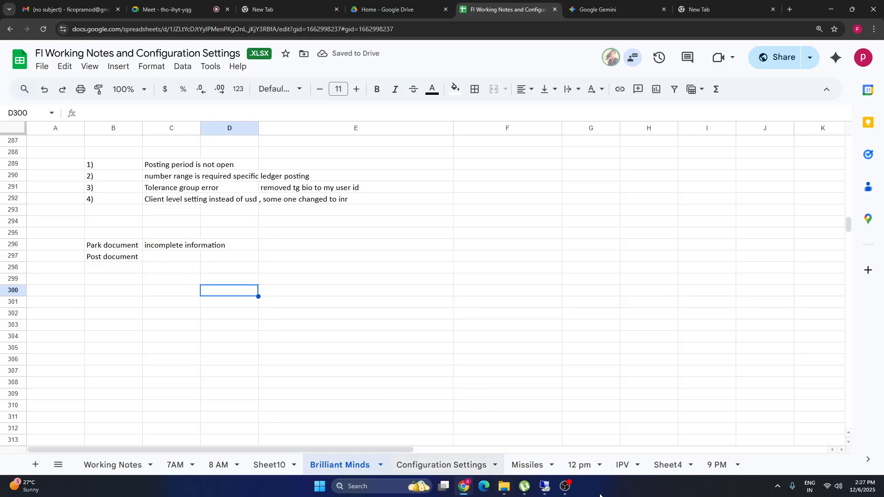
left_click(545, 486)
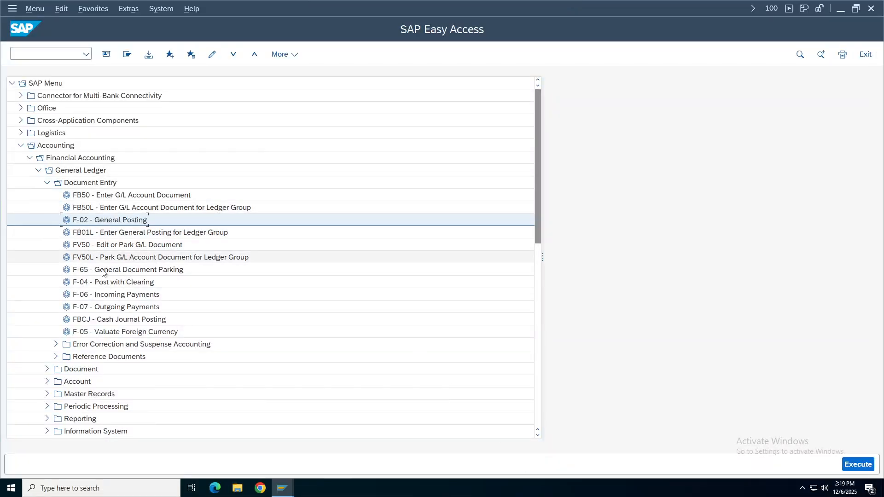
Browse the FV50, FV50L and F-65 parking transactions, then launch F-65.
left_click(120, 246)
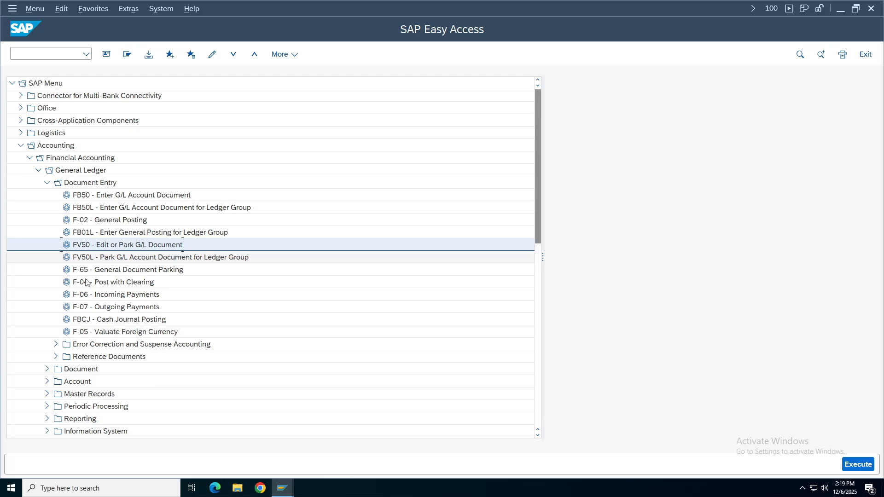
left_click(132, 258)
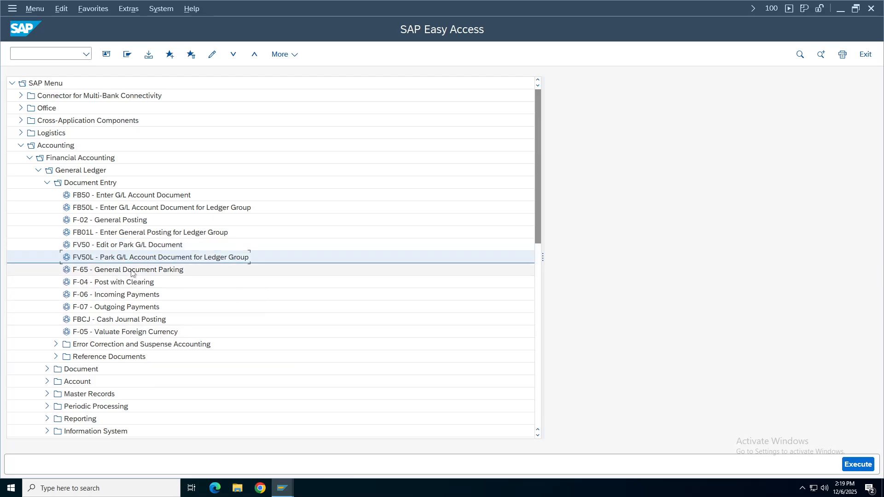
left_click(131, 272)
double_click(121, 270)
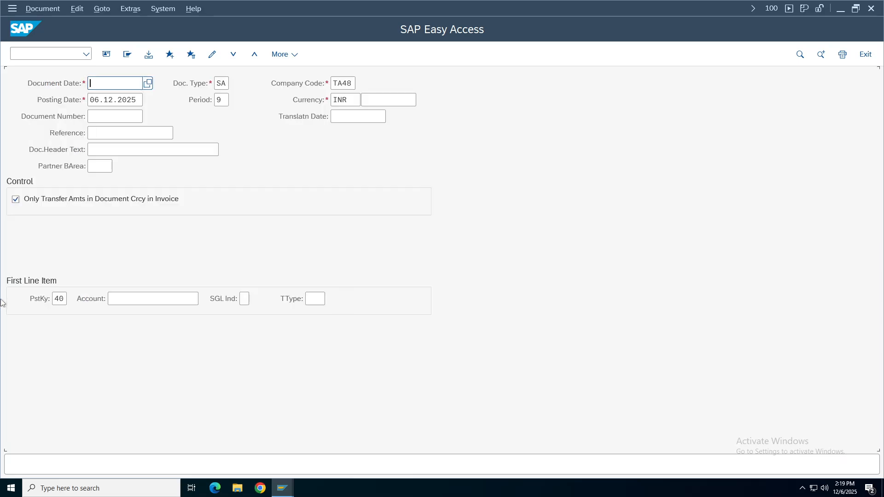
Leave the F-65 parking screen and start FB50 Enter G/L Account Document.
left_click(16, 29)
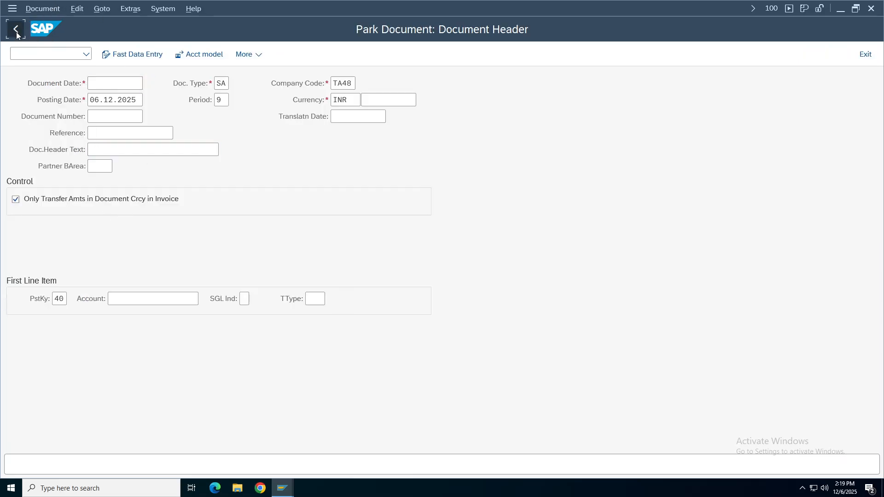
left_click(866, 55)
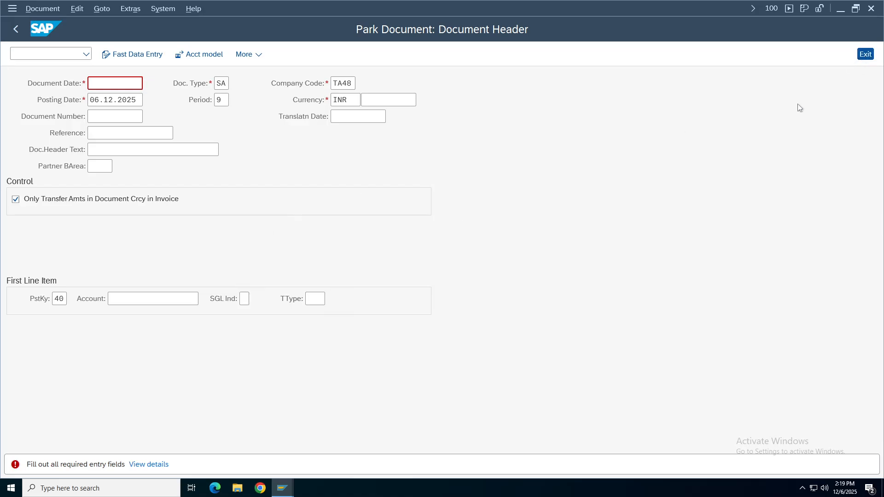
double_click(129, 199)
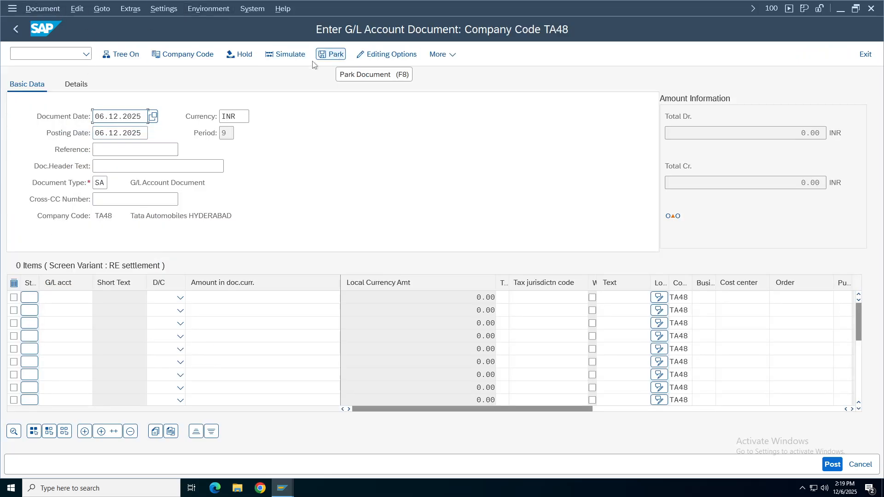
Enter line items for account 1001 as debit and account 1000 as credit.
left_click(65, 297)
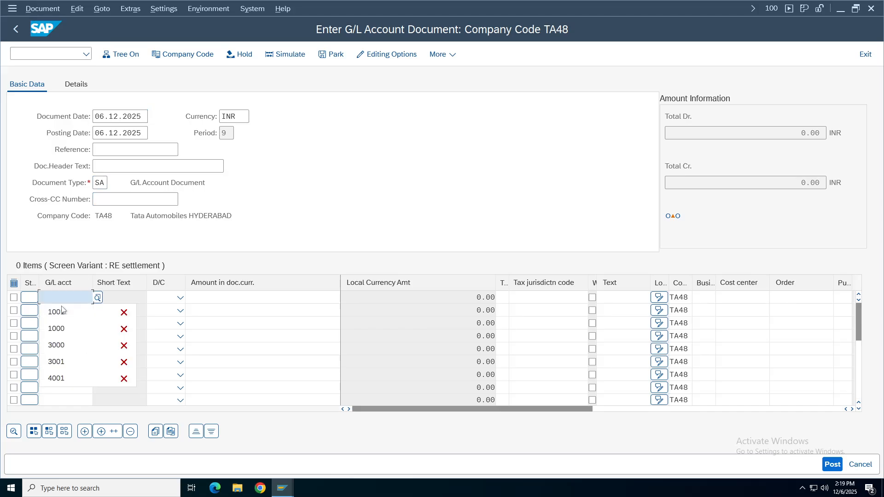
left_click(62, 314)
left_click(61, 341)
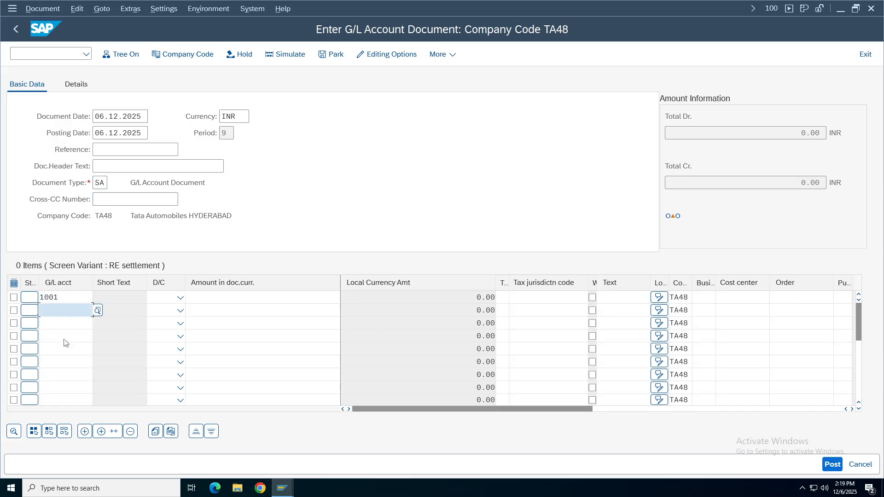
left_click(180, 298)
left_click(159, 329)
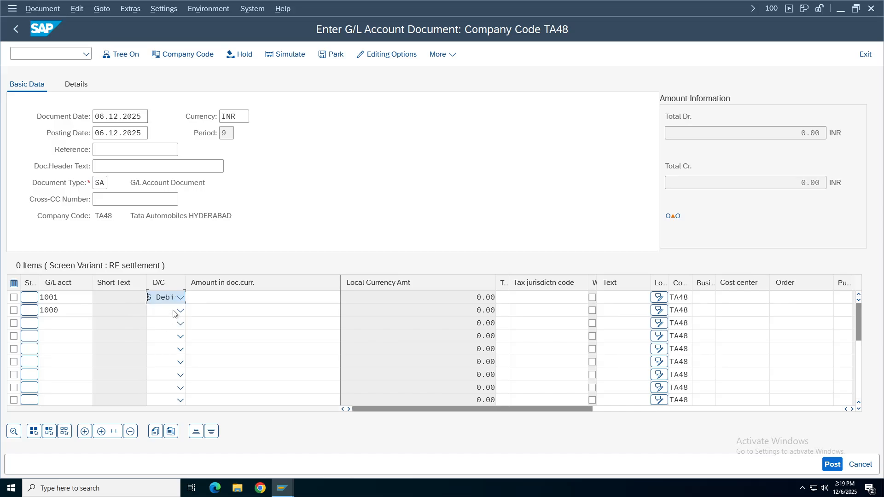
left_click(180, 310)
left_click(162, 325)
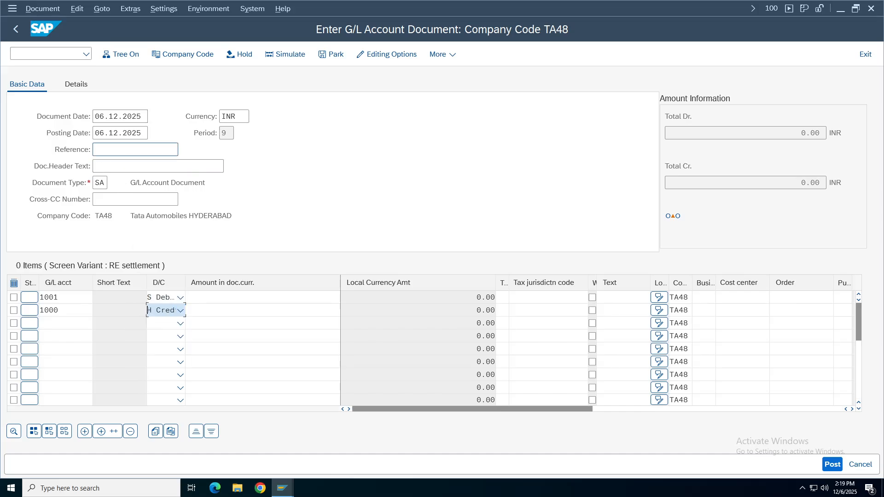
Set the reference to 'parked document' and the header text to 'parked doc'.
left_click(136, 149)
type("p")
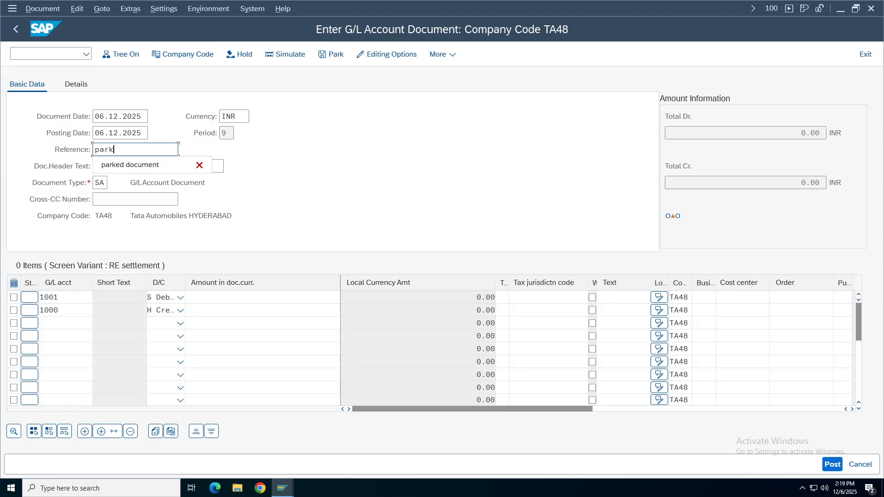
type("ark")
left_click(120, 164)
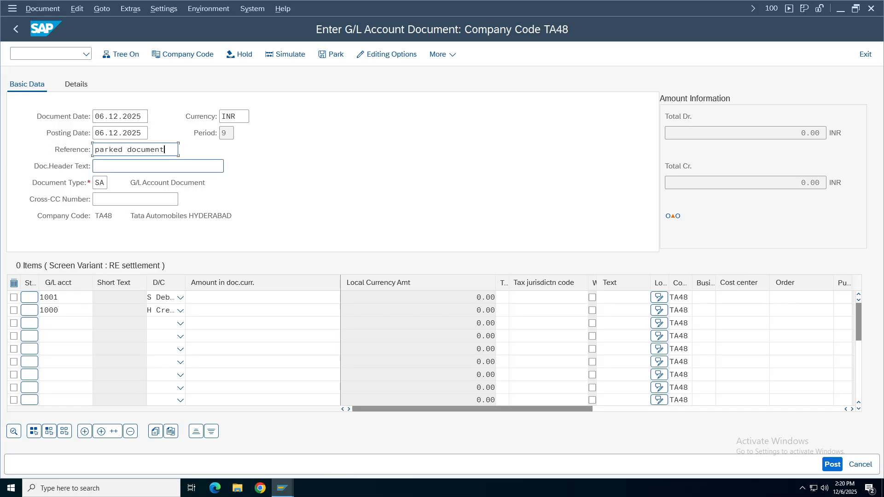
key("Tab")
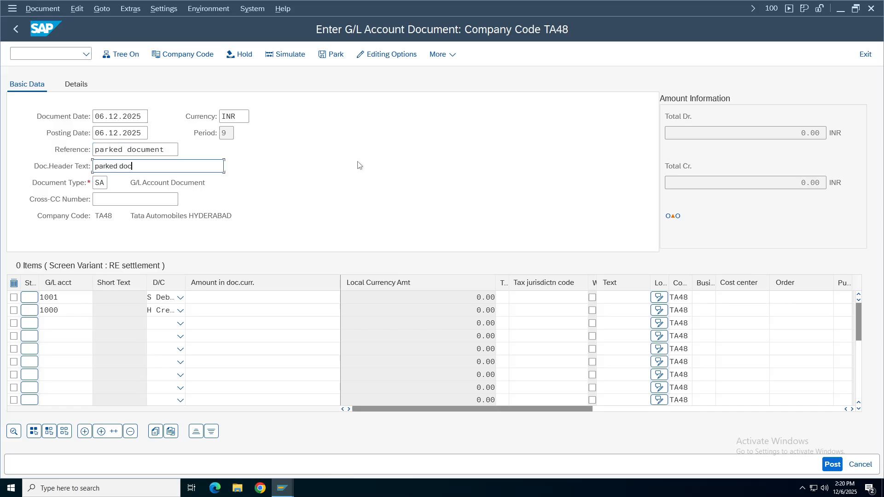
type("parked doc")
Enter 100 as the amount on both lines, validate, and simulate the posting.
left_click(295, 297)
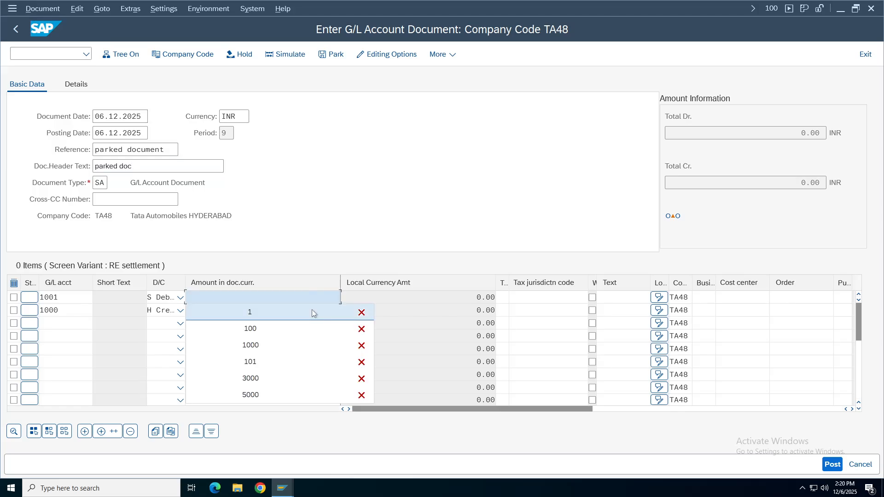
left_click(277, 329)
left_click(276, 310)
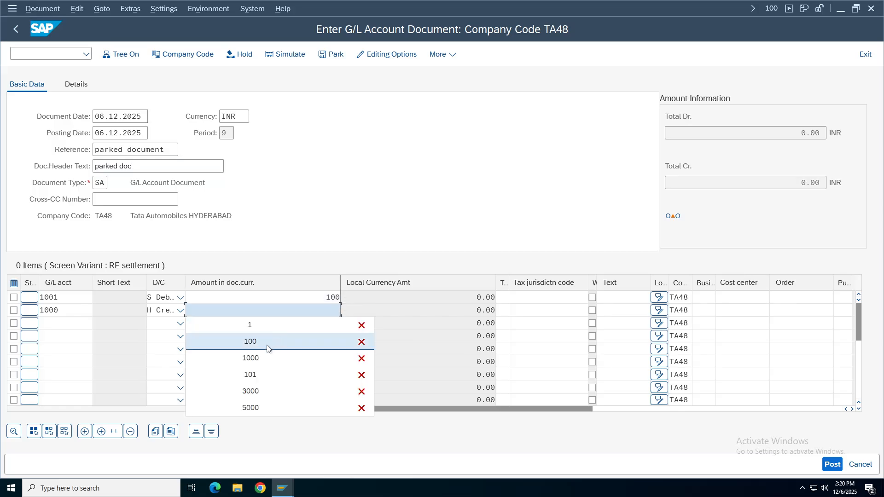
left_click(275, 342)
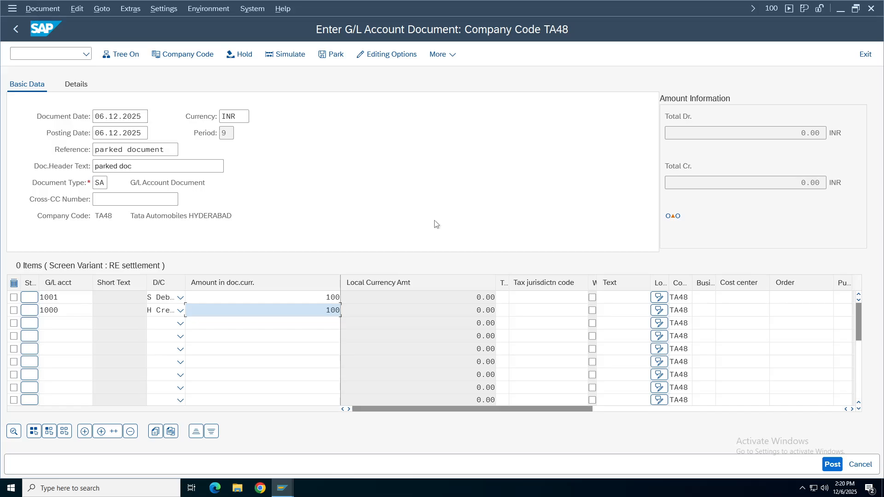
key("Return")
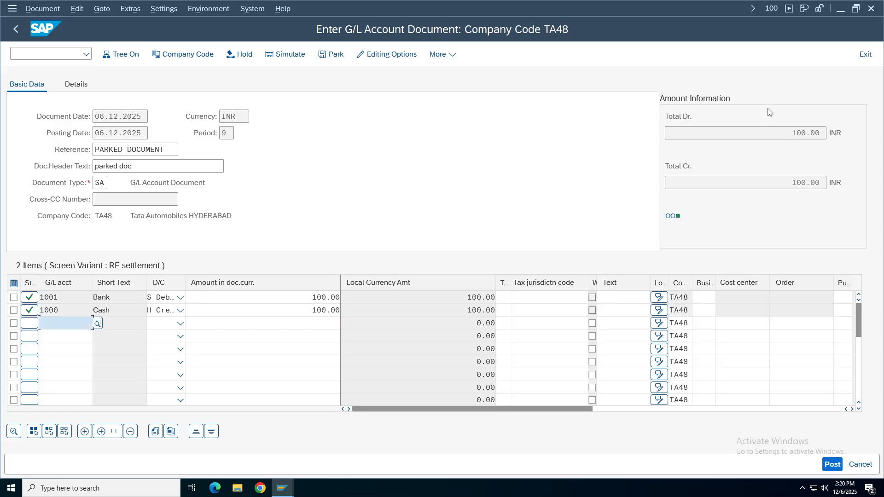
left_click(157, 167)
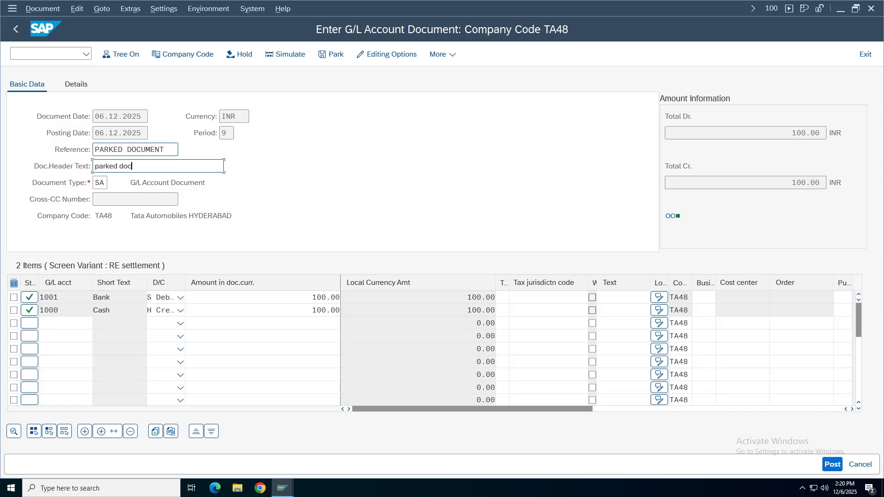
left_click(282, 55)
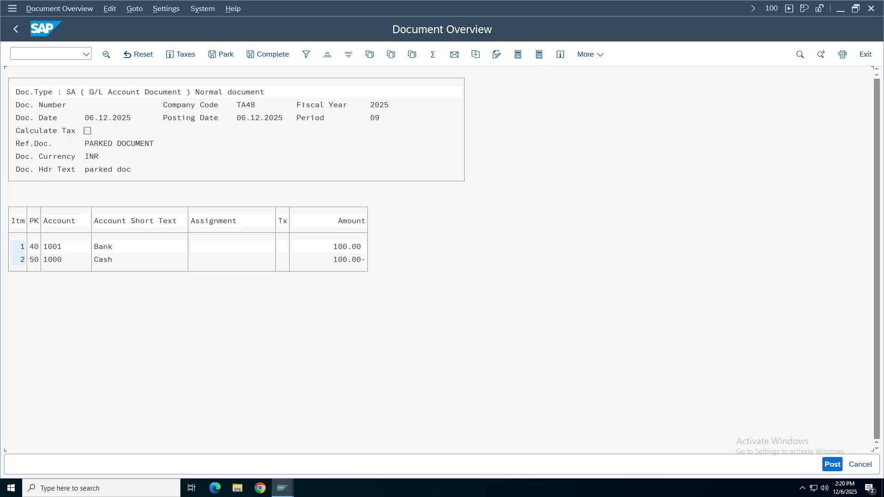
Park the 100 INR entry as document 5 in TA48 and exit to Easy Access.
left_click(15, 30)
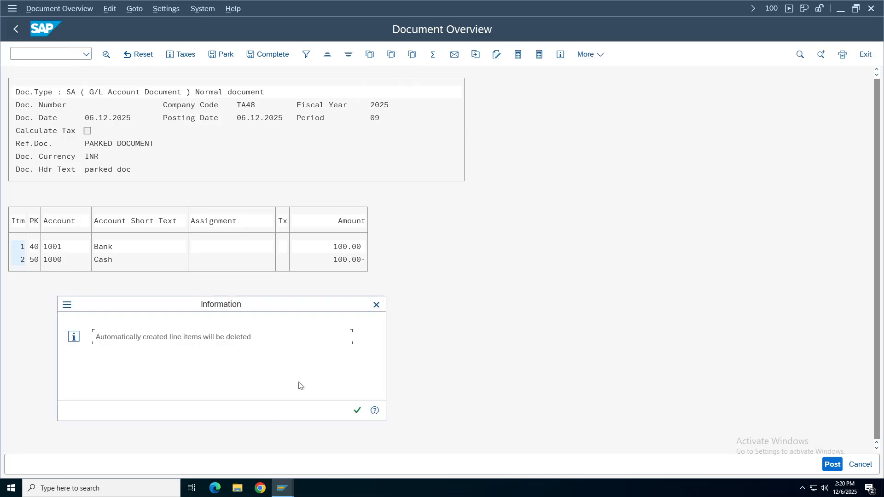
left_click(357, 411)
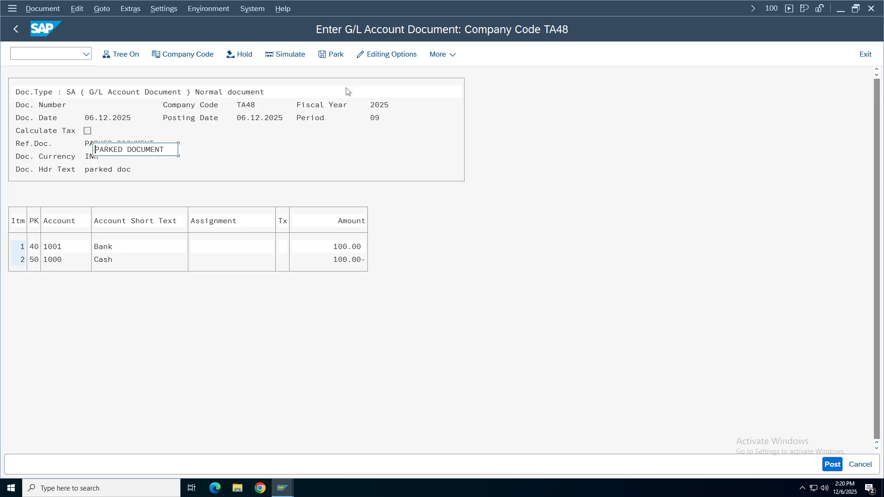
left_click(326, 55)
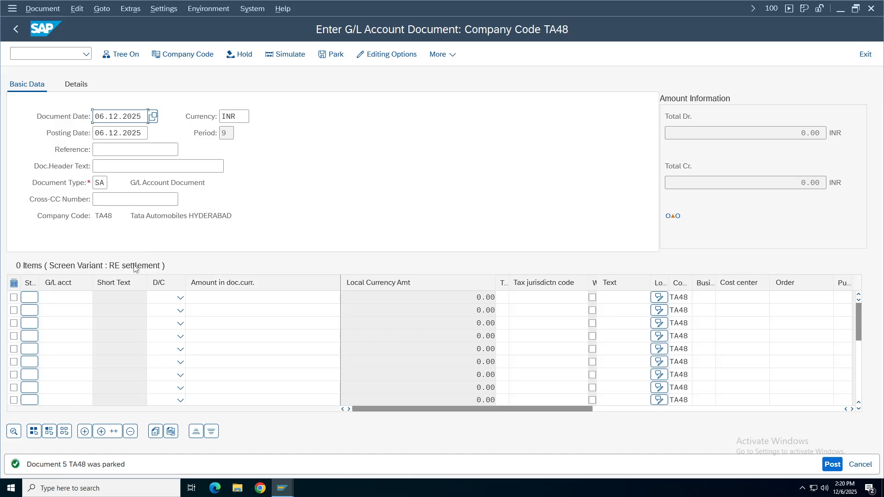
left_click(867, 60)
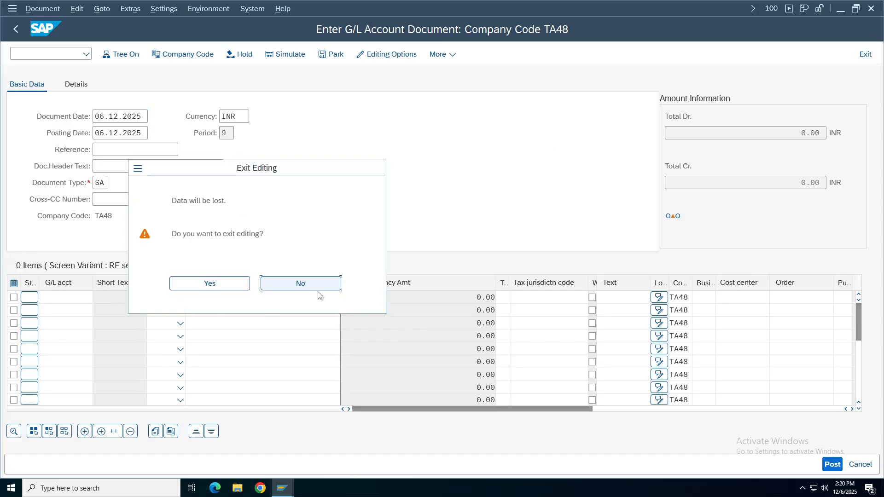
left_click(239, 289)
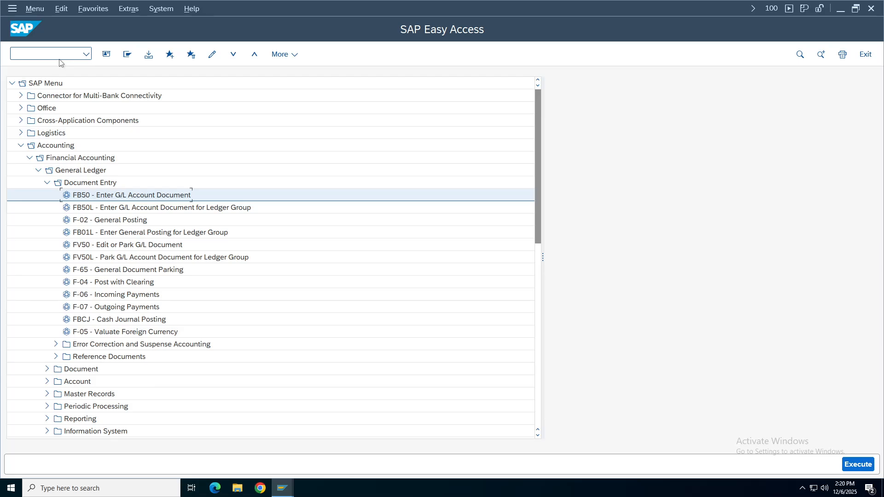
Run transaction FBL3N for G/L account line item display.
key("Up")
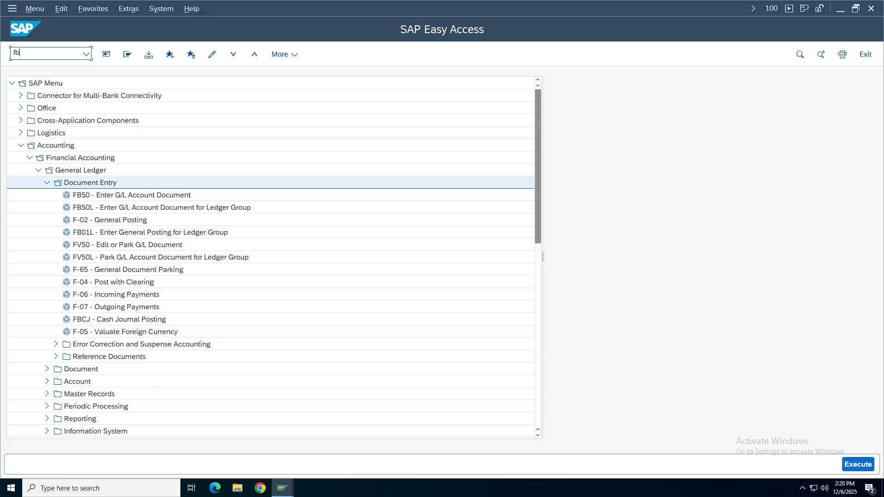
left_click(53, 58)
type("fbl3n")
key("Return")
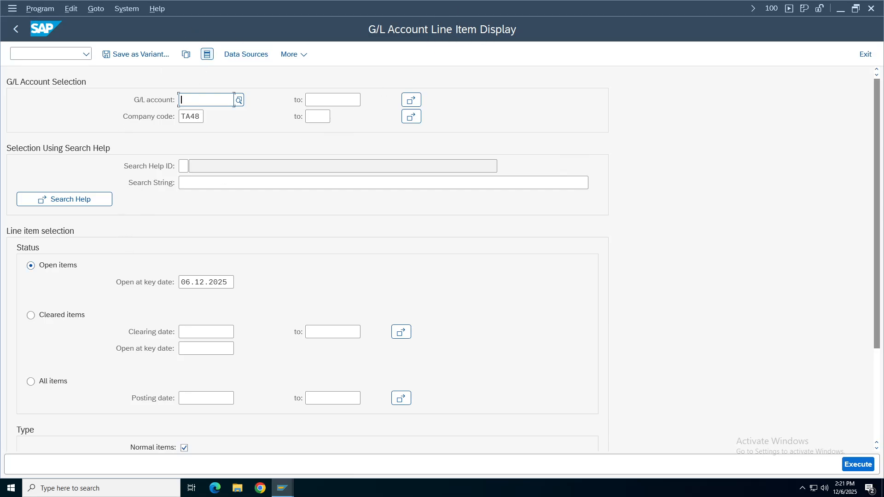
Pick account 1001 Bank via description search in TA48, choose All items, and execute.
left_click(239, 100)
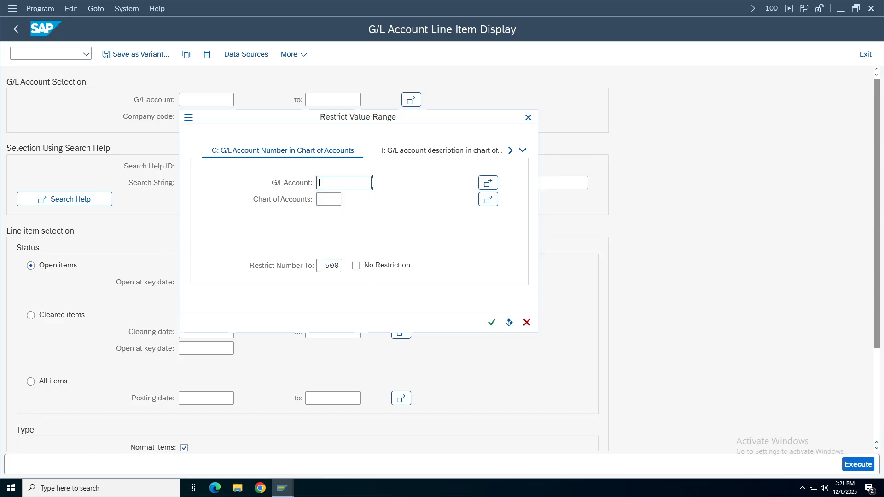
left_click(522, 151)
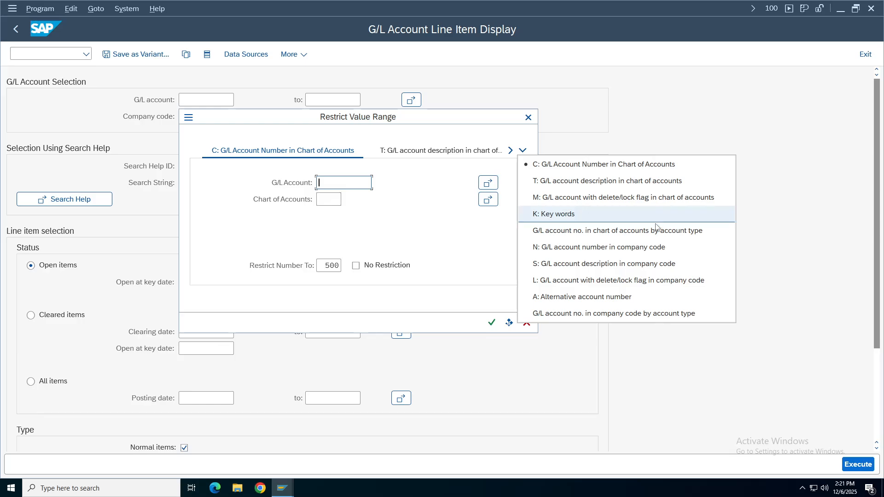
left_click(640, 270)
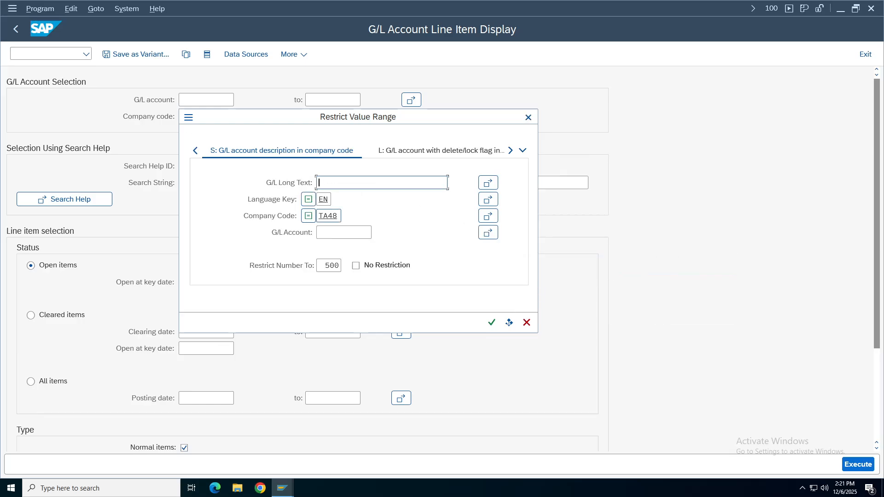
left_click(491, 322)
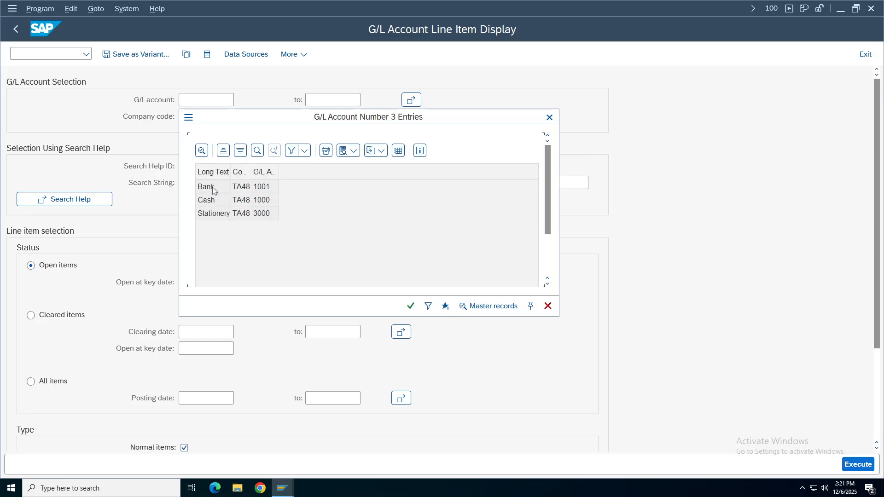
double_click(213, 189)
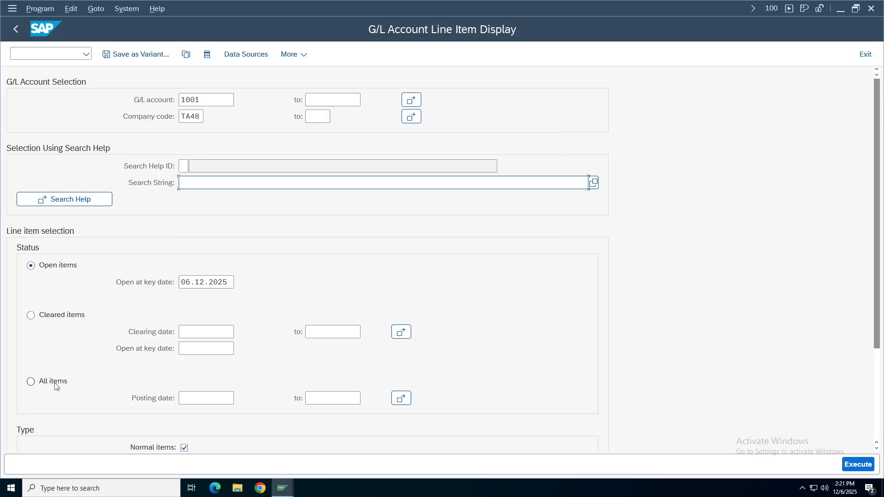
left_click(55, 386)
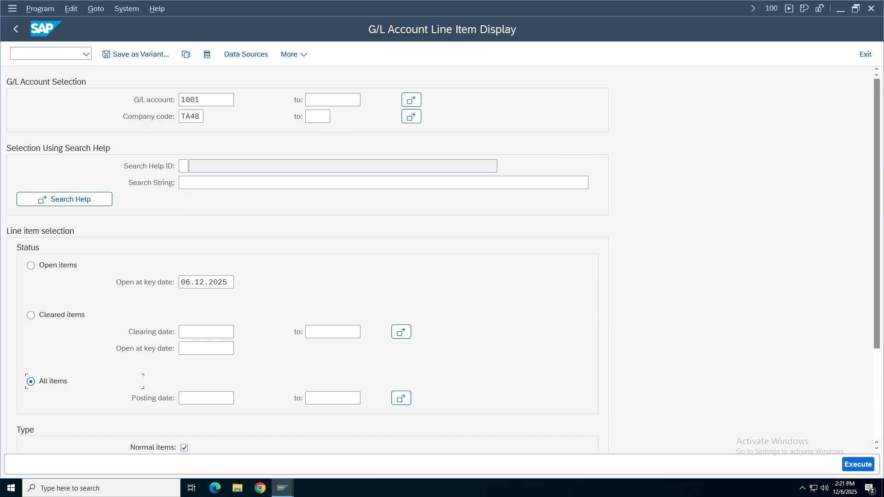
left_click(854, 467)
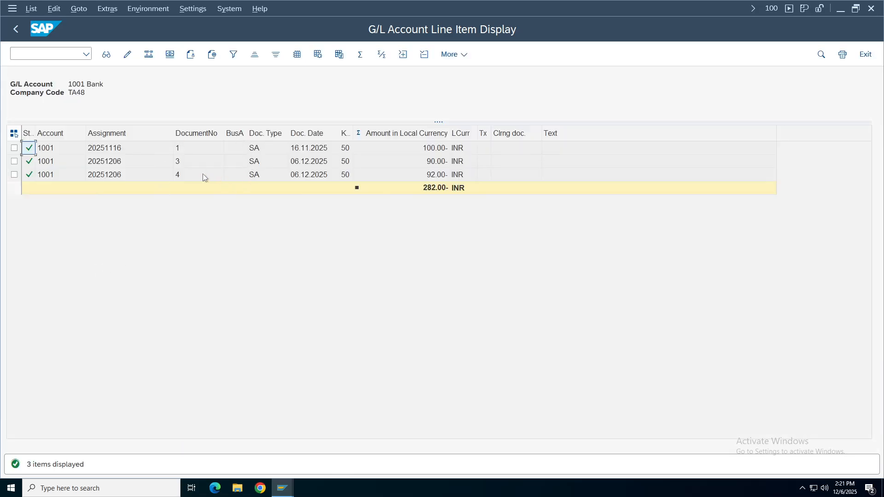
Rerun the account 1001 report with Normal items excluded and Parked items included.
left_click(16, 29)
left_click_drag(880, 252, 880, 308)
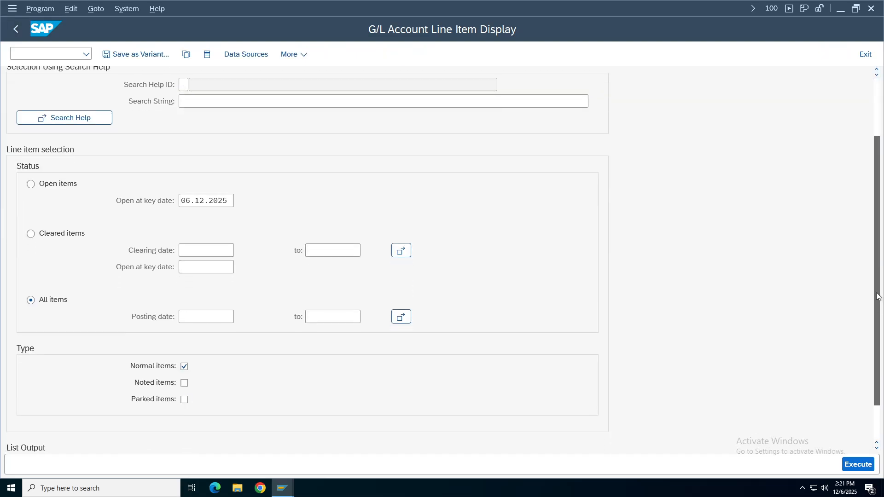
left_click(184, 368)
left_click(185, 401)
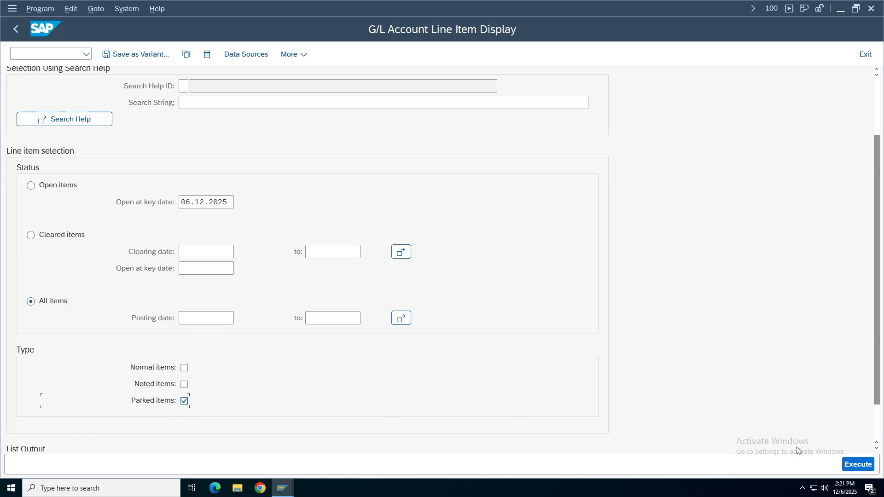
left_click(857, 465)
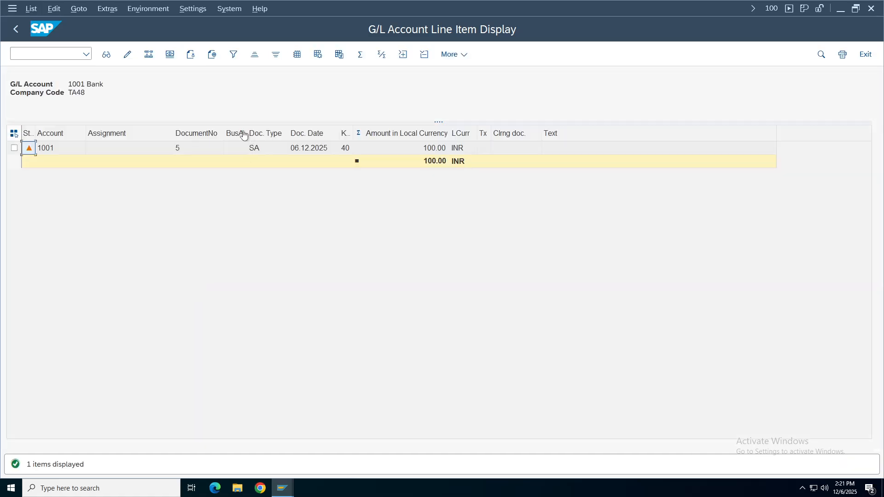
Check parked document 5 for 100.00 INR, then return to the selection screen.
left_click(181, 153)
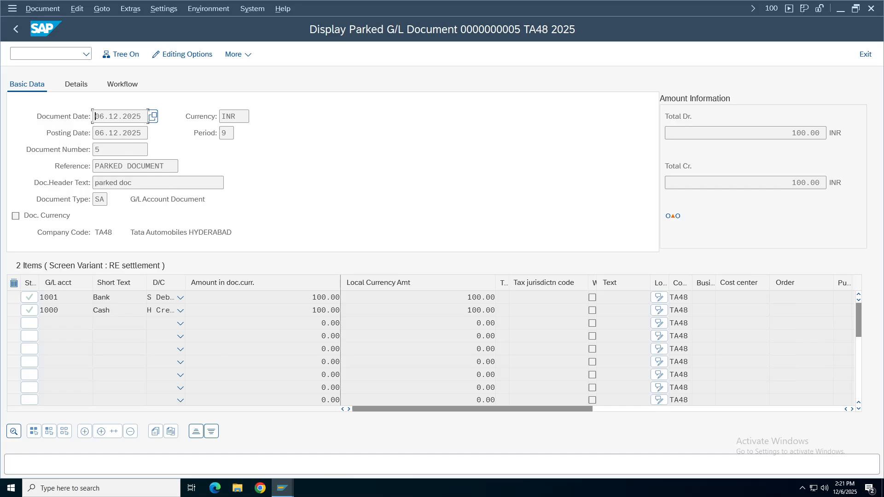
left_click(15, 29)
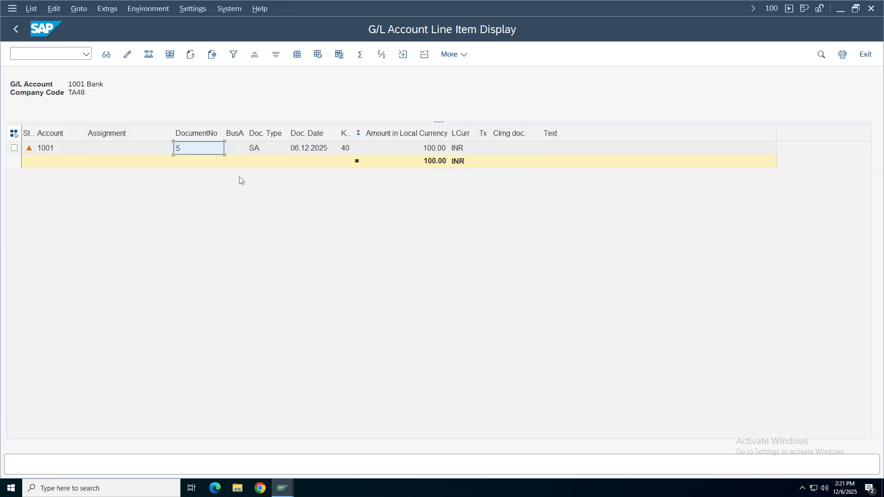
left_click(15, 29)
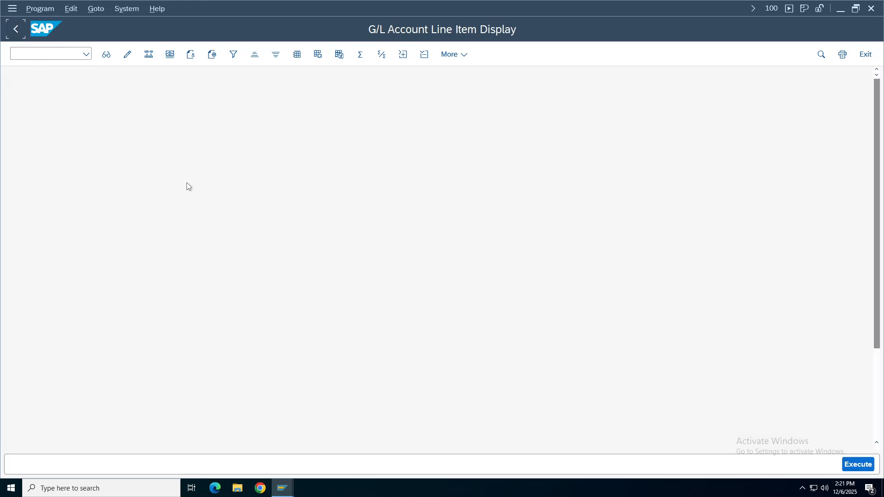
left_click(283, 488)
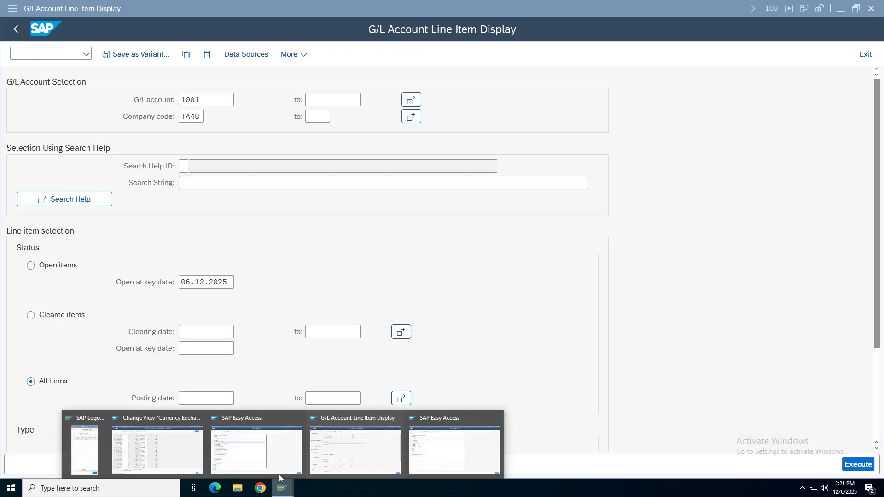
In the SAP Easy Access window, expand Financial Accounting > General Ledger > Document Entry.
left_click(247, 446)
double_click(111, 157)
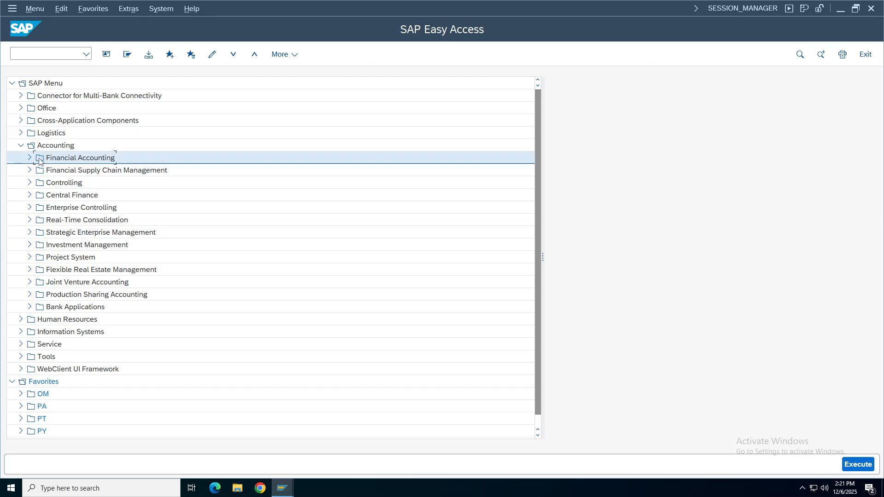
left_click(38, 170)
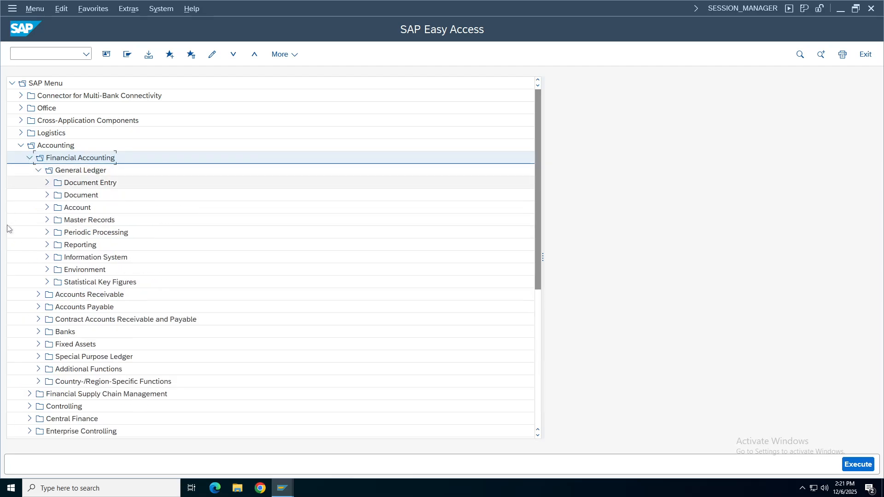
left_click(47, 183)
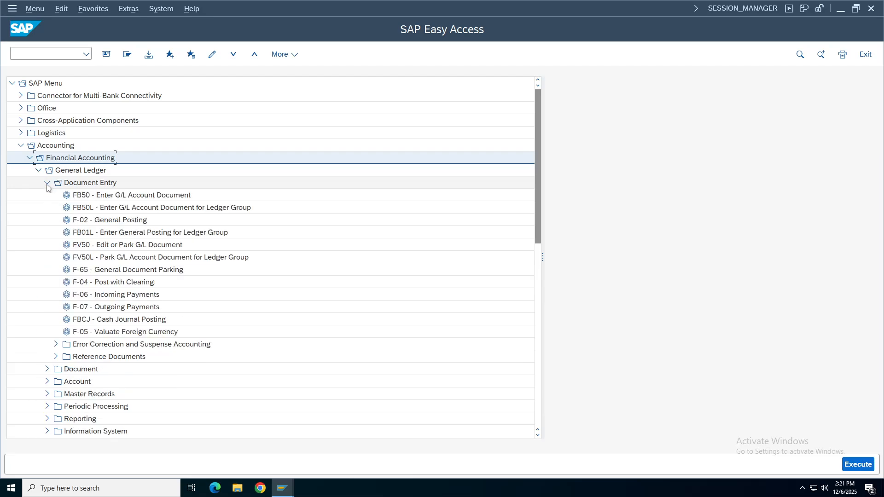
double_click(109, 357)
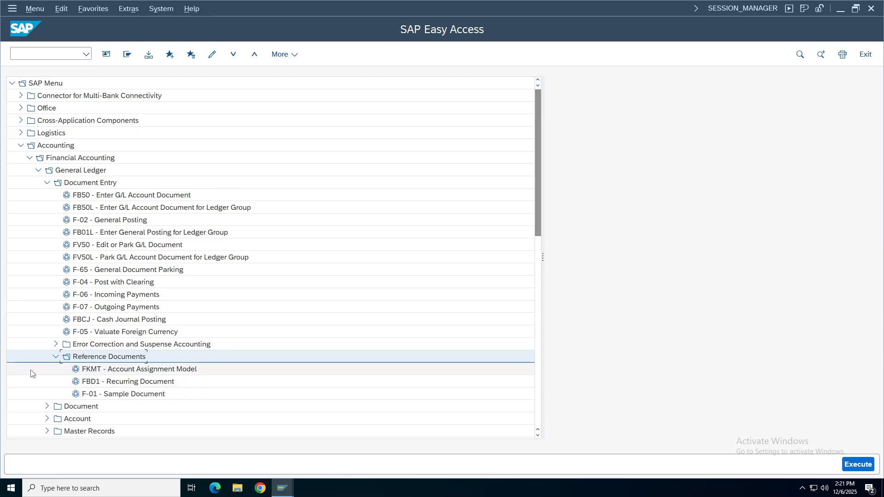
left_click(55, 357)
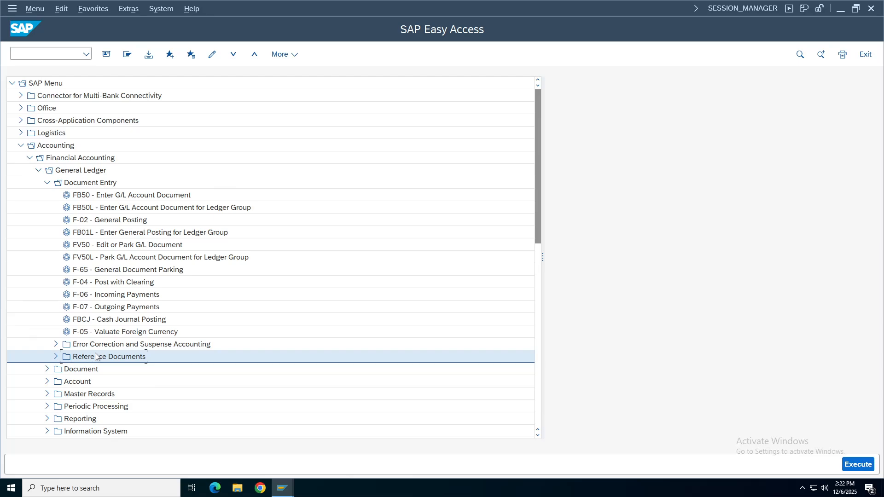
Open FV50 Park G/L Account Document, then exit it without saving.
double_click(121, 246)
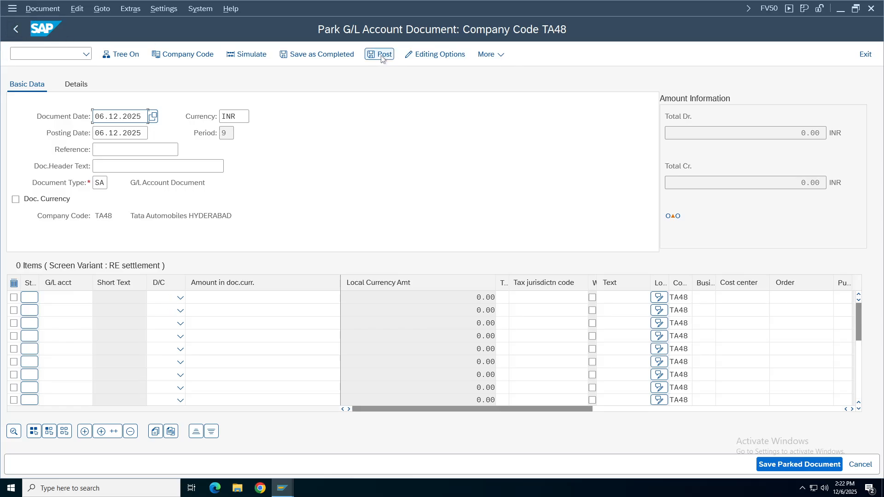
left_click(16, 30)
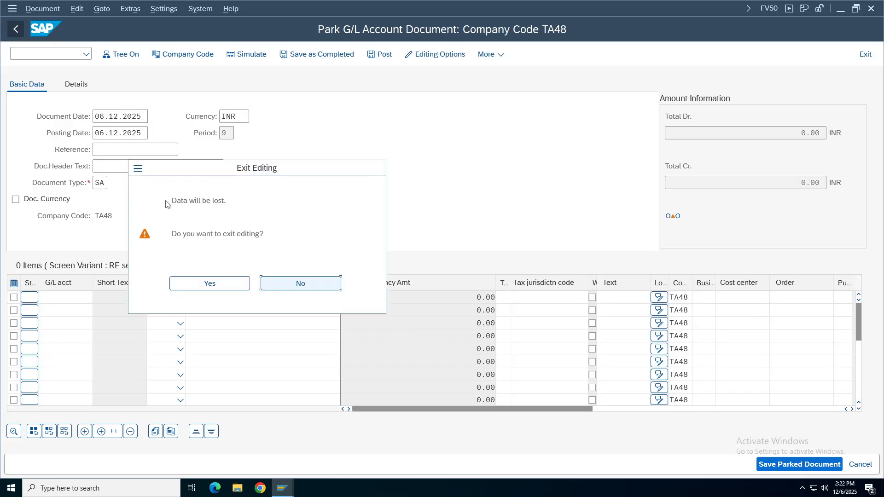
left_click(194, 286)
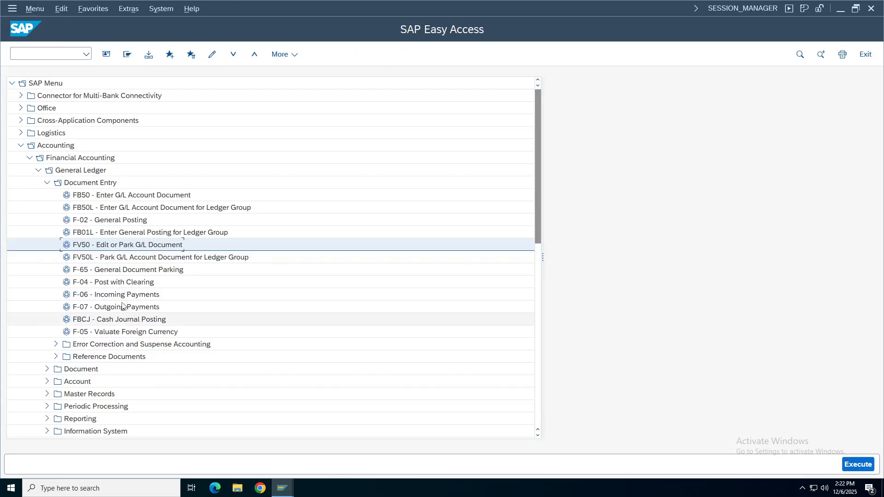
Browse the General Ledger tree, expanding Document and collapsing Document Entry.
left_click(56, 357)
left_click(56, 357)
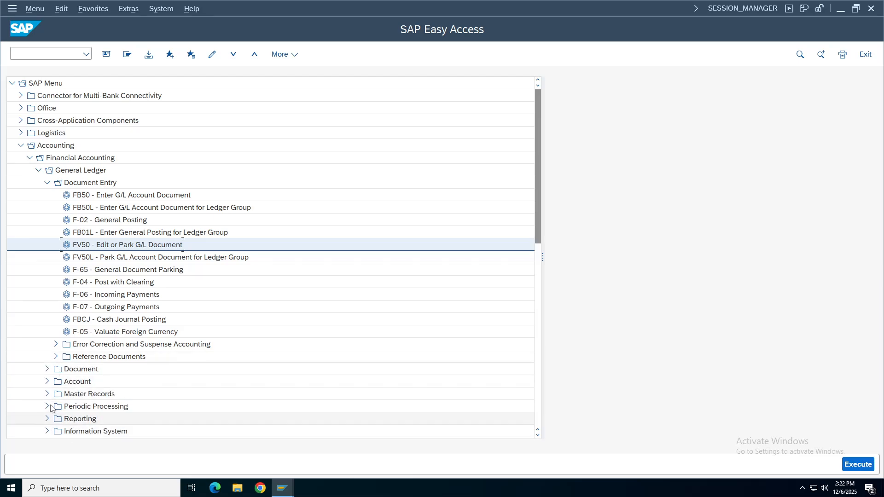
left_click(47, 368)
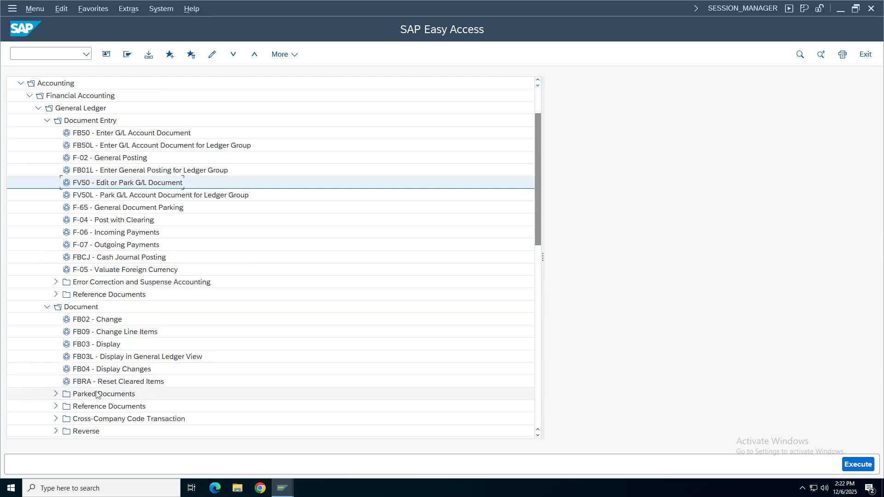
left_click(111, 393)
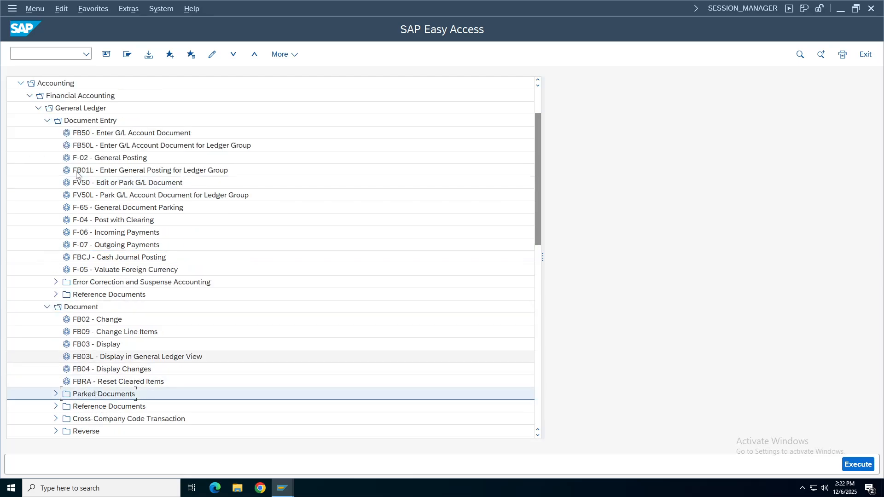
left_click(80, 121)
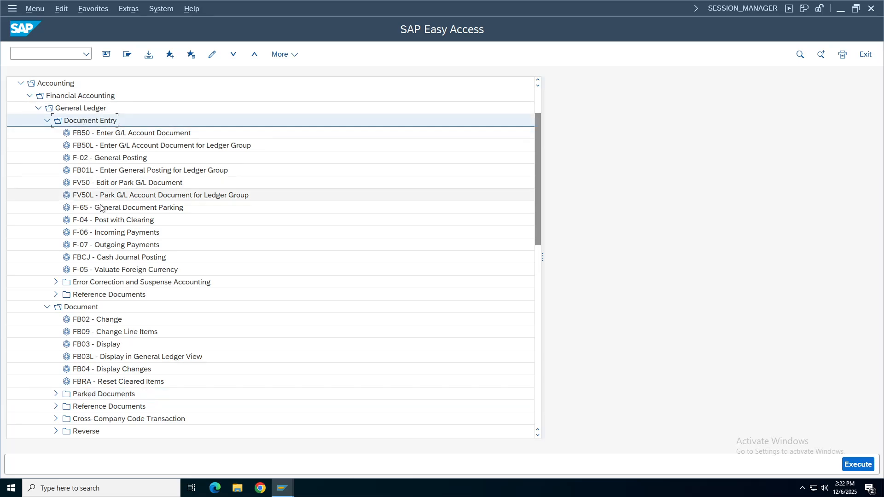
left_click(116, 135)
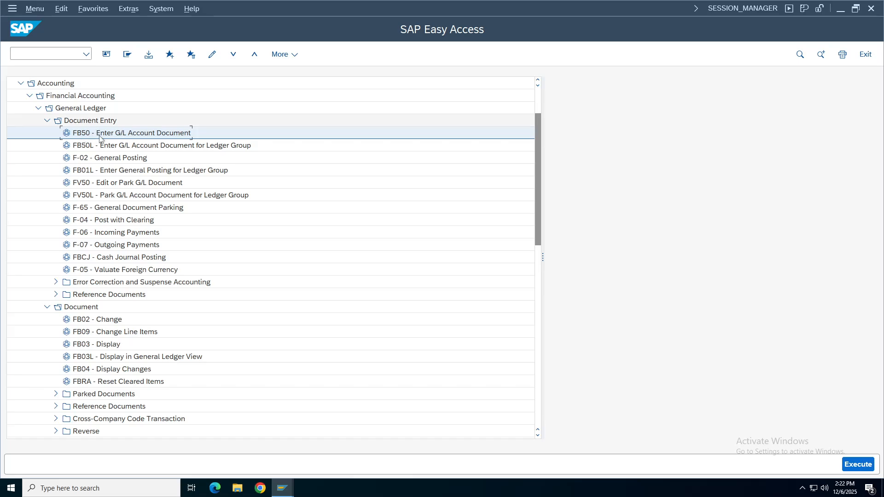
left_click(46, 121)
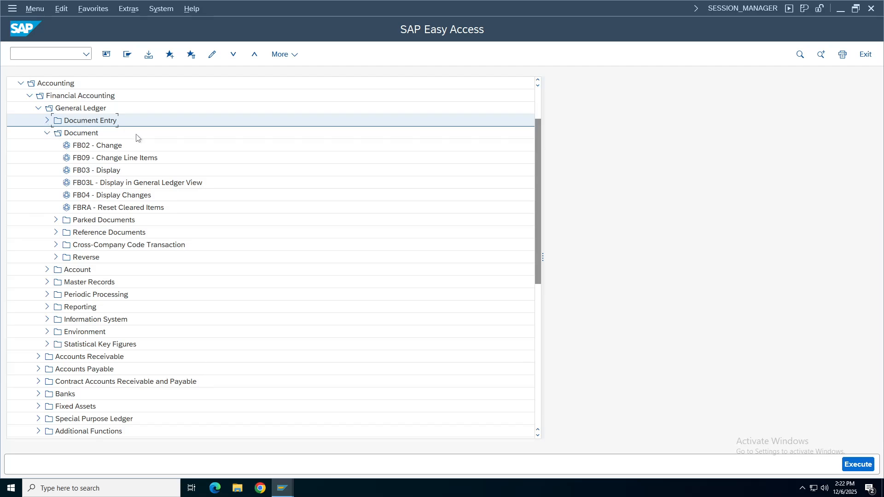
Expand Document > Parked Documents and launch FBV0 Post/Delete.
left_click(81, 133)
left_click(94, 219)
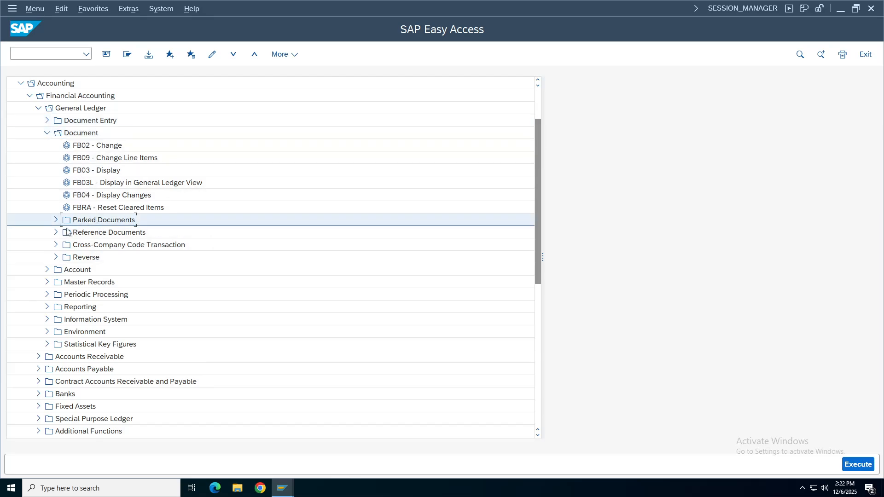
left_click(56, 219)
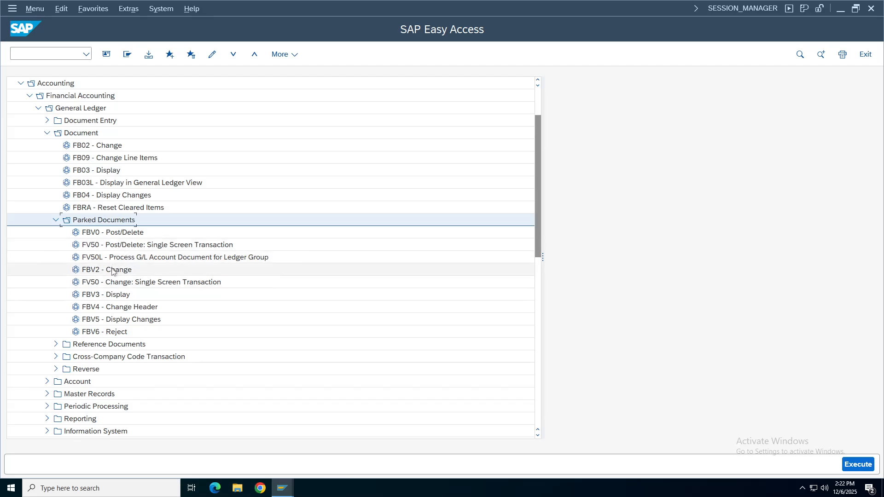
left_click(110, 294)
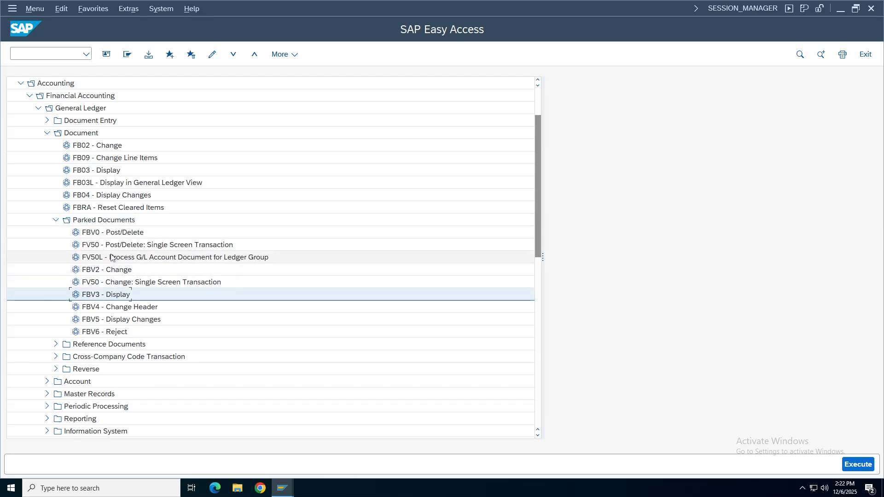
double_click(118, 235)
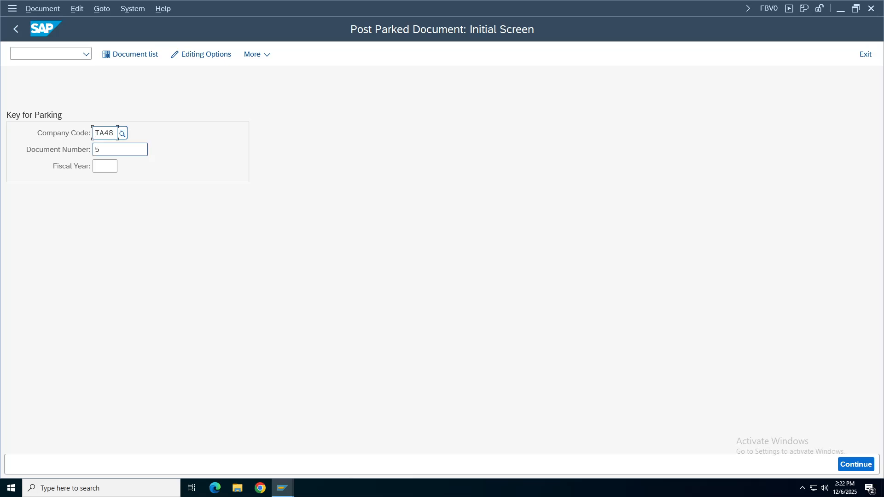
Open parked document 5 of company code TA48 for review.
key("Tab")
type("5")
key("Return")
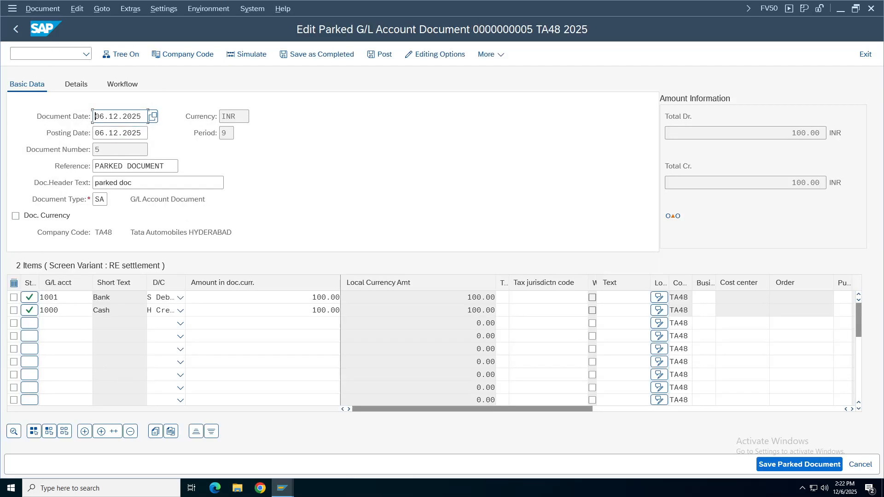
left_click(263, 309)
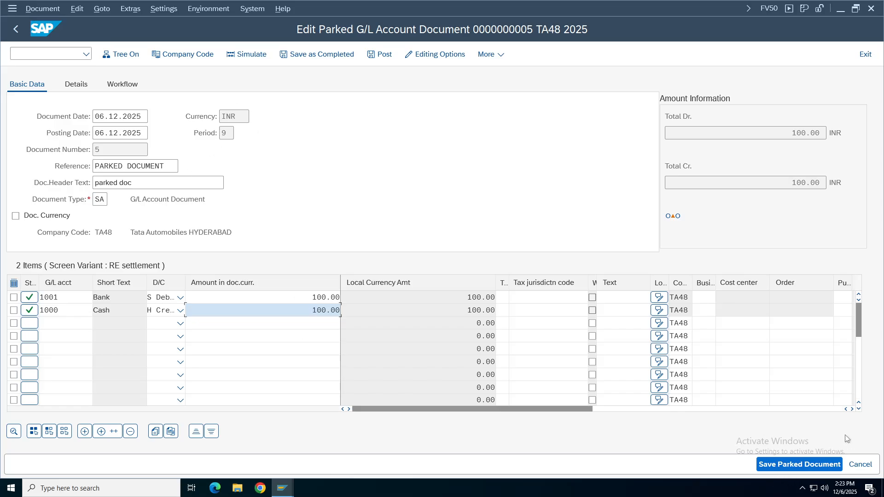
Post document 5, then switch to the G/L Account Line Item Display window.
left_click(382, 54)
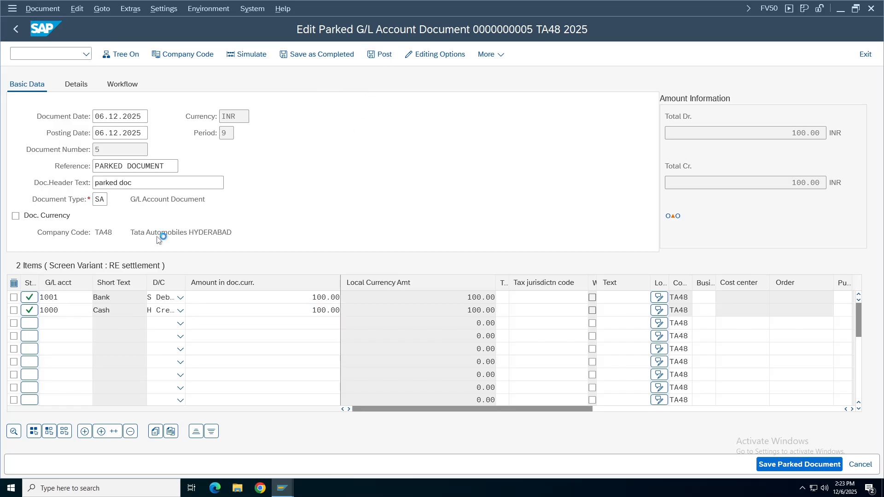
left_click_drag(118, 337, 252, 337)
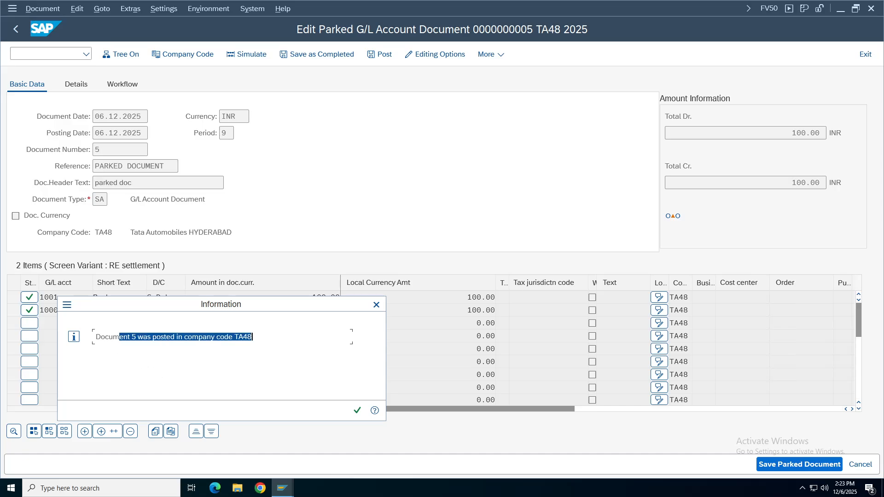
left_click(282, 487)
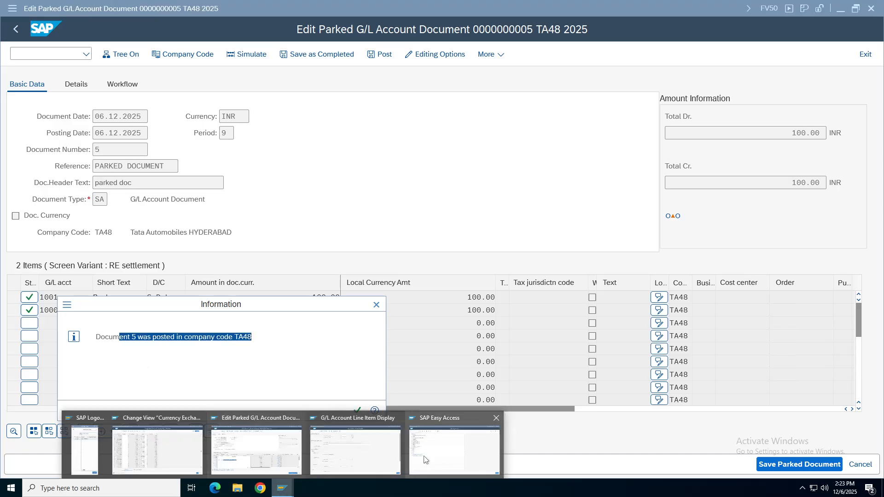
left_click(365, 453)
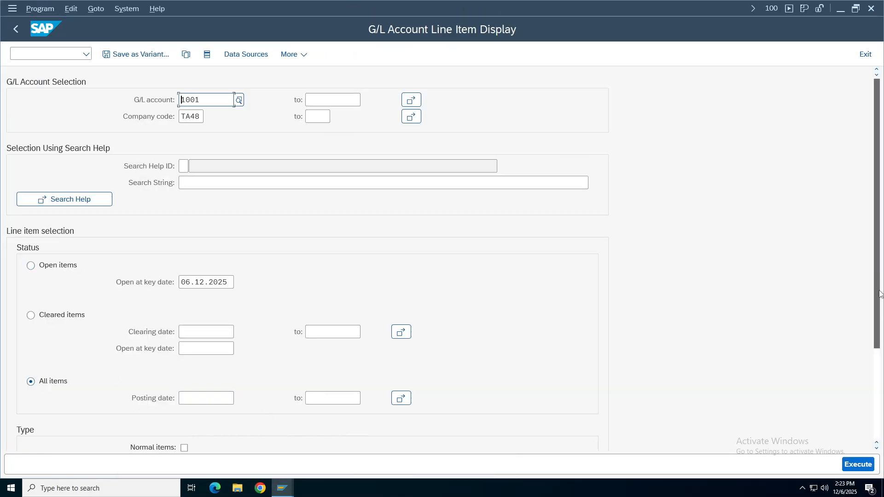
Rerun the account 1001 line item report with Normal items included.
scroll(880, 276, "down", 2)
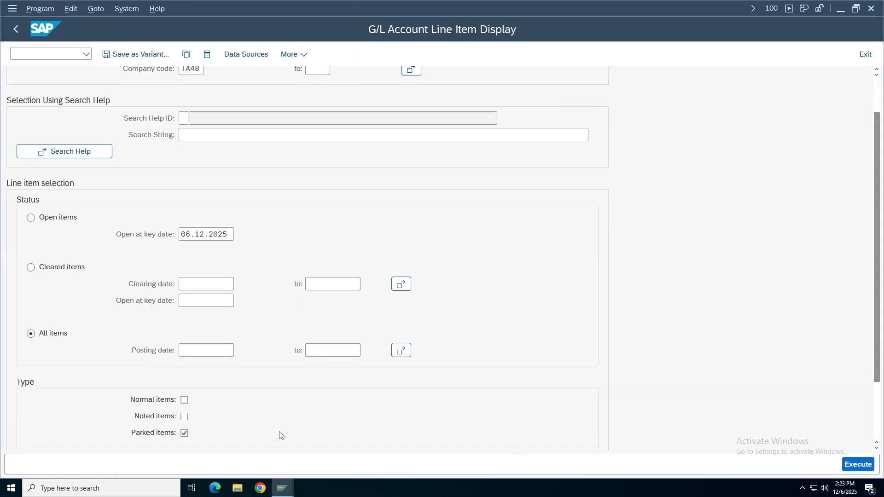
left_click(858, 464)
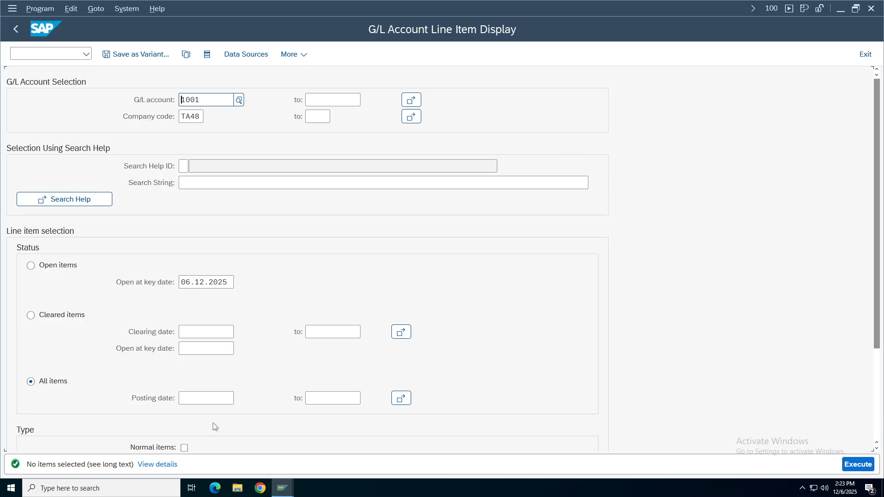
scroll(189, 402, "down", 4)
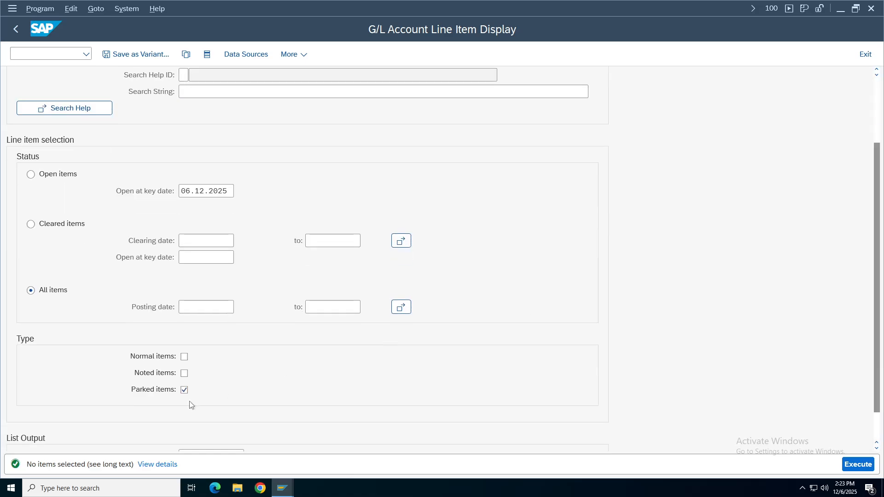
left_click(184, 357)
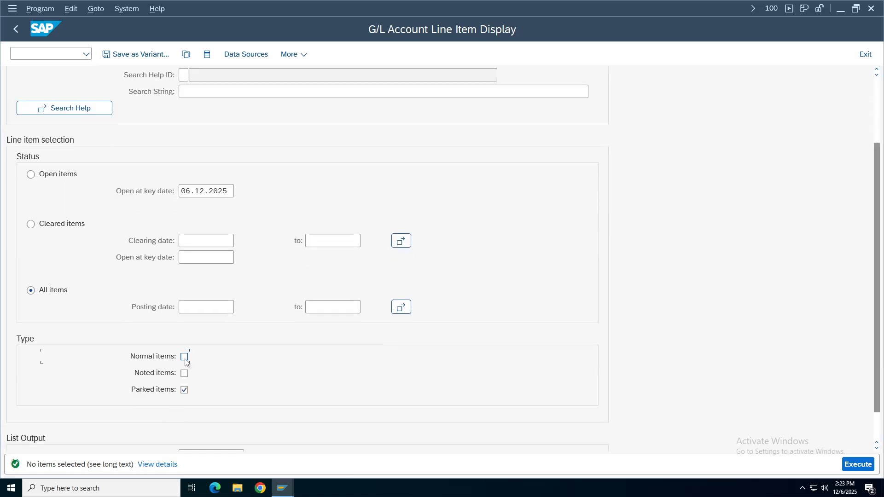
left_click(854, 466)
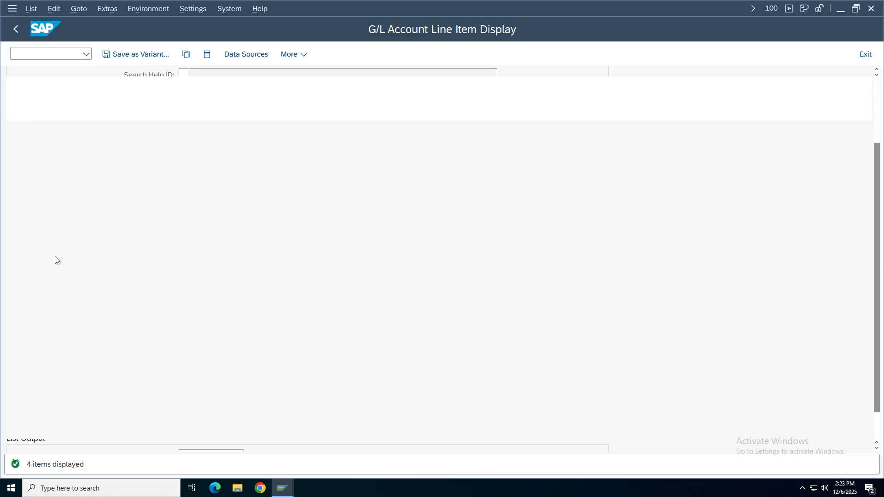
Select the posted 100.00 line for document 5, then return to selection criteria.
left_click(197, 188)
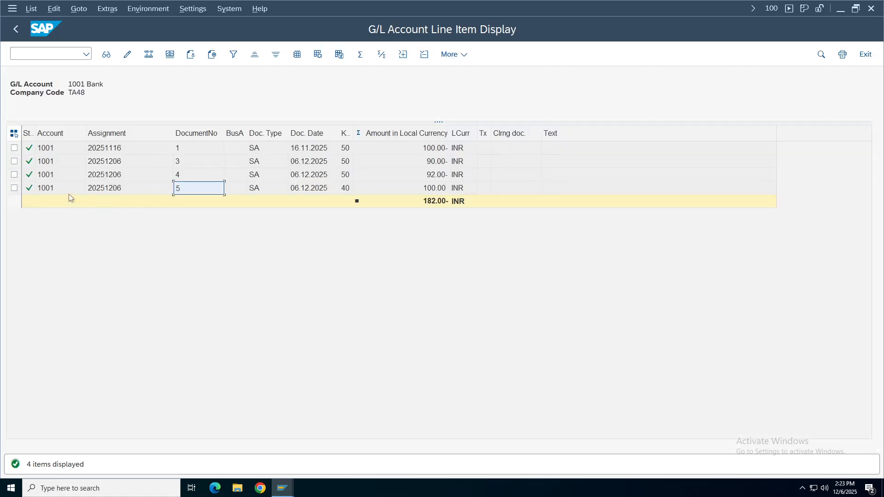
left_click(15, 187)
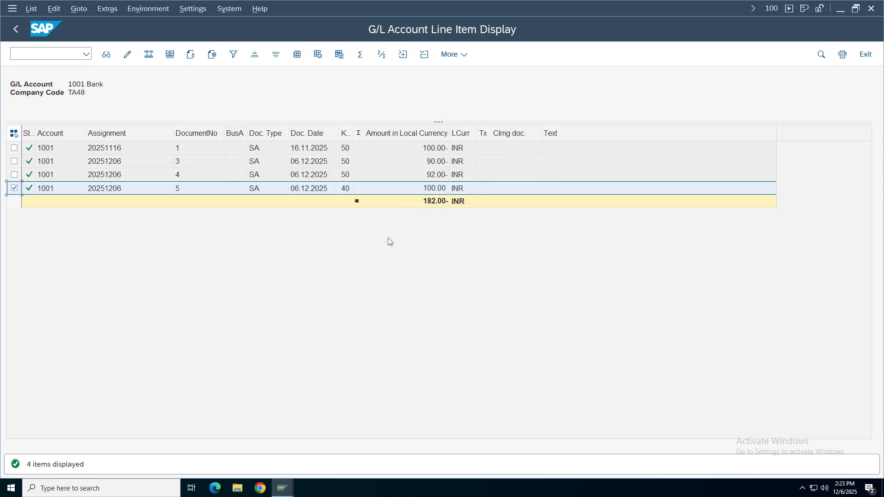
left_click(16, 29)
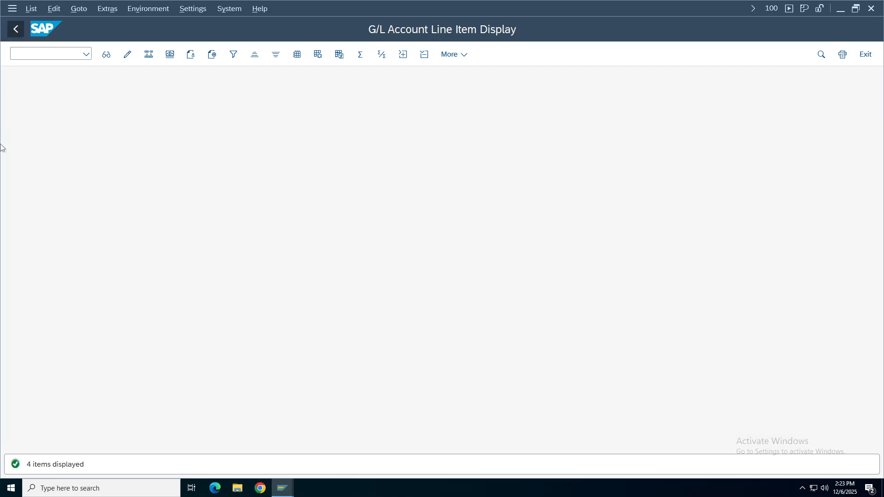
left_click(282, 492)
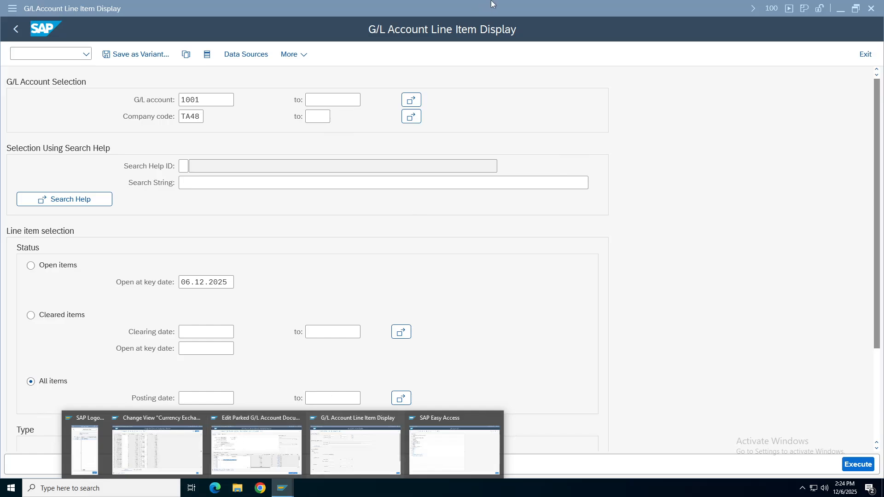
In SAP Easy Access, expand Accounting > Financial Accounting > General Ledger > Document Entry and select FV50.
mouse_move(491, 4)
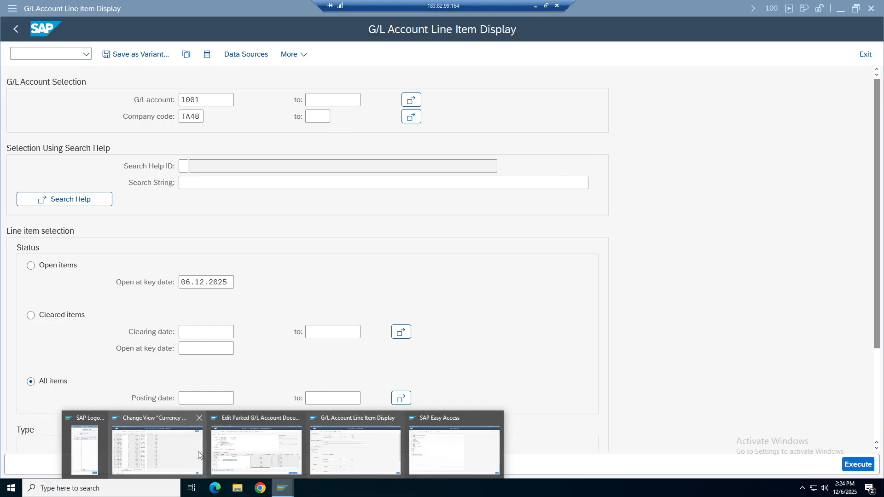
left_click(453, 455)
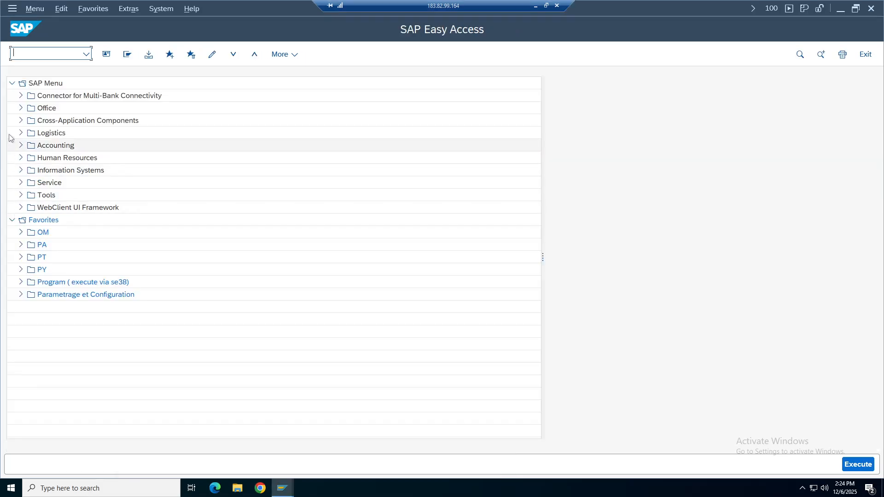
left_click(18, 146)
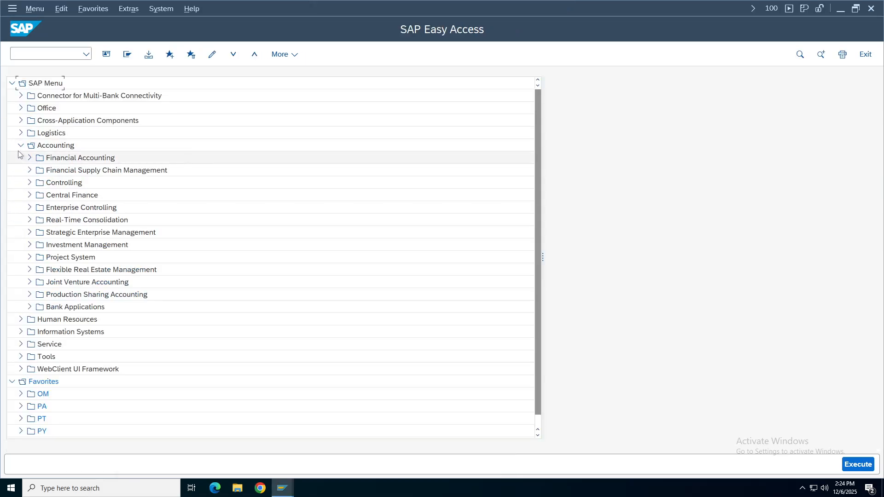
left_click(29, 158)
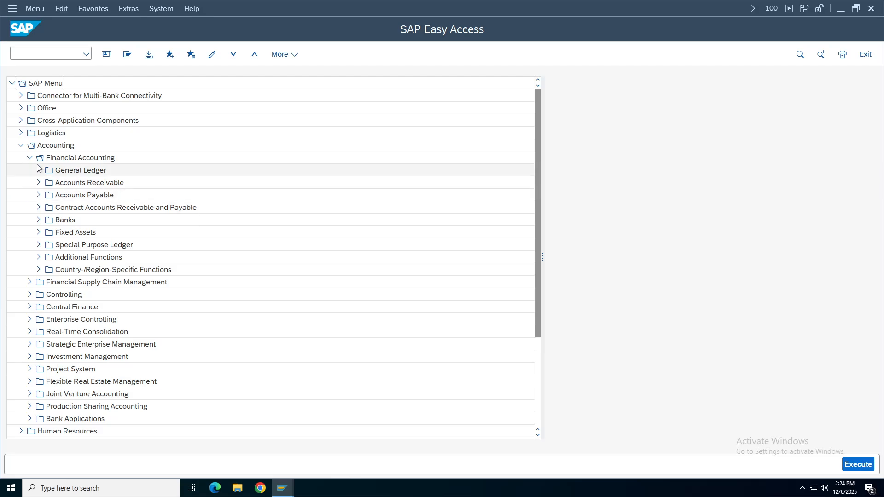
left_click(38, 172)
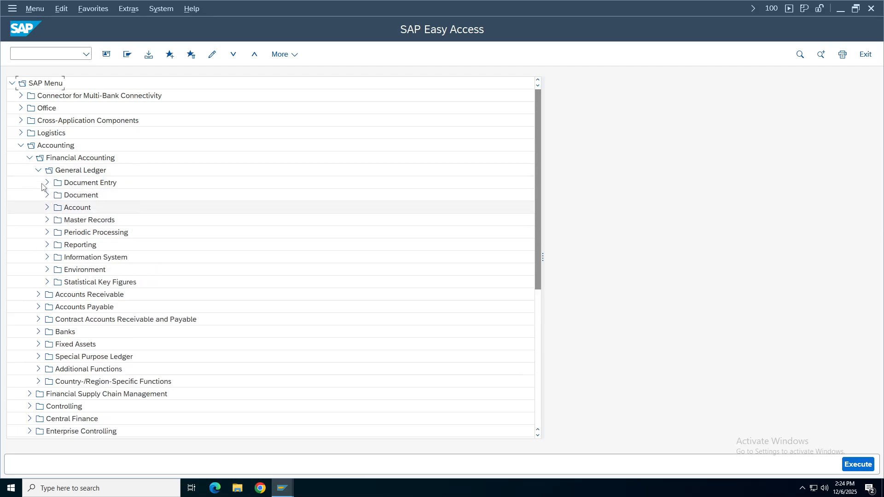
left_click(47, 182)
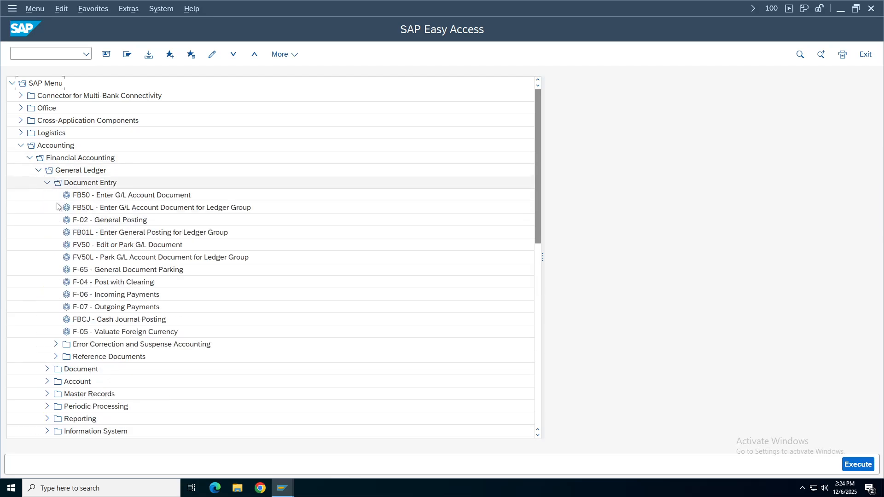
left_click(117, 247)
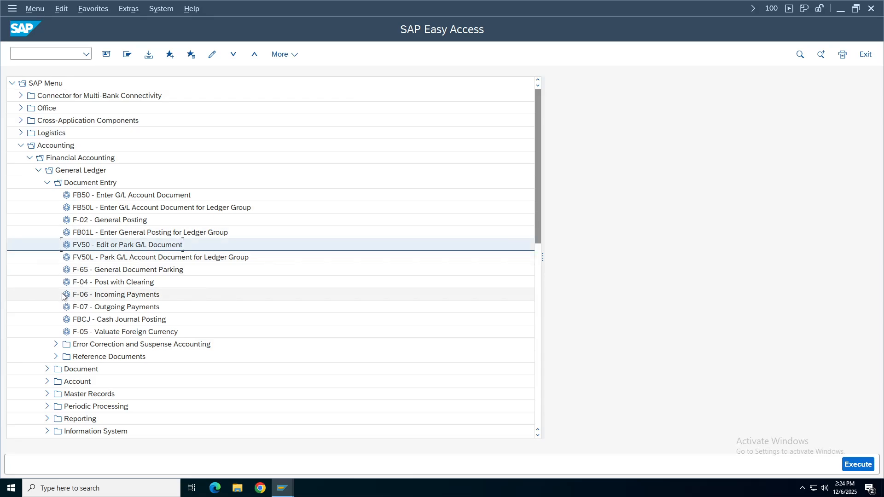
key("Up")
key("Up")
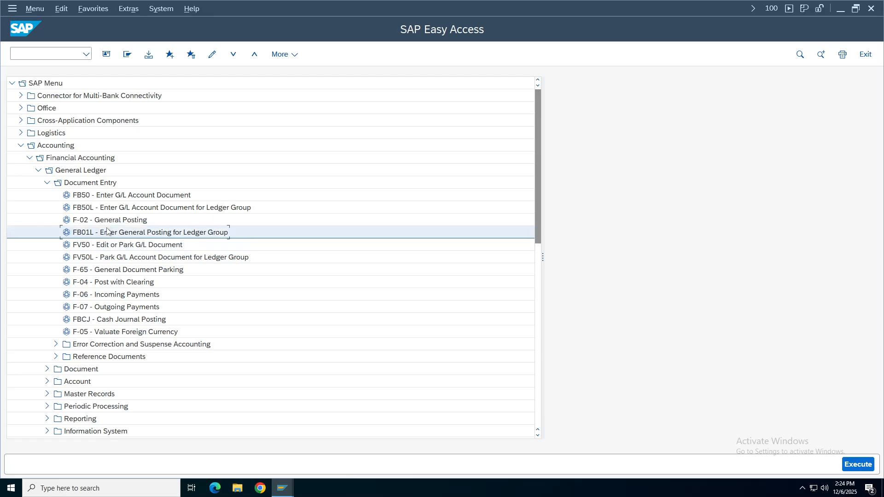
key("Down")
key("Down")
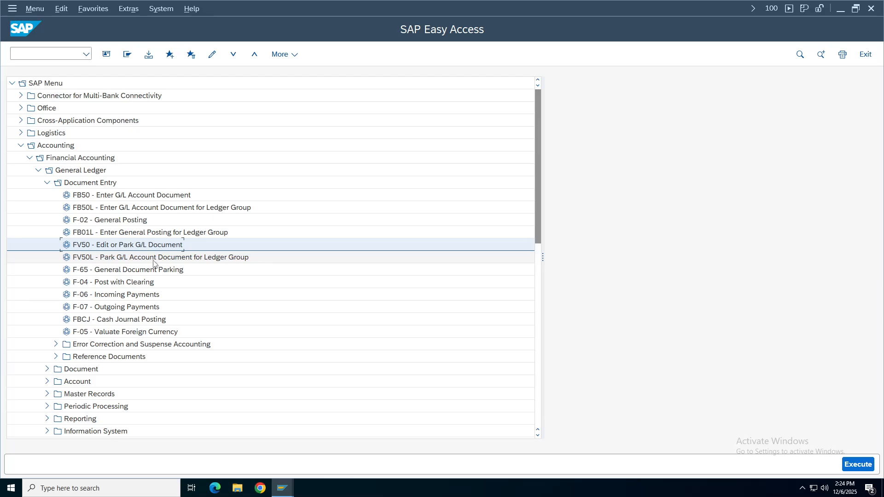
Switch from SAP to the FI Working Notes spreadsheet in Chrome.
left_click(282, 488)
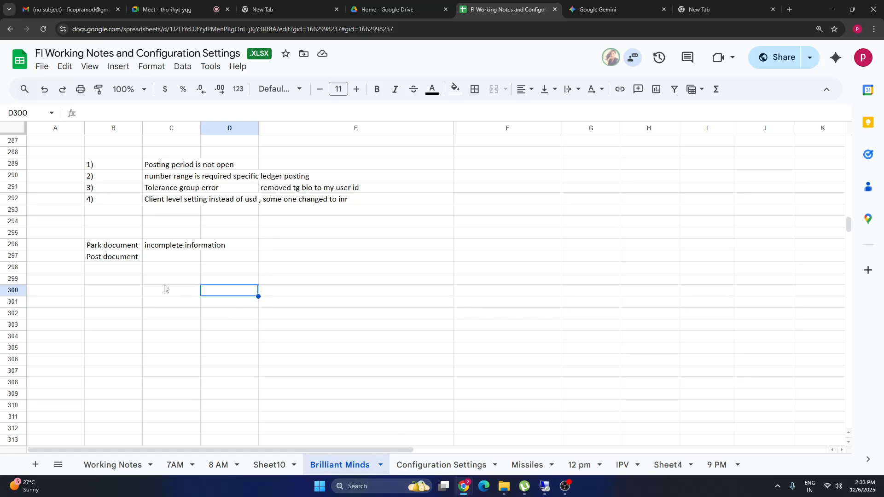
Enter 'workflow' in cell E296 beside the Park document entry.
left_click(346, 250)
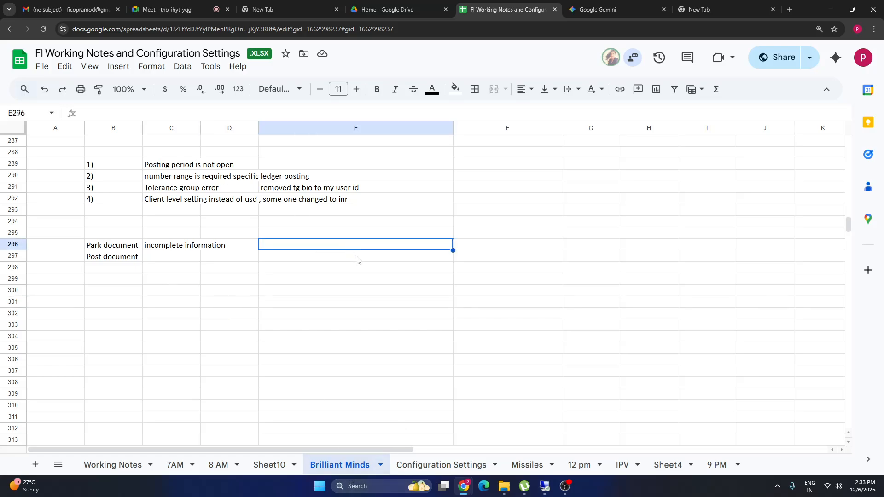
type("wrkflow")
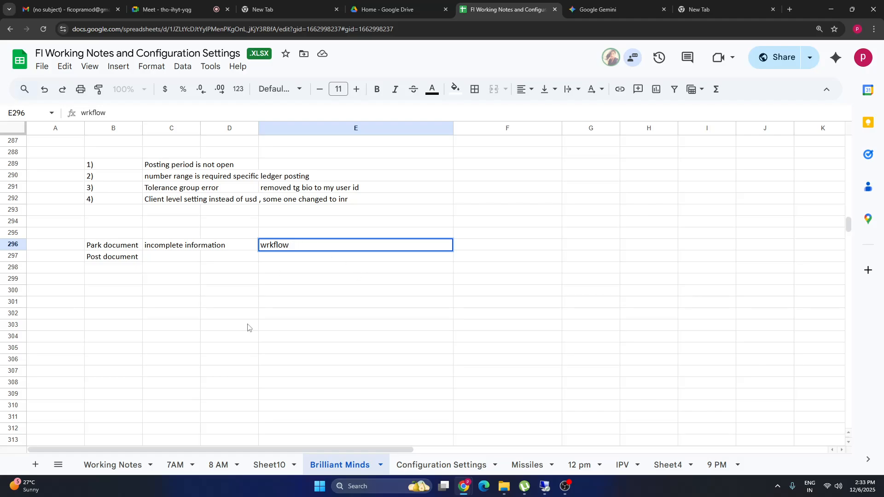
left_click(266, 245)
type("o")
key("Return")
left_click(261, 244)
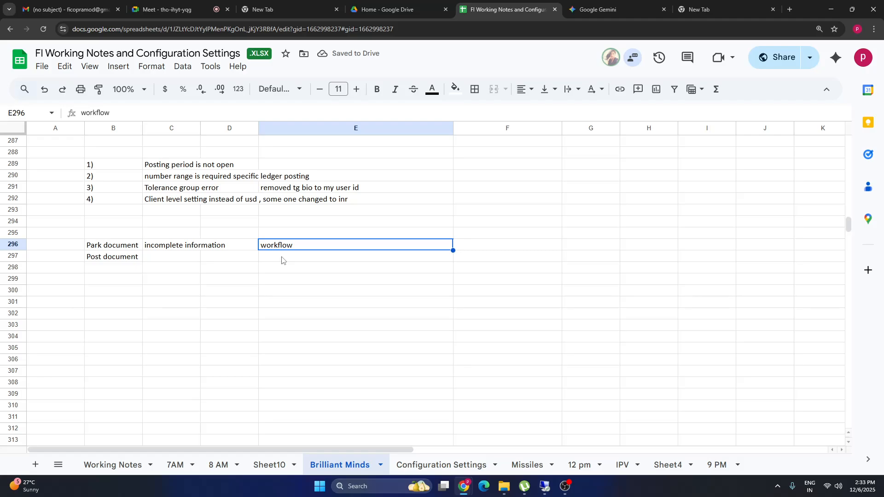
Review the Park document and Post document notes, then return to SAP.
left_click(104, 245)
left_click(113, 261)
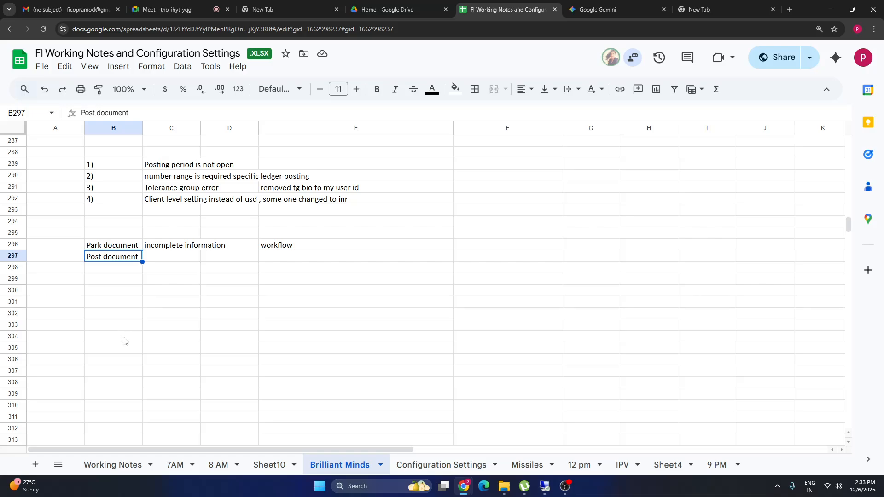
left_click(95, 246)
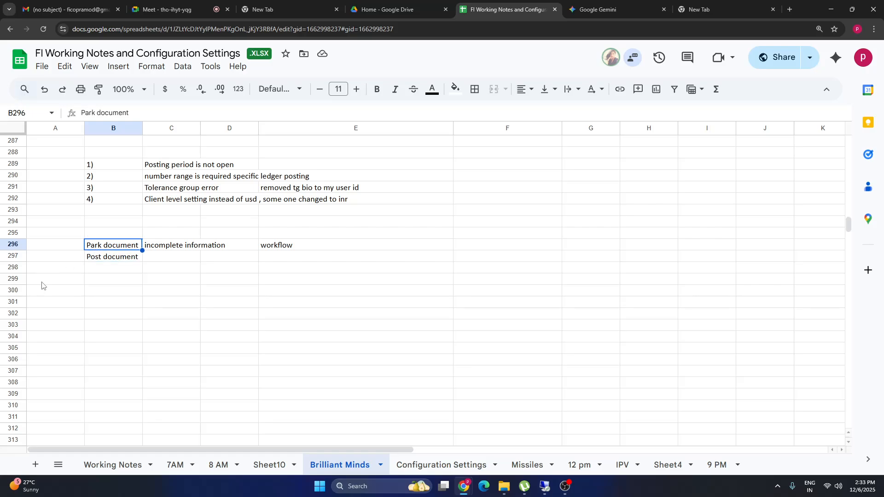
left_click(104, 261)
left_click(66, 244)
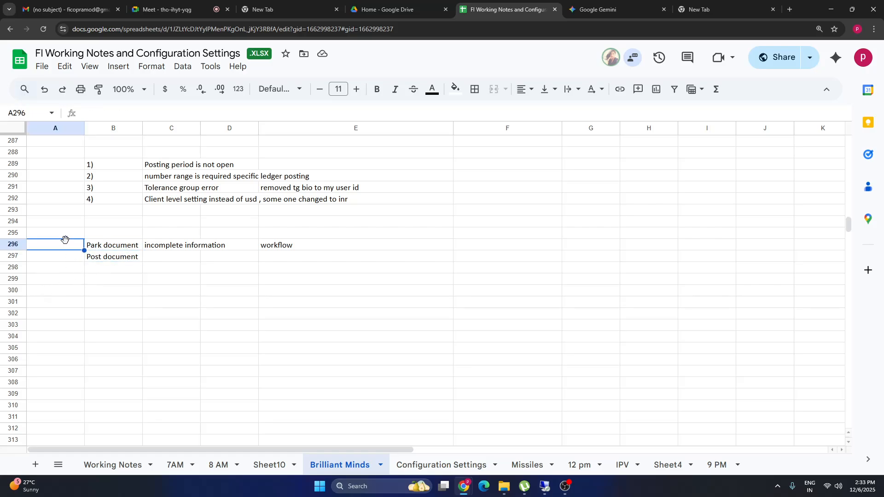
left_click(111, 246)
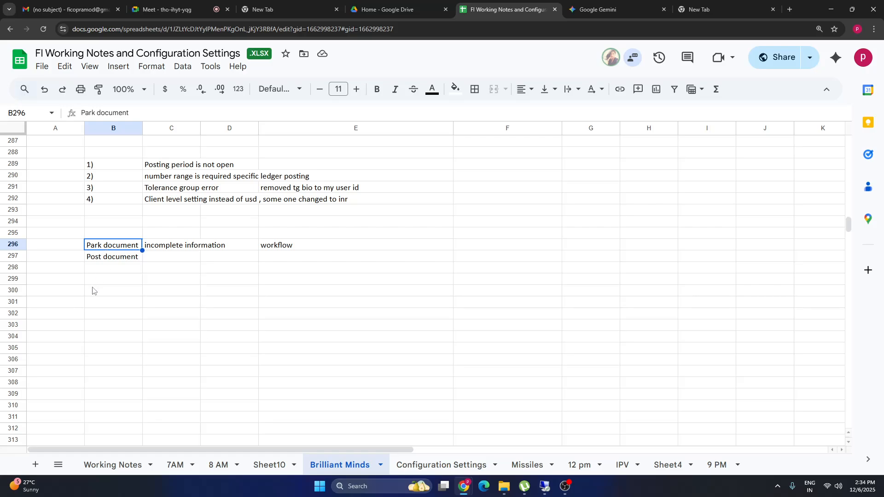
left_click(121, 259)
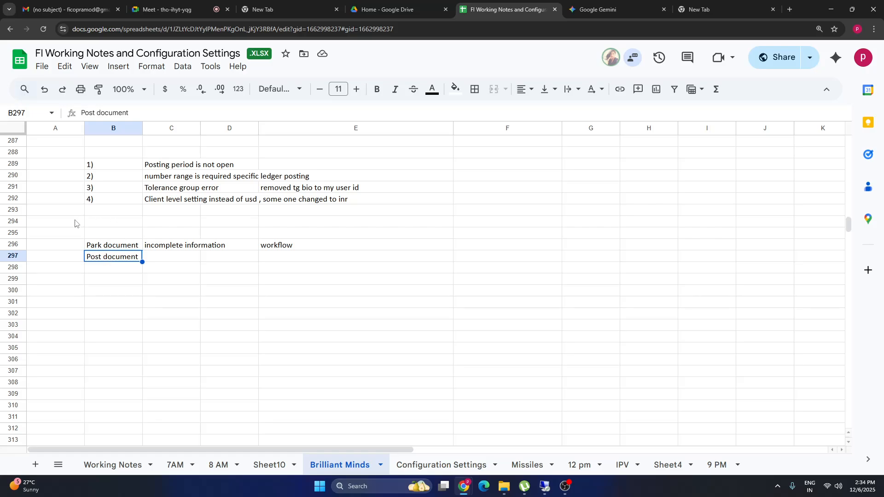
left_click(298, 248)
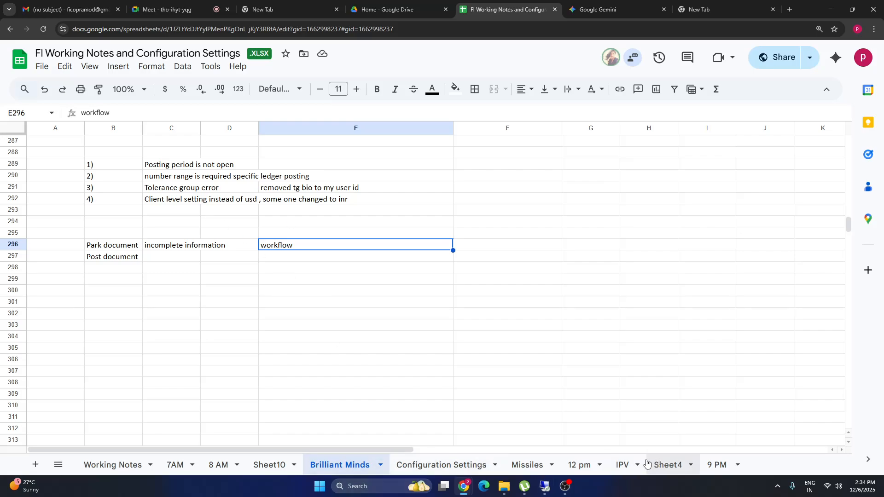
left_click(546, 487)
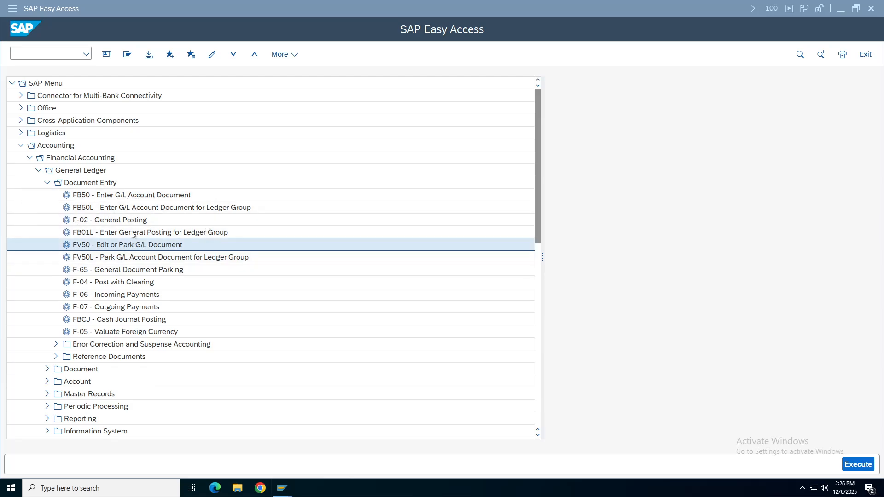
Browse the FB50, F-02, FV50 and parked-document FBV0, FBV2, FBV3 transactions.
left_click(136, 195)
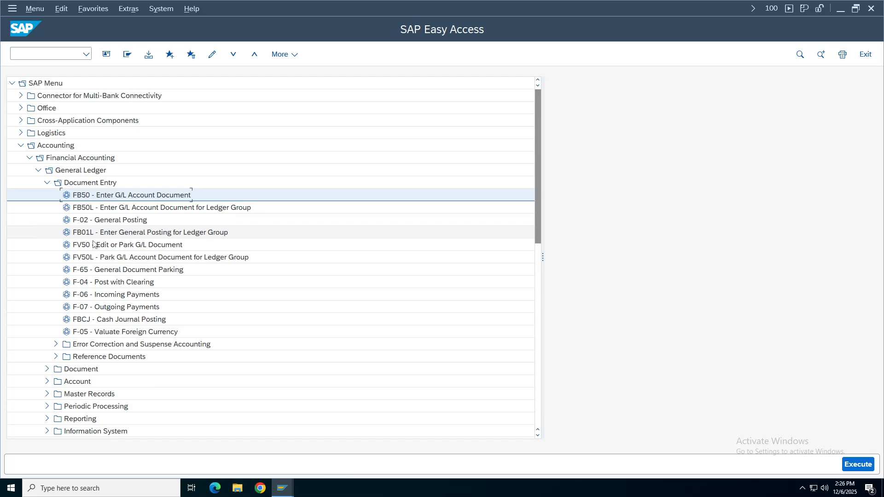
left_click(121, 221)
left_click(131, 245)
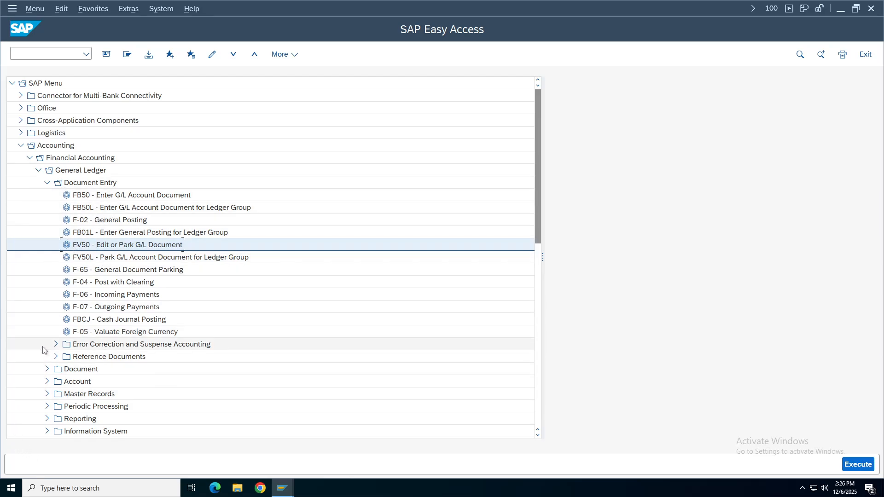
left_click(47, 369)
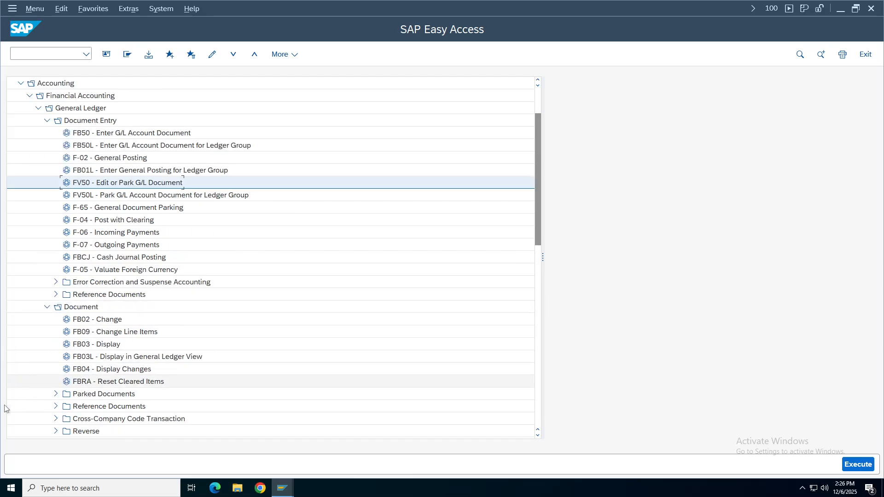
left_click(94, 398)
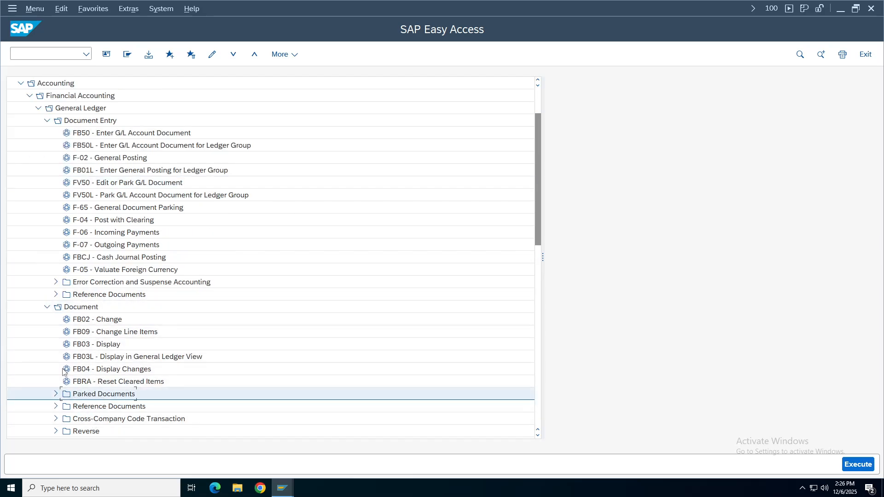
left_click(83, 307)
left_click(94, 399)
left_click(55, 394)
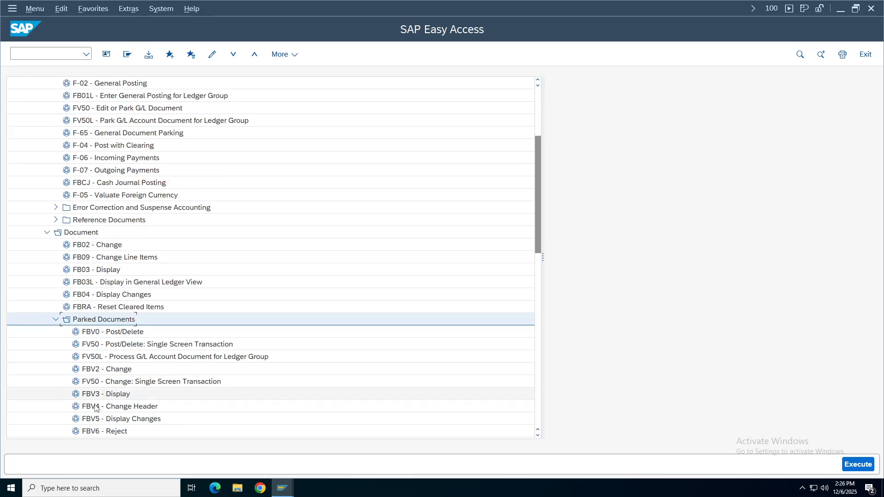
left_click(98, 335)
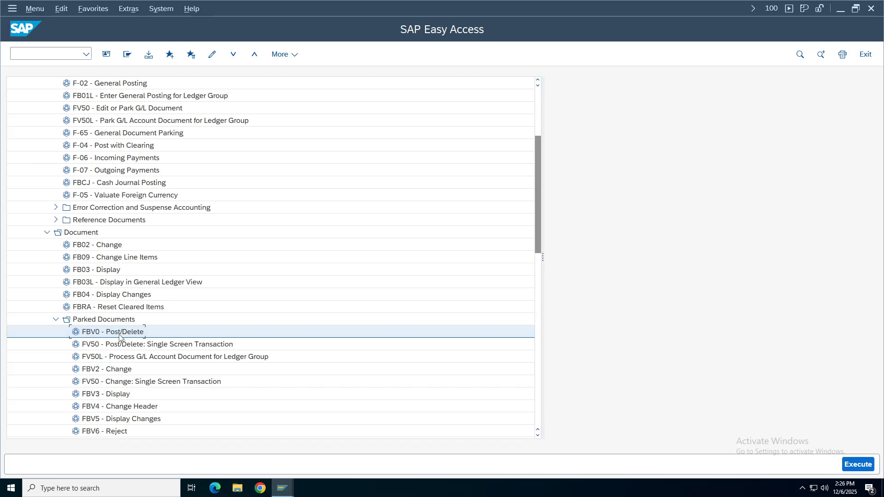
left_click(110, 370)
left_click(113, 397)
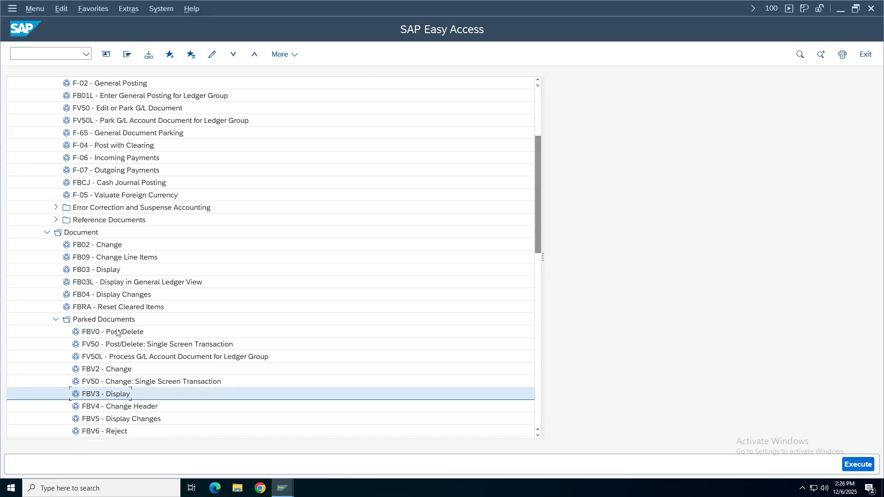
Collapse the General Ledger menu tree and switch to the notes spreadsheet.
left_click(55, 320)
left_click(47, 232)
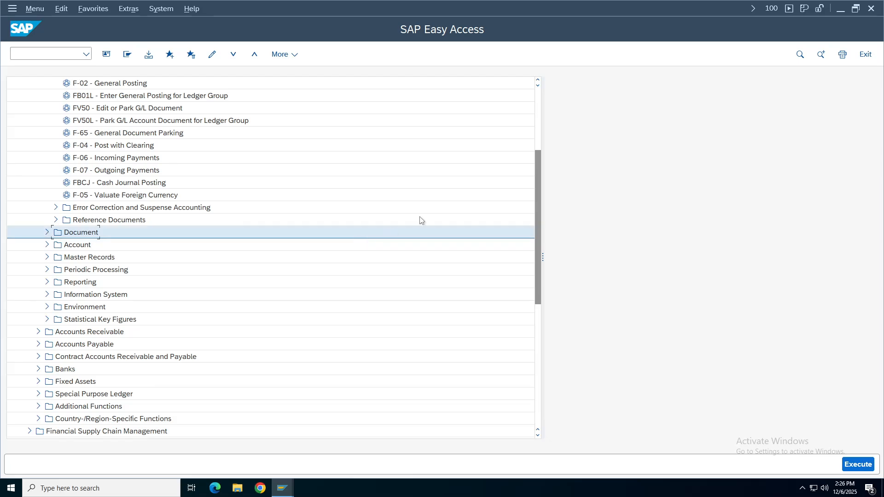
left_click_drag(537, 264, 256, 116)
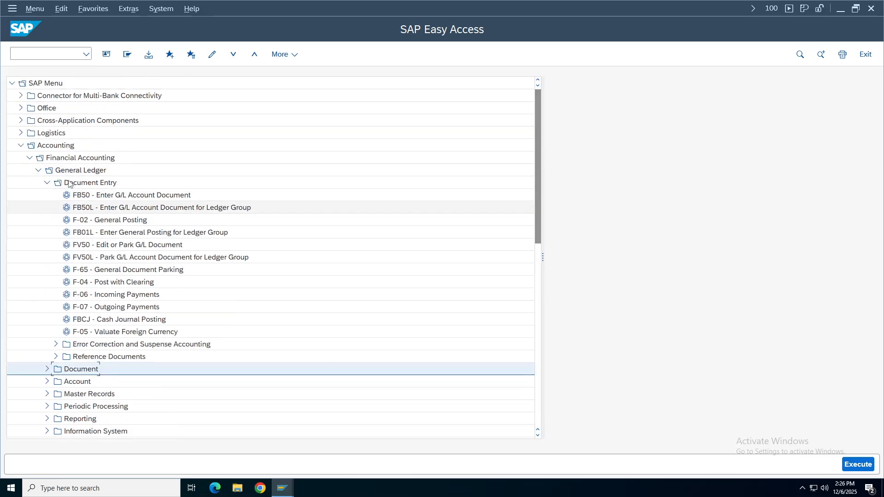
left_click(47, 182)
left_click(38, 170)
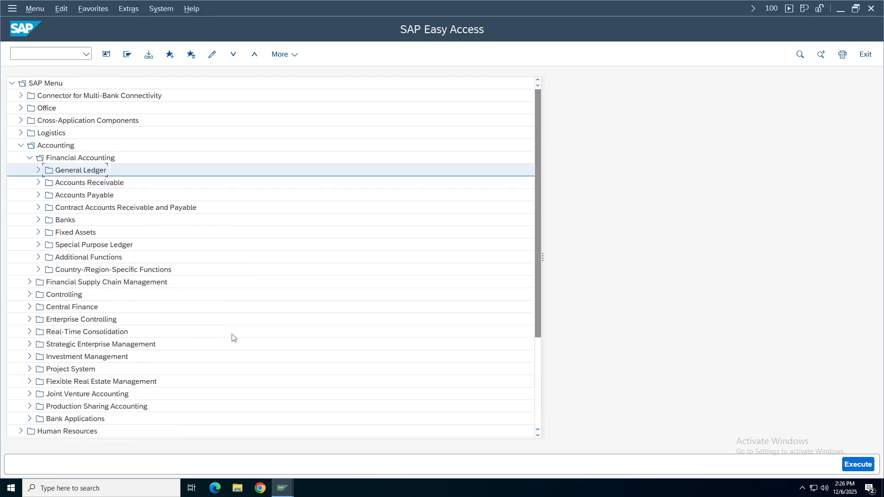
left_click(287, 483)
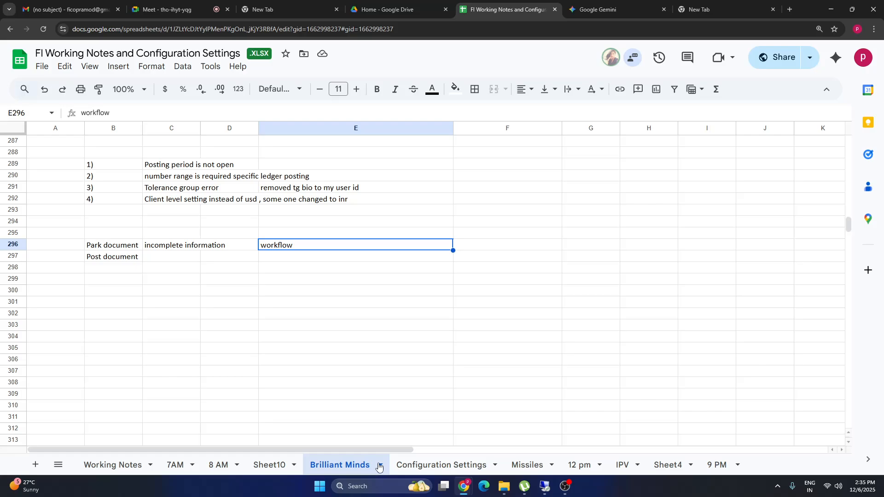
Open the Configuration Settings sheet and step through the Recurring Documents rows.
left_click(423, 466)
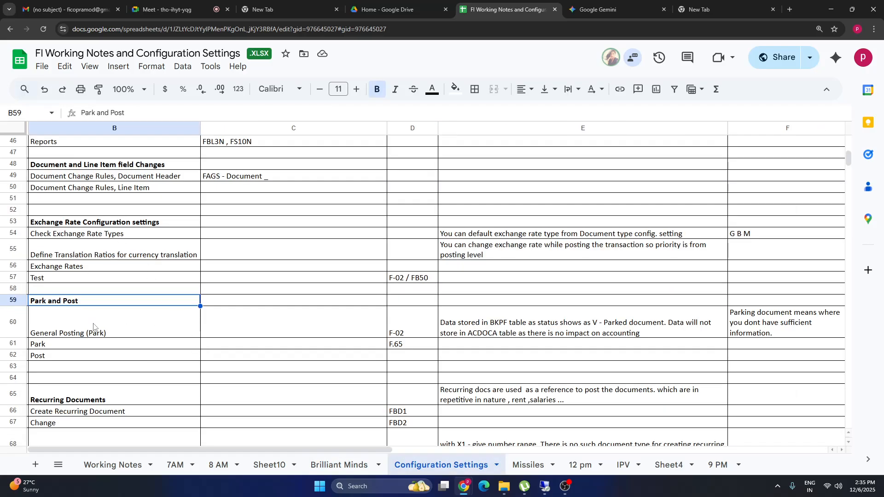
left_click(94, 327)
left_click(68, 399)
key("shift+Right")
key("shift+Right")
key("shift+Right")
key("shift+Down")
key("shift+Down")
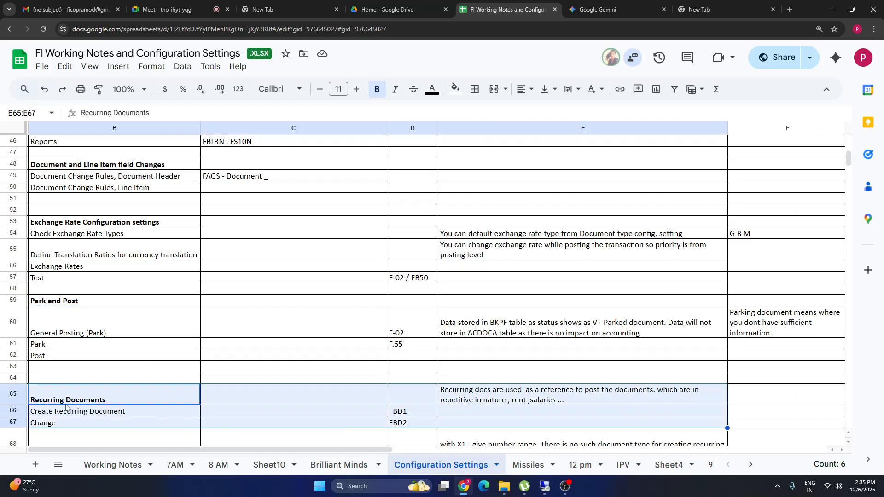
left_click(65, 397)
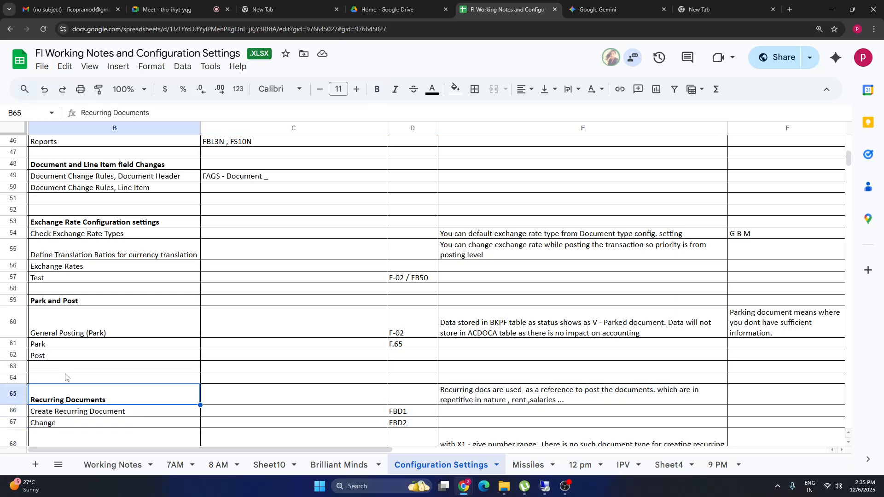
key("Down")
key("Down")
key("Down")
key("Down")
key("Down")
key("Down")
key("Down")
key("Down")
key("Down")
key("Down")
key("Down")
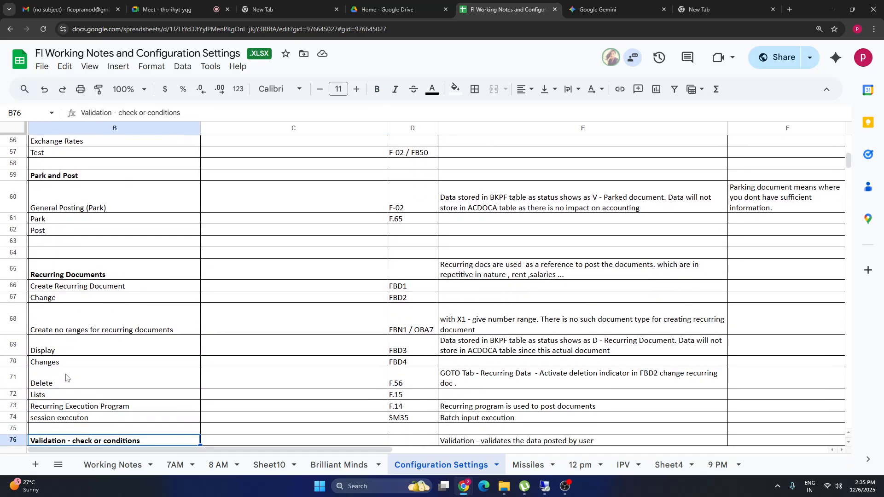
key("Down")
key("Down")
key("Down")
key("Down")
key("Down")
key("Down")
key("Down")
key("Down")
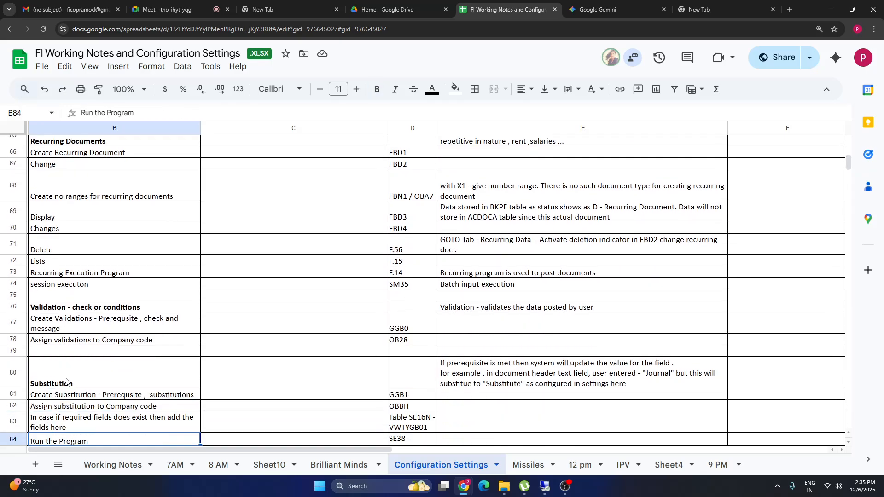
left_click(45, 140)
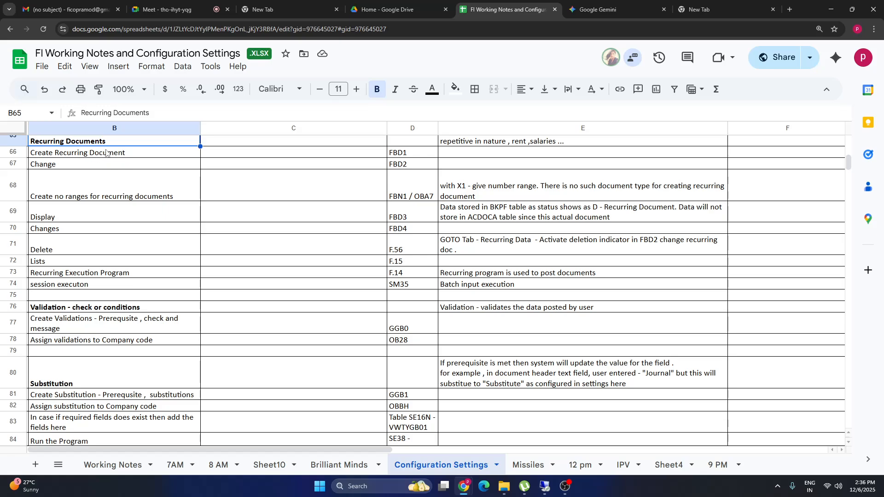
Read the Recurring Documents description in E65 and code FBD1 in D66, then return to SAP.
left_click(109, 157, "shift")
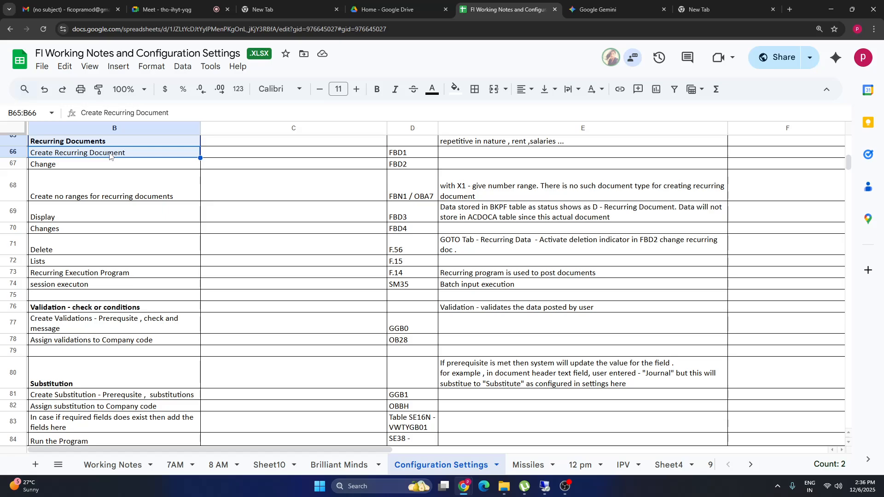
left_click(114, 158)
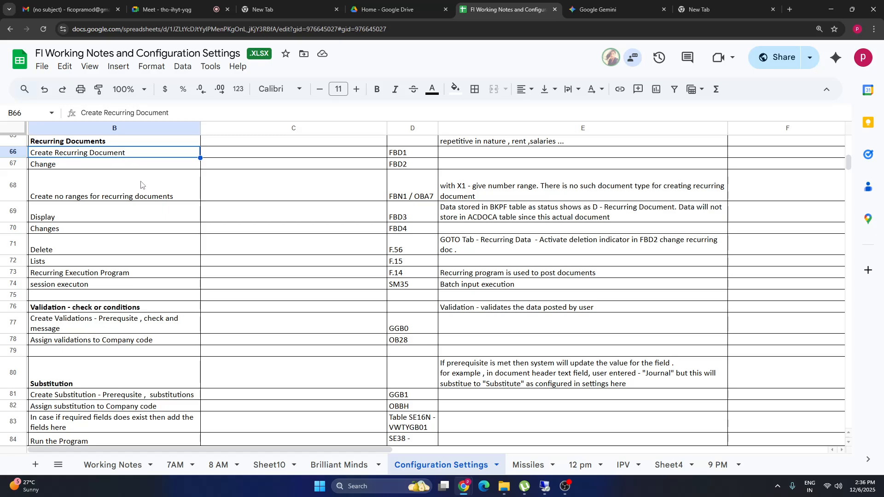
left_click_drag(166, 178, 166, 164)
left_click(161, 152)
left_click(490, 143)
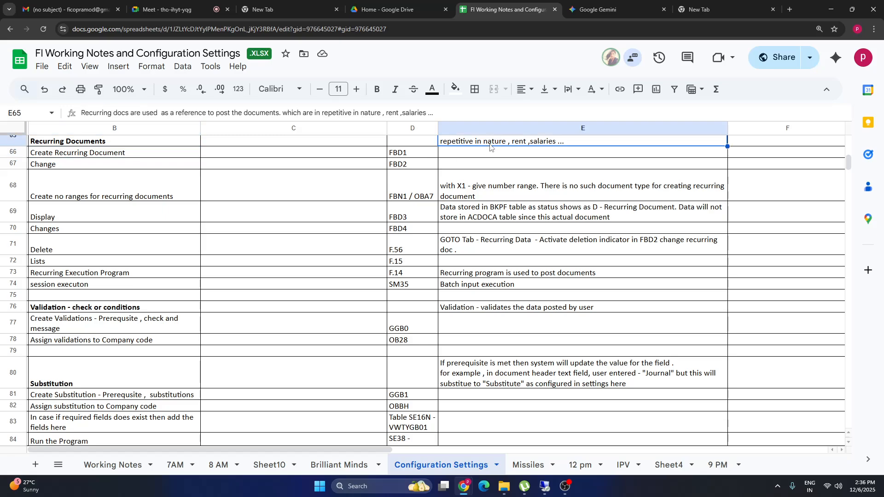
key("Up")
key("Up")
key("Up")
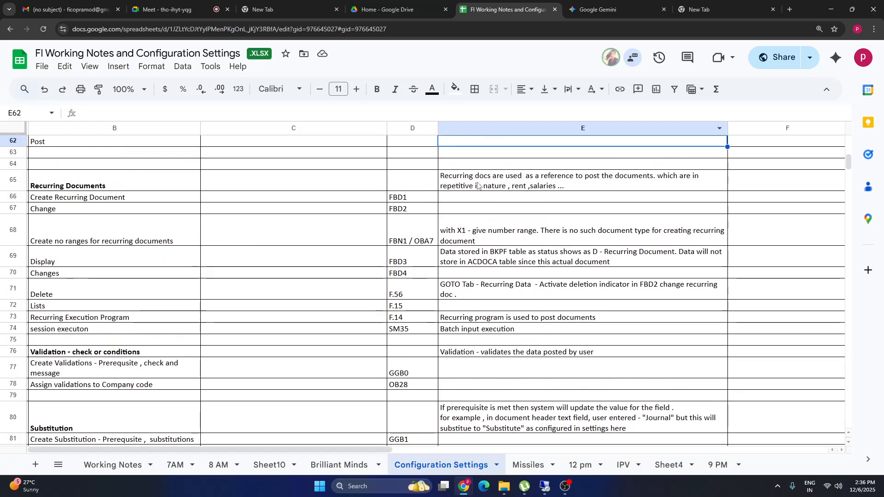
left_click(527, 181)
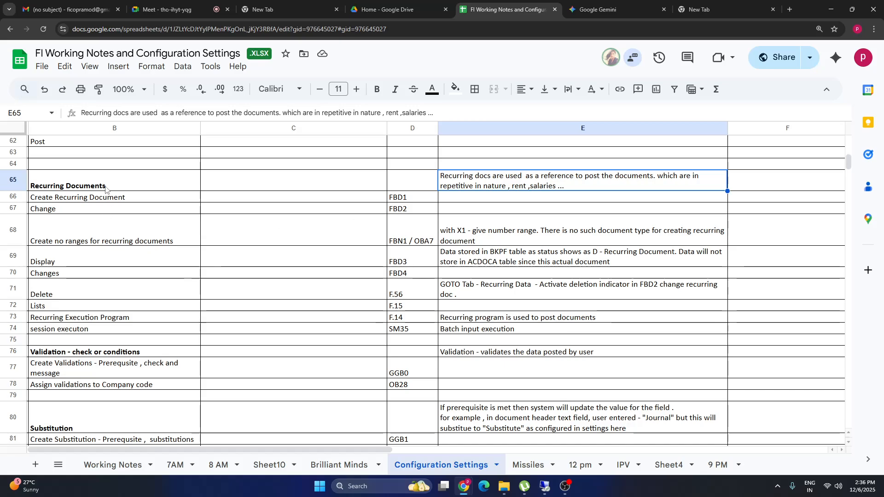
left_click_drag(107, 186, 460, 182)
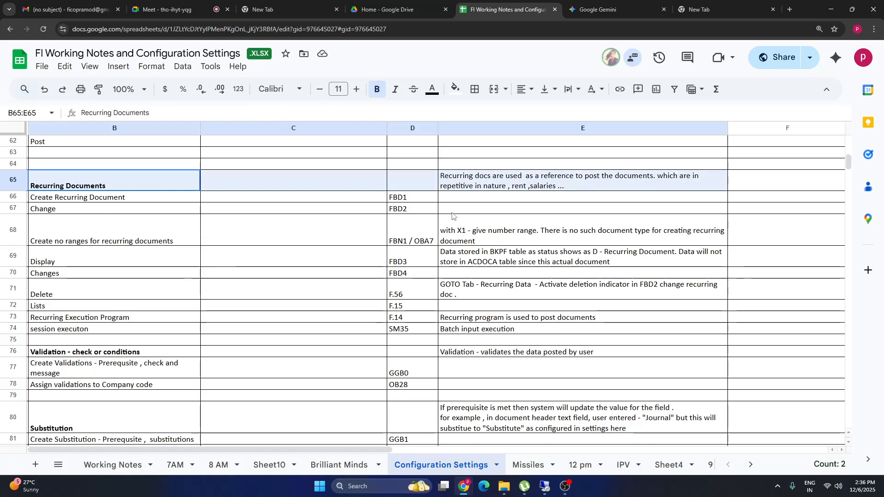
left_click(89, 199)
left_click(402, 201)
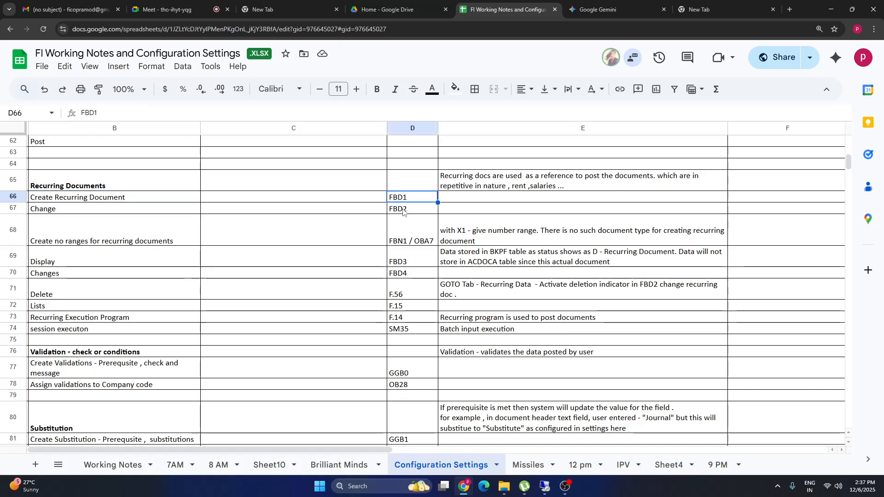
left_click(544, 486)
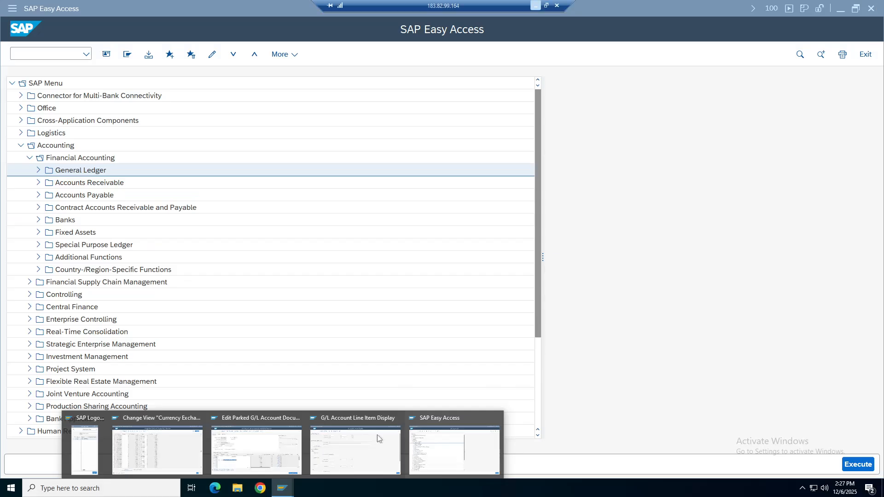
Look at the F.14 and F.15 recurring entry transactions under Periodic Processing.
left_click(29, 158)
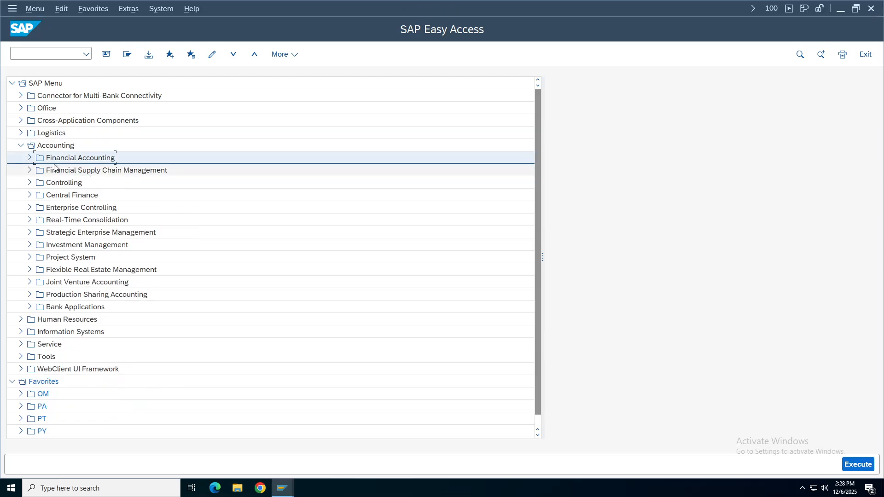
left_click(30, 158)
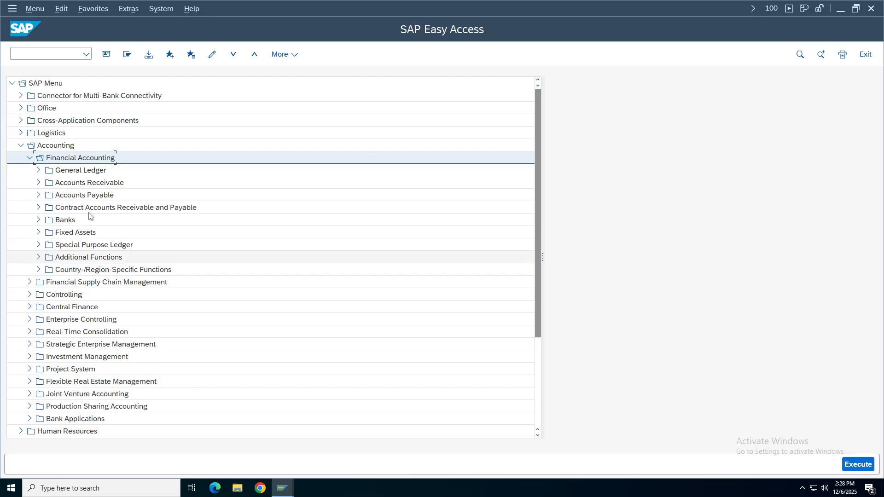
left_click(39, 170)
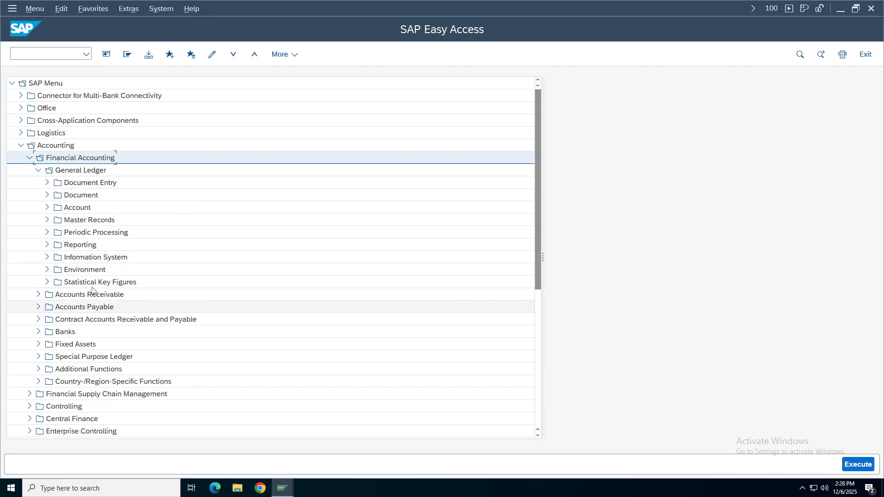
left_click(45, 235)
left_click(47, 232)
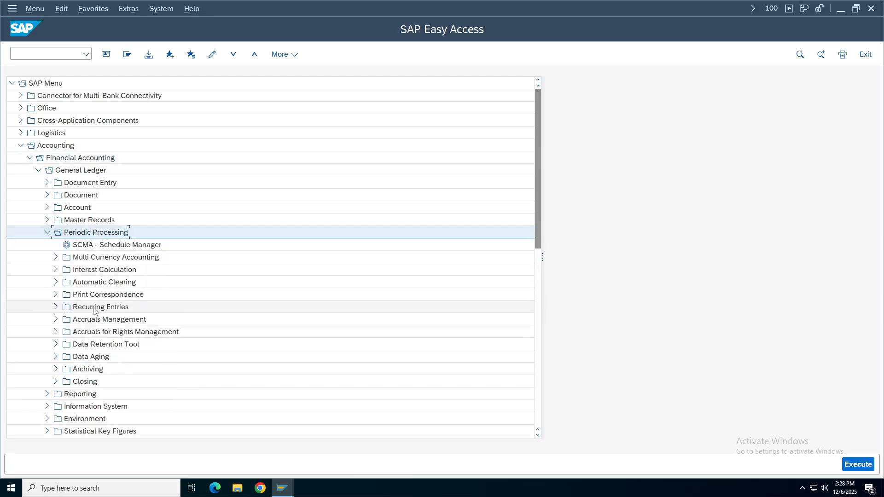
double_click(111, 308)
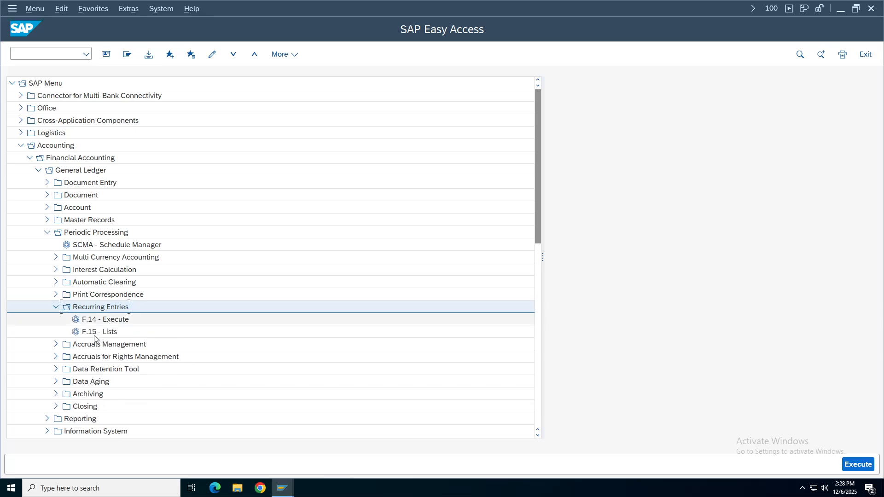
left_click(102, 329)
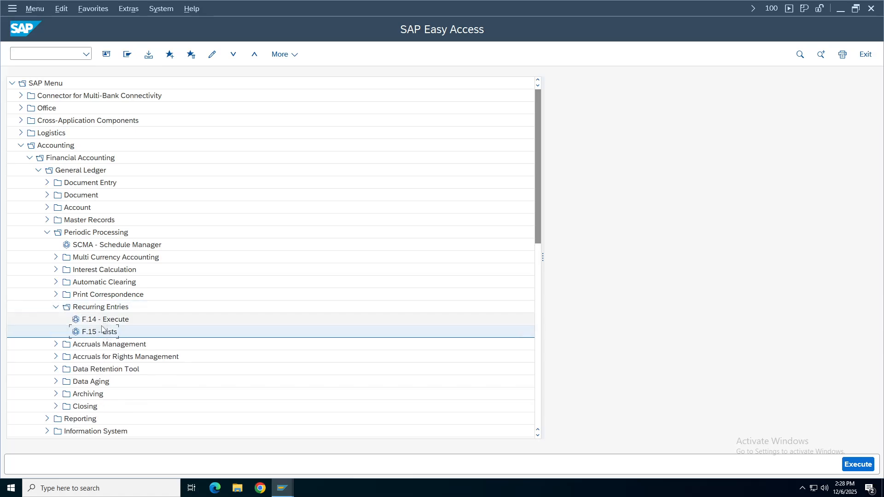
left_click(55, 307)
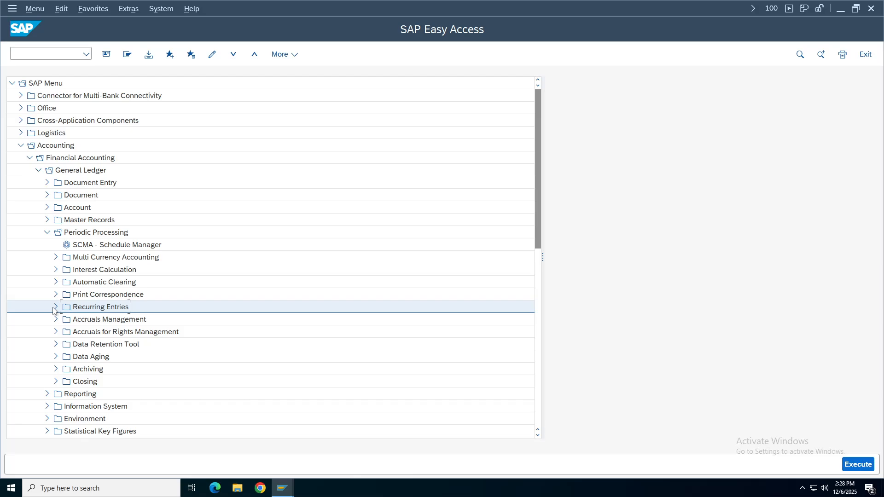
left_click(47, 234)
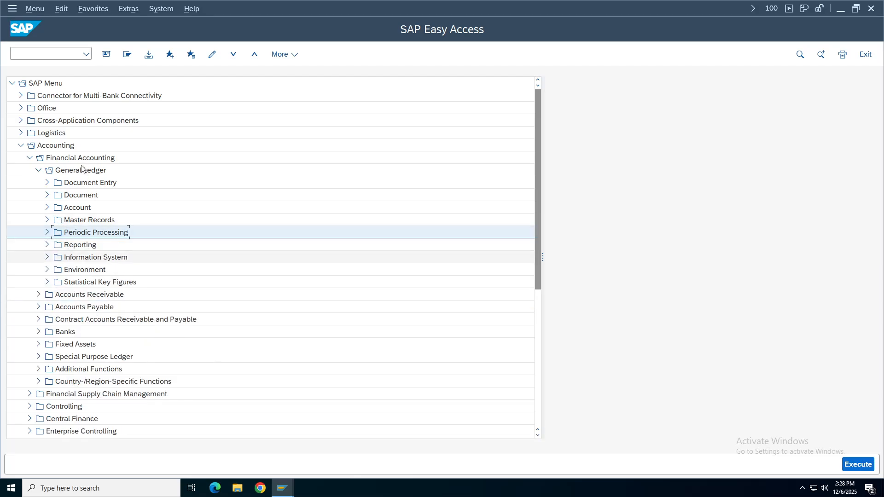
Launch FBD1 - Recurring Document from Document Entry > Reference Documents.
left_click(47, 183)
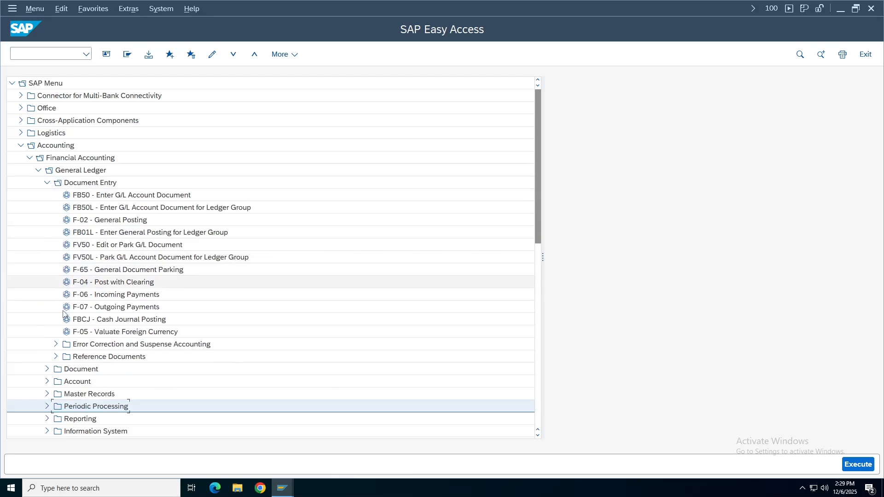
left_click(56, 357)
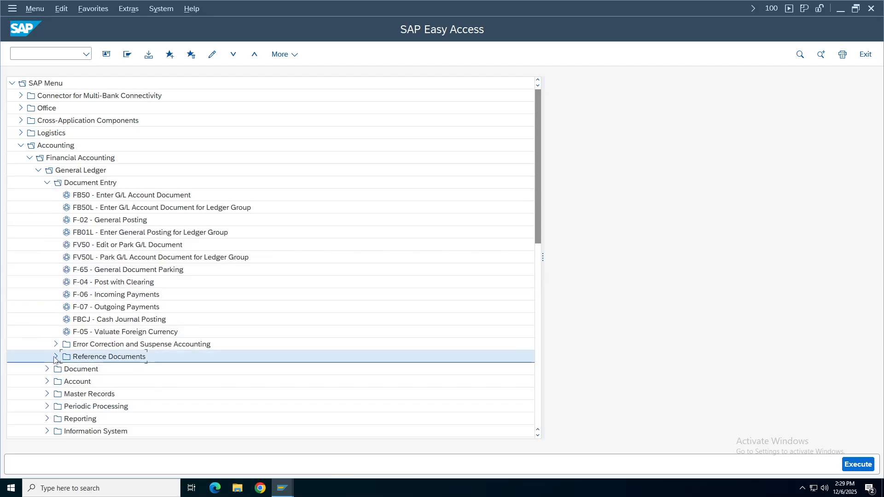
left_click(66, 382)
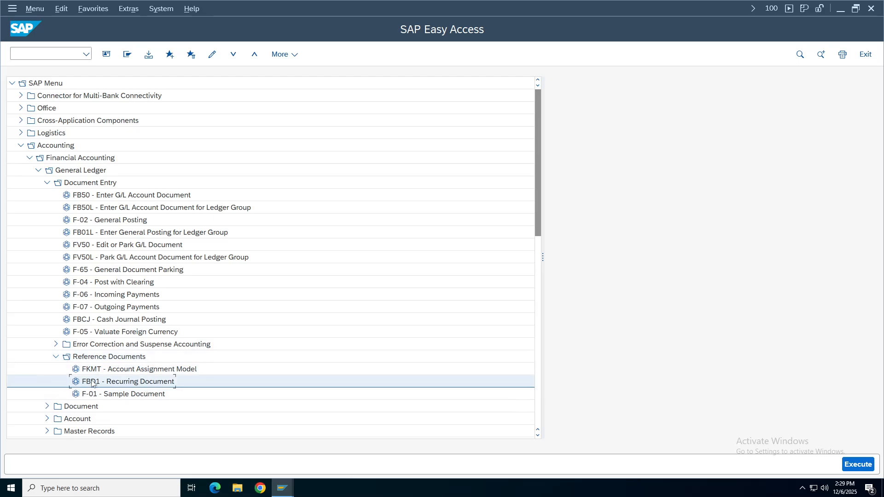
double_click(151, 385)
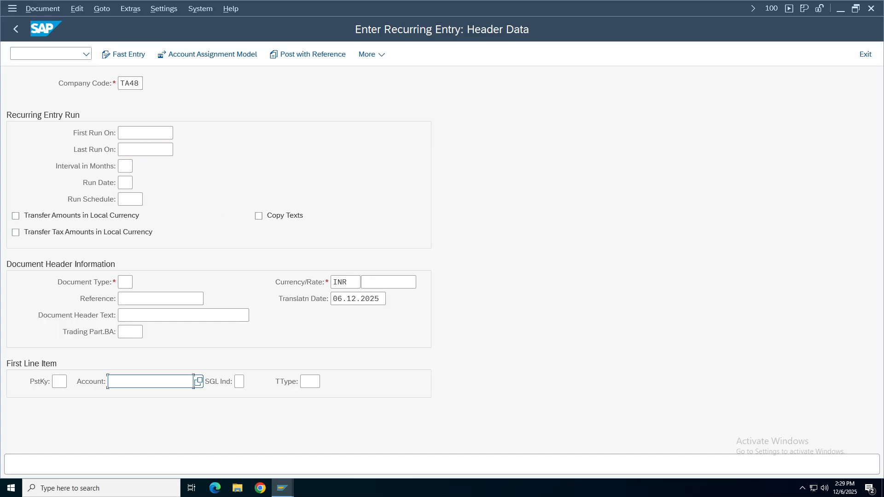
Enter first run date 01.04.2025 and last run date 31.03.2026 for company code TA48.
left_click(145, 133)
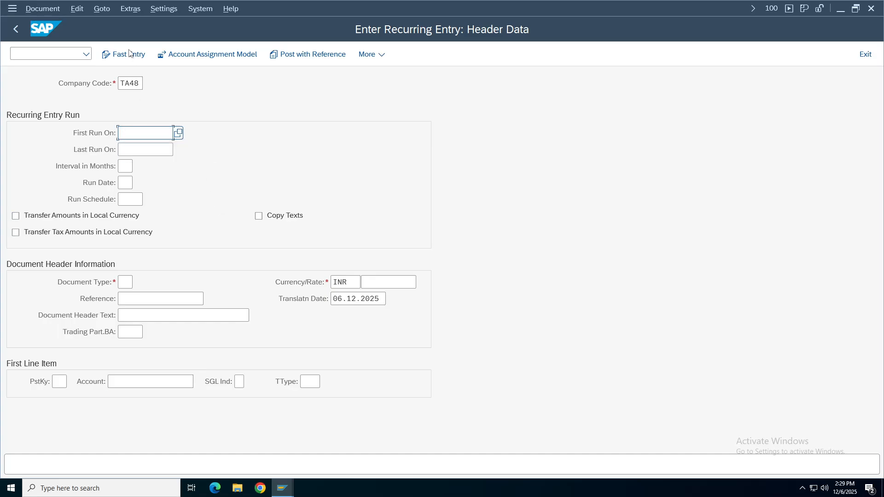
double_click(123, 83)
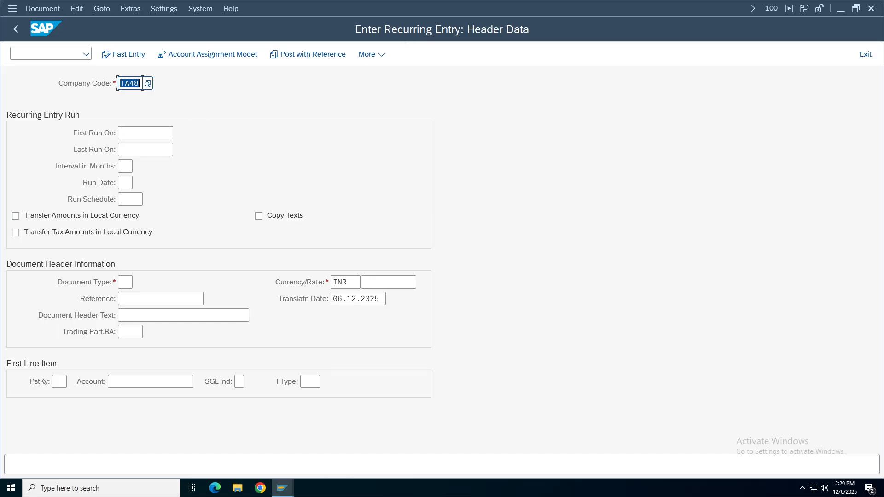
left_click(173, 133)
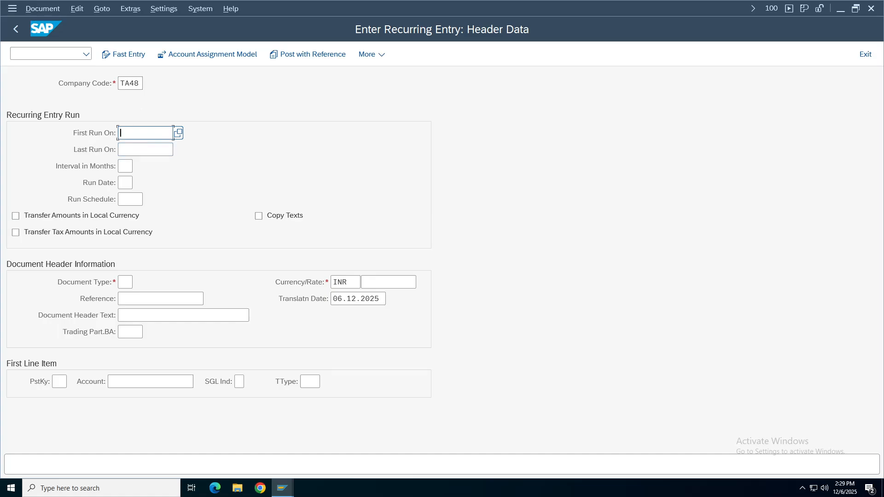
left_click(132, 136)
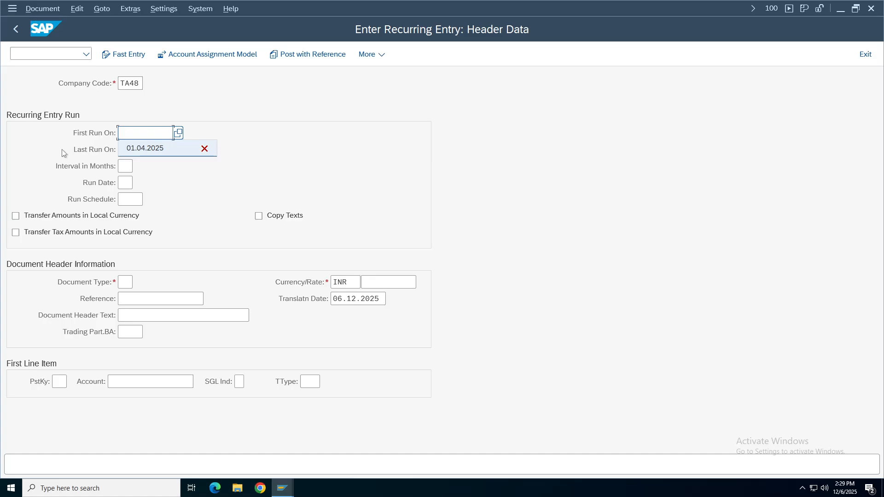
left_click(141, 153)
left_click(141, 150)
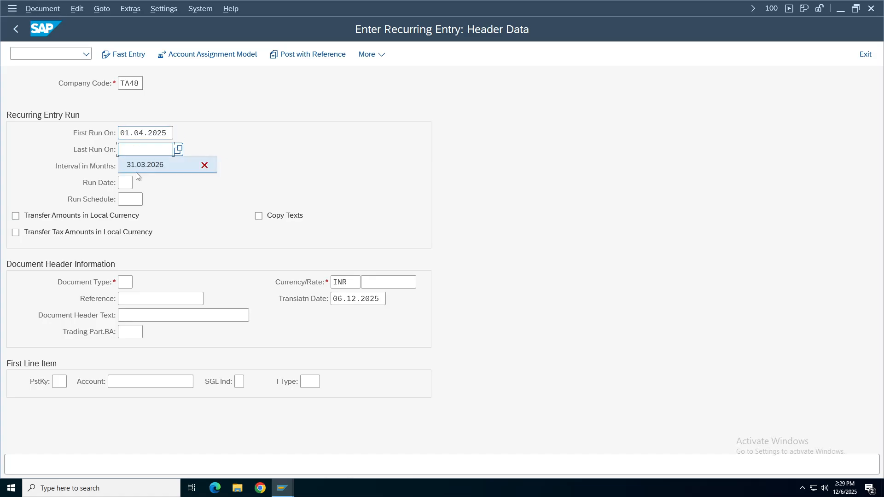
left_click(140, 165)
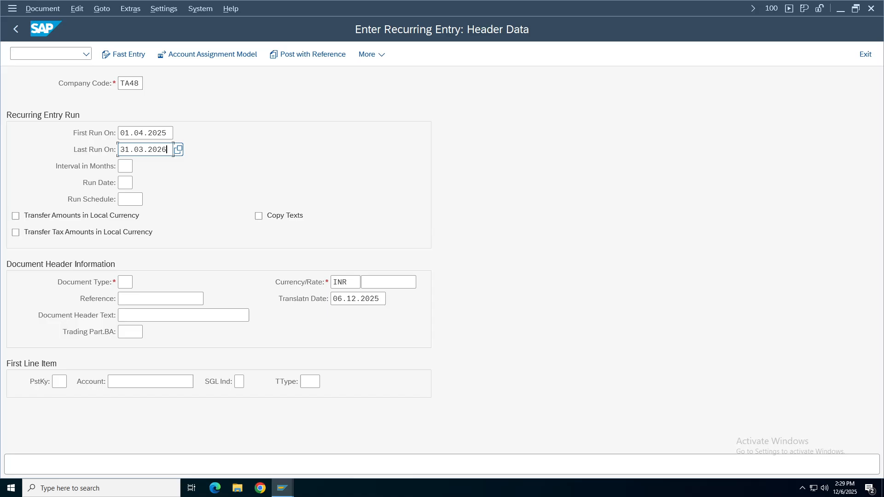
Set the run interval to monthly (01).
left_click(125, 167)
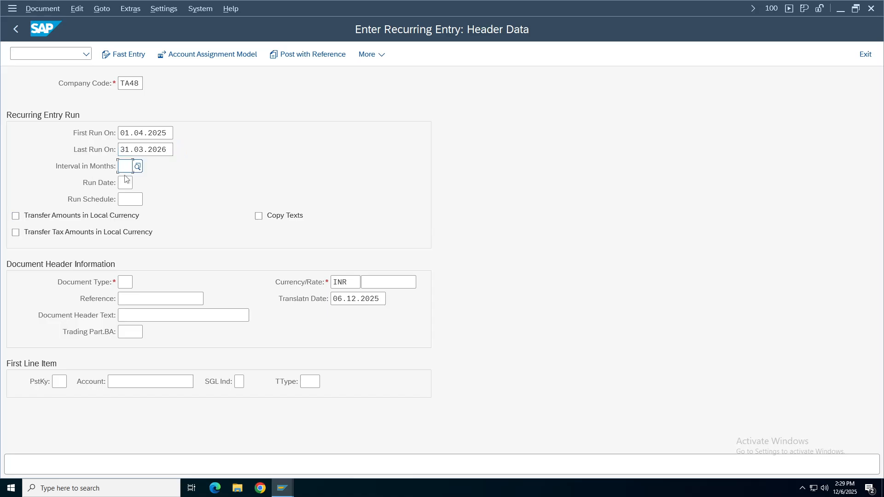
left_click(137, 166)
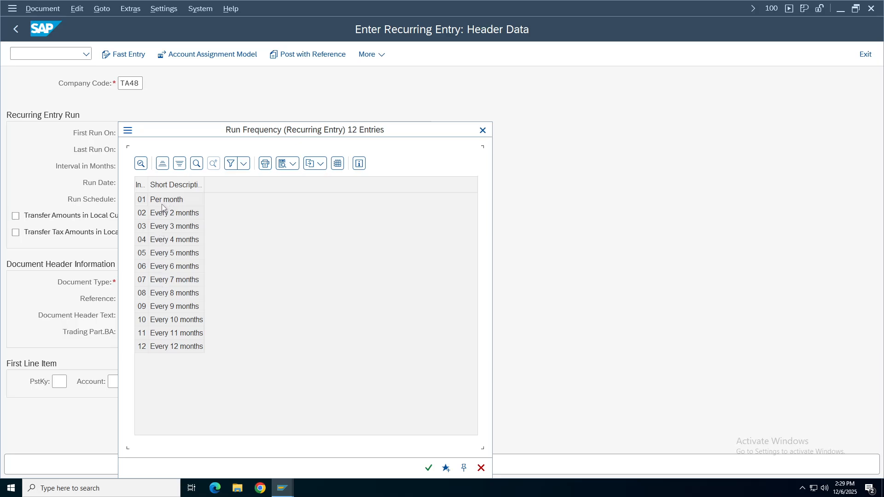
left_click(164, 204)
double_click(163, 204)
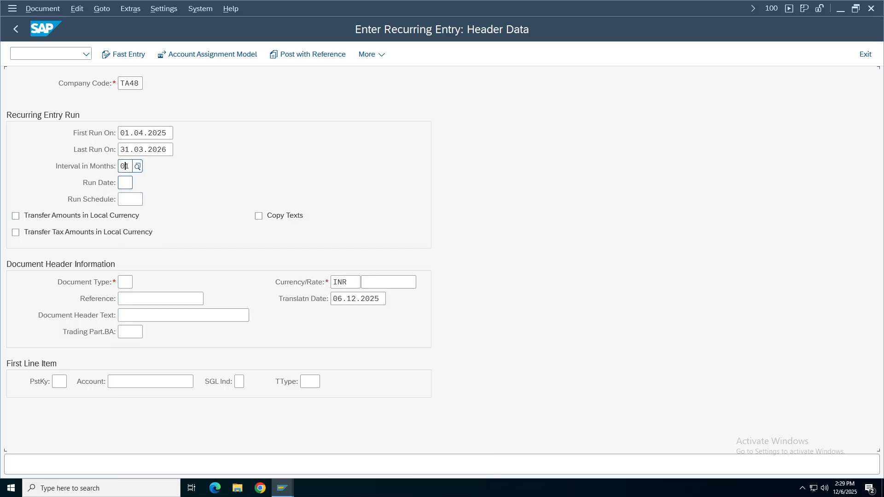
left_click(133, 182)
left_click(142, 199)
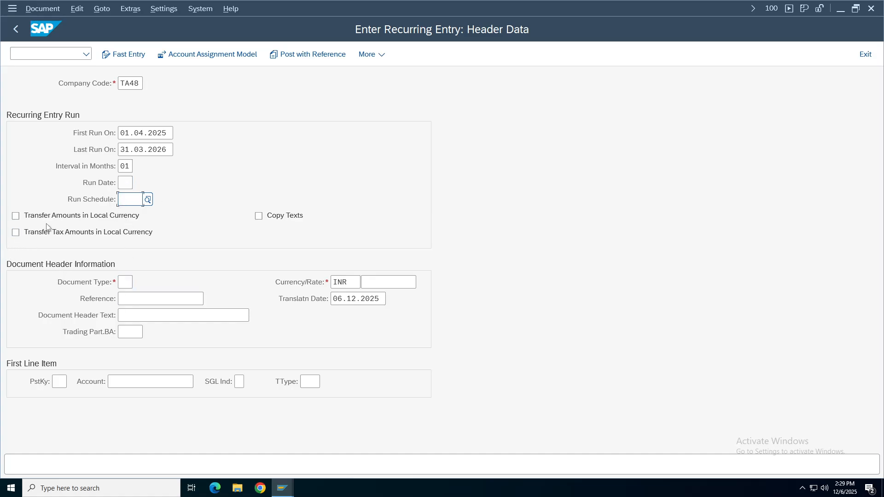
Set document type sa and enter 'Recurring test' as both reference and header text.
left_click(134, 283)
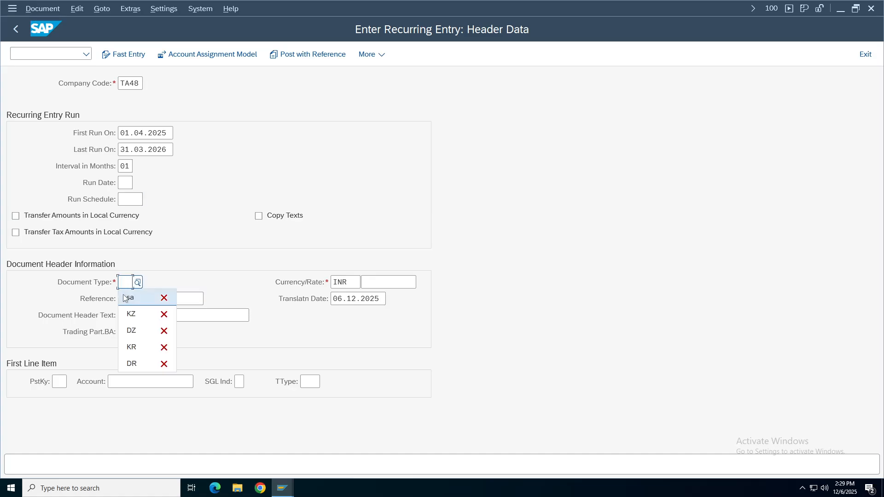
key("Return")
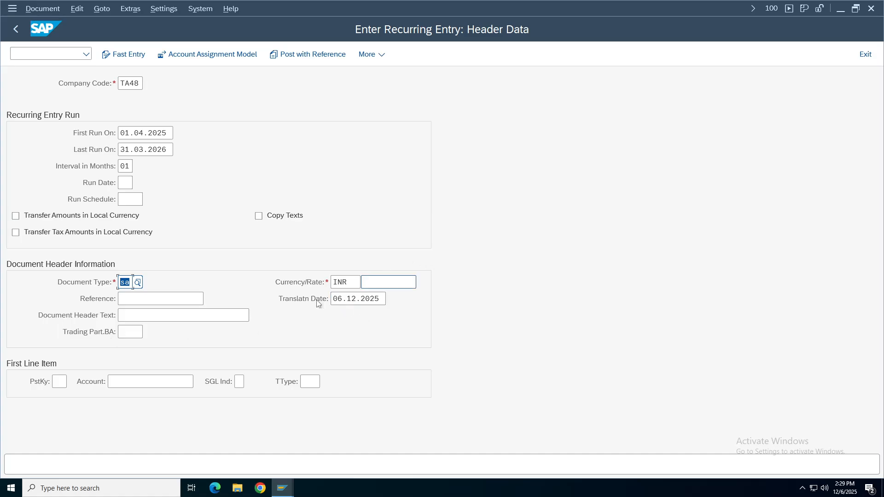
key("Tab")
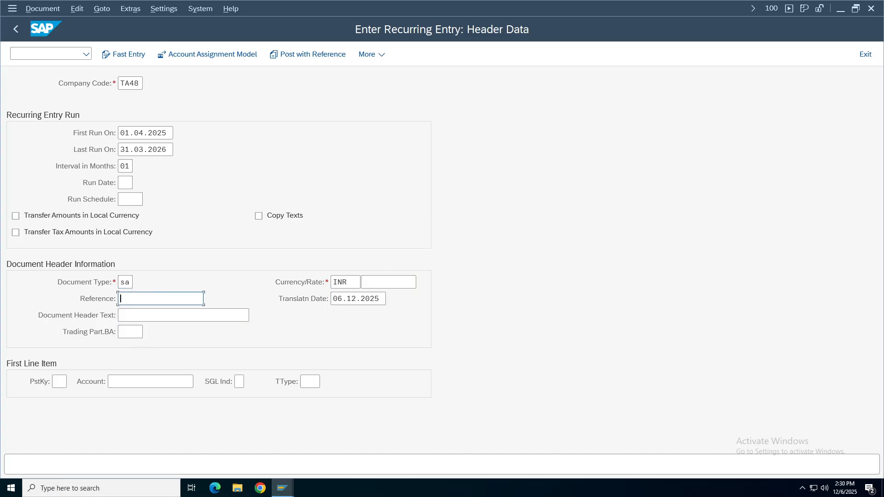
type("Recurring test")
key("ctrl+a")
key("ctrl+c")
left_click(157, 315)
key("ctrl+v")
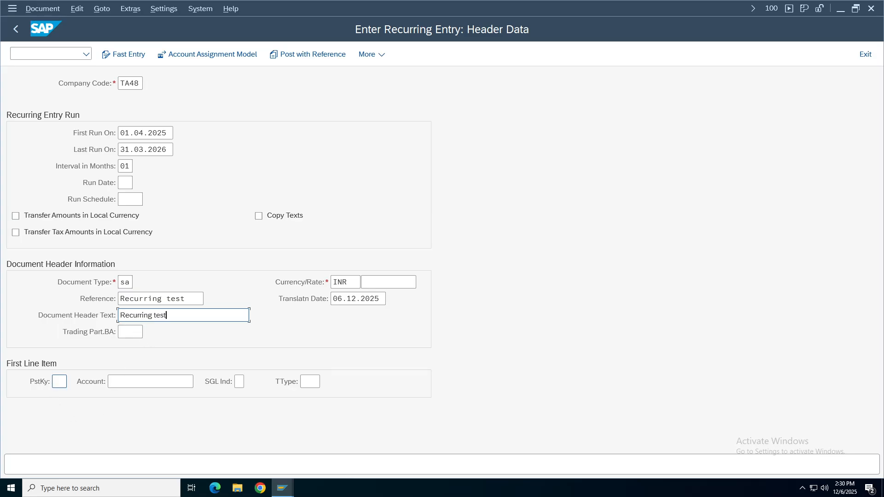
left_click(57, 384)
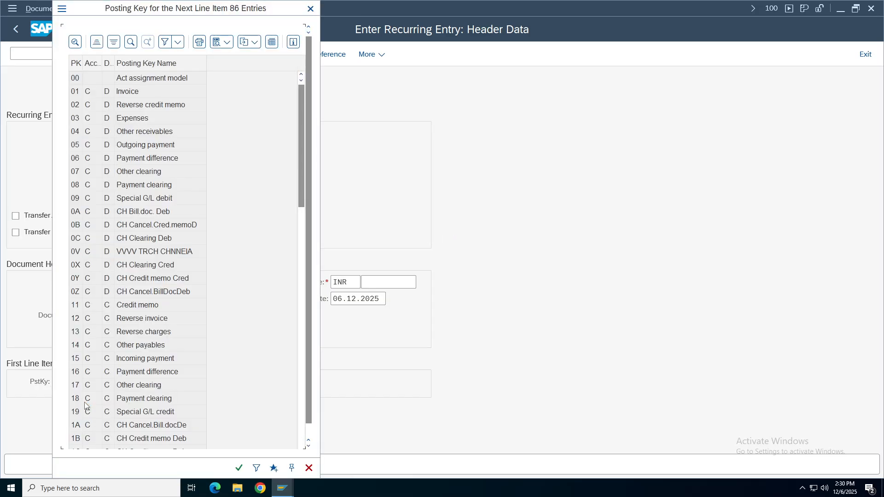
Browse posting keys 03 through 50 in the posting key value-help list.
left_click(75, 78)
left_click(75, 119)
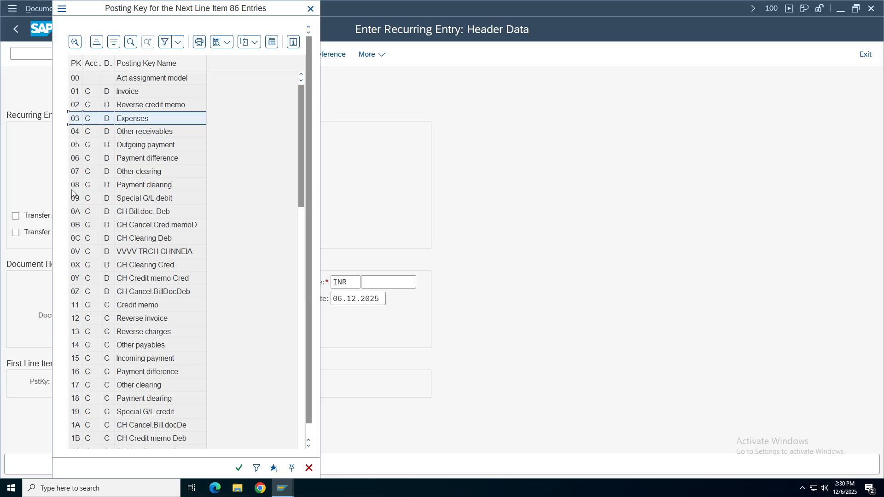
left_click(73, 308)
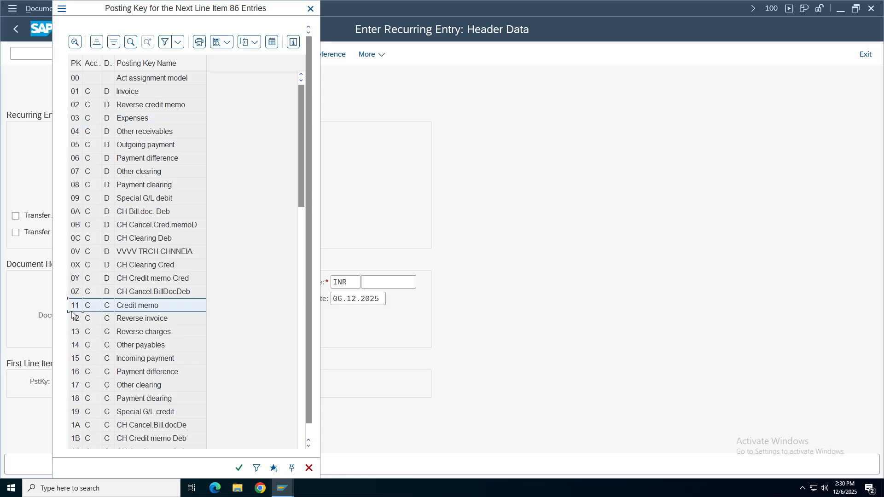
key("Page_Down")
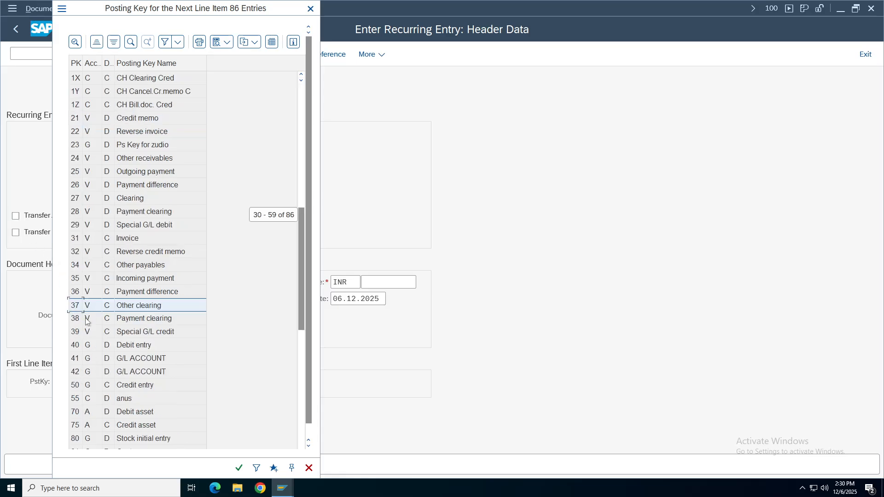
left_click(123, 346)
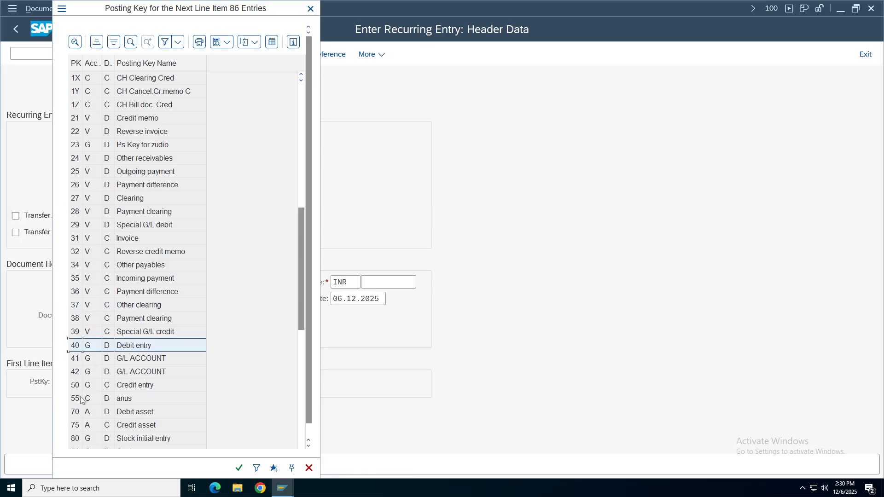
left_click(145, 388)
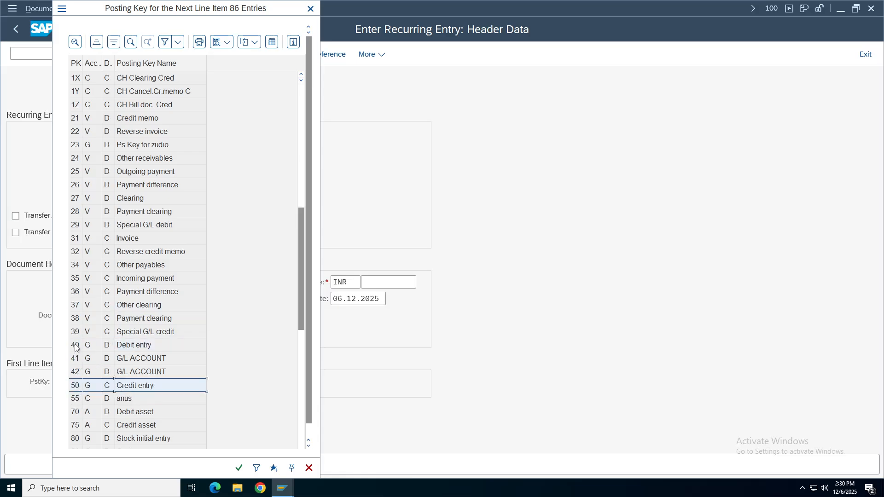
left_click(76, 346)
left_click(125, 390)
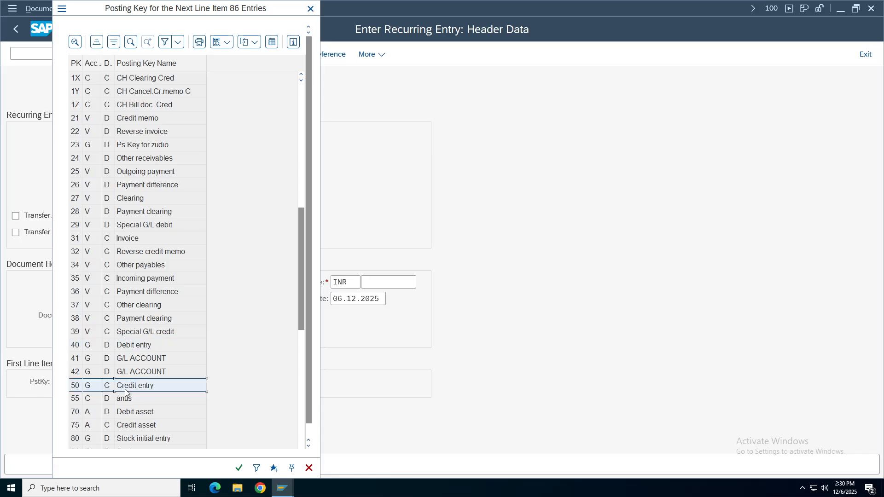
left_click(76, 161)
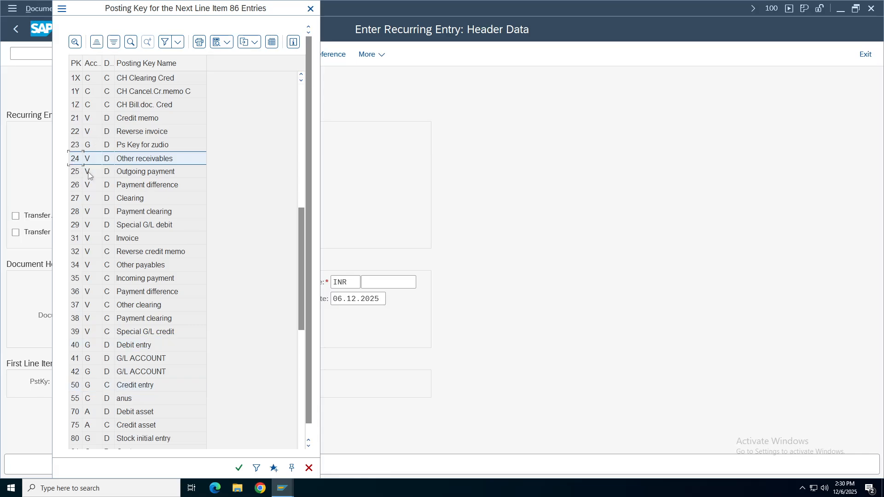
key("ctrl+Home")
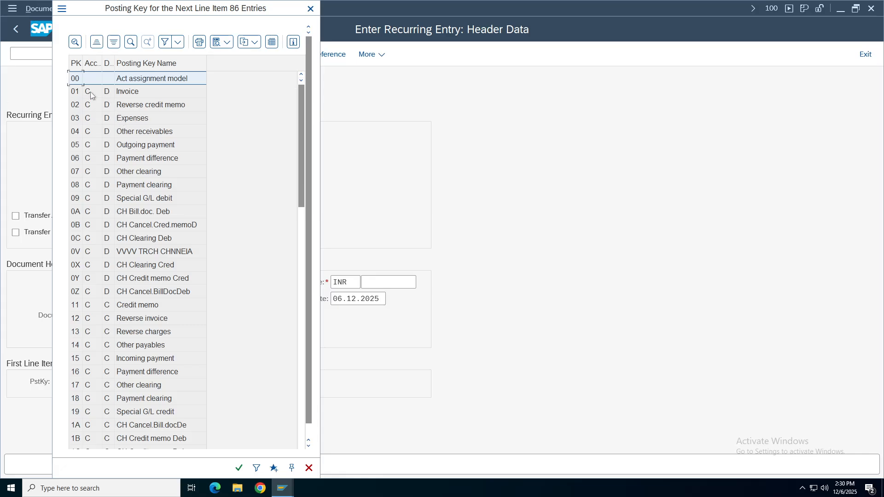
left_click(89, 212)
left_click(139, 142)
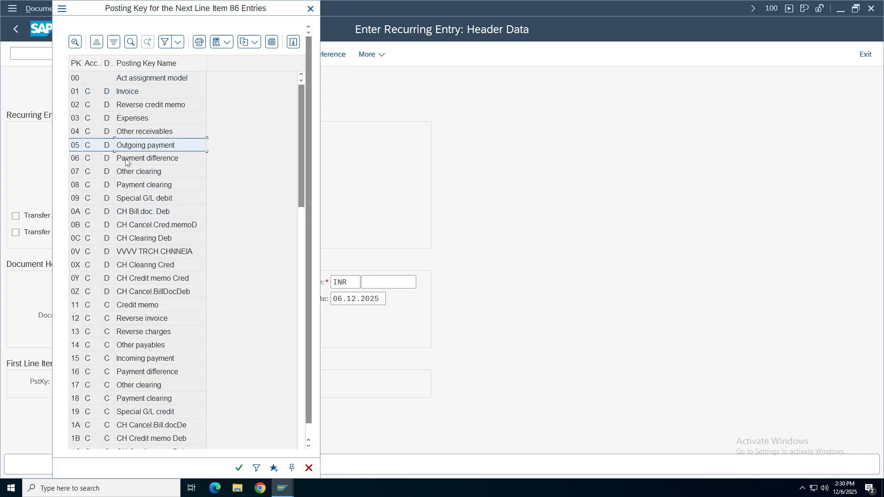
left_click(138, 123)
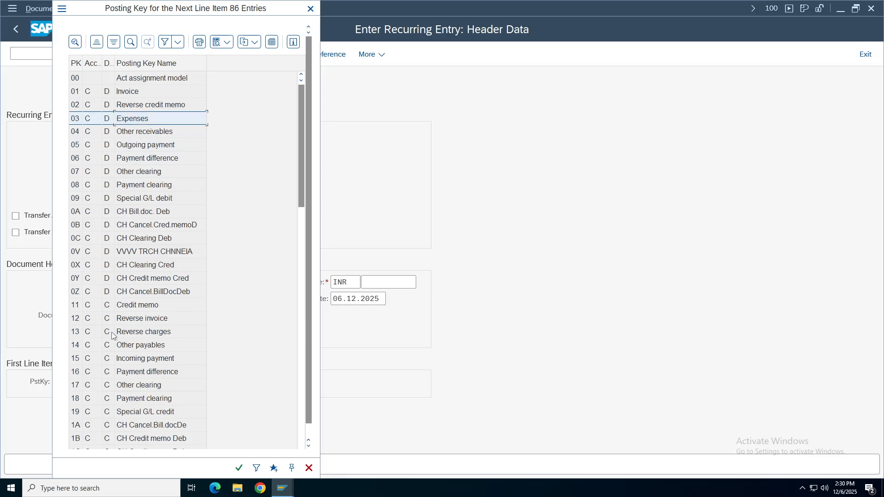
left_click(98, 345)
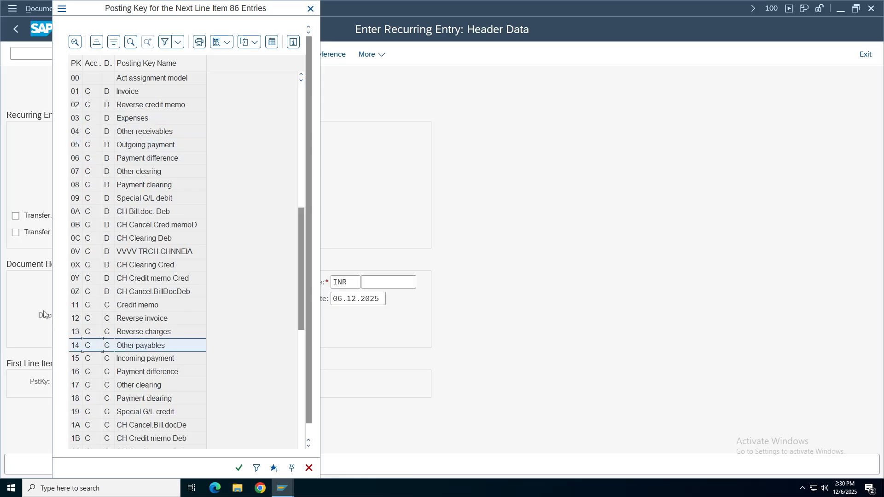
key("Page_Down")
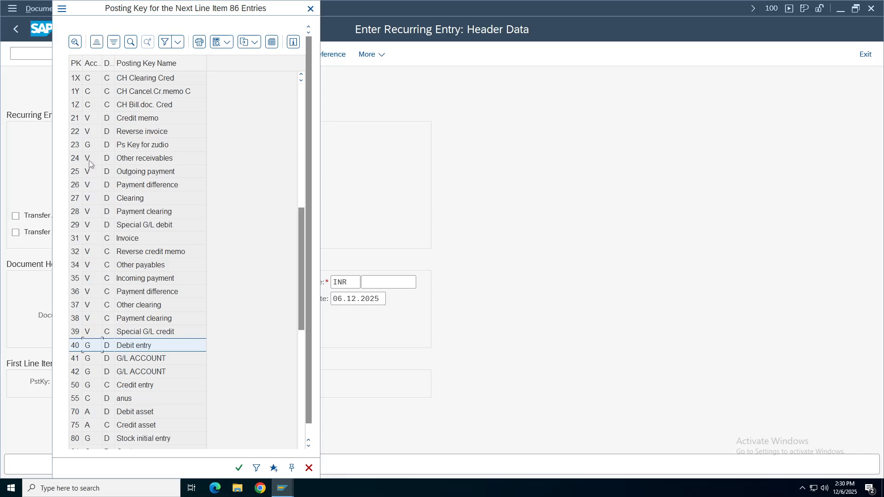
Browse posting keys 36 to 80, then close the list without choosing one.
left_click(90, 161)
left_click(92, 212)
left_click(94, 290)
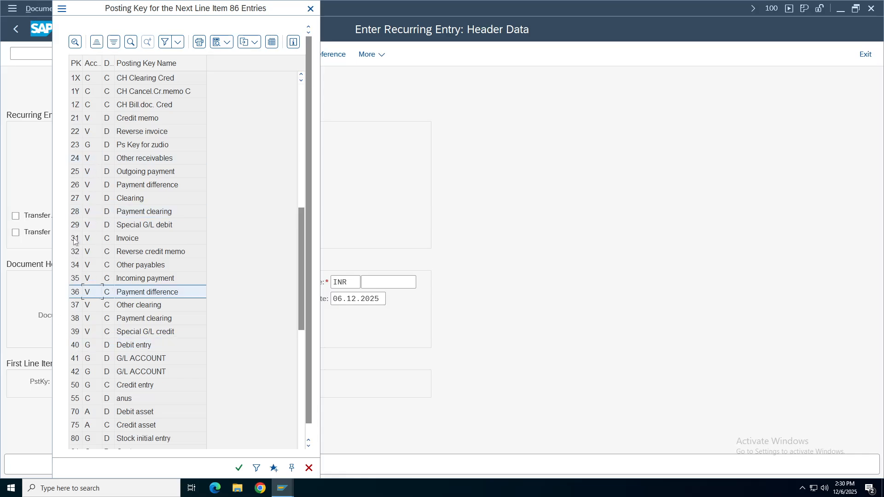
left_click(92, 322)
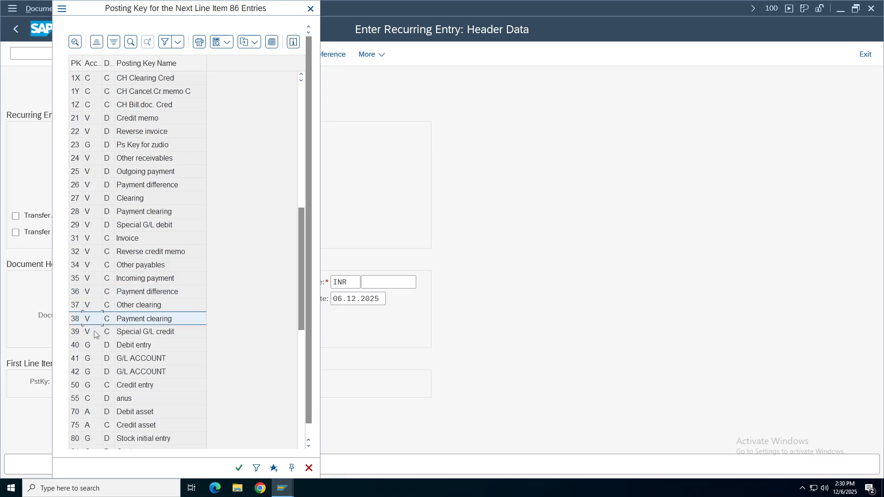
left_click(87, 361)
left_click(91, 372)
left_click(88, 411)
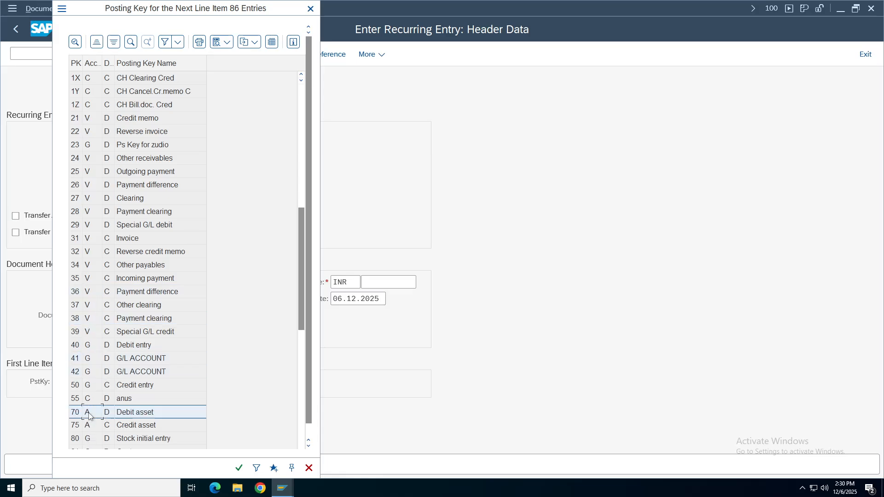
left_click(88, 425)
left_click(90, 439)
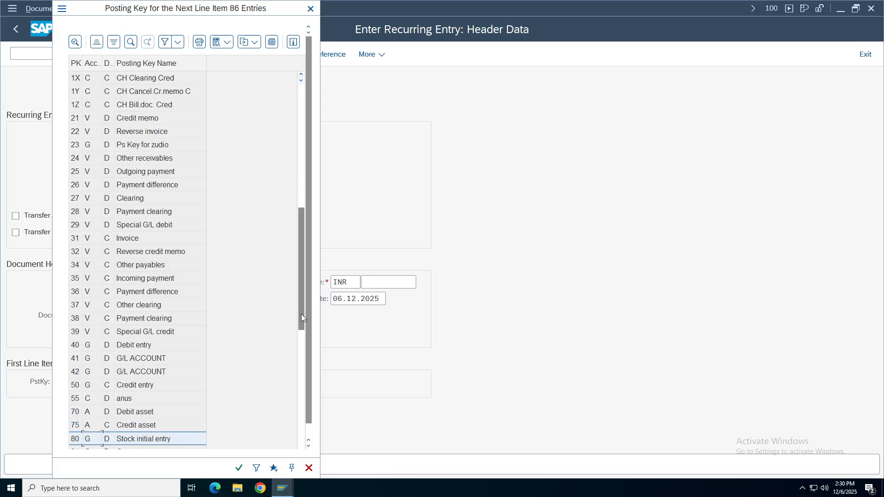
scroll(301, 314, "down", 3)
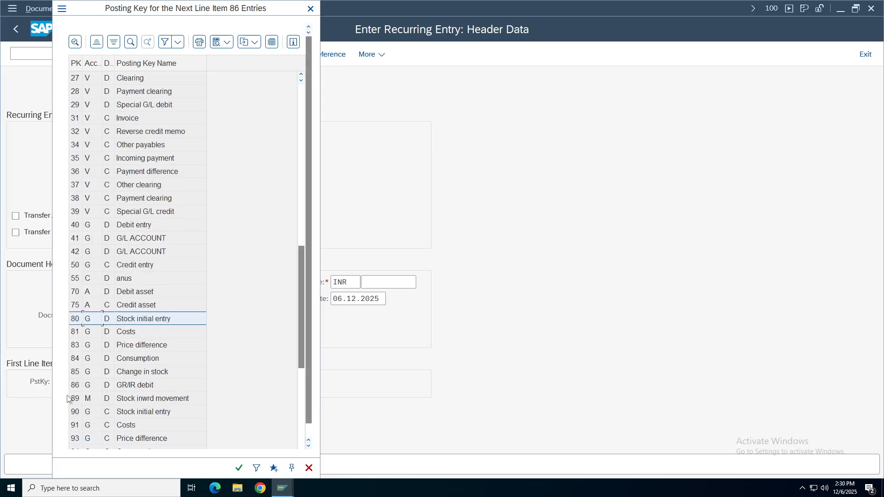
left_click(90, 305)
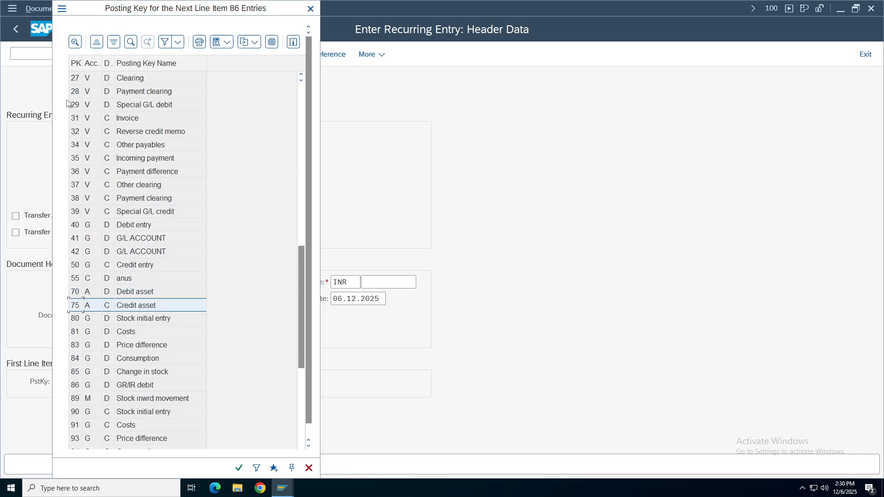
left_click(73, 80)
left_click(74, 134)
left_click(74, 198)
left_click(76, 252)
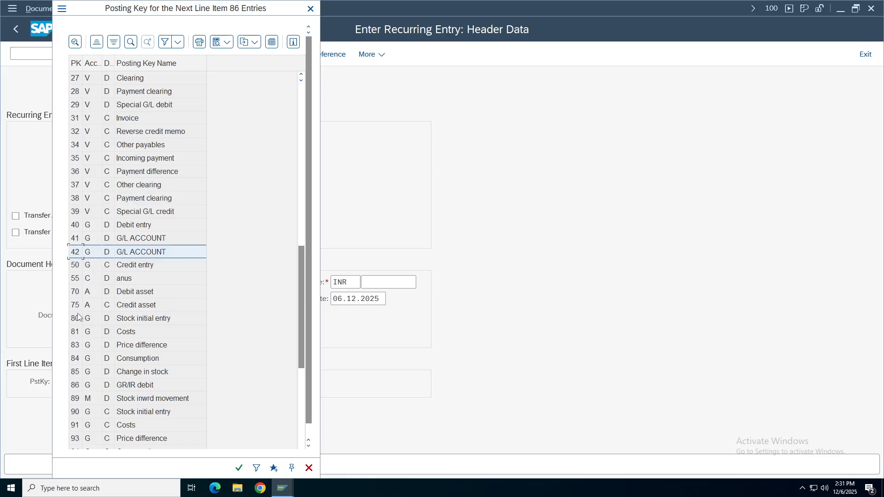
left_click(310, 9)
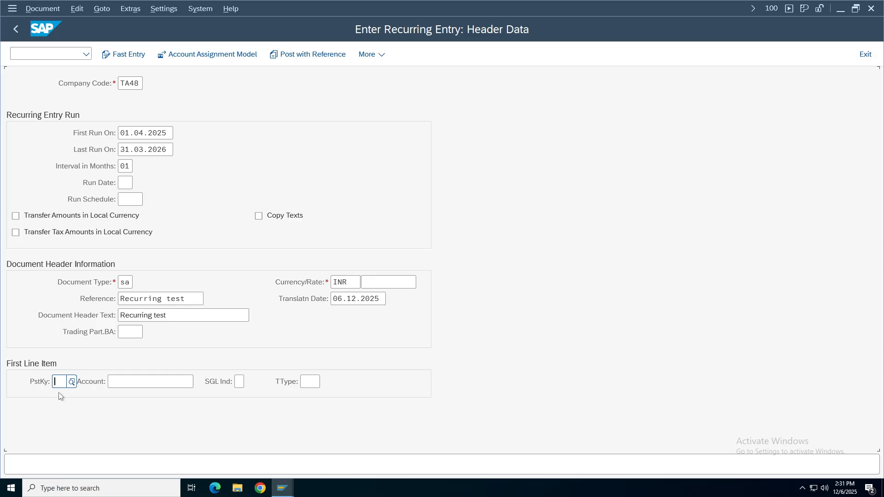
Enter posting key 40 with account 1000 and submit, triggering the closed-period error.
type("40")
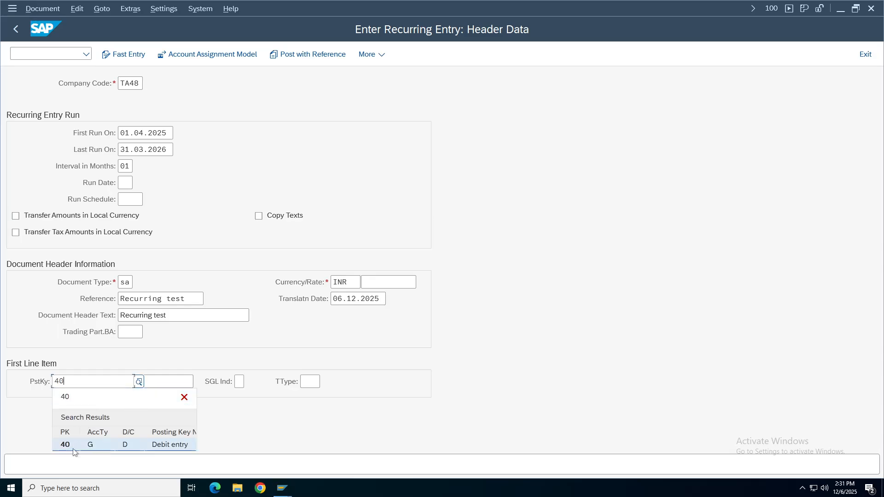
left_click(74, 450)
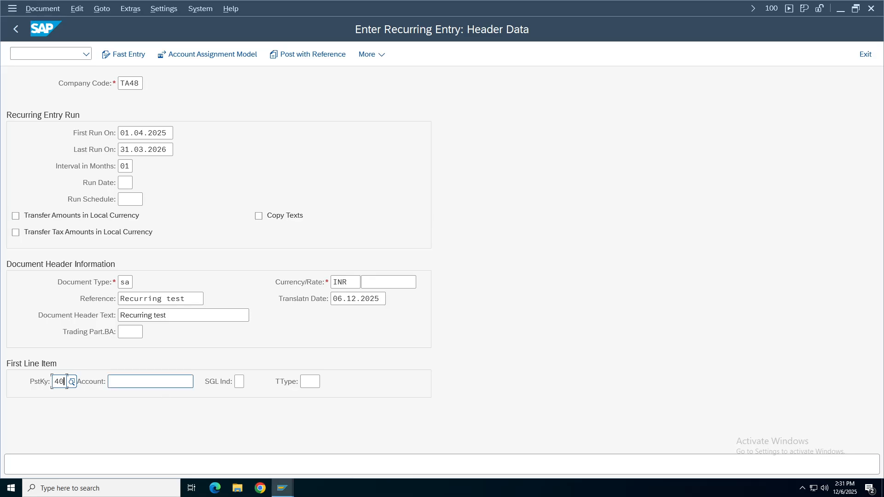
key("Escape")
type("1000")
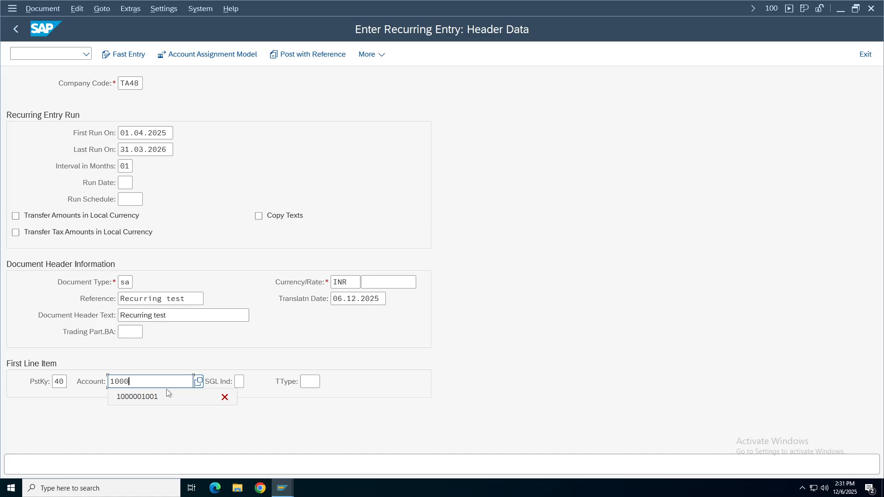
key("Escape")
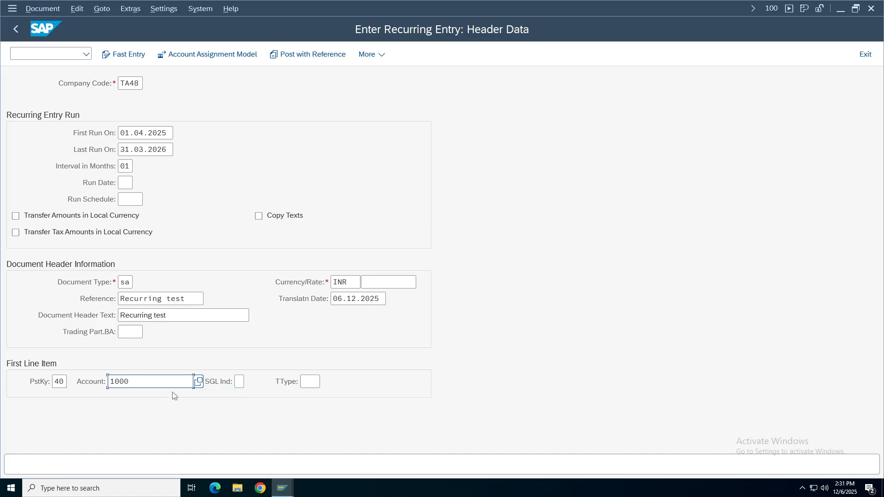
key("Return")
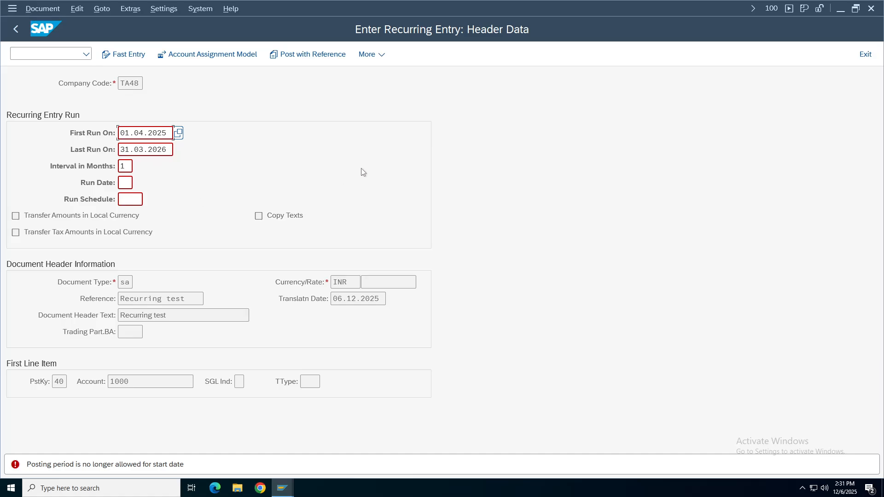
Open OB52 in a new session for posting period variant TA48.
left_click(78, 52)
key("Return")
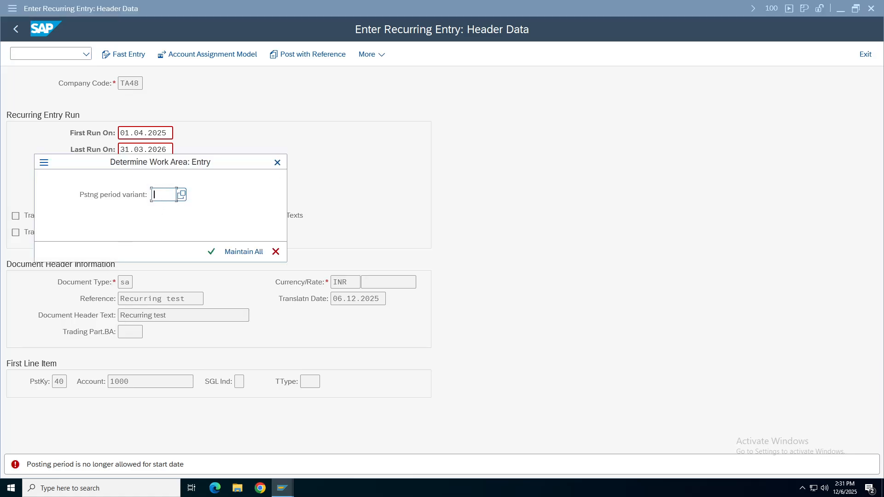
type("ta48")
key("Return")
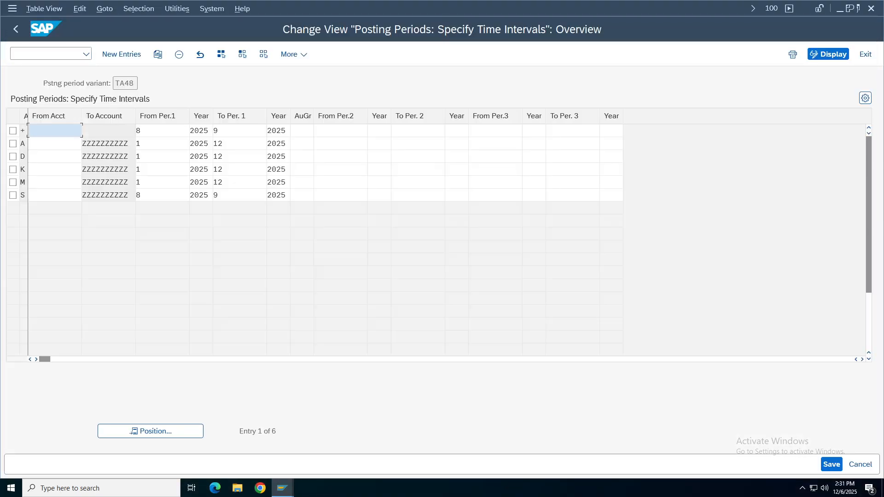
Change From Per.1 to 1 in the + and S rows and save under the customizing request.
left_click(173, 134)
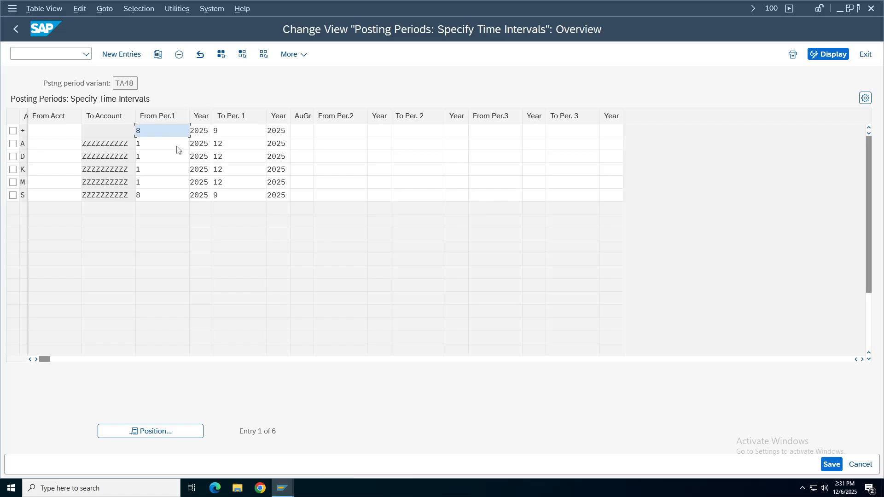
type("1")
left_click(164, 196)
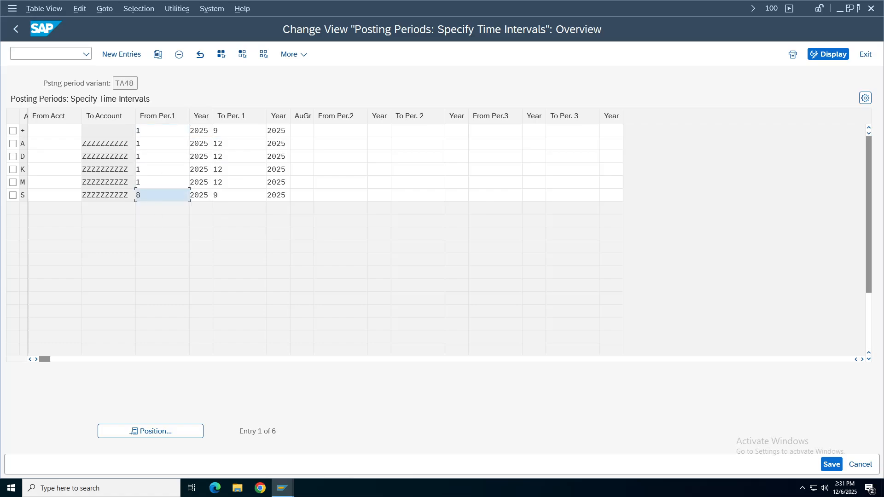
type("1")
left_click(237, 195)
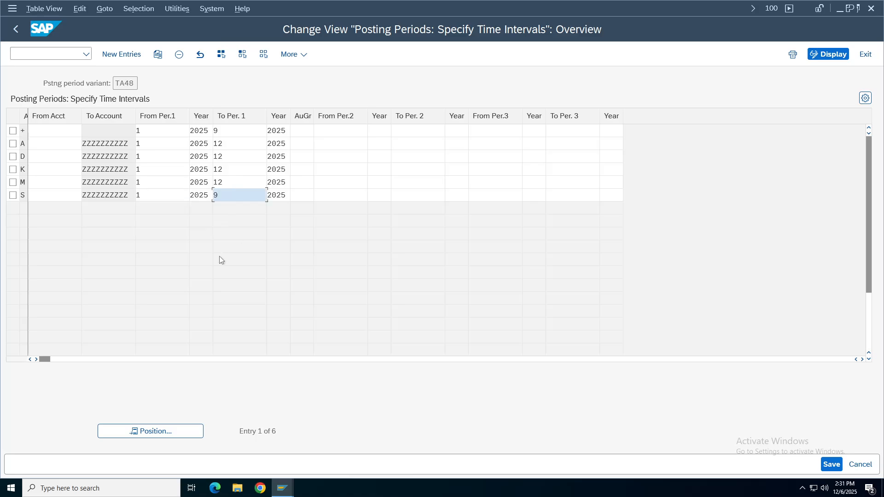
left_click(831, 464)
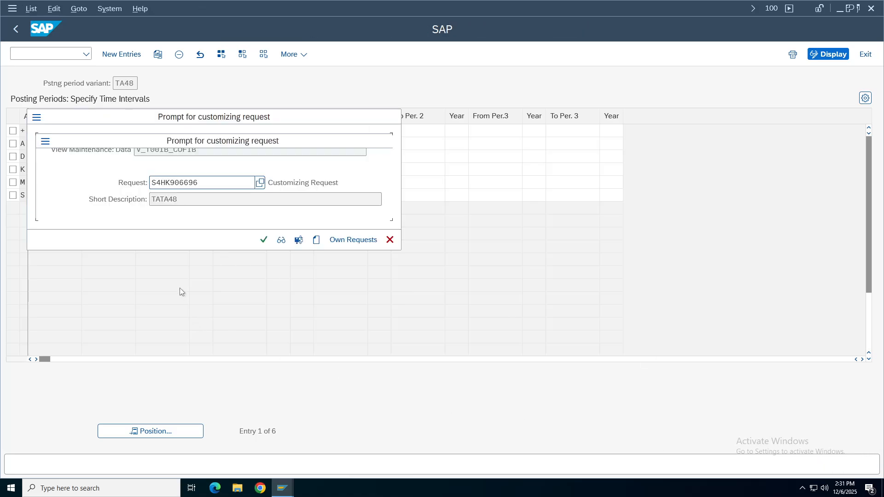
left_click(263, 239)
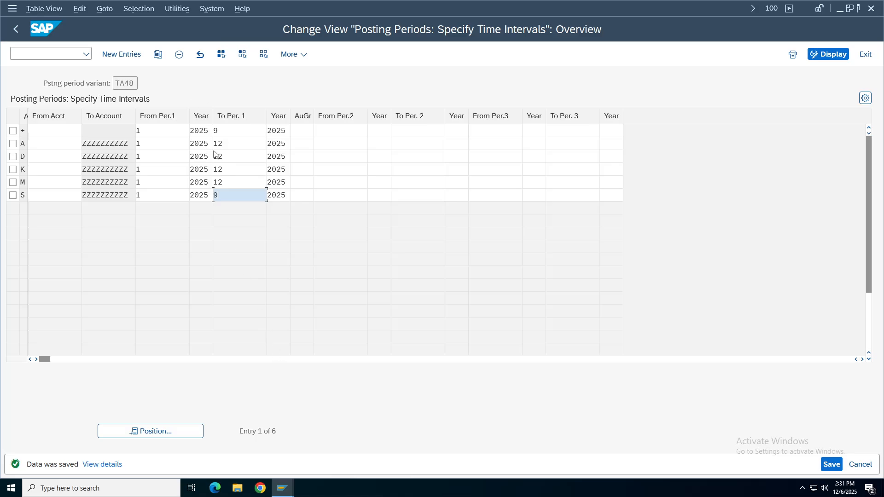
left_click(282, 487)
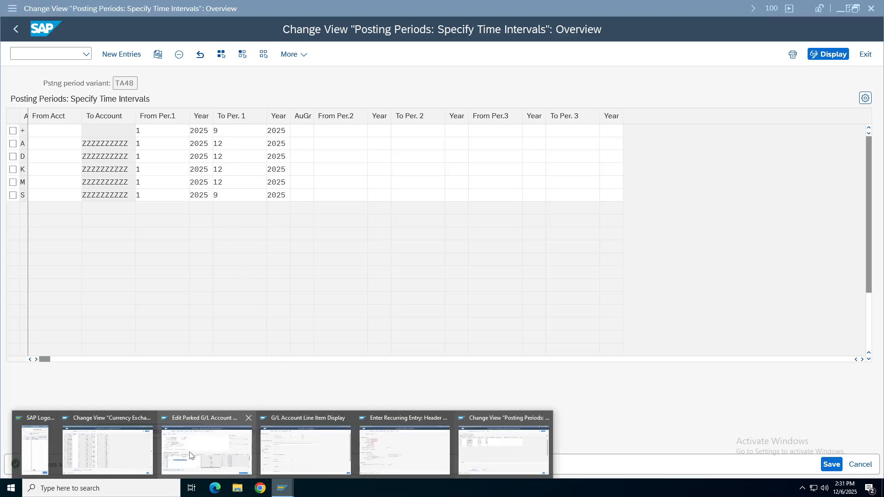
Accept the recurring entry's run dates, then launch /ofbn1 for number ranges in a new session.
left_click(419, 467)
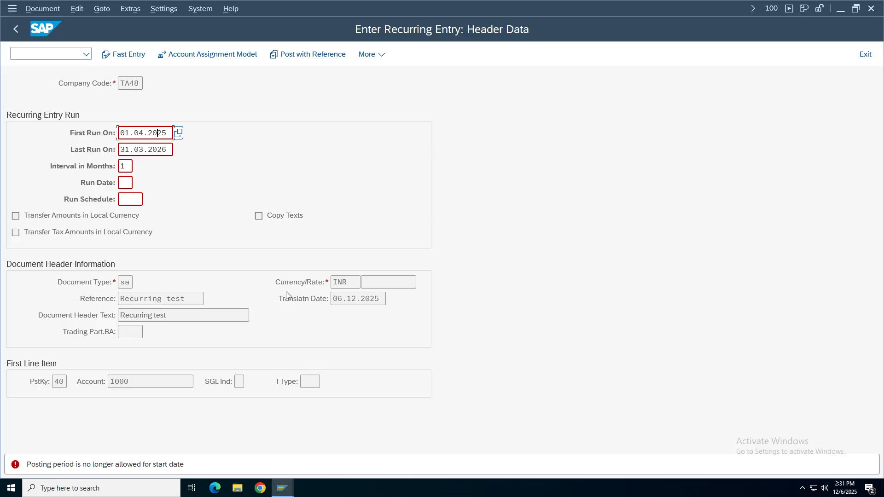
key("Return")
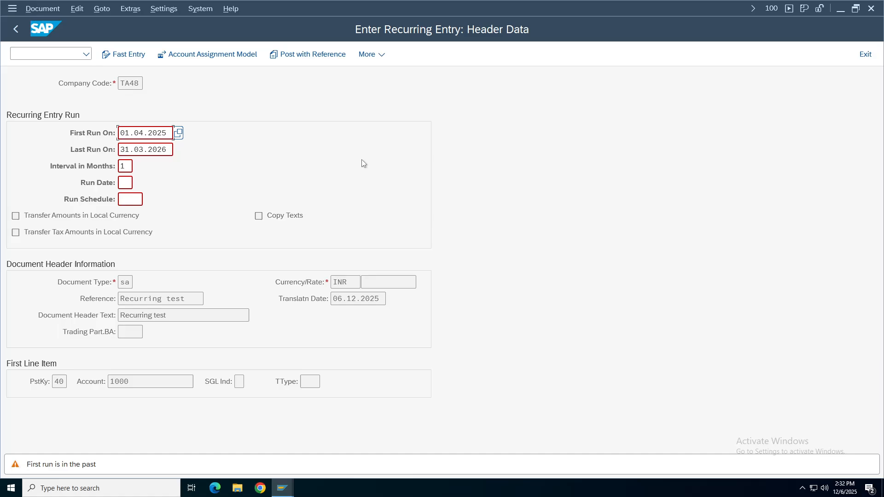
key("Return")
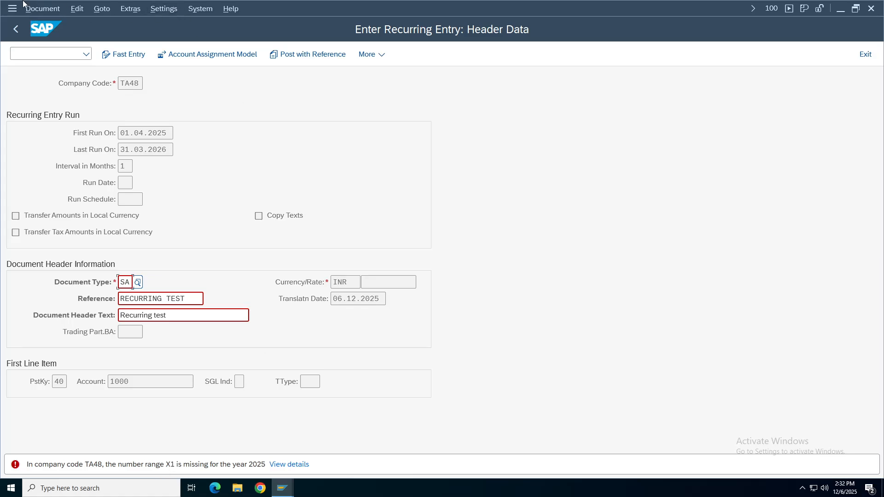
left_click(26, 56)
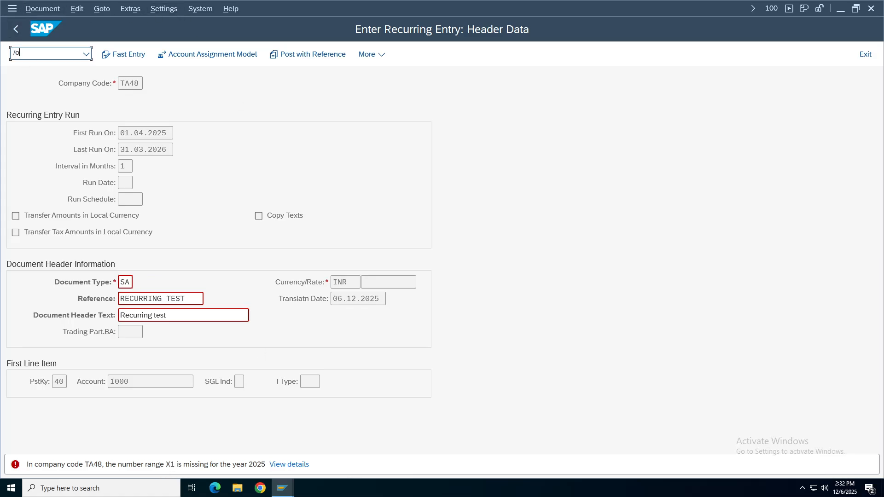
key("Return")
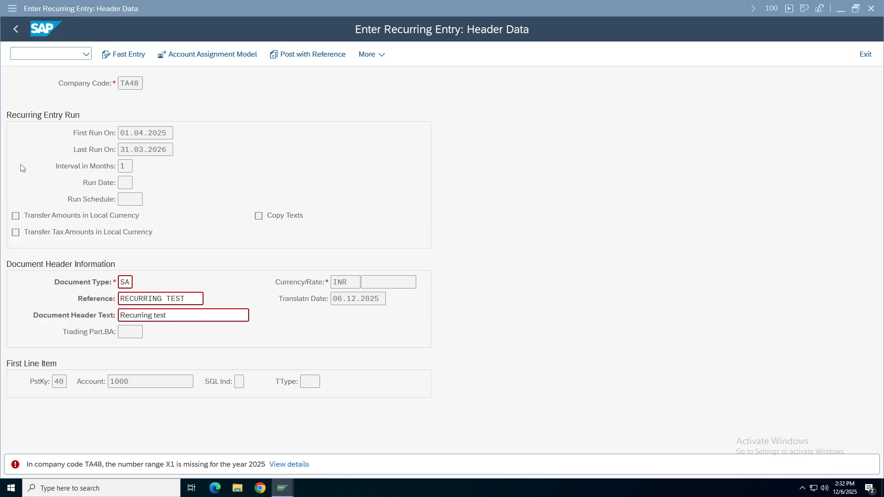
Select company code TA48 and open its accounting document number range intervals for editing.
left_click(124, 100)
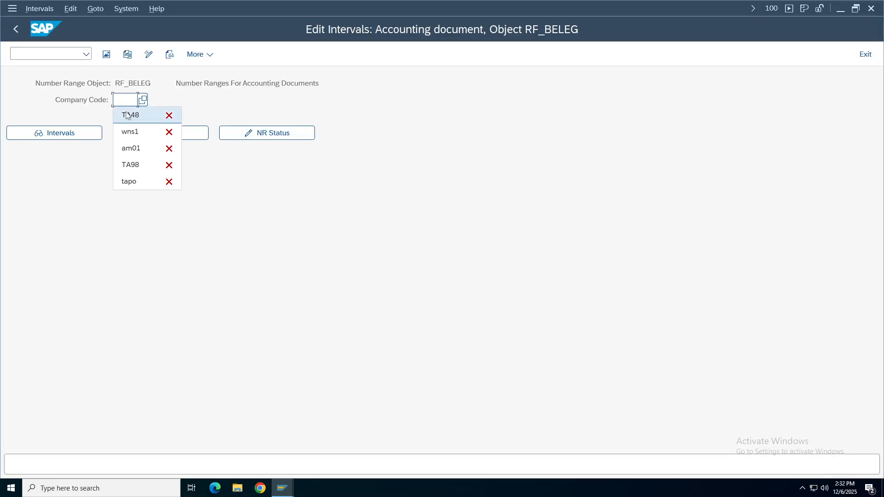
left_click(124, 116)
left_click(53, 137)
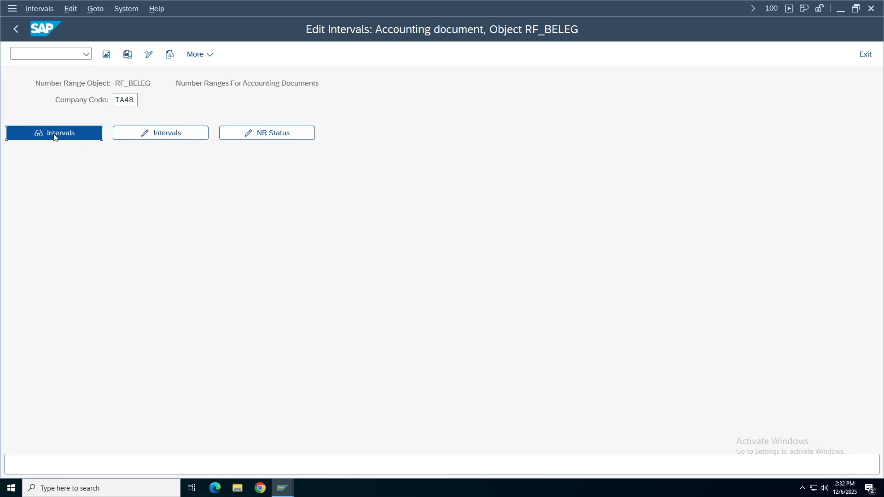
left_click(15, 29)
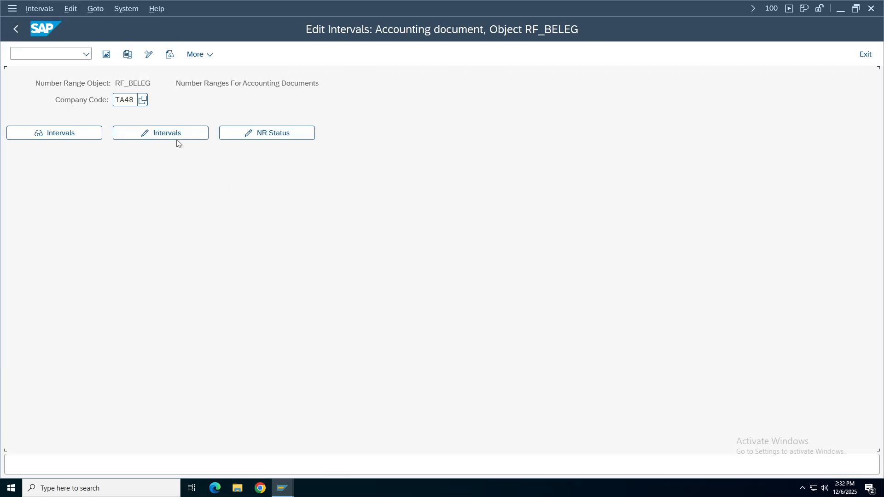
left_click(175, 138)
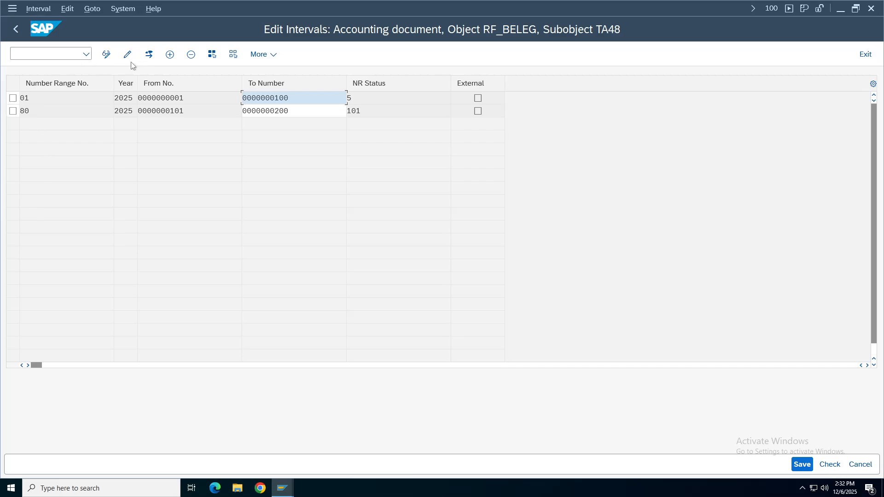
left_click(170, 54)
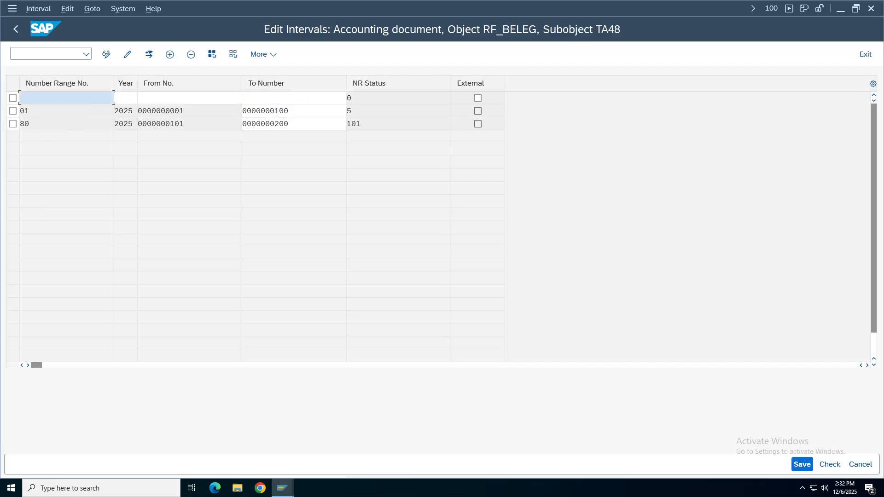
key("BackSpace")
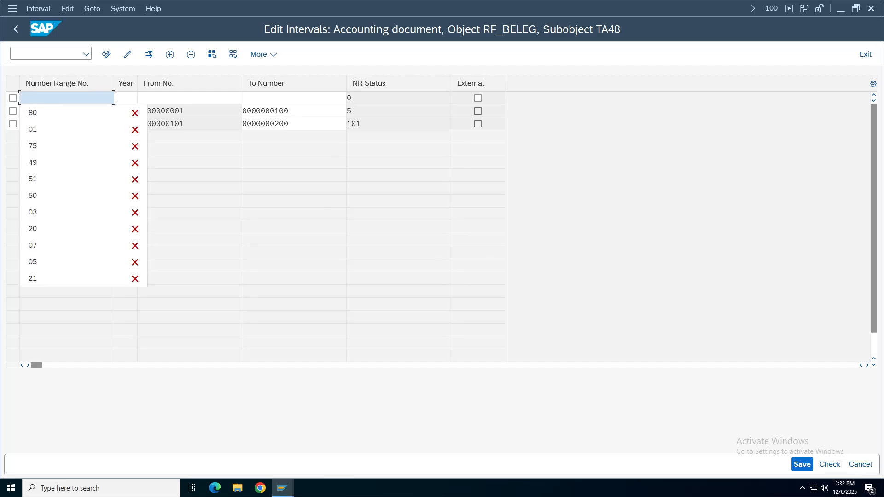
type("X1")
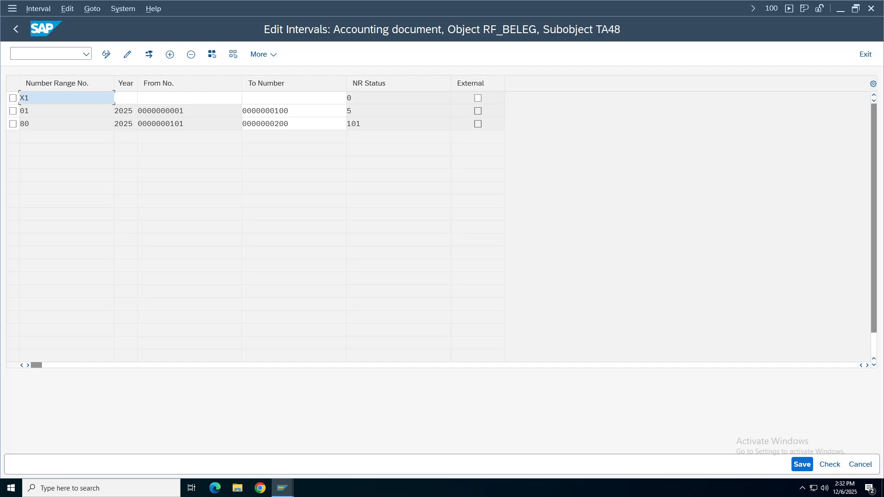
key("Tab")
type("2025")
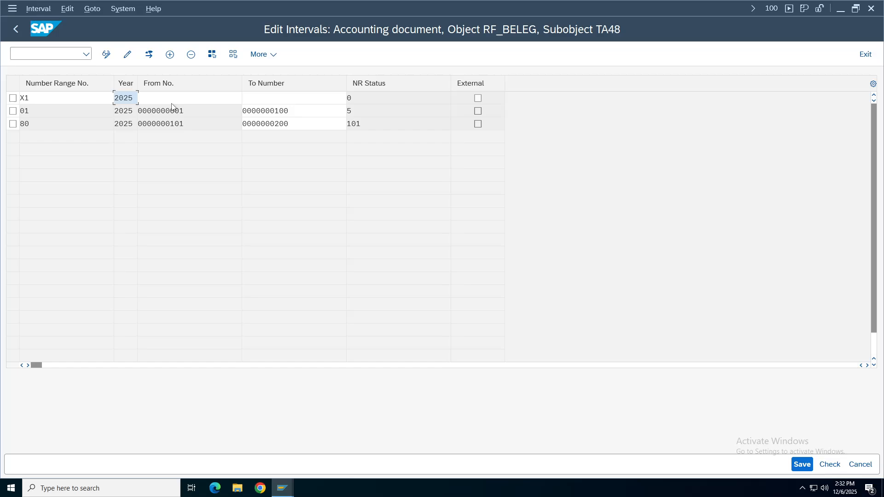
key("Tab")
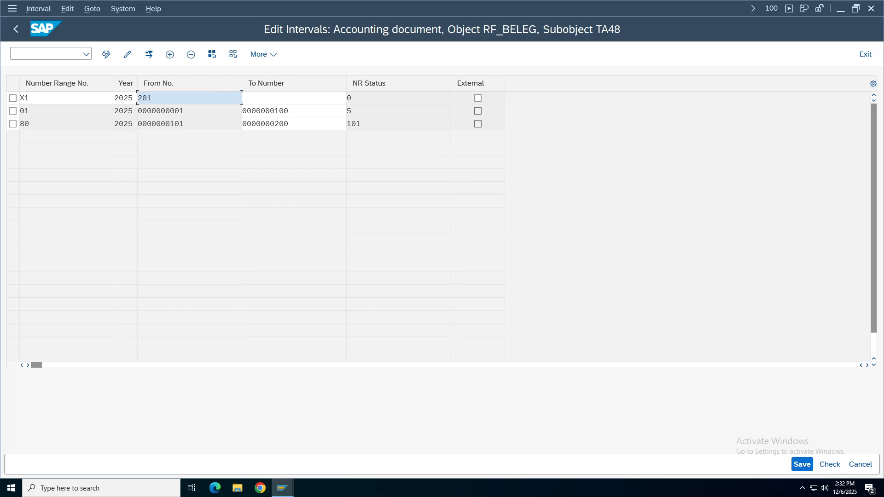
key("Tab")
left_click(801, 464)
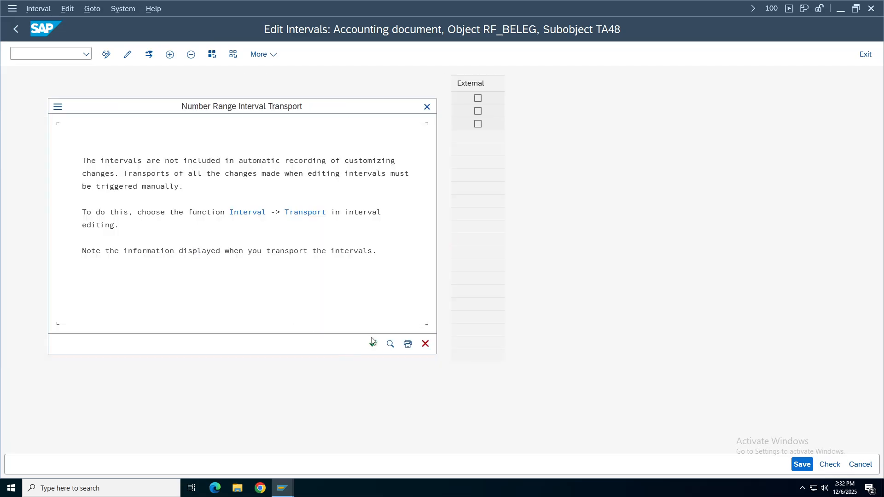
left_click(373, 344)
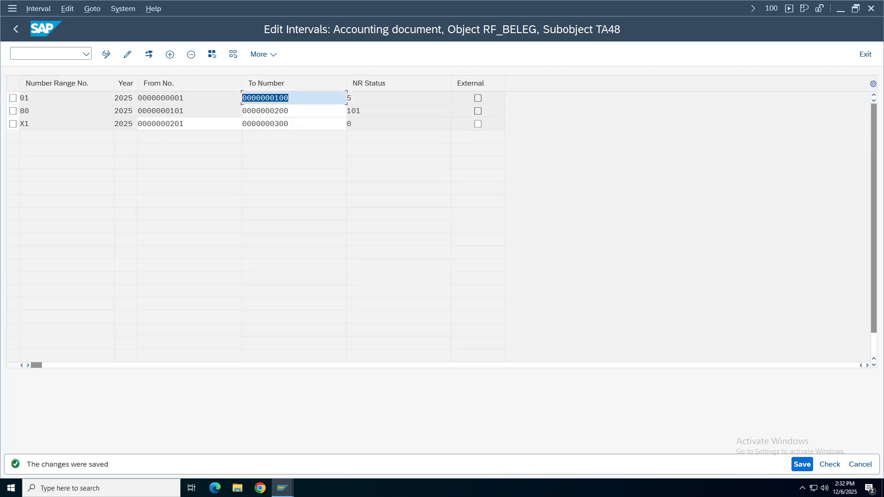
left_click(161, 123)
left_click(265, 124)
left_click(16, 28)
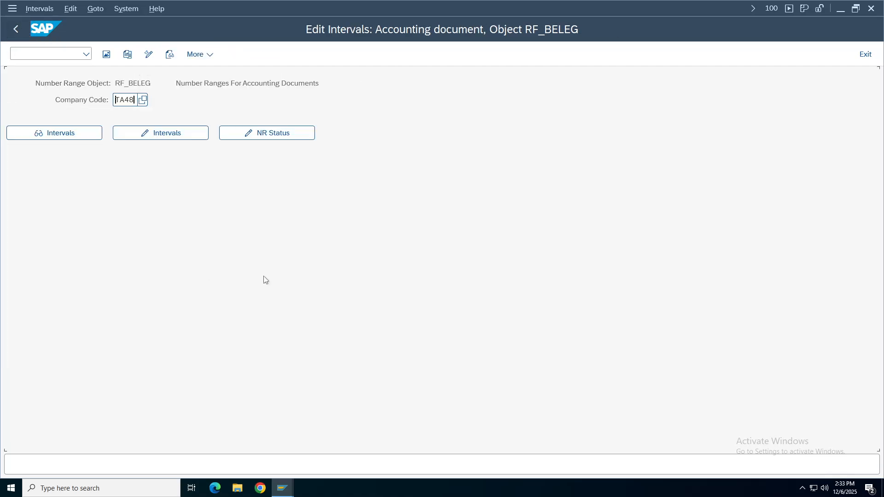
Dismiss the document-posted message and leave the parked G/L document transaction.
mouse_move(279, 487)
left_click(140, 438)
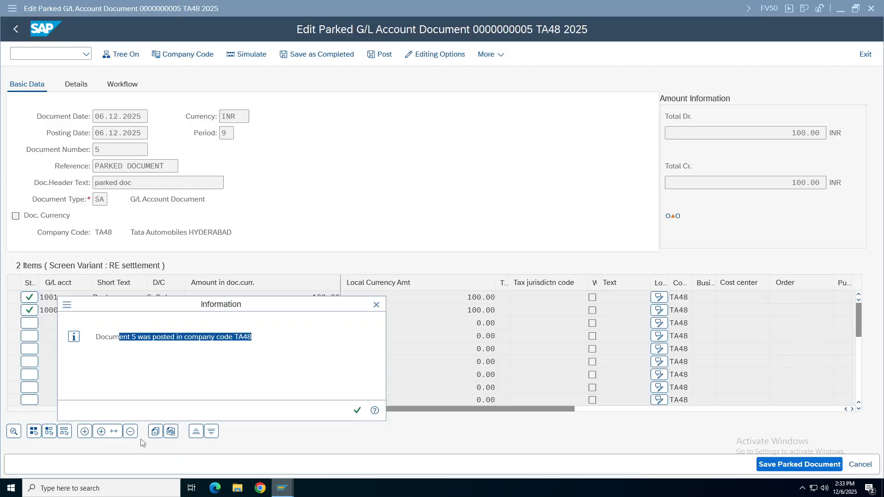
left_click(377, 305)
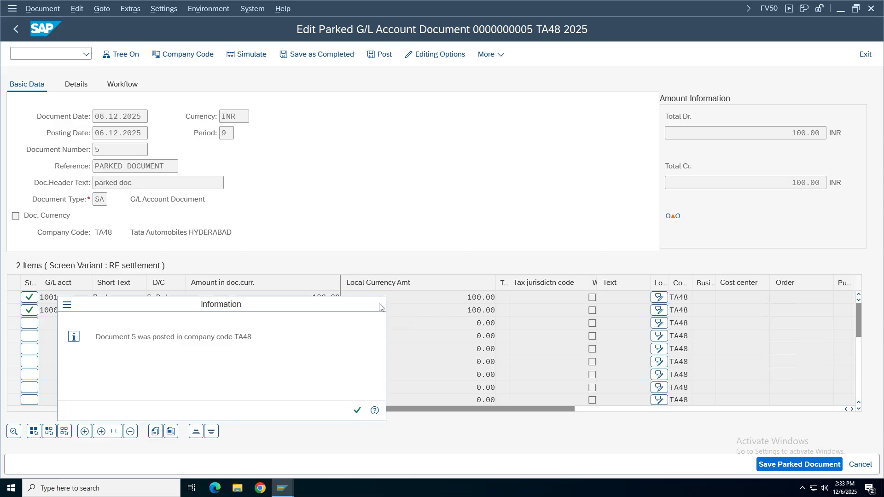
left_click(865, 53)
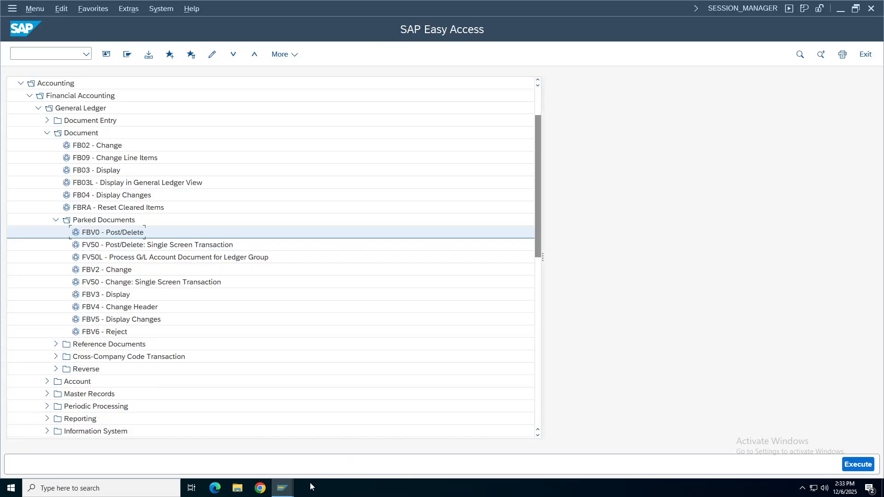
Close the line item, Easy Access, exchange-rate and posting-period windows; continue the recurring header.
left_click(292, 487)
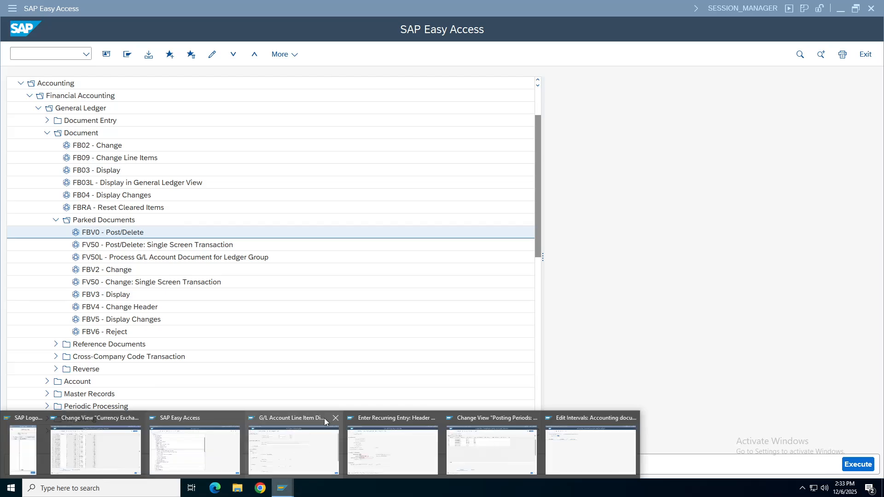
left_click(335, 418)
left_click(249, 419)
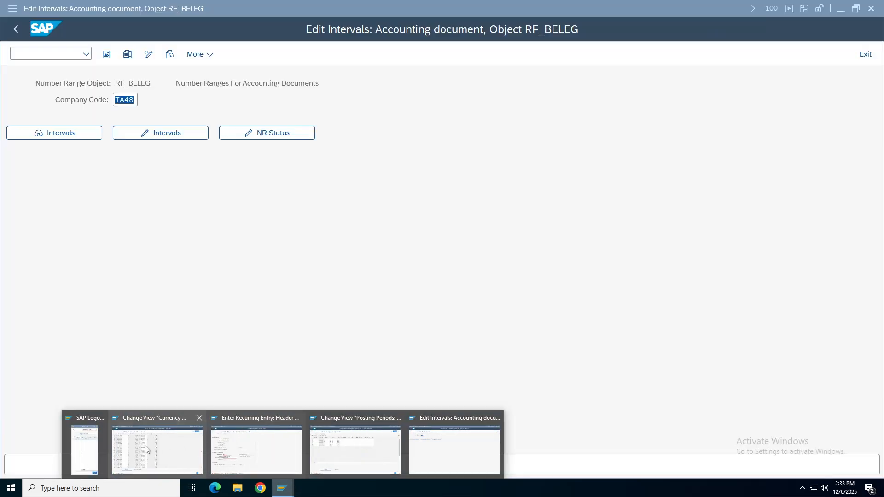
left_click(200, 419)
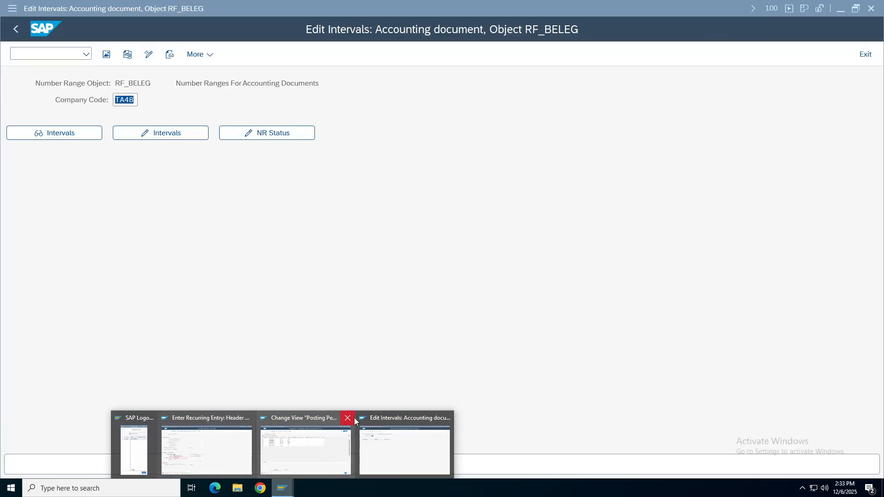
left_click(348, 418)
left_click(230, 465)
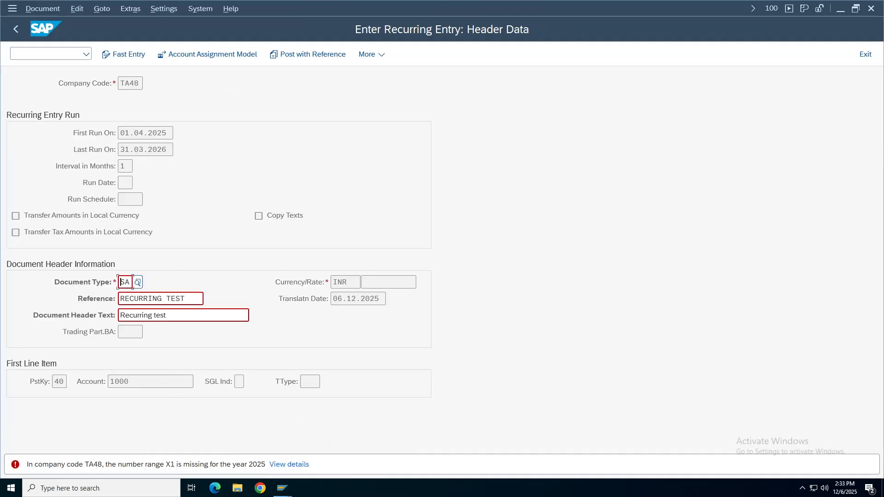
key("Return")
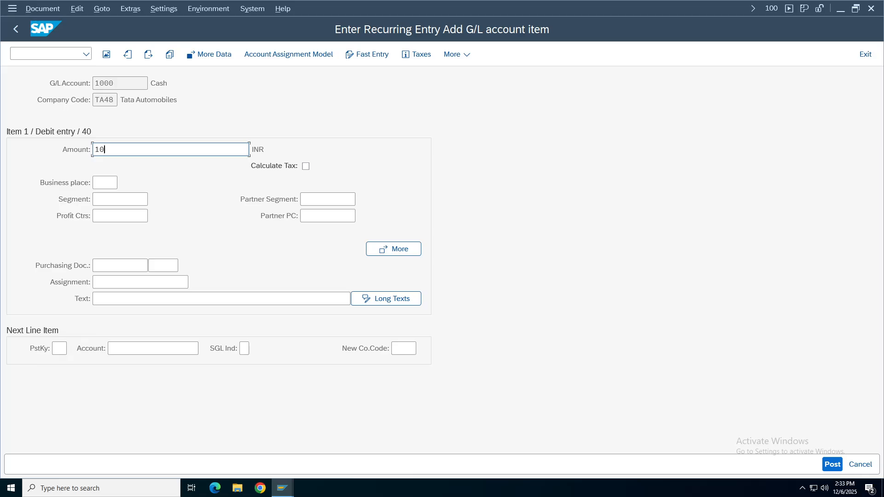
Enter 101 as the Cash debit amount with a 'cash paid' recurring item text.
type("1")
left_click(349, 298)
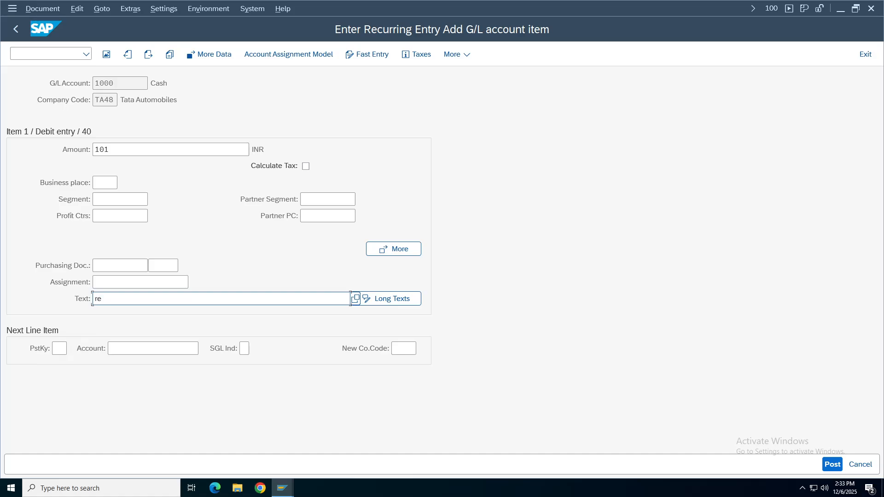
type("r")
key("BackSpace")
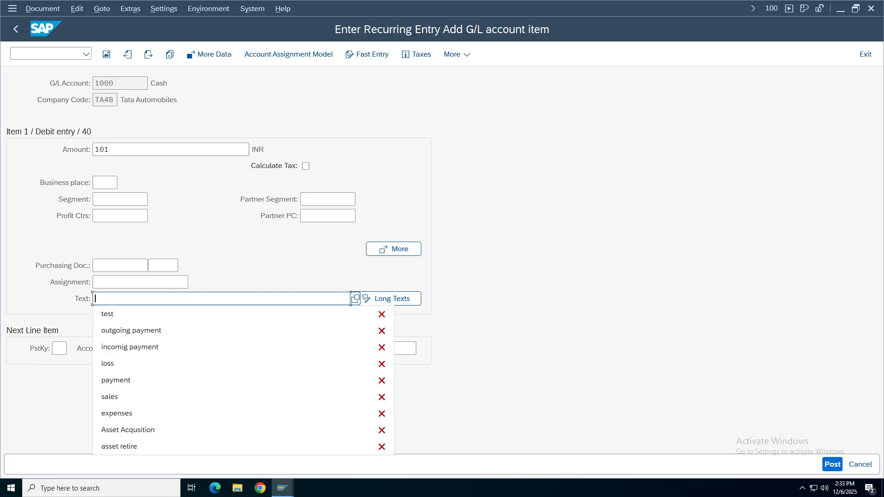
type("cash paid")
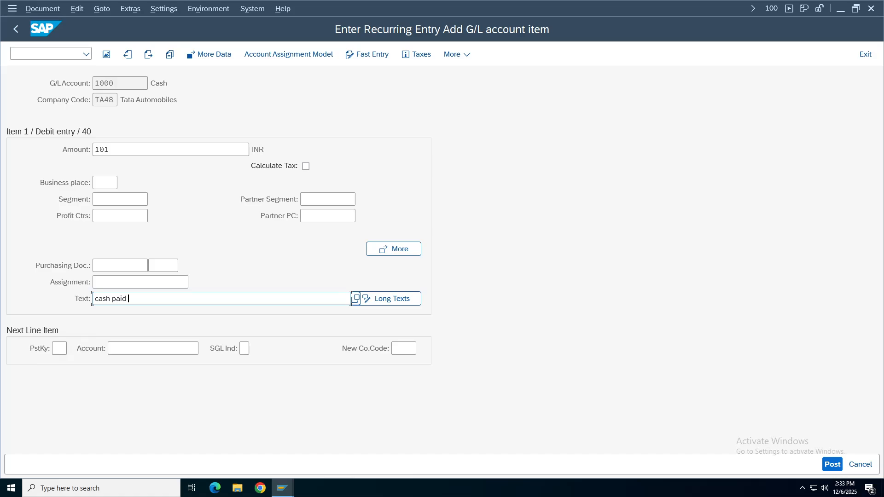
type(" (recurrin")
Set posting key 50 and account 1001 for the next line item.
left_click(59, 348)
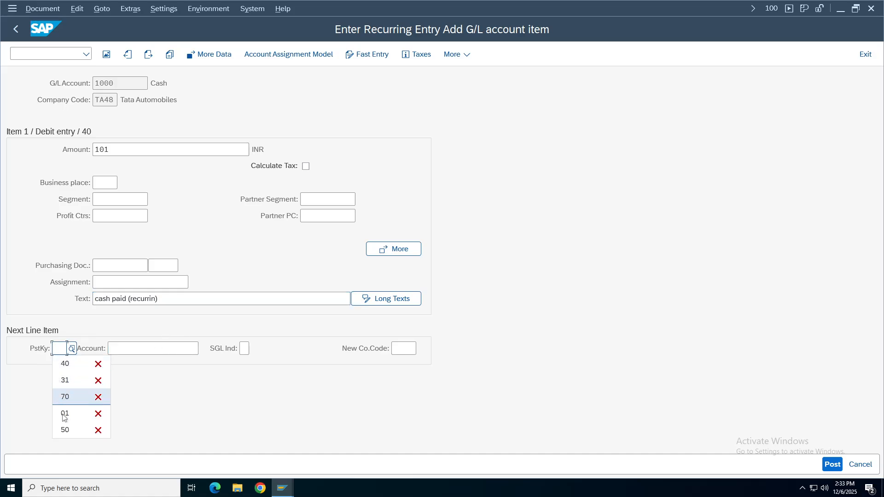
left_click(65, 429)
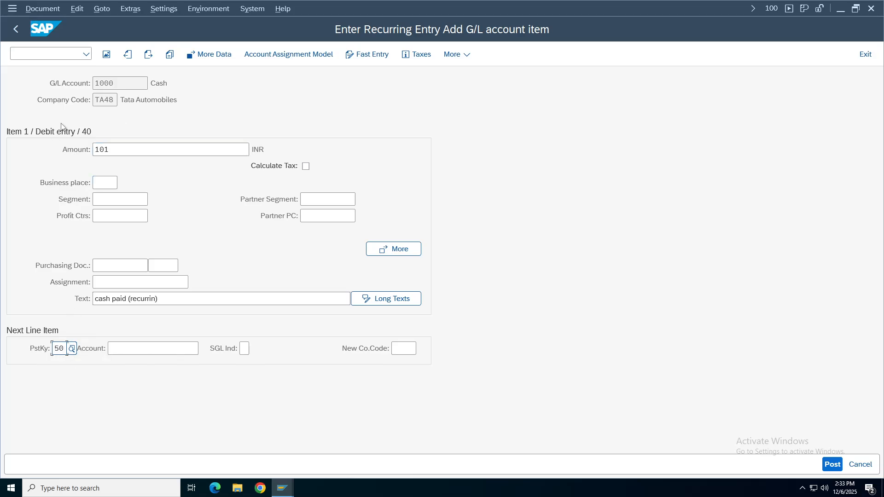
left_click(115, 348)
left_click(199, 348)
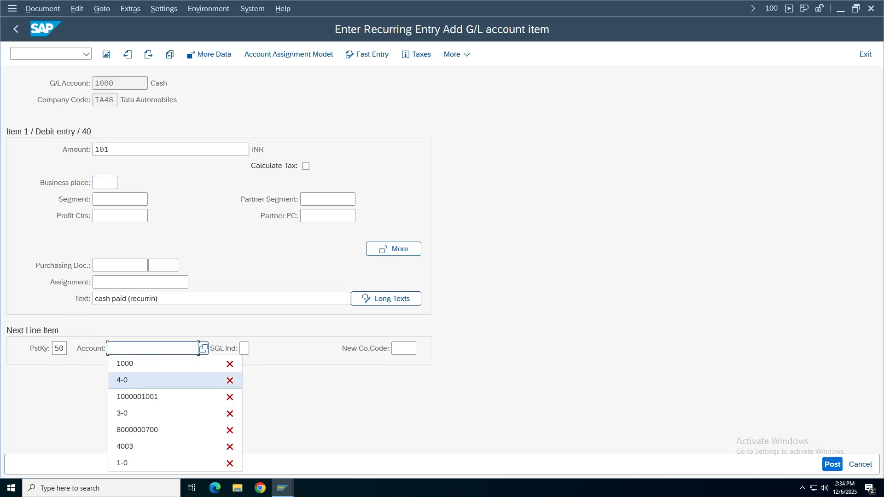
type("100")
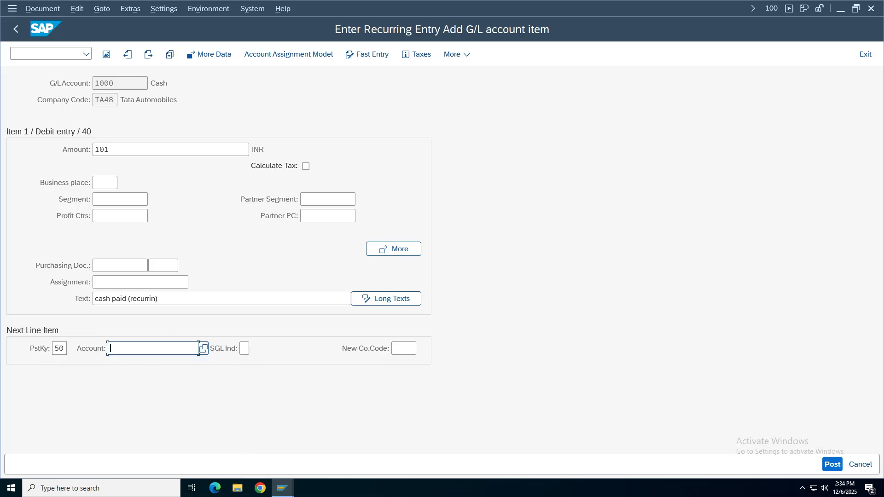
type("1")
key("Return")
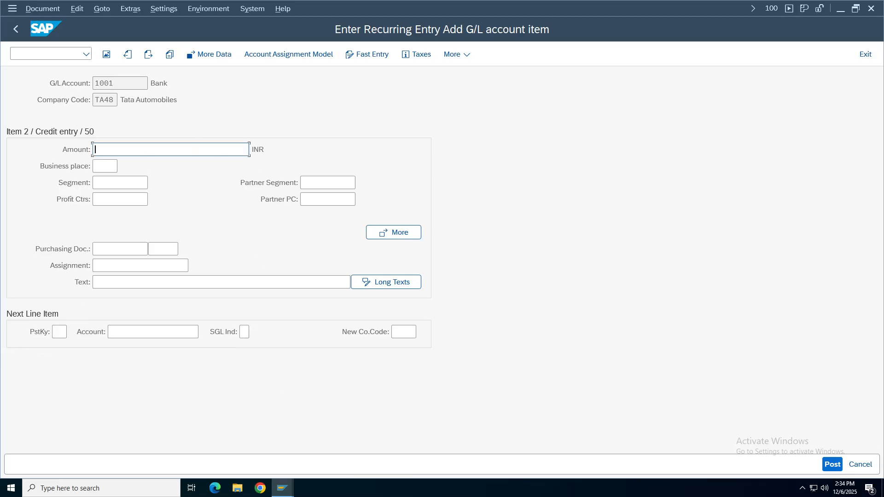
Fill the Bank credit with amount 101 and the same item text, then post the document.
left_click(102, 149)
left_click(110, 166)
left_click(99, 281)
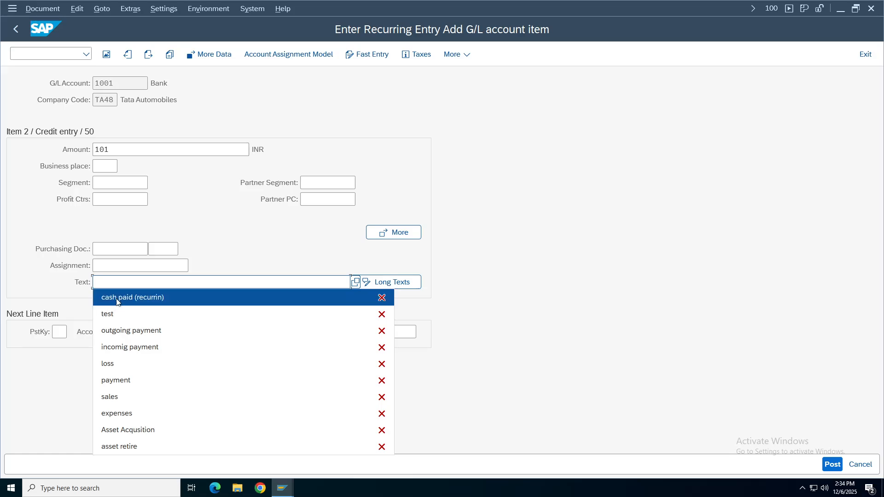
left_click(116, 299)
key("Return")
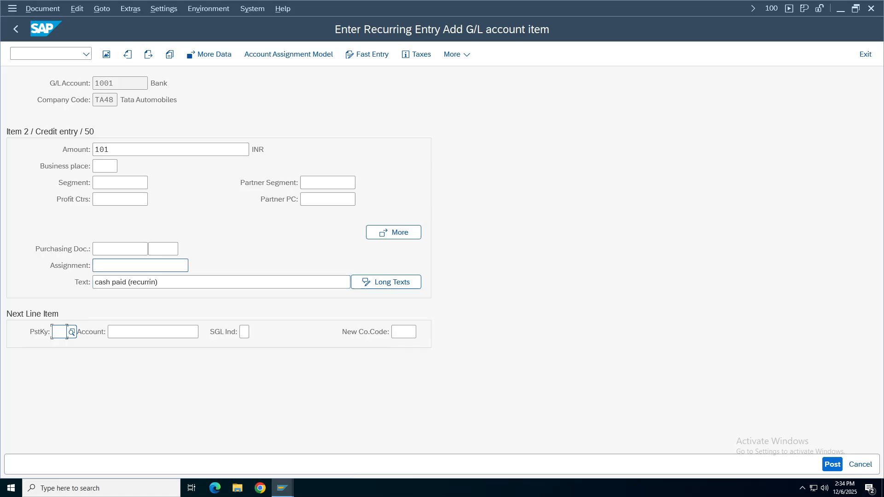
left_click(42, 8)
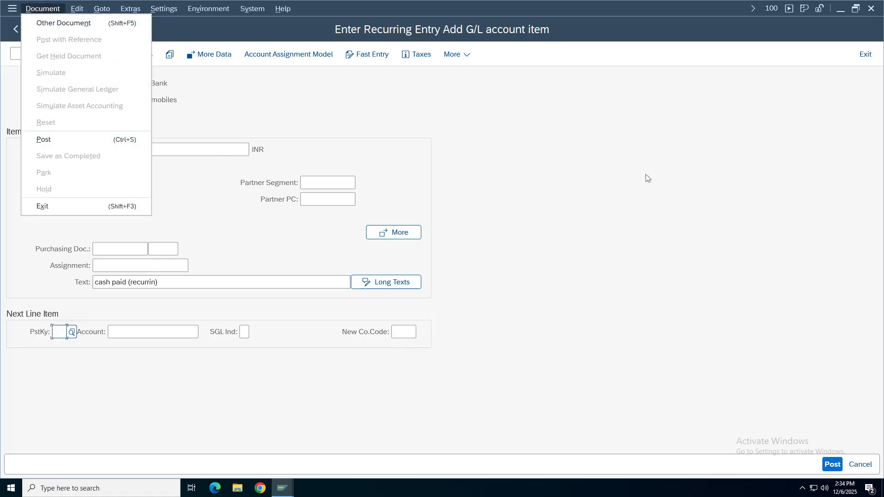
left_click(834, 465)
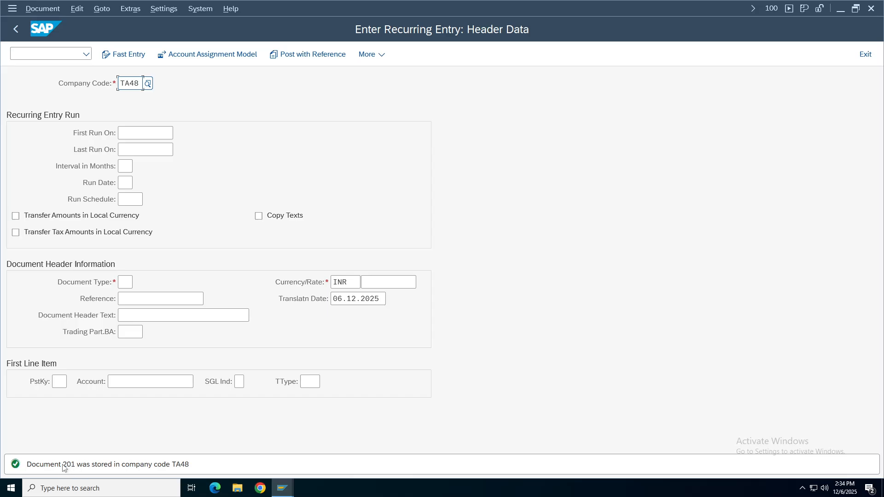
mouse_move(283, 488)
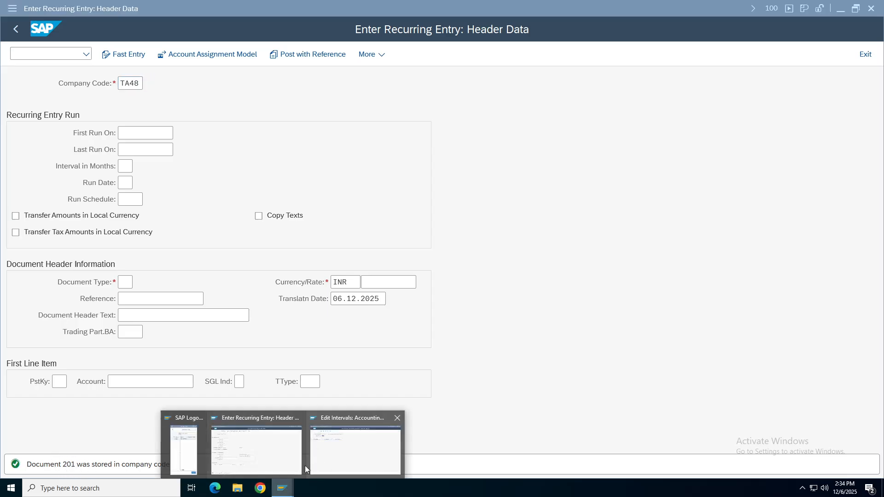
left_click(344, 452)
left_click(62, 132)
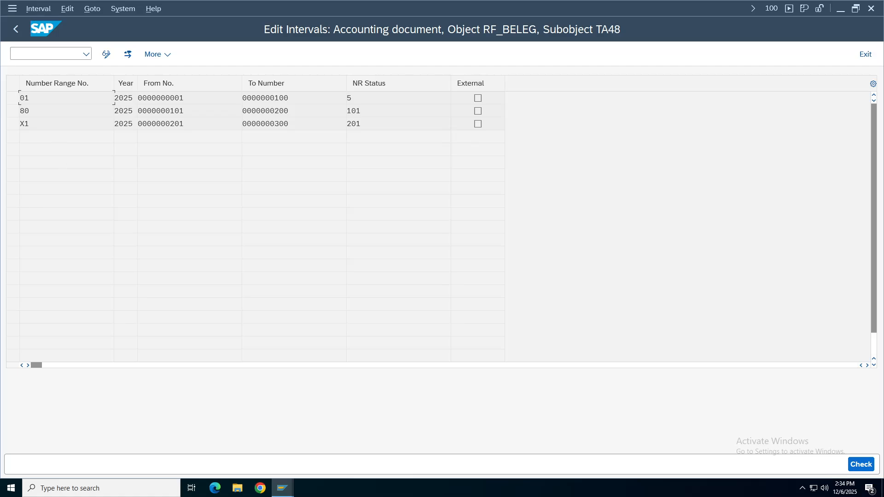
left_click(24, 124)
left_click(161, 124)
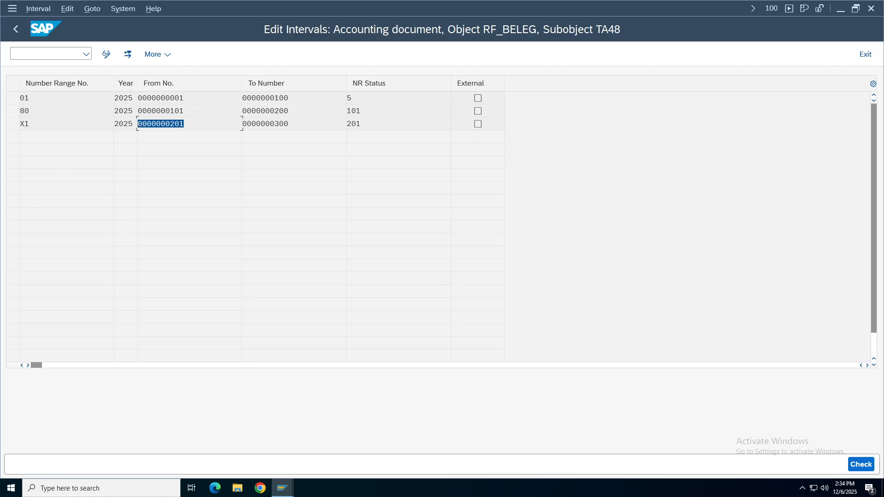
mouse_move(283, 488)
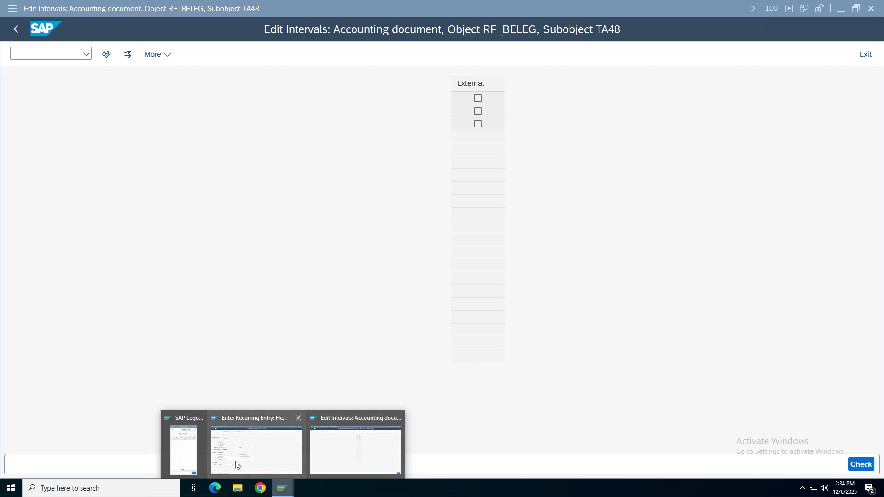
left_click(249, 454)
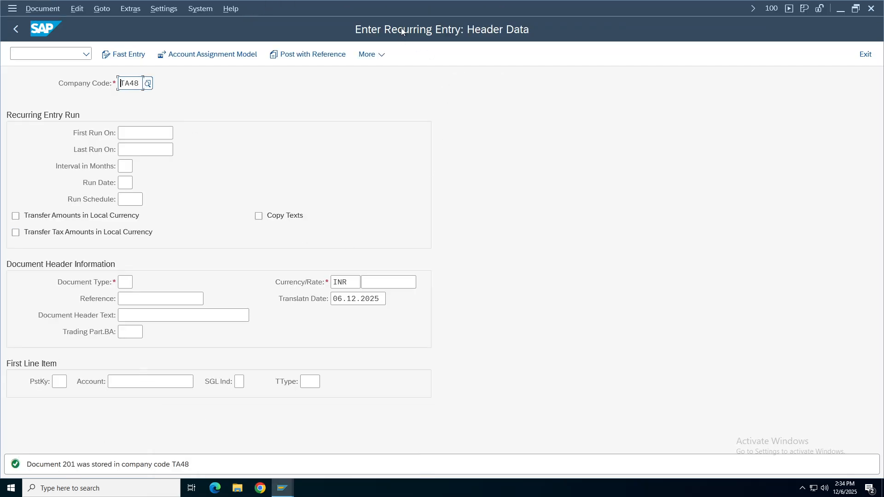
left_click(43, 9)
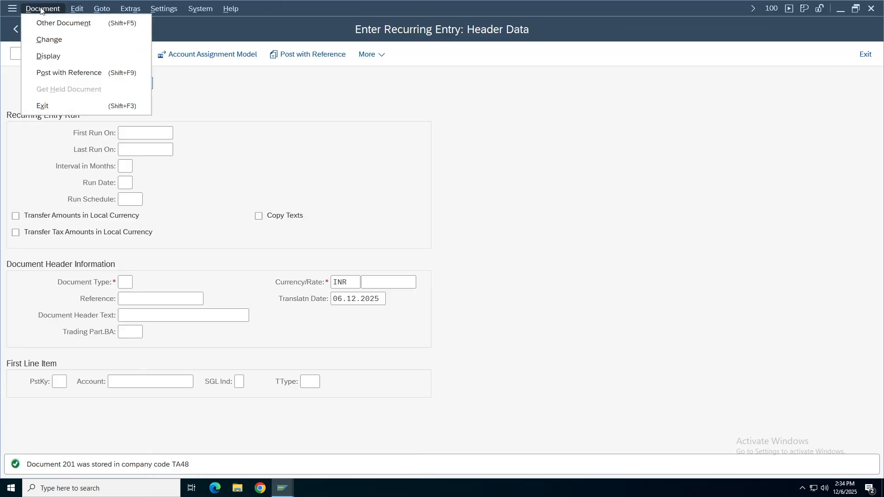
Display recurring document 201 and review its Bank credit line and document number.
left_click(42, 55)
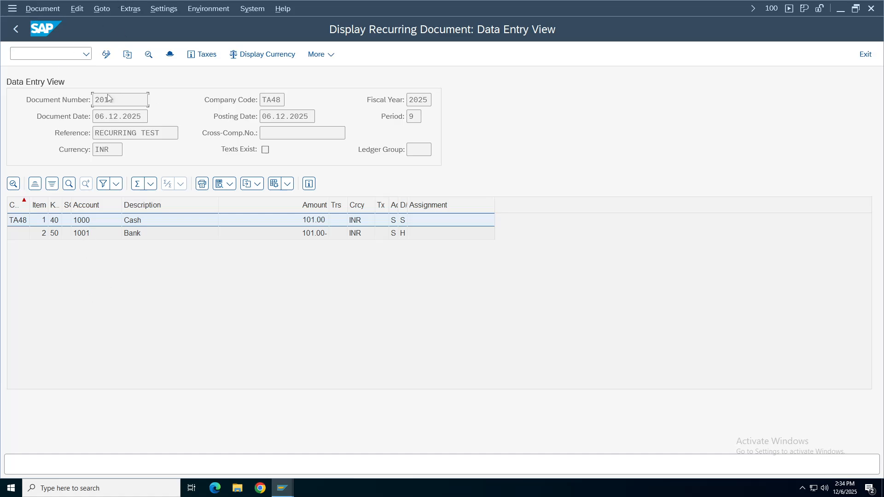
left_click(83, 234)
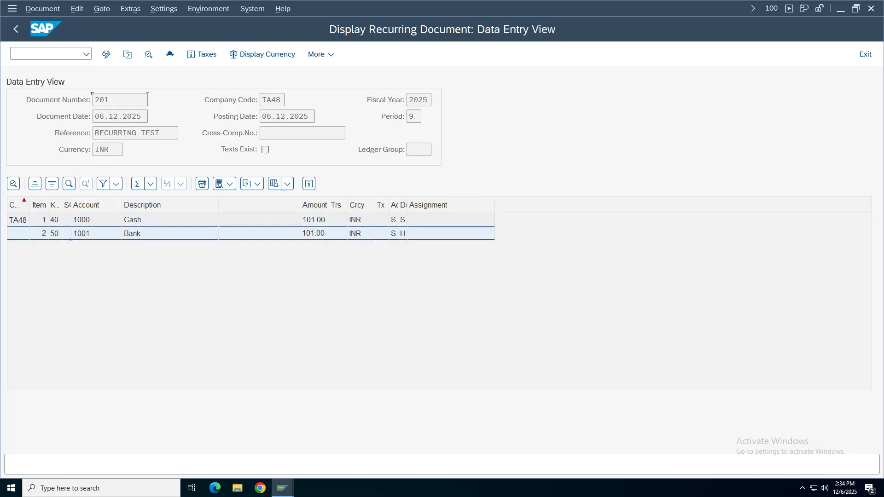
left_click(120, 100)
left_click(219, 95)
Switch to the number range intervals window and back out to the SAP Easy Access menu.
left_click(286, 494)
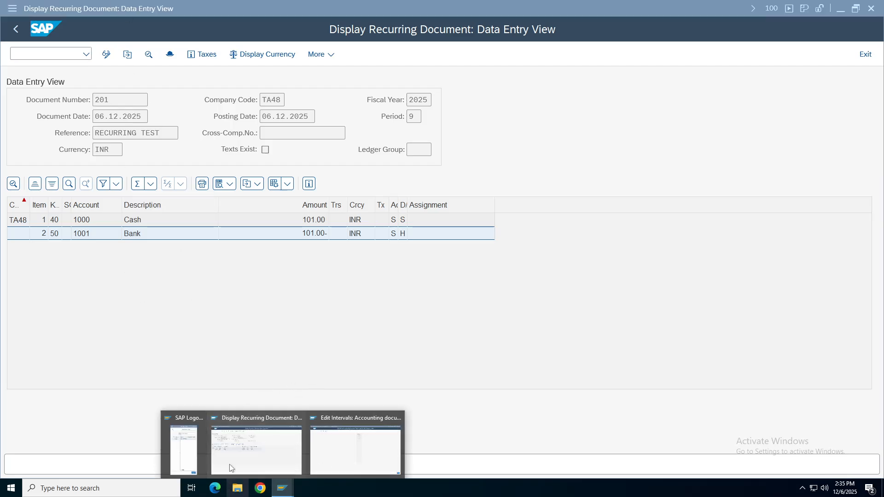
left_click(344, 474)
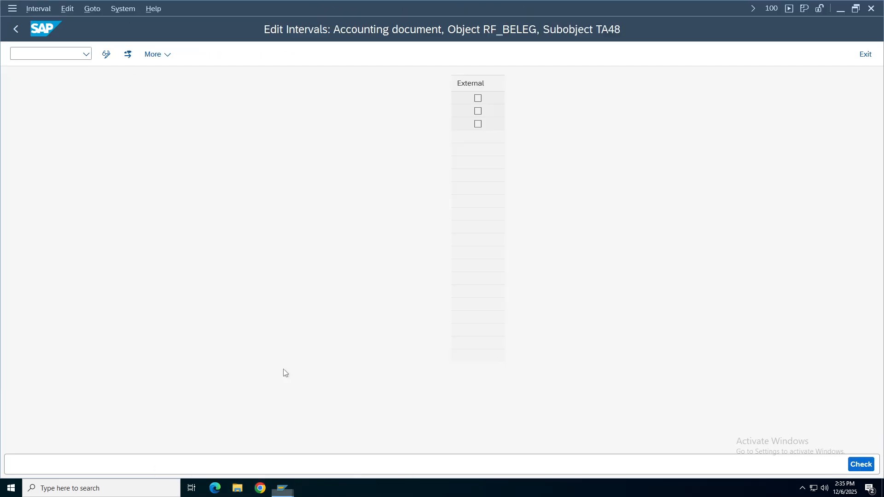
left_click(10, 29)
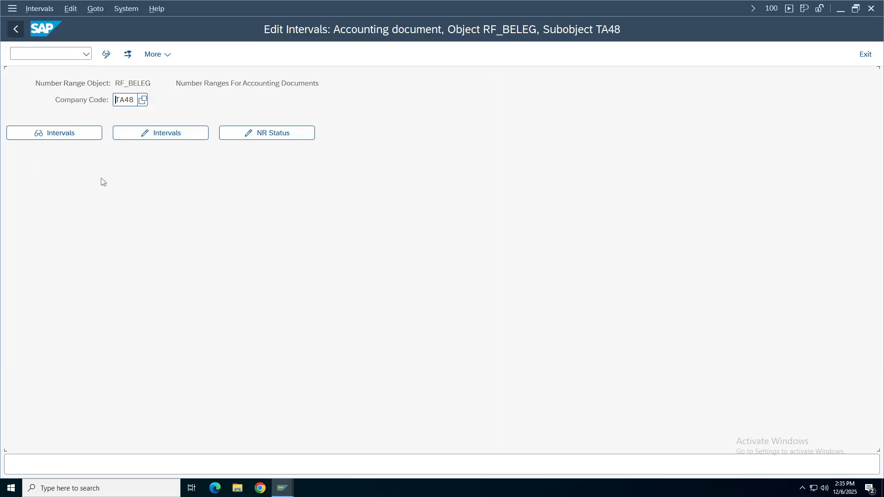
left_click(8, 31)
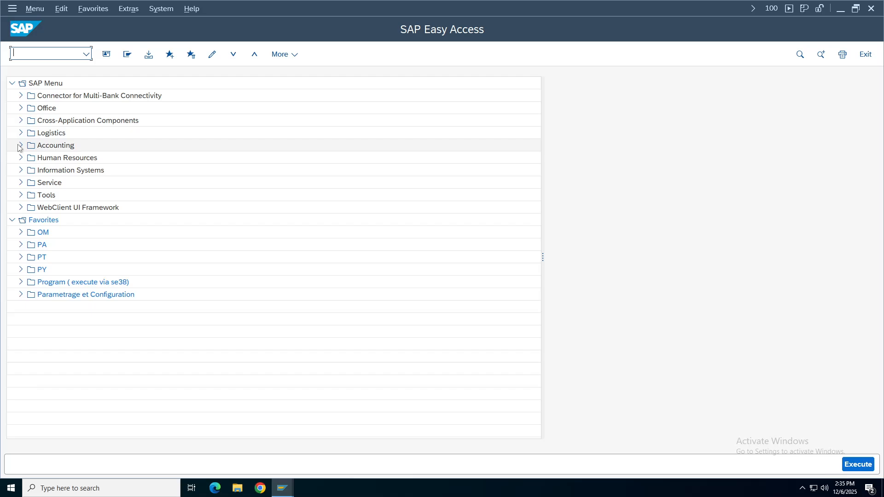
Browse Accounting > Financial Accounting > General Ledger > Document Entry > Reference Documents, then collapse it.
left_click(20, 145)
left_click(29, 158)
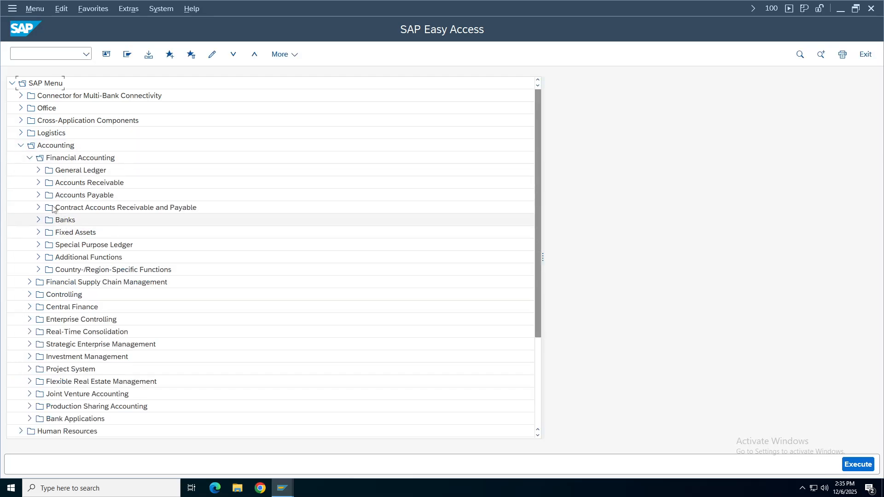
left_click(37, 171)
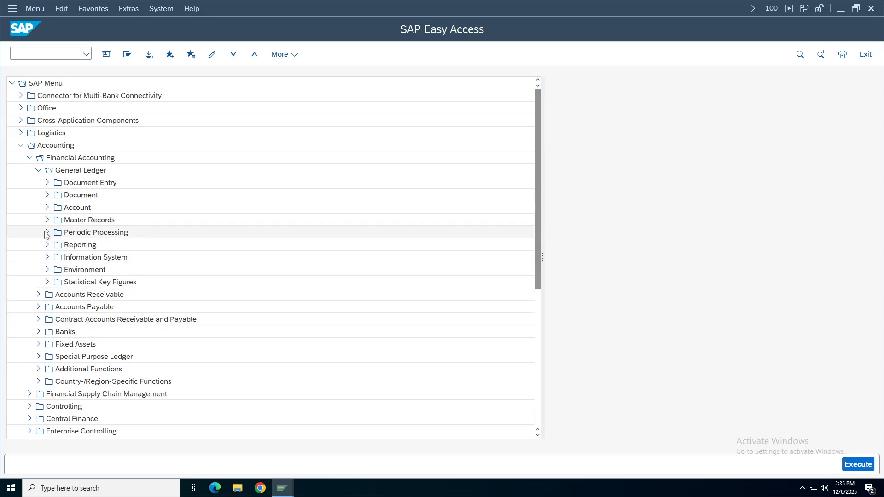
left_click(47, 183)
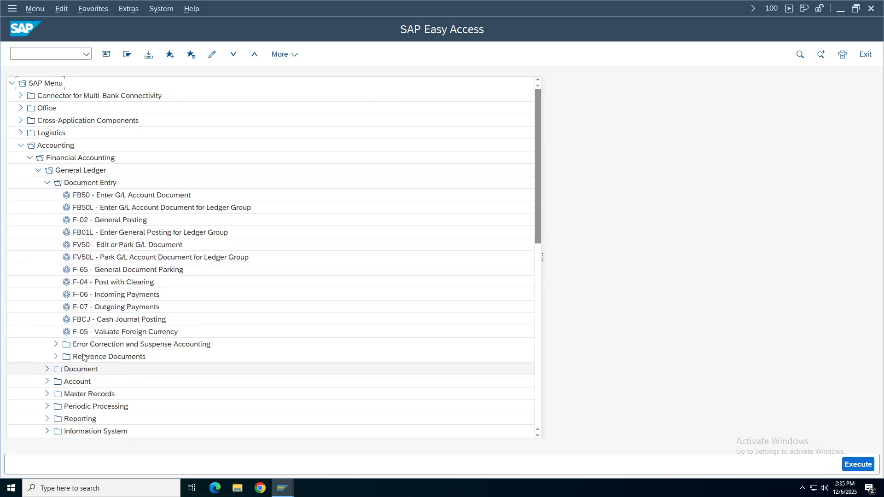
left_click(53, 358)
left_click(53, 358)
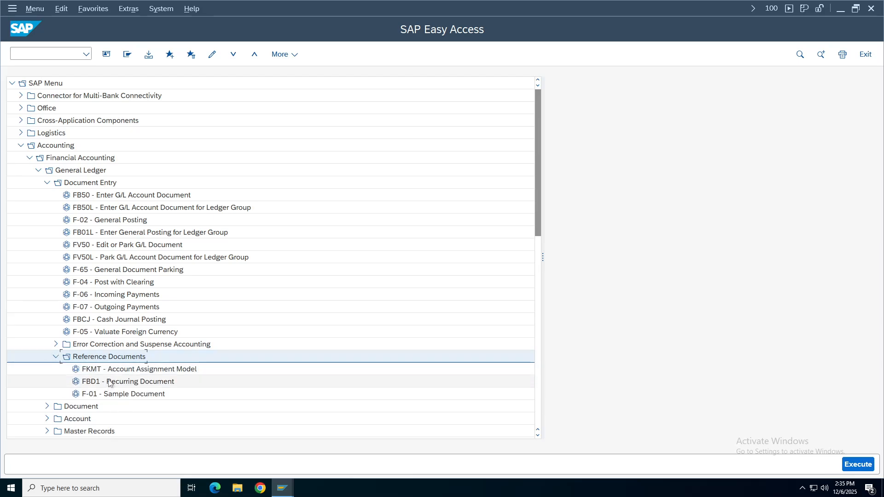
left_click(93, 385)
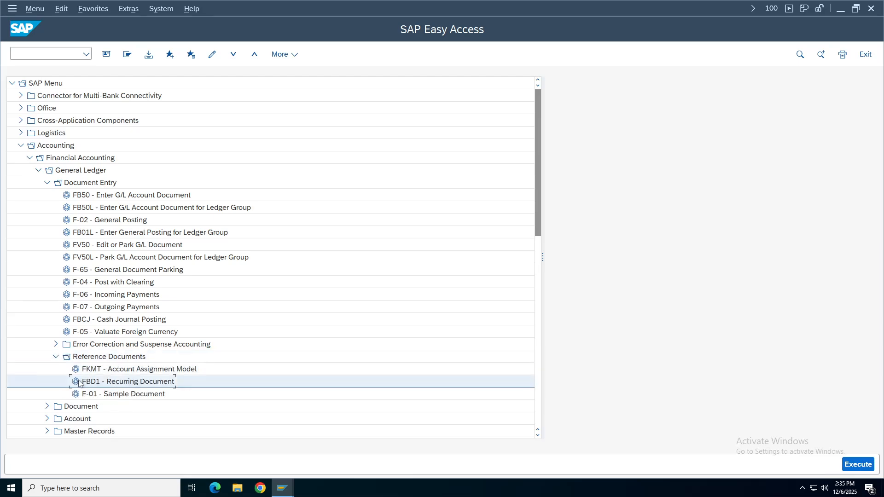
left_click(55, 358)
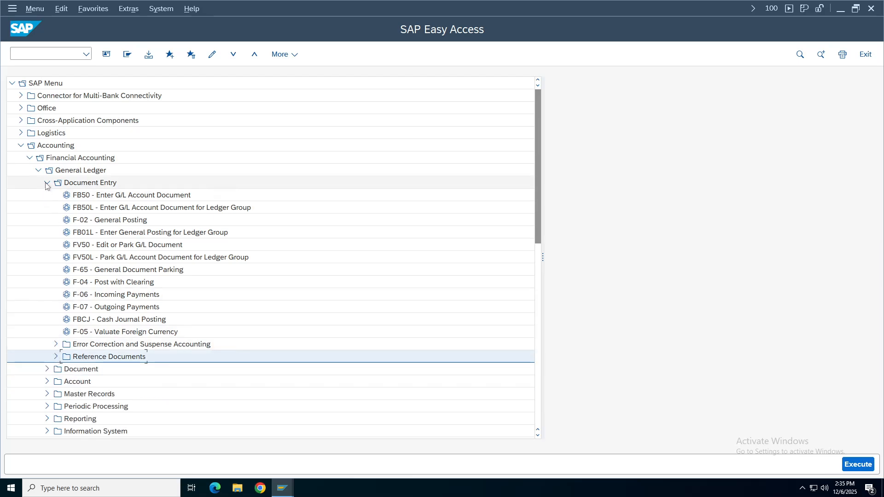
left_click(46, 183)
Look through Periodic Processing > Recurring Entries for its execute and list options, then collapse them.
left_click(44, 234)
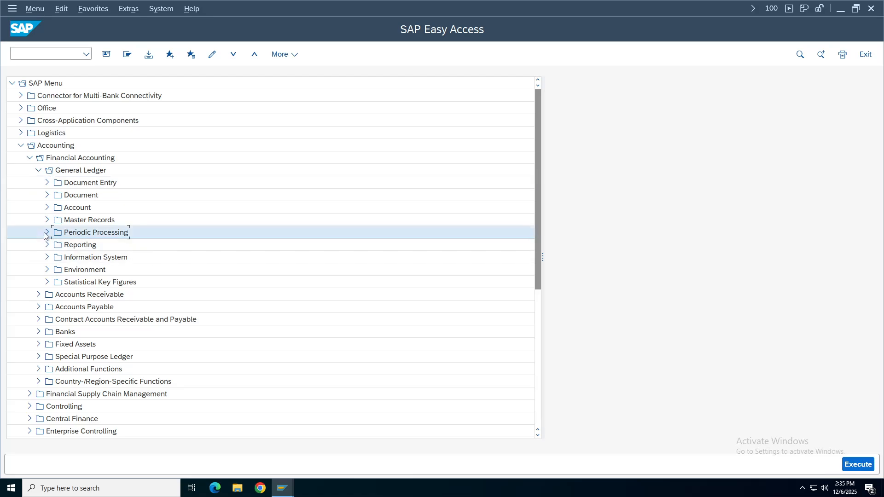
left_click(91, 309)
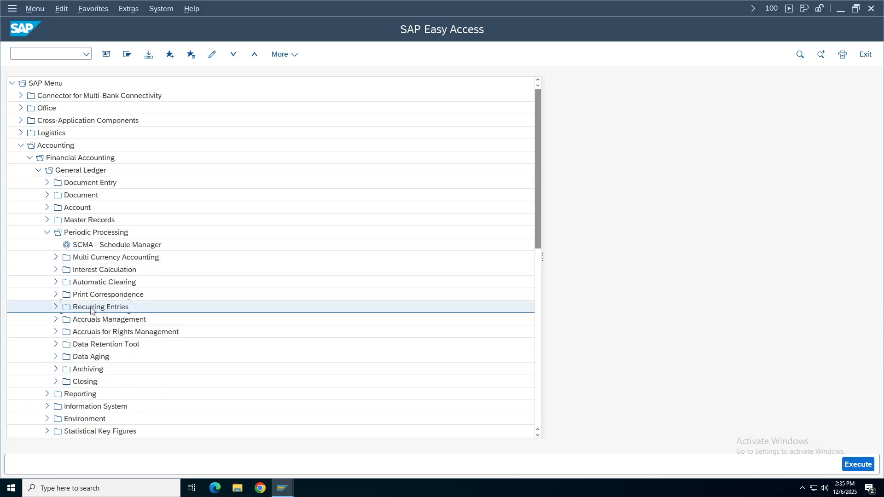
double_click(91, 309)
left_click(99, 320)
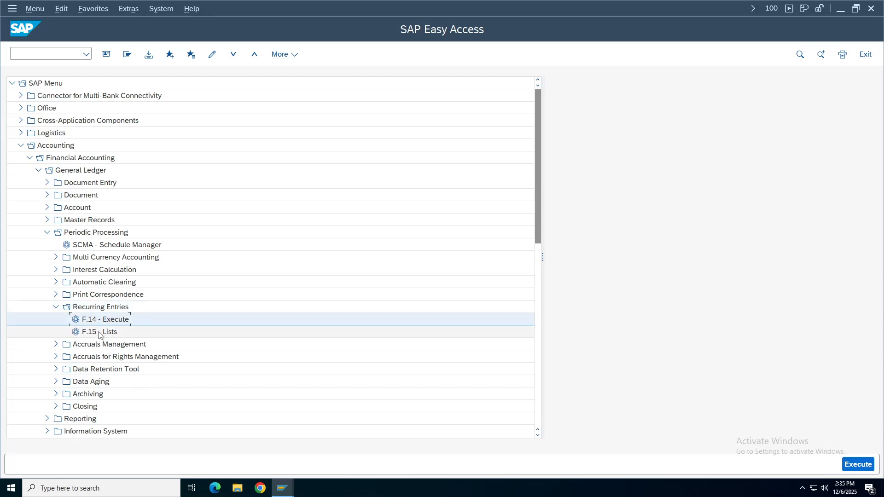
left_click(98, 334)
left_click(56, 307)
left_click(48, 230)
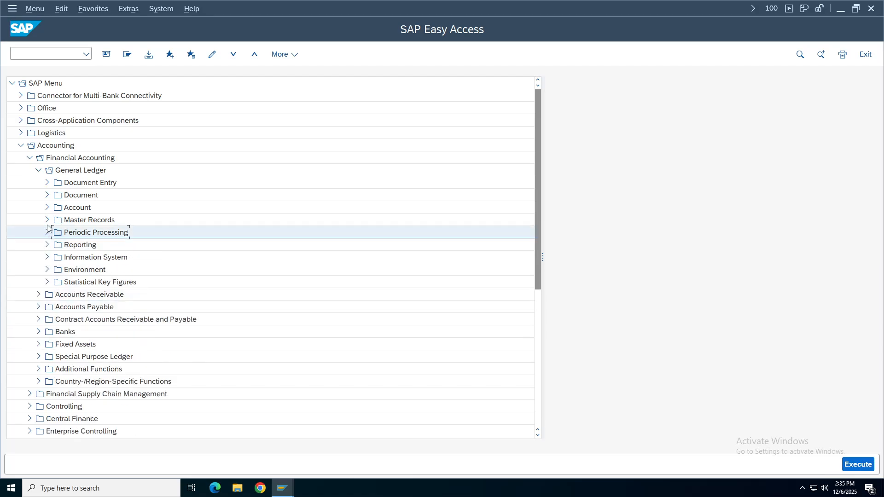
Expand Document > Reference Documents > Recurring Document and launch FBD2 - Change.
left_click(47, 197)
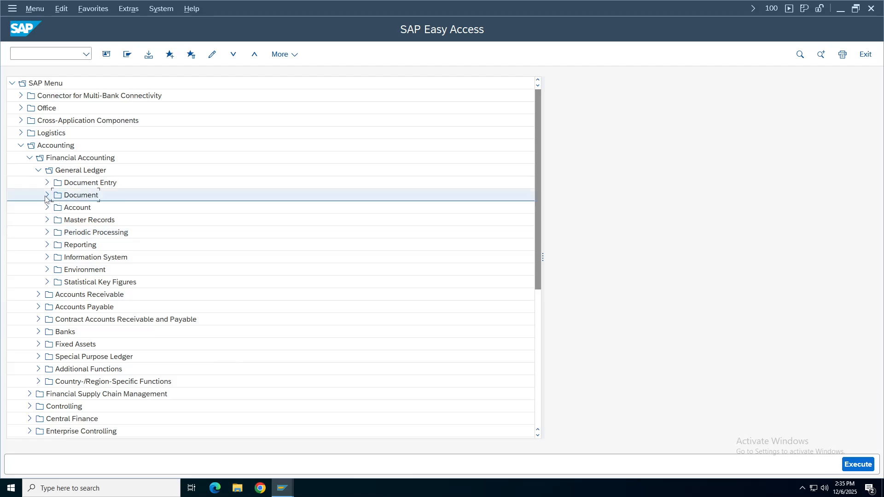
left_click(46, 196)
left_click(57, 297)
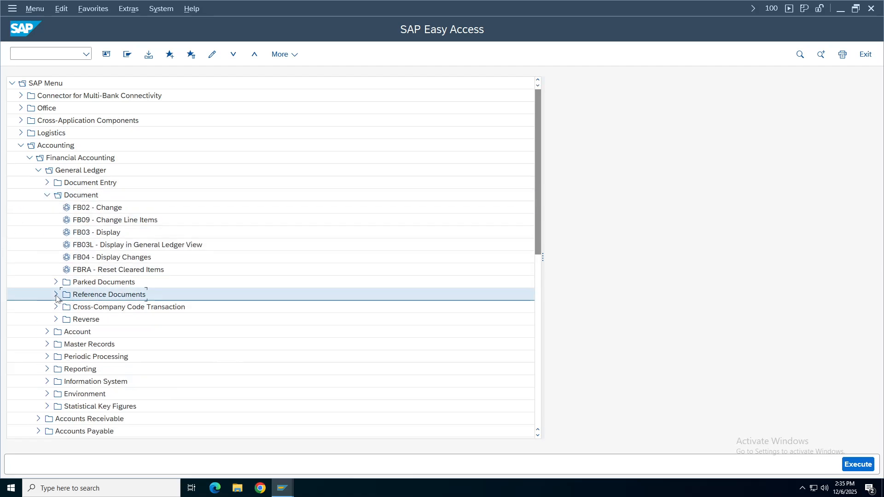
left_click(57, 295)
left_click(105, 308)
left_click(65, 307)
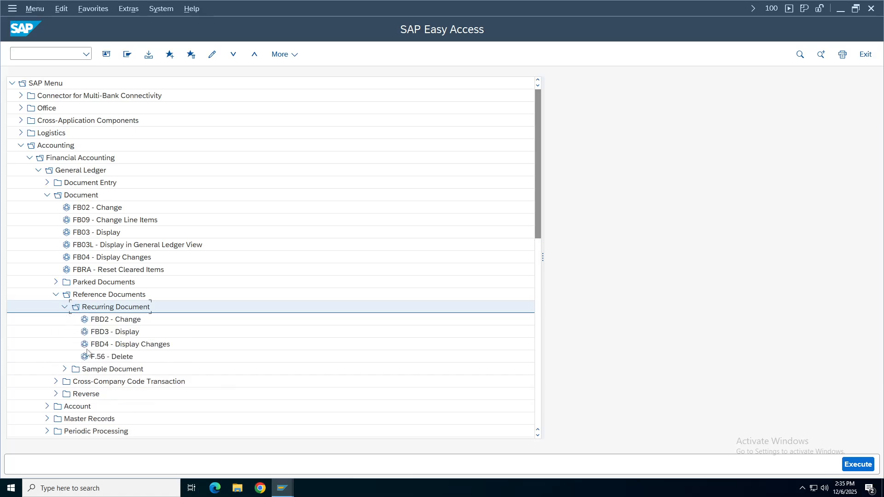
double_click(115, 319)
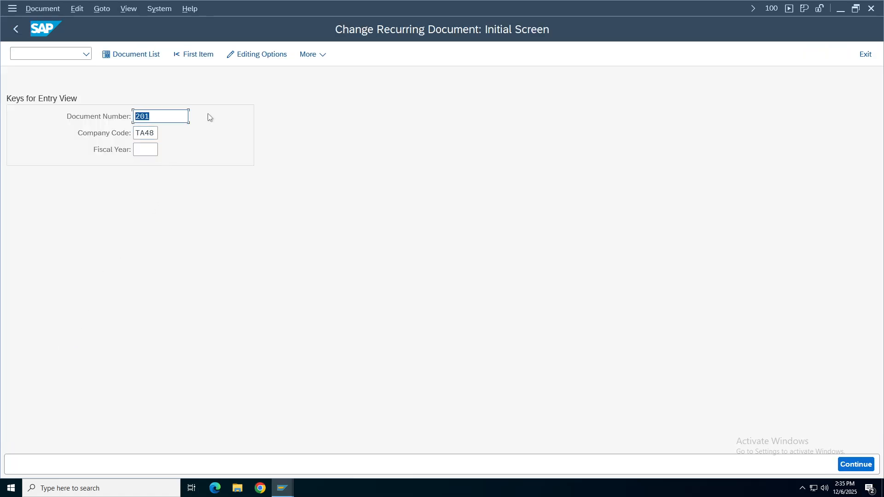
Load document 201 in FBD2, inspect its Cash line item 1, and back out to Easy Access.
key("Return")
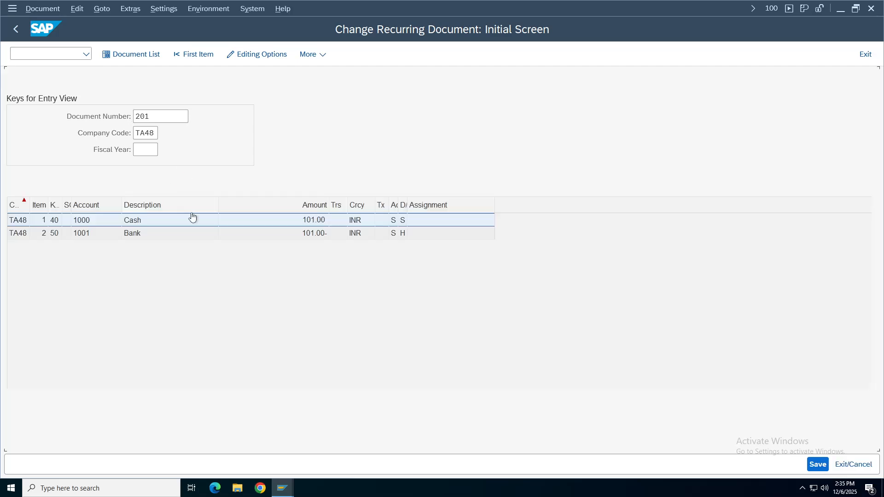
double_click(148, 222)
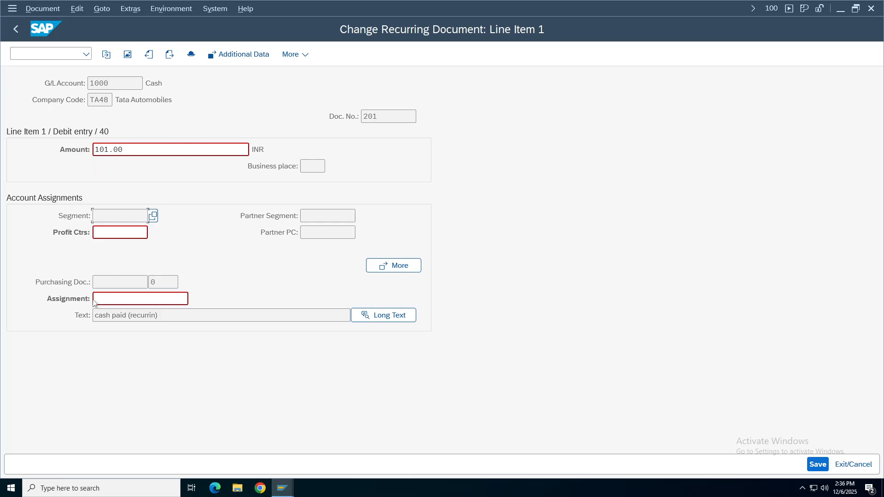
left_click(16, 30)
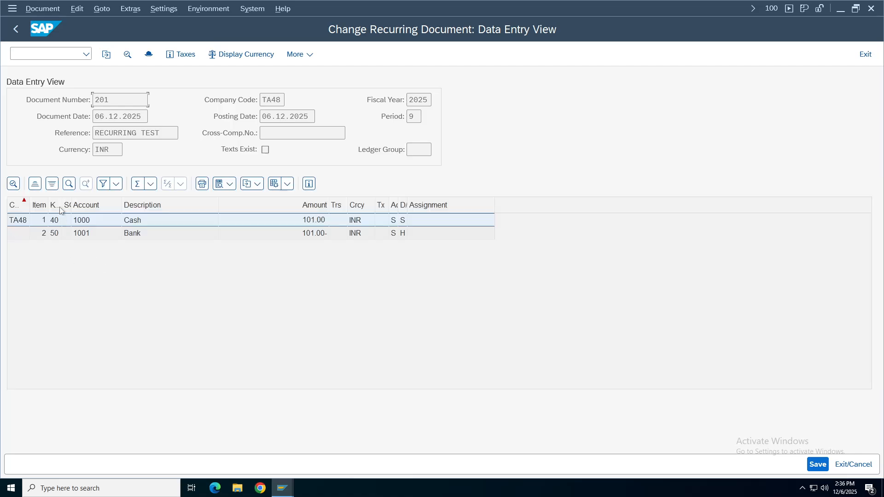
left_click(15, 30)
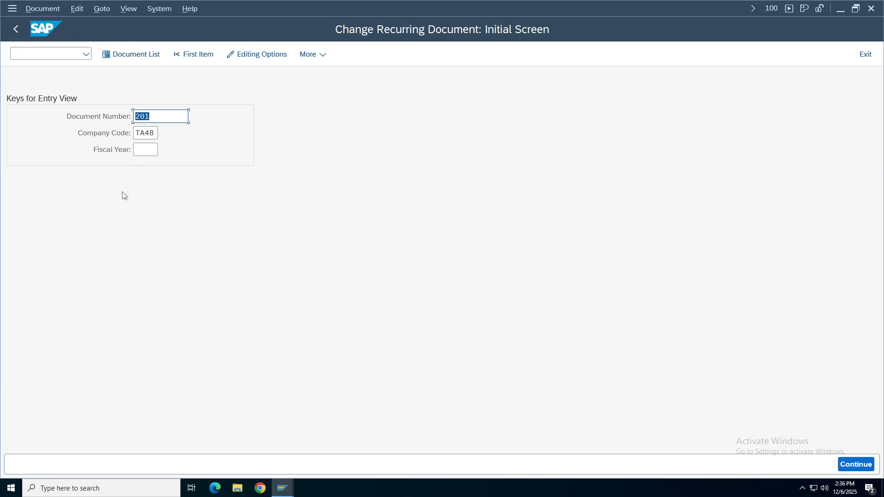
left_click(20, 35)
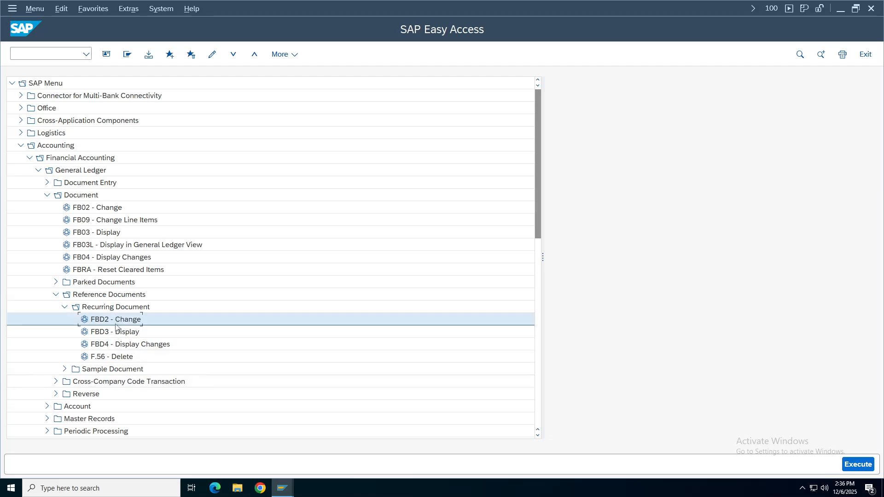
Open FBD3, run the recurring document list for TA48, and display document 201 from it.
double_click(110, 332)
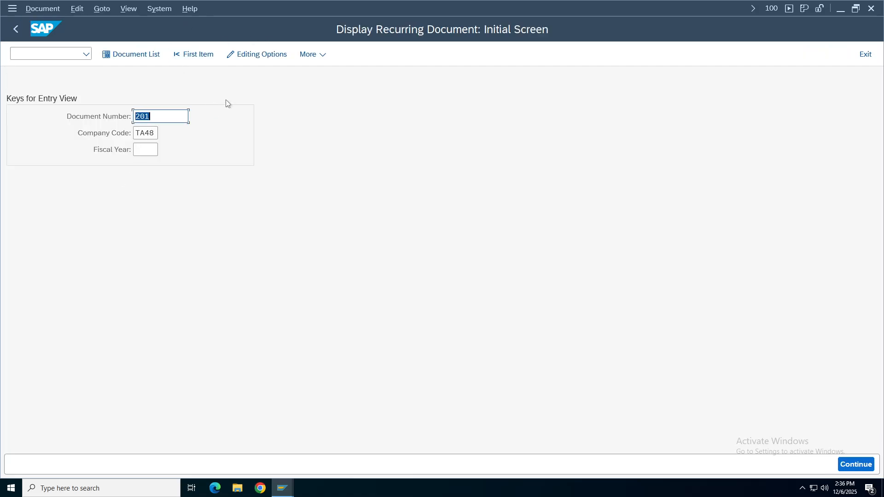
key("Return")
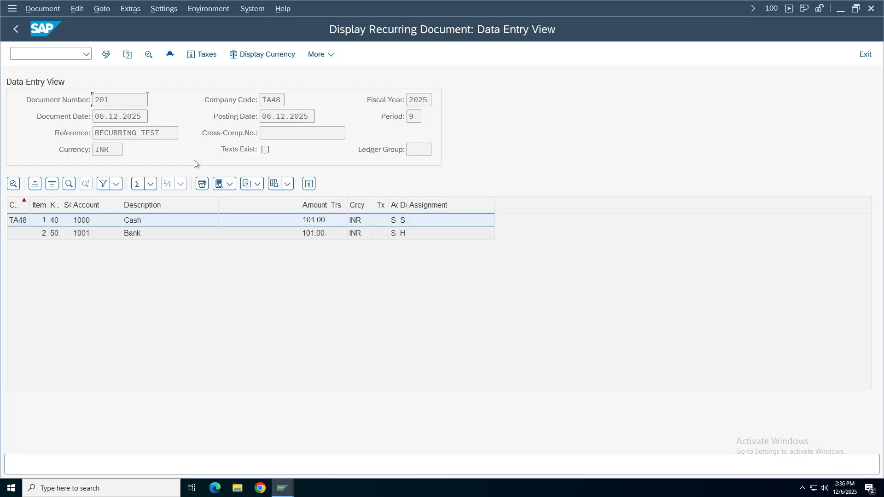
left_click(16, 29)
left_click(136, 54)
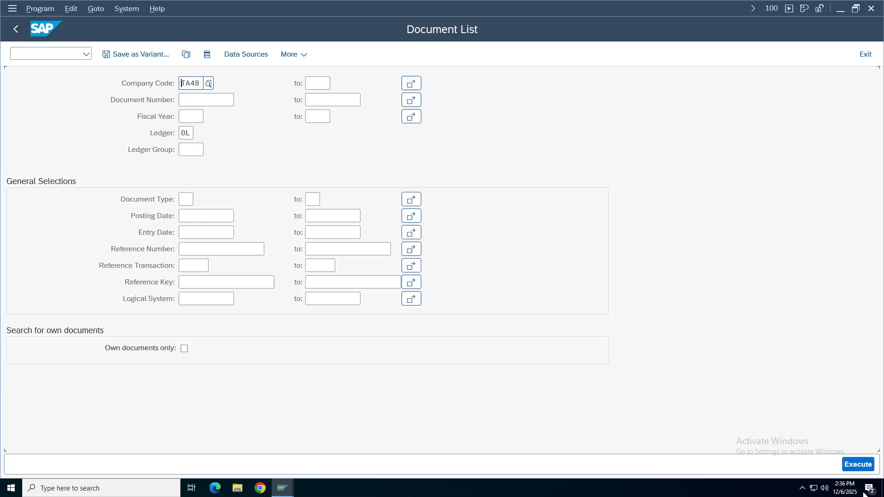
key("F8")
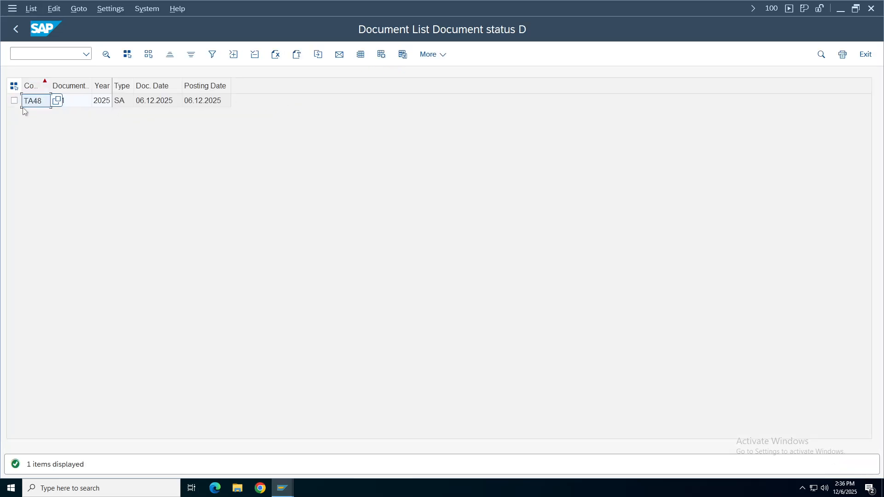
left_click(71, 101)
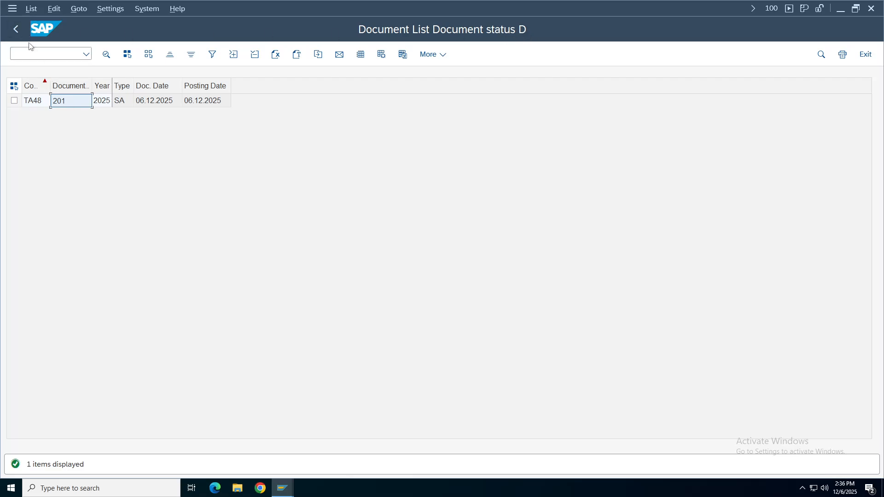
double_click(64, 106)
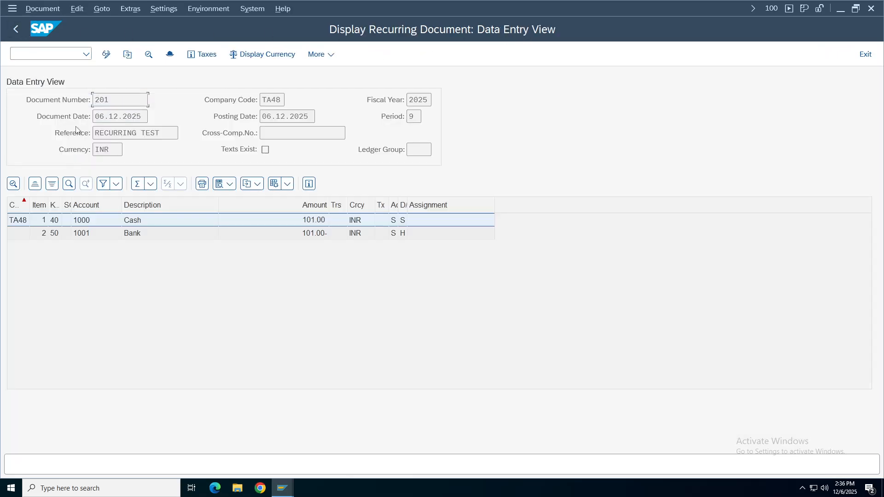
Open document 201's header details and browse the document status values D, Parked and Normal.
left_click(168, 60)
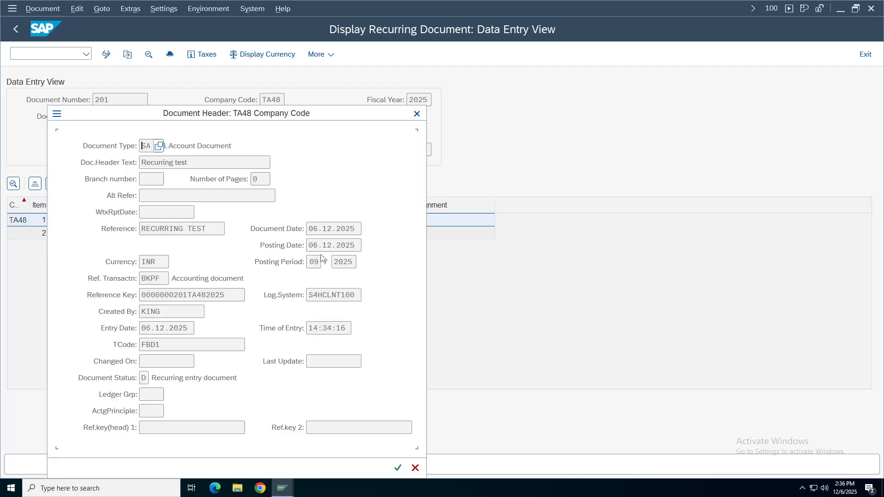
left_click_drag(253, 117, 636, 48)
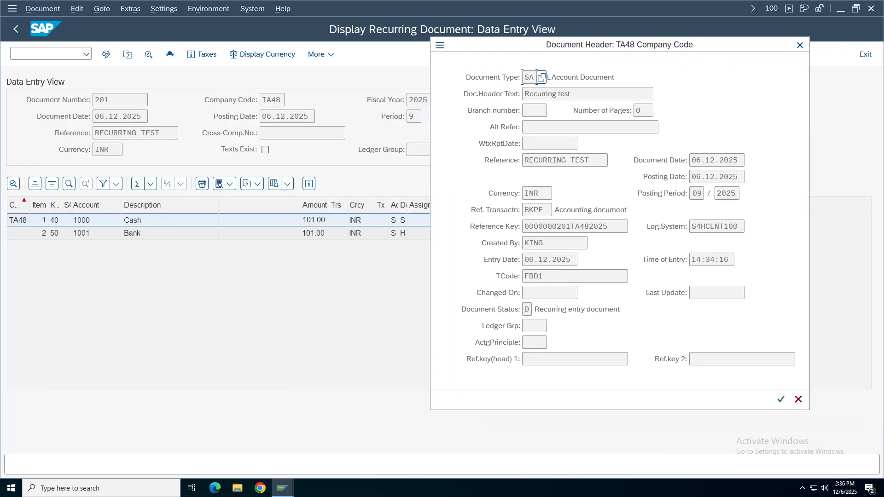
left_click_drag(620, 309, 477, 316)
left_click(530, 310)
key("F4")
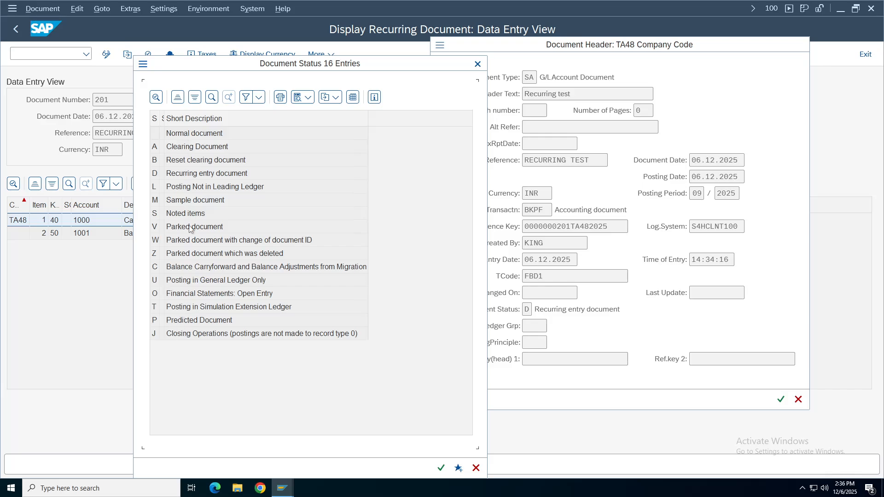
left_click_drag(164, 121, 181, 121)
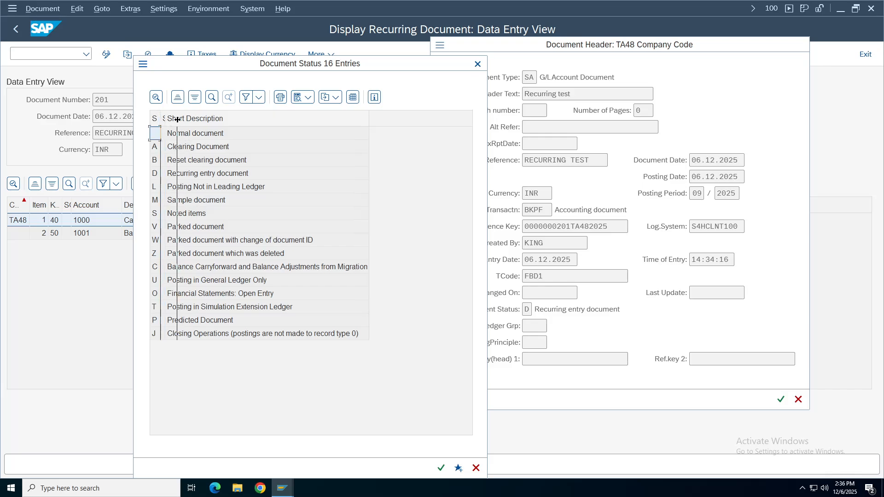
left_click(162, 175)
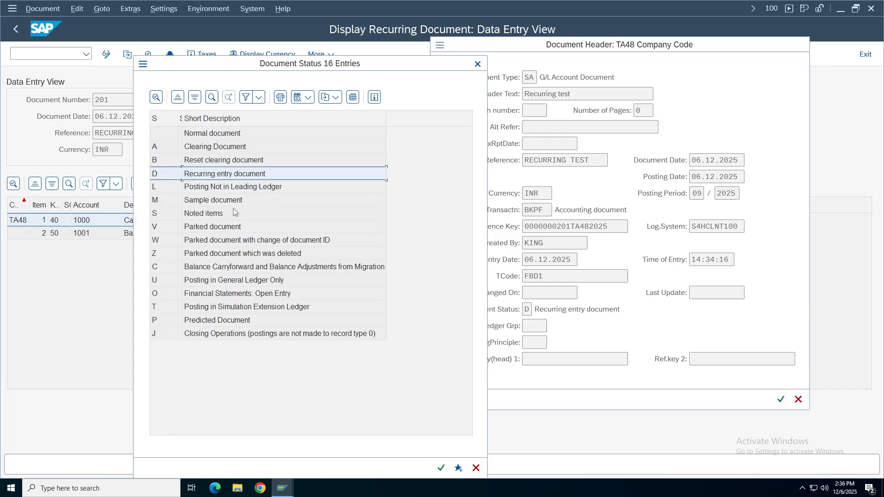
left_click(157, 229)
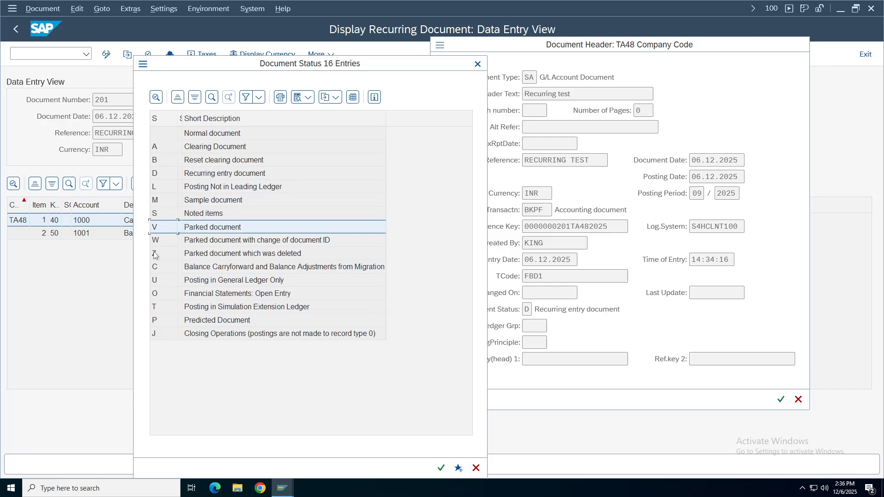
left_click(210, 227)
left_click(209, 138)
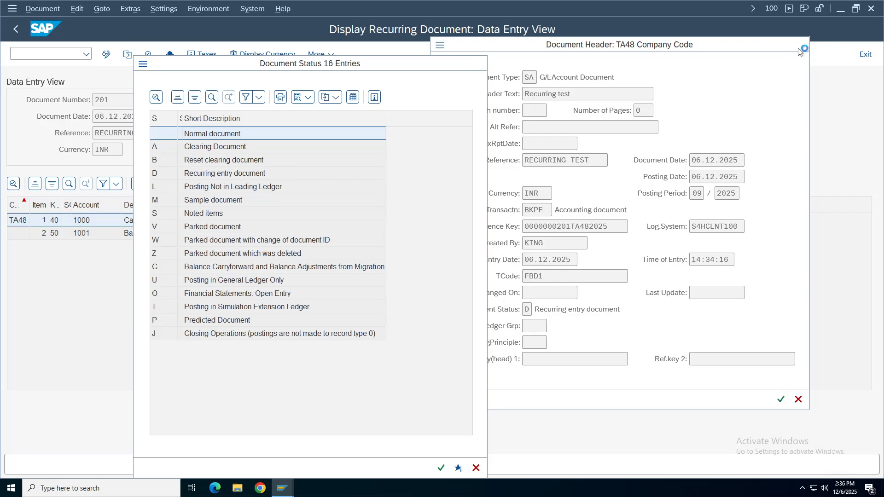
left_click_drag(419, 73, 407, 97)
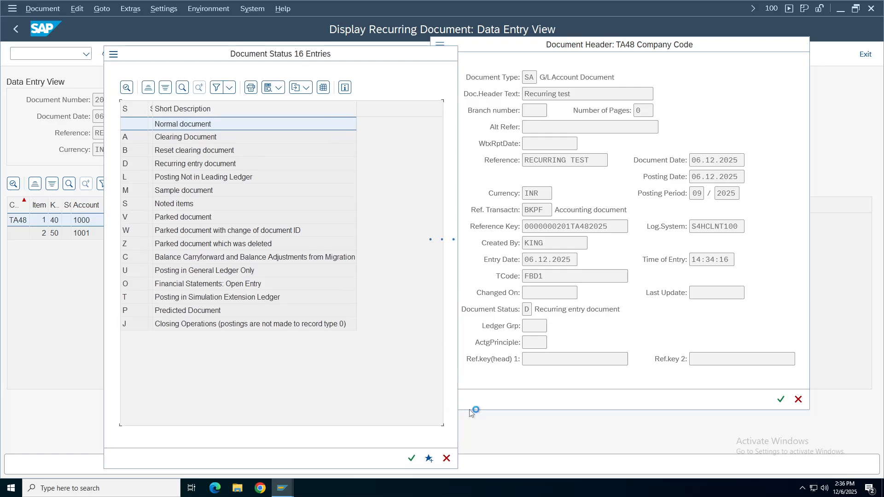
left_click(464, 91)
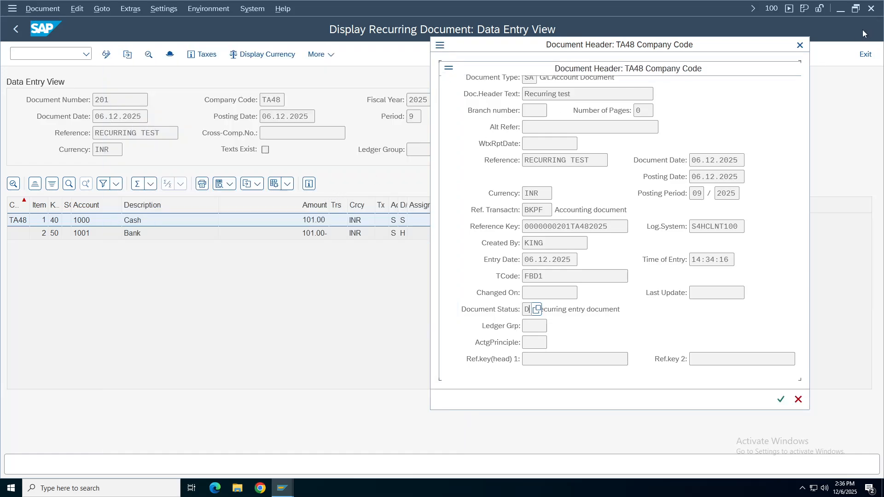
Close the header details and back out through the document list to the Easy Access menu.
left_click(800, 46)
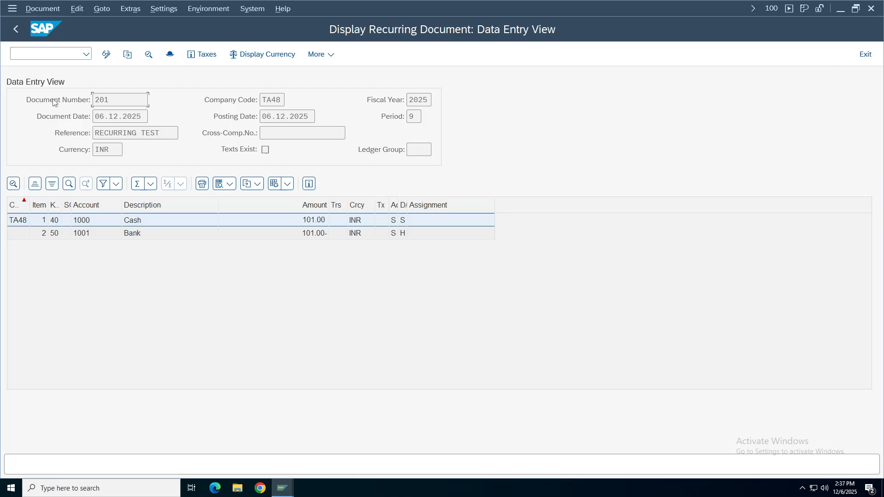
left_click(16, 29)
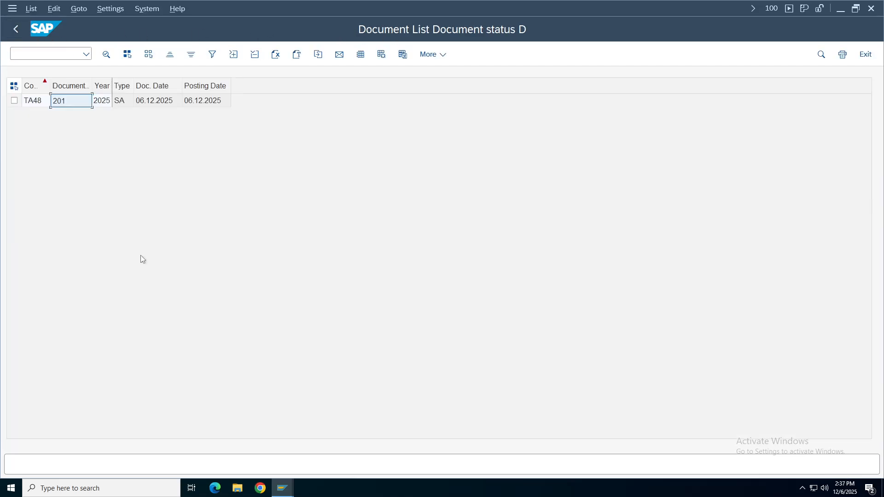
left_click(15, 29)
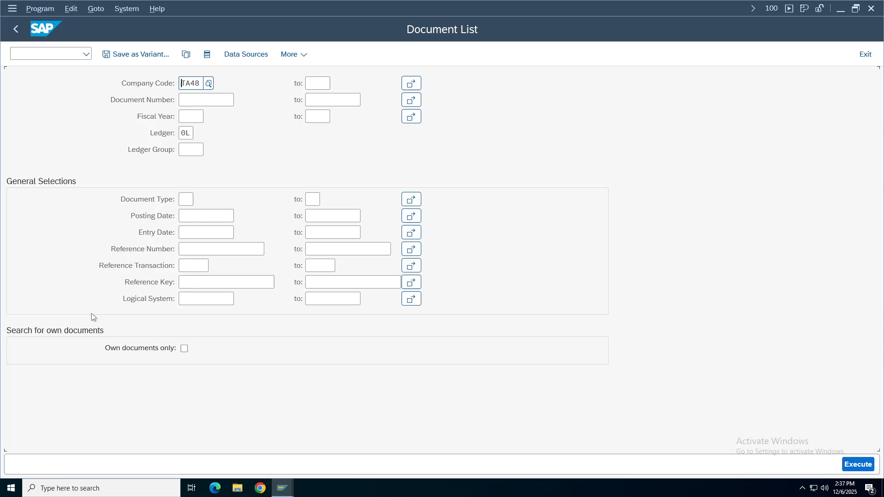
left_click(16, 28)
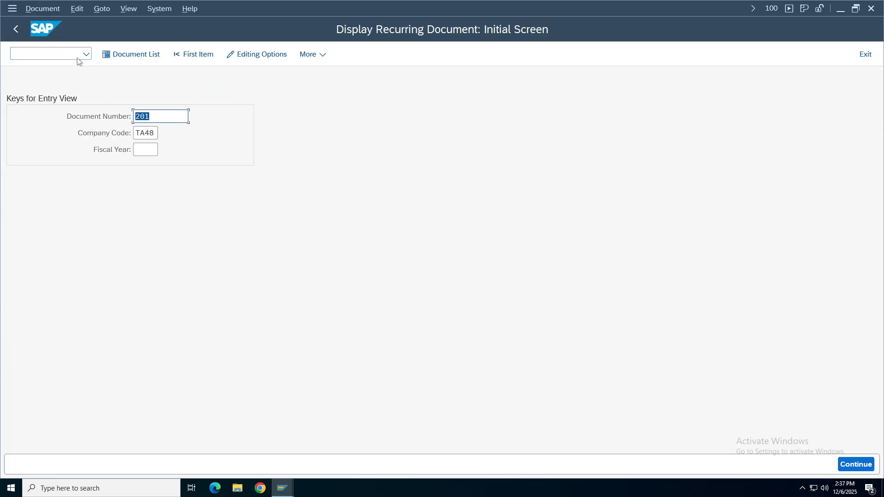
left_click(17, 29)
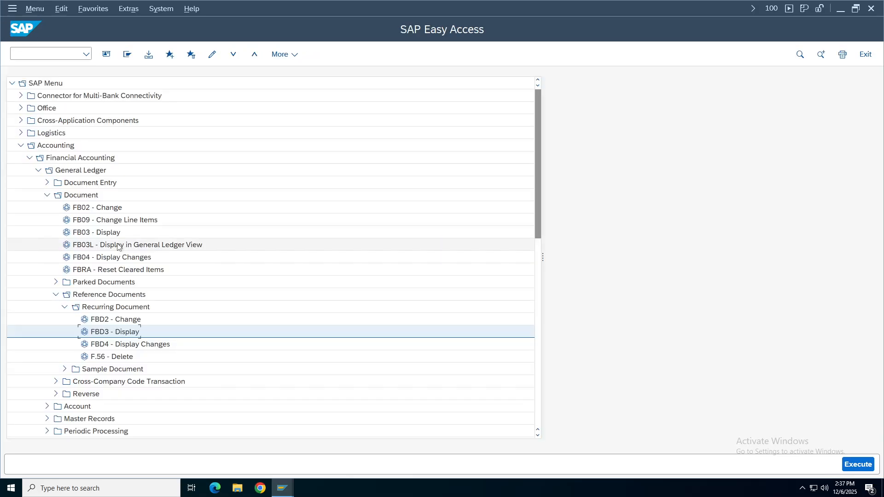
Open document 201 in FBD2, give Cash line item 1 assignment 123, and save.
double_click(120, 321)
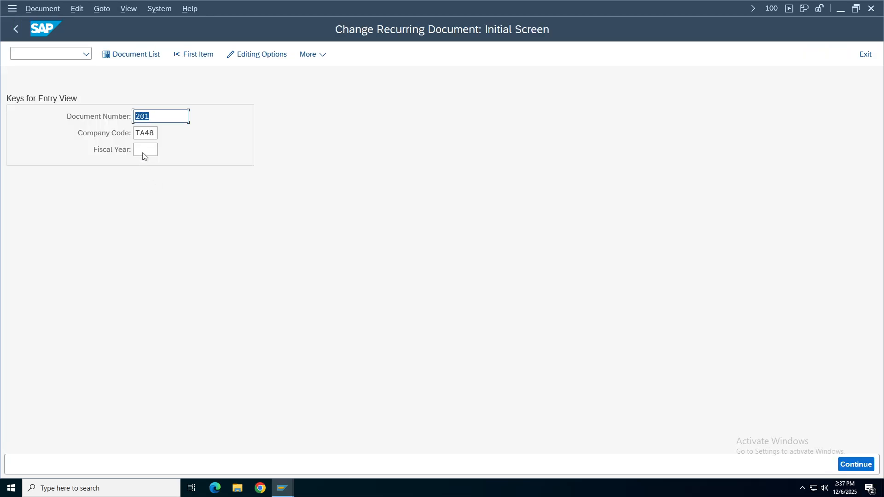
key("Return")
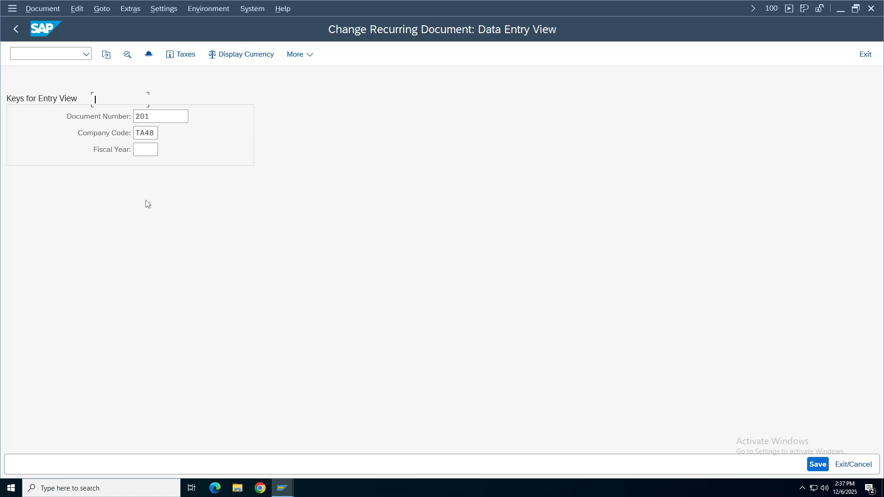
double_click(154, 223)
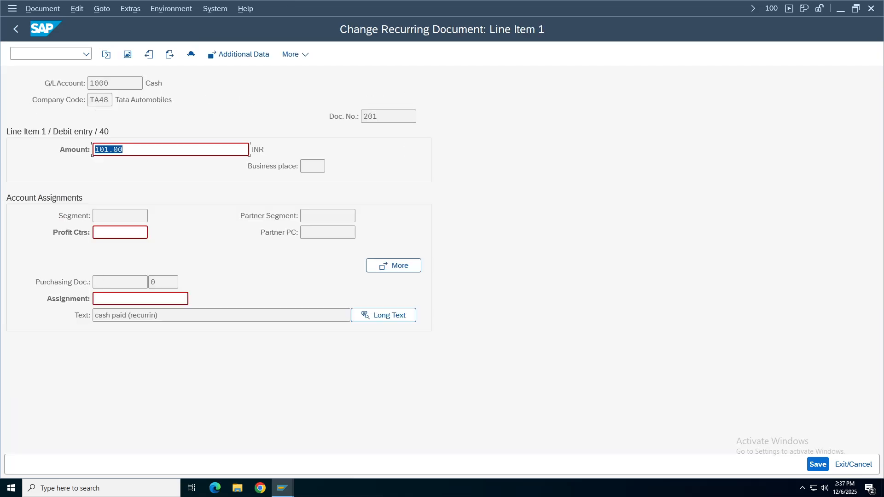
left_click(106, 299)
left_click(811, 465)
Open the FBD4 change log for recurring document 201 and list its changed fields.
left_click(15, 29)
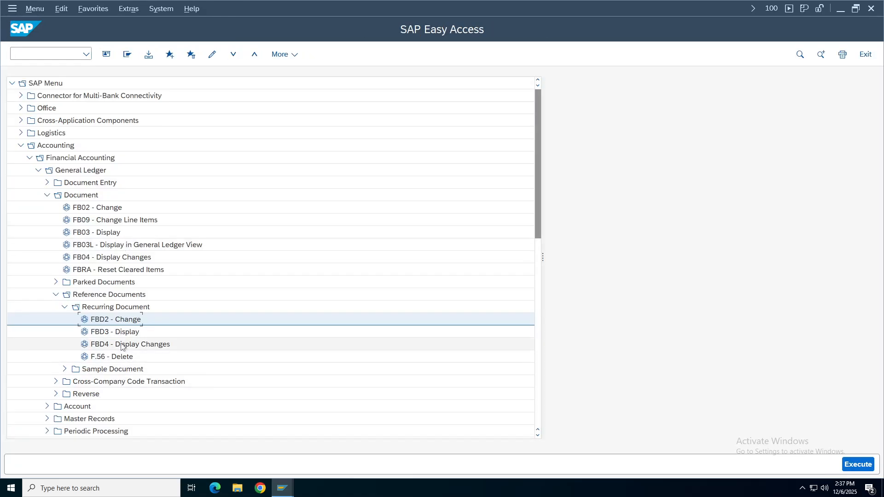
double_click(134, 344)
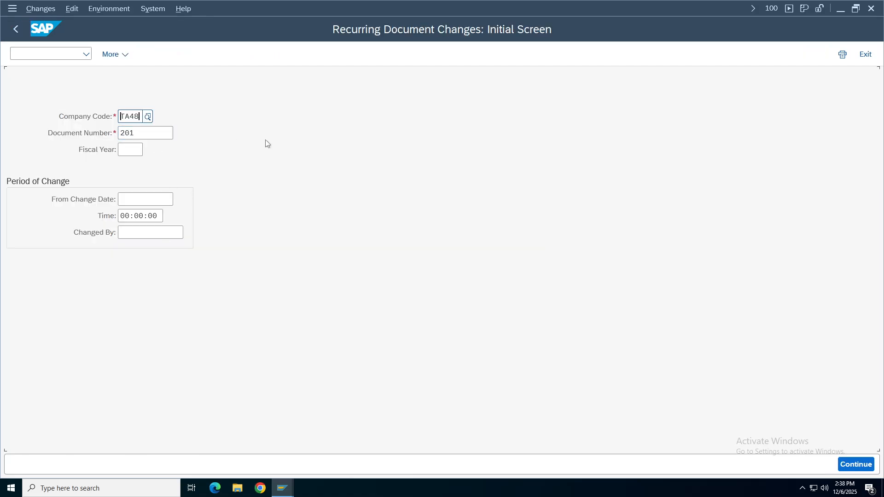
key("Return")
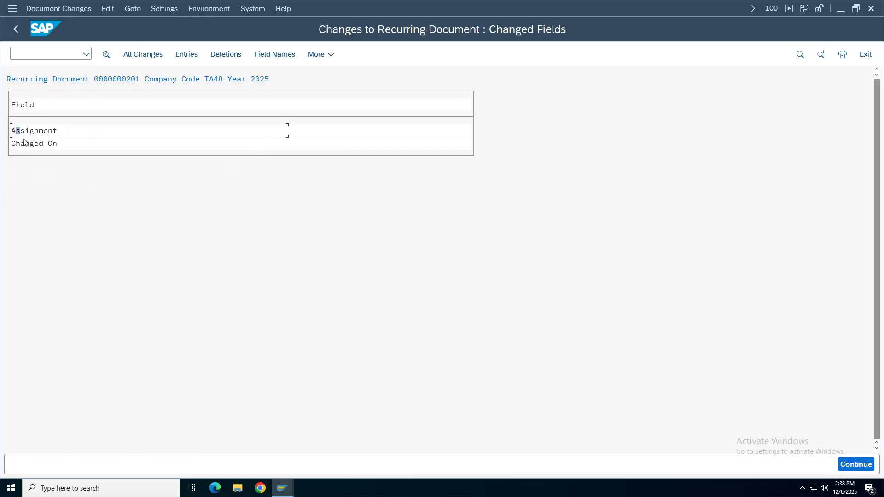
key("Right")
Inspect the Assignment field change, comparing the old value with the new value 123.
double_click(33, 133)
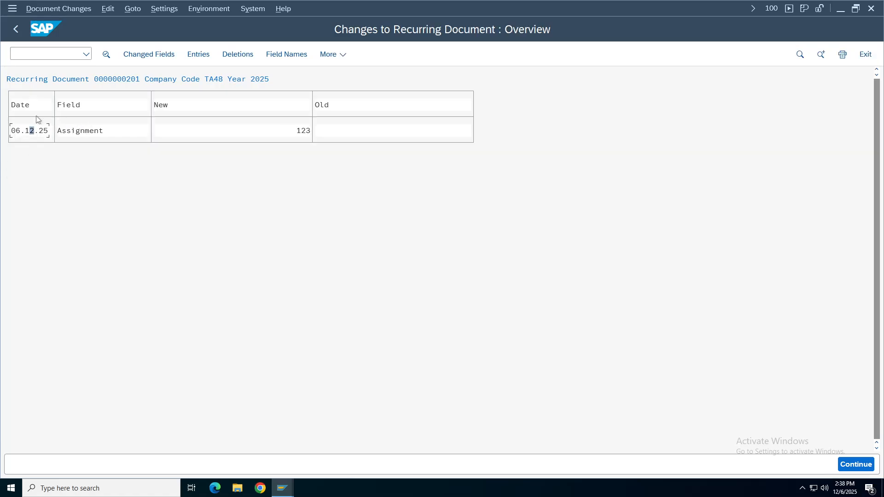
left_click(340, 133)
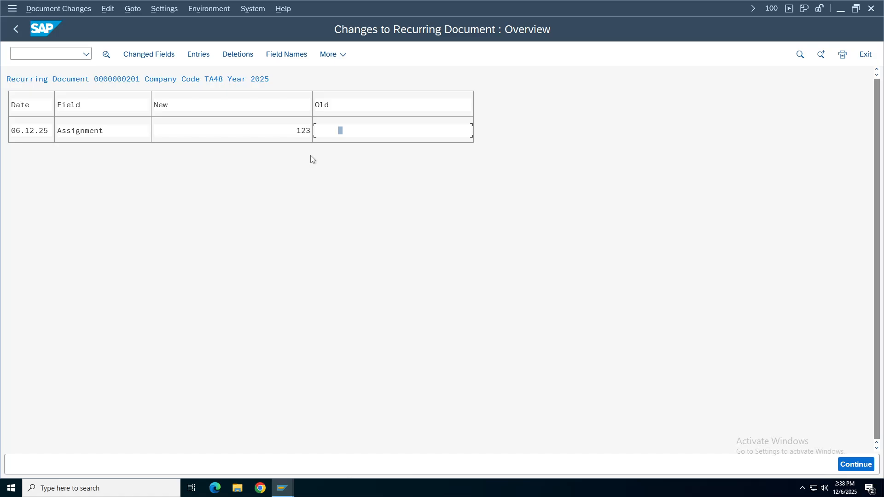
left_click(304, 132)
Back out of the change log to the SAP Easy Access menu.
left_click(16, 30)
left_click(17, 31)
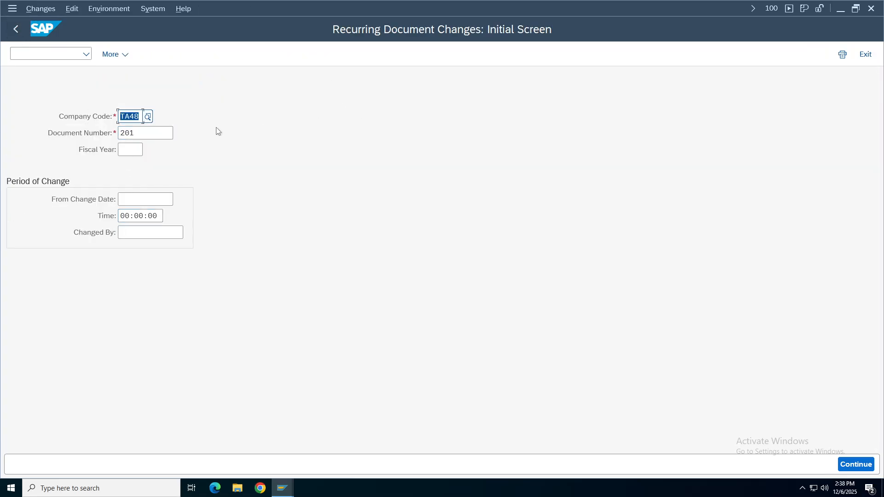
left_click(13, 30)
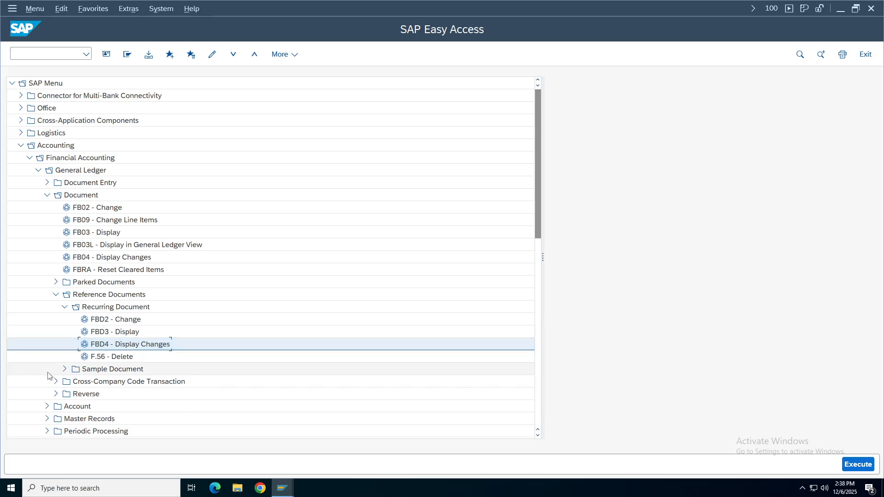
Navigate to General Ledger > Periodic Processing > Recurring Entries and launch F.15 Lists.
left_click(104, 358)
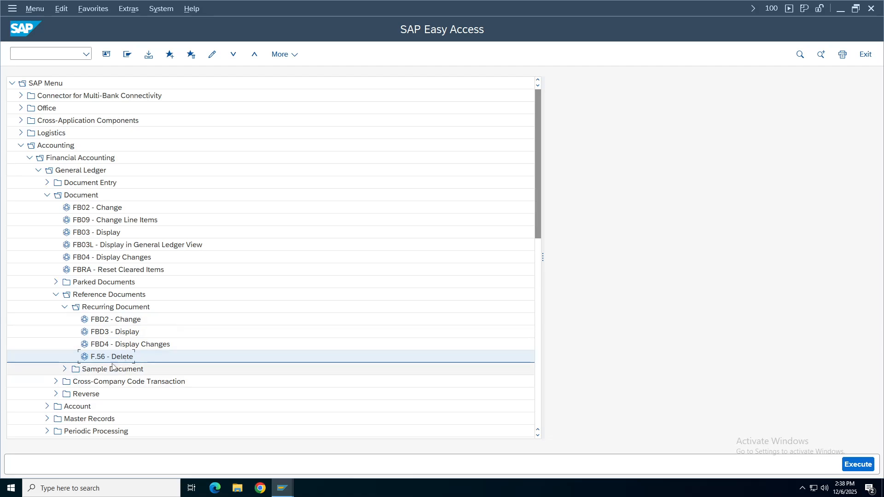
left_click(64, 307)
left_click(56, 294)
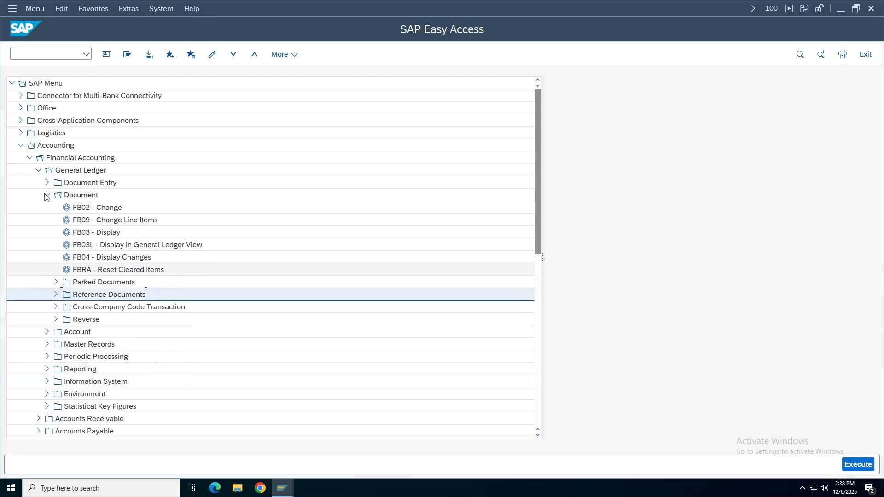
left_click(46, 196)
left_click(38, 171)
left_click(30, 158)
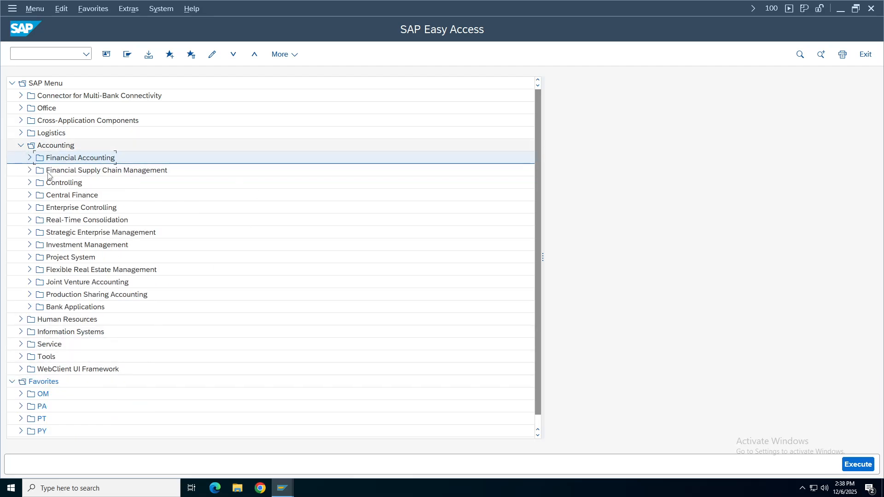
left_click(29, 158)
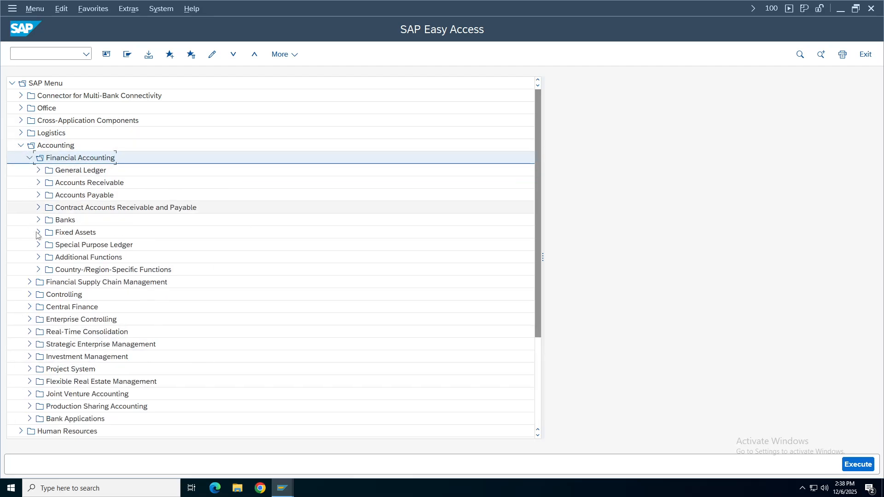
left_click(38, 171)
double_click(81, 233)
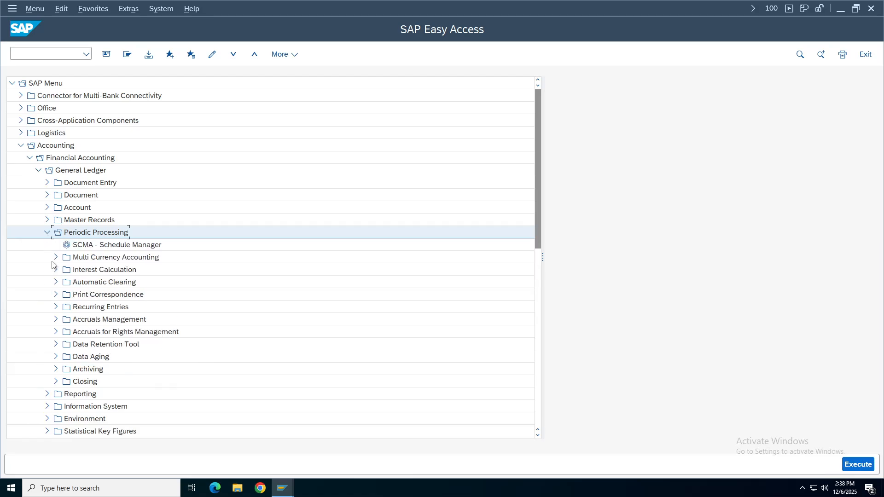
left_click(96, 307)
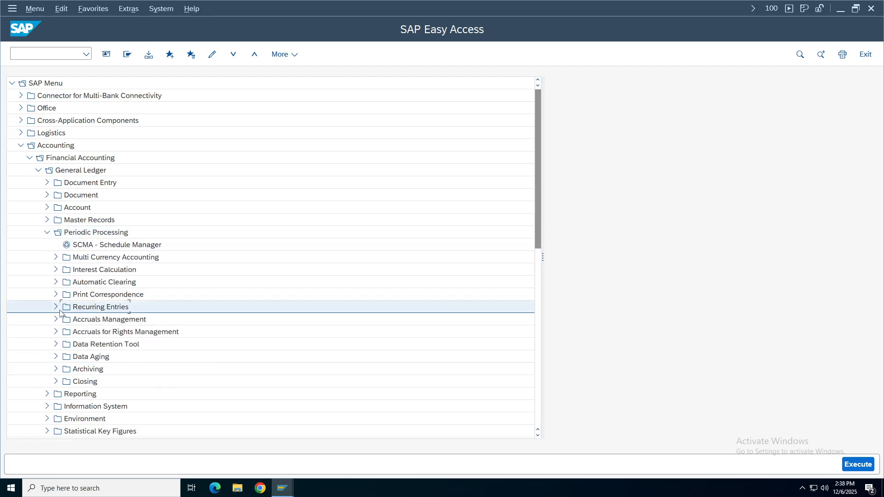
left_click(56, 307)
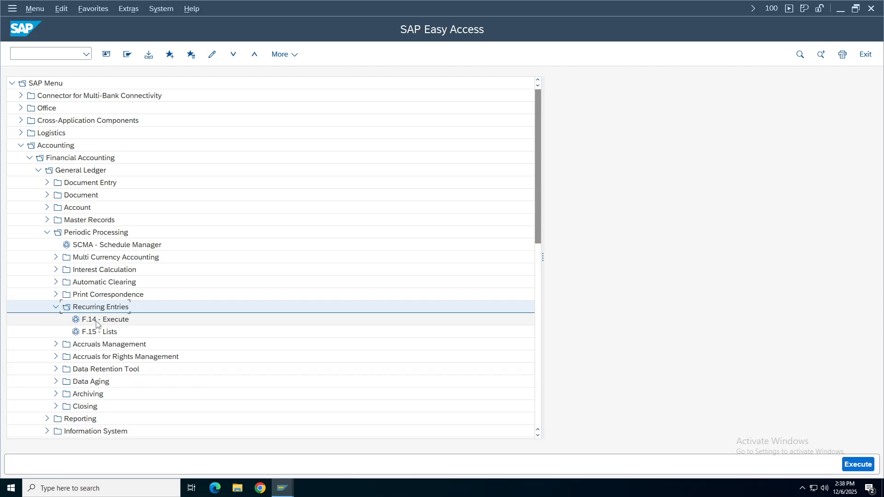
left_click(106, 335)
double_click(106, 335)
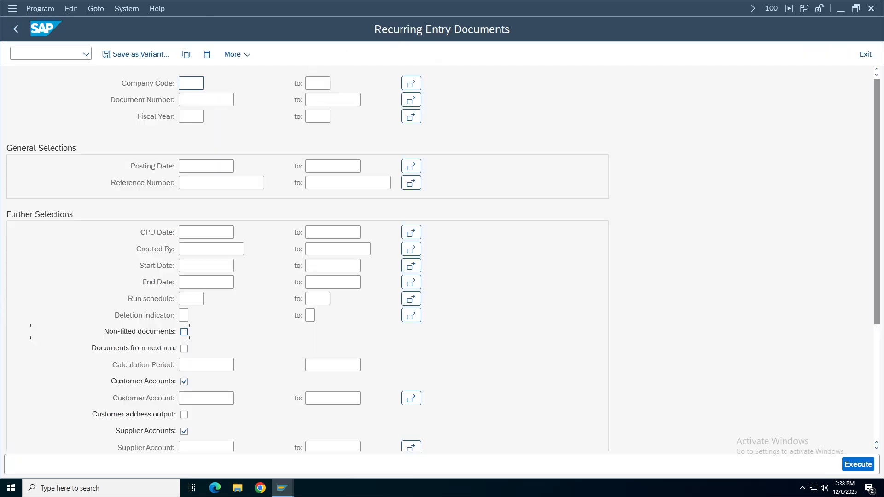
Run the recurring entry documents list for company code TA48, which generates no list.
left_click(190, 84)
type("T")
key("Down")
key("Return")
key("F8")
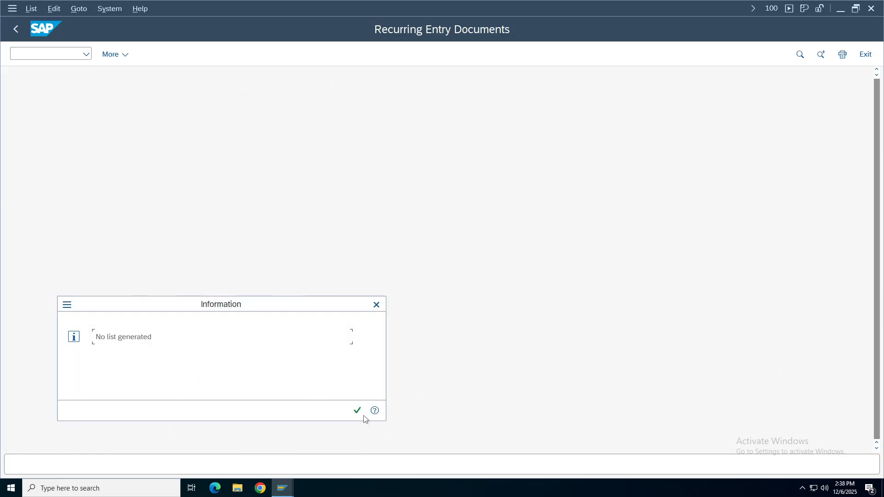
left_click(357, 410)
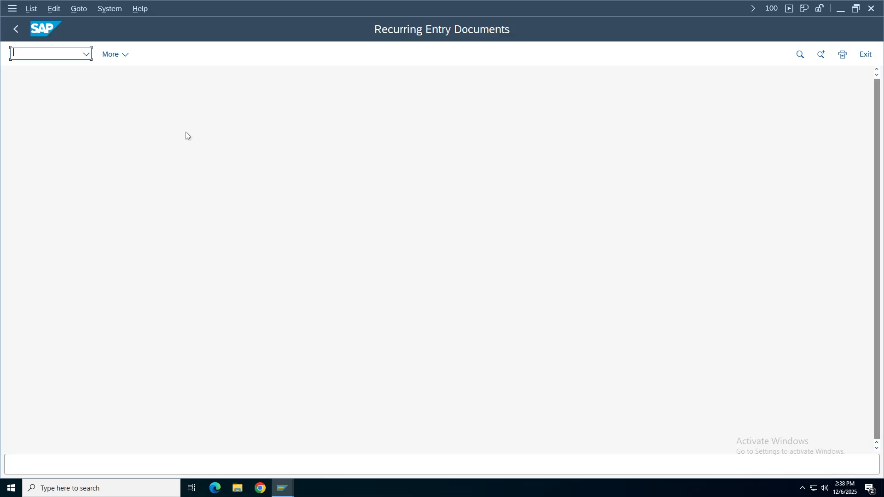
left_click(15, 29)
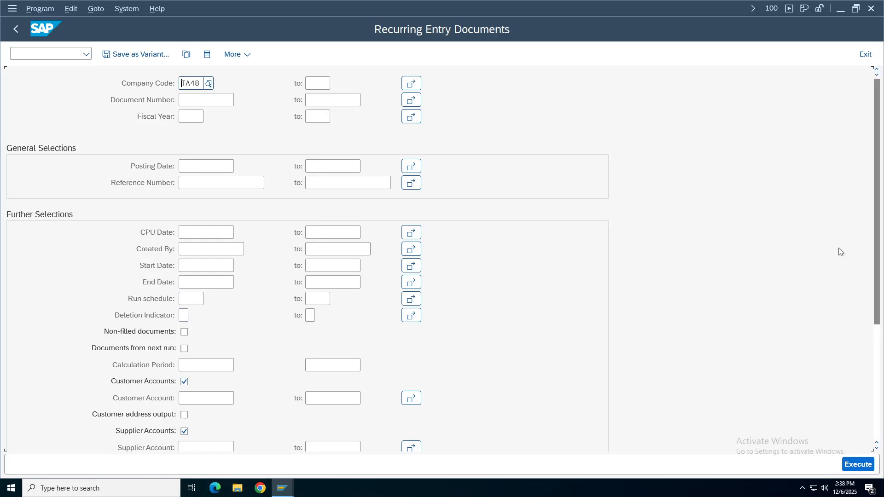
Rerun the list for fiscal year 2025 and document 201; still no list generated.
left_click_drag(881, 233, 881, 323)
scroll(14, 177, "up", 5)
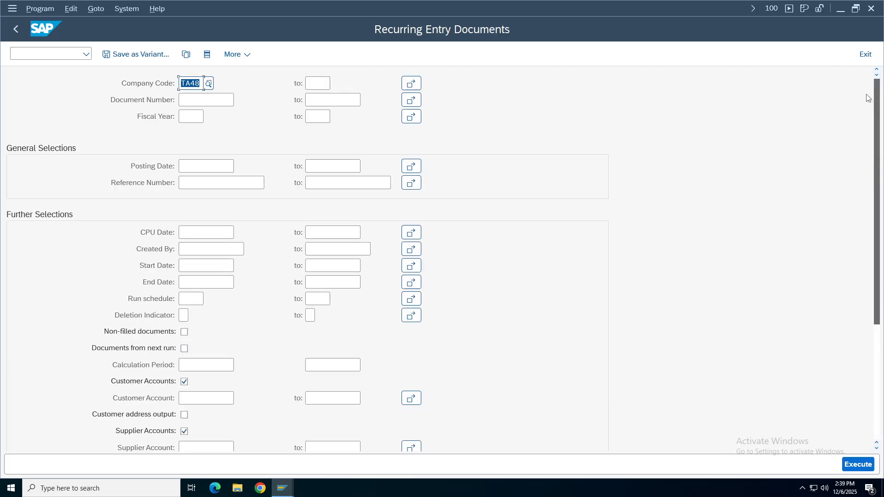
left_click(193, 116)
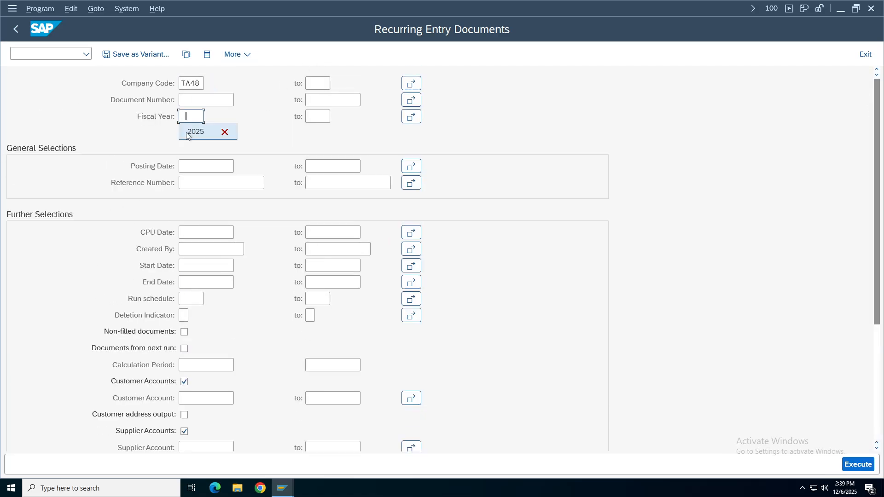
type("2025")
left_click(206, 99)
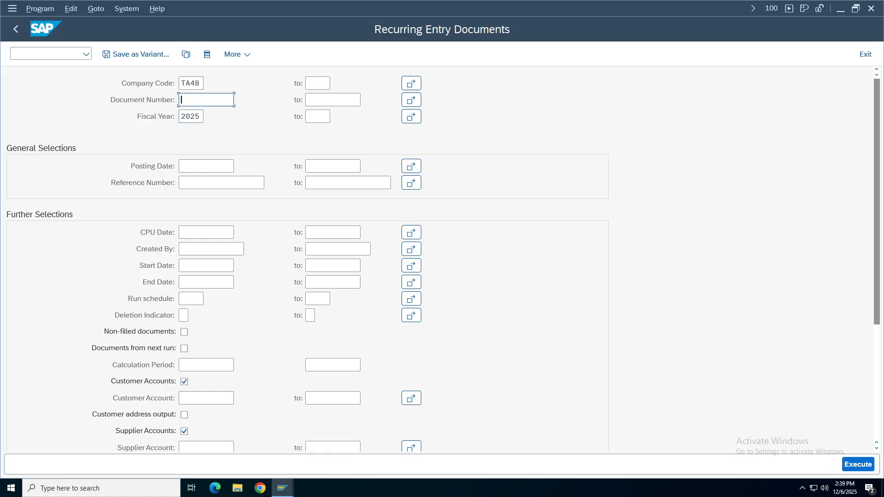
key("ctrl+a")
left_click(872, 461)
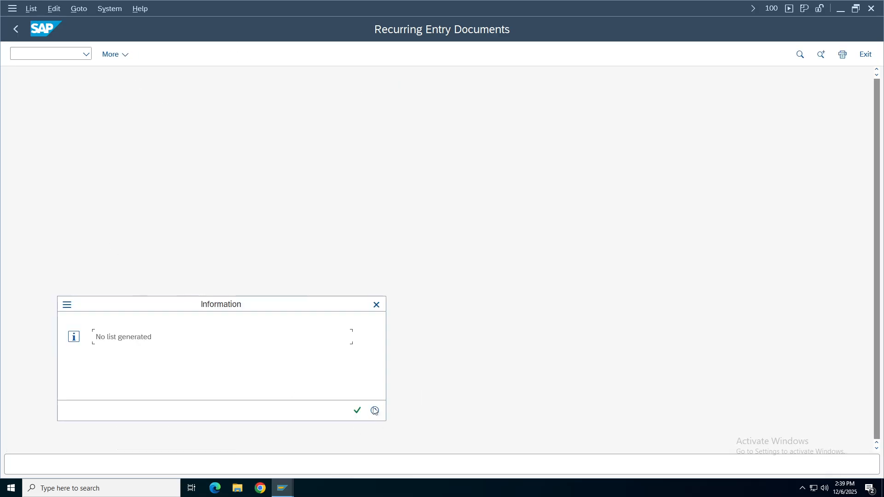
key("Return")
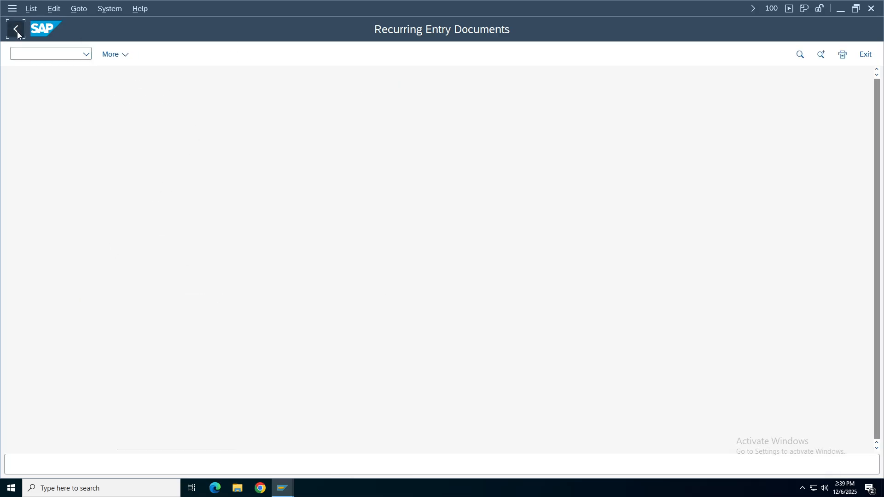
left_click(17, 31)
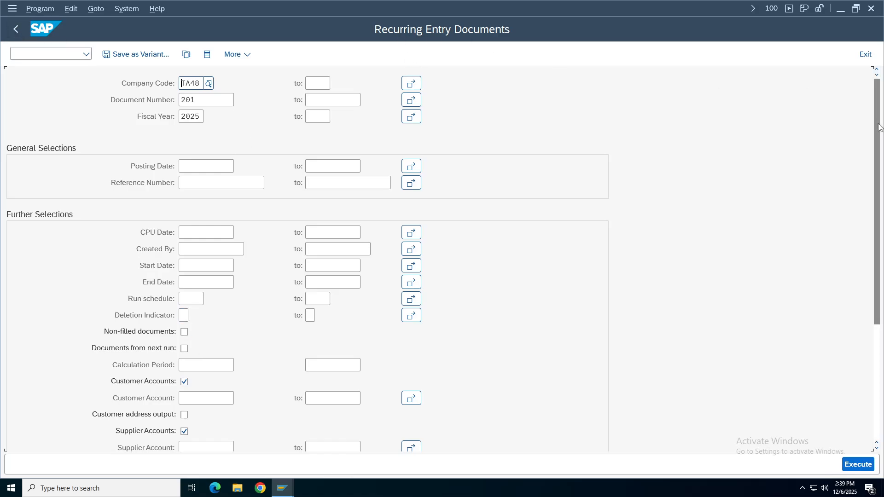
Clear the document number filter, rerun the list, then return to SAP Easy Access.
left_click_drag(879, 128, 177, 78)
key("Tab")
left_click(203, 117)
left_click_drag(879, 259, 862, 200)
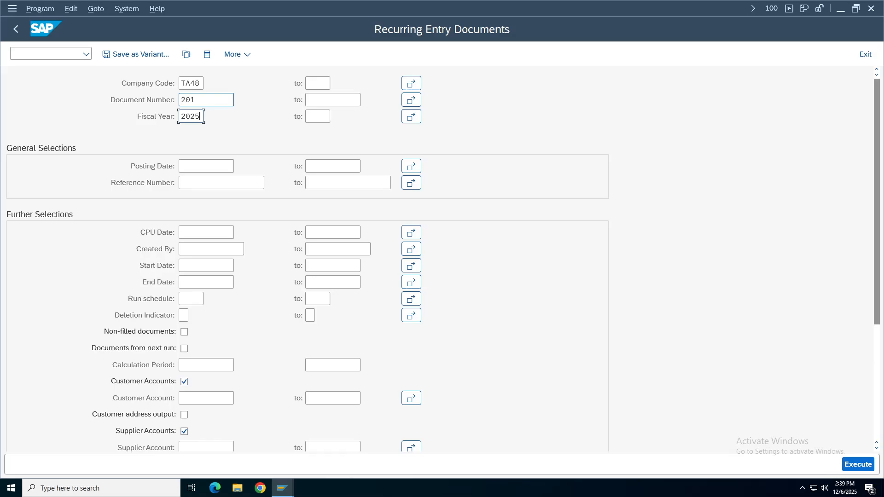
left_click(228, 101)
key("BackSpace")
key("BackSpace")
key("BackSpace")
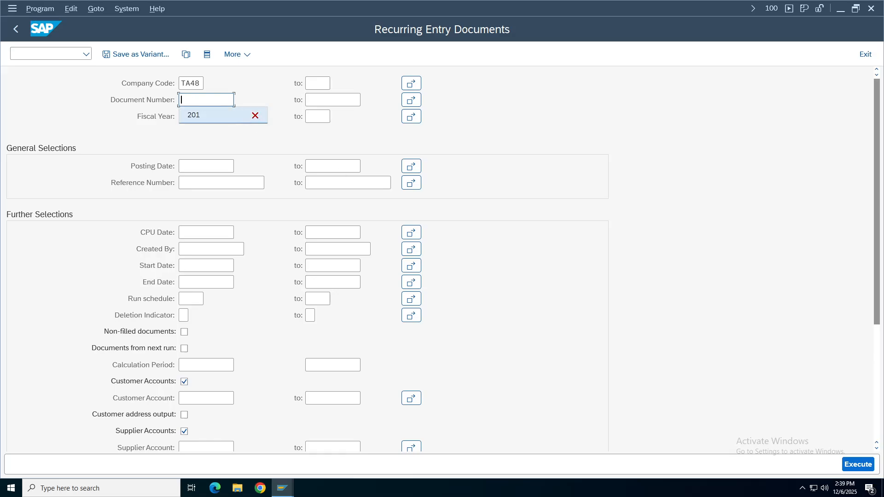
left_click(858, 464)
left_click(375, 304)
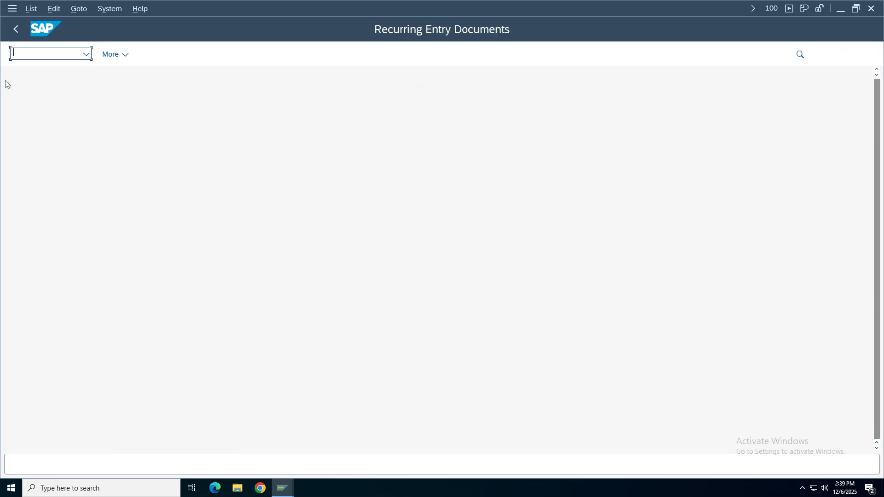
left_click(17, 35)
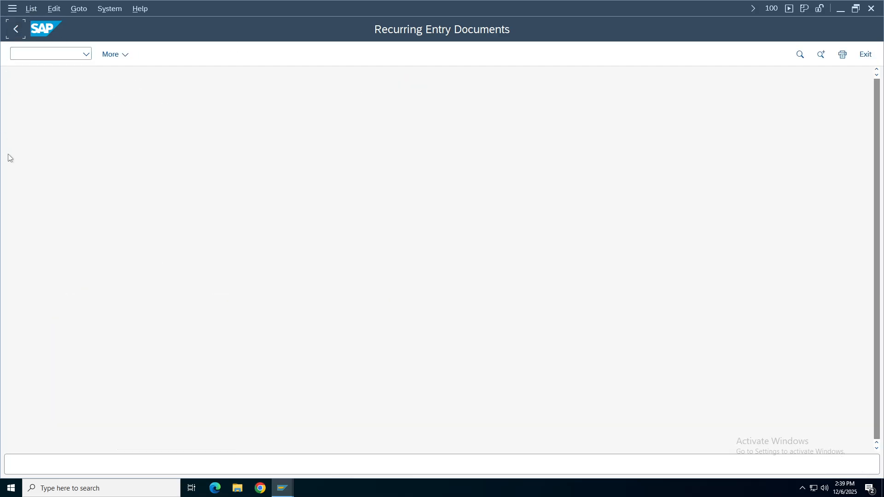
left_click(15, 29)
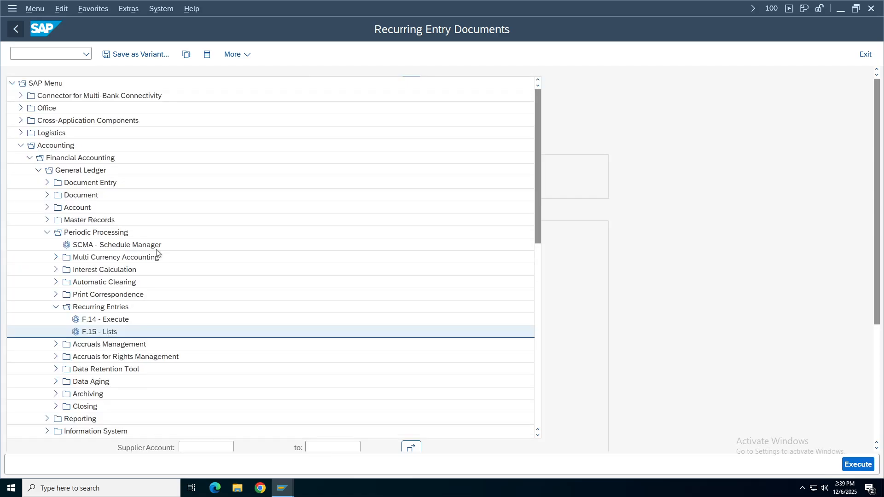
left_click(47, 195)
left_click(59, 297)
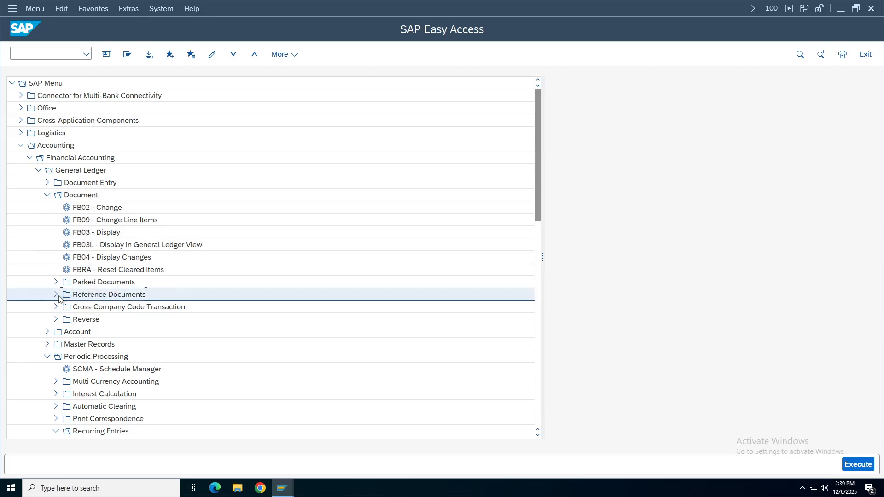
left_click(65, 307)
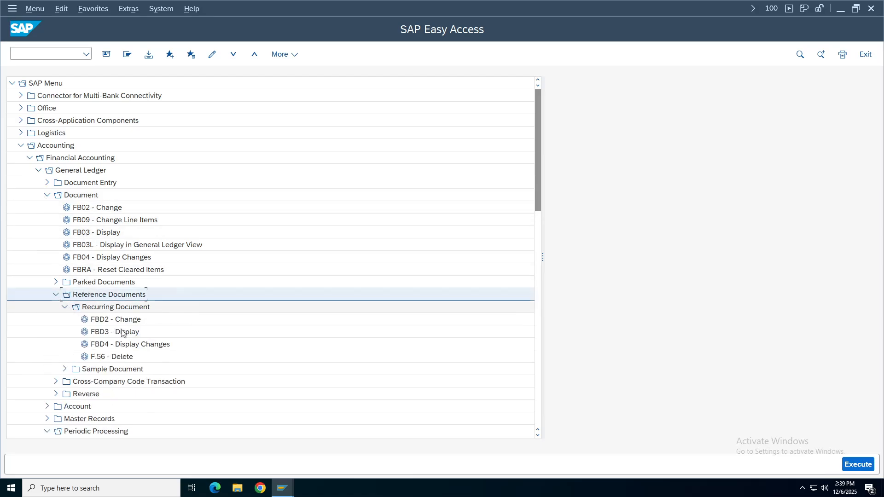
double_click(121, 332)
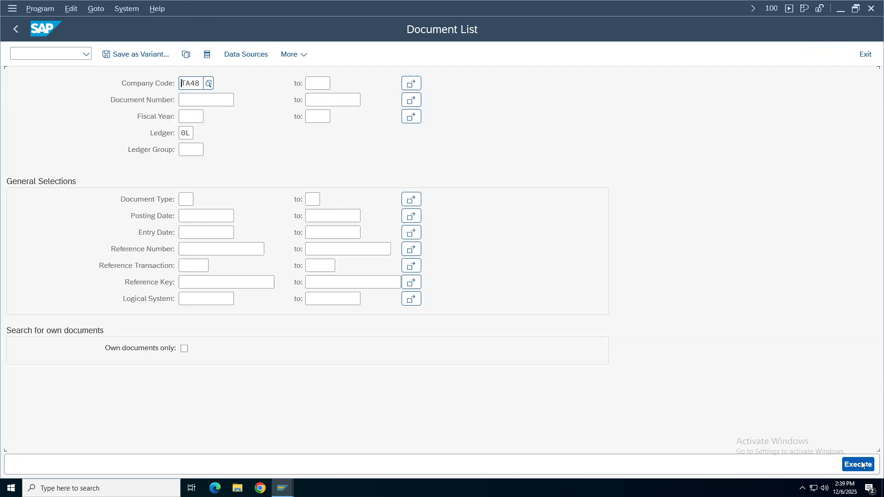
left_click(862, 465)
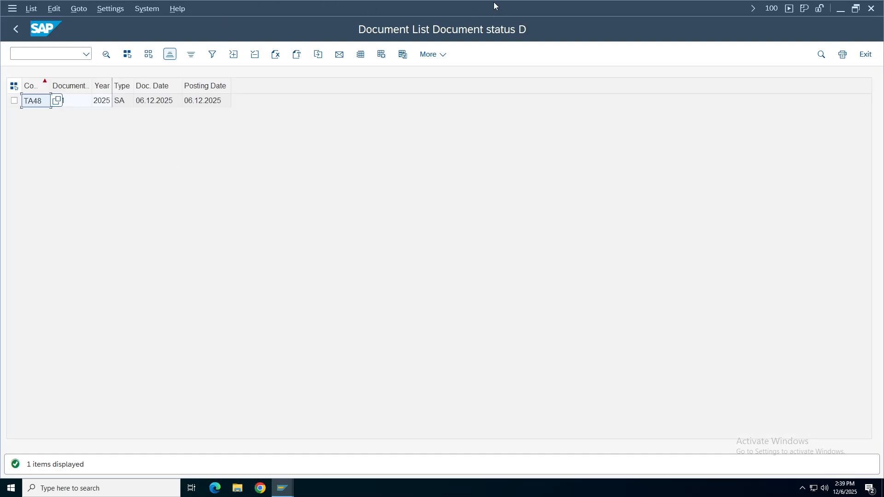
left_click(15, 29)
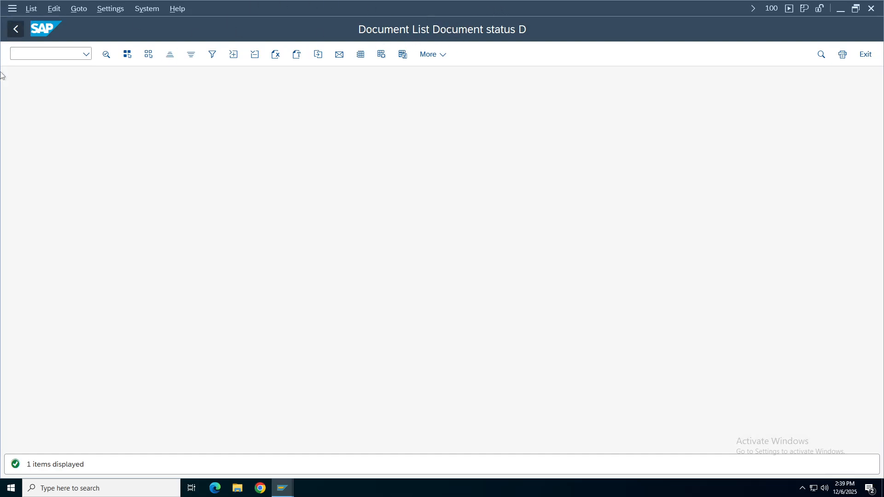
left_click(17, 29)
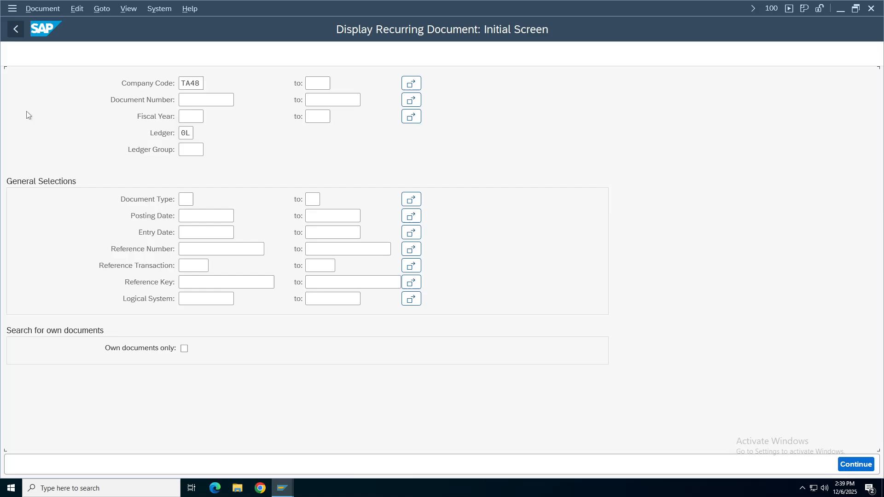
left_click(19, 34)
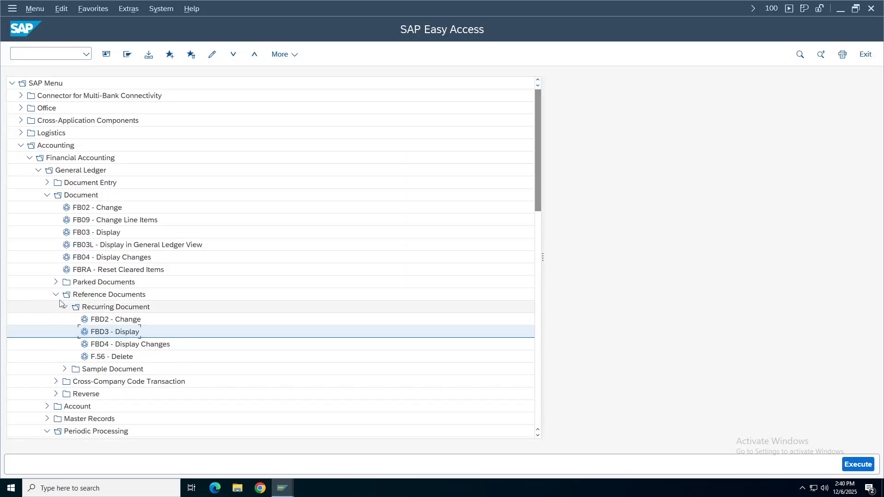
left_click(47, 195)
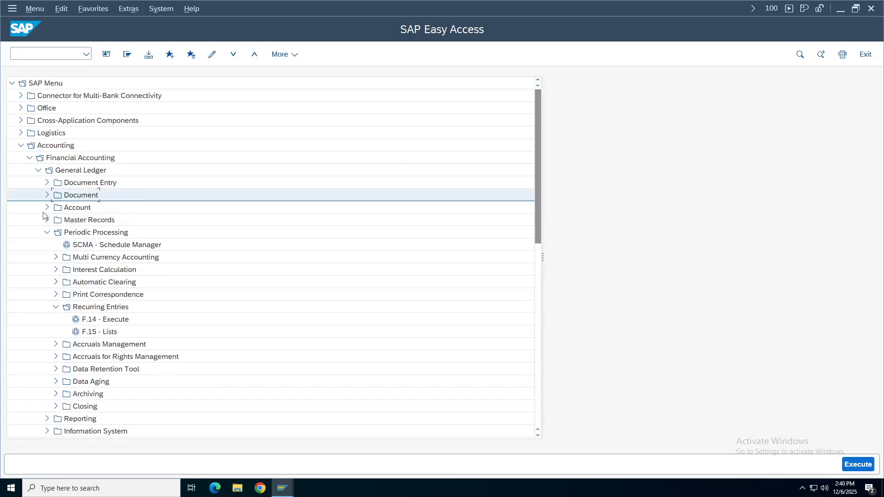
left_click(106, 321)
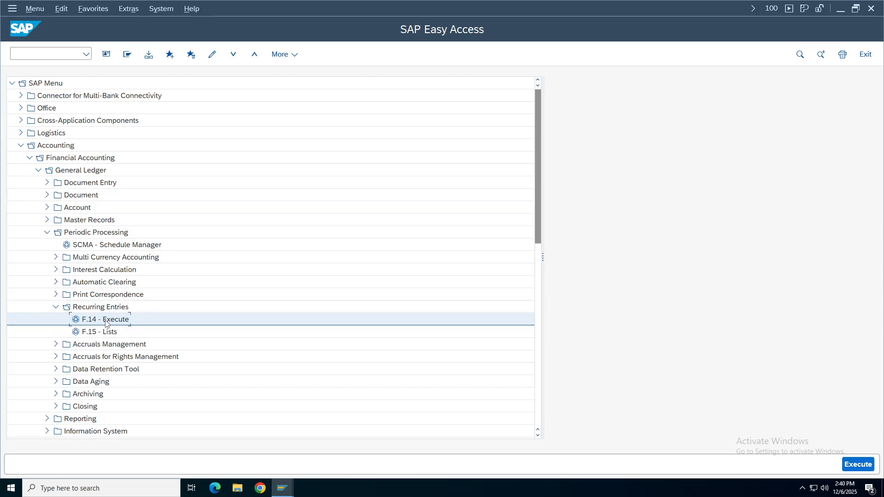
Launch F.14 - Execute and enter company code TA48 with fiscal year 2025.
double_click(106, 321)
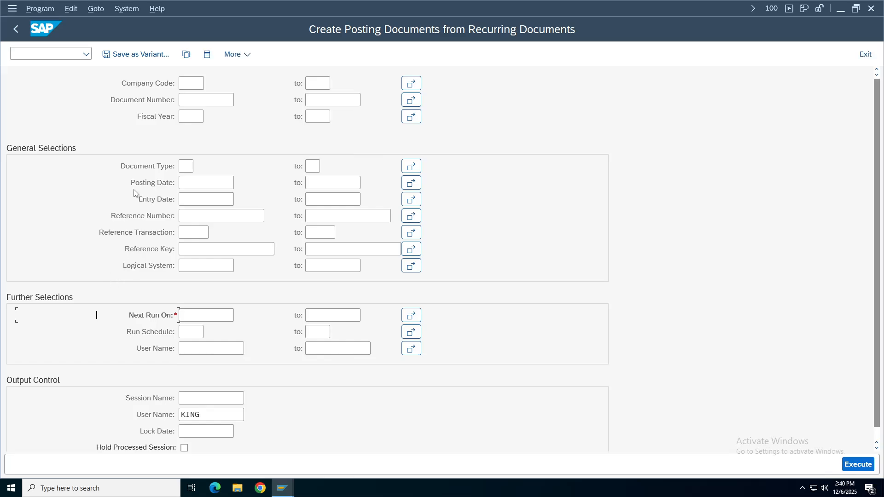
type("TA48")
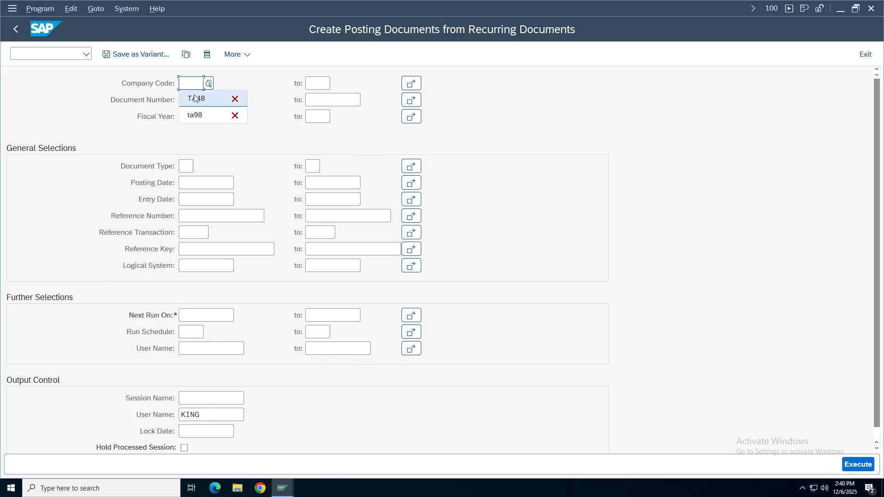
key("Tab")
left_click(190, 116)
key("Down")
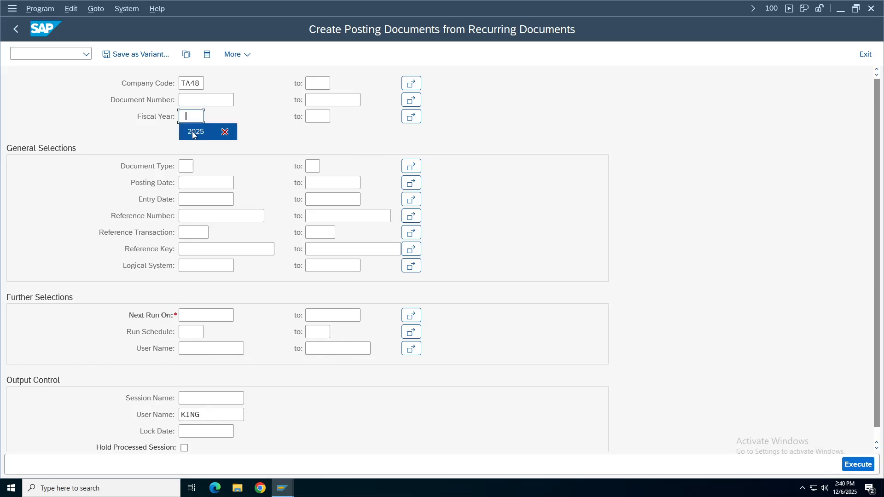
key("Return")
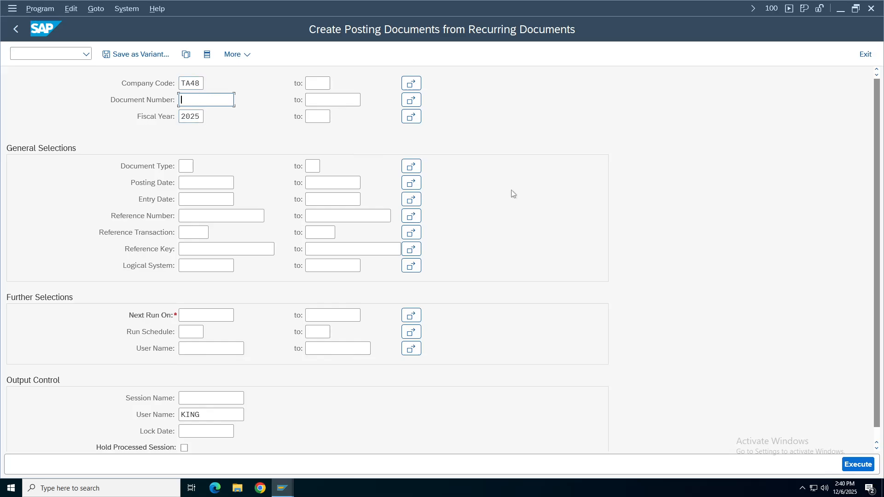
Enter Next Run On 01.04.2025–30.04.2025, session name TA481, and tick Hold Processed Session.
left_click_drag(881, 288, 881, 300)
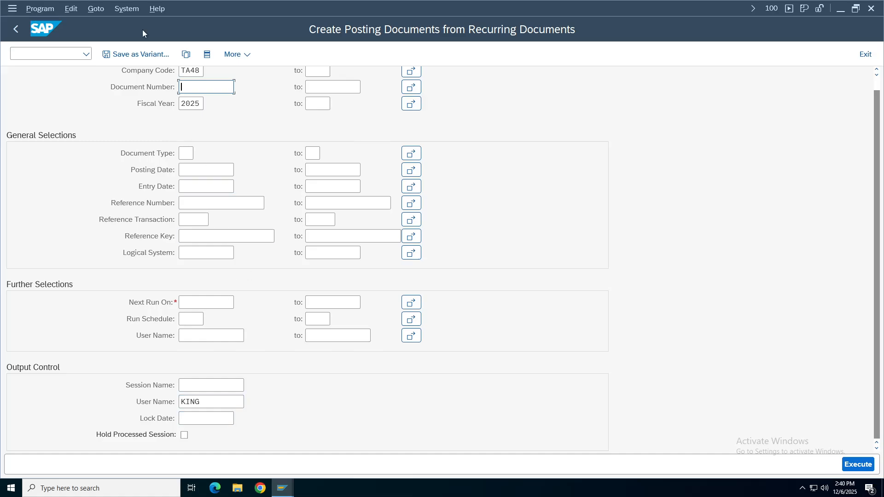
left_click_drag(880, 254, 881, 256)
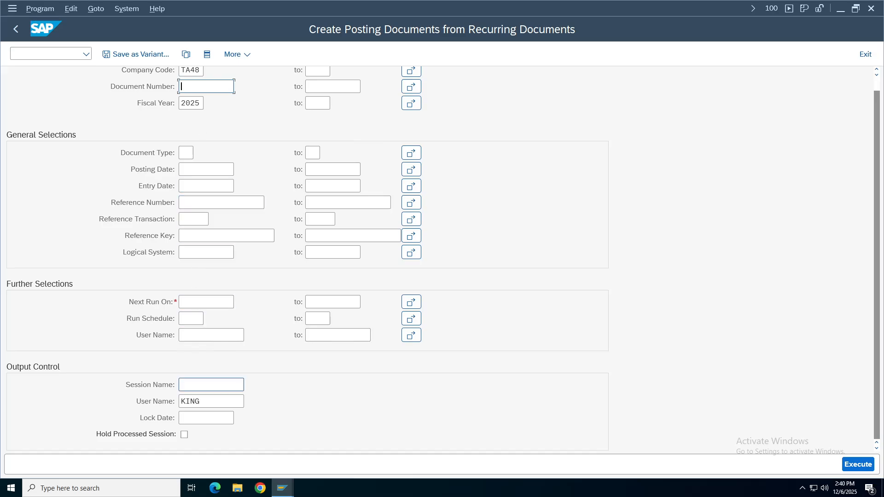
left_click(206, 302)
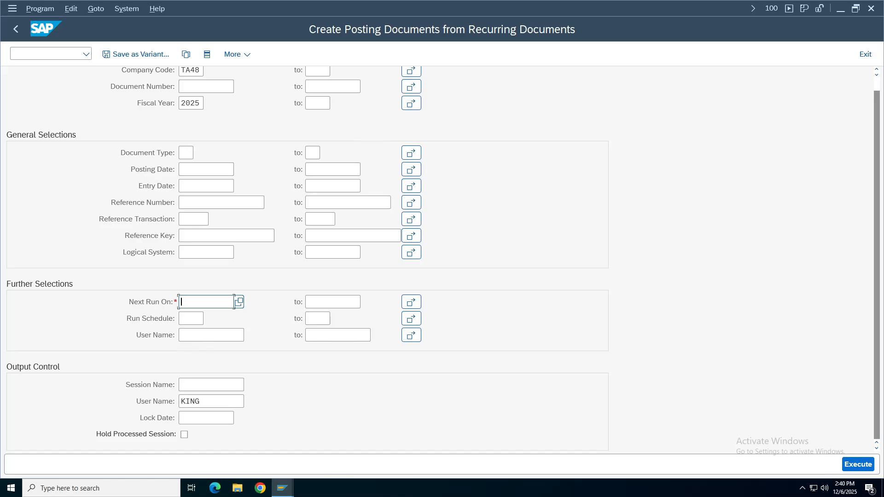
type("01.04.2025")
left_click(360, 302)
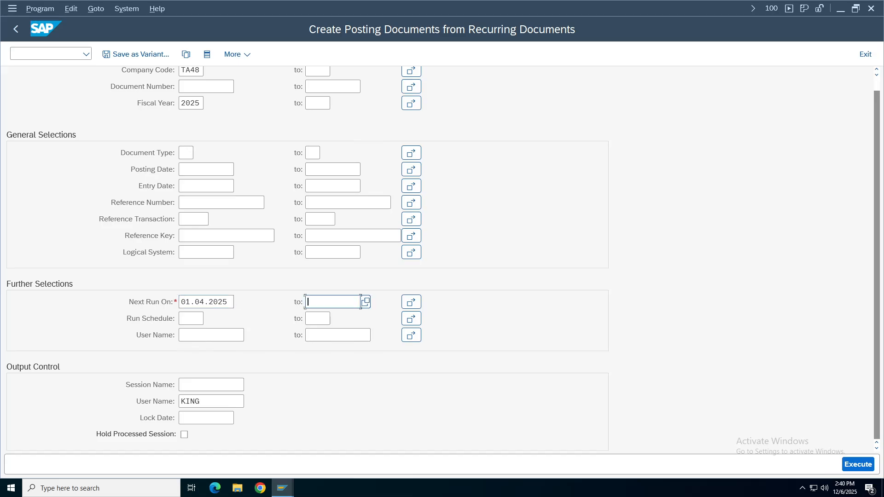
type("30.04.02")
key("BackSpace")
key("BackSpace")
key("BackSpace")
type("2025")
left_click(181, 384)
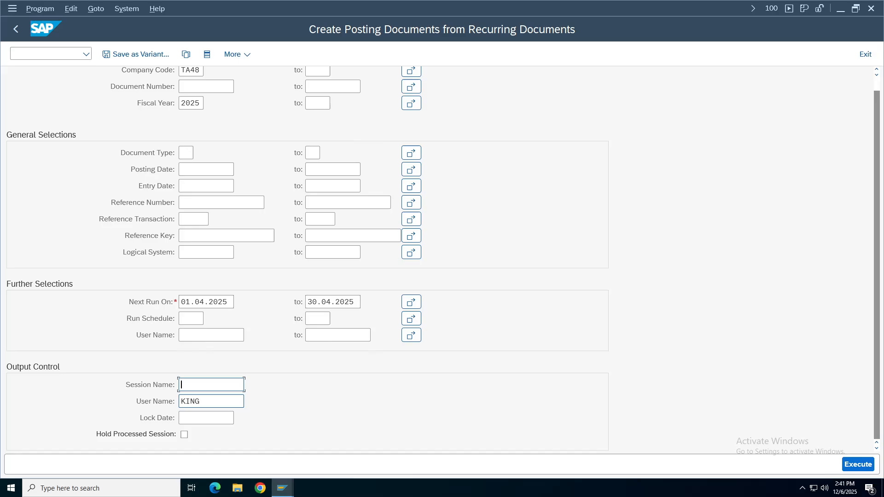
type("TA481")
key("Tab")
left_click(184, 435)
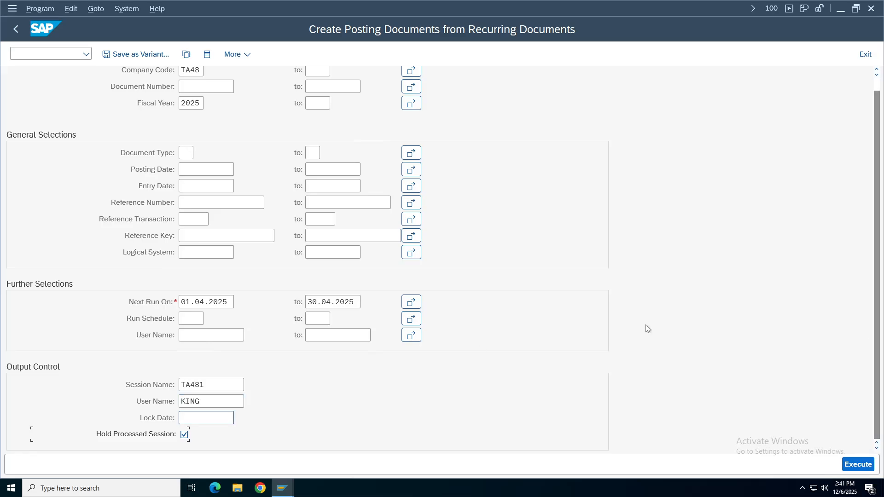
Review the company code, document number selection and next-run start date entries.
scroll(878, 329, "up", 1)
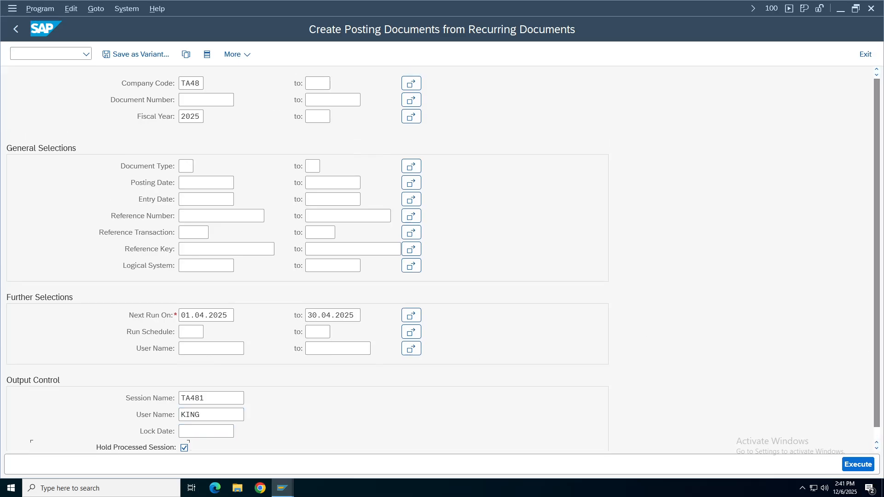
left_click(190, 83)
left_click(191, 116)
key("Up")
key("Tab")
key("shift+Tab")
left_click(219, 315)
scroll(875, 319, "down", 1)
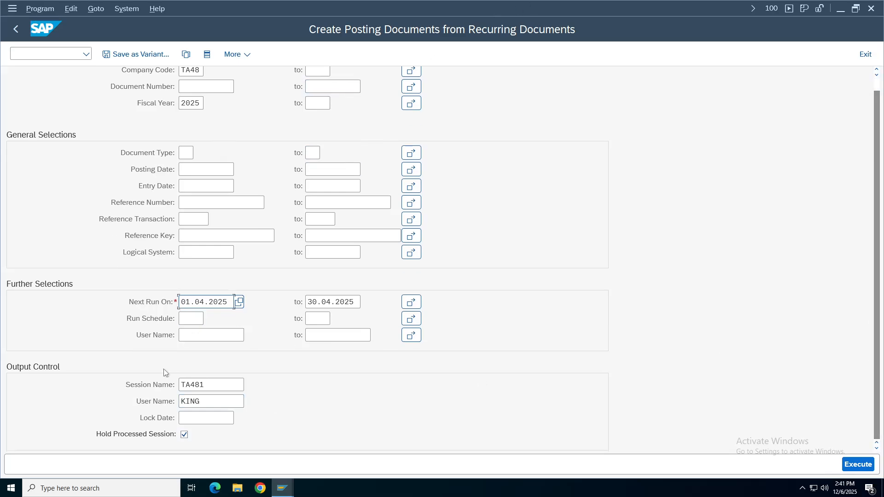
Create session TA481, read the SAPF120 message explanation, and enter /osm35.
left_click(857, 464)
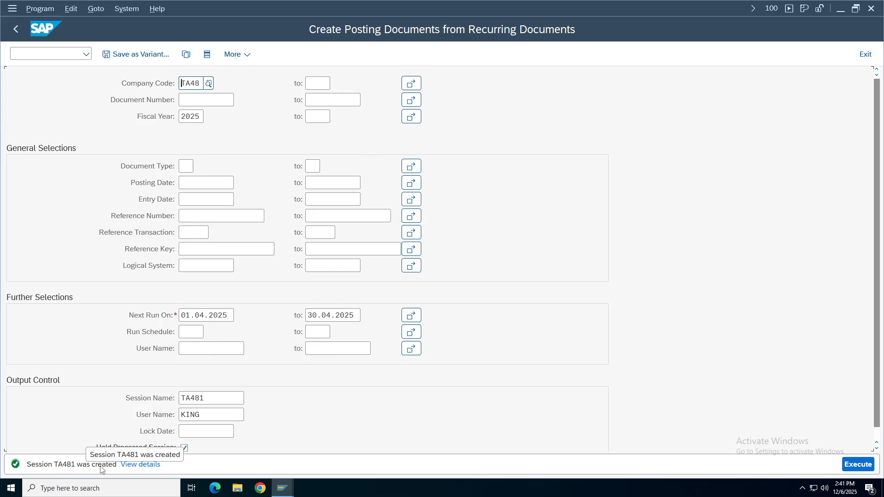
left_click(140, 464)
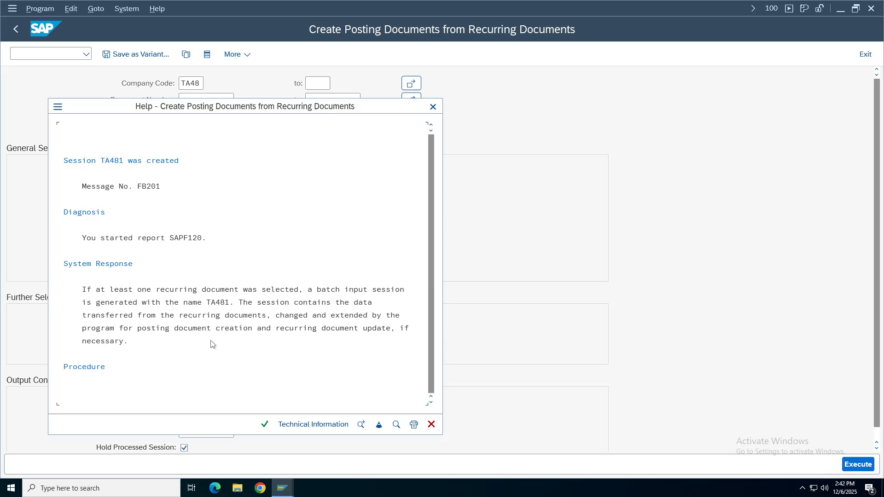
left_click(170, 239)
left_click(433, 107)
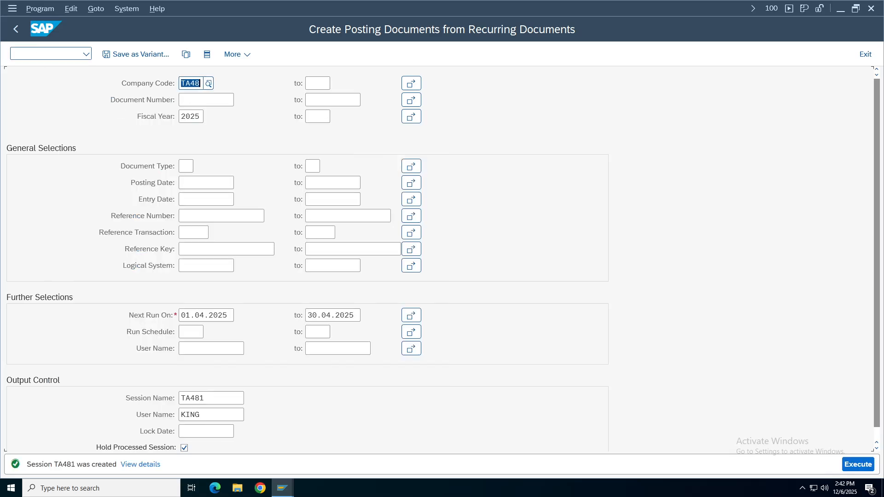
left_click(44, 54)
type("/osm35")
Open the SM35 session overview, show its transaction code, and select session TA481.
key("Return")
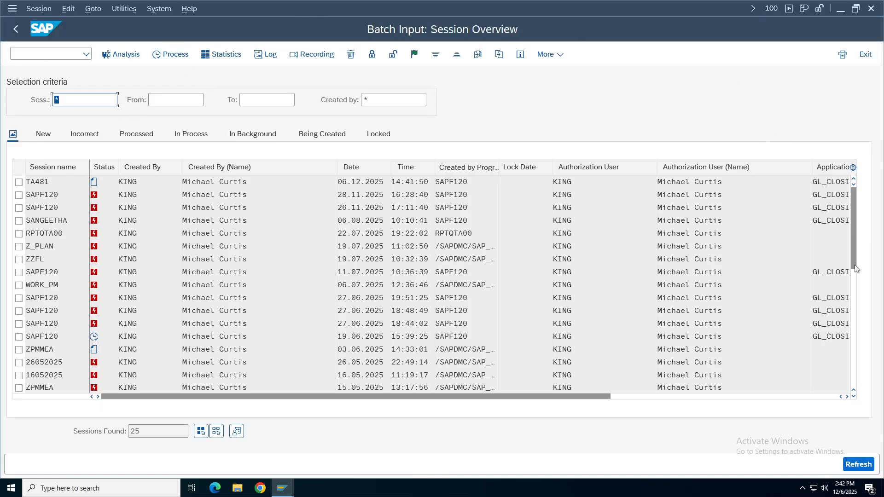
left_click(768, 9)
left_click(859, 110)
left_click(128, 181)
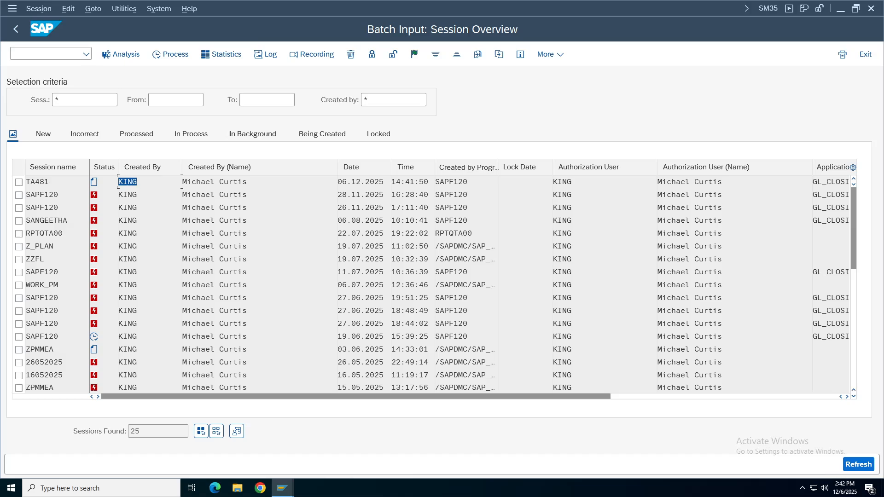
left_click(19, 182)
left_click(47, 182)
left_click_drag(46, 182, 4, 186)
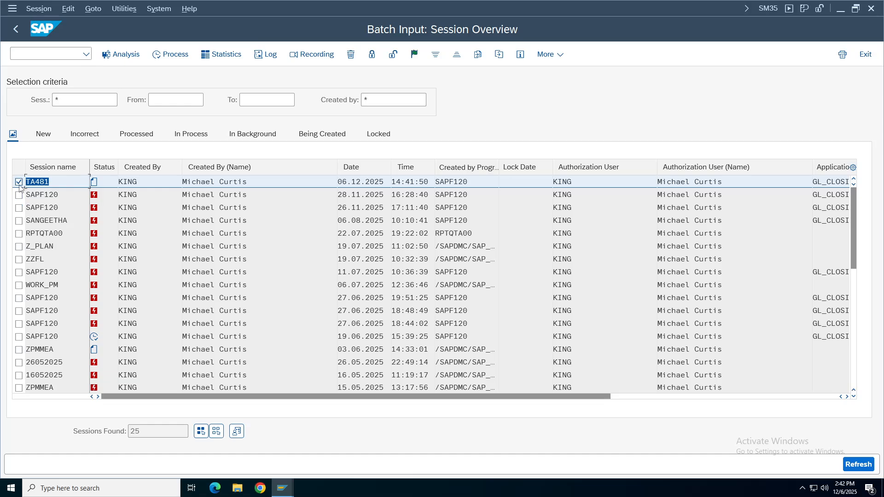
Process TA481 with Display errors only, then open its analysis from the overview.
left_click(171, 54)
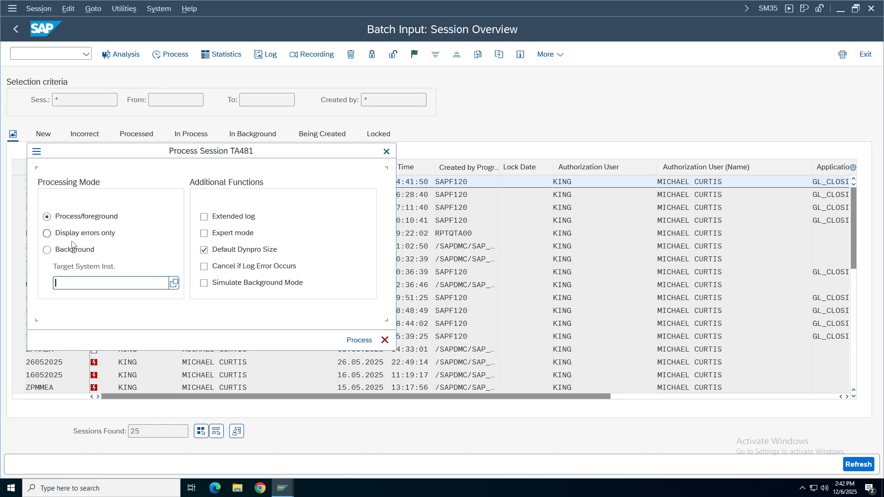
left_click(78, 235)
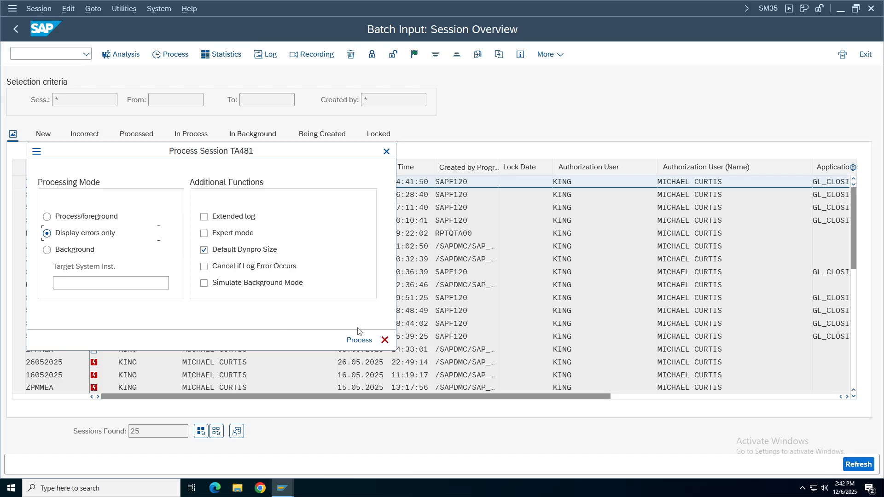
left_click(358, 341)
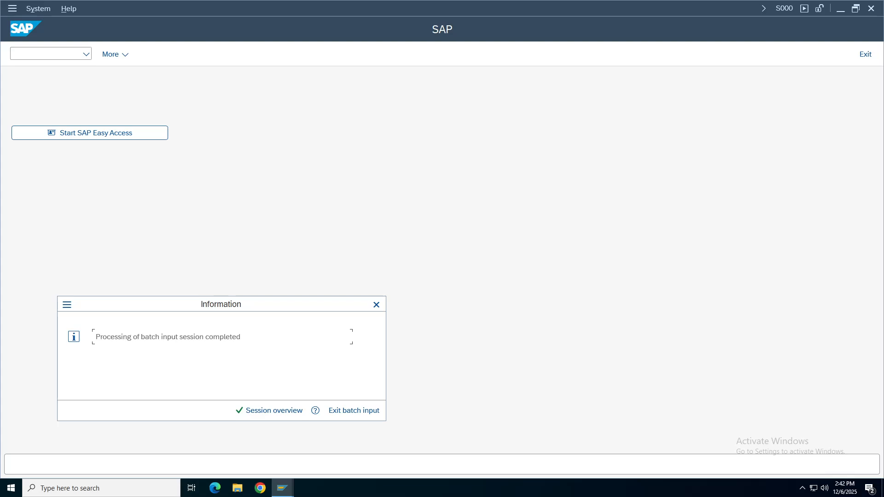
left_click_drag(95, 336, 242, 336)
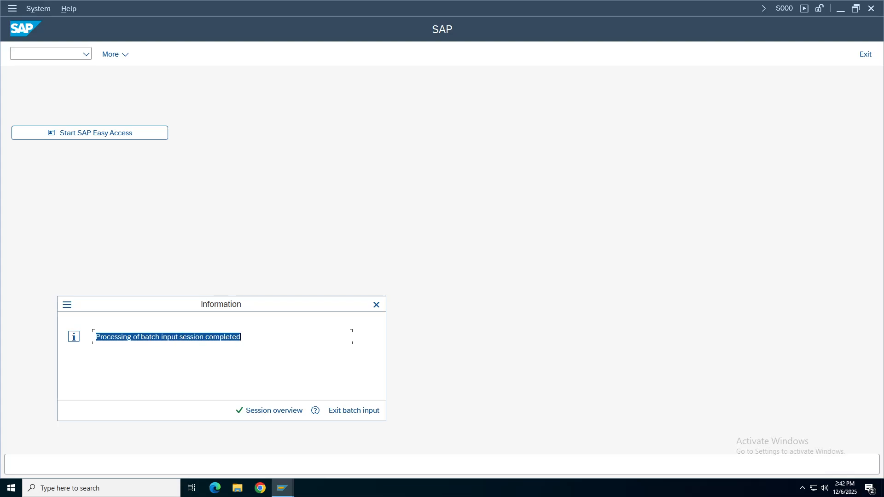
left_click(240, 414)
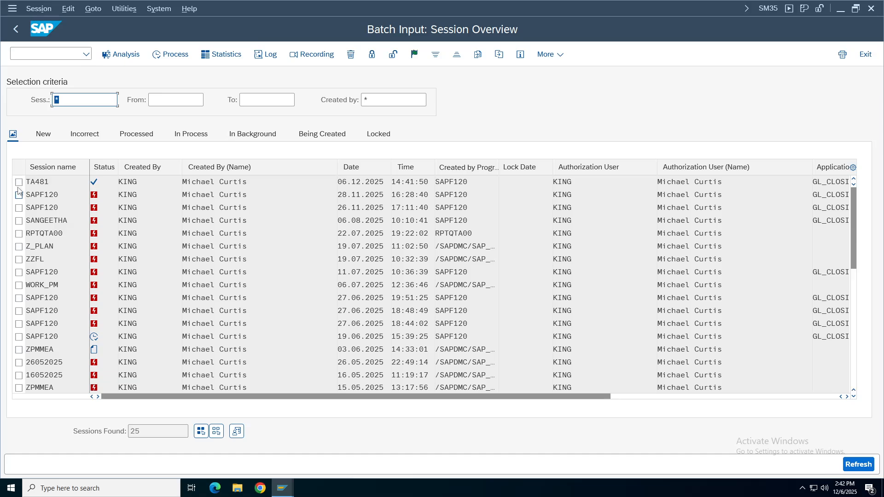
left_click(18, 182)
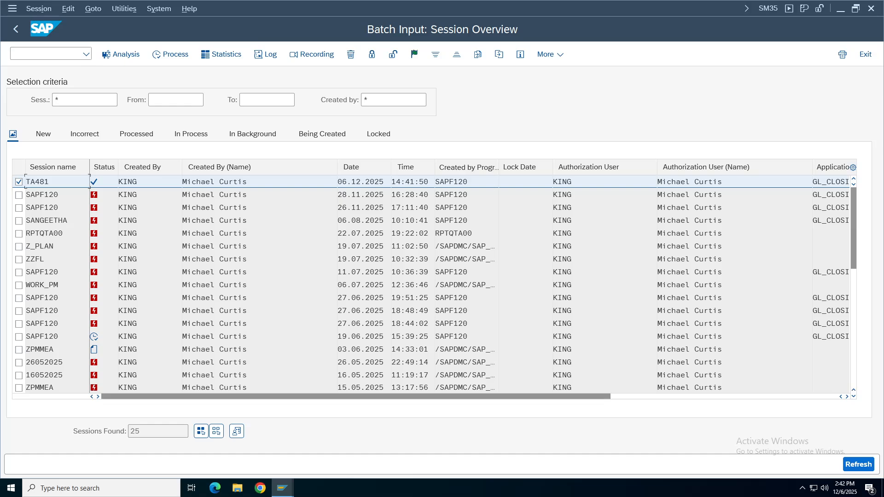
double_click(54, 182)
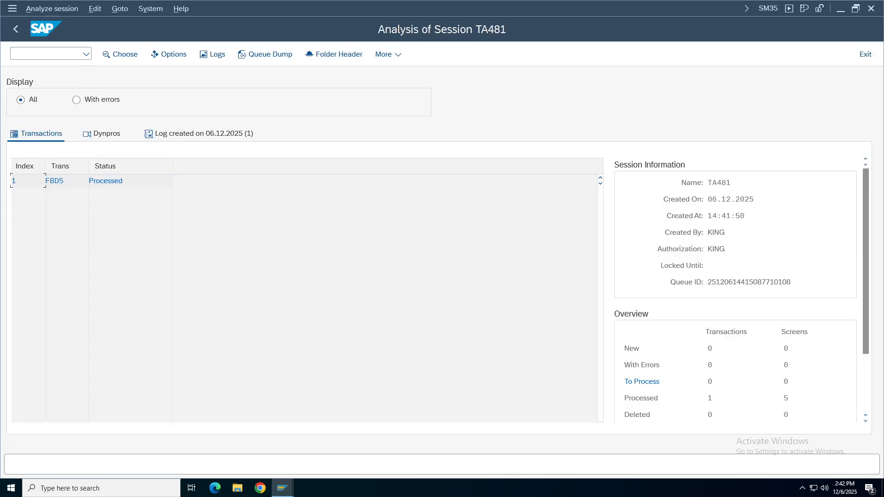
On TA481's Log tab, check the document 6 posted message and transaction read/processed counts.
left_click(193, 135)
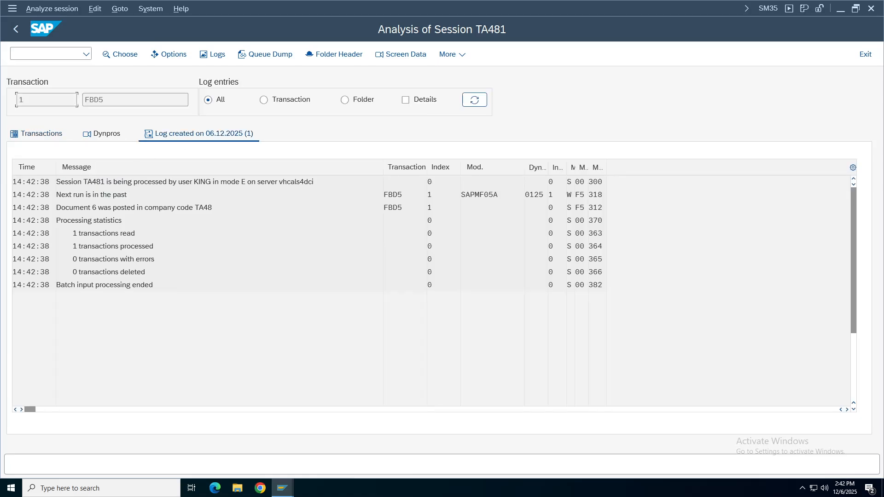
left_click_drag(64, 208, 213, 207)
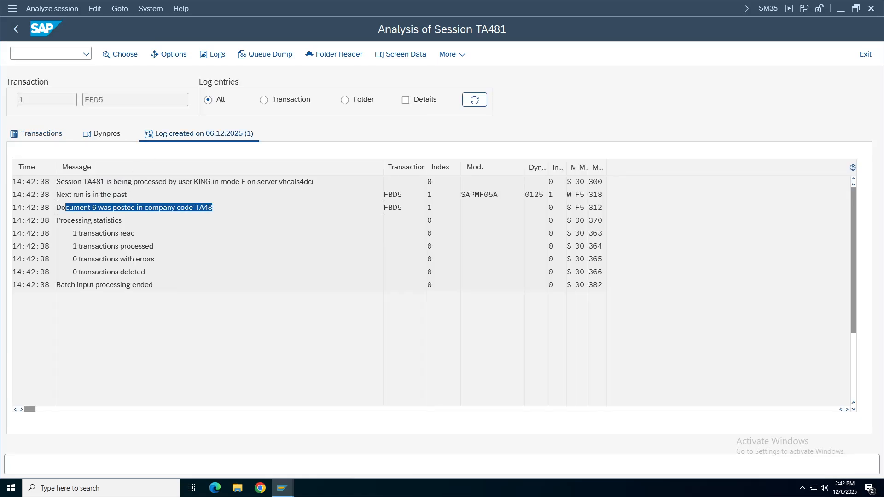
left_click_drag(65, 233, 136, 232)
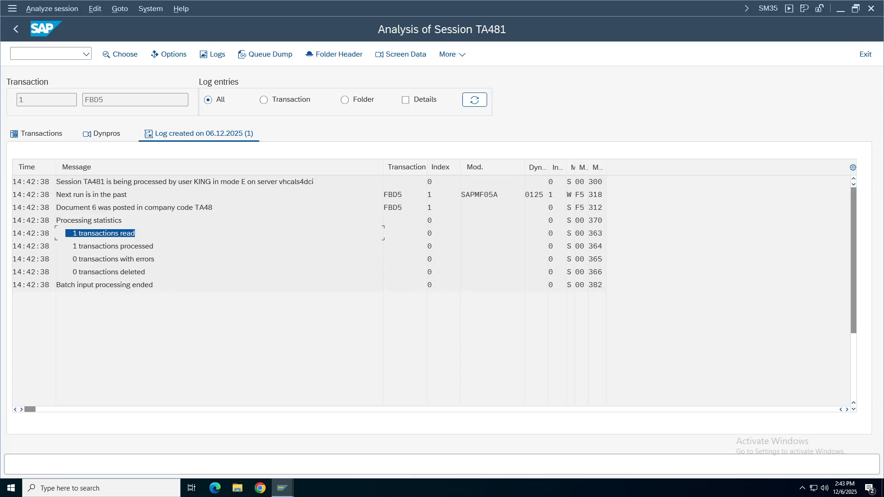
left_click_drag(56, 246, 153, 246)
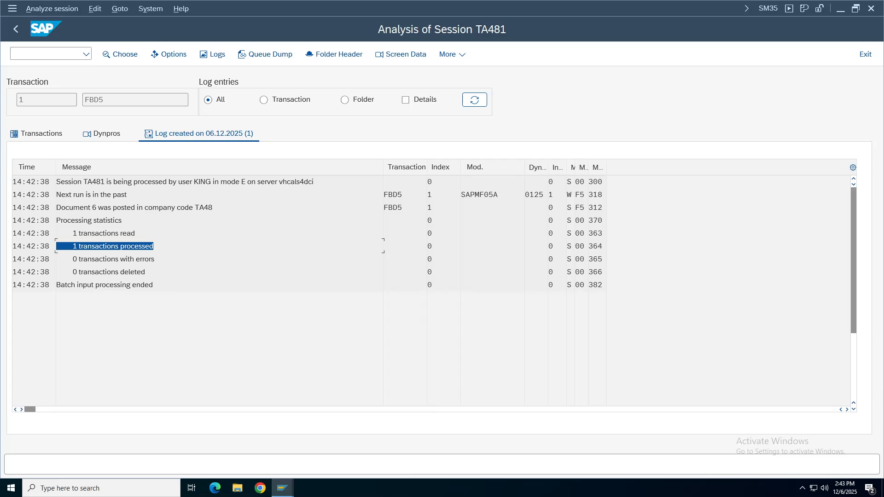
left_click_drag(87, 207, 104, 207)
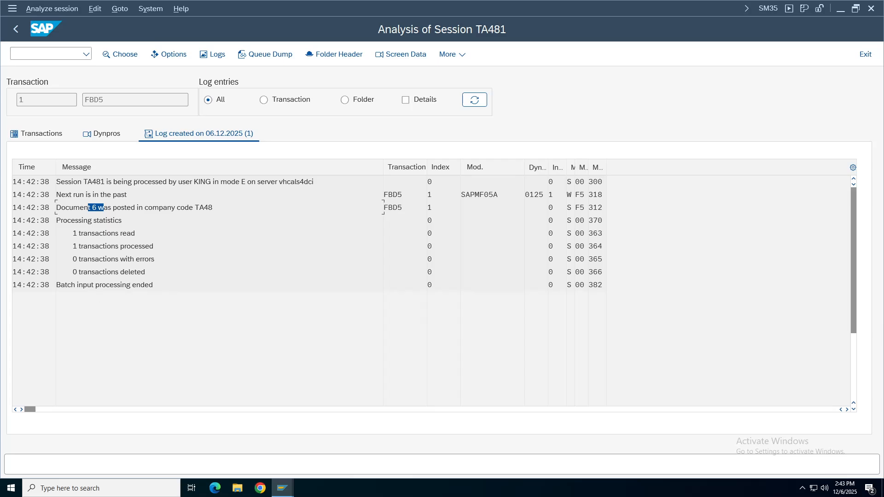
left_click(104, 207)
left_click_drag(104, 207, 74, 207)
Open FB03 in a new window, display document 6, and inspect line item 1's details.
left_click(28, 54)
type("/ofb03")
key("Return")
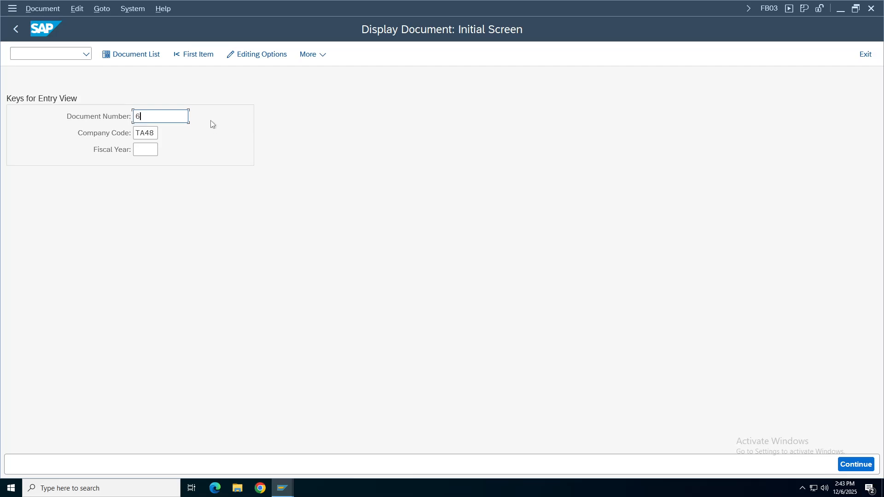
left_click(211, 120)
key("Return")
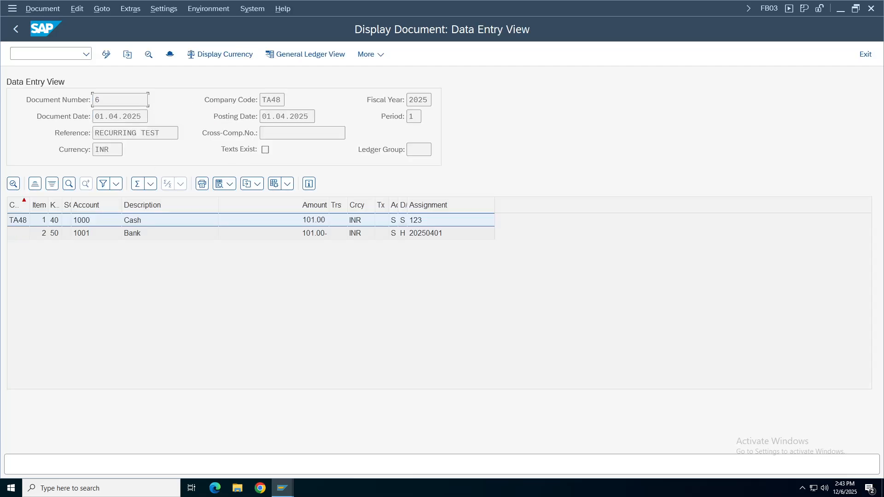
left_click(308, 234)
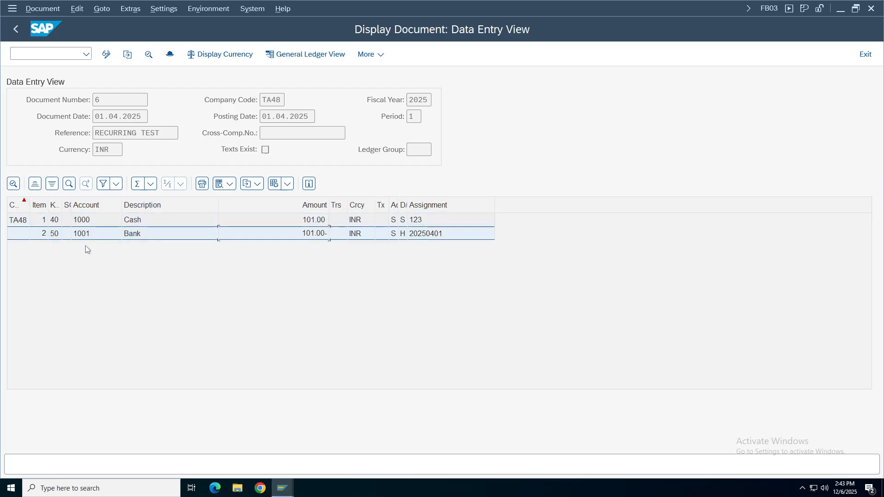
double_click(129, 221)
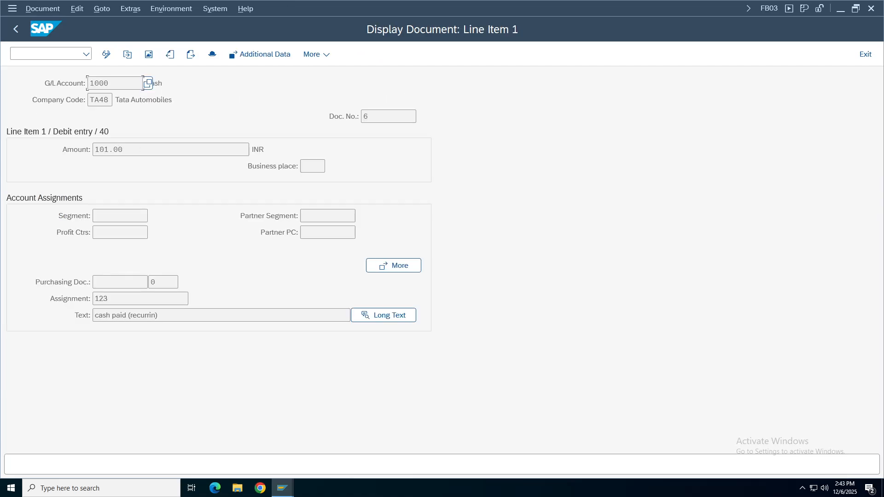
left_click(351, 315)
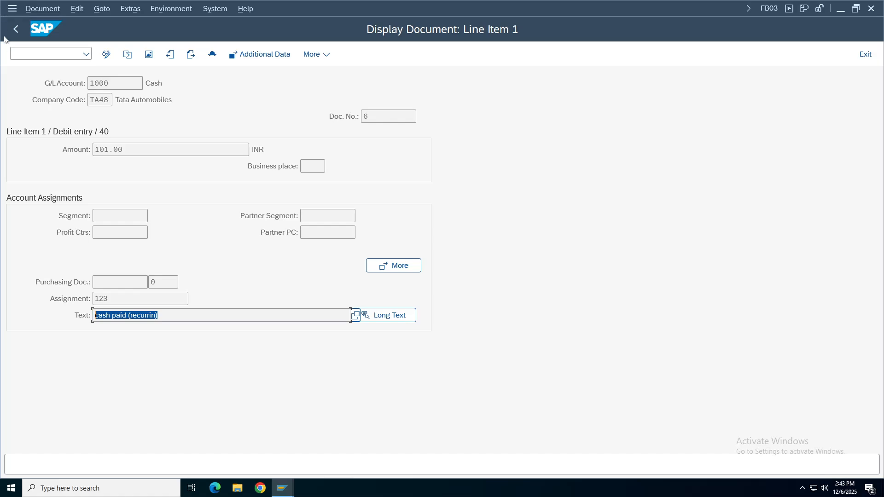
left_click(15, 28)
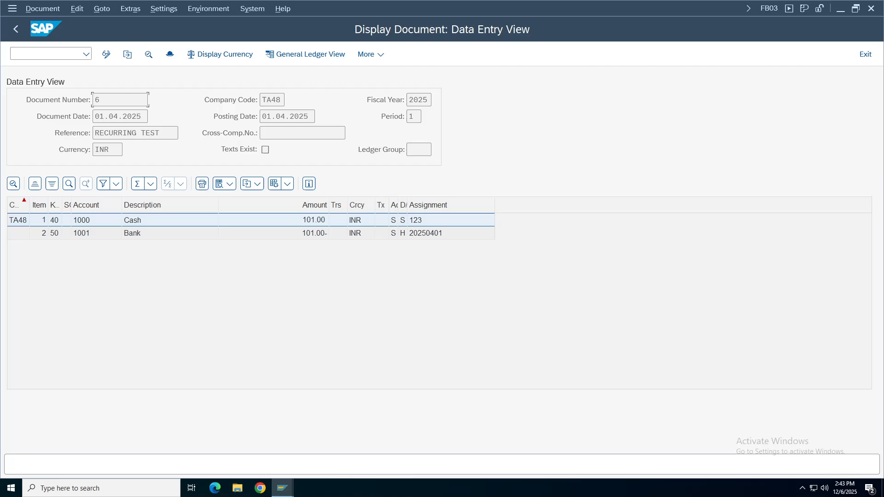
Check the header shows Rec.Entry Doc. 201 and TCode FBD5, then review posting and document dates.
left_click(169, 54)
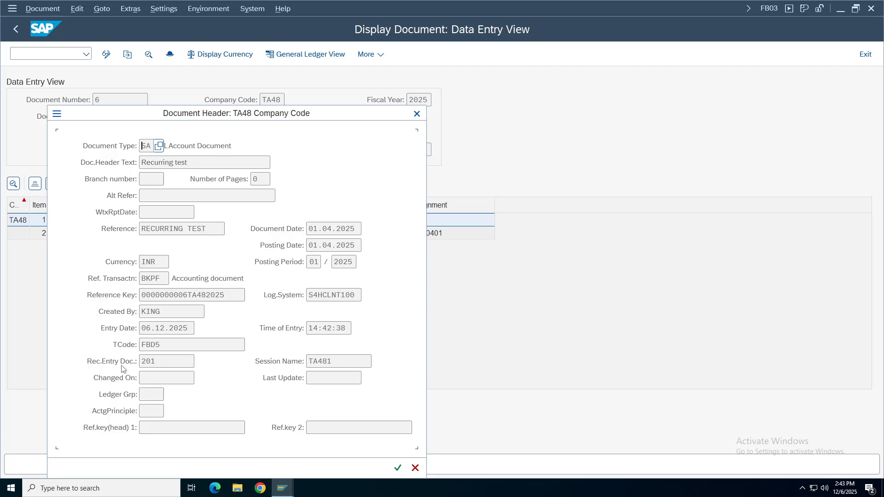
left_click(103, 364)
left_click_drag(389, 118, 650, 116)
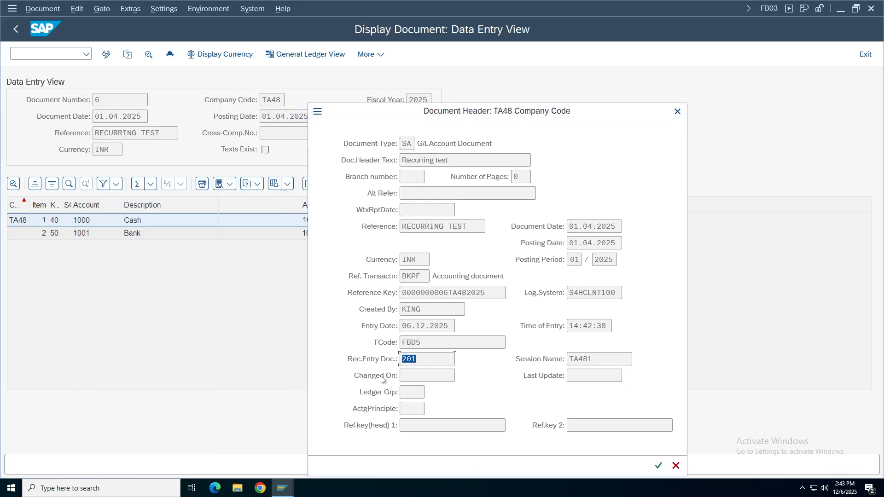
left_click(415, 359)
key("shift+Tab")
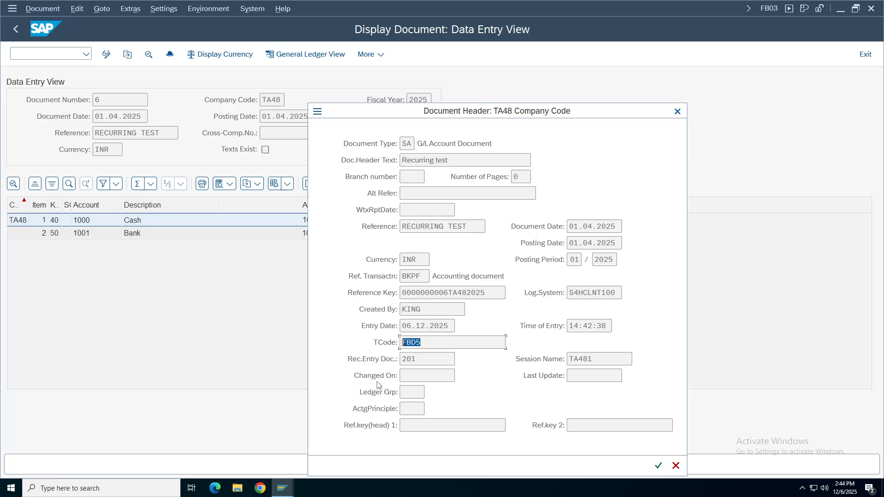
left_click(677, 111)
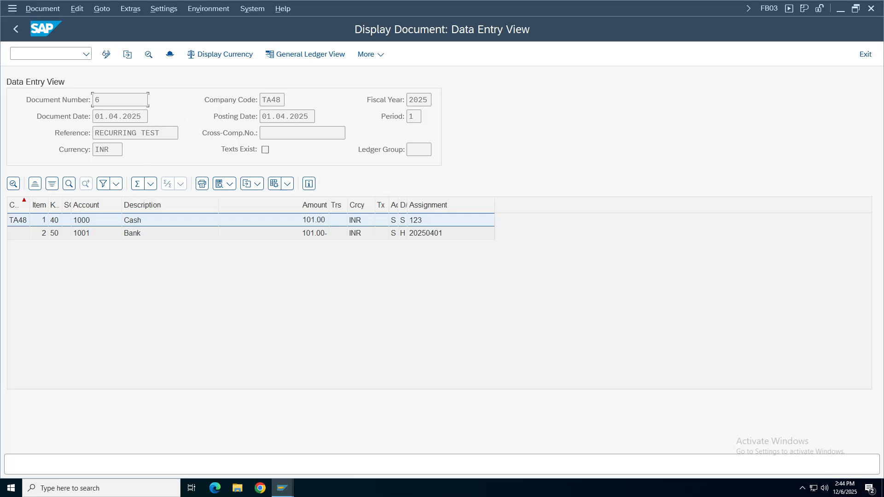
key("Tab")
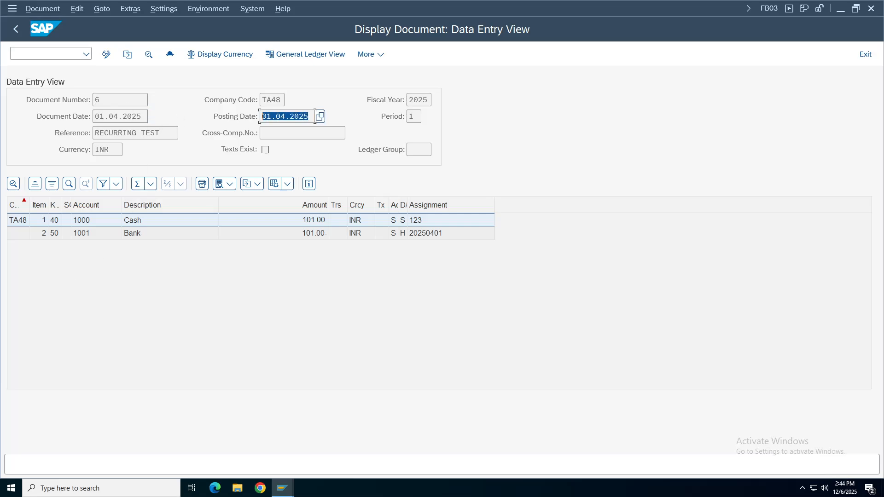
key("shift+Tab")
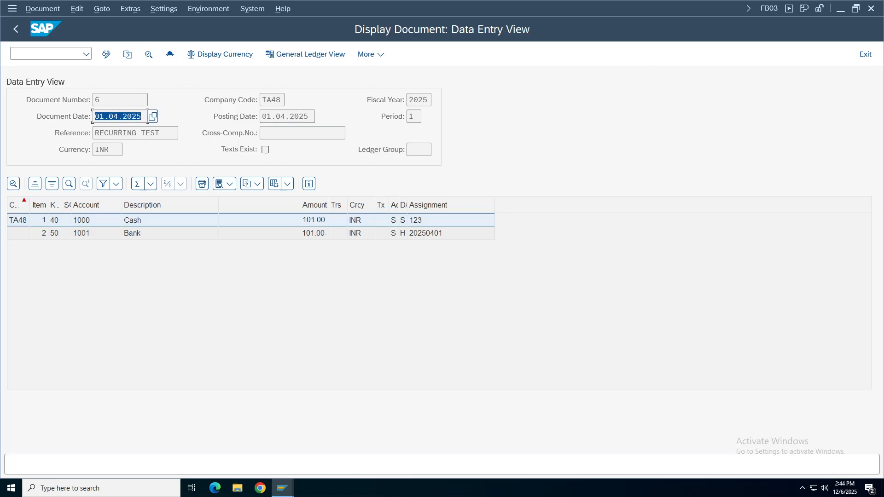
left_click(283, 487)
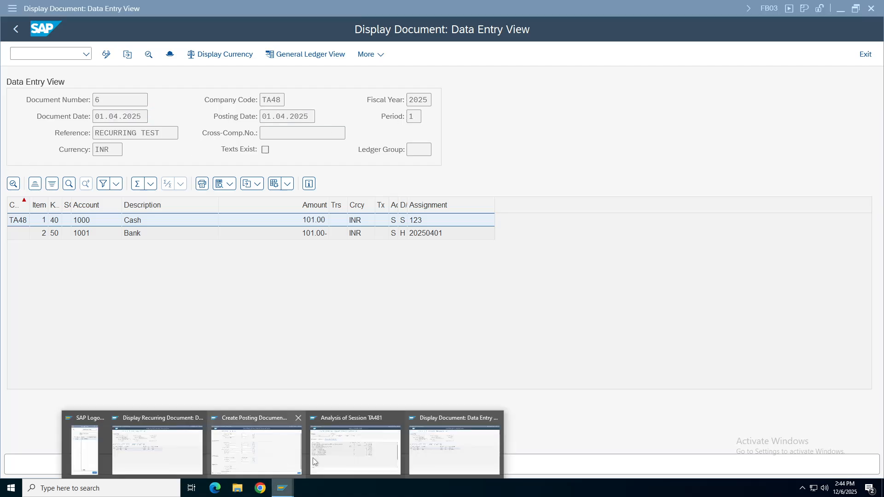
Set Next Run On to 01.05.2025–31.05.2025 and the session name to TA482.
left_click(257, 458)
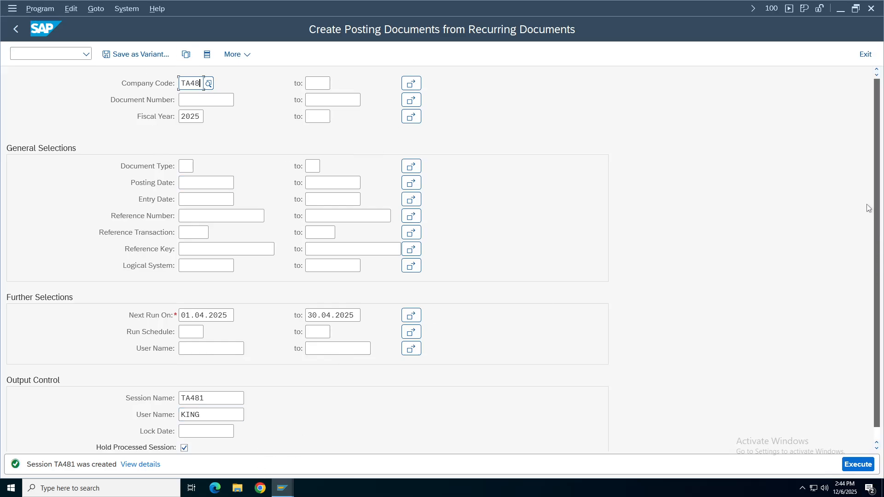
left_click(229, 316)
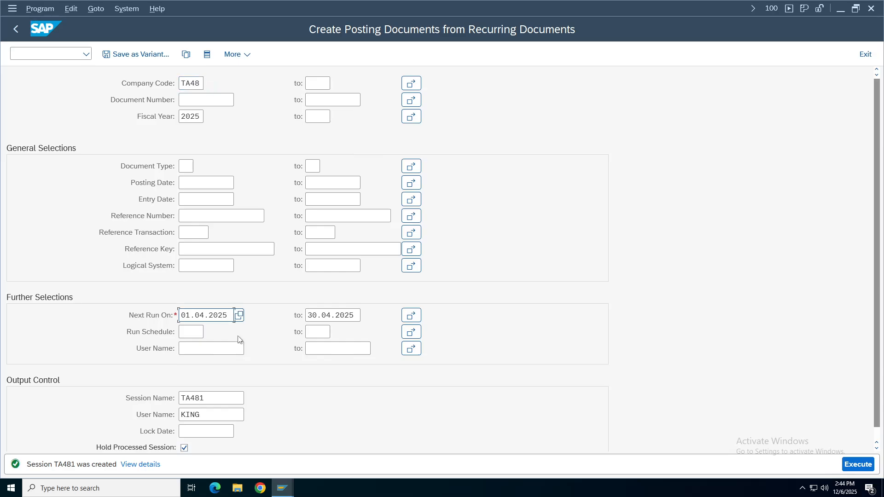
key("BackSpace")
key("BackSpace")
key("BackSpace")
key("BackSpace")
key("BackSpace")
key("BackSpace")
key("BackSpace")
key("BackSpace")
key("BackSpace")
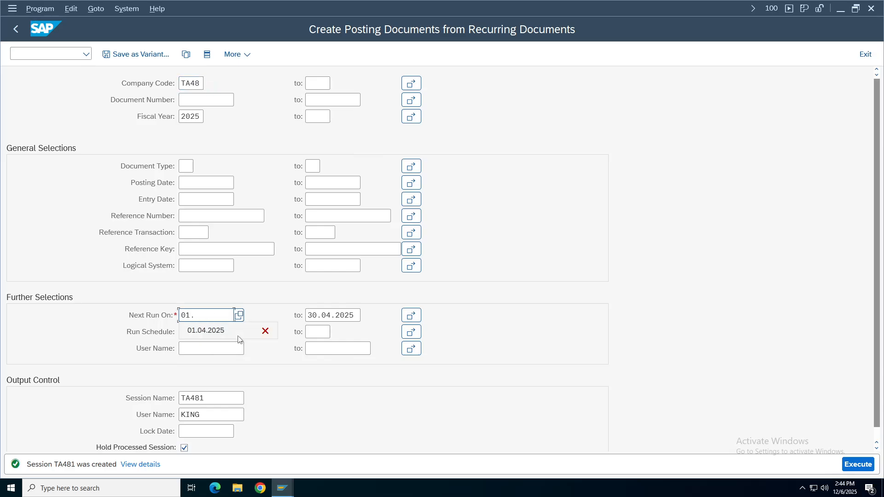
key("BackSpace")
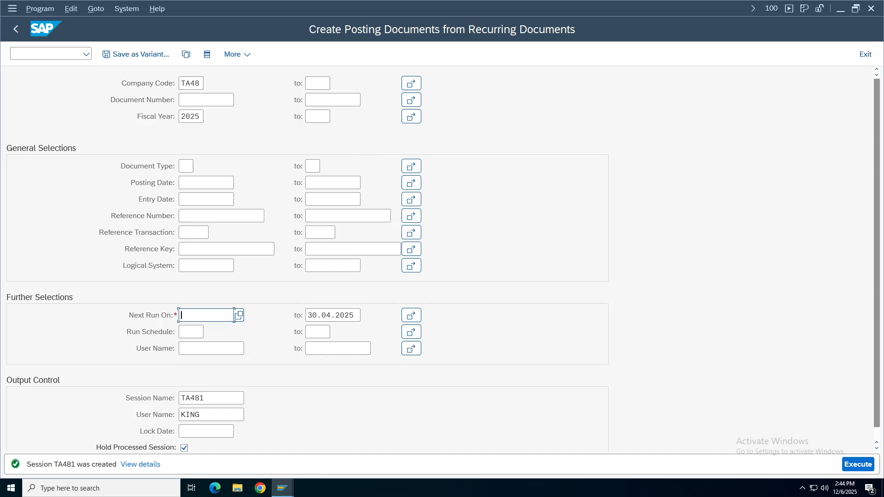
type("01.0")
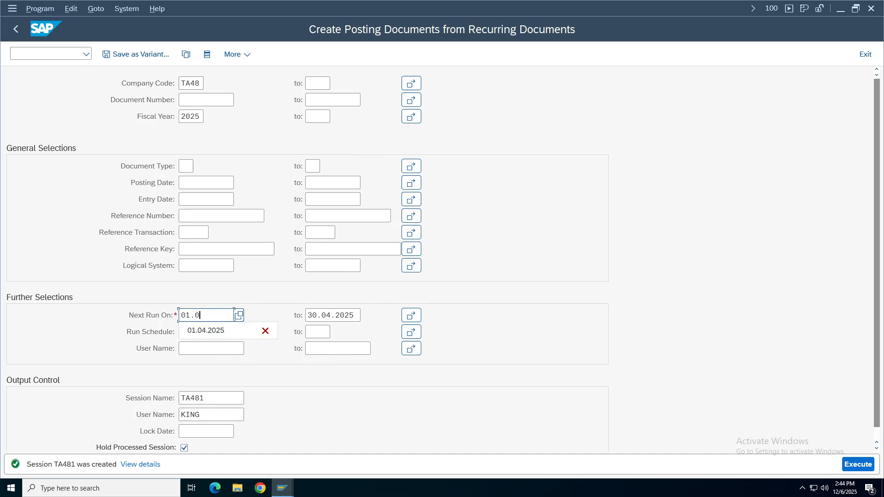
type("5")
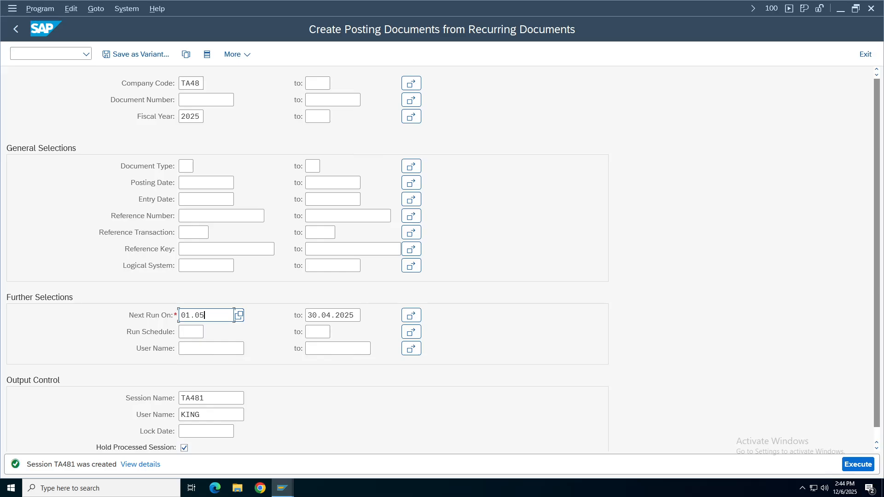
type(".2025")
left_click(305, 315)
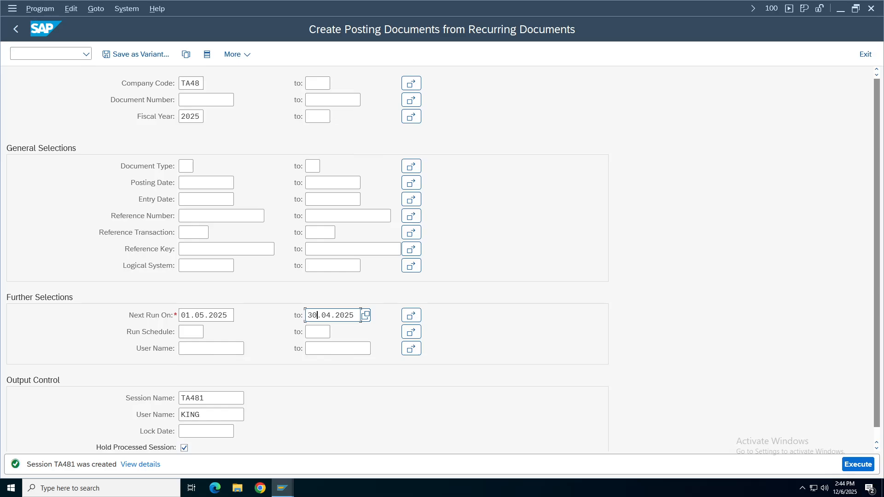
key("BackSpace")
type("1")
key("BackSpace")
key("BackSpace")
key("BackSpace")
key("BackSpace")
key("BackSpace")
key("BackSpace")
type("5.2025")
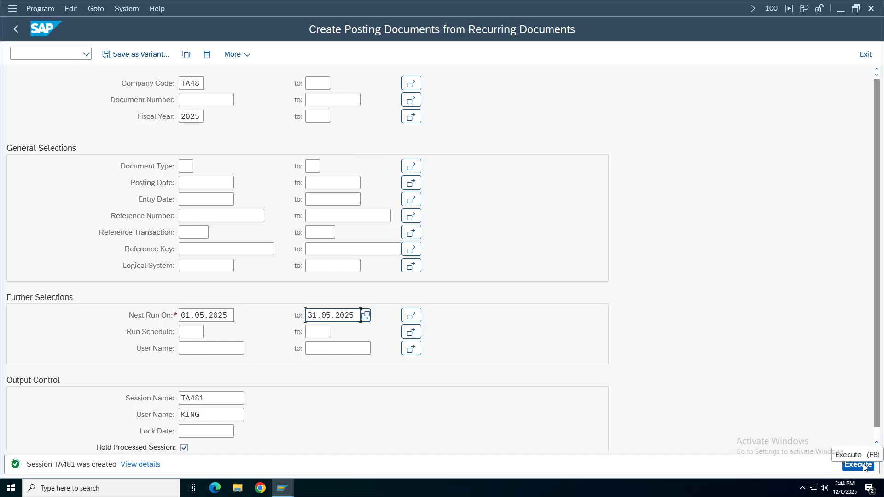
left_click(205, 398)
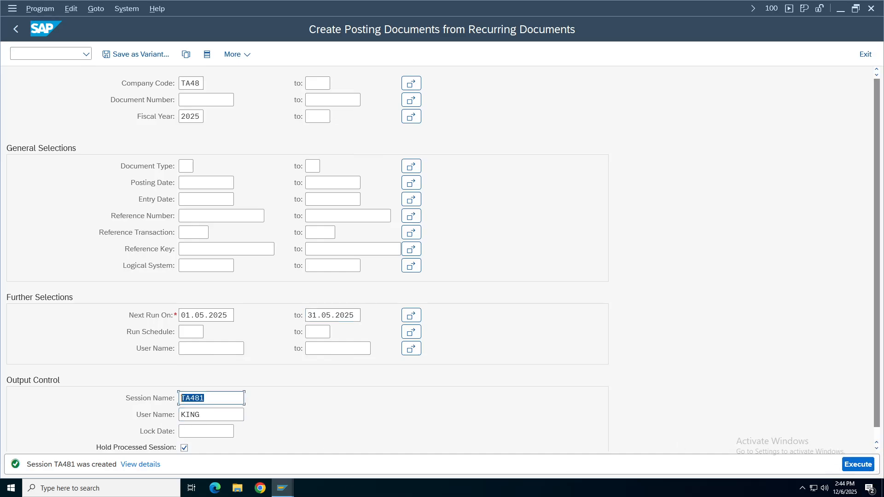
key("BackSpace")
type("2")
Execute to create session TA482, then switch to the TA481 analysis window.
left_click(852, 466)
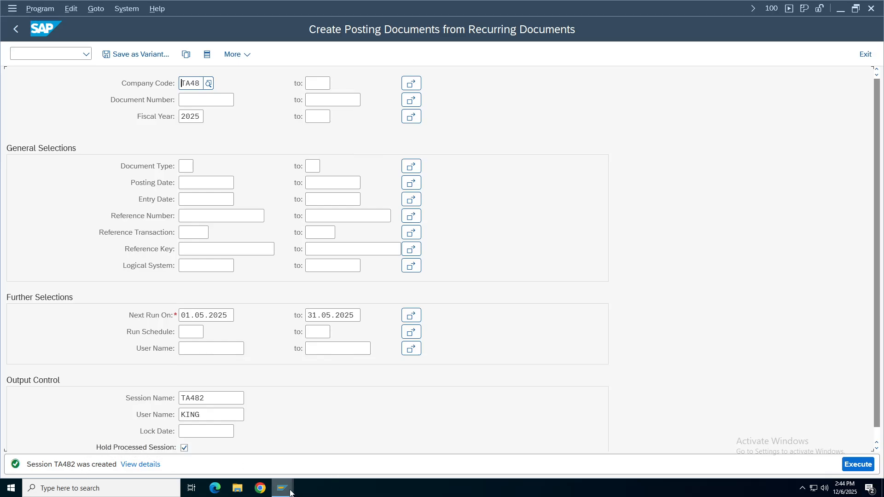
mouse_move(282, 492)
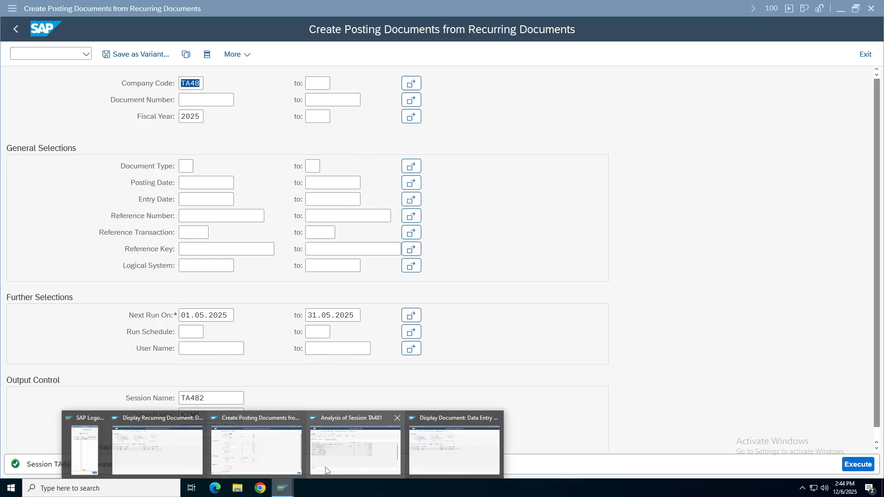
left_click(363, 449)
left_click(16, 30)
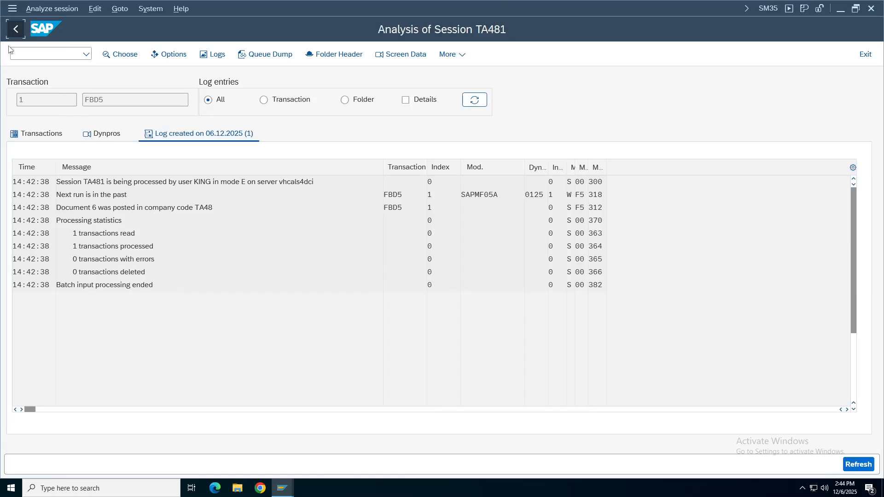
Run SM35 and process session TA482 with Display errors only.
left_click(16, 29)
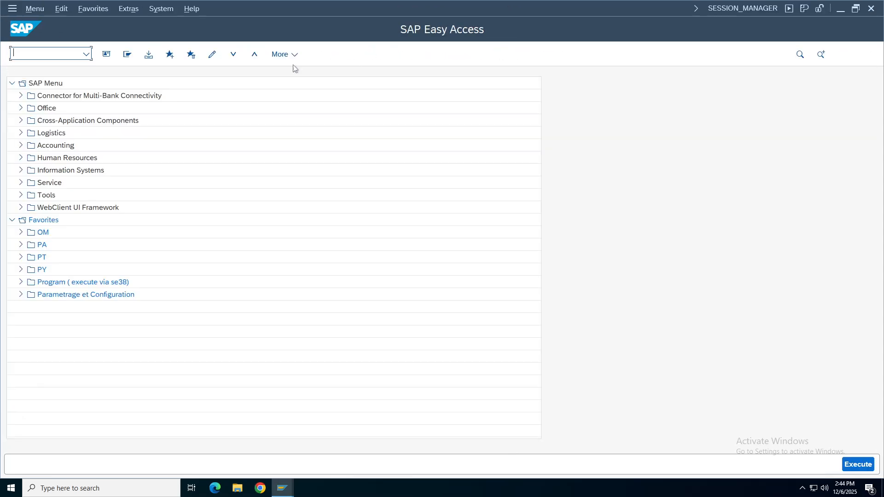
type("sm35")
key("Return")
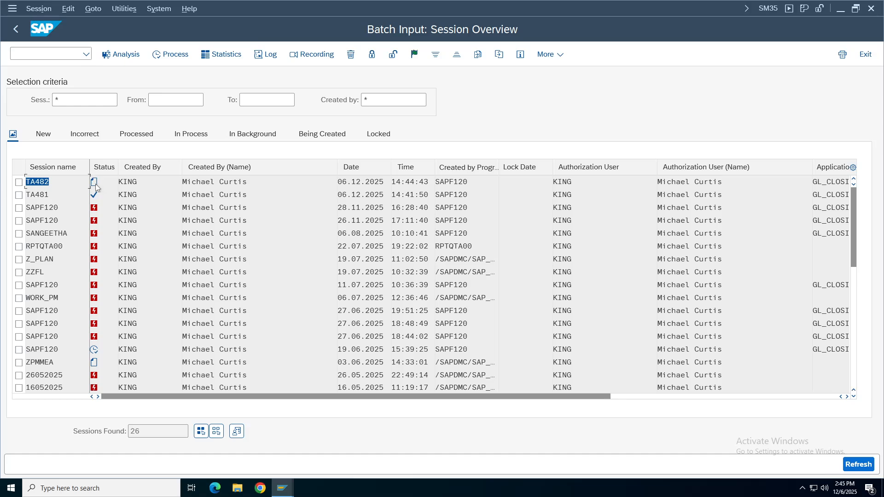
left_click(18, 182)
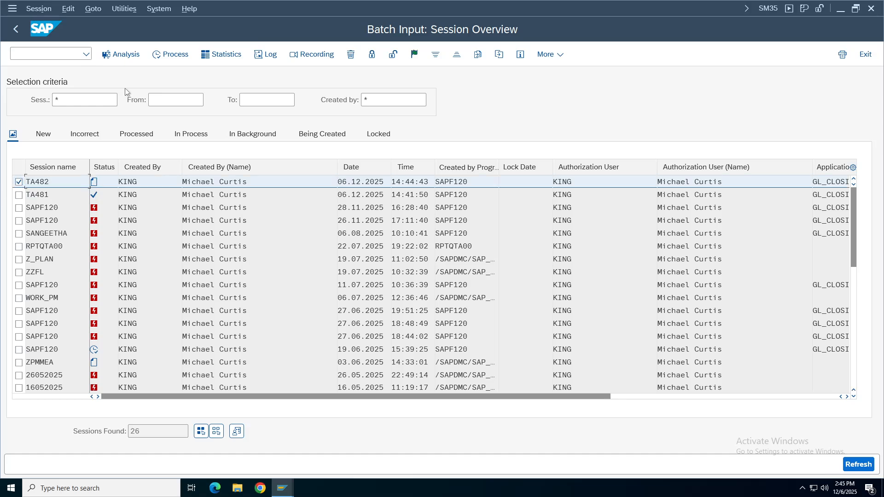
left_click(169, 55)
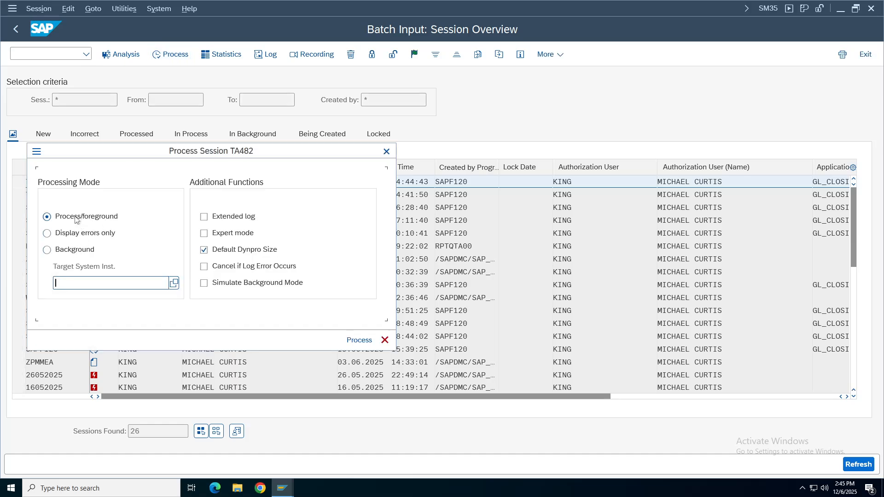
left_click(77, 234)
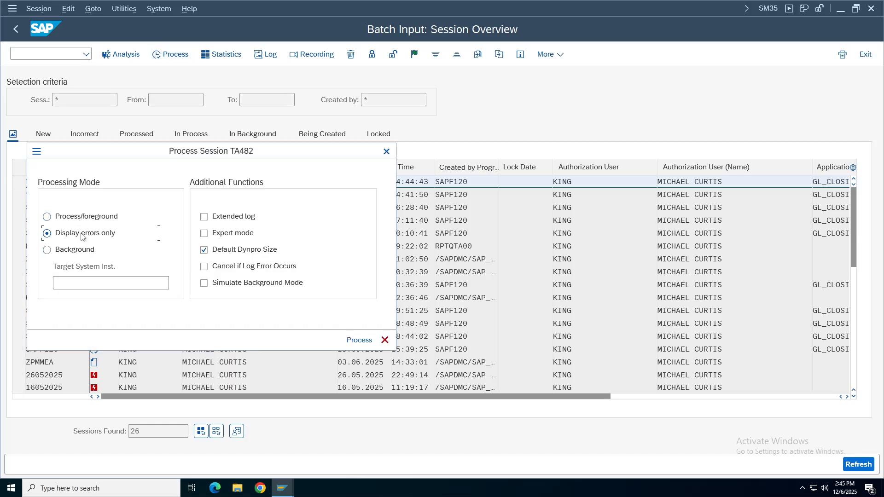
left_click(359, 340)
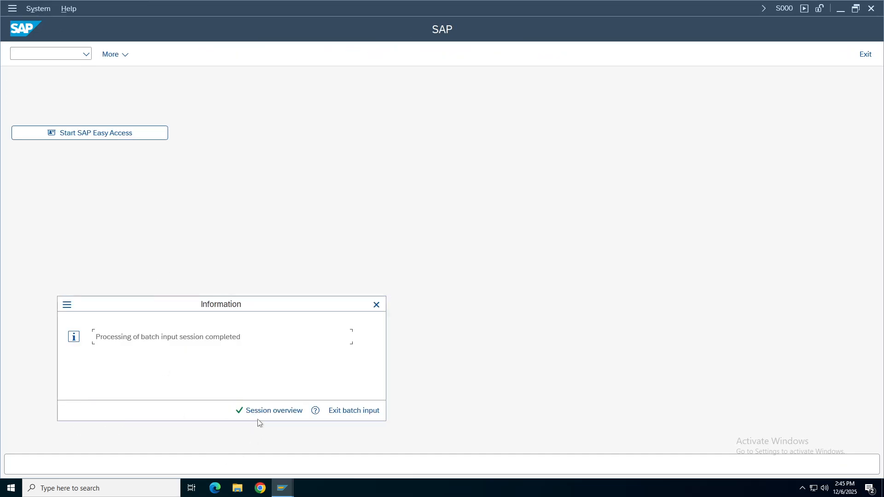
left_click(261, 414)
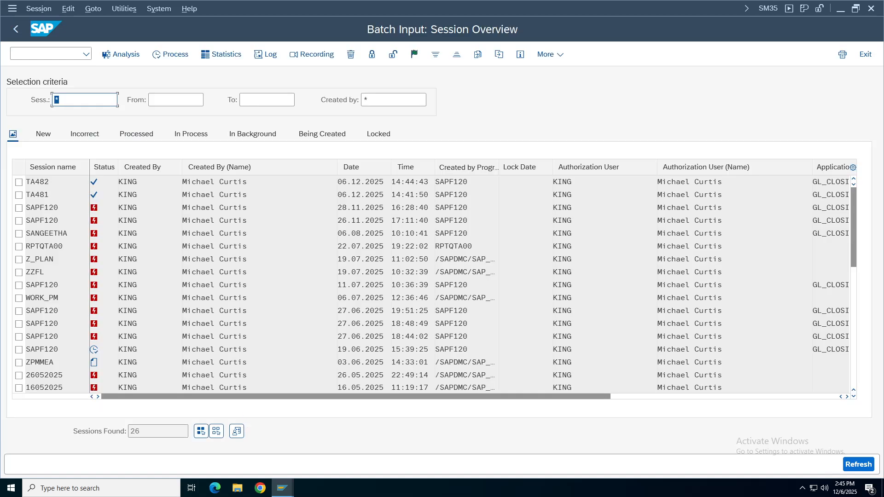
Check TA482's log showing document 7 posted, then return to the FB03 lookup screen.
left_click(18, 181)
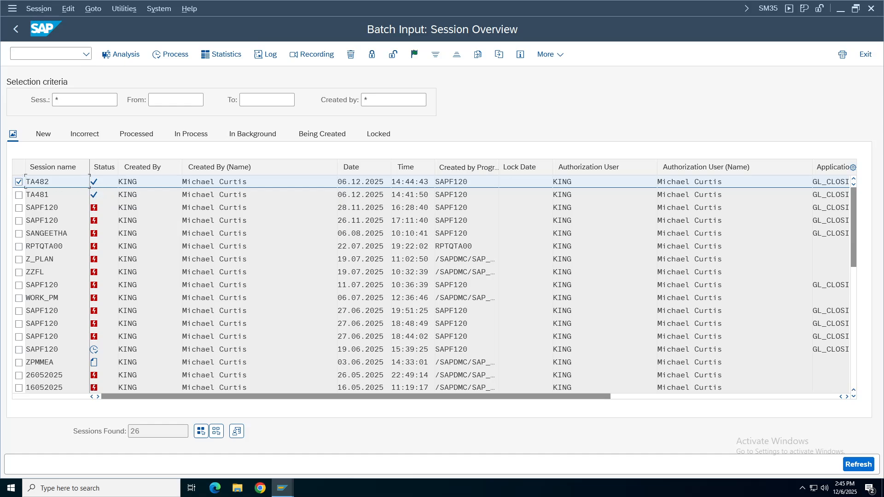
double_click(55, 182)
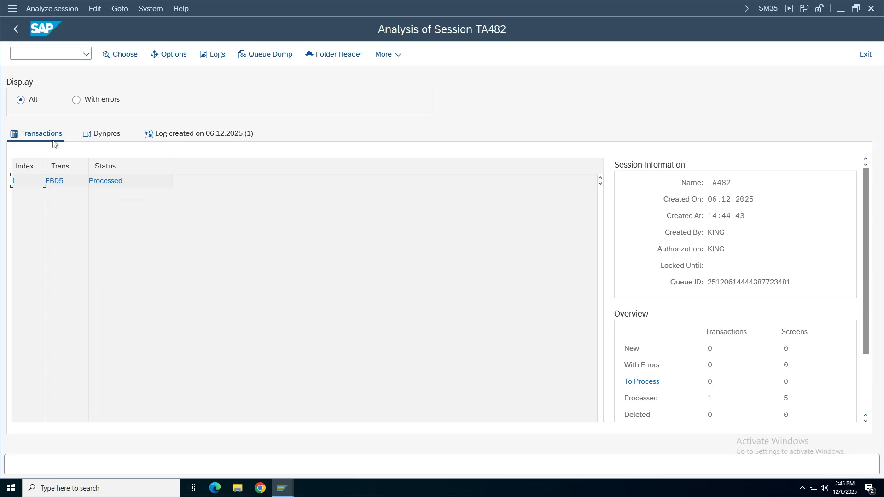
left_click(219, 137)
left_click_drag(98, 207, 84, 208)
left_click(122, 233)
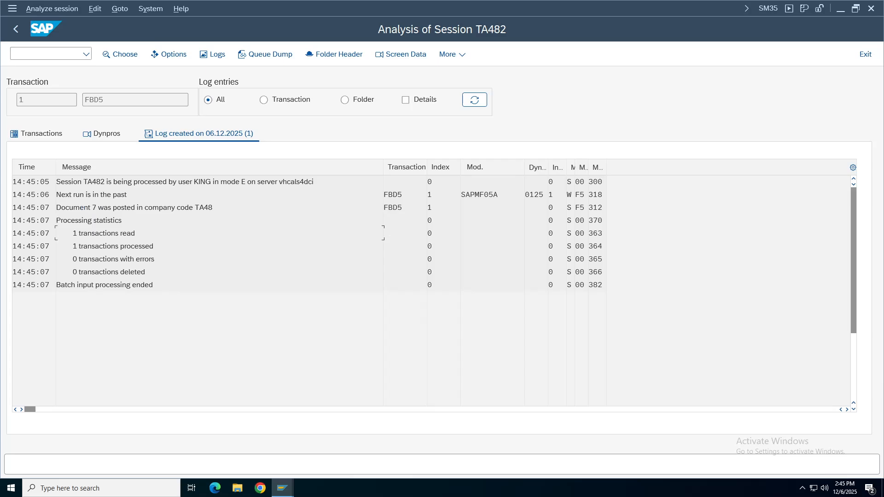
mouse_move(282, 488)
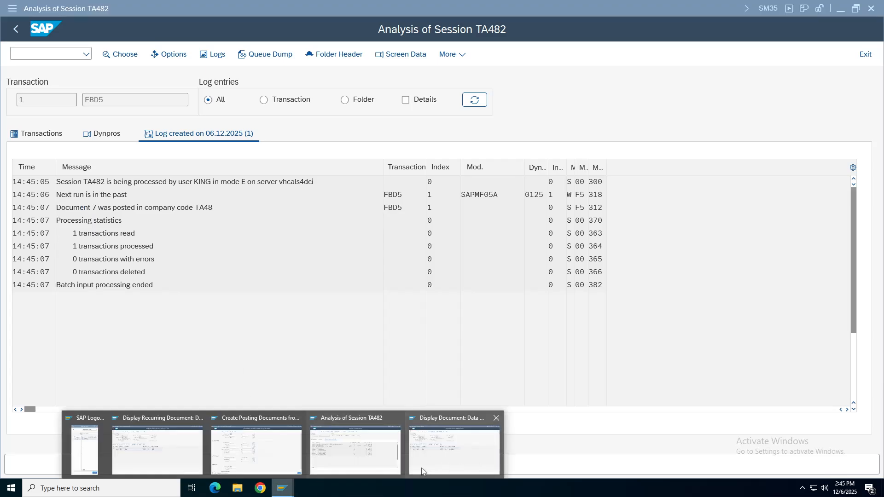
left_click(458, 444)
key("F3")
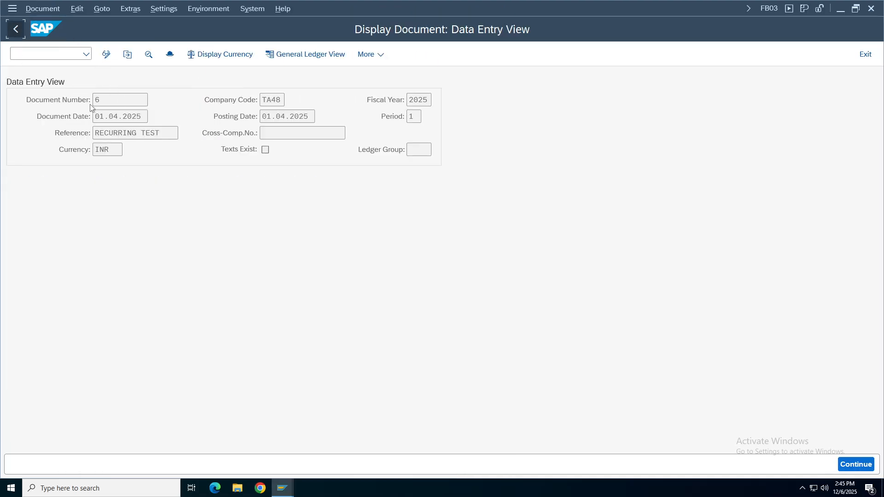
Display document 7, check its posting date and period 2, then return to the F.14 window.
type("6")
key("BackSpace")
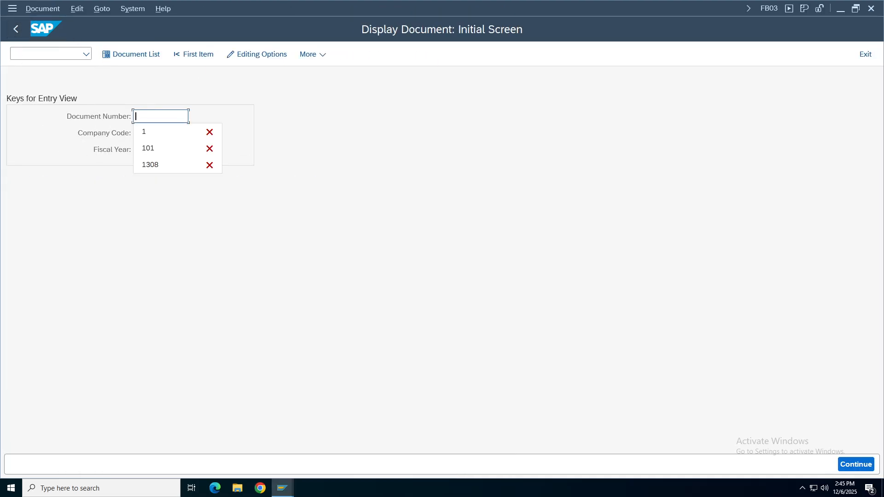
left_click(204, 131)
key("Return")
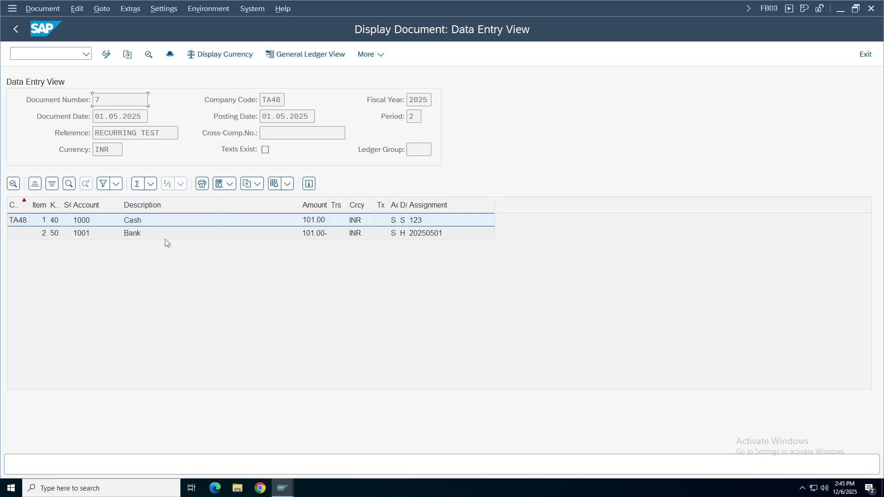
left_click(286, 116)
double_click(413, 117)
mouse_move(477, 5)
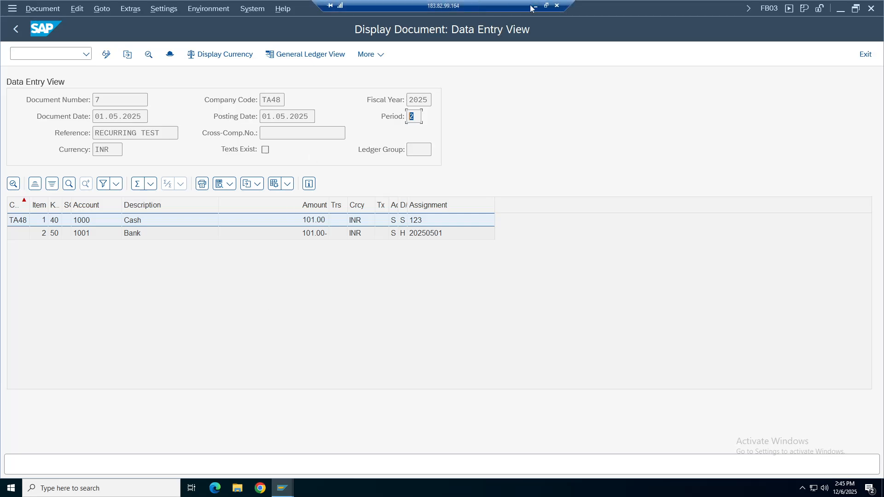
left_click(119, 99)
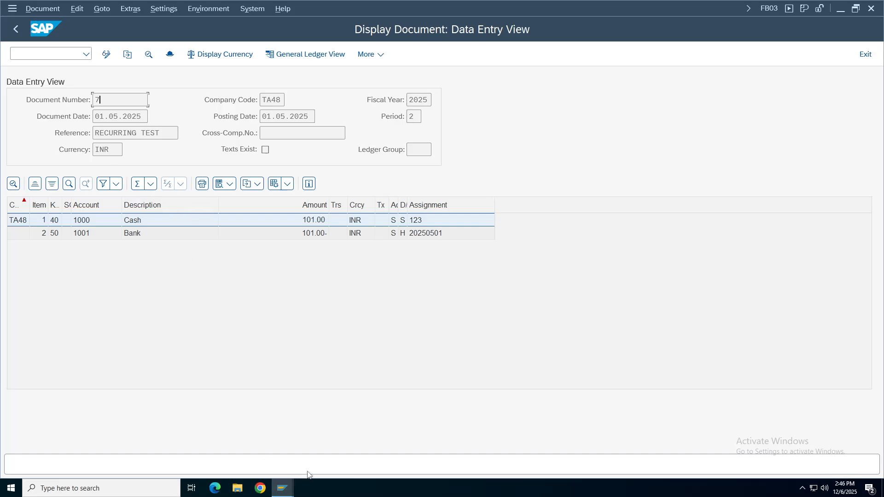
left_click(282, 488)
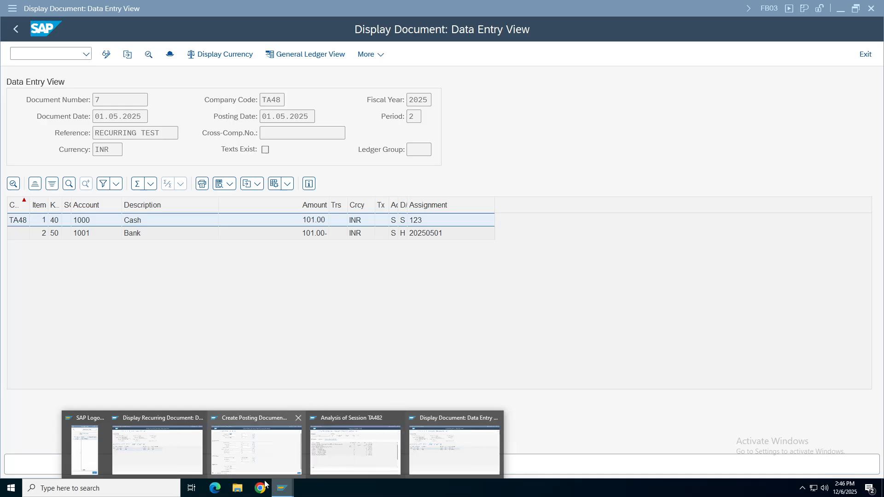
left_click(264, 454)
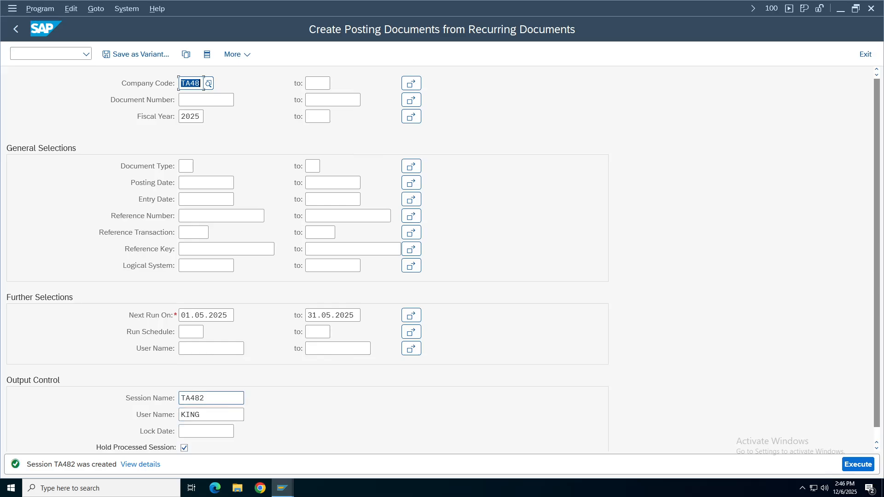
Clear the session name field, removing TA482.
left_click(217, 398)
key("BackSpace")
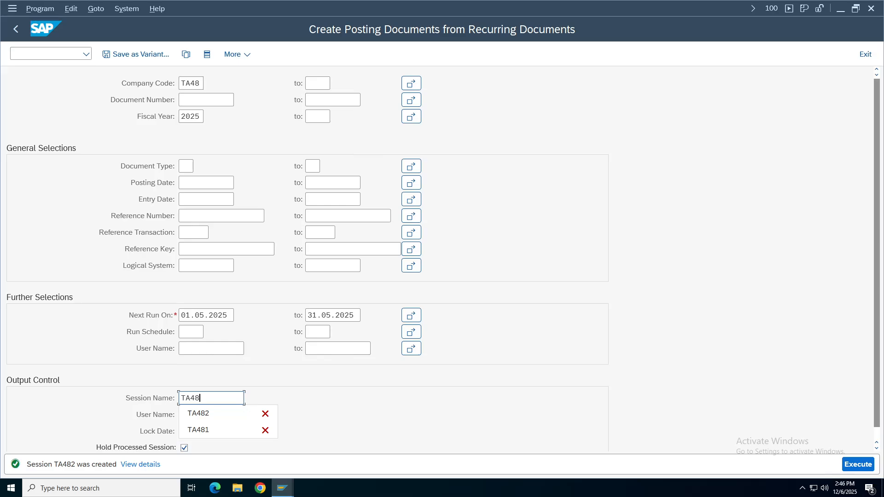
type("3")
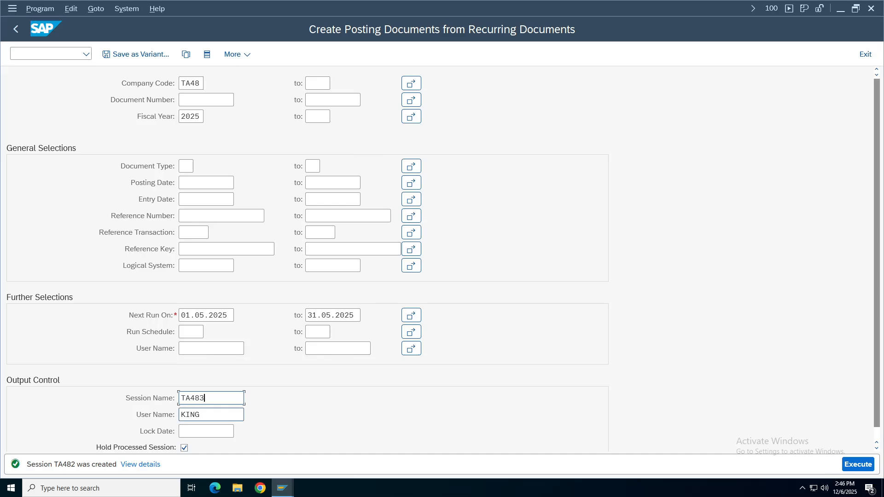
key("BackSpace")
key("BackSpace")
key("BackSpace")
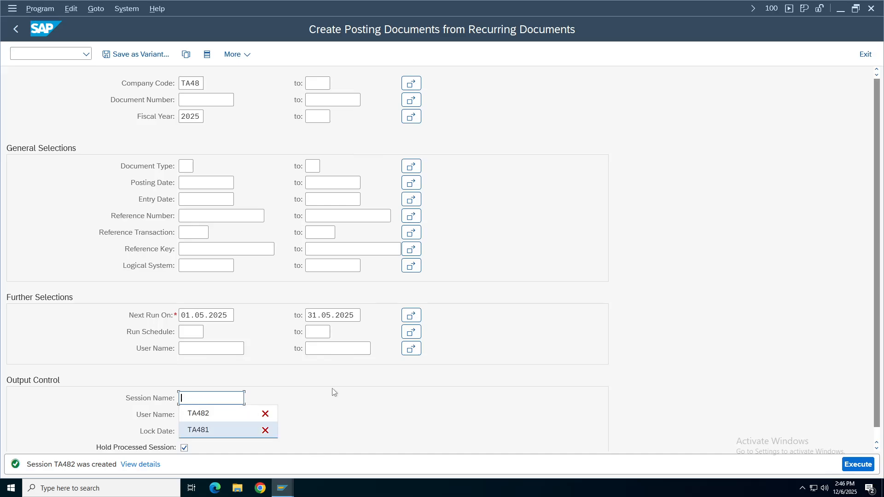
left_click(121, 371)
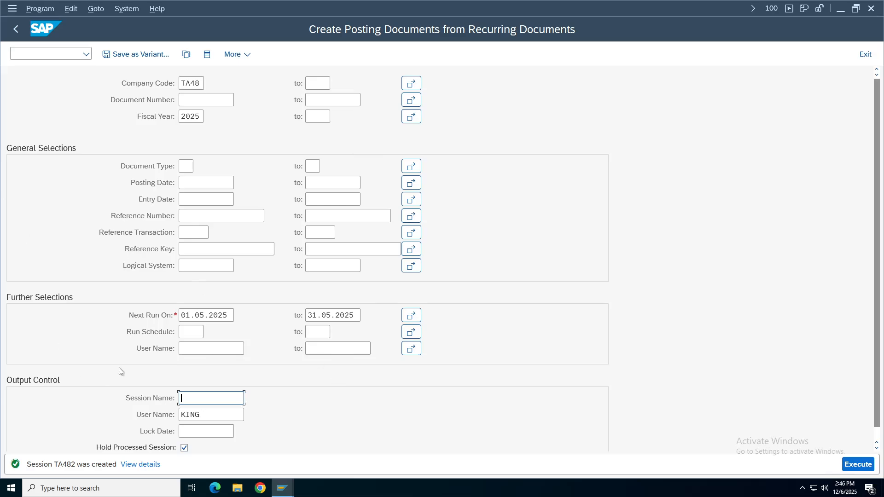
Change Next Run On to 01.06.2025–30.06.2025 and confirm the new dates.
left_click(233, 315)
key("BackSpace")
key("BackSpace")
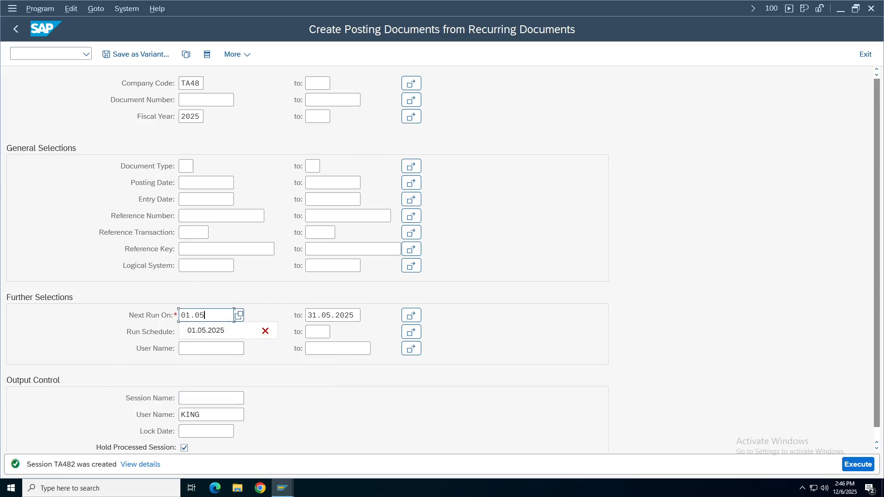
key("BackSpace")
key("BackSpace")
key("BackSpace")
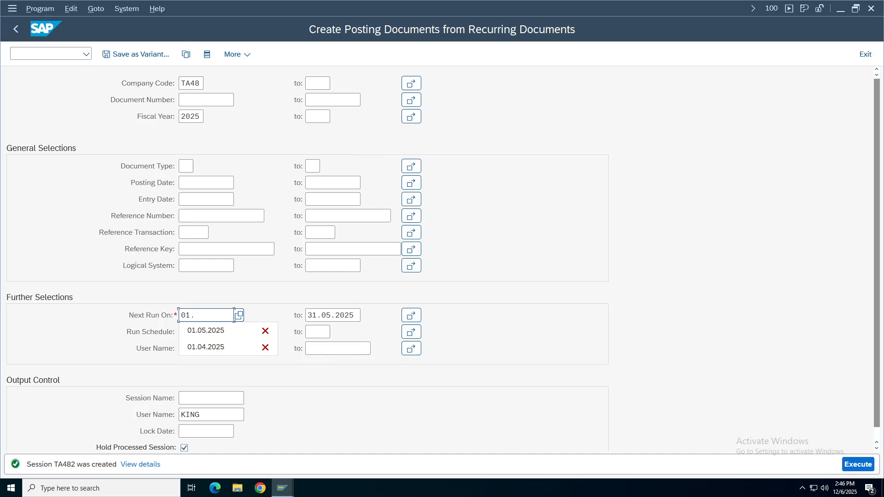
type(".06.2025")
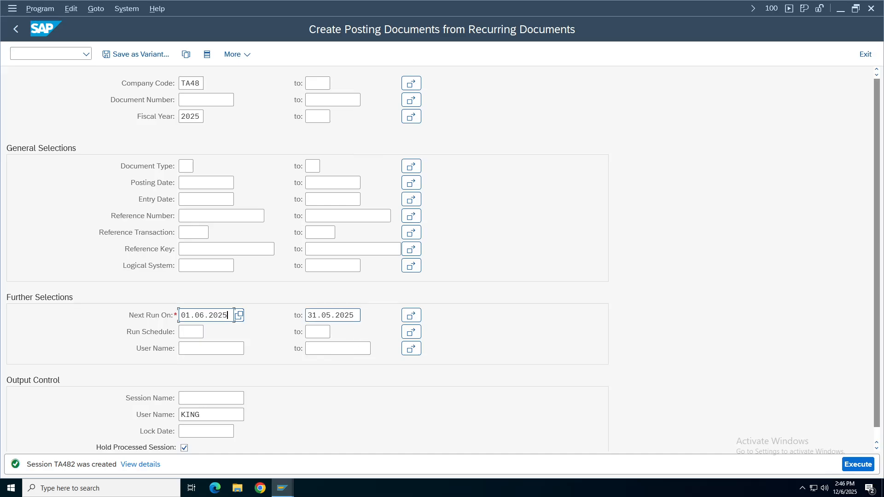
key("Tab")
key("BackSpace")
key("BackSpace")
key("BackSpace")
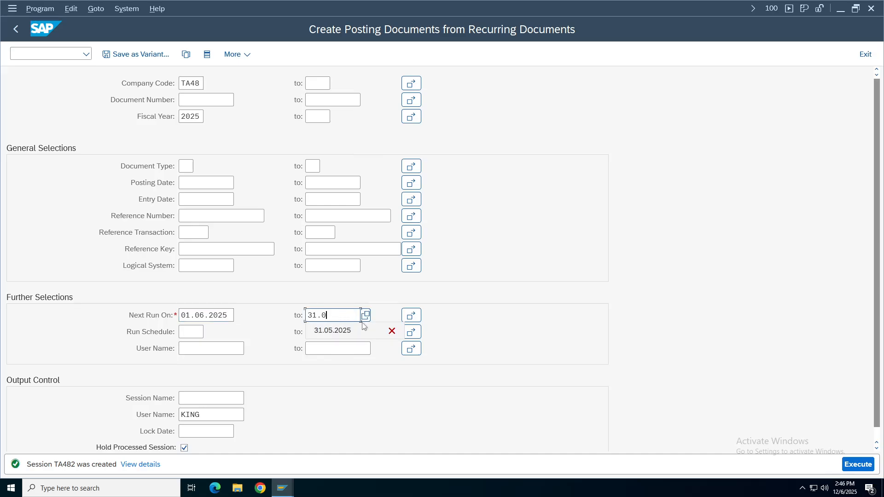
key("BackSpace")
key("BackSpace")
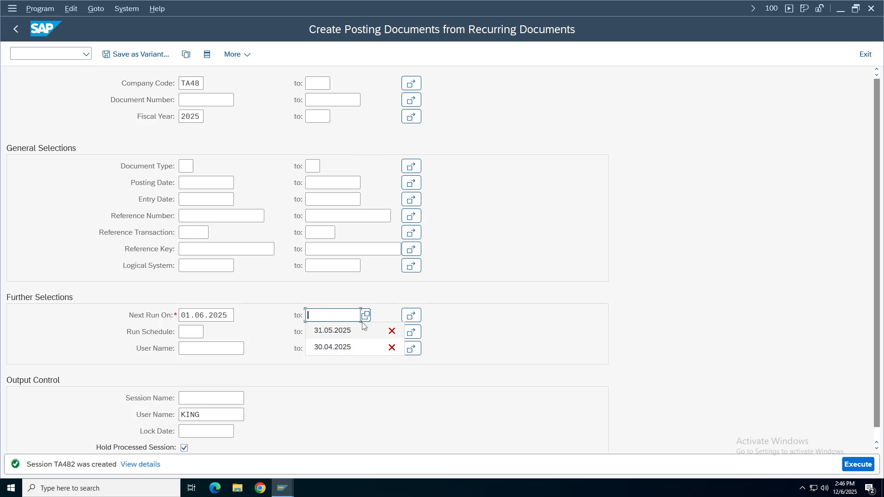
type("30")
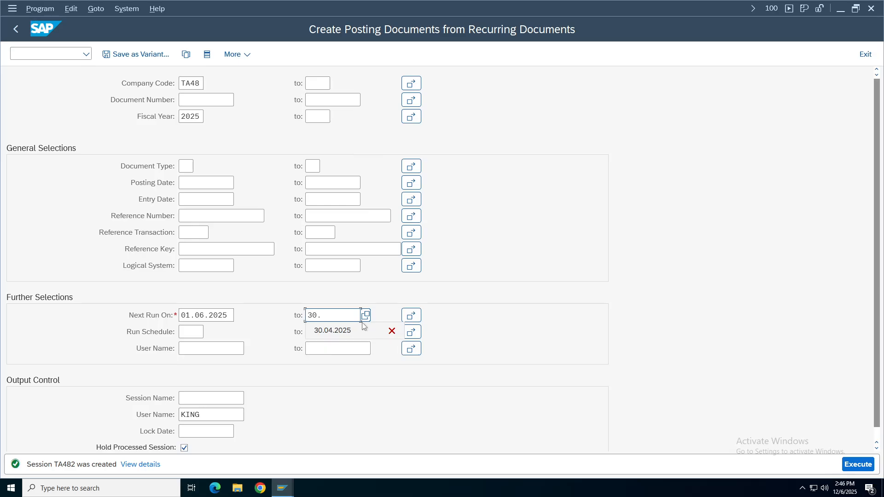
type(".06.2025")
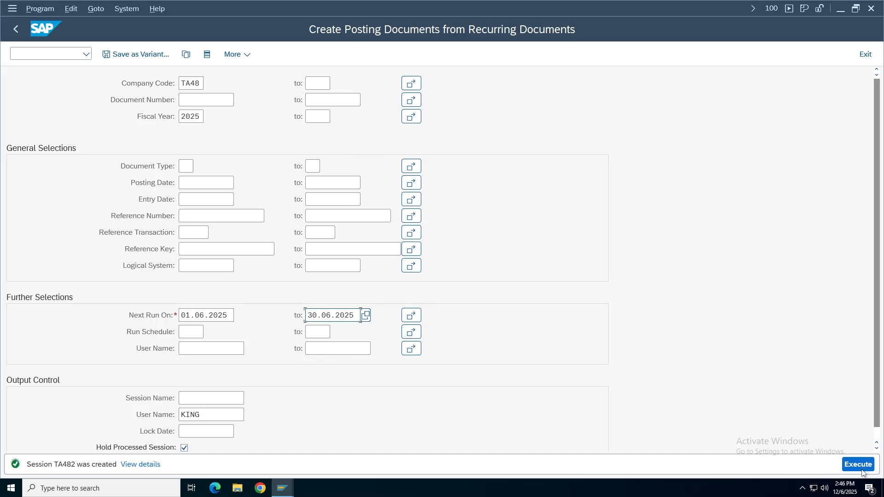
key("Return")
left_click(124, 9)
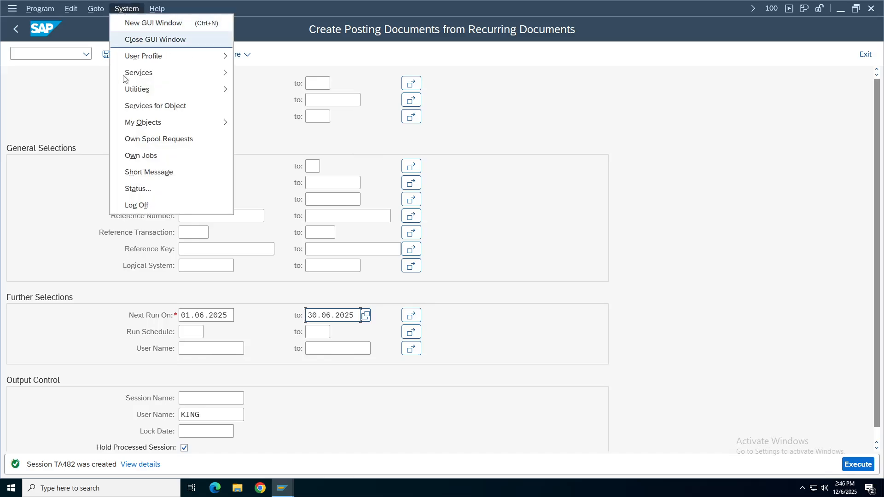
Confirm program SAPF120 in System Status, then execute to create the June batch session.
left_click(138, 189)
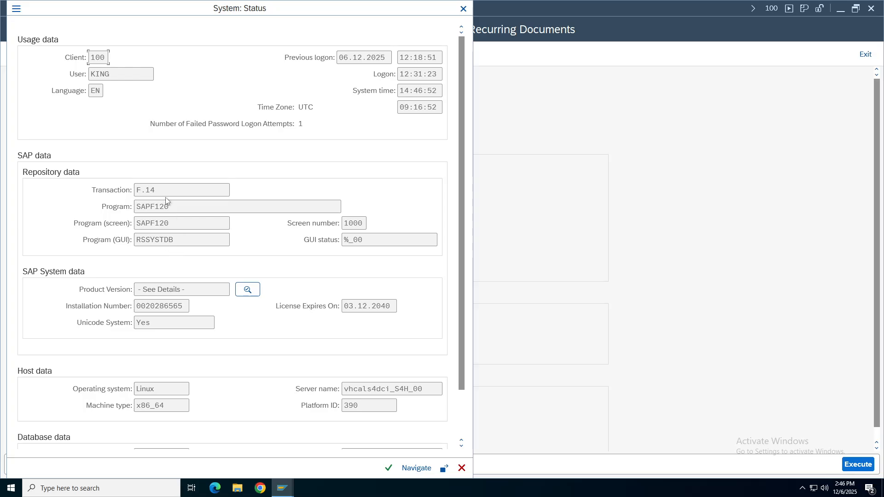
left_click_drag(169, 207, 136, 207)
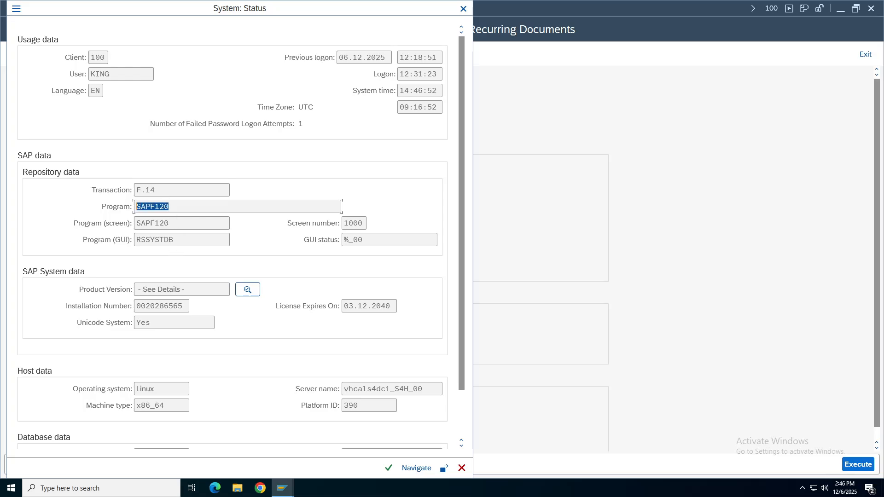
key("End")
left_click(463, 8)
left_click(859, 466)
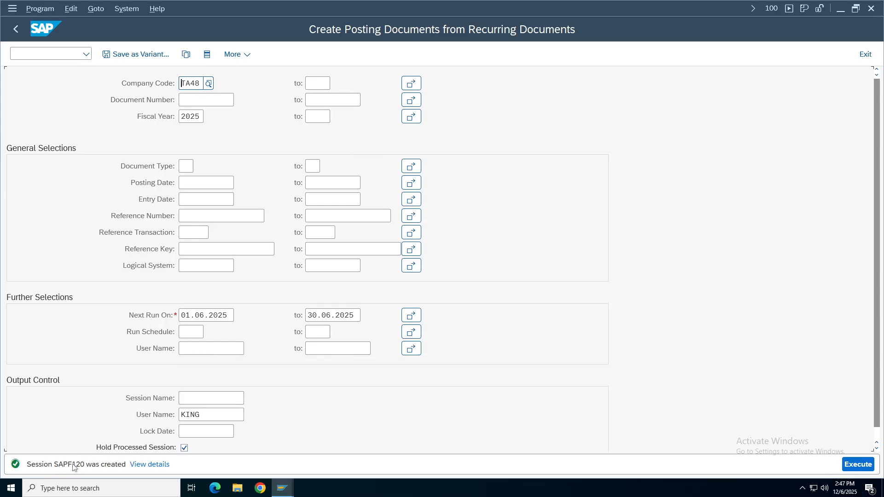
mouse_move(282, 488)
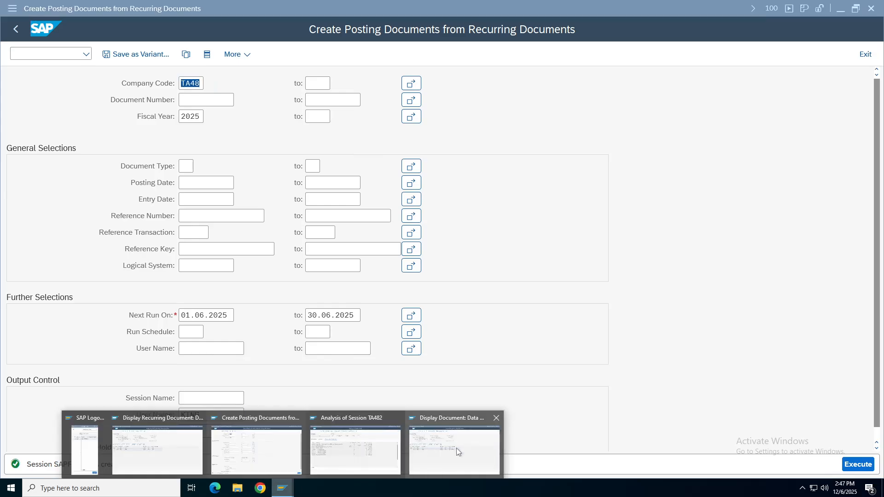
left_click(354, 438)
left_click(16, 29)
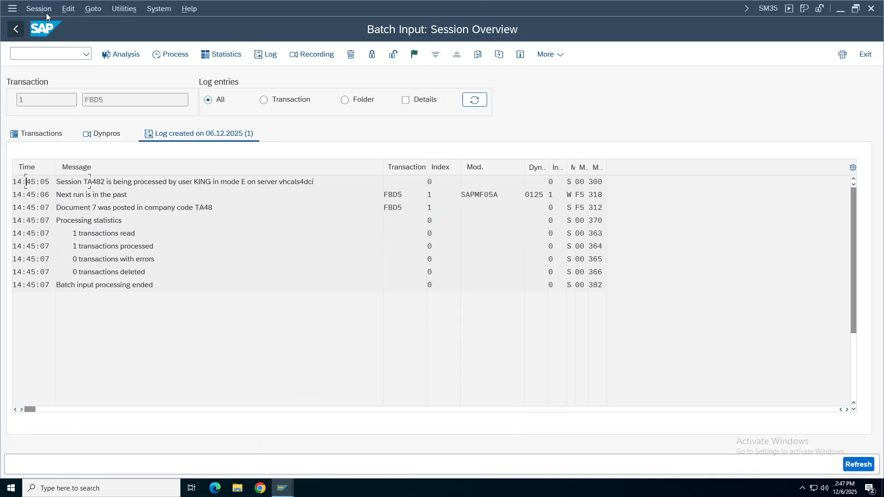
left_click(39, 8)
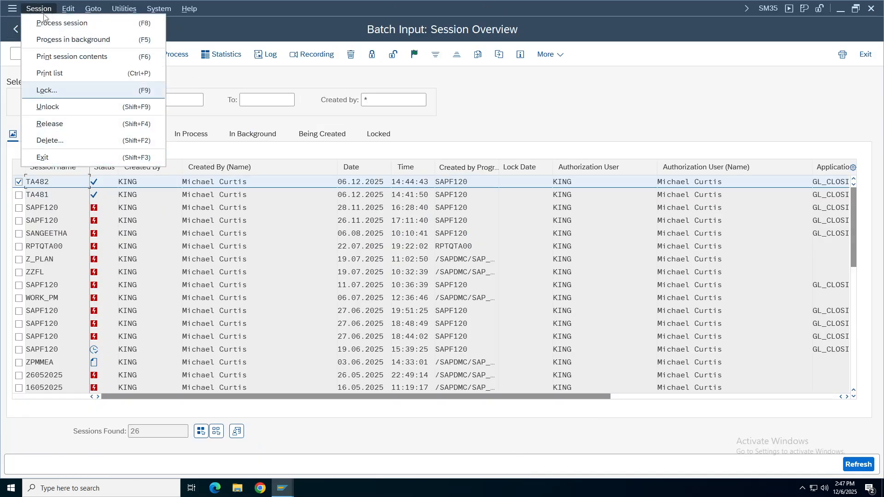
left_click(214, 79)
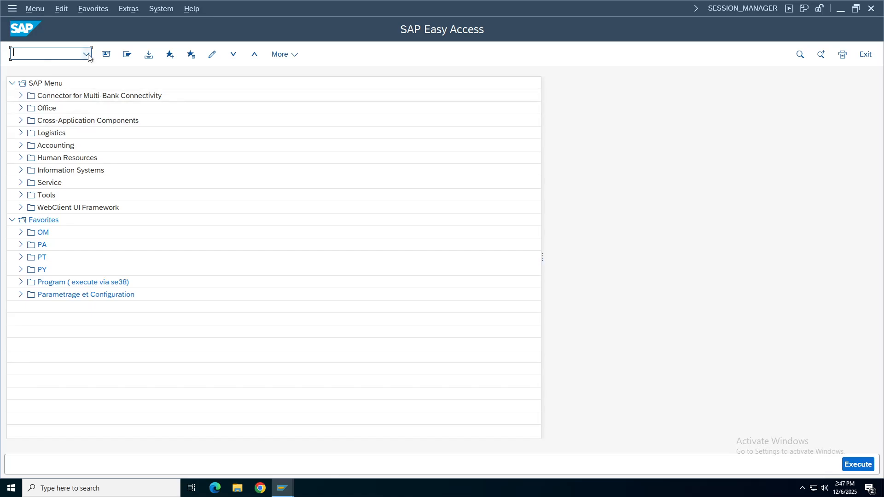
left_click(86, 54)
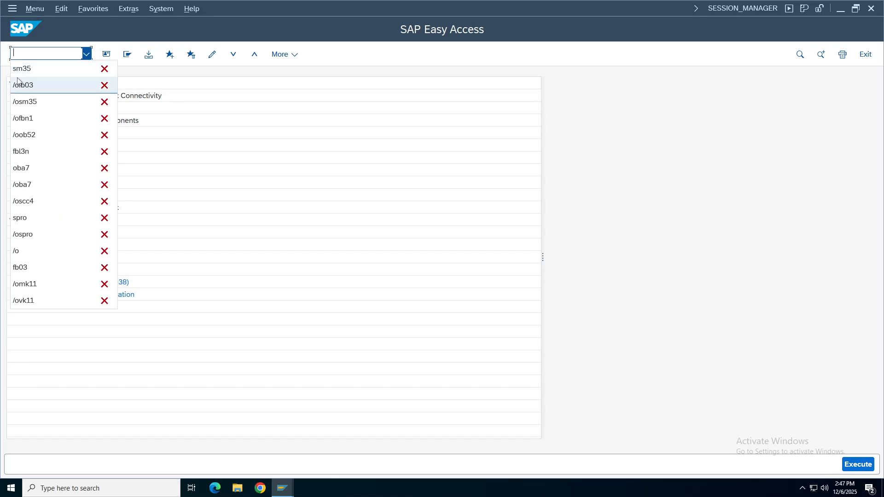
left_click(20, 69)
key("Return")
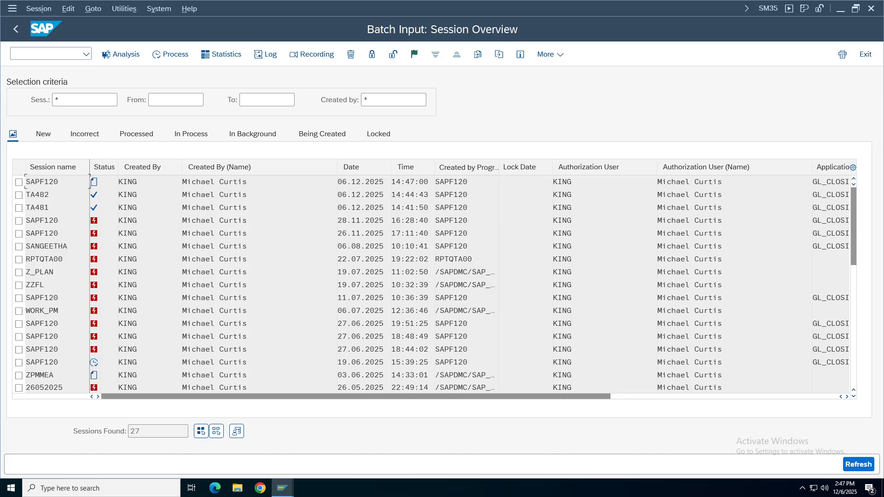
left_click_drag(59, 182, 18, 184)
left_click(19, 183)
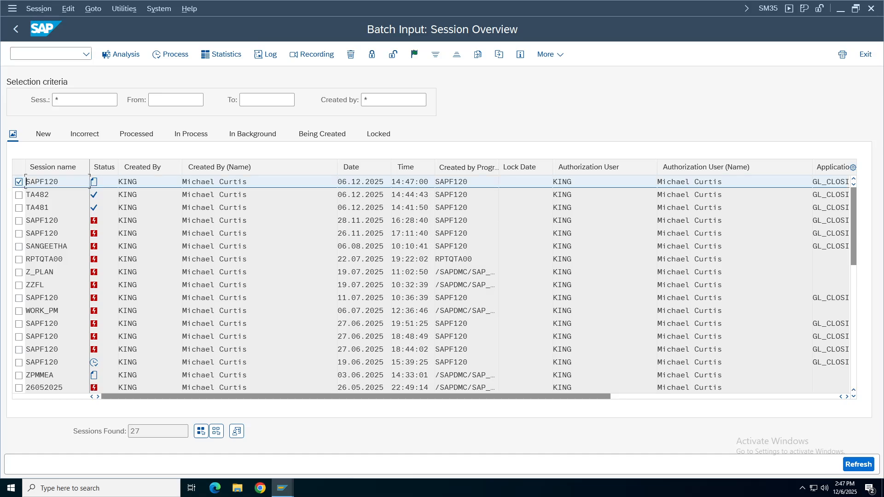
left_click(173, 56)
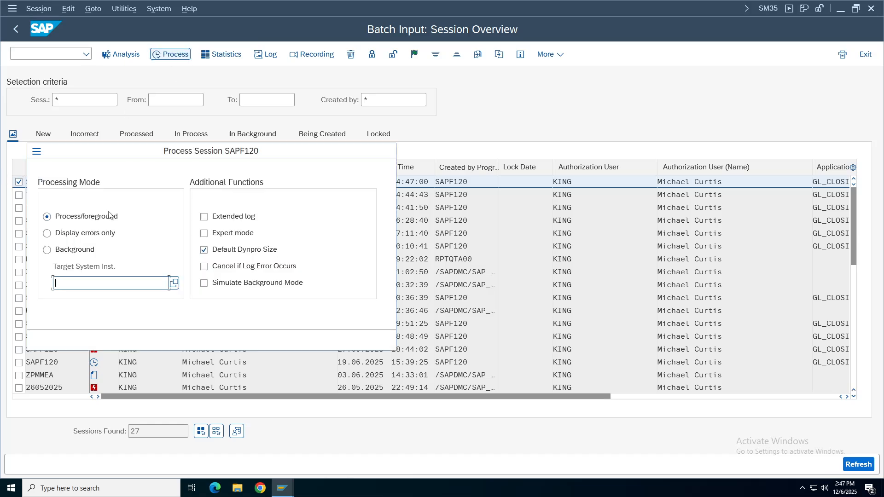
left_click(109, 234)
left_click(360, 340)
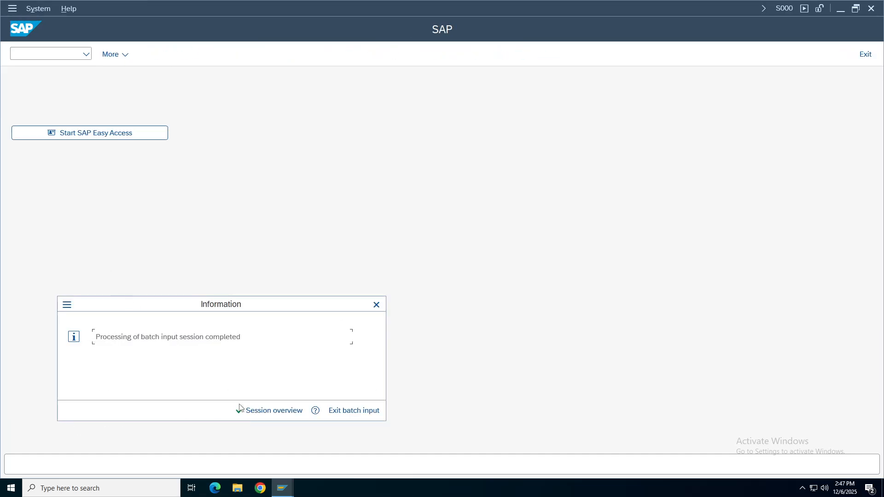
left_click(264, 410)
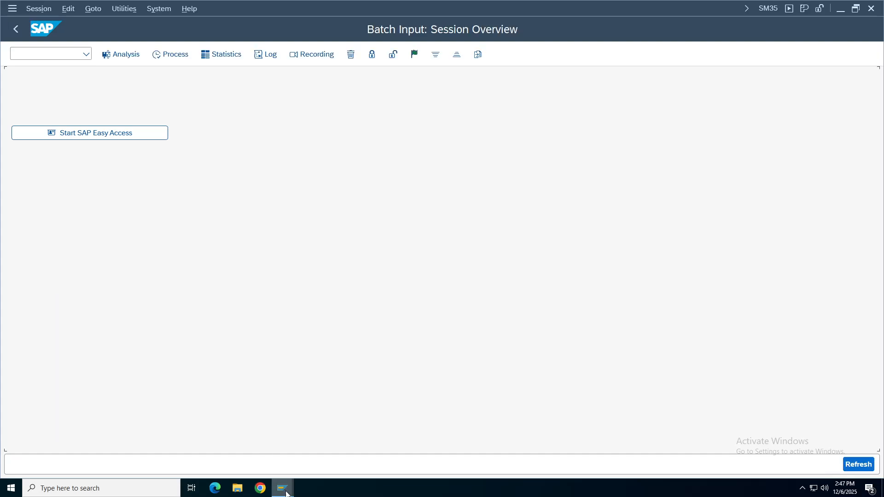
mouse_move(282, 487)
left_click(243, 470)
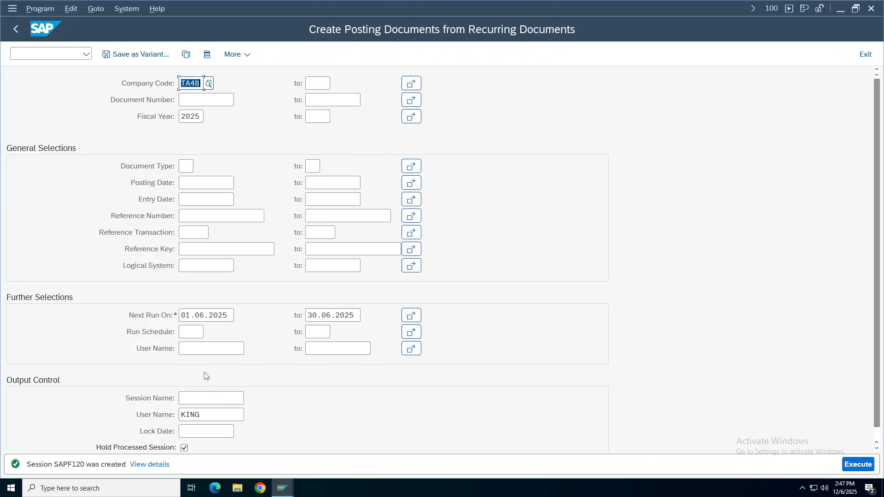
left_click(211, 397)
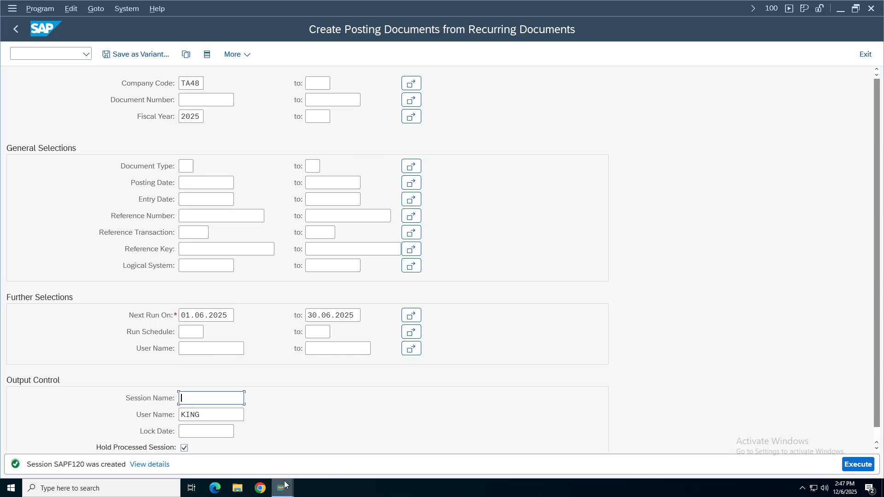
left_click(289, 492)
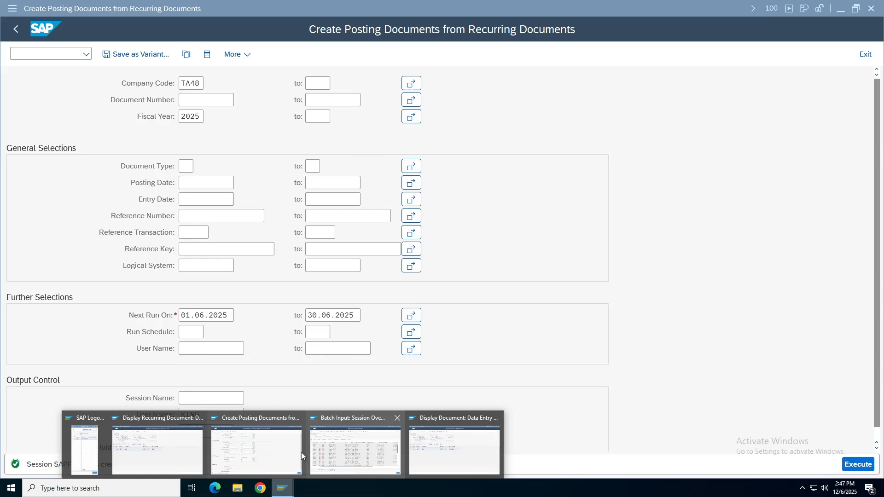
left_click(348, 451)
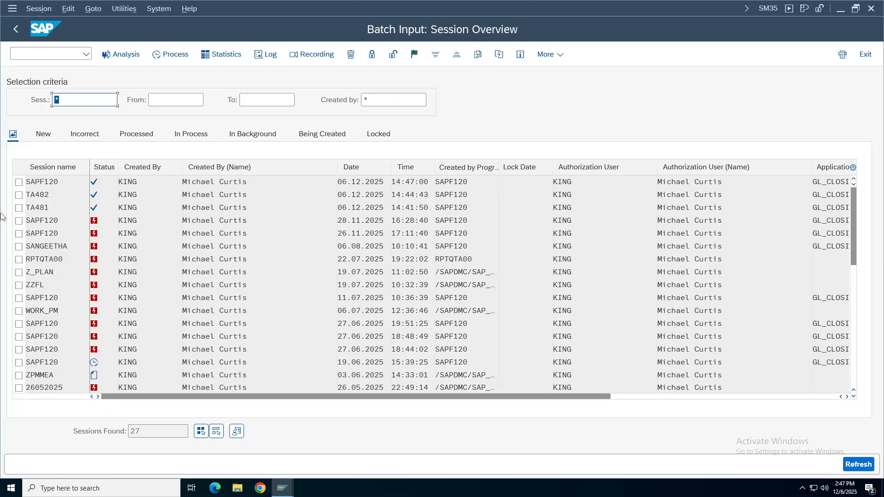
left_click(55, 208)
left_click(36, 195)
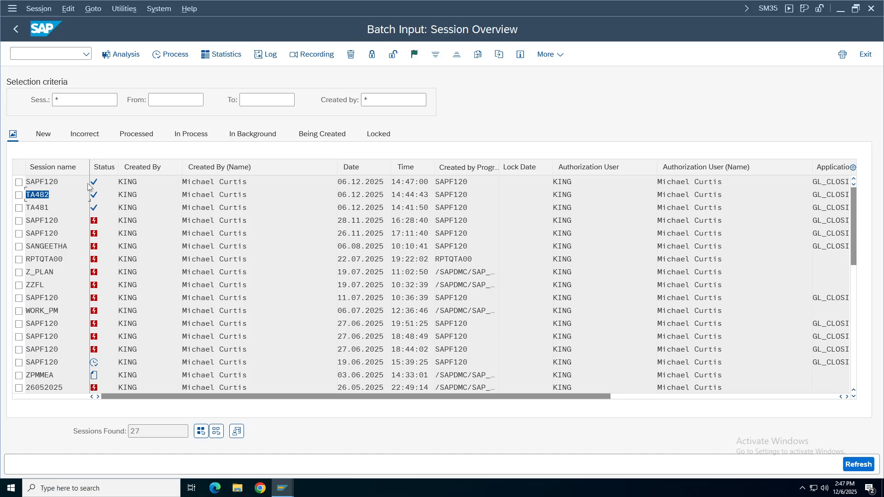
key("Up")
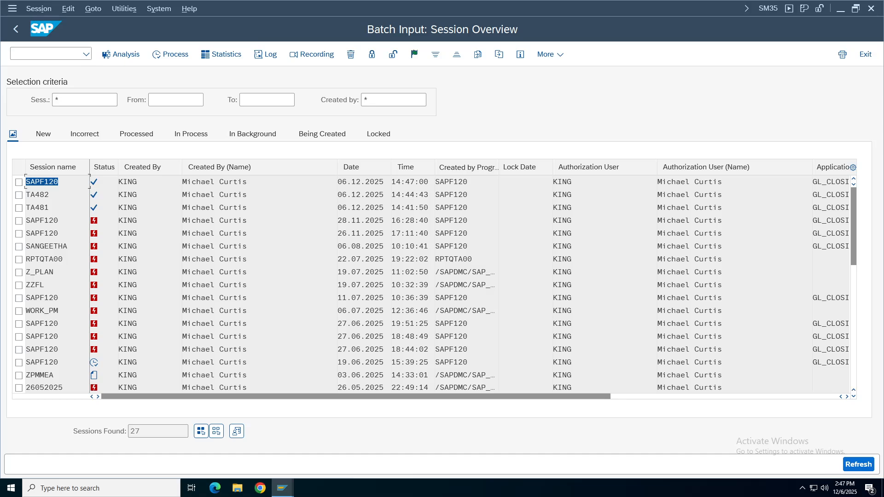
left_click(37, 207)
left_click(37, 194)
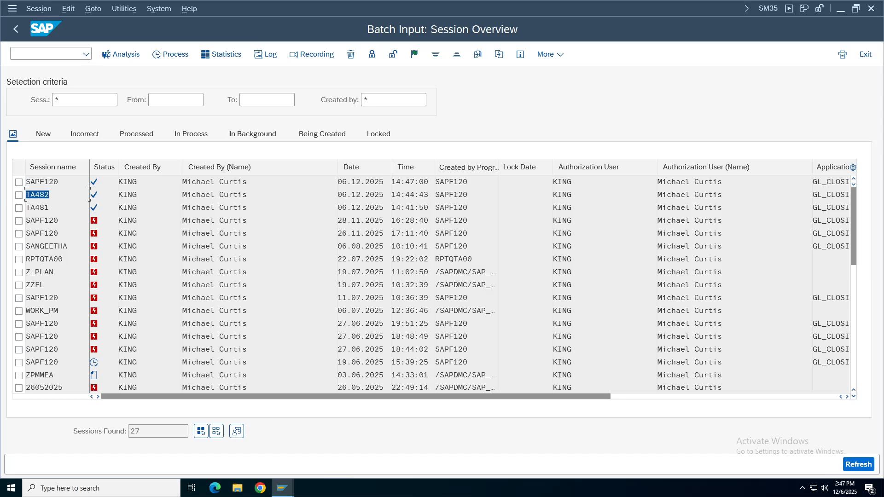
key("Up")
left_click(287, 491)
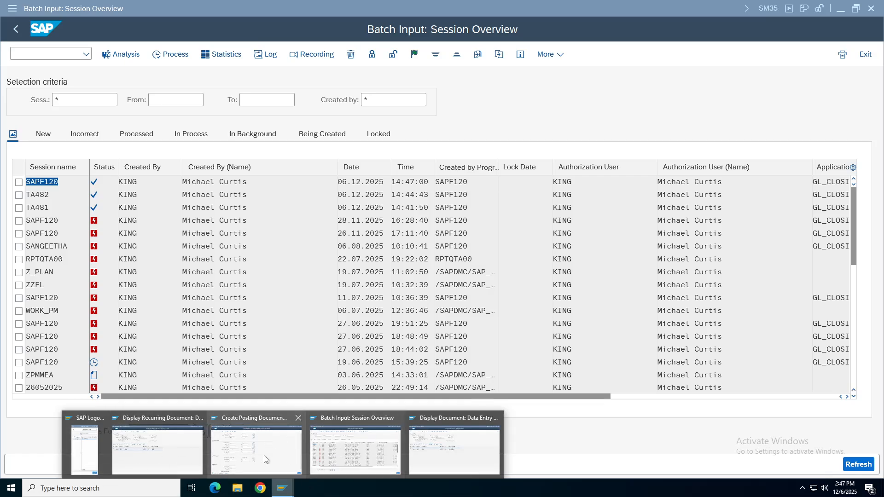
left_click(289, 381)
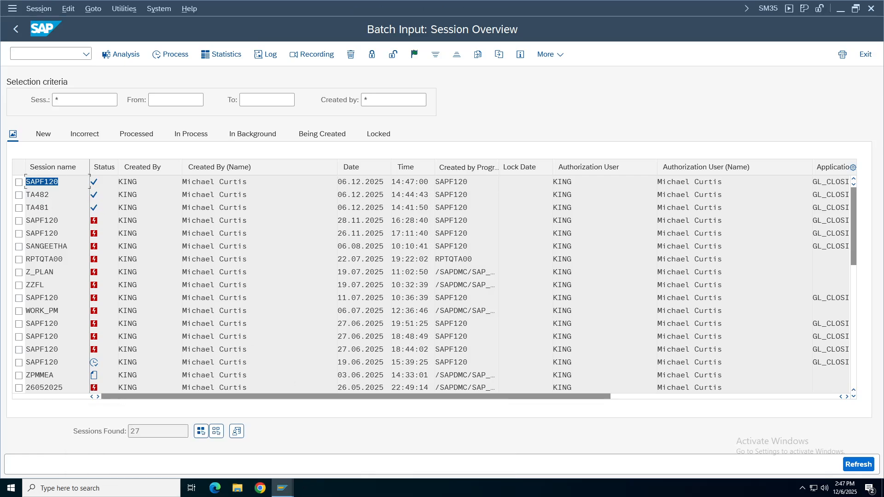
left_click(290, 489)
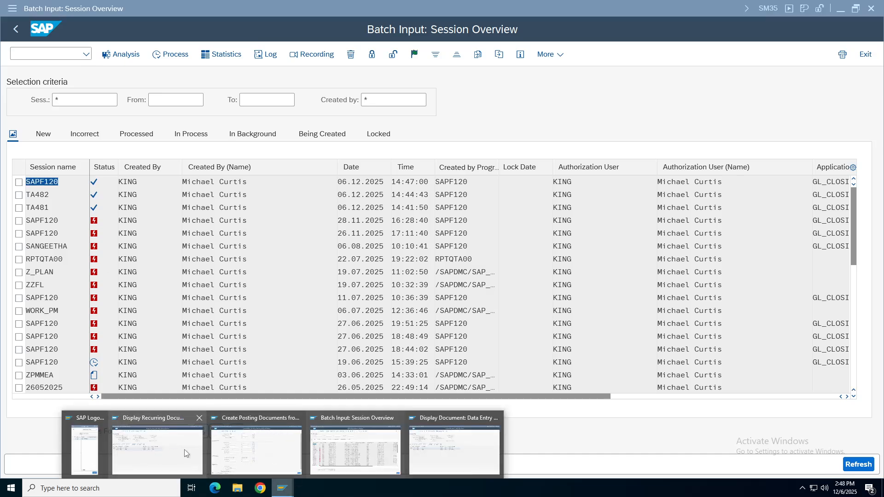
left_click(356, 464)
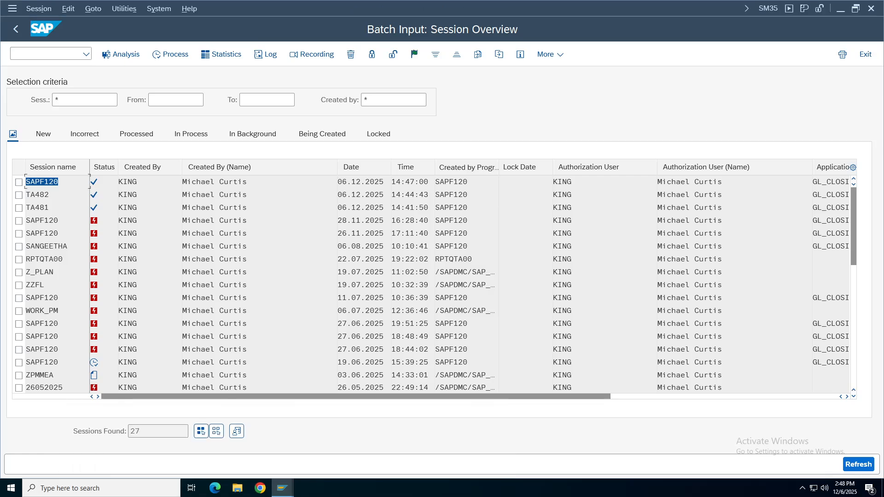
key("F2")
left_click(142, 131)
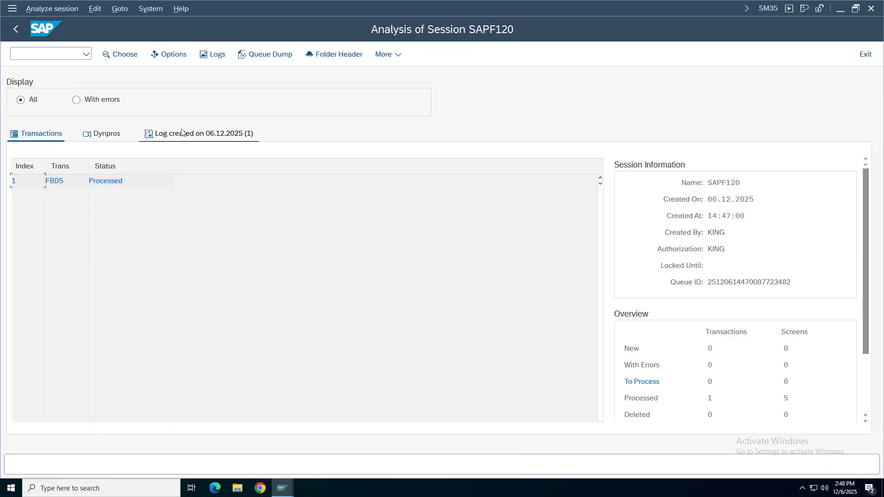
left_click(16, 29)
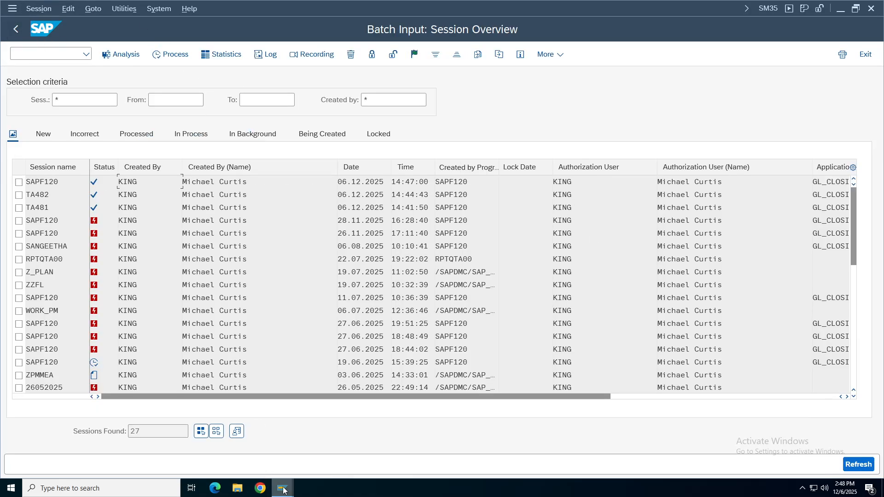
mouse_move(282, 487)
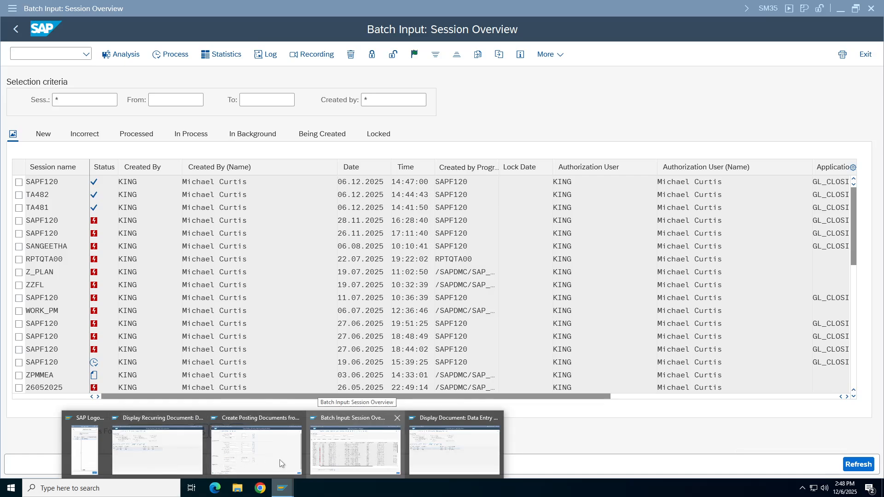
left_click(278, 458)
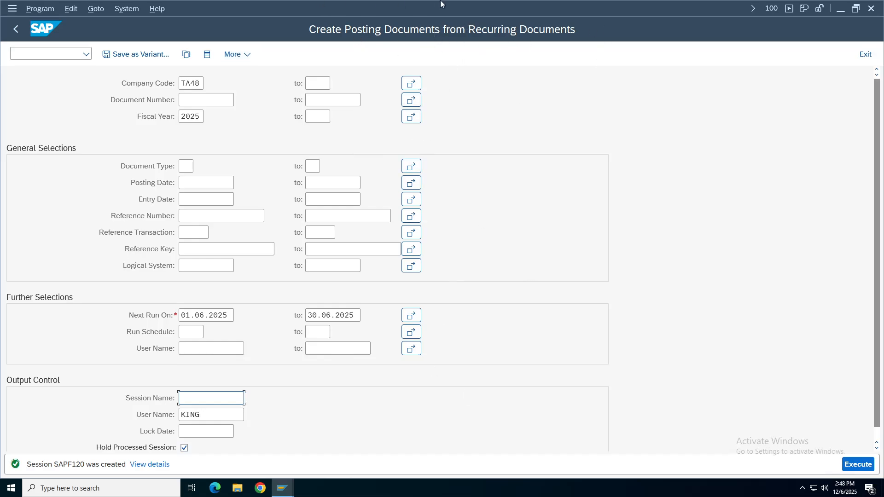
mouse_move(441, 4)
mouse_move(510, 4)
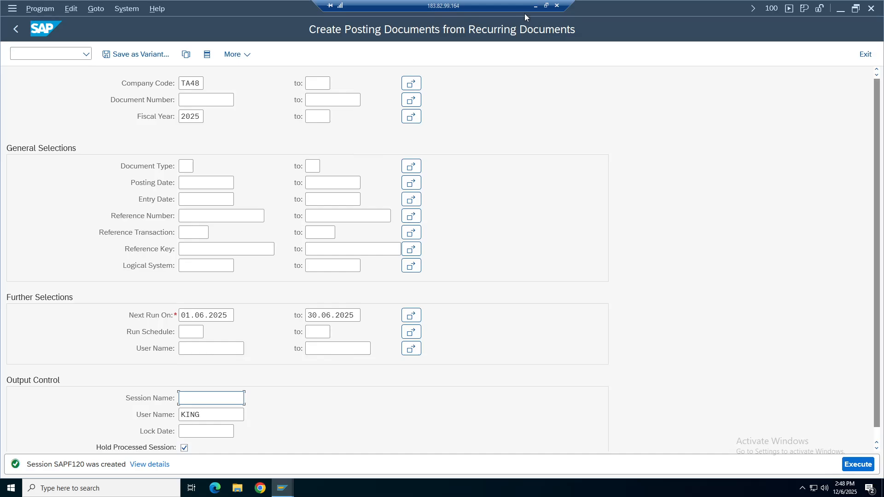
Go through the recurring-document notes rows 66–74 in the Configuration Settings sheet, ending on F.56 in D71.
left_click(535, 6)
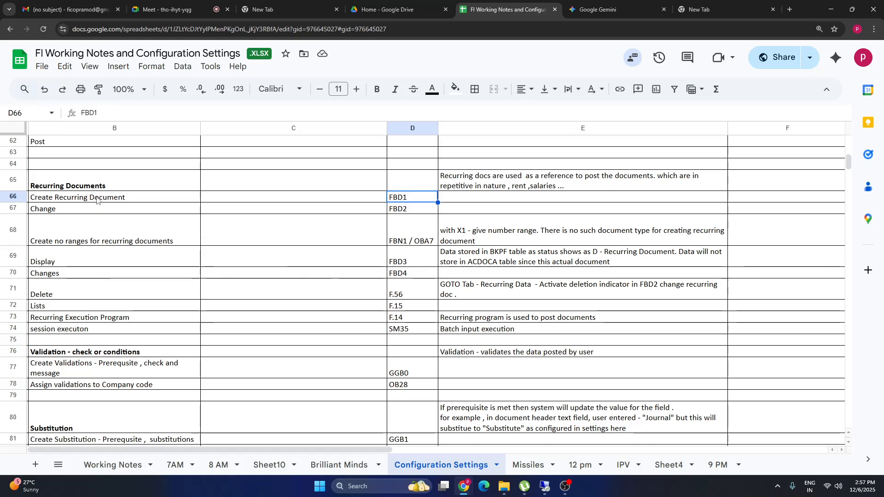
left_click_drag(96, 199, 424, 275)
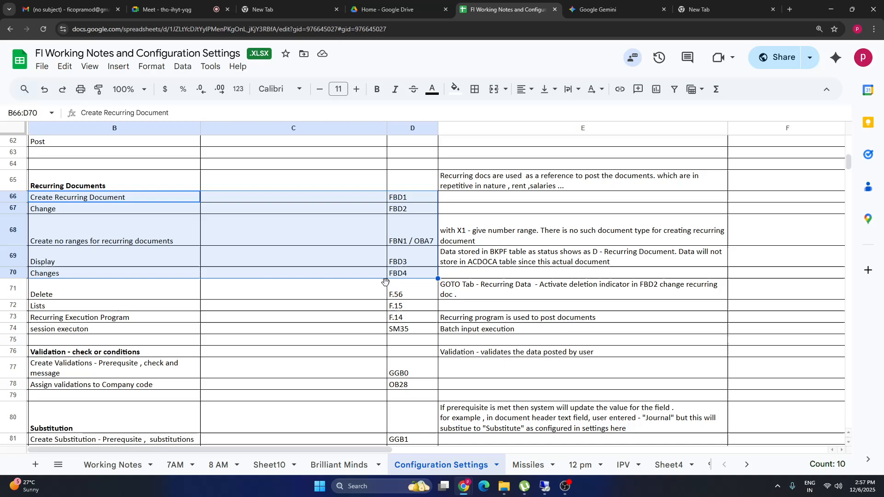
left_click_drag(92, 293, 569, 300)
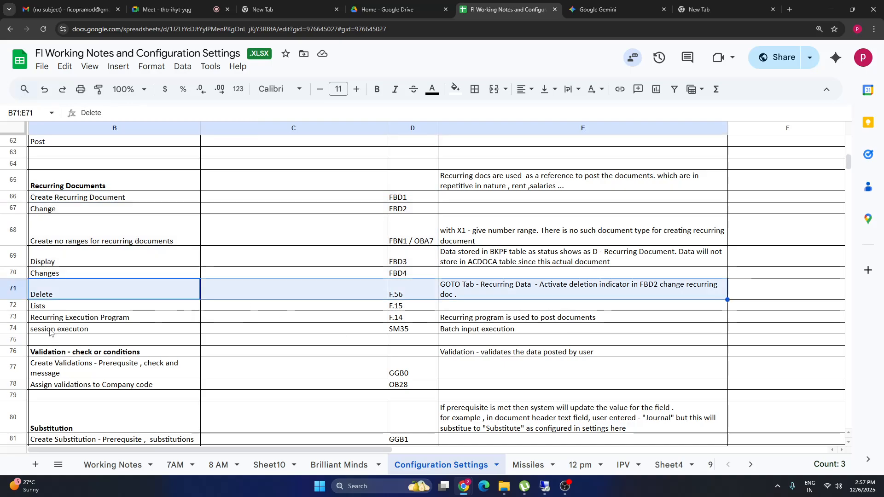
left_click_drag(60, 307, 483, 310)
left_click(48, 337)
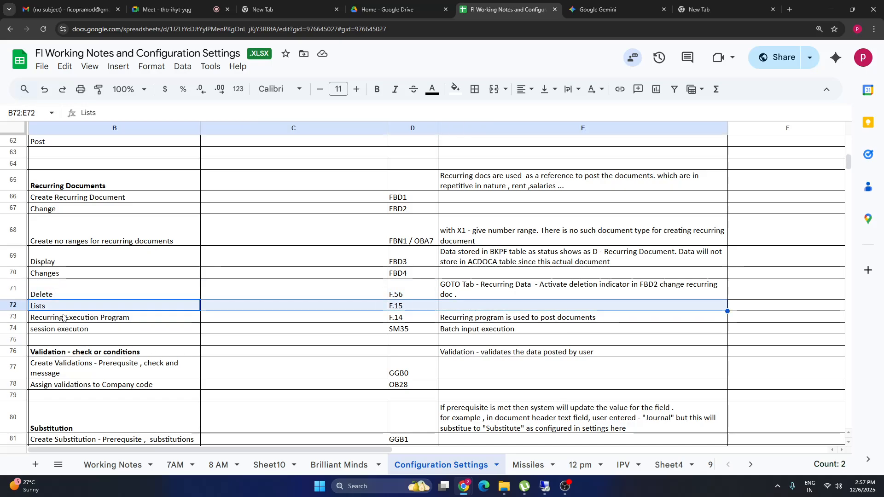
left_click_drag(63, 321, 501, 321)
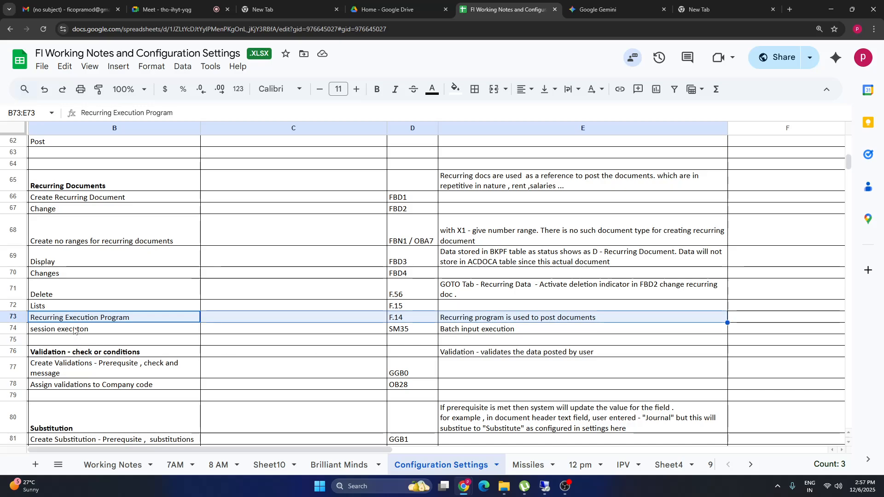
left_click_drag(74, 330, 521, 331)
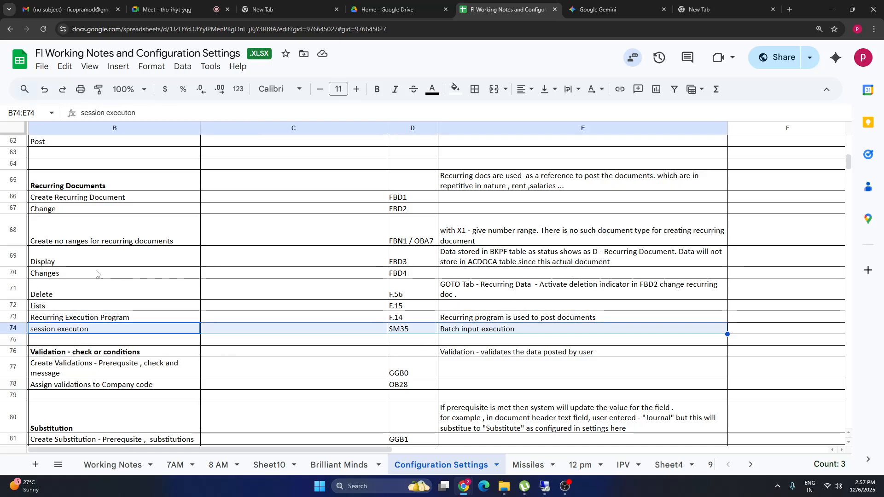
left_click_drag(60, 290, 565, 294)
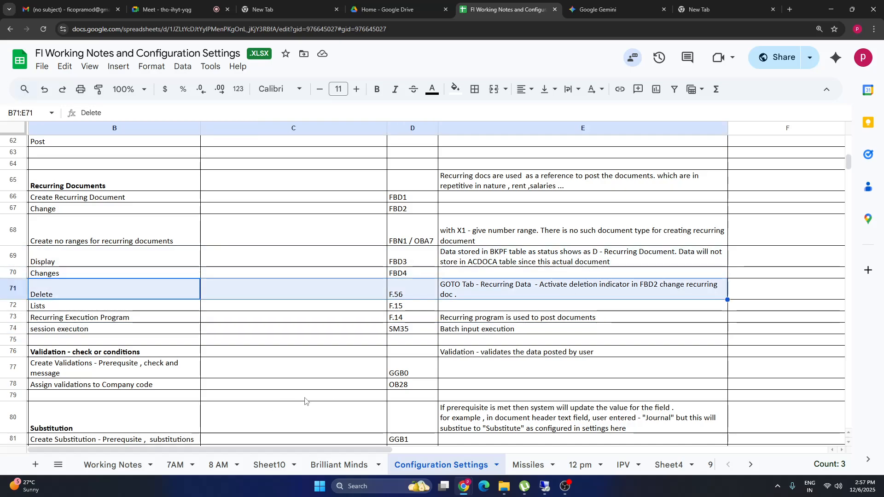
left_click(401, 295)
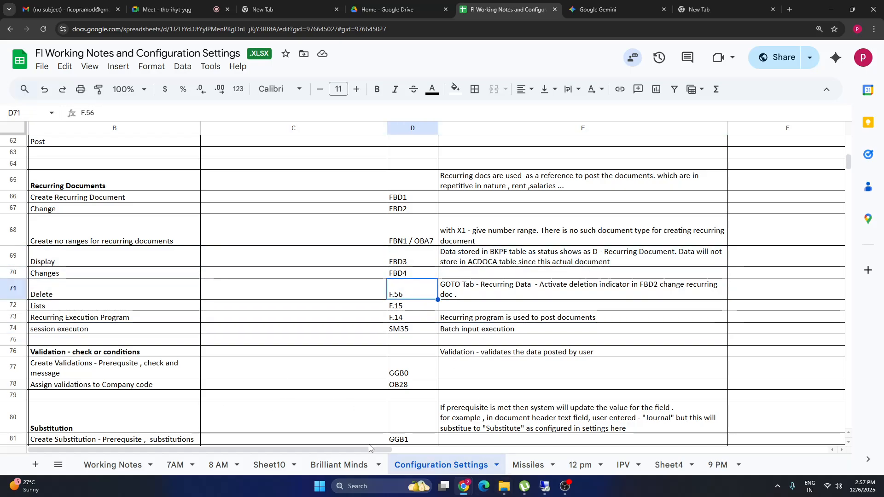
left_click(545, 487)
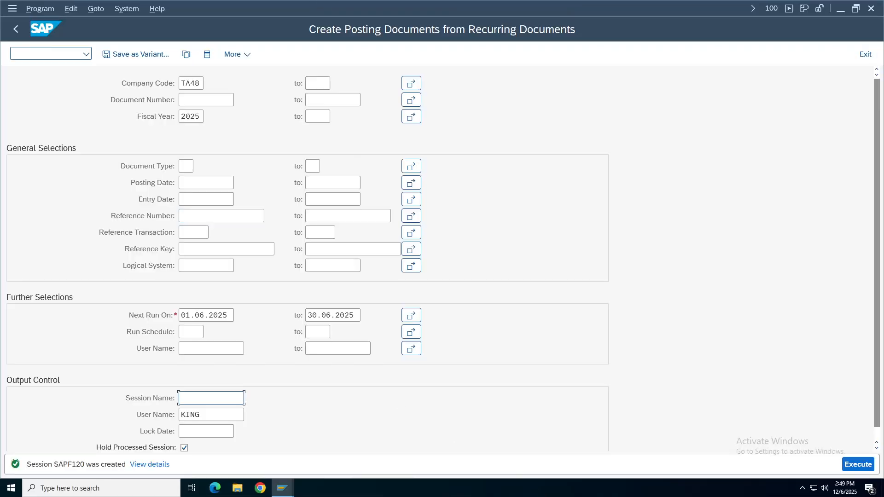
Go back to SAP Easy Access and launch F.56 reference-document deletion from the Document folder.
left_click(16, 28)
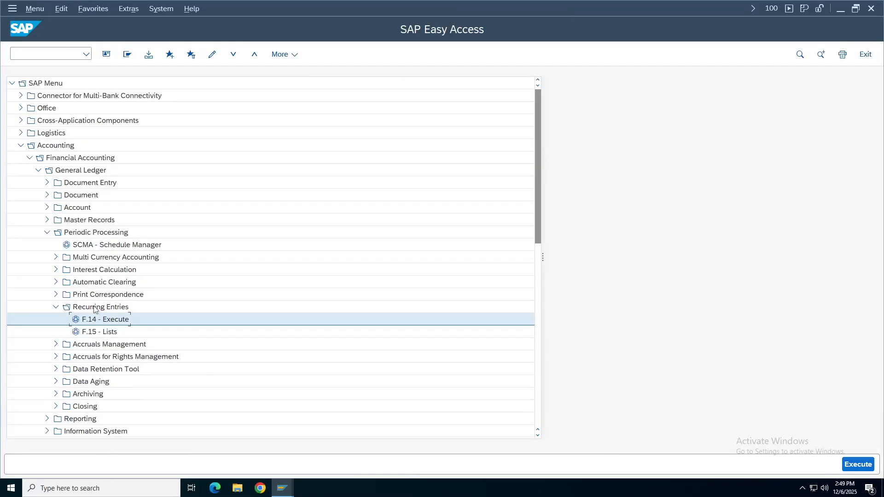
left_click(55, 307)
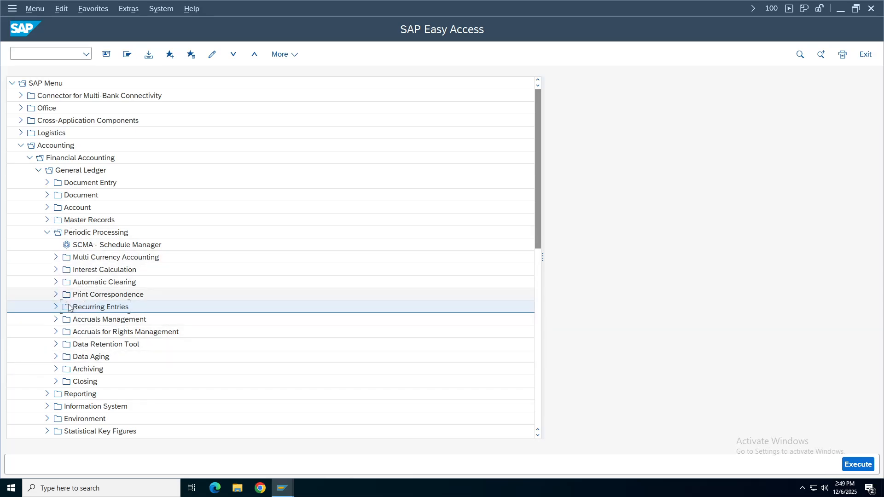
left_click(47, 232)
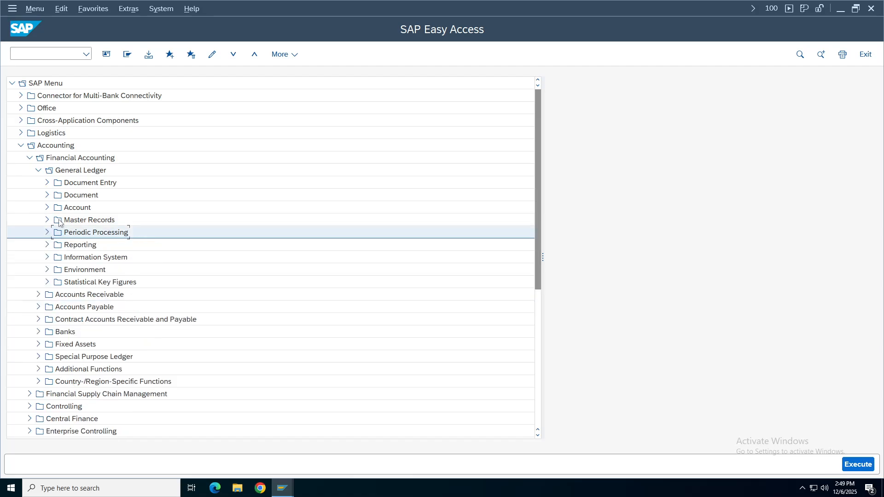
left_click(47, 195)
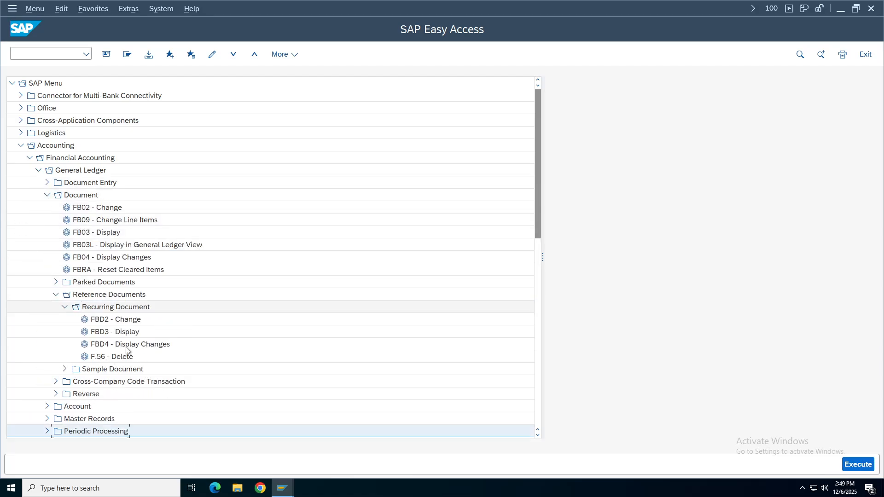
double_click(115, 357)
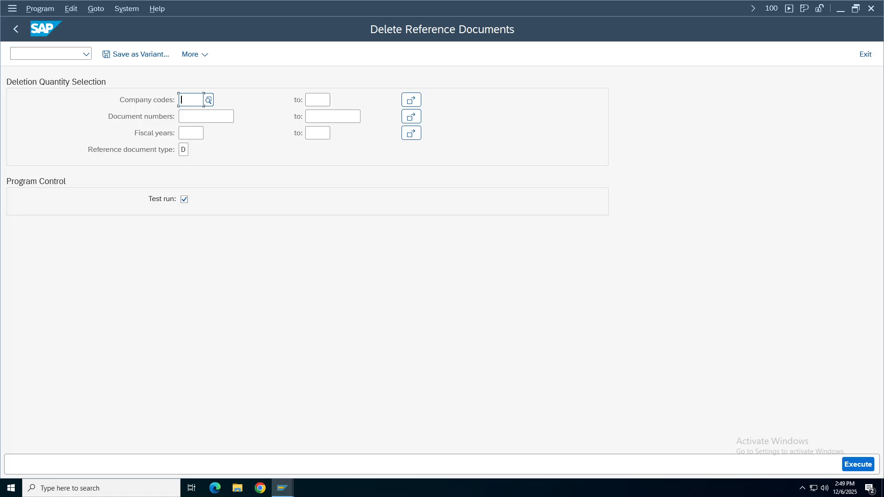
Run an F.56 test deletion for document 201 in company code TA48.
type("ta48")
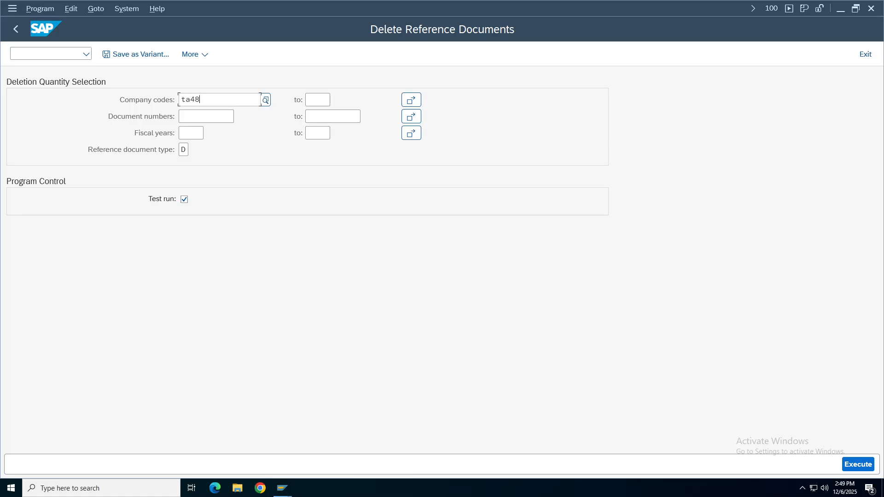
left_click(191, 133)
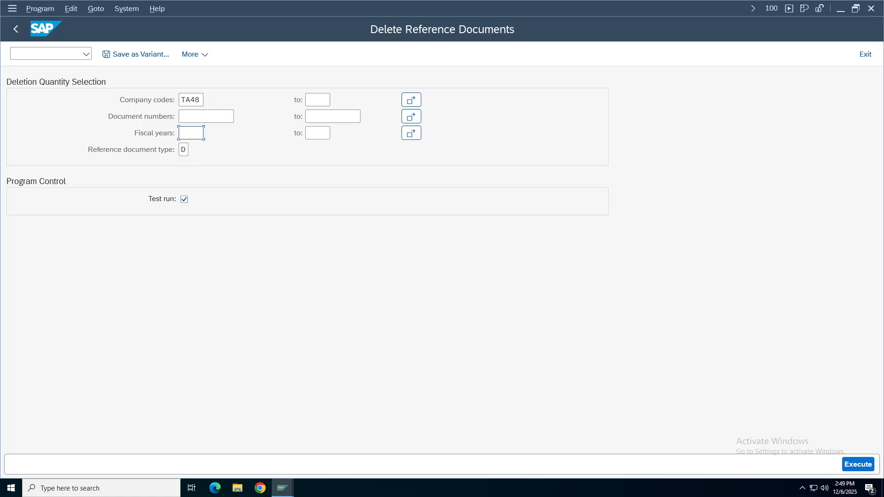
left_click(188, 119)
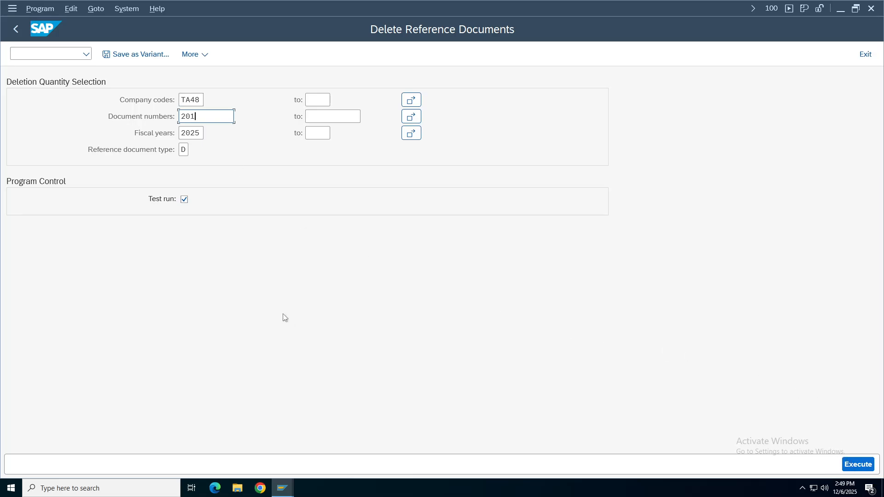
left_click(861, 465)
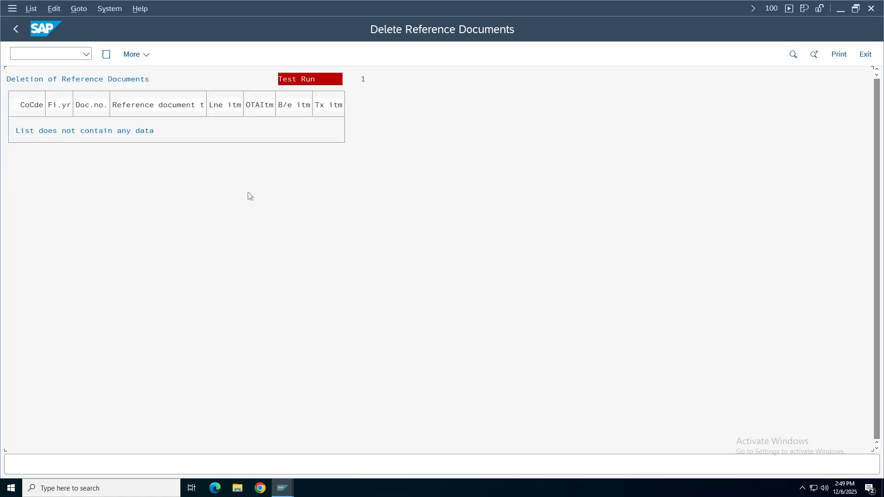
Leave the empty test result for SAP Easy Access and start FBD2 Change Recurring Document.
left_click(15, 32)
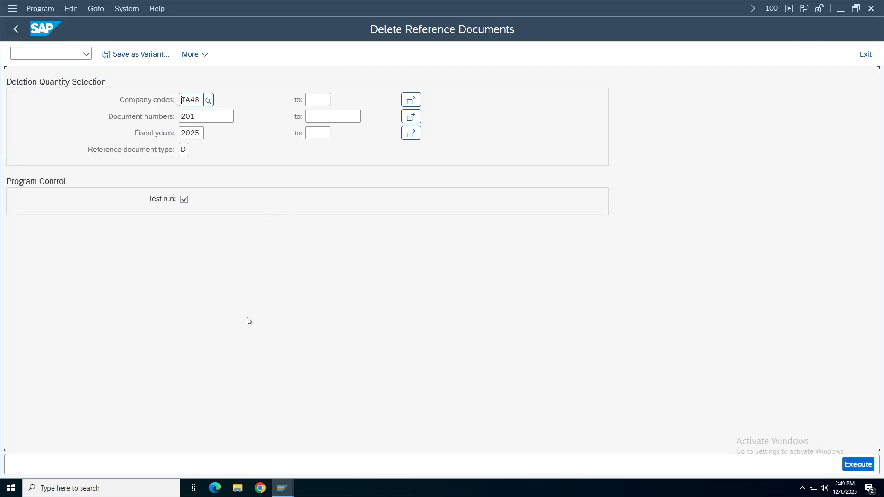
left_click(15, 31)
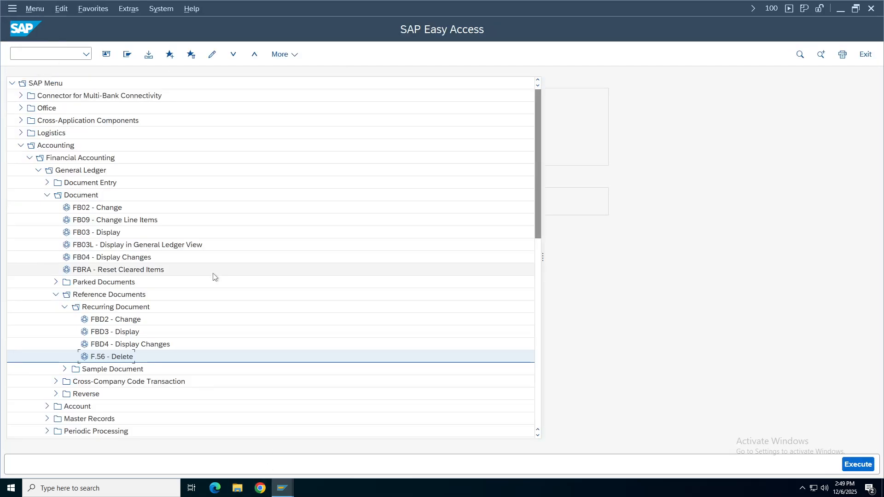
double_click(121, 322)
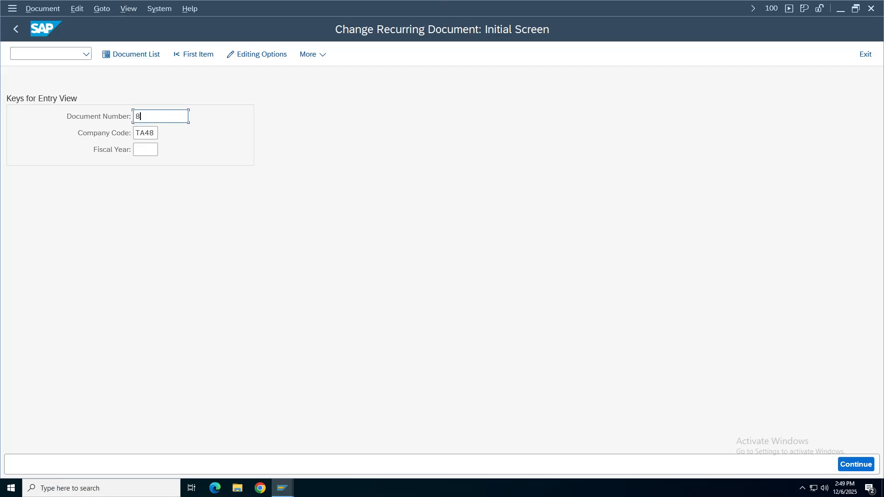
Enter document 201 and bring up its Recurring Entry Data from the Goto menu.
type("8")
key("BackSpace")
type("201")
left_click(101, 9)
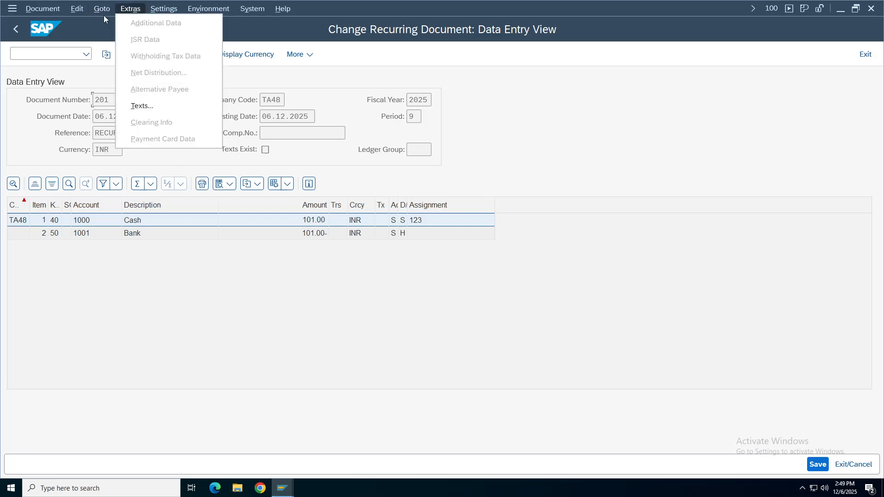
mouse_move(84, 13)
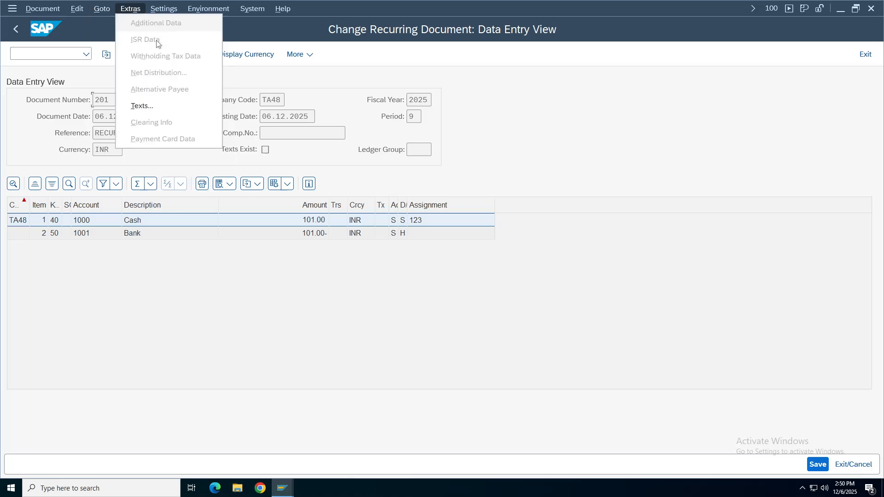
left_click(131, 8)
left_click(101, 10)
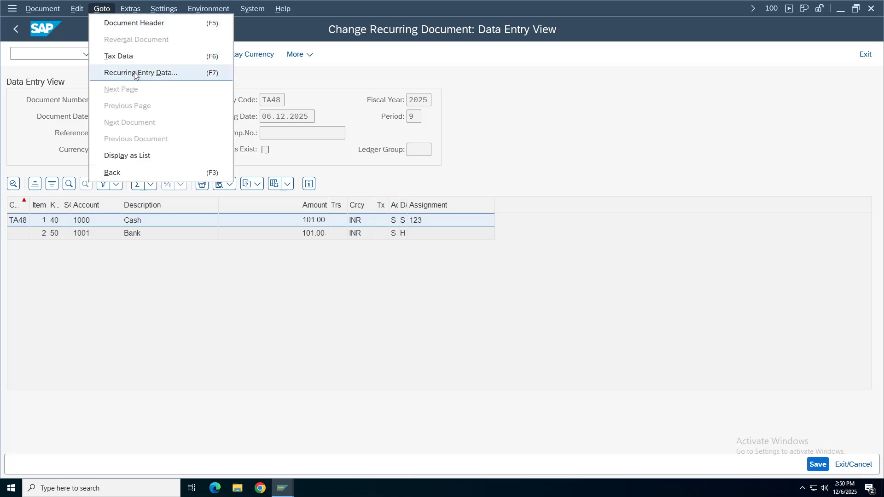
left_click(136, 75)
Review document 201's run schedule: first run 01.04.2025, last run 31.03.2026, interval and next run.
left_click_drag(267, 135, 360, 55)
key("Return")
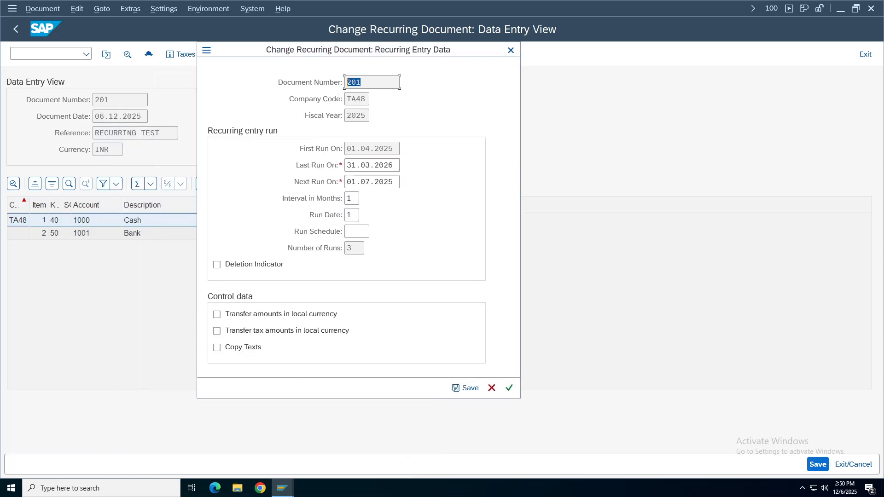
left_click(351, 99)
left_click(355, 117)
key("Tab")
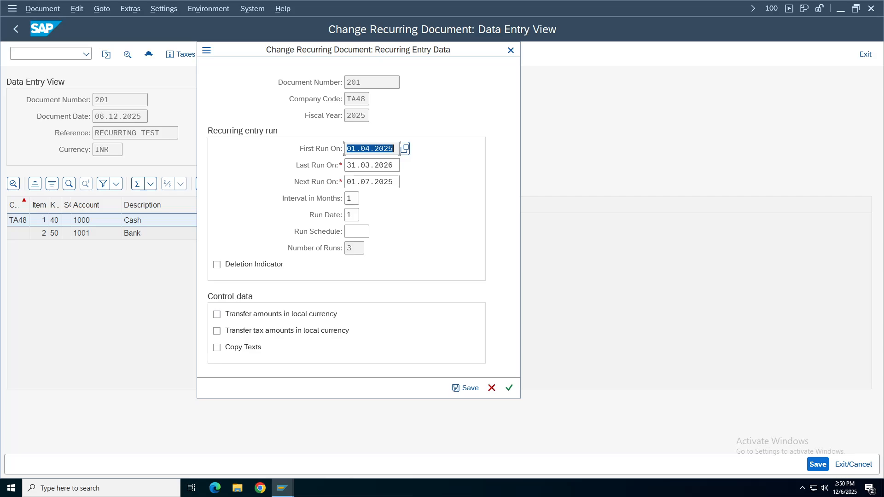
key("Tab")
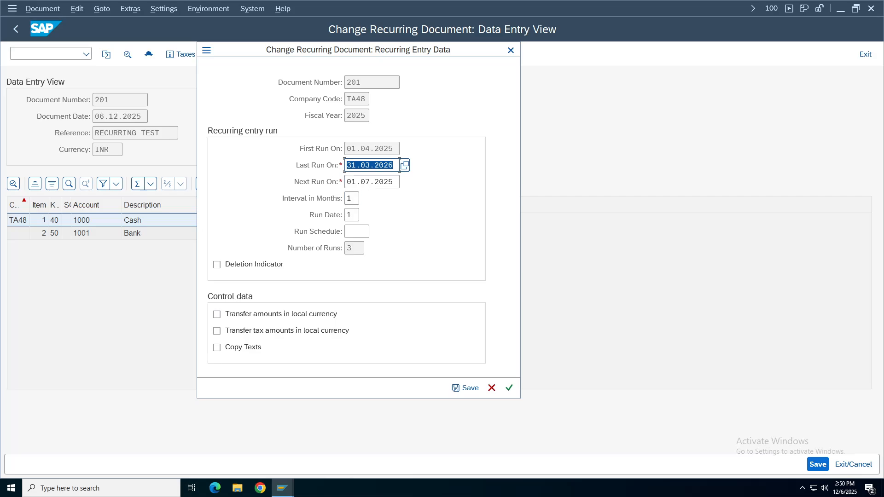
key("Tab")
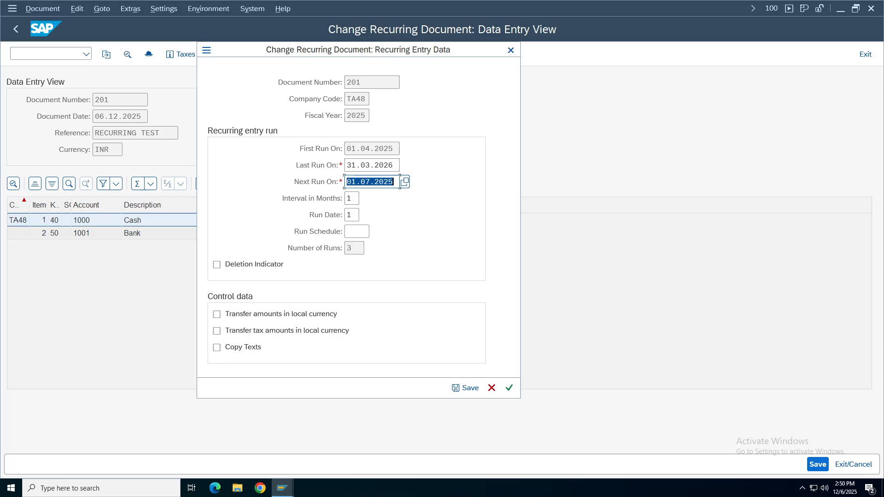
key("Tab")
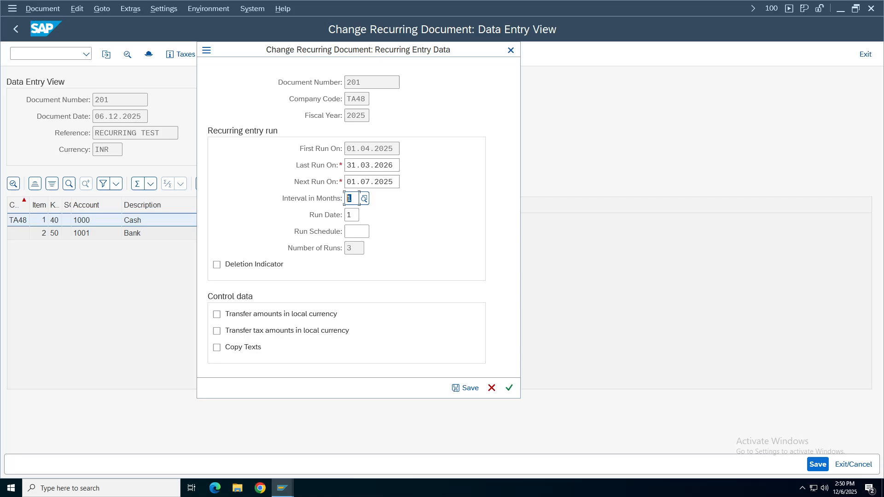
key("Tab")
left_click_drag(333, 51, 304, 77)
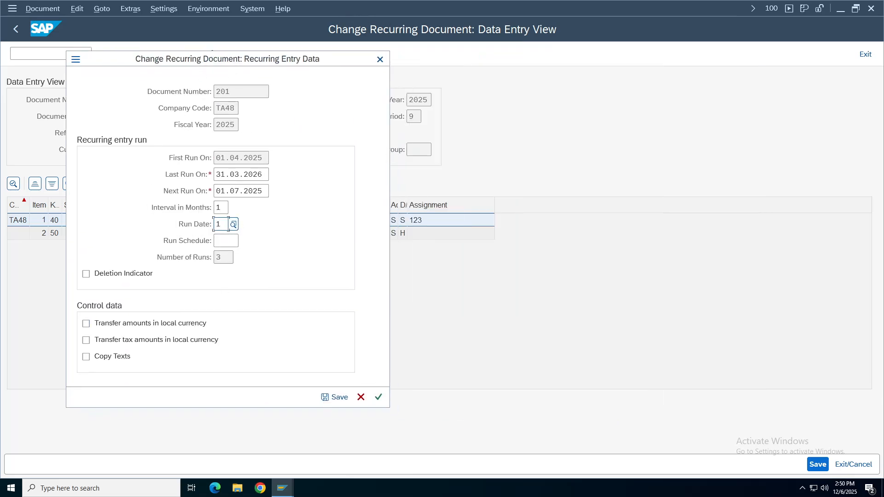
Switch to the display view of document 201, then to the window showing posted document 7.
left_click(283, 487)
left_click(144, 445)
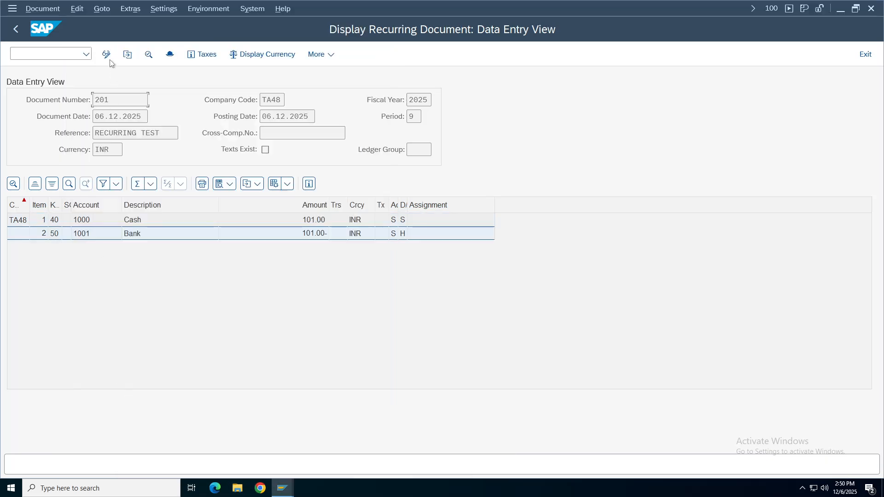
left_click(282, 492)
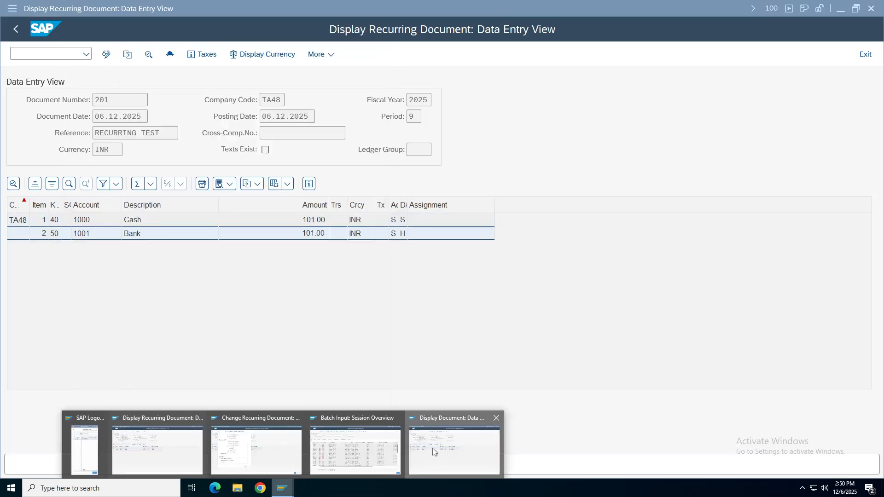
left_click(432, 449)
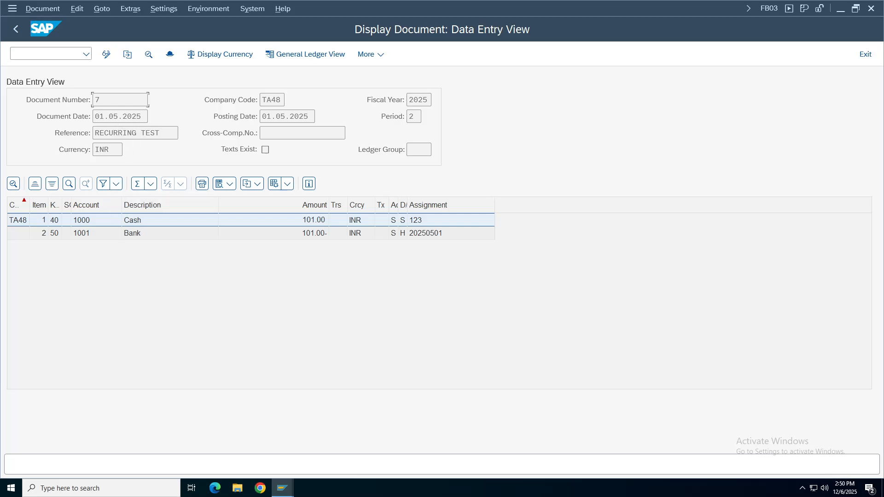
Return to the FBD2 window for document 201 and close its Recurring Entry Data unchanged.
double_click(100, 116)
double_click(266, 116)
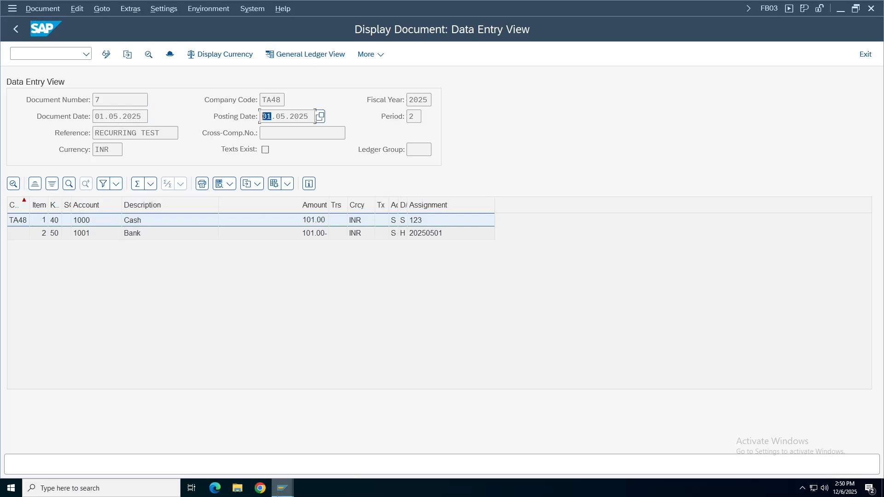
left_click(282, 488)
left_click(233, 445)
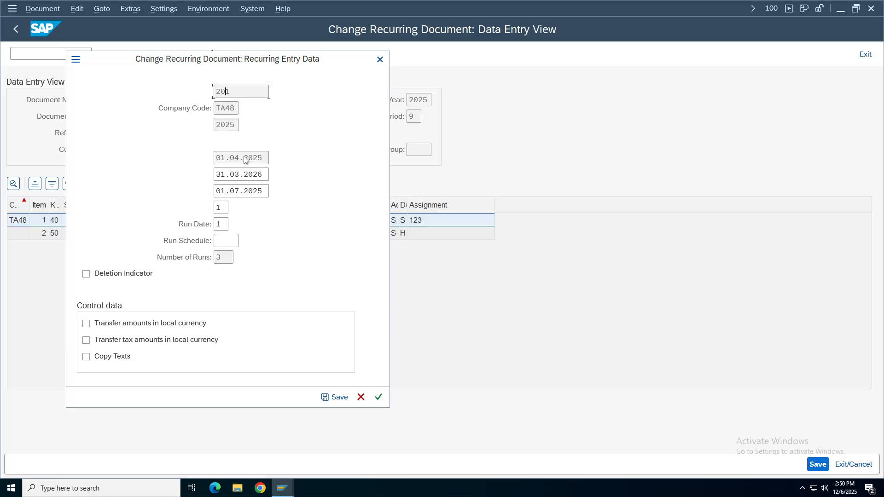
left_click(378, 397)
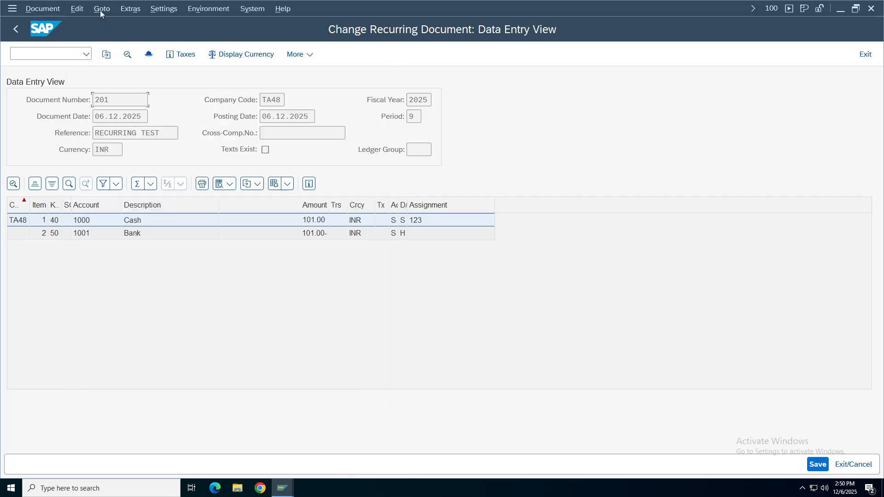
Reopen Recurring Entry Data, tick the Deletion Indicator and save document 201.
left_click(101, 10)
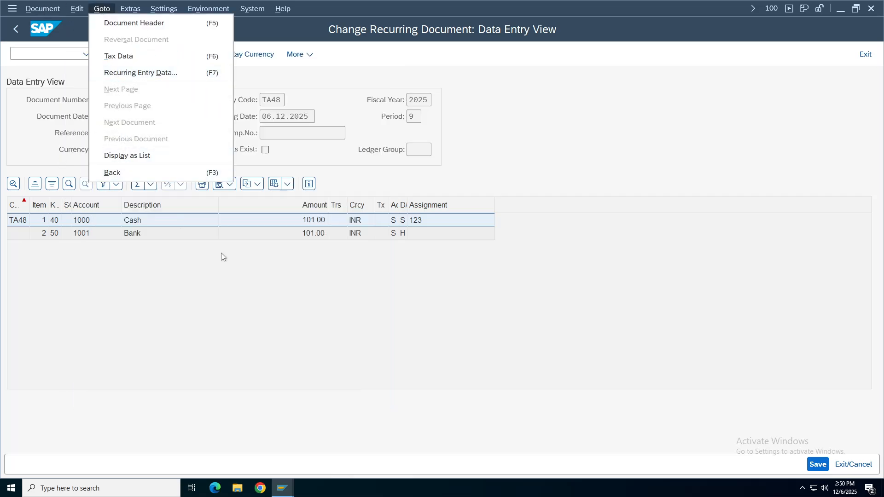
left_click(120, 74)
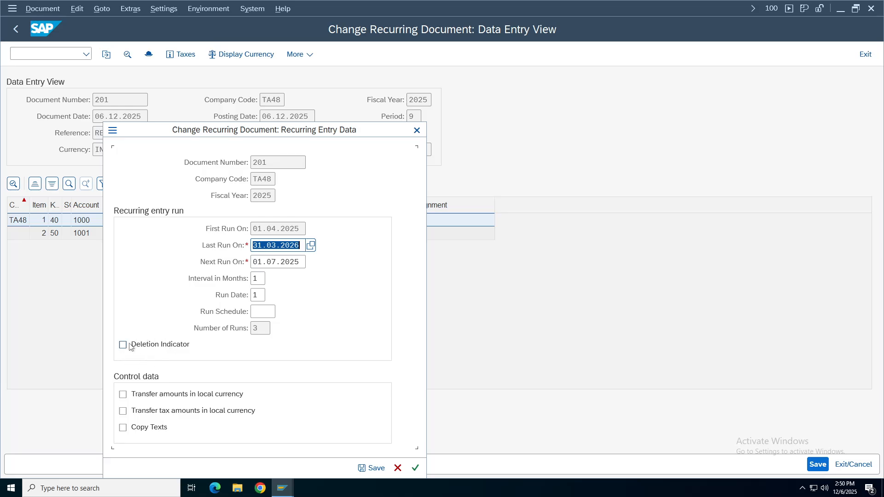
left_click(263, 333)
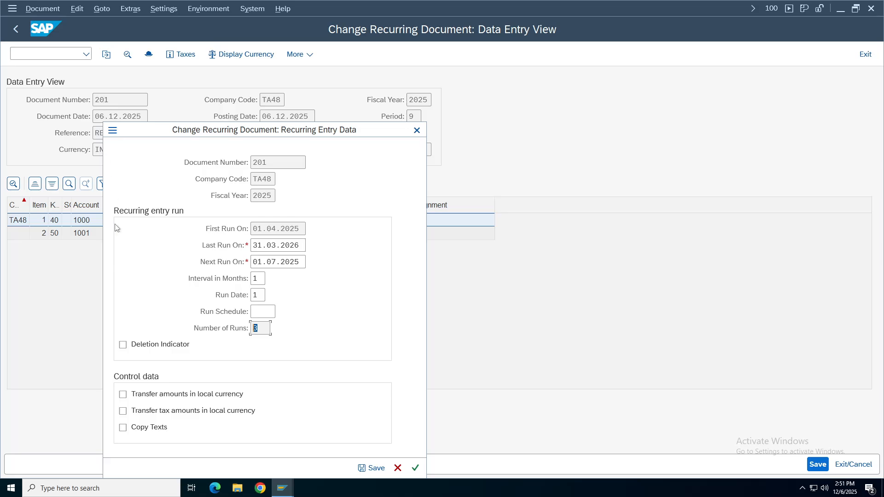
left_click(122, 345)
left_click(371, 467)
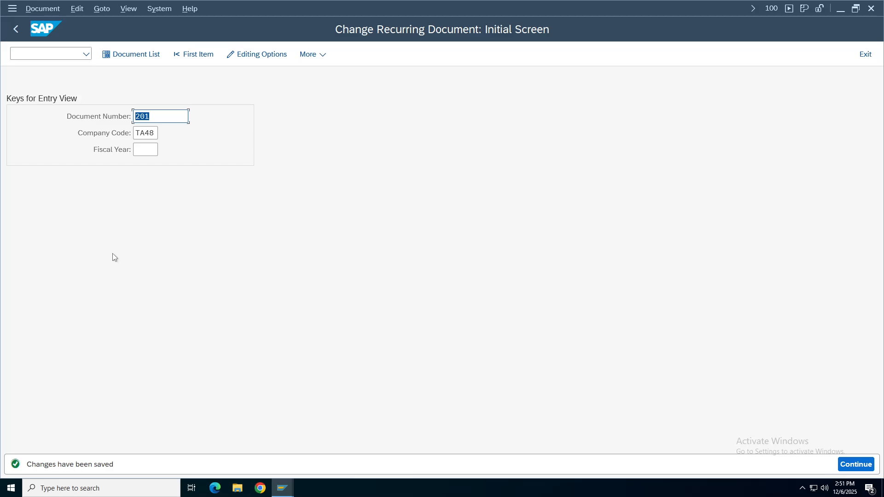
Run an F.56 test deletion for document 201 in company code TA48 and check the result.
left_click(15, 29)
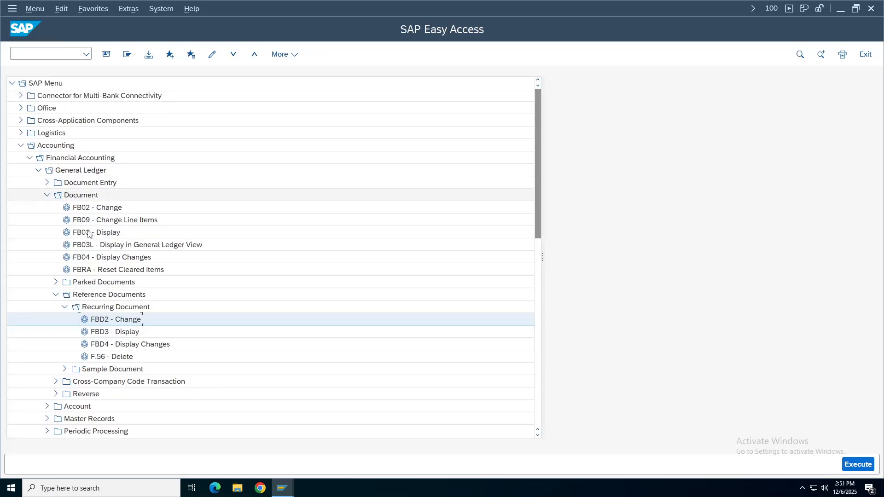
double_click(112, 357)
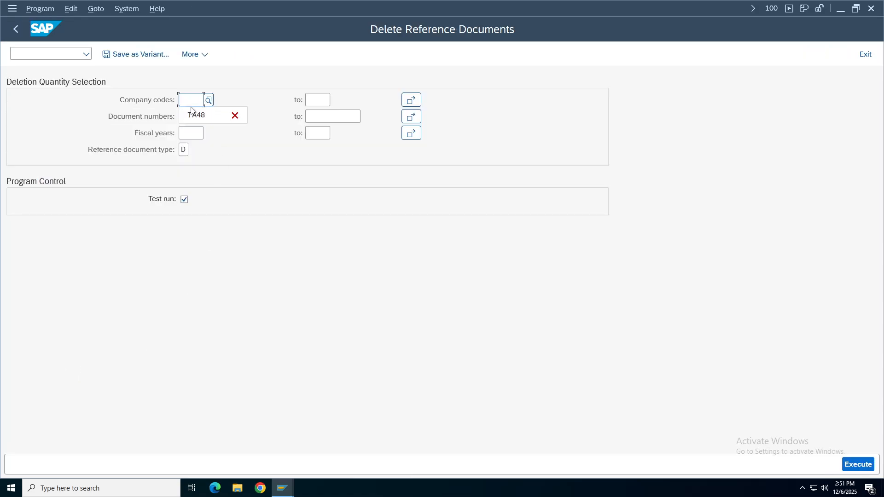
left_click(193, 114)
left_click(193, 116)
left_click(194, 134)
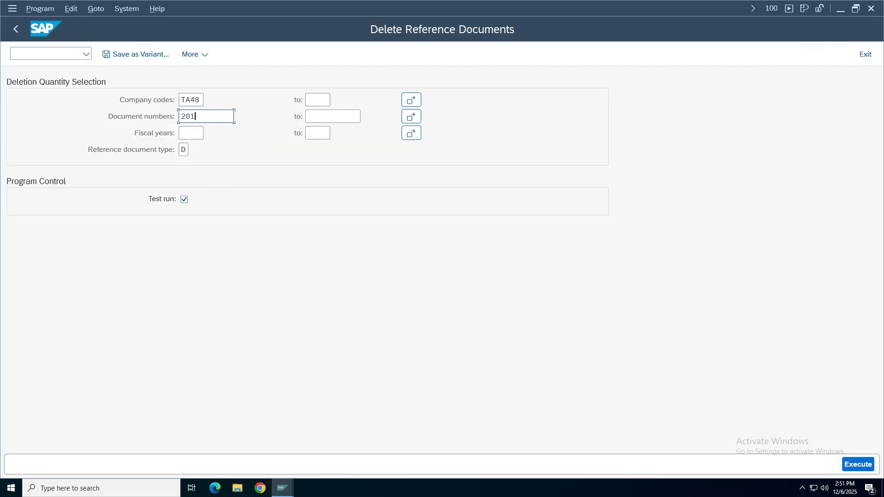
left_click(192, 133)
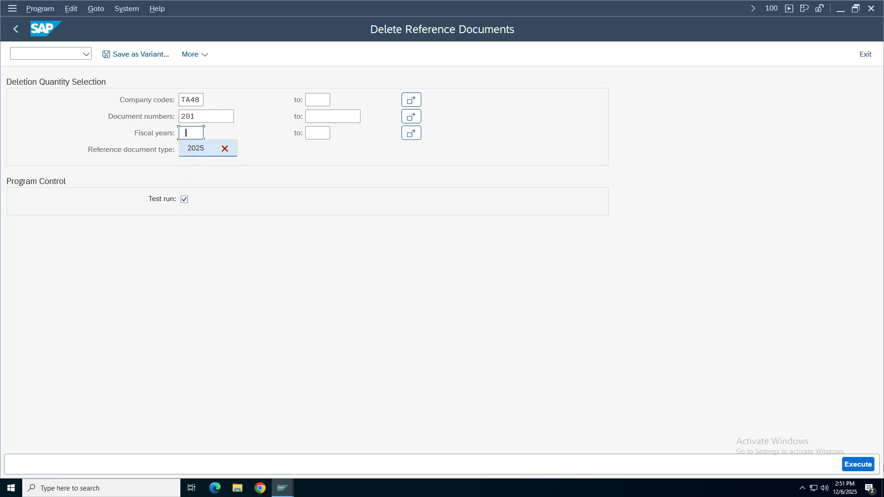
left_click(859, 464)
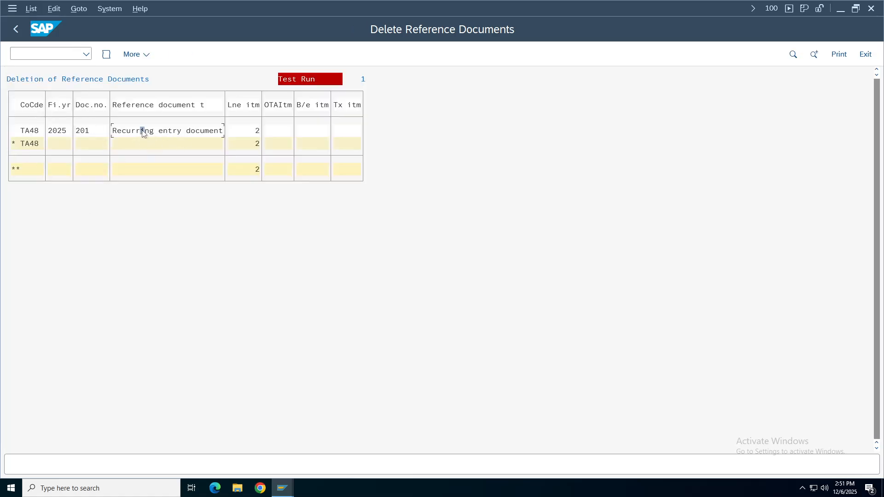
left_click(193, 133)
Switch off test mode, run the real deletion and confirm removing document 201 from the database.
left_click(15, 28)
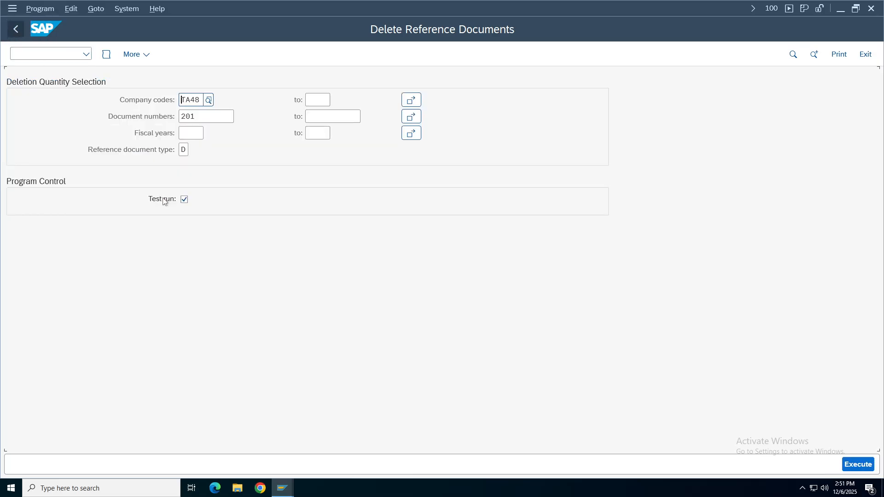
left_click(184, 200)
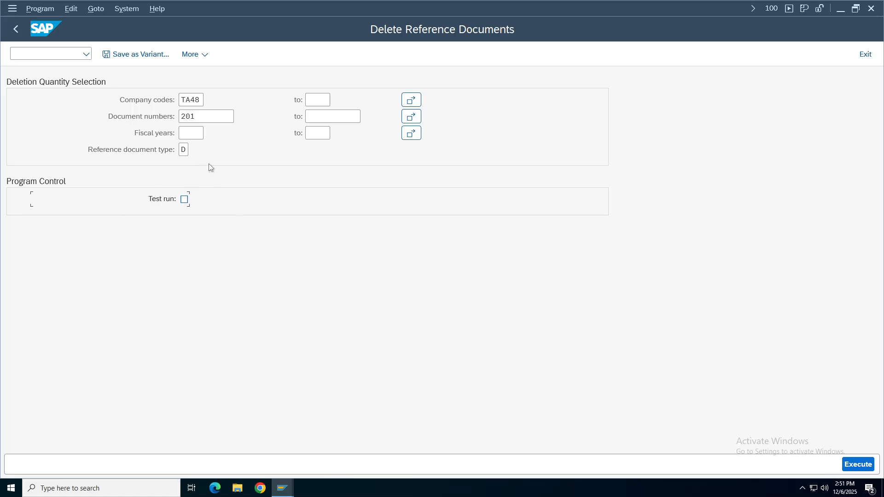
left_click(860, 465)
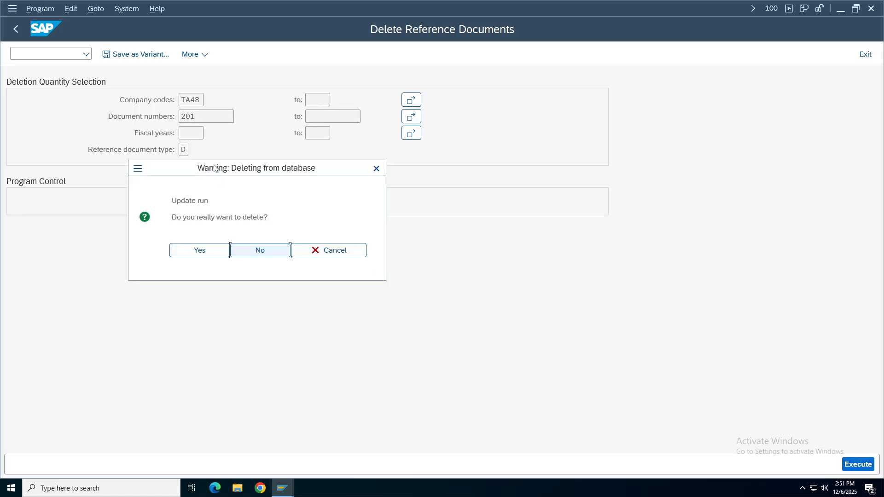
left_click_drag(226, 173, 353, 126)
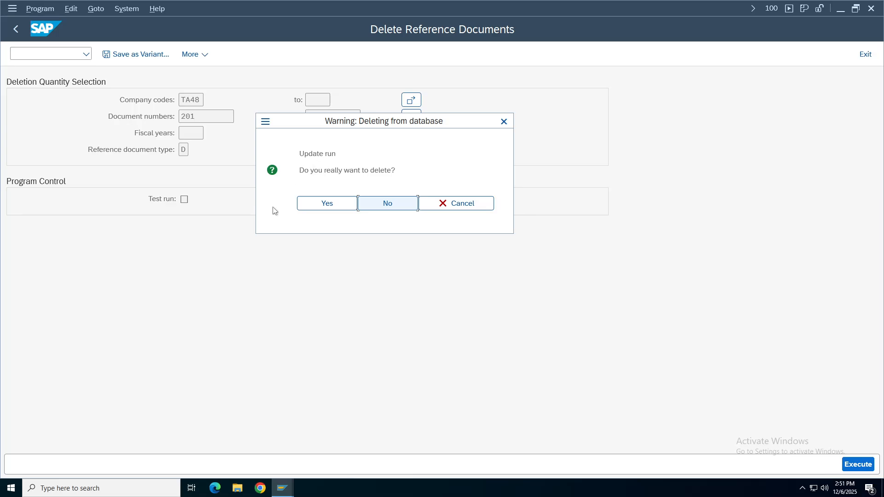
left_click(333, 205)
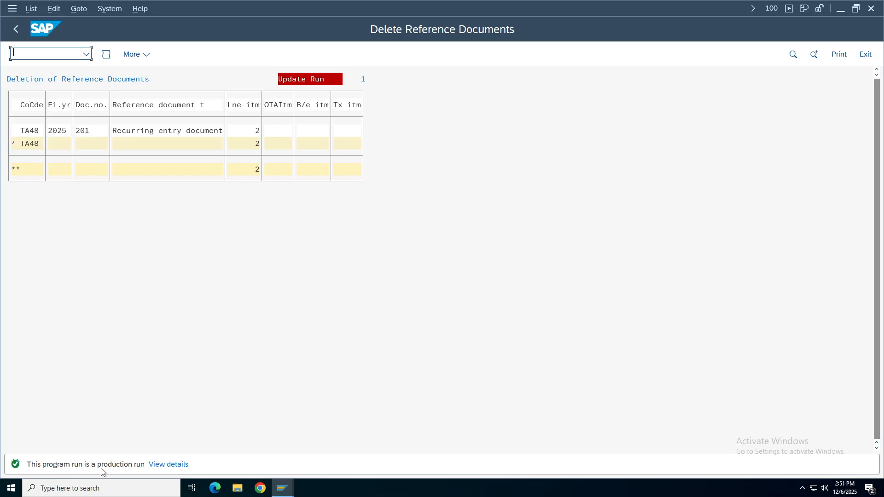
left_click(81, 134)
left_click(161, 131)
Rerun F.56 as a test to confirm nothing remains, then return to SAP Easy Access.
left_click(24, 33)
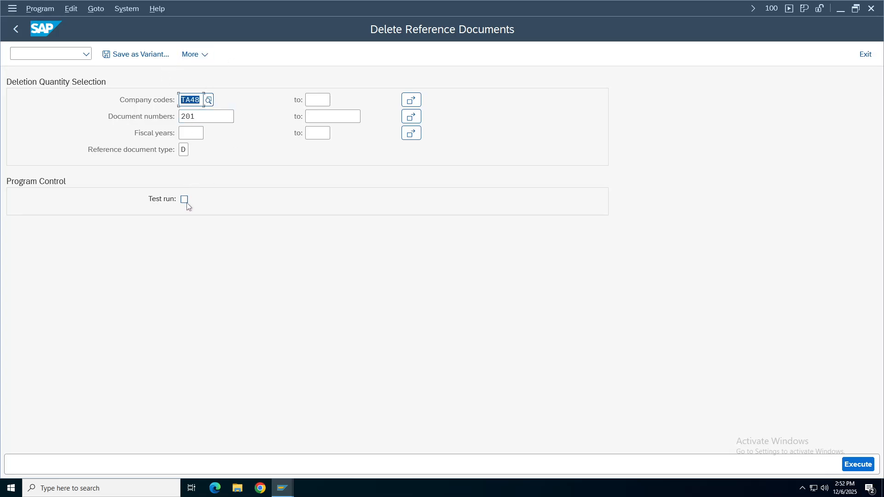
left_click(185, 199)
left_click(865, 465)
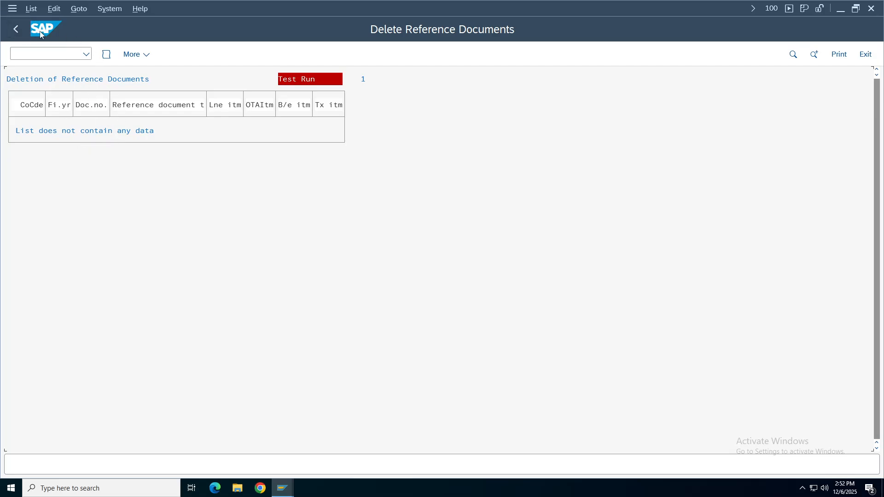
left_click(17, 29)
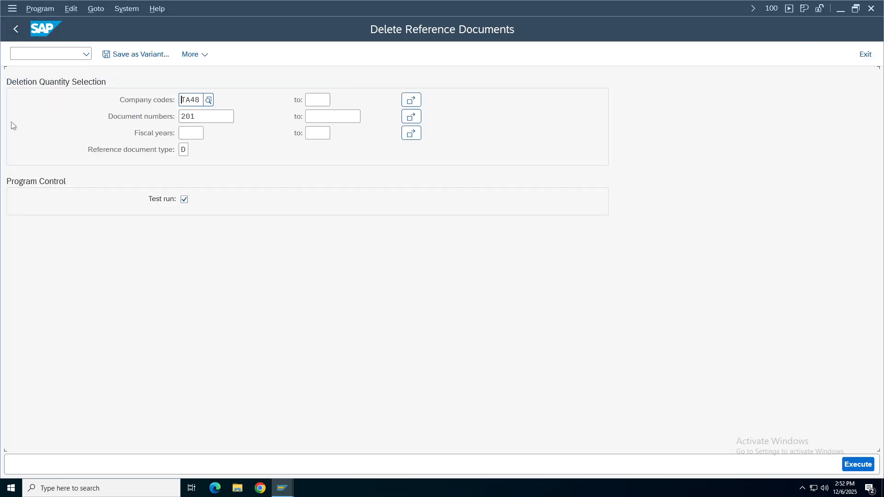
left_click(15, 29)
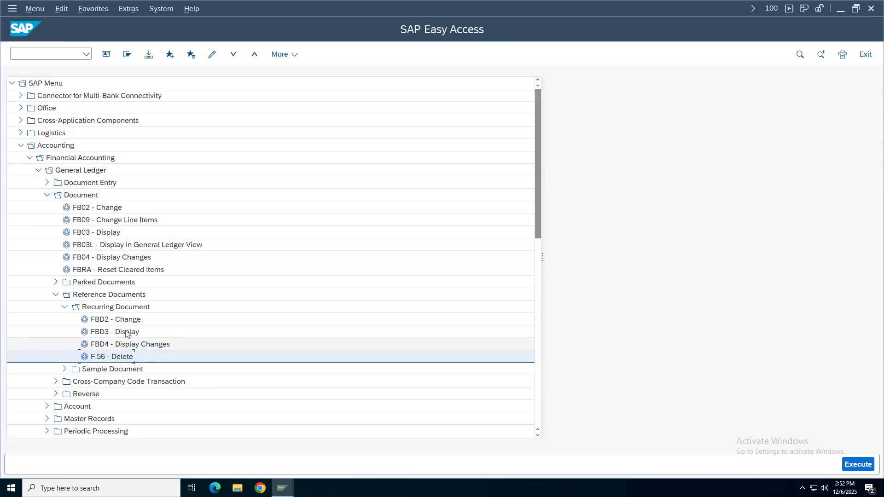
Try displaying document 201 in FBD3 and get the 'does not exist in TA48' message.
double_click(120, 332)
left_click(152, 116)
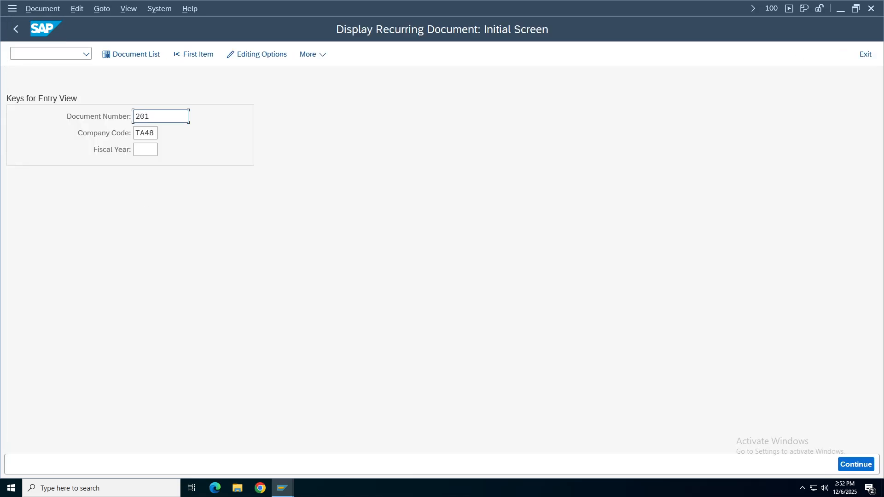
key("Return")
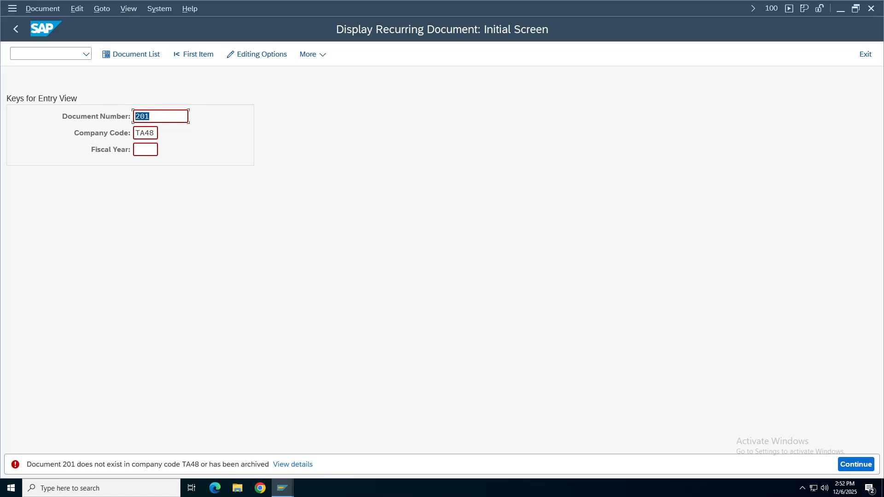
left_click(150, 116)
mouse_move(558, 3)
mouse_move(501, 4)
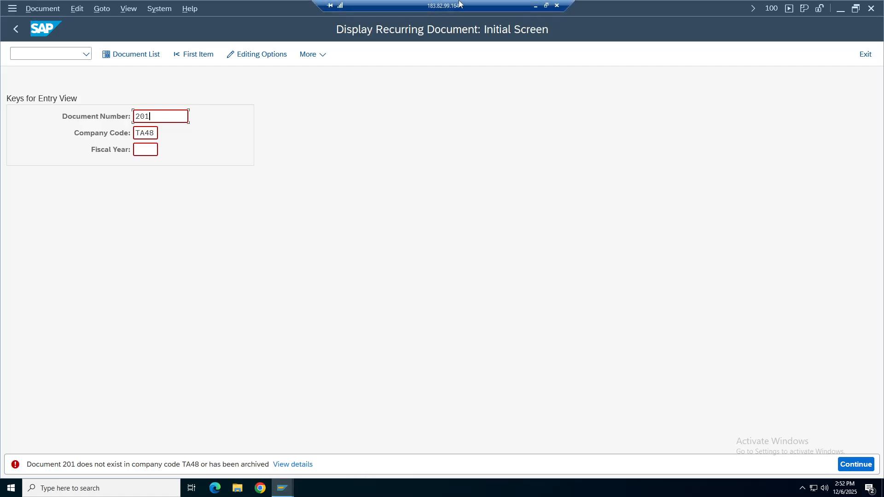
Delete row 72, the Lists (F.15) note, from the recurring documents section.
left_click(535, 6)
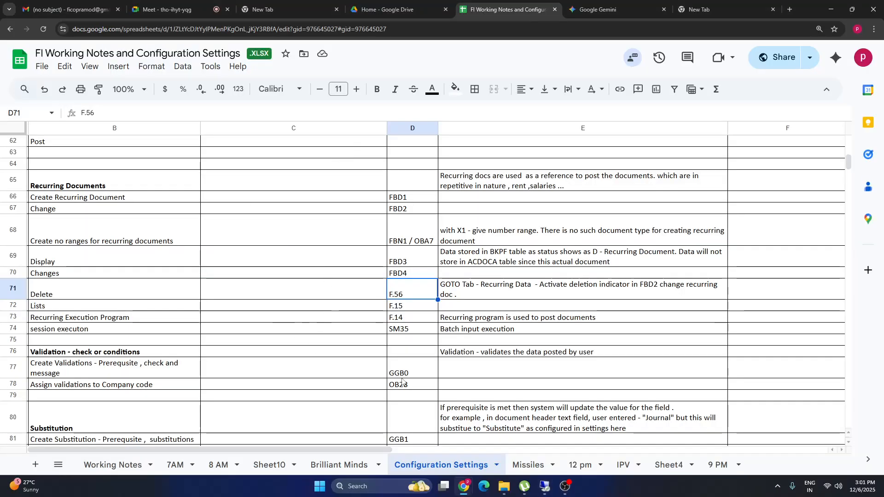
left_click(55, 293)
key("shift+Right")
key("shift+Right")
key("shift+Right")
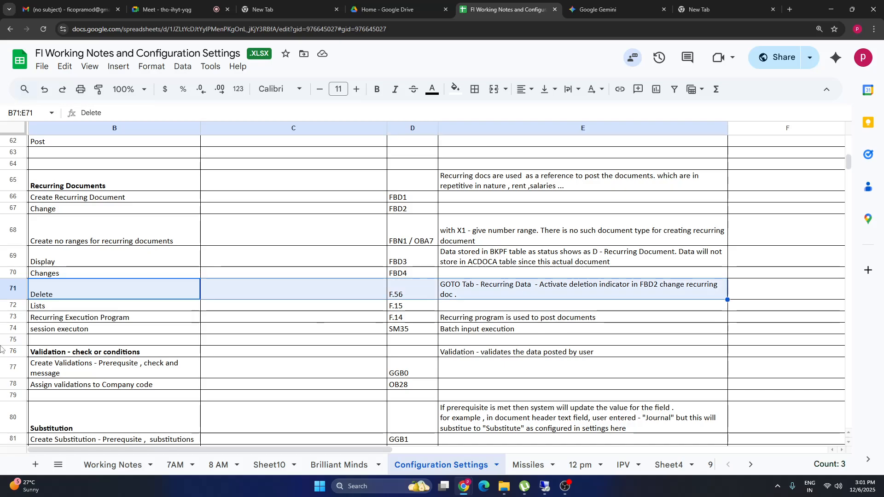
left_click(16, 309)
right_click(17, 309)
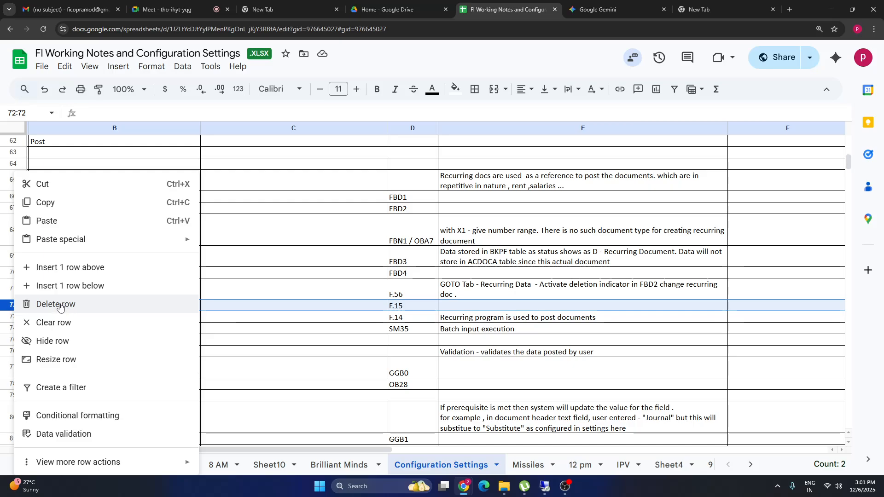
left_click(63, 304)
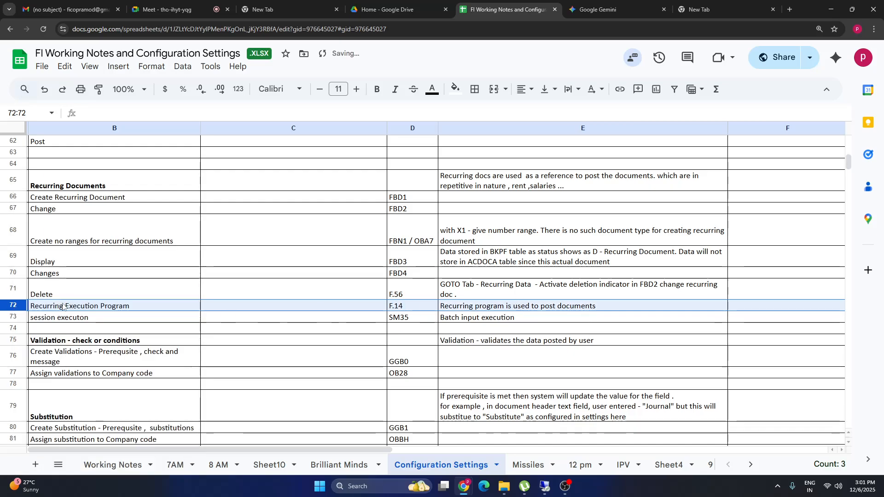
left_click(407, 321)
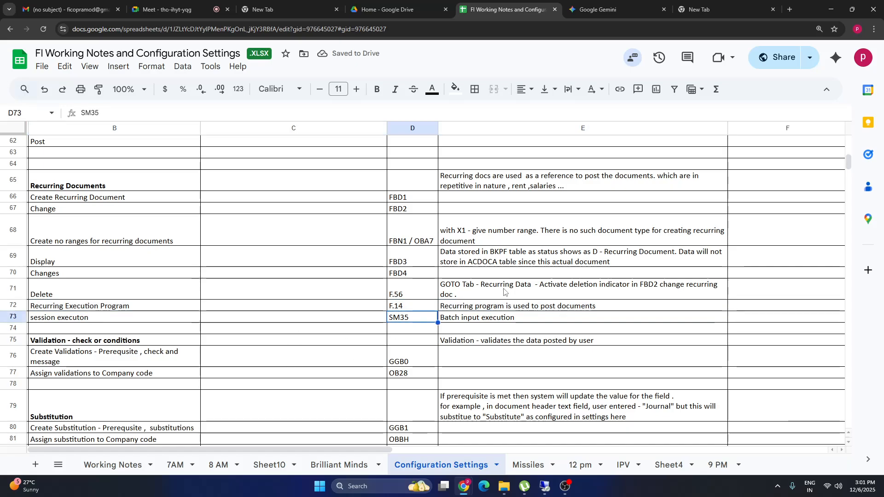
Review the notes from Validation down to Accounts Payable and back up to Accrual / Deferral.
left_click_drag(43, 189, 605, 318)
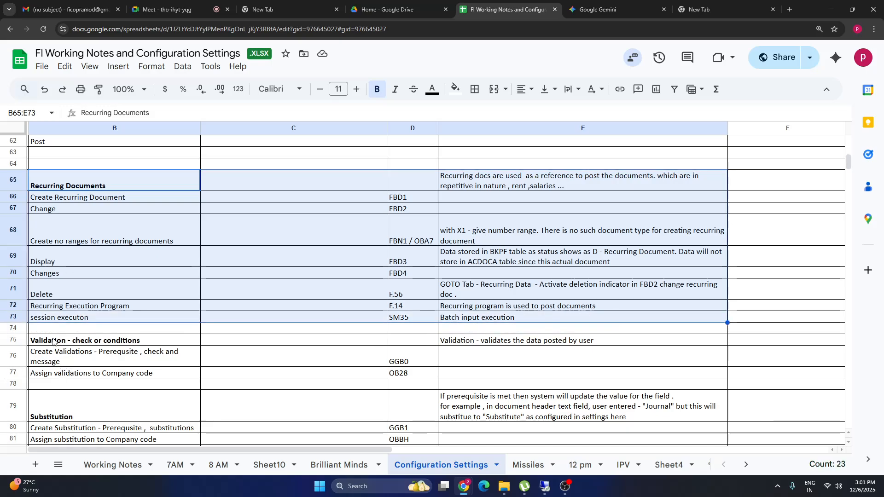
left_click_drag(53, 342, 354, 276)
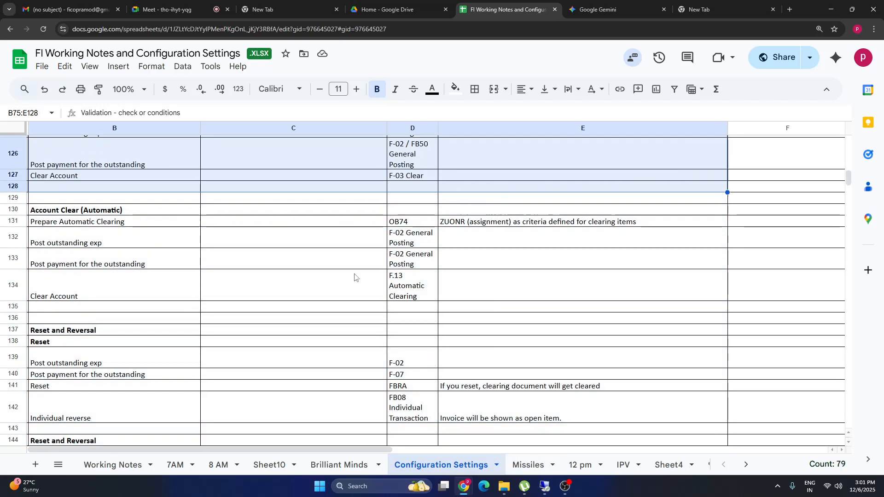
key("Down")
key("Down")
key("Down")
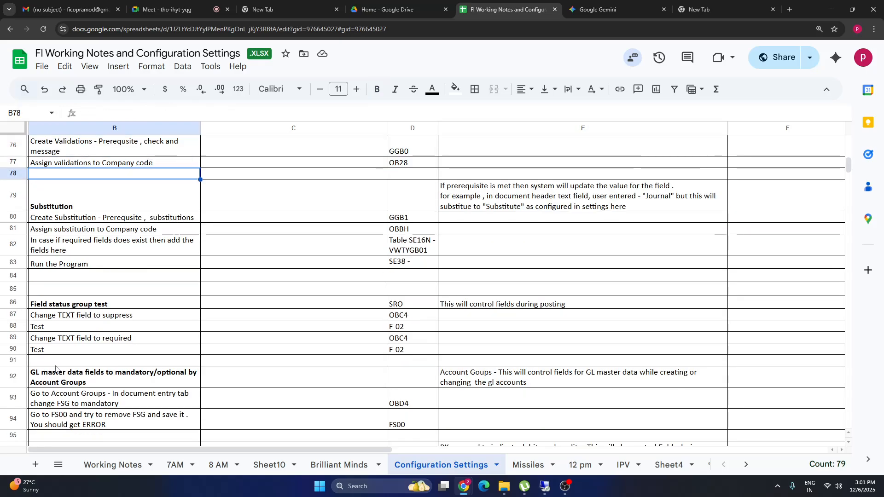
key("Down")
key("Down")
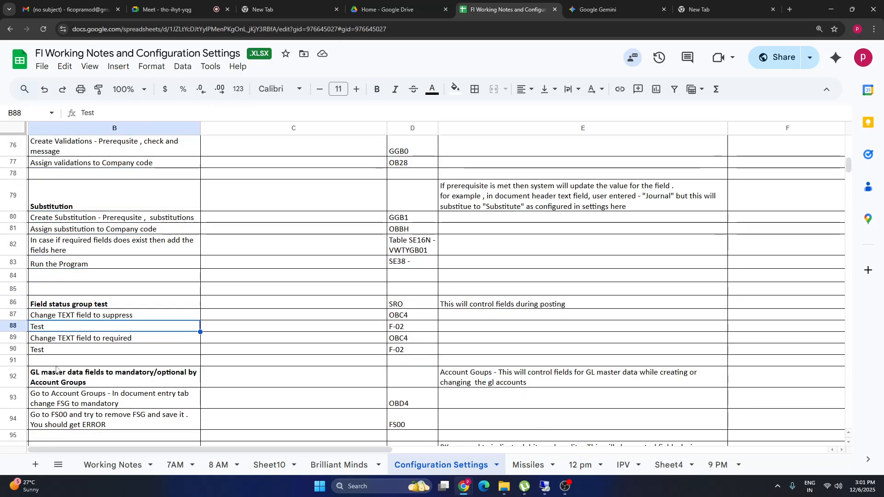
key("Down")
key("Down")
key("Down")
key("Down")
key("Down")
key("Down")
key("Down")
key("Down")
key("Down")
key("Down")
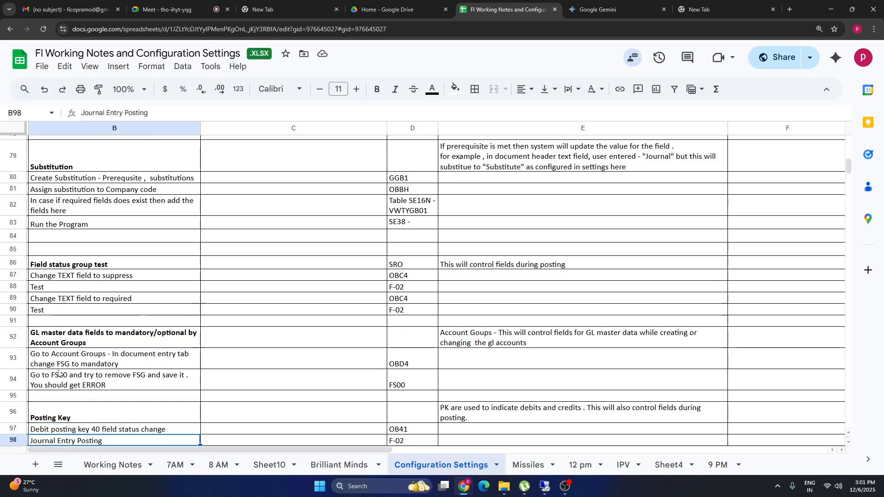
key("Down")
key("Down")
key("Down")
key("Down")
key("Down")
key("Down")
key("Down")
key("Down")
key("Down")
key("Down")
key("Down")
key("Down")
key("Down")
key("Down")
key("Down")
key("Down")
key("Down")
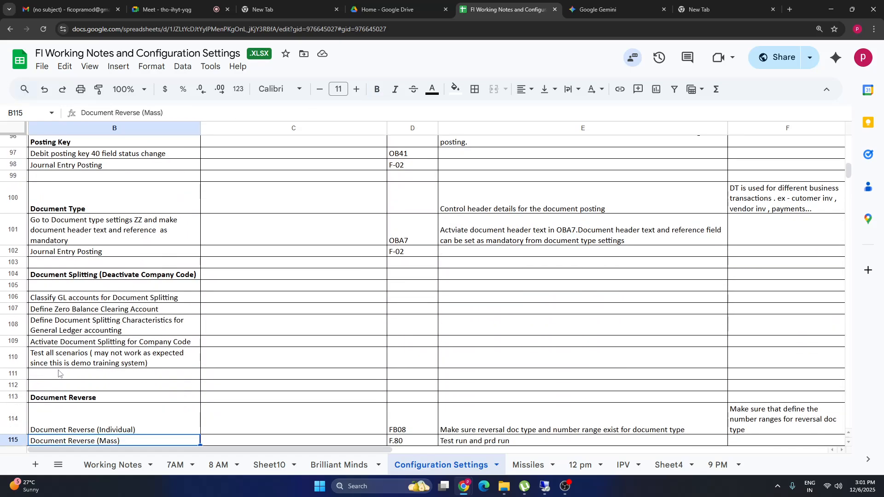
key("Down")
key("Down")
key("Down")
key("Down")
key("Down")
key("Down")
key("Down")
key("Down")
key("Down")
key("Down")
key("Down")
key("Down")
key("Down")
key("Down")
key("Down")
key("Down")
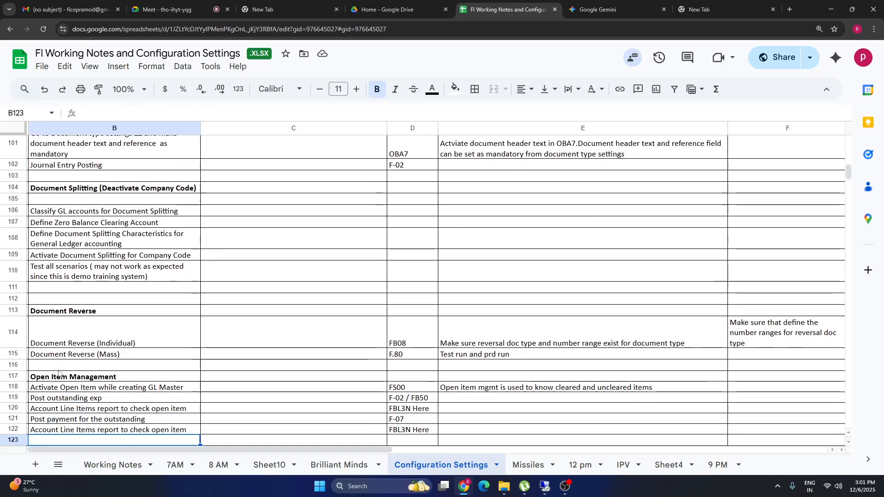
key("Down")
key("Down")
key("Down")
key("Down")
key("Down")
key("Down")
key("Down")
key("Down")
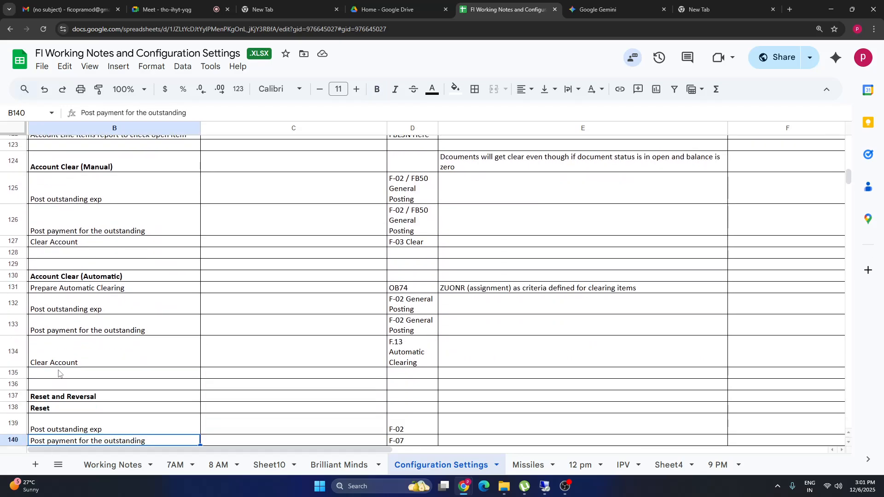
key("Down")
key("Down")
key("Down")
key("Down")
key("Down")
key("Down")
key("Down")
key("Down")
key("Down")
key("Down")
key("Down")
key("Down")
key("Down")
key("Down")
key("Down")
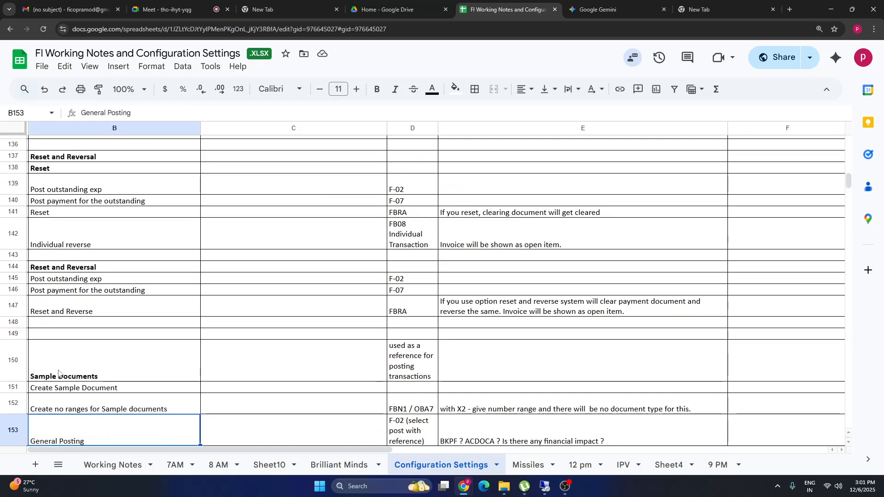
key("Down")
key("Down")
key("Down")
key("Down")
key("Down")
key("Down")
key("Down")
key("Down")
key("Down")
key("Down")
key("Down")
key("Down")
key("Down")
key("Down")
key("Down")
key("Down")
key("Down")
key("Down")
key("Down")
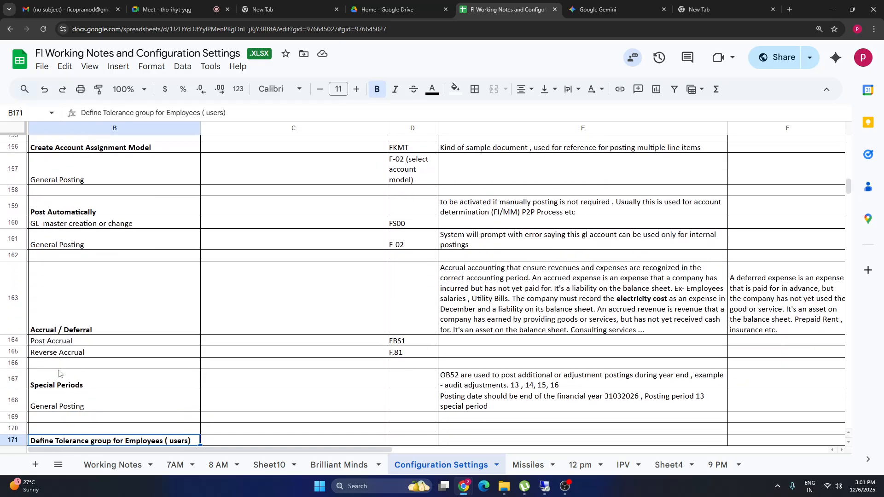
key("Down")
key("Down")
key("Down")
key("Down")
key("Down")
key("Down")
key("Down")
key("Down")
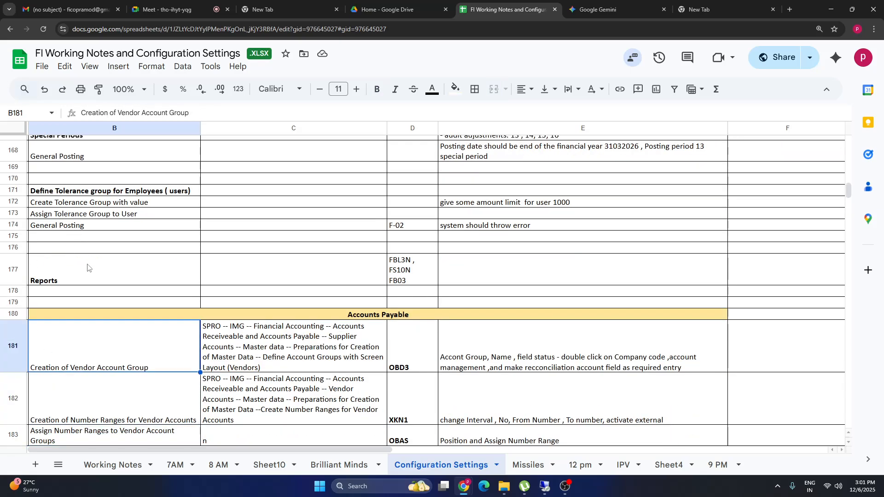
key("Up")
key("Up")
key("Up")
key("Up")
key("Up")
key("Up")
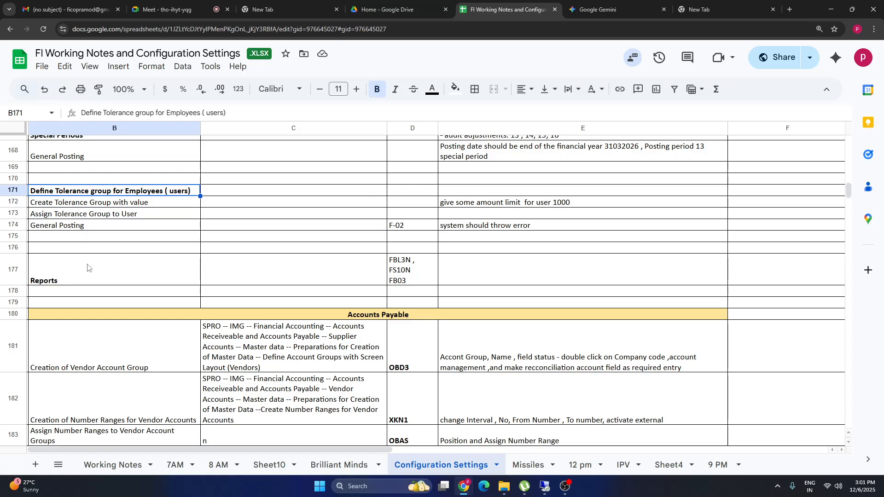
key("Up")
key("Up")
key("Up")
key("Up")
key("Up")
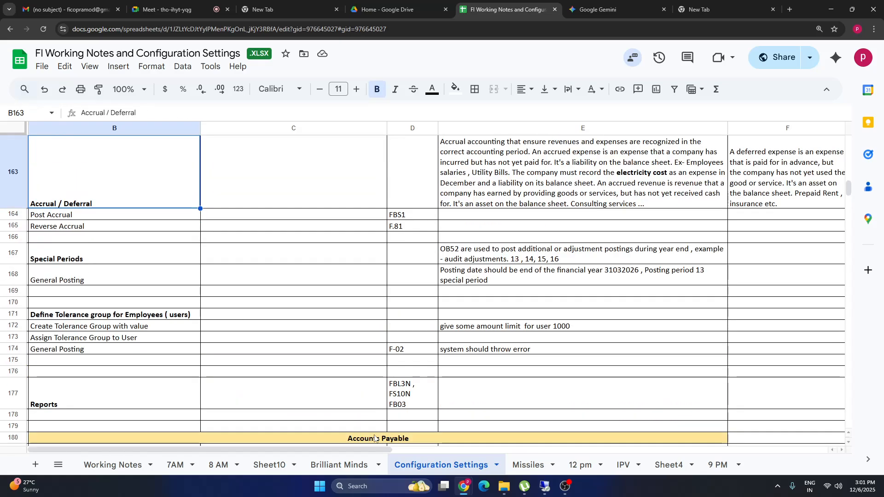
left_click(566, 486)
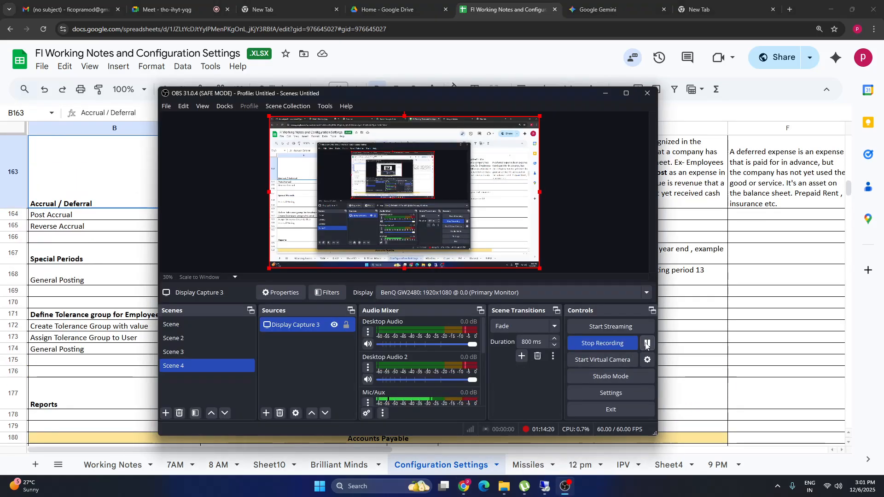